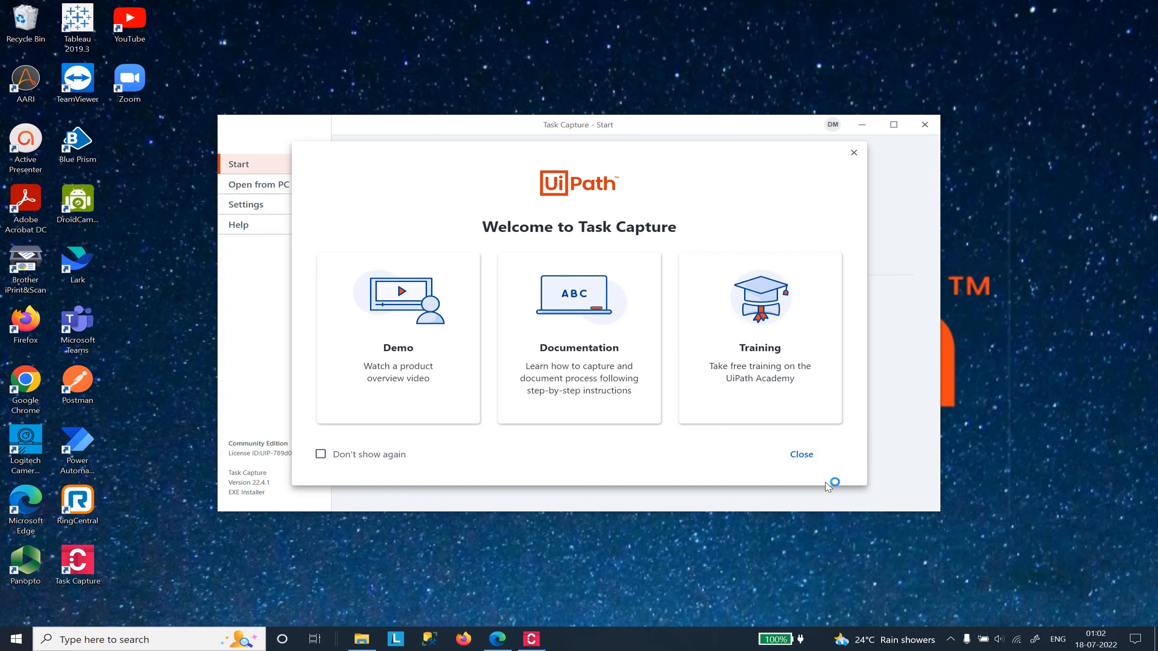
# Dismiss the Task Capture welcome dialog and reposition the start window on the desktop.
pyautogui.click(809, 454)
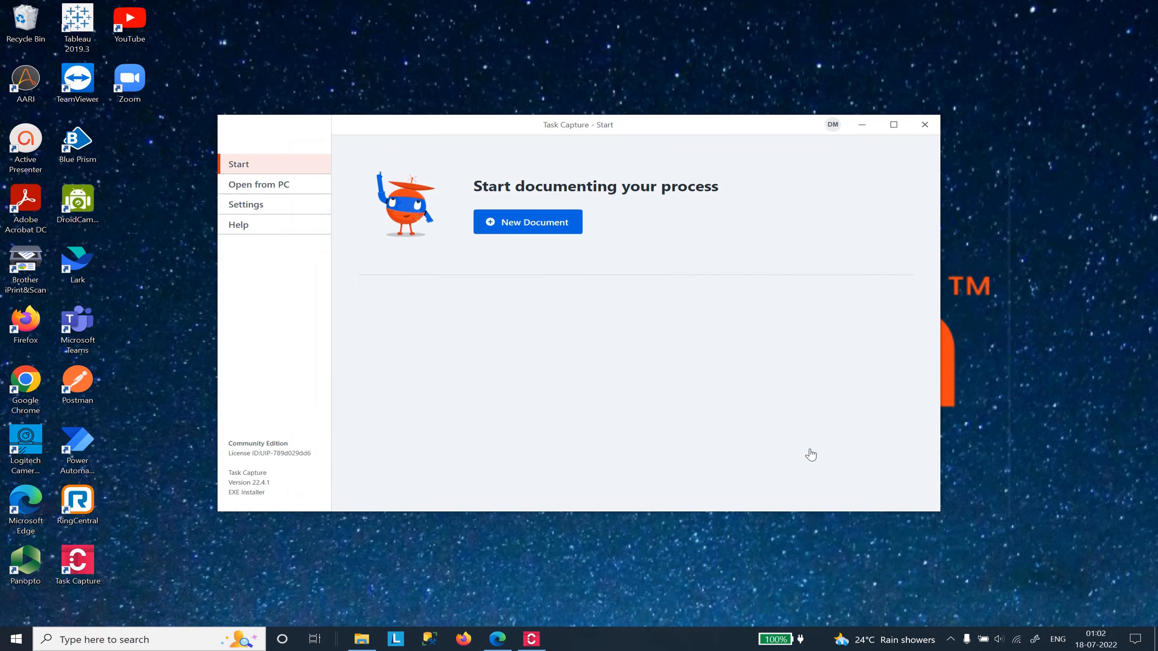
pyautogui.moveTo(472, 124); pyautogui.dragTo(455, 101)
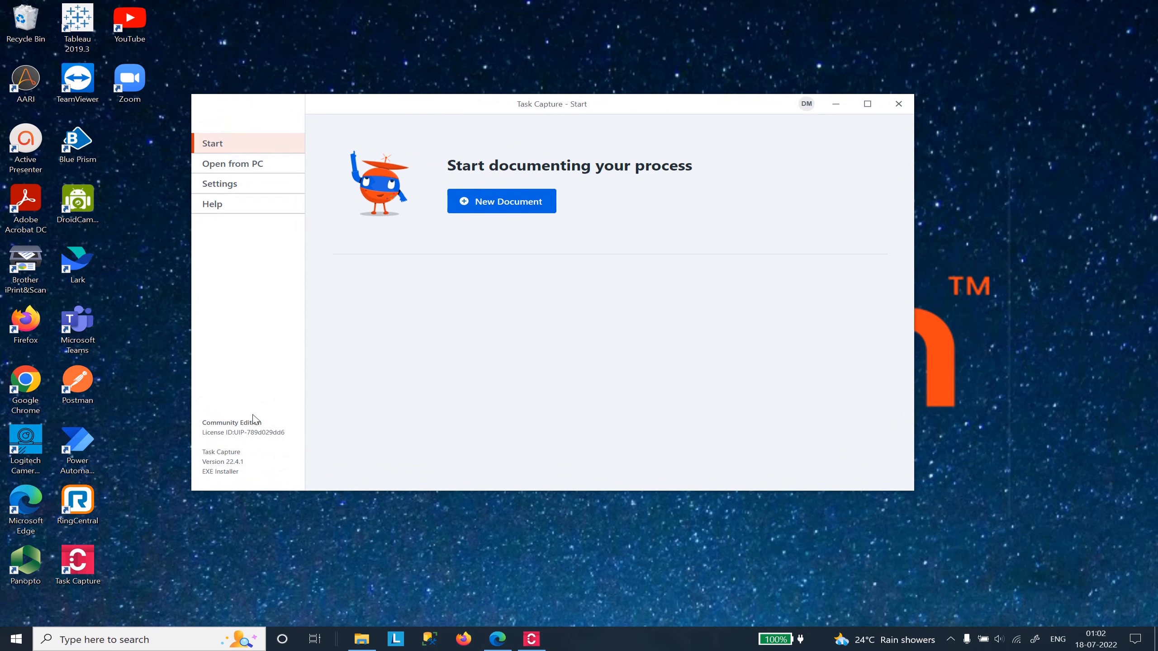
# Examine the edition, licence and version details shown in the Task Capture start window.
pyautogui.moveTo(203, 424); pyautogui.dragTo(270, 422)
pyautogui.click(270, 434)
pyautogui.moveTo(277, 423); pyautogui.dragTo(204, 422)
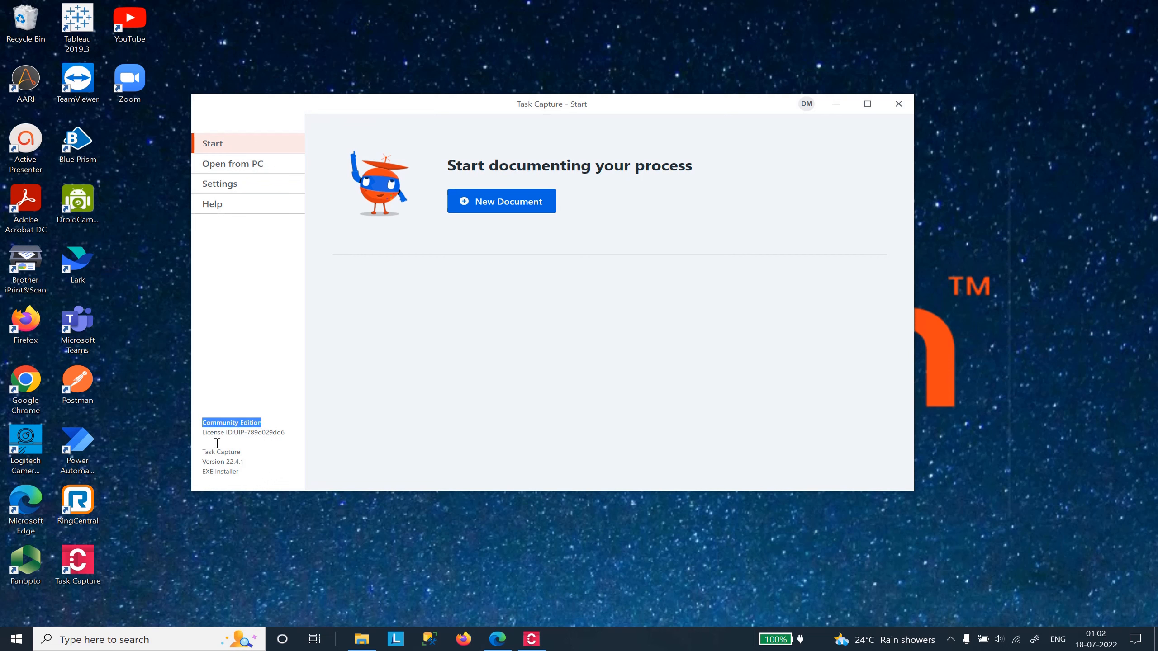
pyautogui.moveTo(204, 422); pyautogui.dragTo(273, 484)
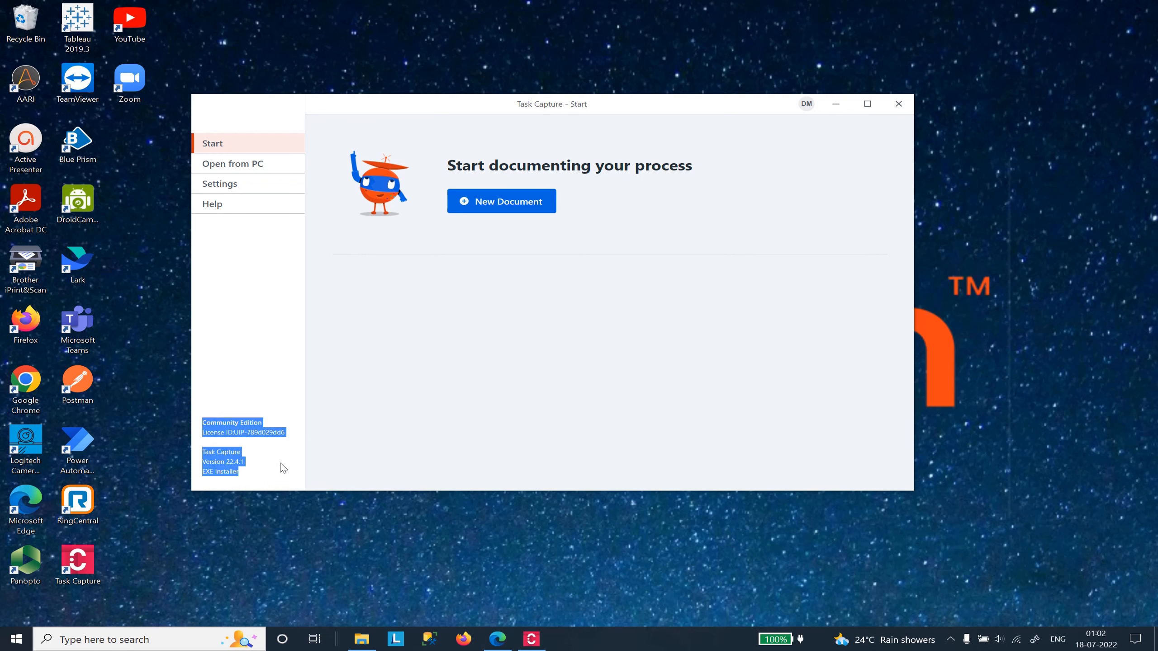
pyautogui.click(280, 464)
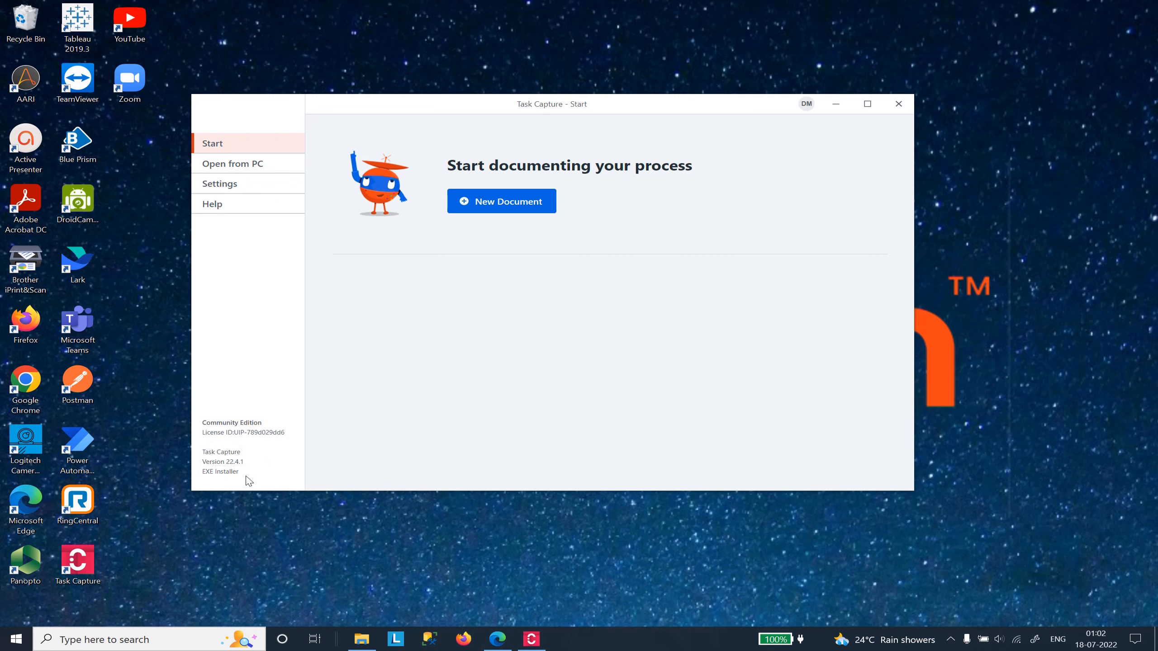
pyautogui.moveTo(249, 482); pyautogui.dragTo(196, 418)
pyautogui.click(259, 247)
# Maximize the Task Capture start window to fill the whole screen.
pyautogui.moveTo(726, 105); pyautogui.dragTo(775, 75)
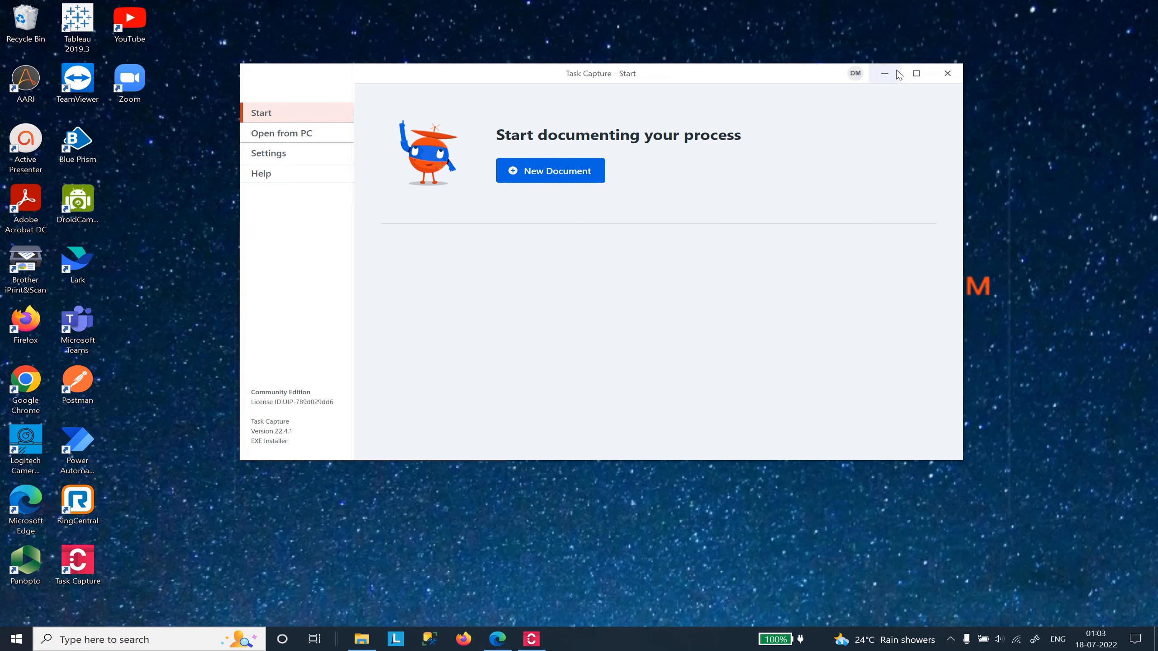
pyautogui.click(917, 73)
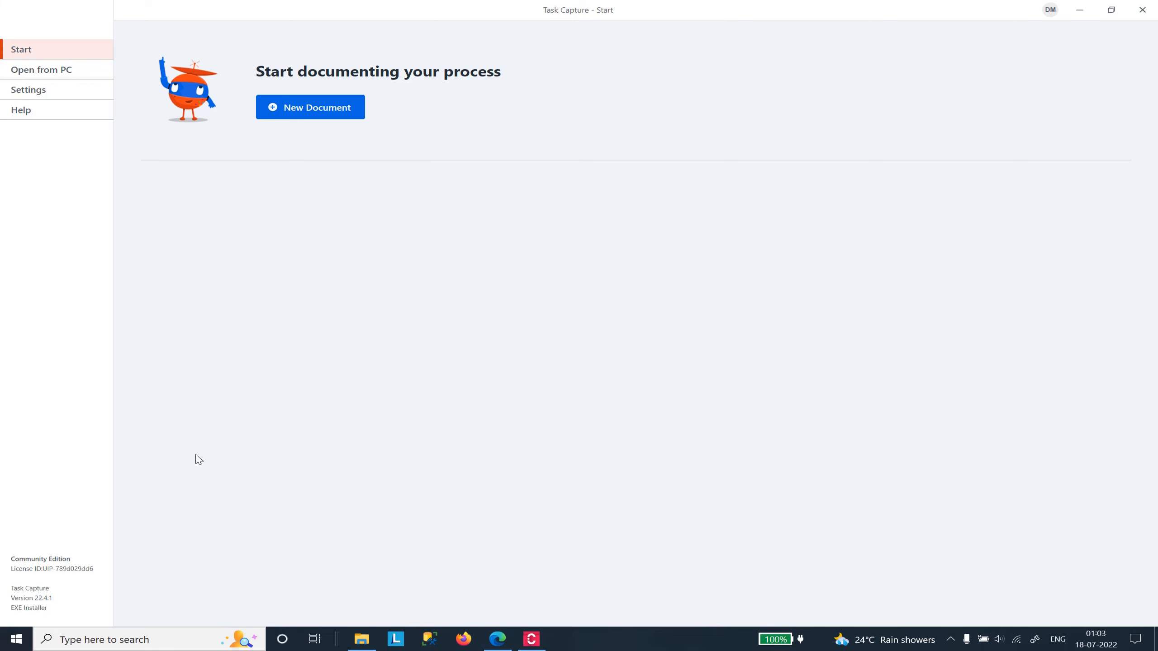
# Switch to File Explorer and open the challenge workbook from the Task Capture Projects folder in Documents.
pyautogui.click(362, 640)
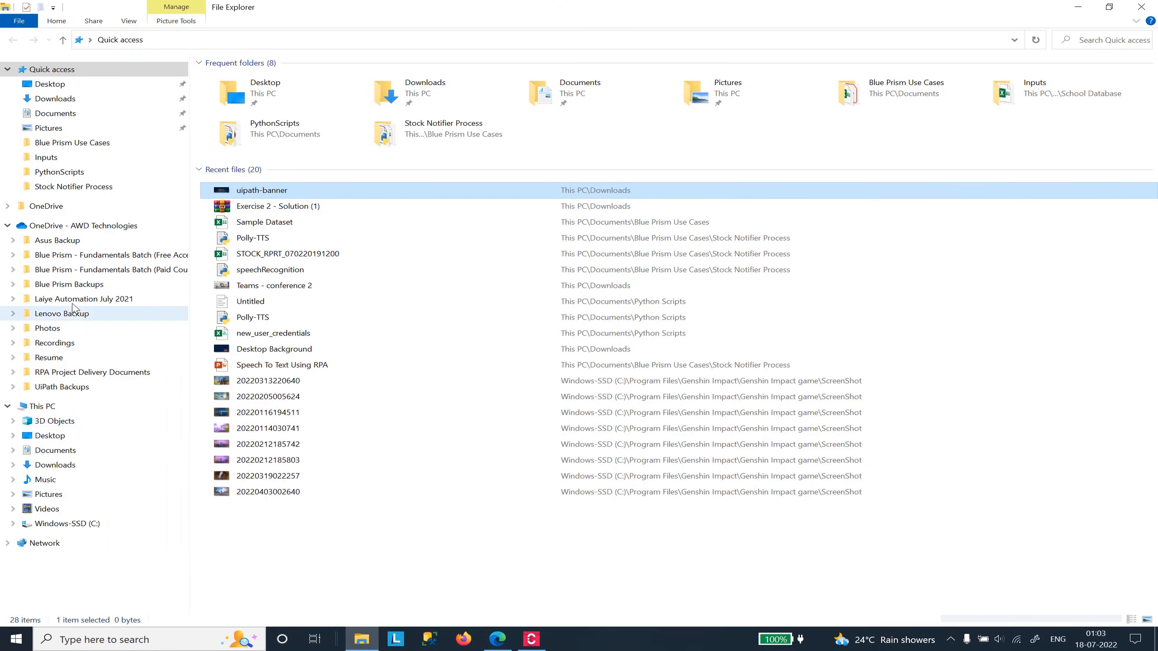
pyautogui.click(69, 114)
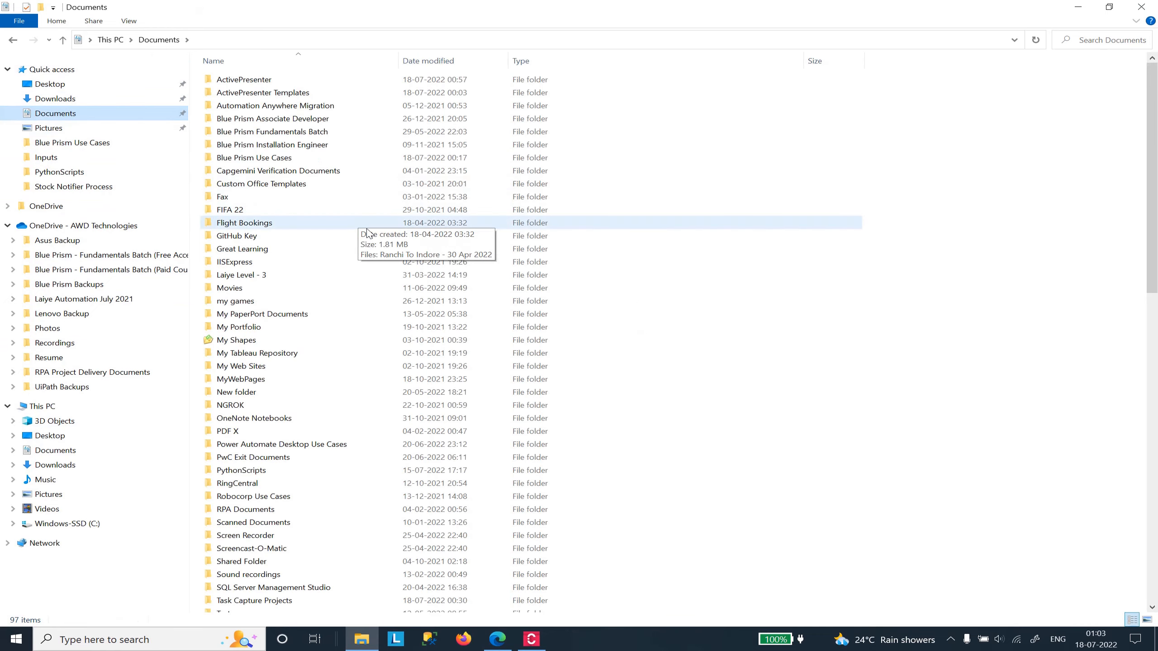
pyautogui.scroll(-10, 362, 238)
pyautogui.scroll(-9, 390, 383)
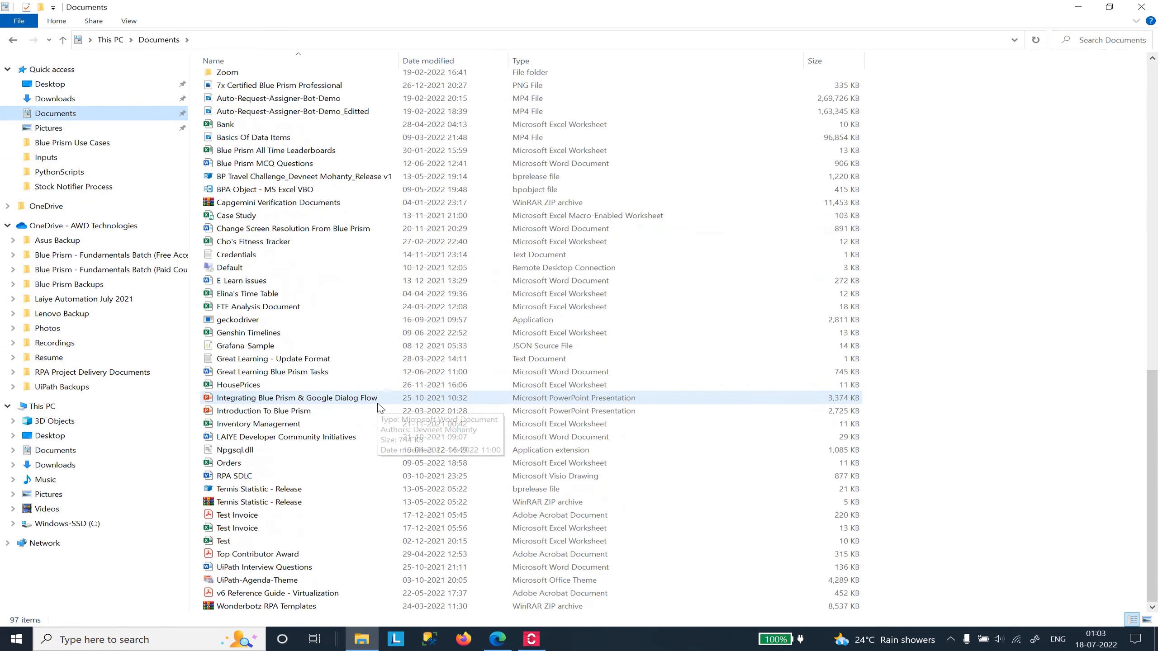
pyautogui.scroll(9, 382, 401)
pyautogui.scroll(10, 381, 408)
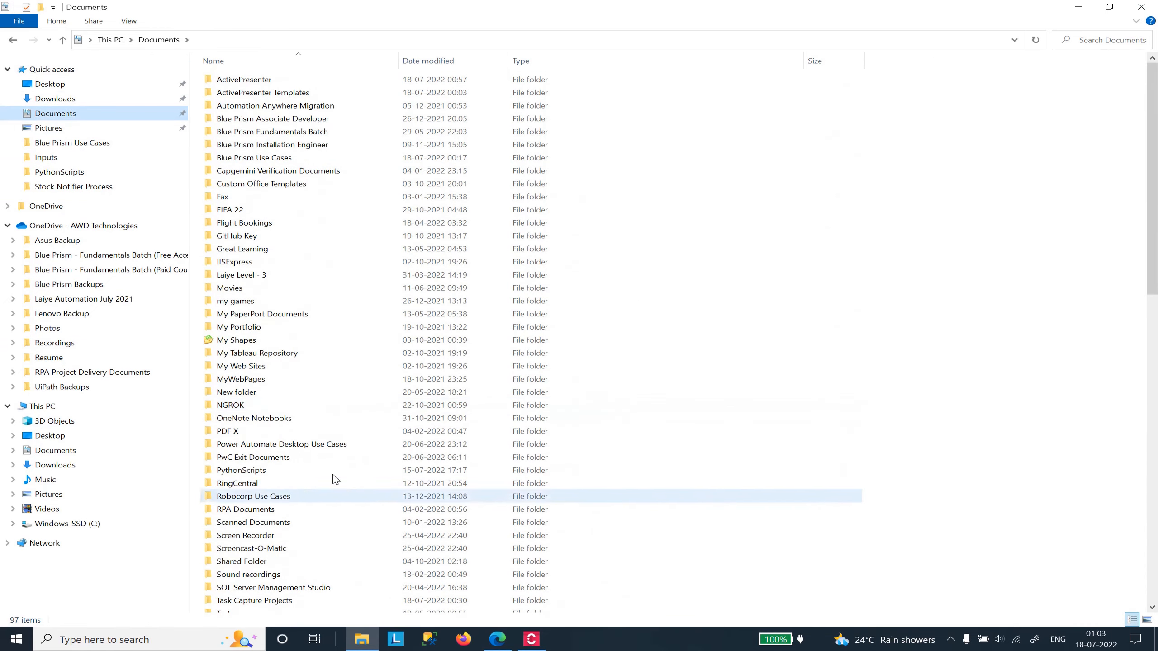
pyautogui.doubleClick(286, 604)
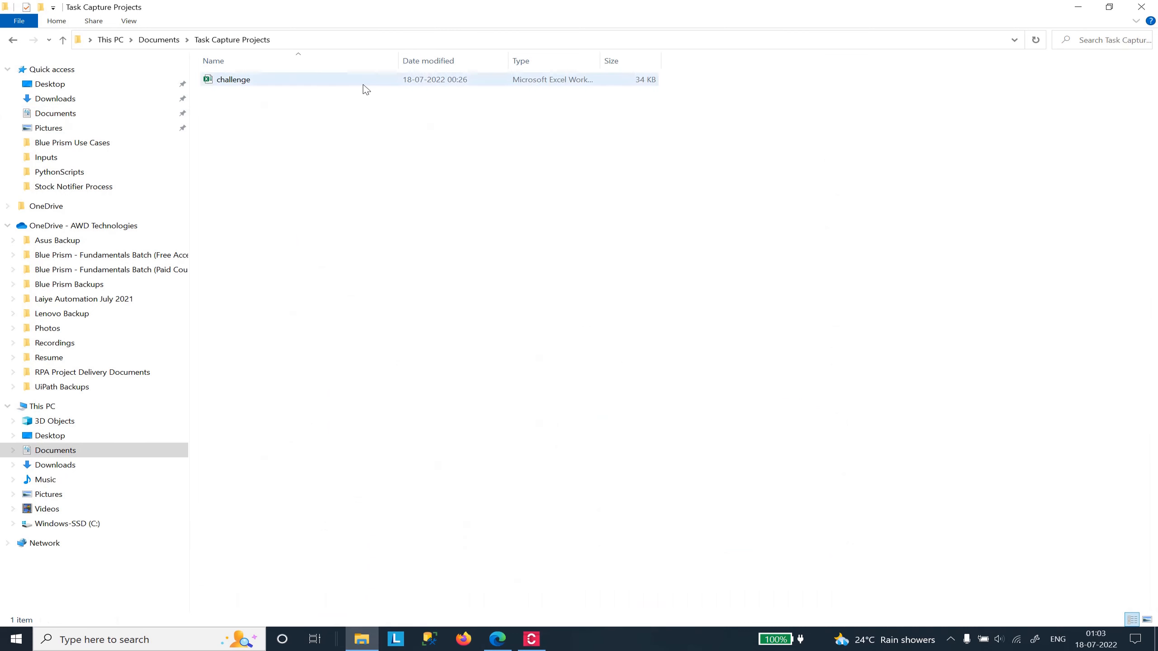
pyautogui.click(261, 82)
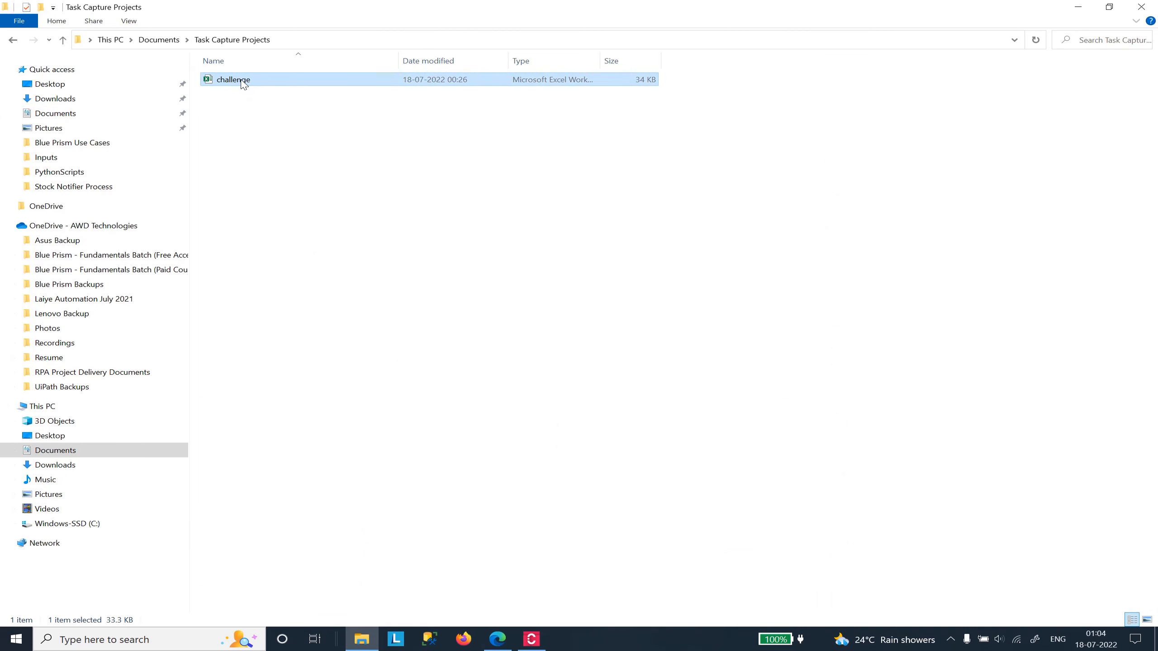
pyautogui.doubleClick(244, 80)
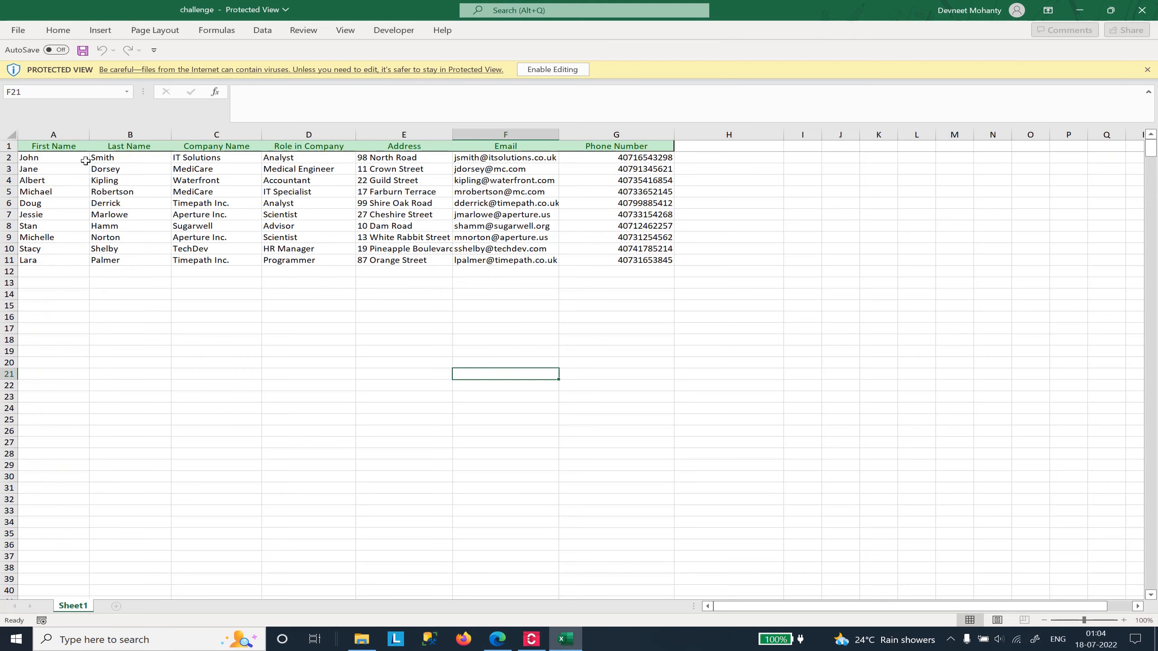
# Review the contact records in rows 2 to 11 of the challenge workbook, from First Name to Phone Number.
pyautogui.click(64, 157)
pyautogui.moveTo(64, 158); pyautogui.dragTo(619, 261)
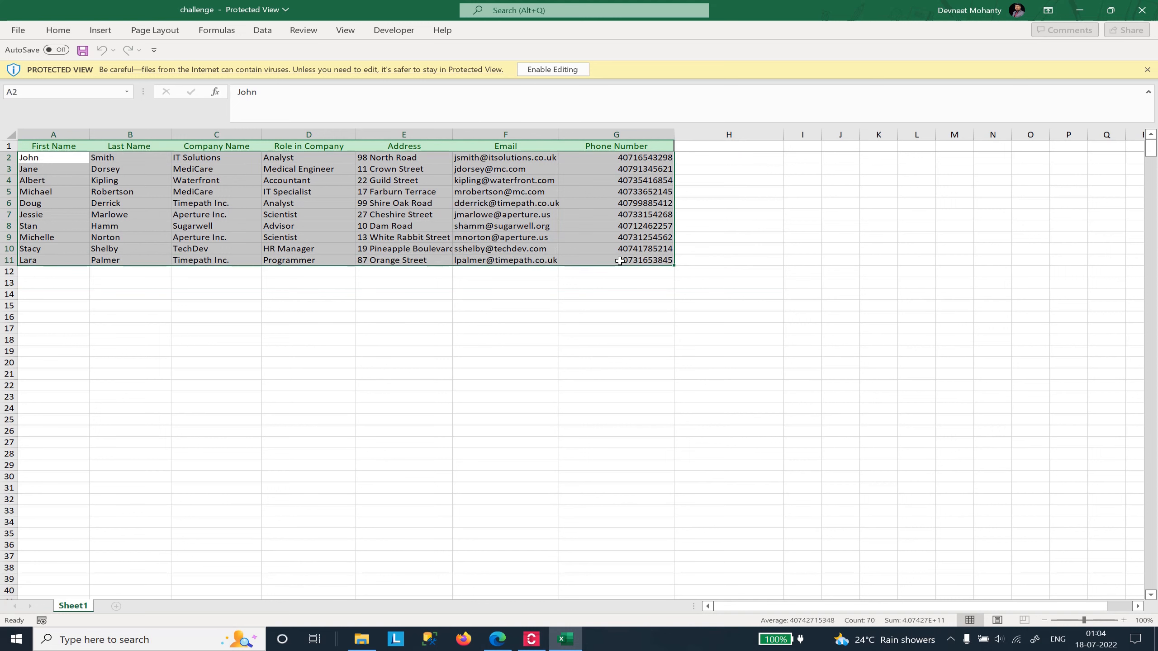
pyautogui.click(619, 261)
pyautogui.moveTo(67, 156); pyautogui.dragTo(641, 164)
pyautogui.click(563, 170)
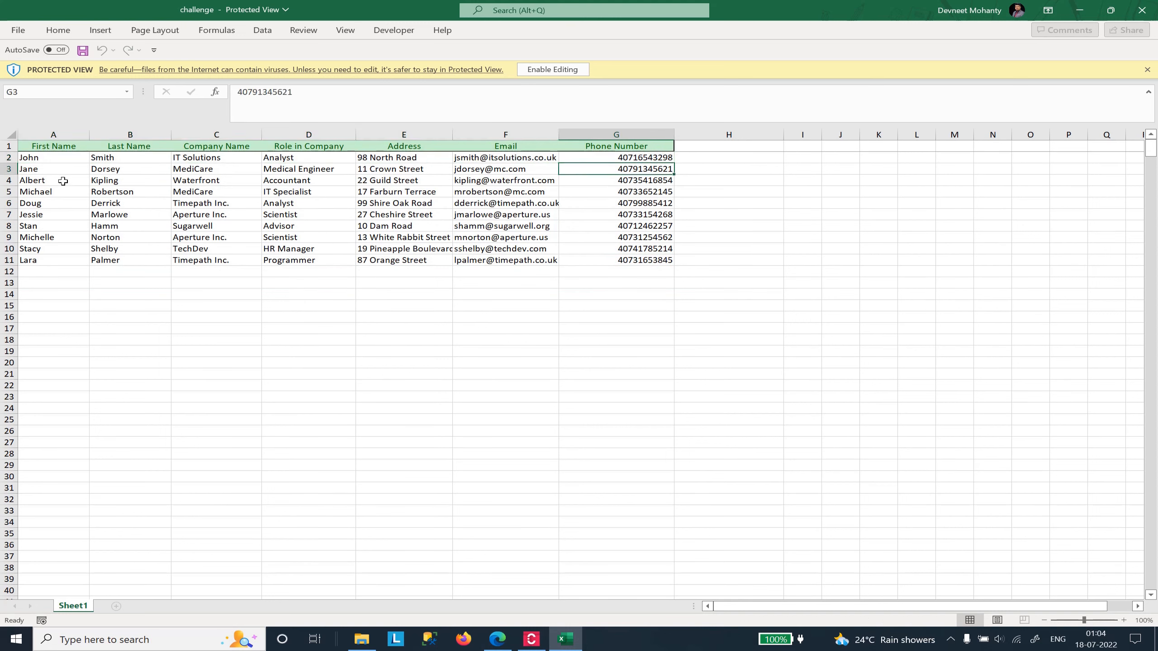
pyautogui.moveTo(59, 172); pyautogui.dragTo(660, 171)
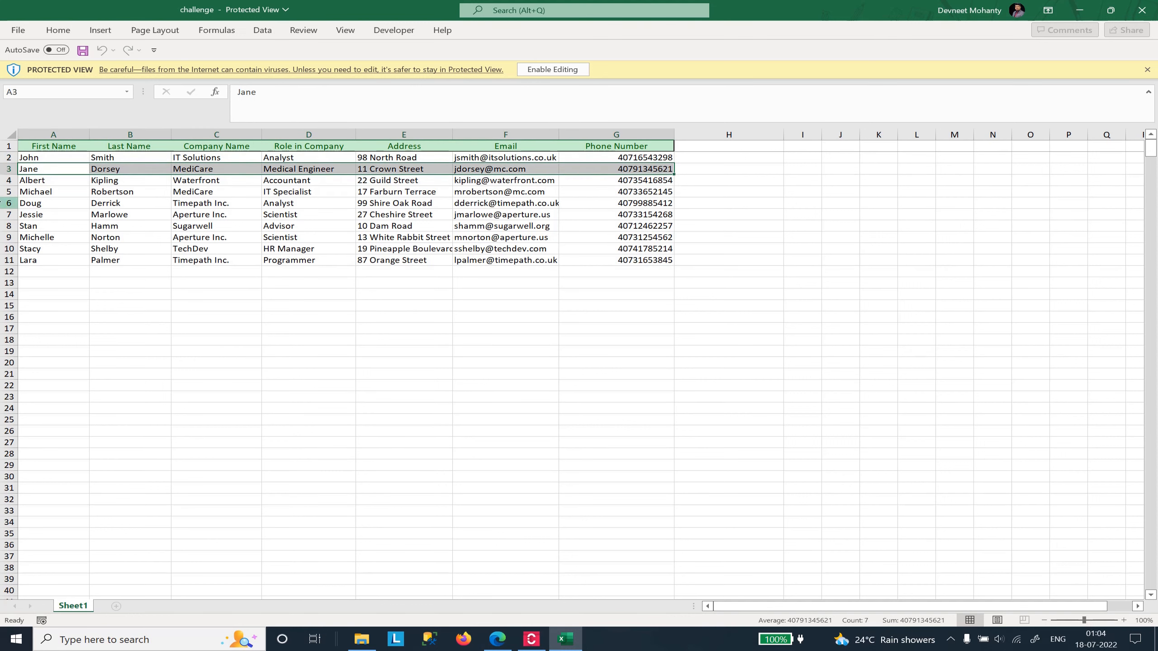
pyautogui.click(52, 169)
pyautogui.click(150, 167)
pyautogui.click(502, 167)
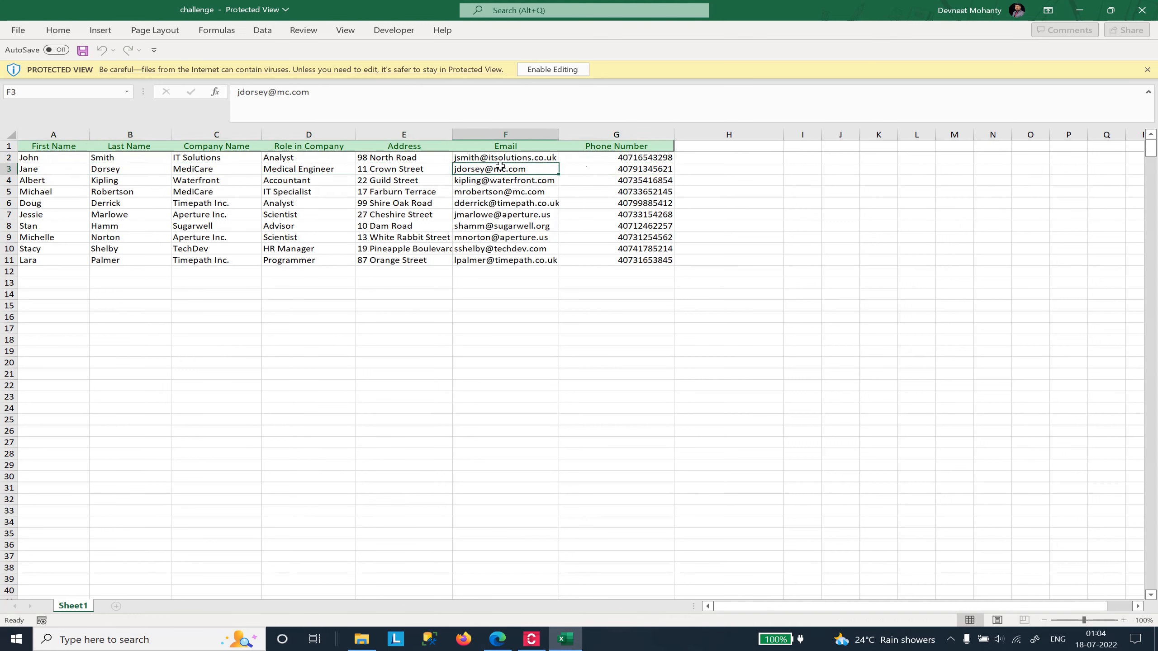
pyautogui.click(613, 168)
pyautogui.click(520, 169)
pyautogui.click(390, 181)
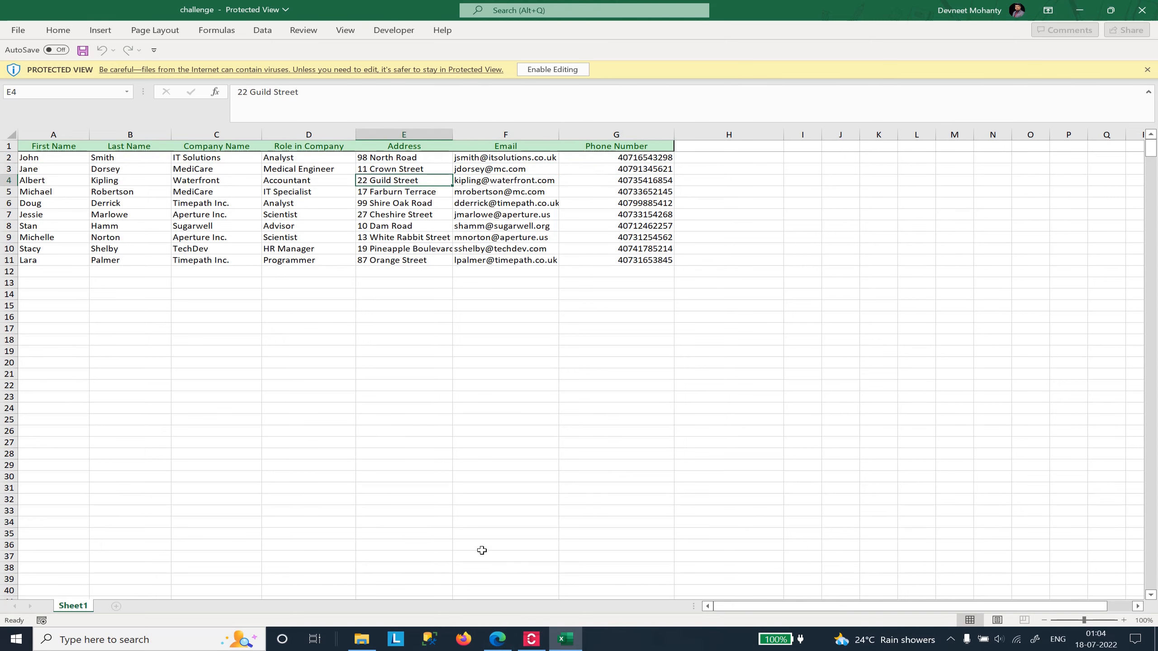
# Switch to Microsoft Edge, search for "rpa challenge" in a new tab and open the rpachallenge.com result.
pyautogui.click(498, 638)
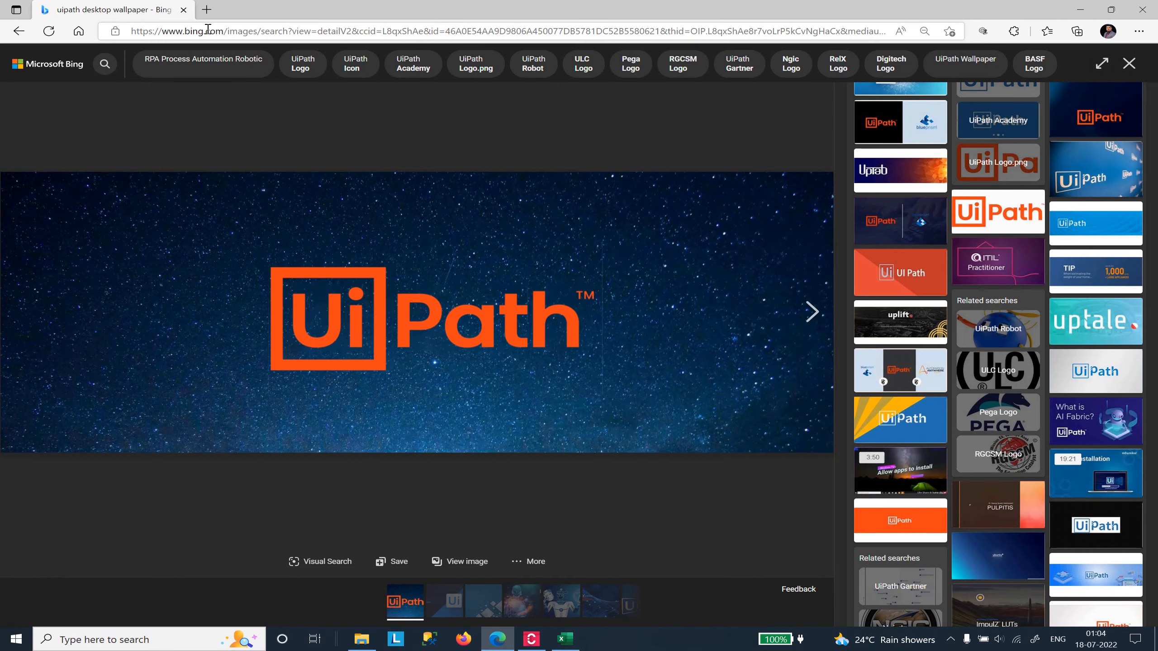
pyautogui.click(206, 9)
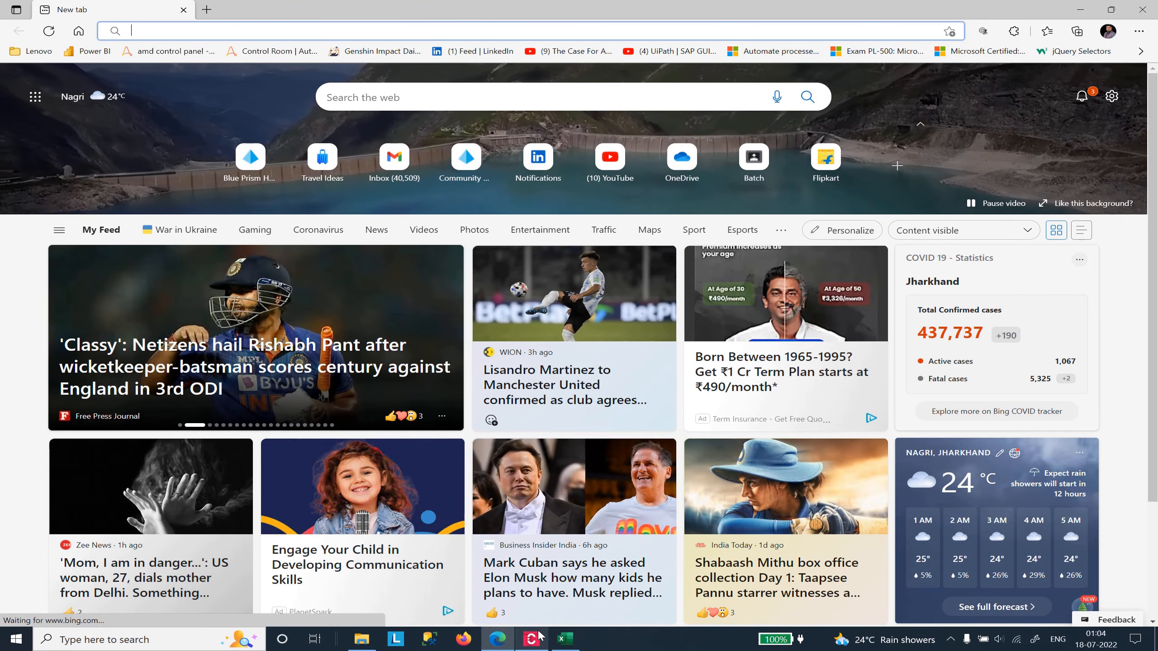
pyautogui.click(203, 31)
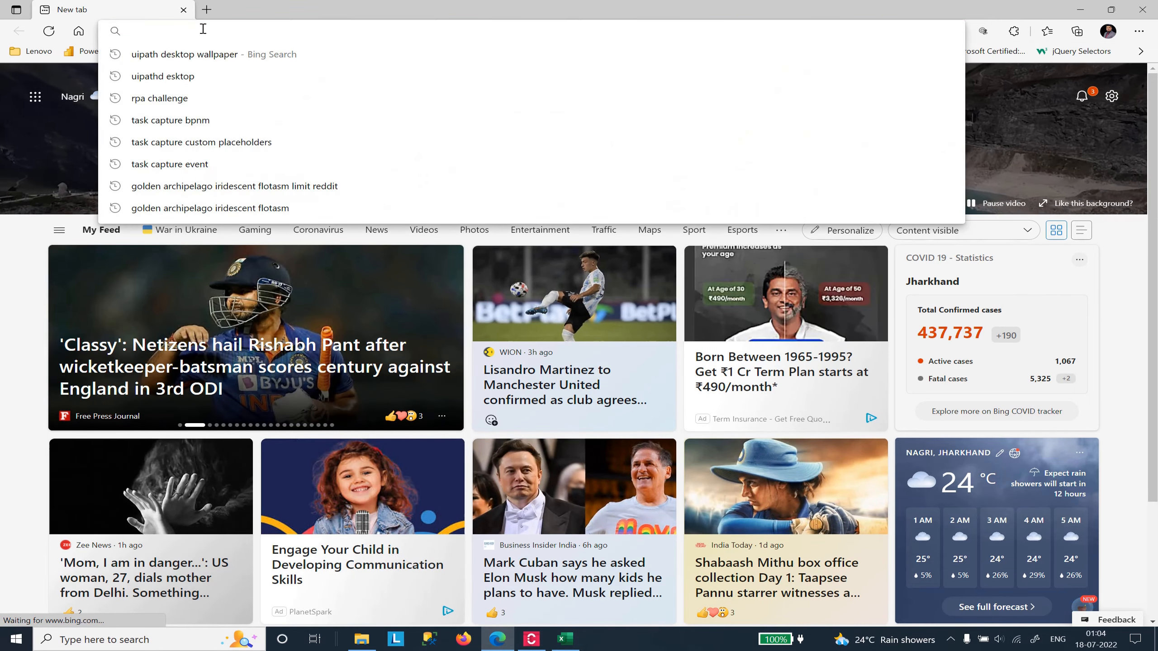
pyautogui.write('rpa challenge')
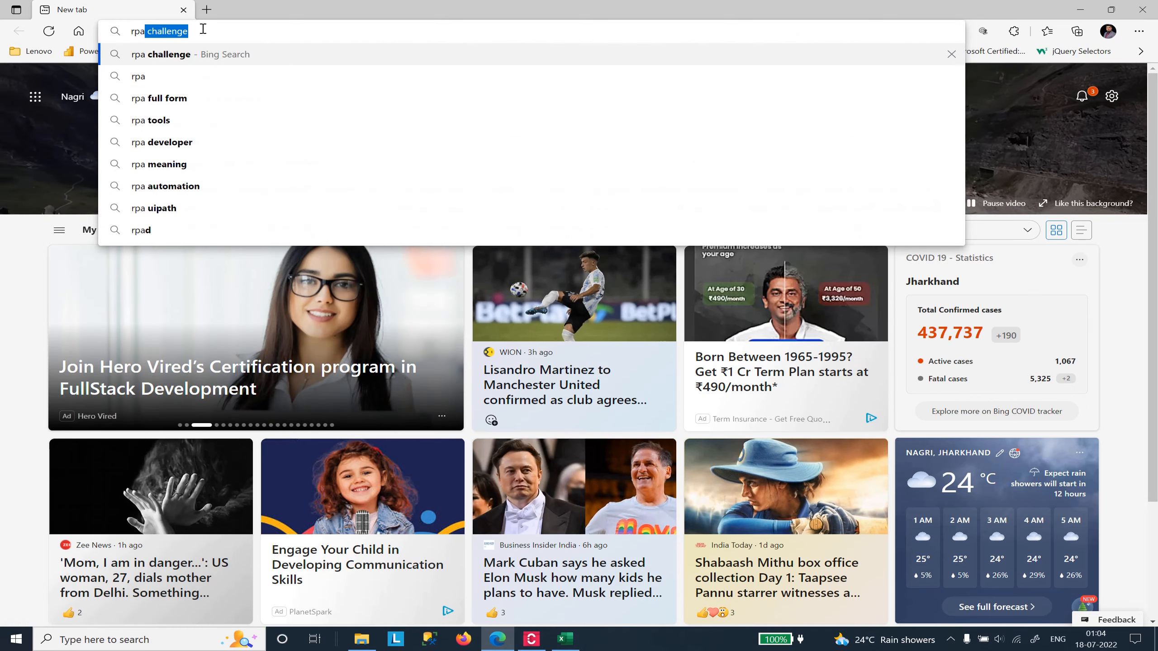
pyautogui.press('Return')
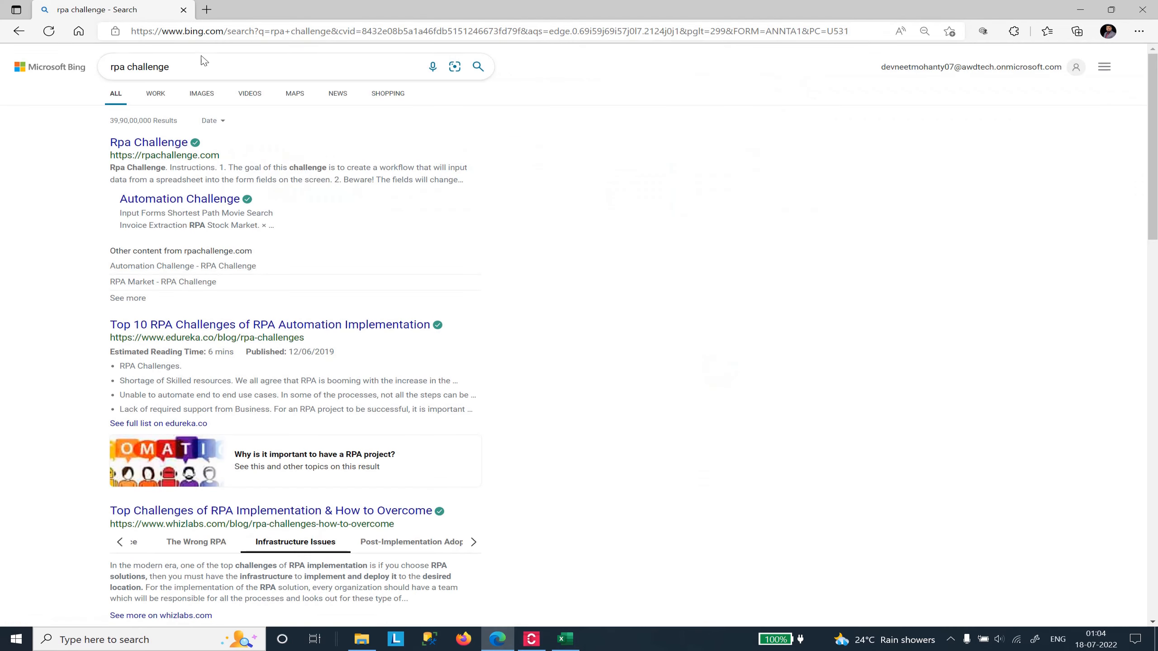
pyautogui.click(187, 145)
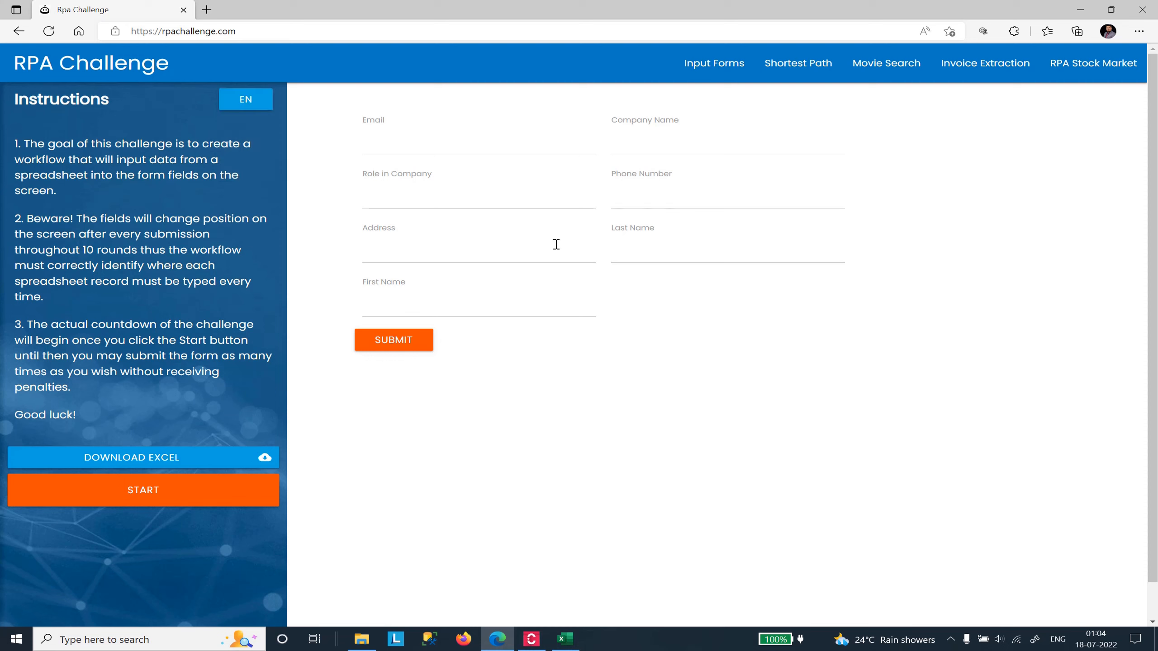
# Start the challenge and copy the first name from row 2 of the Excel workbook into the web form's First Name field.
pyautogui.click(162, 494)
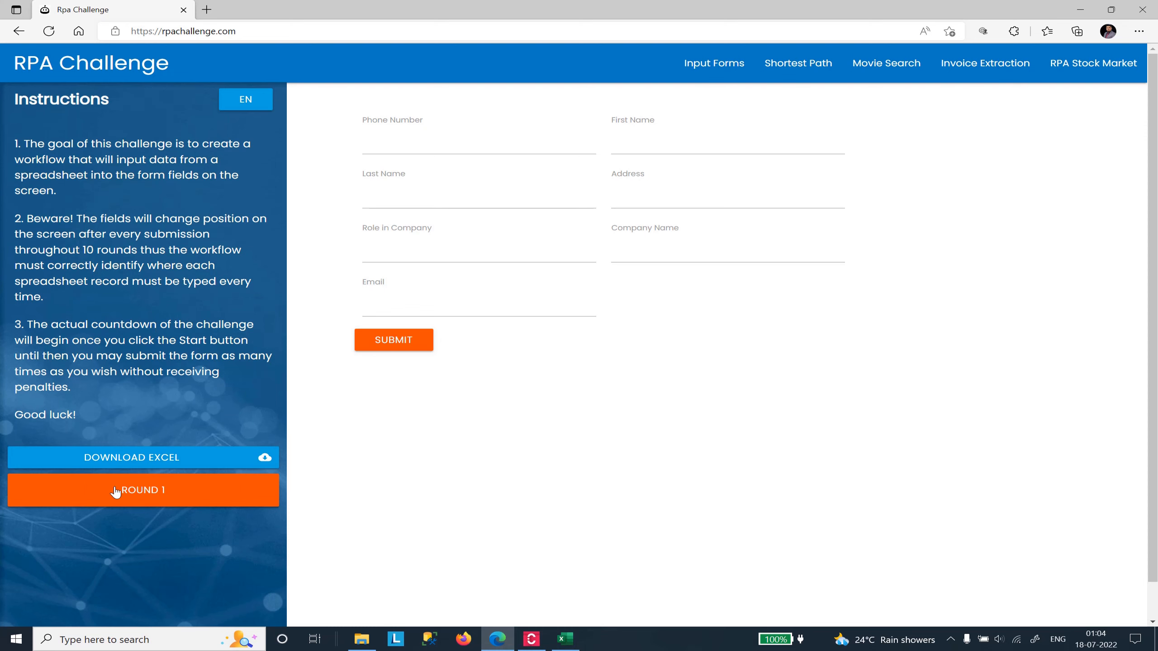
pyautogui.click(554, 640)
pyautogui.click(48, 158)
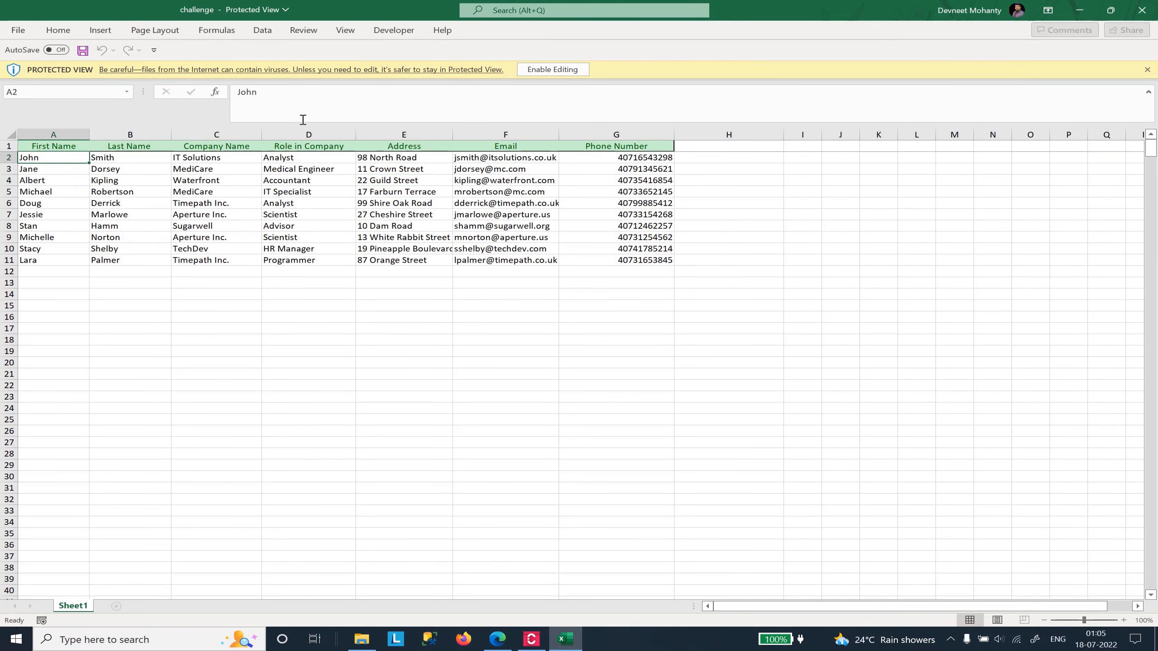
pyautogui.moveTo(33, 158); pyautogui.dragTo(633, 157)
pyautogui.click(57, 158)
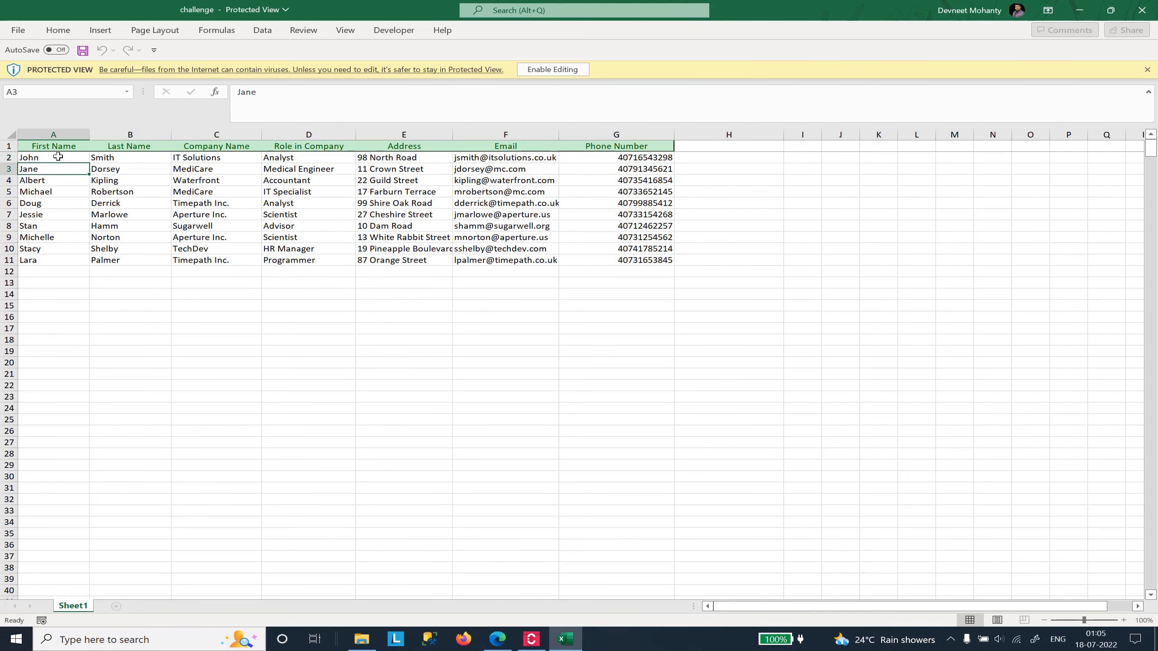
pyautogui.hotkey('ctrl', 'c')
pyautogui.hotkey('alt', 'Tab')
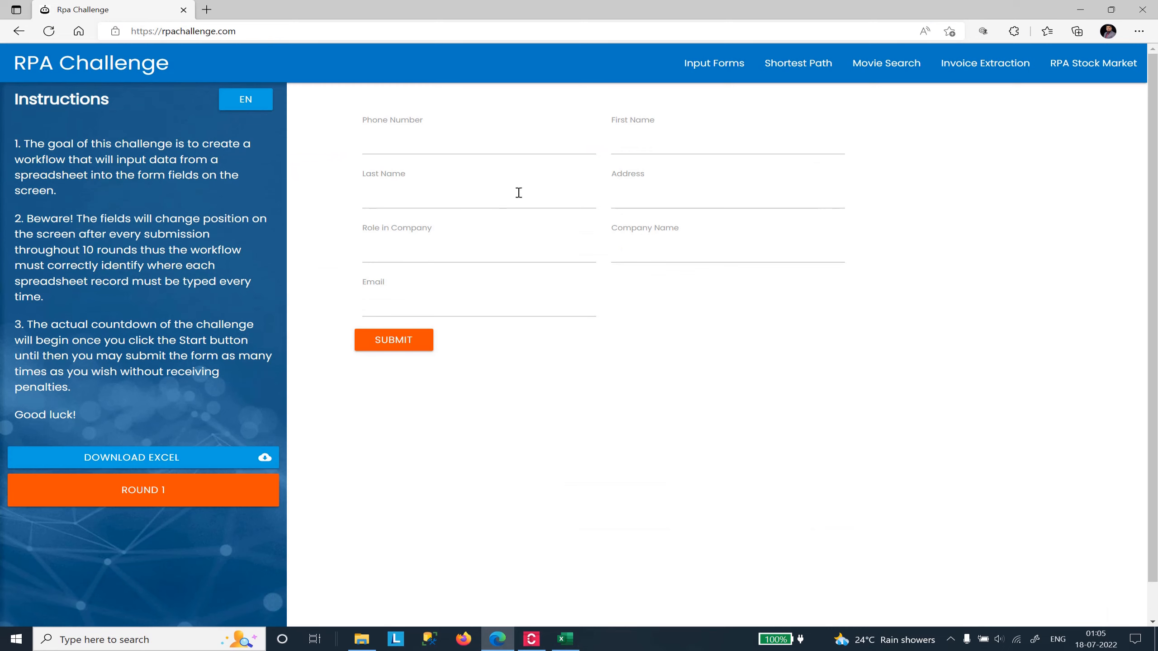
pyautogui.click(649, 127)
pyautogui.hotkey('ctrl', 'v')
# Copy the last name from row 2 of the Excel workbook into the web form's Last Name field.
pyautogui.hotkey('alt', 'Tab')
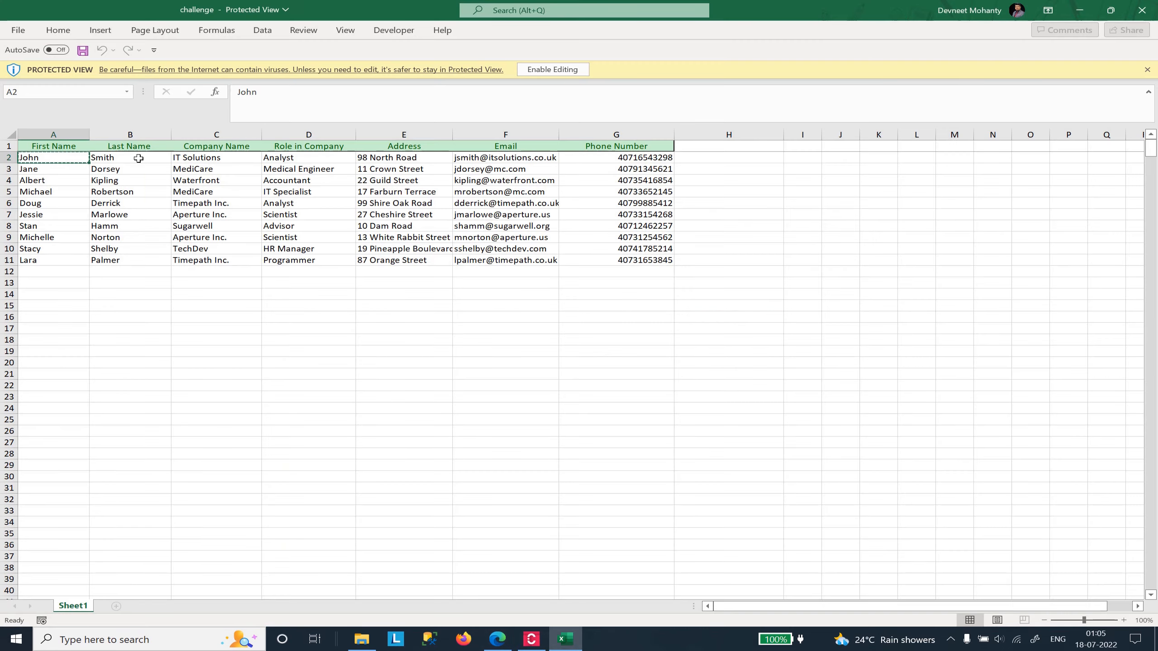
pyautogui.click(136, 158)
pyautogui.hotkey('ctrl', 'c')
pyautogui.hotkey('alt', 'Tab')
pyautogui.click(429, 160)
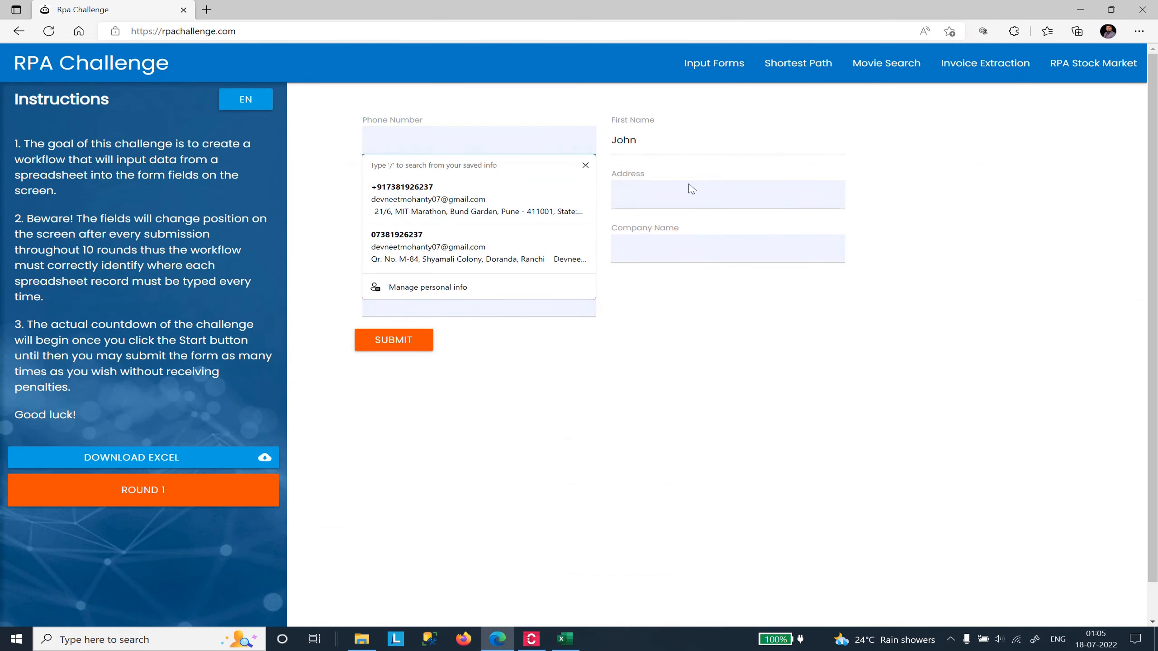
pyautogui.click(741, 190)
pyautogui.click(453, 194)
pyautogui.hotkey('ctrl', 'v')
# Copy the company name IT Solutions from row 2 of the workbook into the form's Company Name field.
pyautogui.hotkey('alt', 'Tab')
pyautogui.click(245, 158)
pyautogui.hotkey('ctrl', 'c')
pyautogui.hotkey('alt', 'Tab')
pyautogui.click(627, 249)
pyautogui.hotkey('ctrl', 'v')
pyautogui.click(607, 200)
# Copy the role Analyst from row 2 of the workbook into the form's Role in Company field.
pyautogui.hotkey('alt', 'Tab')
pyautogui.click(310, 155)
pyautogui.hotkey('ctrl', 'c')
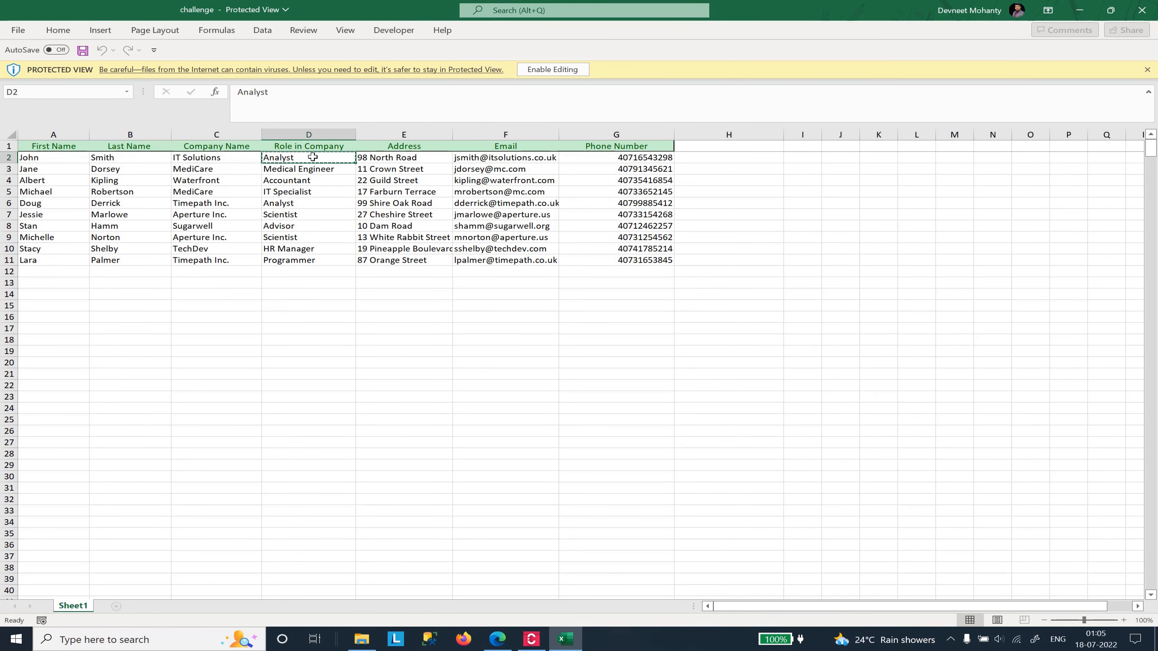
pyautogui.hotkey('alt', 'Tab')
pyautogui.click(455, 242)
pyautogui.hotkey('ctrl', 'v')
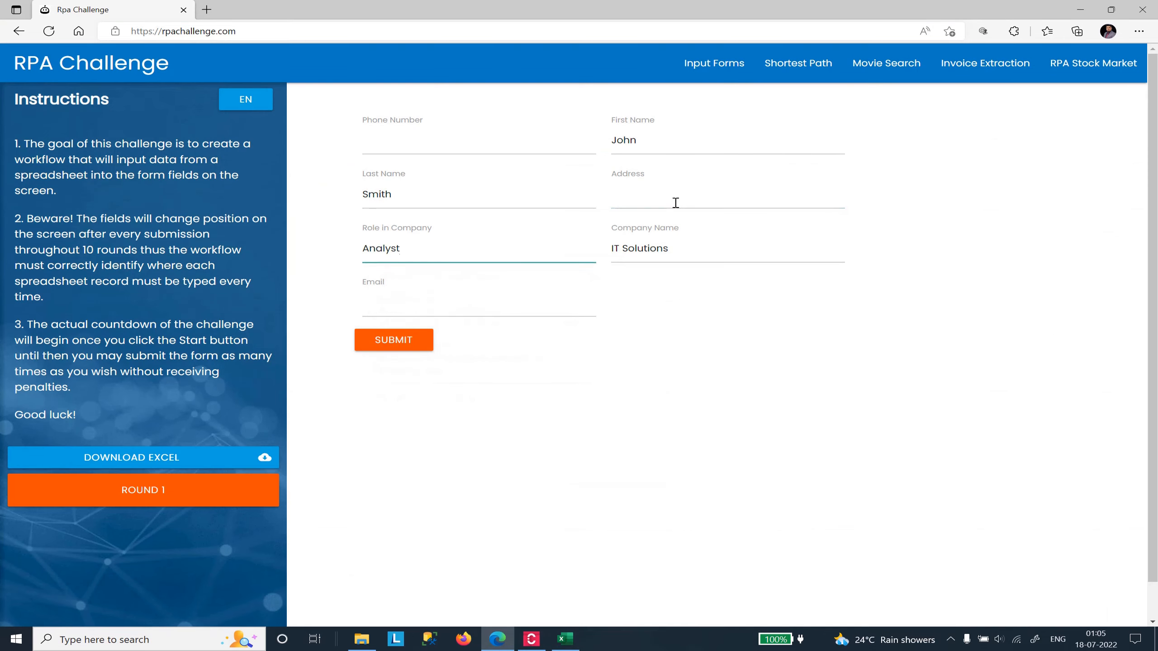
# Copy the street address from row 2 of the workbook into the form's Address field.
pyautogui.hotkey('alt', 'Tab')
pyautogui.click(393, 156)
pyautogui.hotkey('ctrl', 'c')
pyautogui.hotkey('alt', 'Tab')
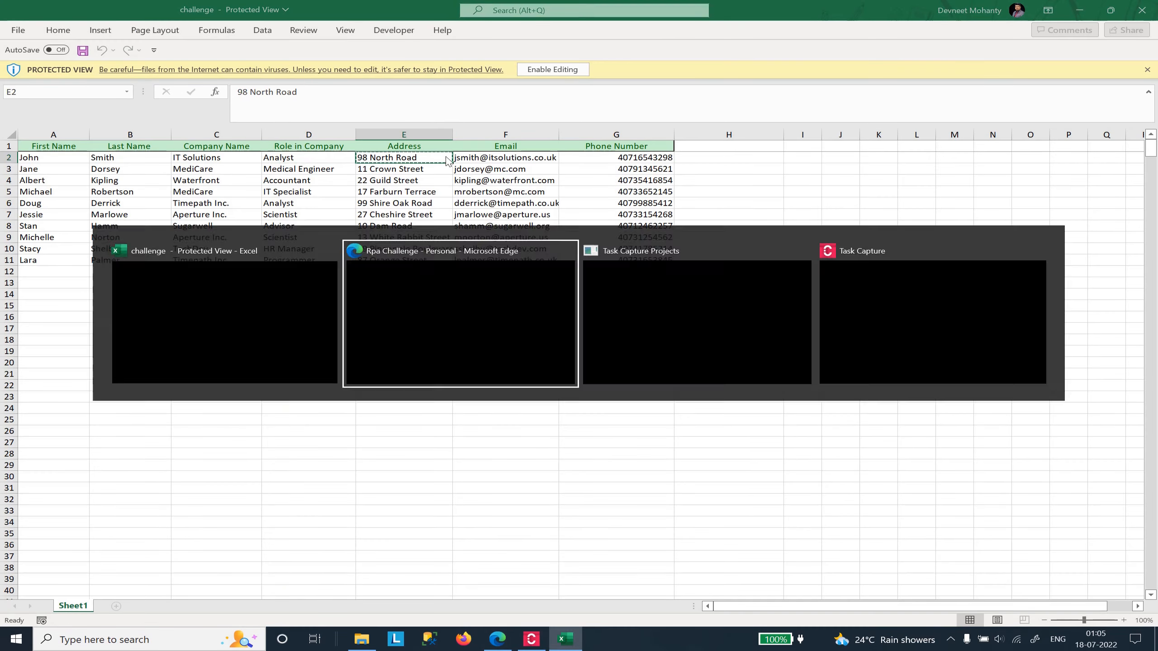
pyautogui.click(664, 184)
pyautogui.hotkey('ctrl', 'v')
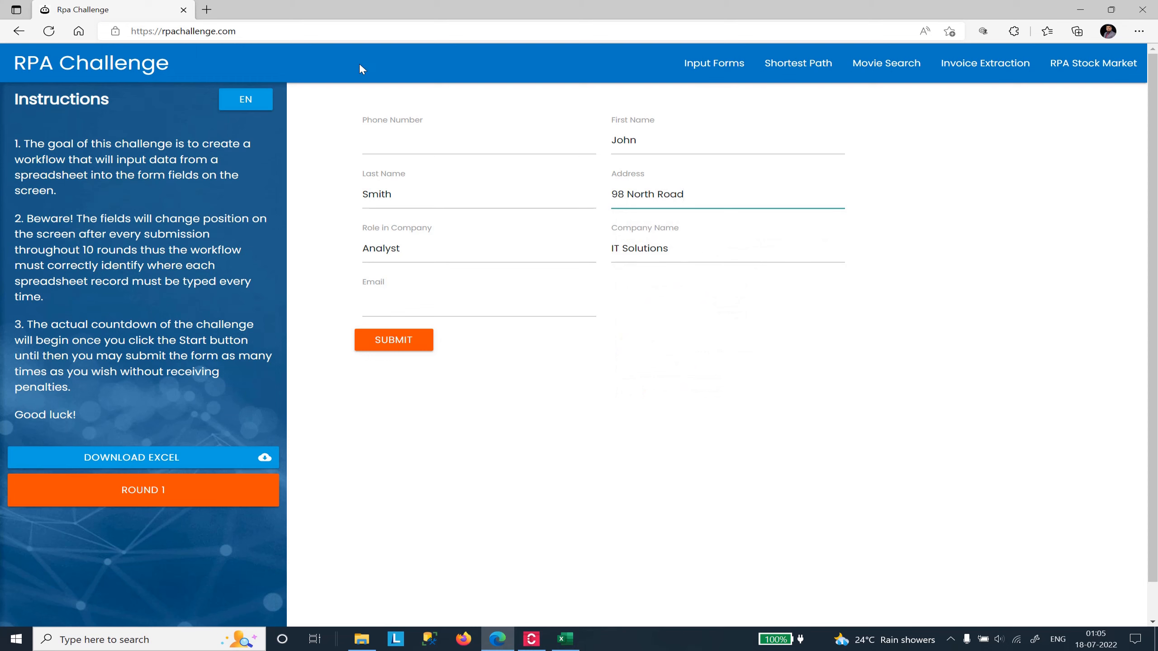
# Highlight the full records in rows 2 and 3 of the Excel workbook and return to the web form.
pyautogui.hotkey('alt', 'Tab')
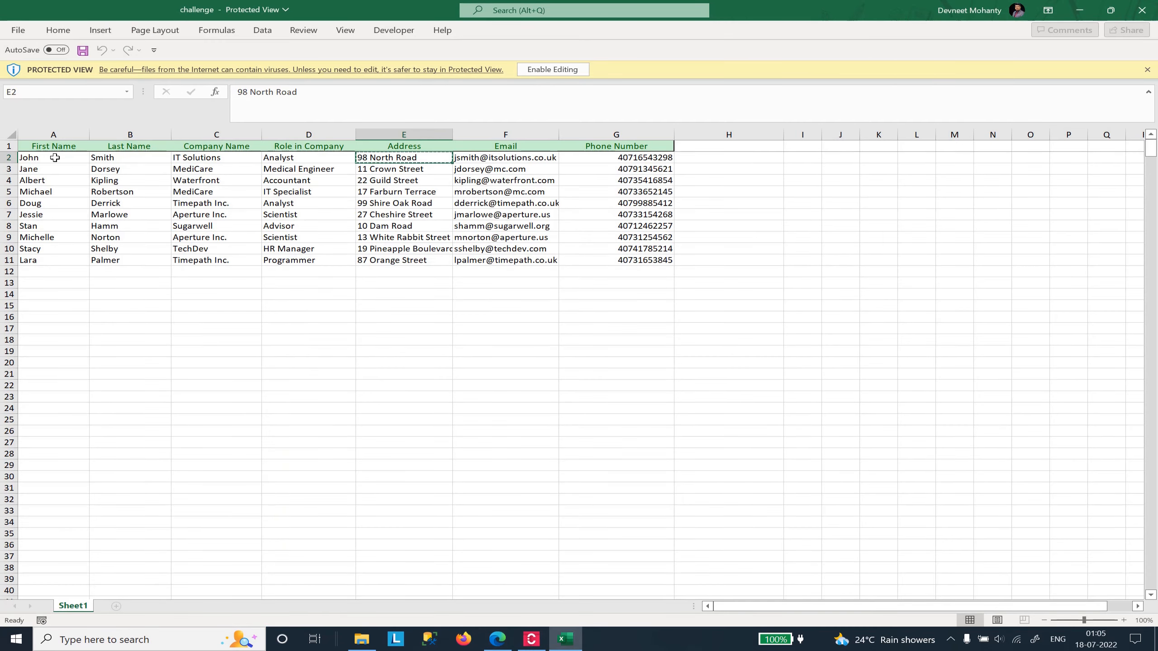
pyautogui.moveTo(51, 157); pyautogui.dragTo(651, 165)
pyautogui.click(651, 165)
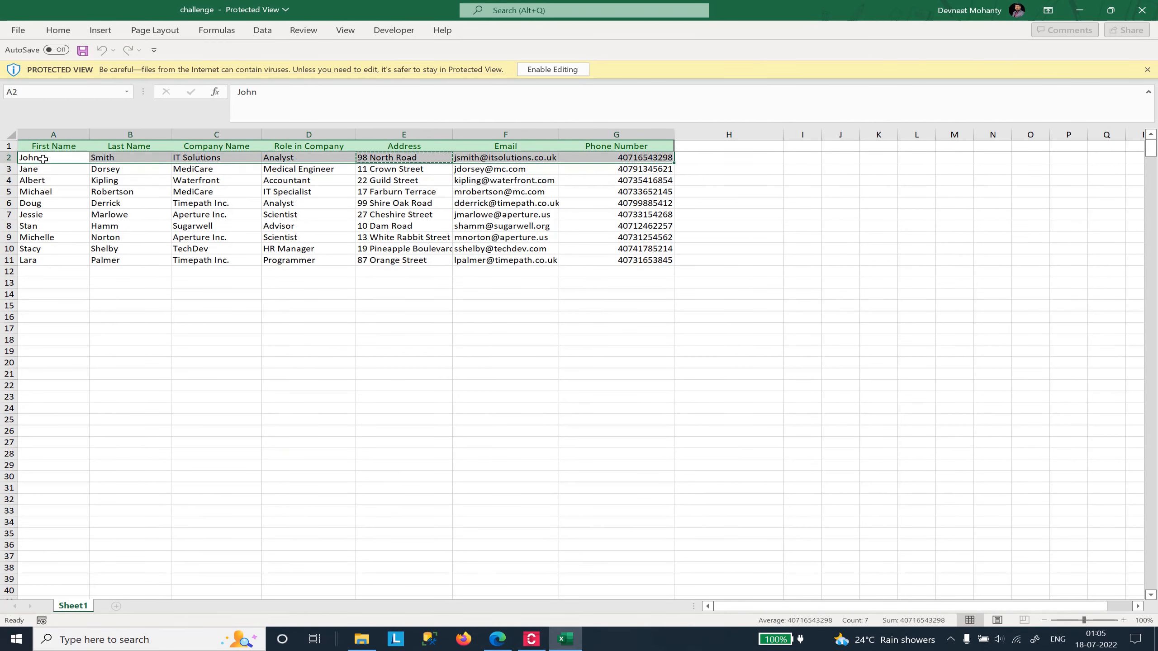
pyautogui.moveTo(44, 169); pyautogui.dragTo(664, 170)
pyautogui.hotkey('alt', 'Tab')
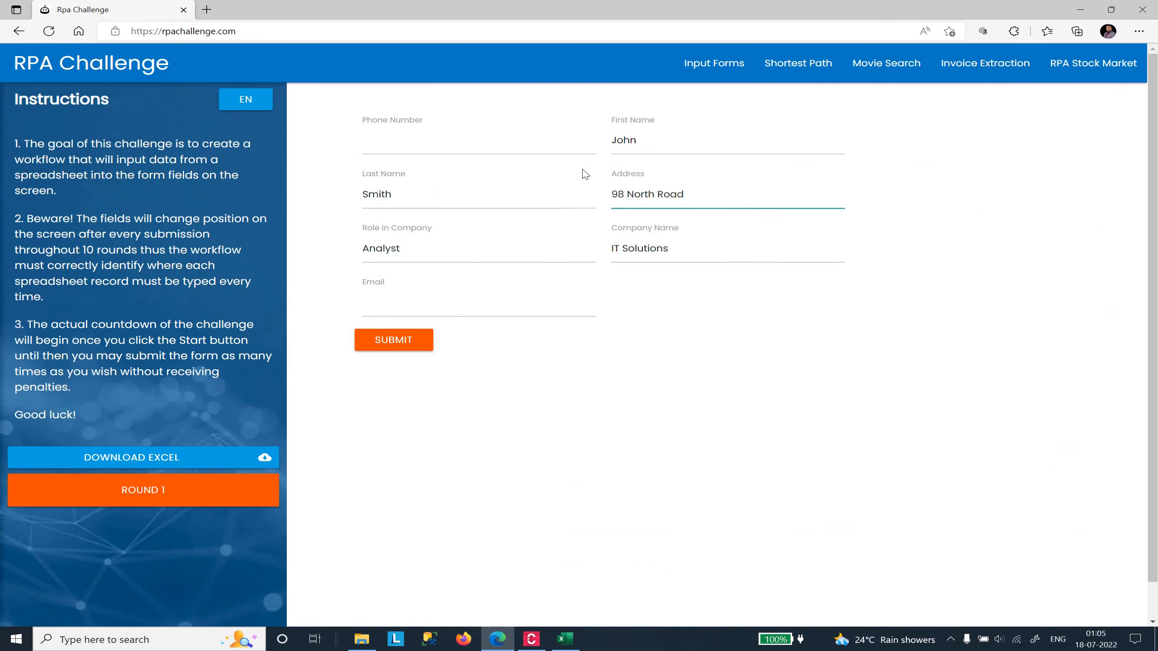
# Submit the form through all ten rounds of the challenge without entering any further data.
pyautogui.click(393, 339)
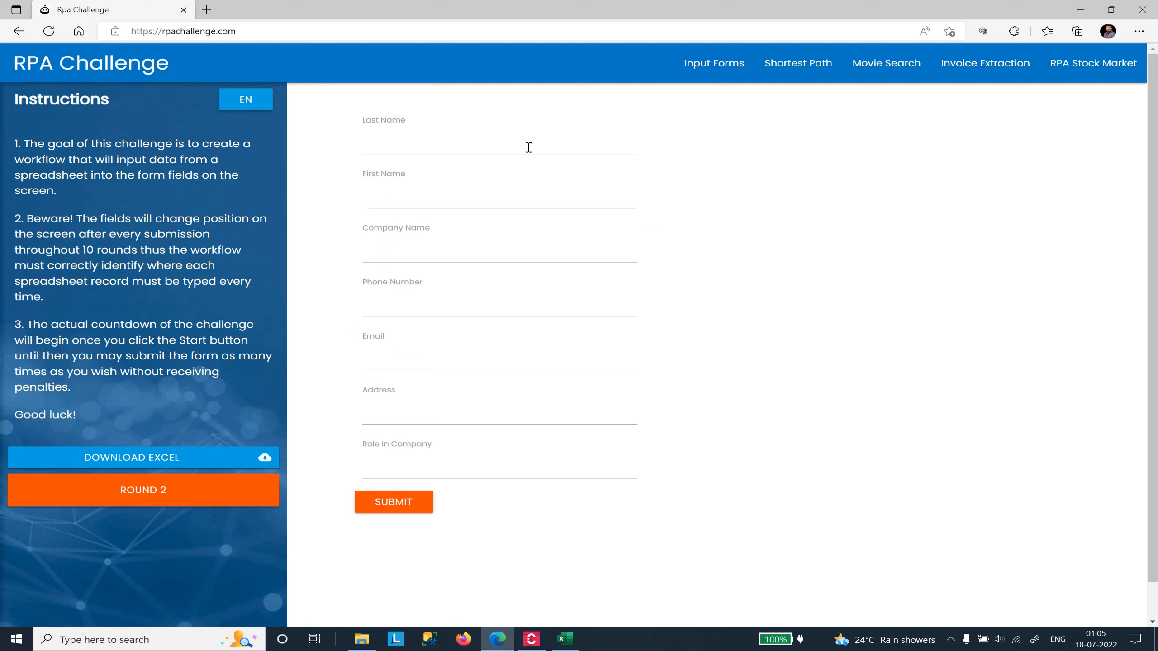
pyautogui.click(406, 500)
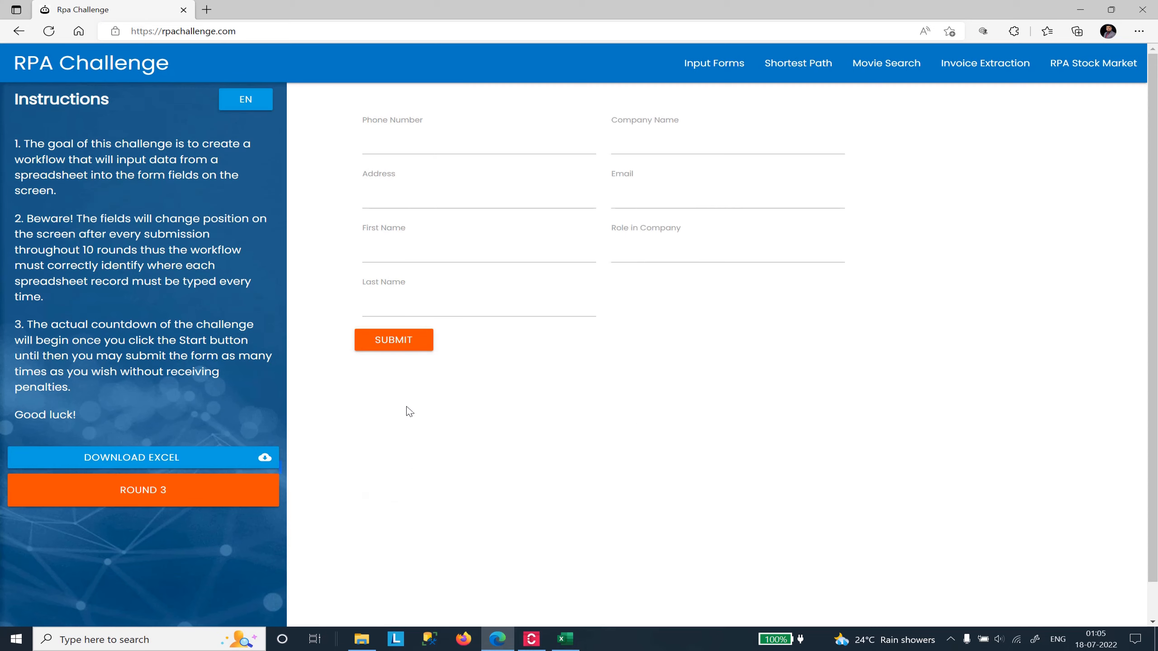
pyautogui.click(400, 346)
pyautogui.click(410, 235)
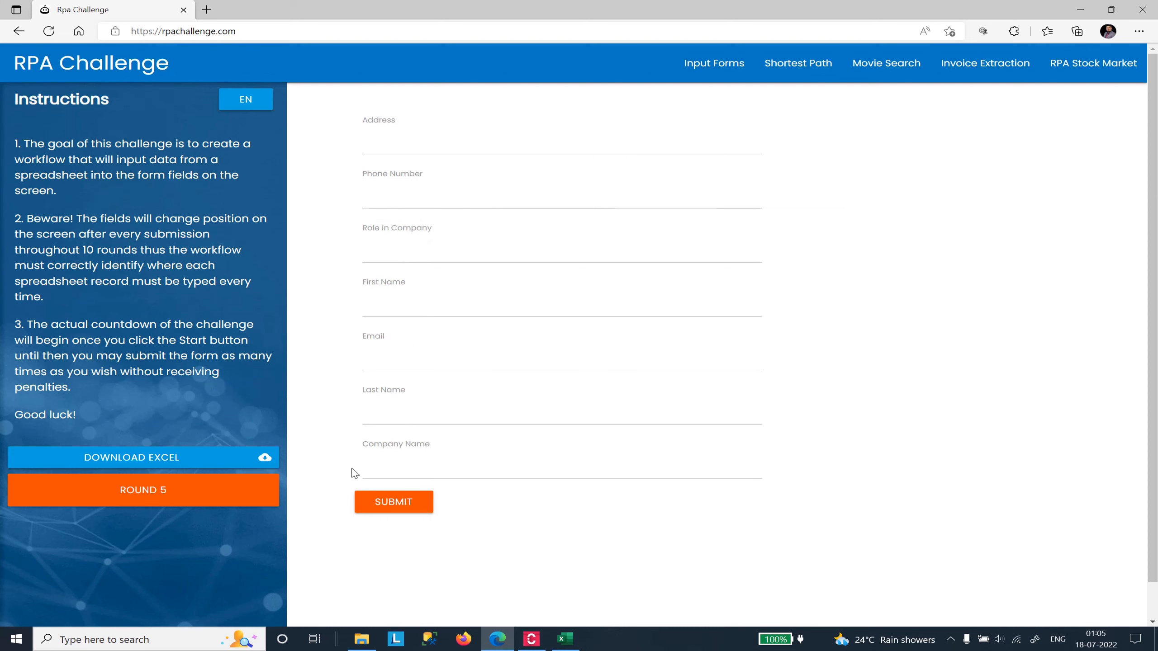
pyautogui.click(395, 506)
pyautogui.click(400, 342)
pyautogui.click(393, 502)
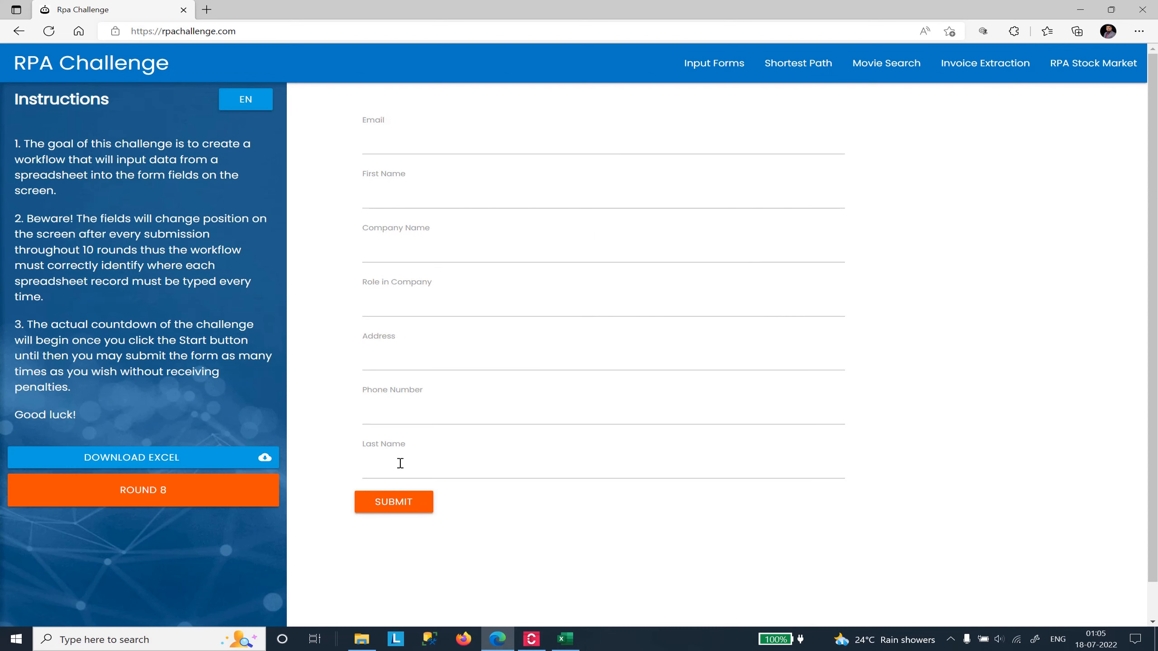
pyautogui.click(390, 502)
pyautogui.click(391, 502)
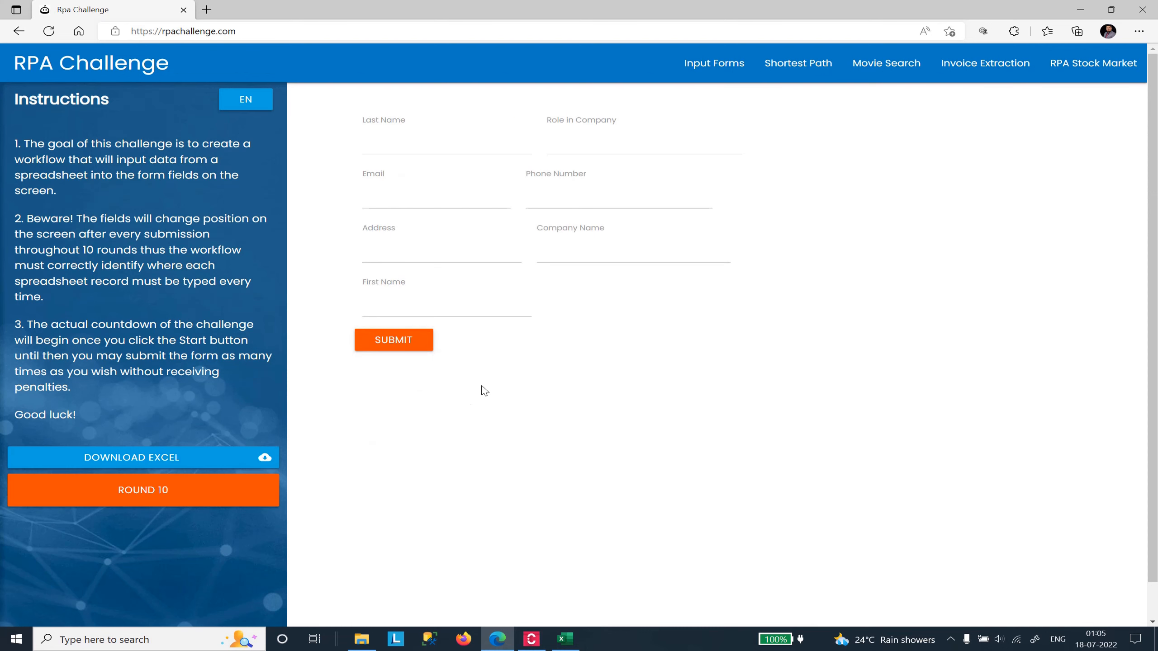
pyautogui.click(410, 343)
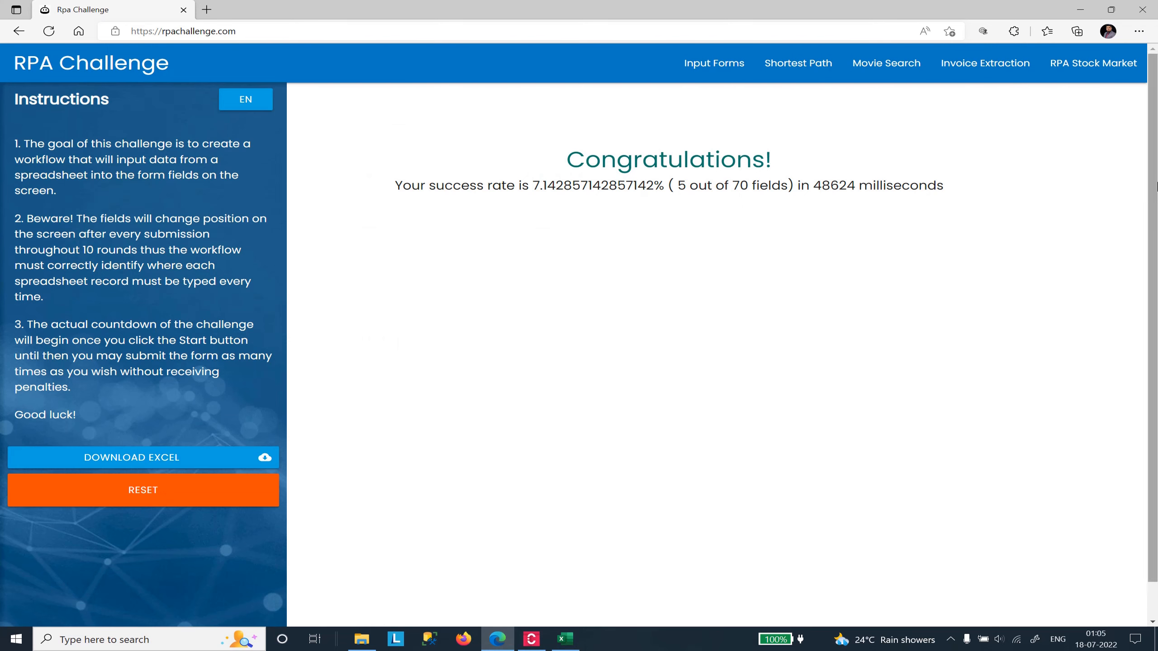
# Highlight the success rate line and the Congratulations heading on the challenge result page.
pyautogui.moveTo(395, 184); pyautogui.dragTo(953, 187)
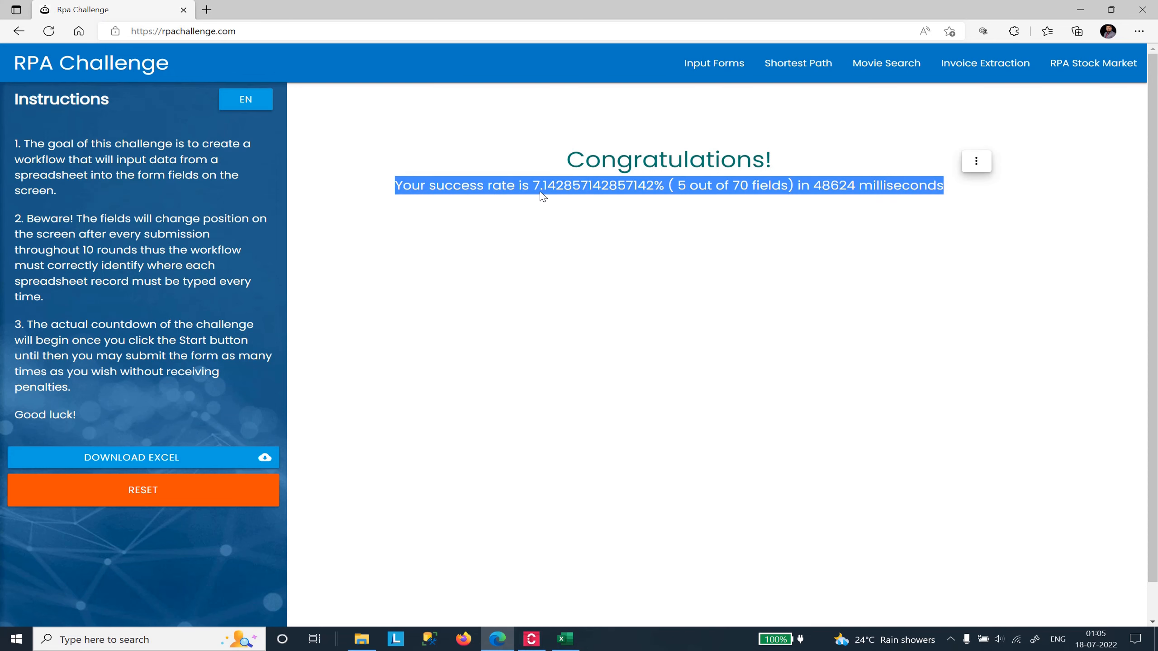
pyautogui.click(631, 168)
pyautogui.moveTo(567, 158); pyautogui.dragTo(806, 157)
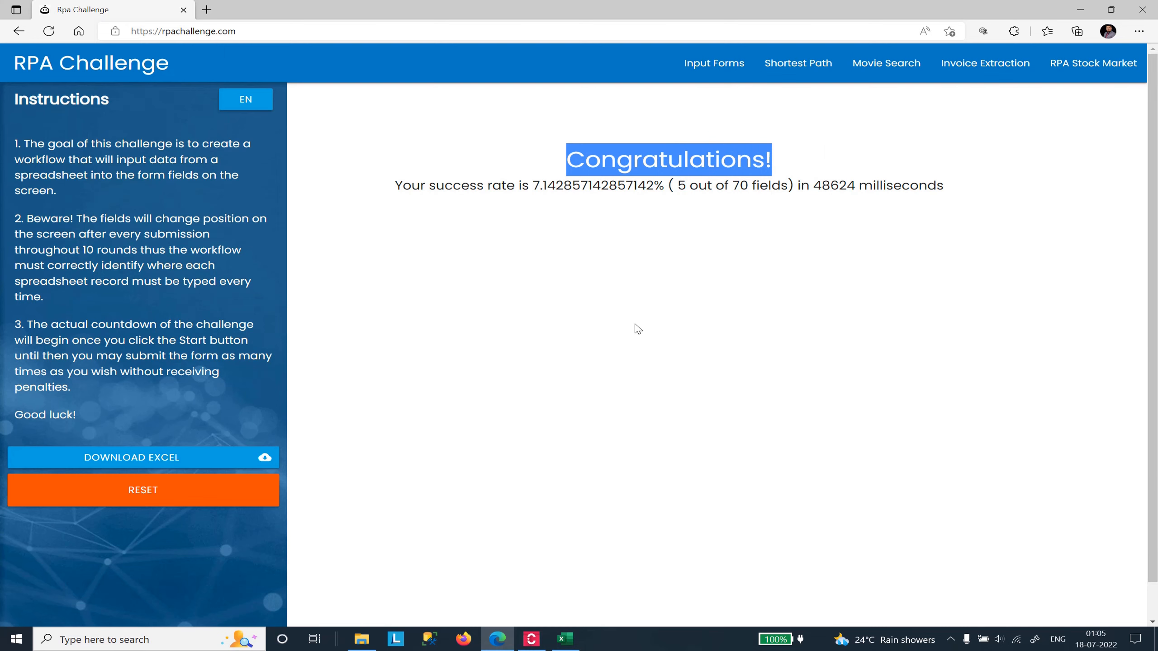
# Close the challenge workbook in Excel and the browser window with the RPA Challenge site.
pyautogui.hotkey('alt', 'Tab')
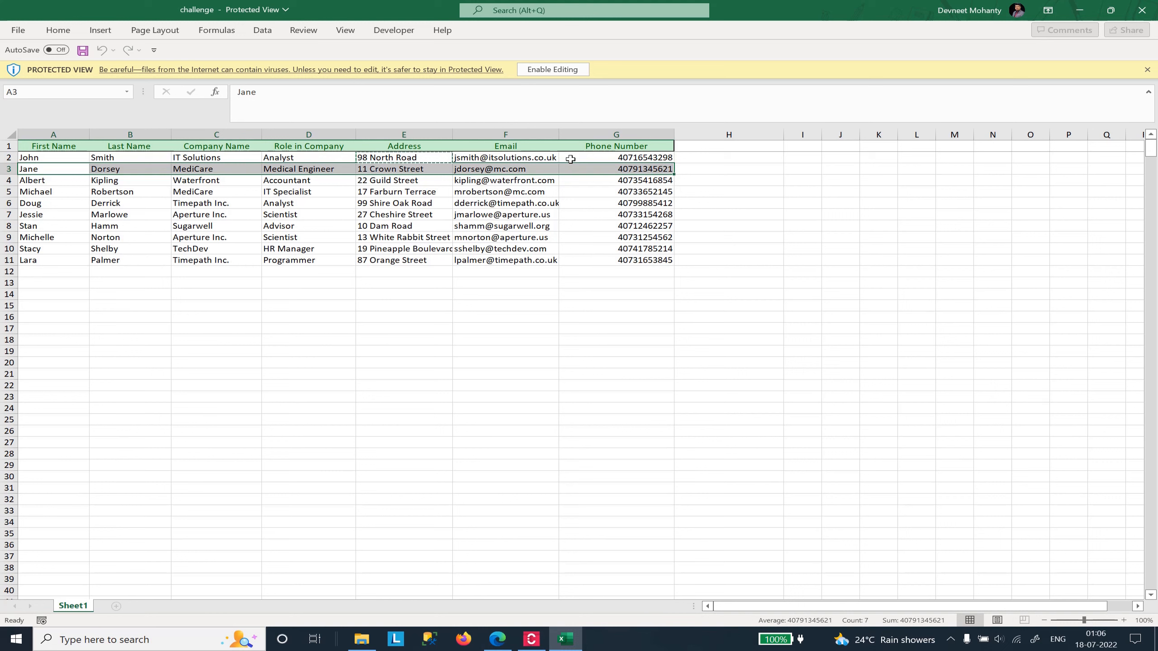
pyautogui.rightClick(566, 639)
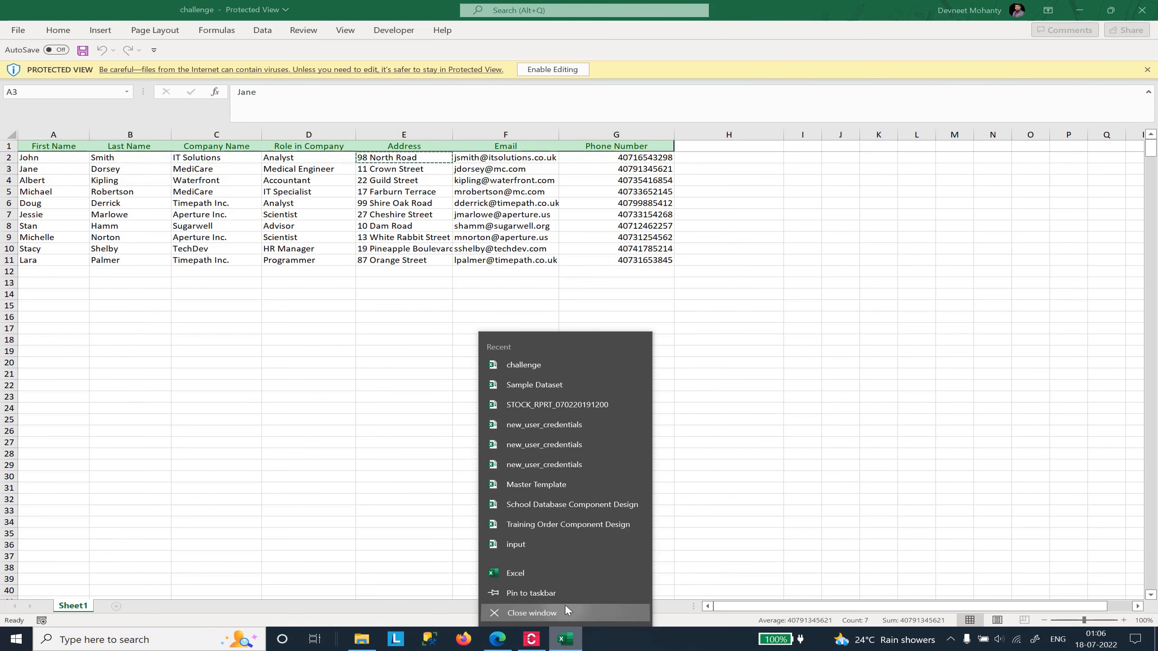
pyautogui.click(567, 608)
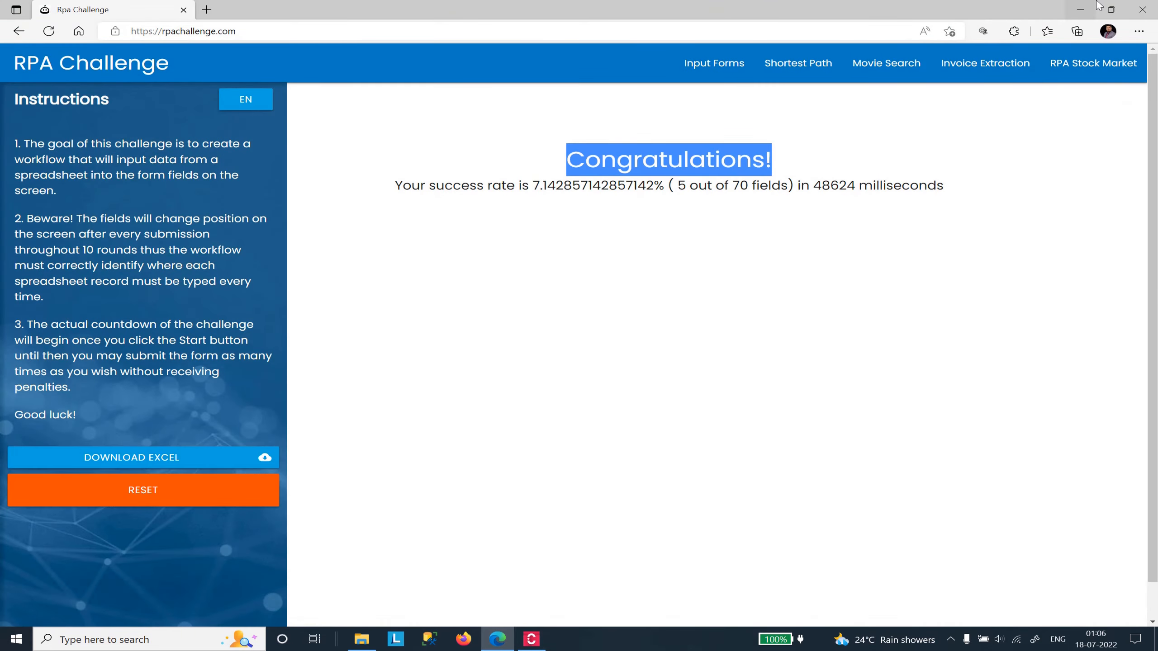
pyautogui.click(1142, 9)
# Switch to Task Capture and create a new process document.
pyautogui.click(538, 643)
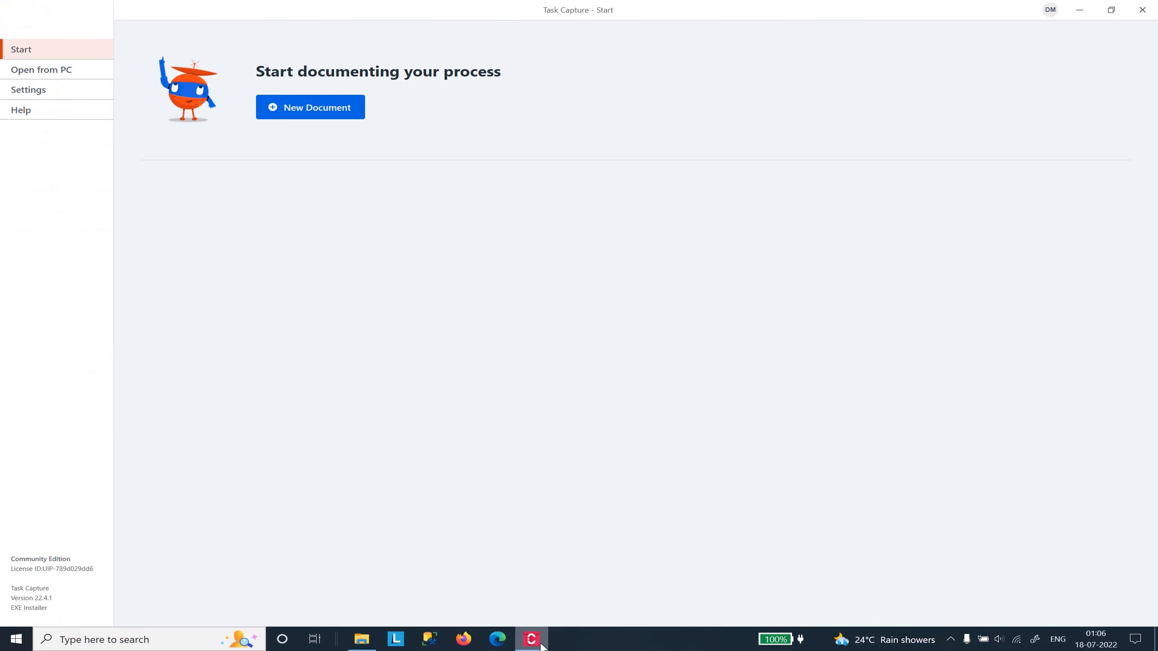
pyautogui.click(275, 113)
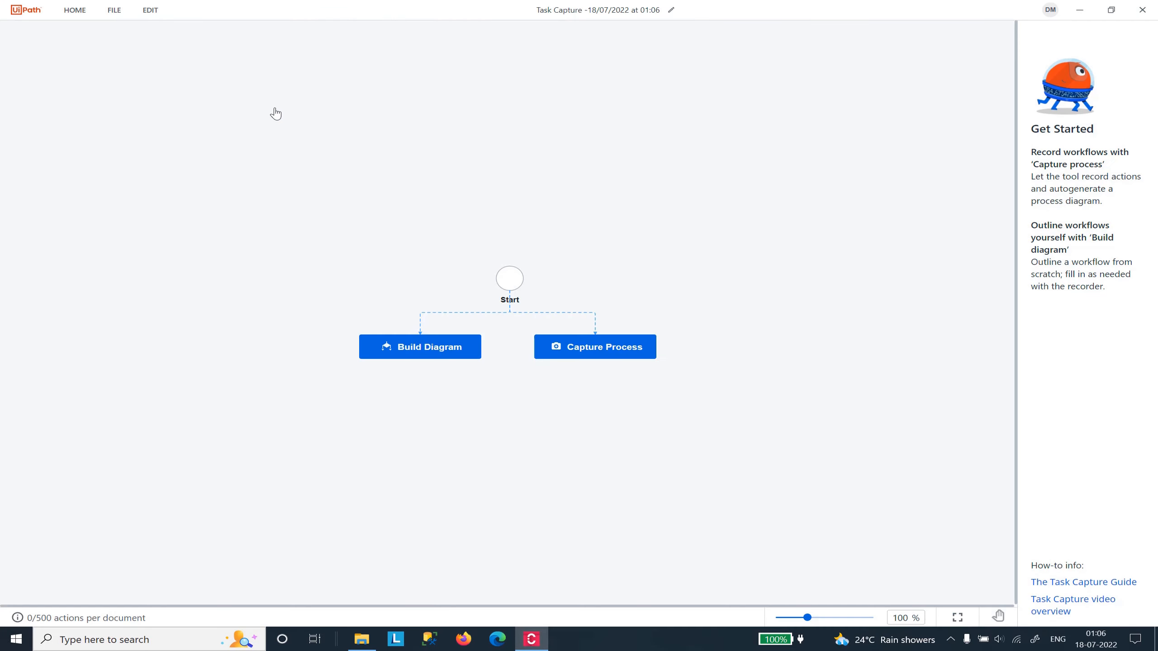
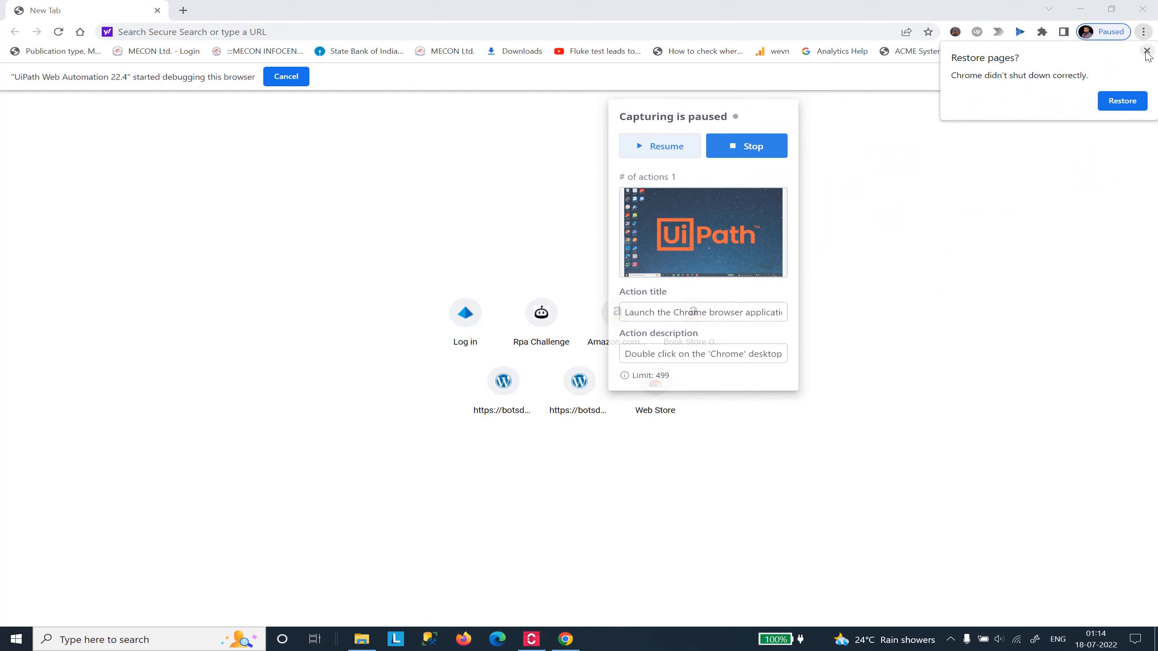
# Dismiss Chrome's restore prompt and debugging notice, and move the capture panel clear of the page shortcuts.
pyautogui.click(1148, 50)
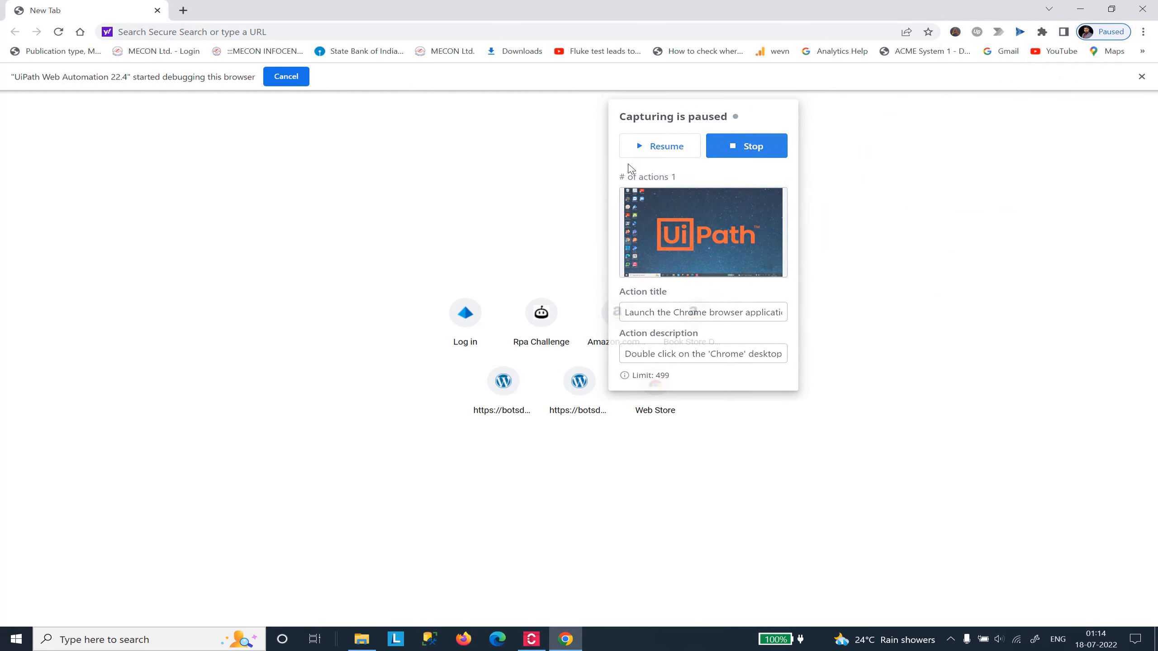
pyautogui.click(1141, 76)
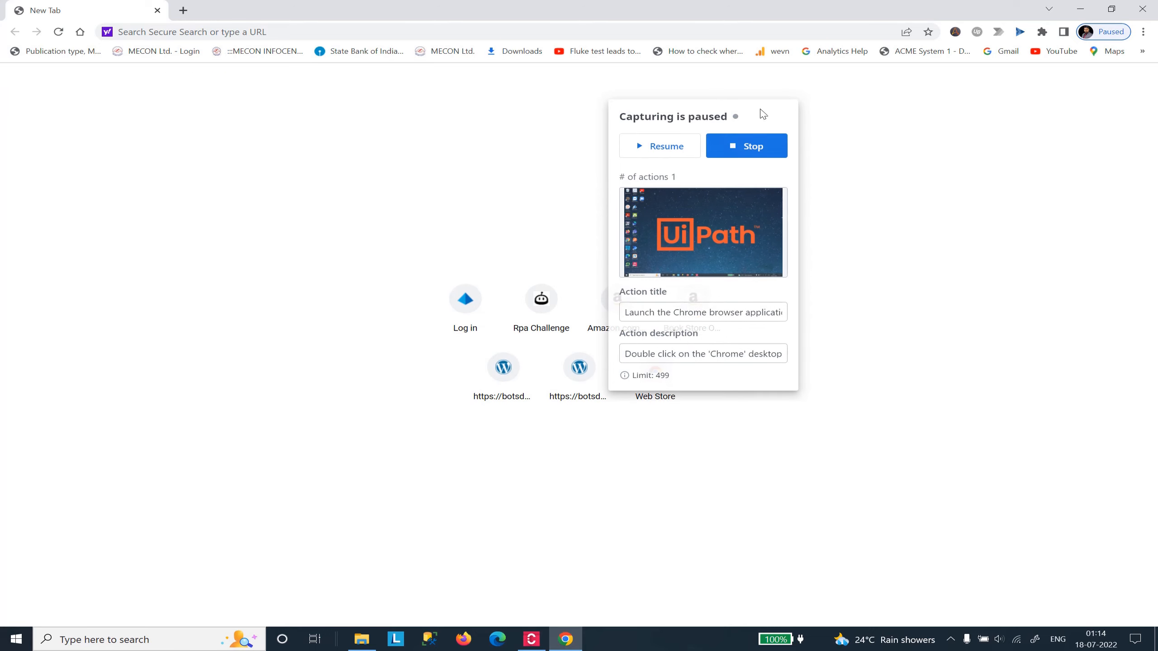
pyautogui.moveTo(694, 122); pyautogui.dragTo(1034, 46)
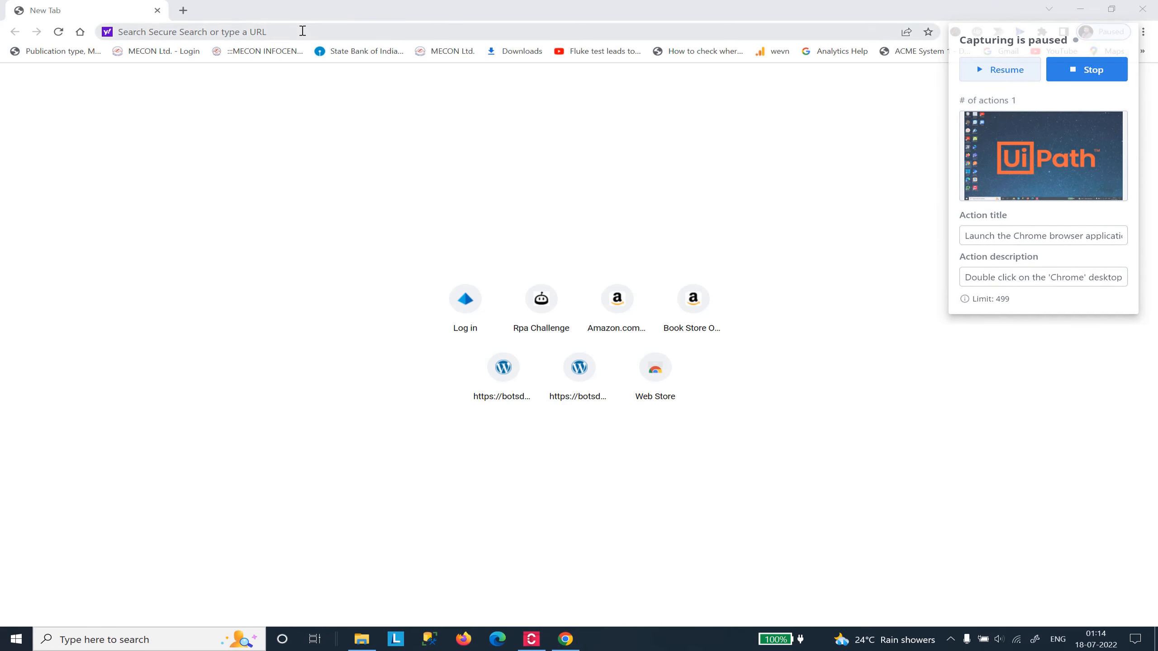
# Resume capturing and activate the browser's address field for entry.
pyautogui.click(301, 32)
pyautogui.click(980, 72)
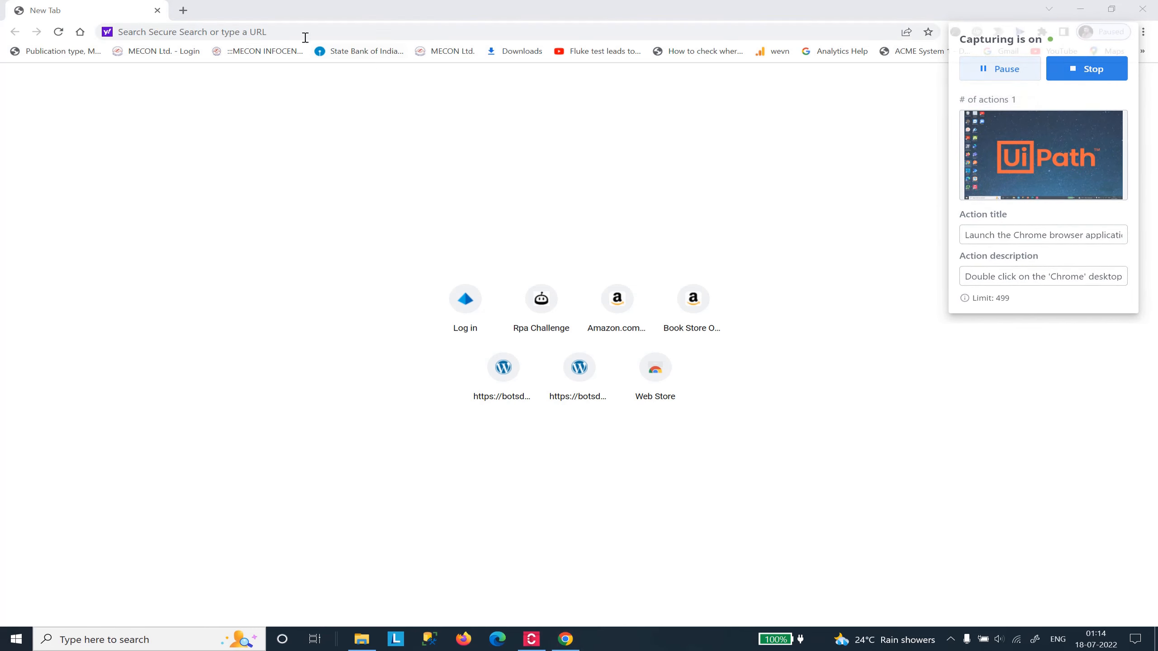
pyautogui.click(251, 31)
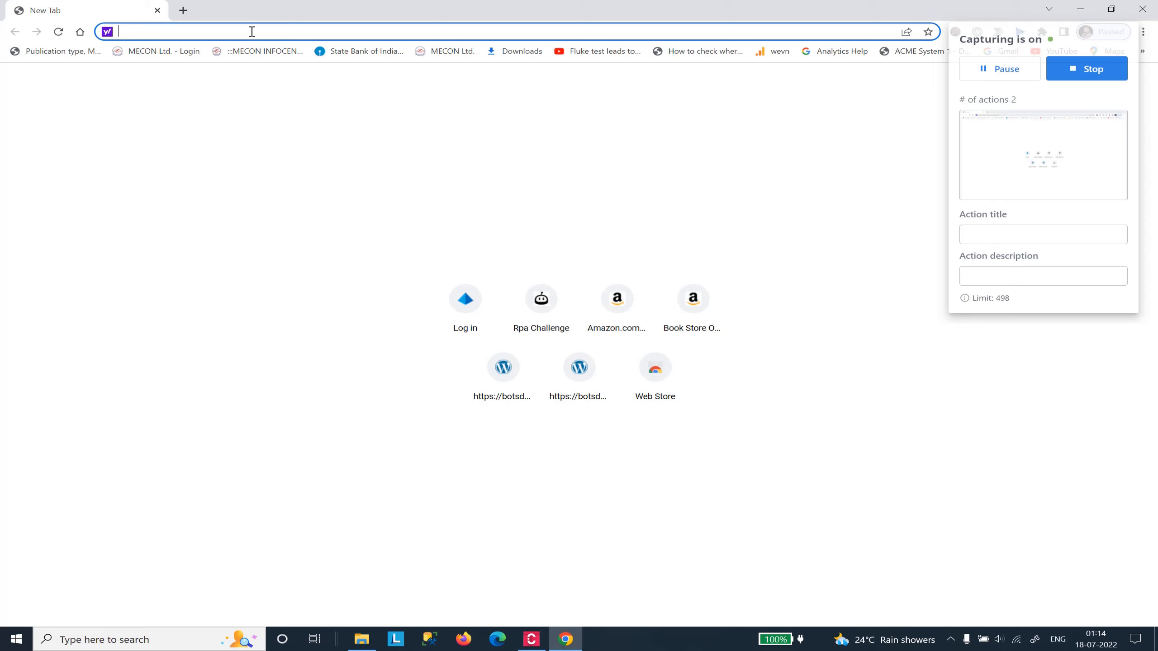
pyautogui.write('ww.')
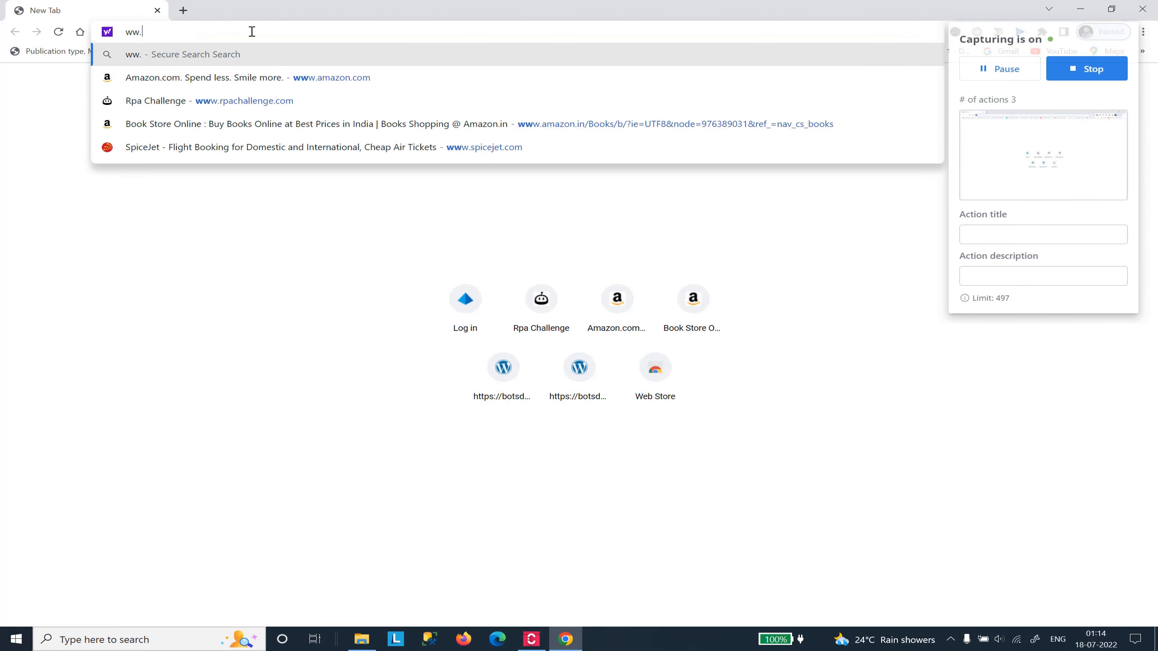
pyautogui.press('BackSpace')
pyautogui.write('w')
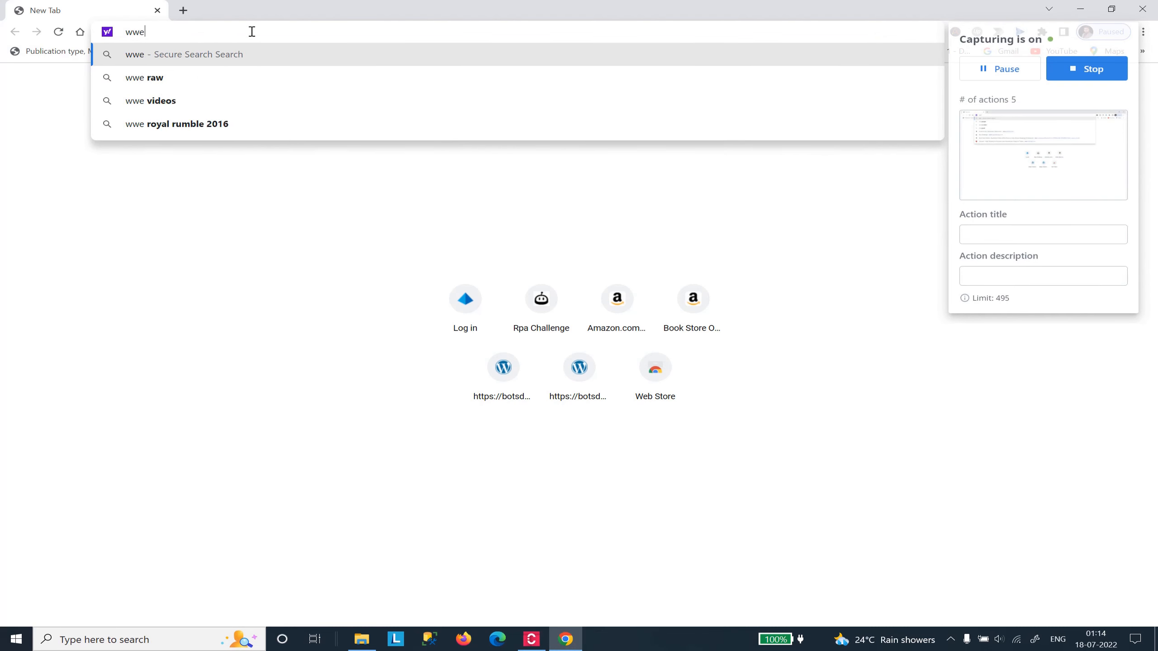
pyautogui.write(',.')
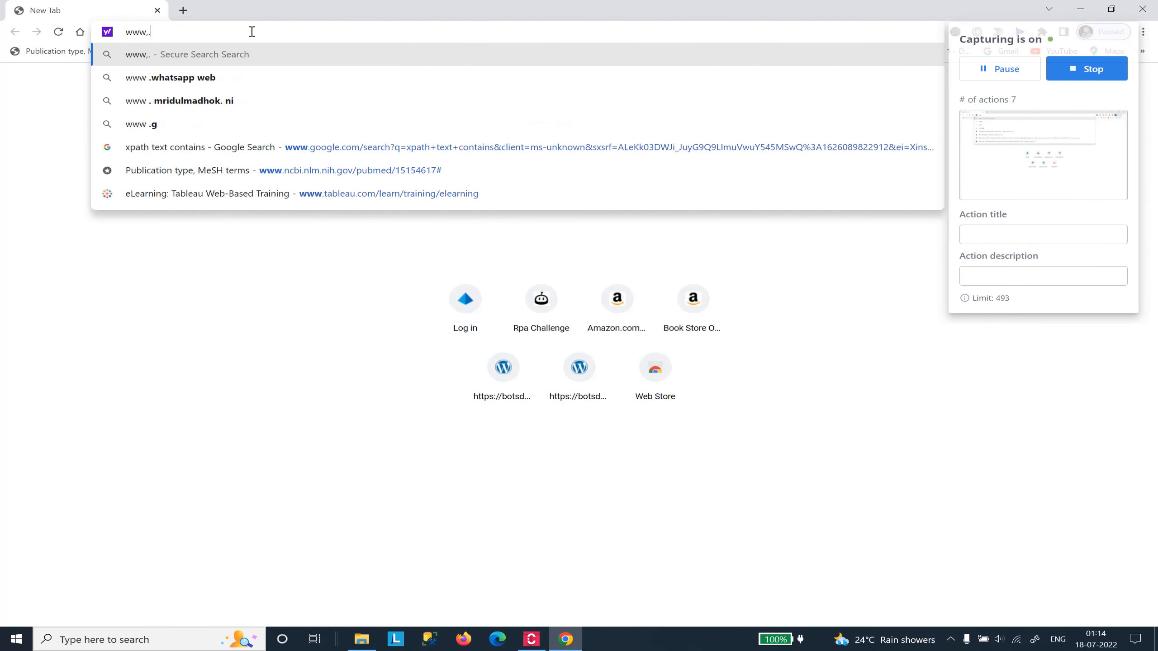
pyautogui.press('BackSpace')
pyautogui.write('.')
pyautogui.press('BackSpace')
pyautogui.press('BackSpace')
pyautogui.press('BackSpace')
pyautogui.press('BackSpace')
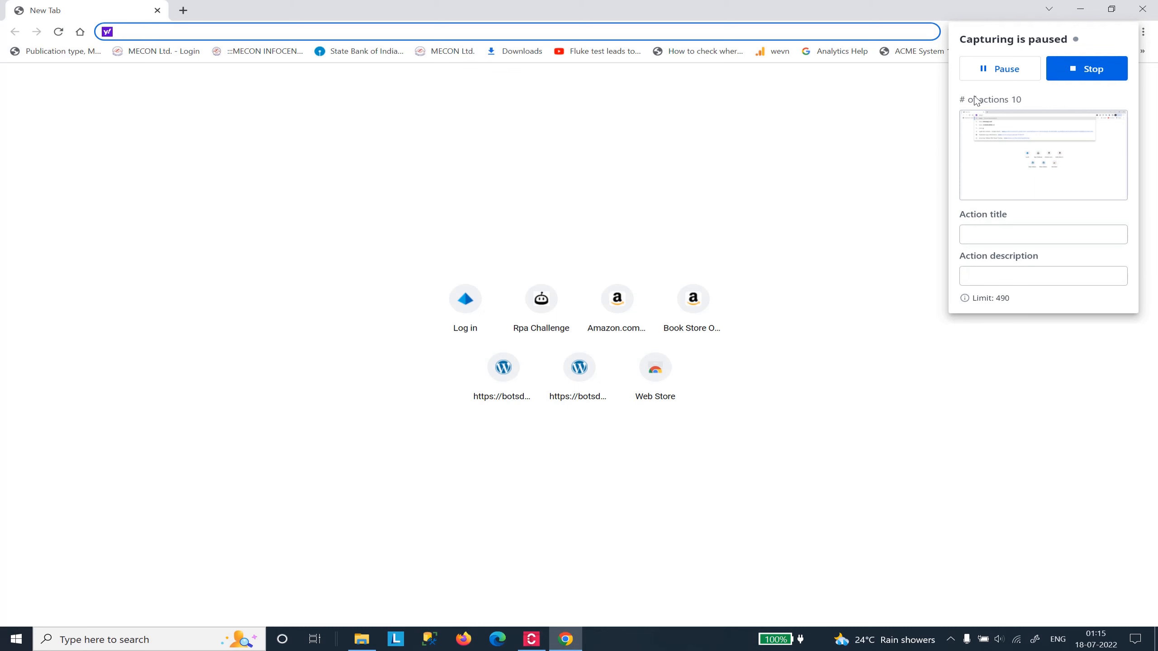
pyautogui.write('www.')
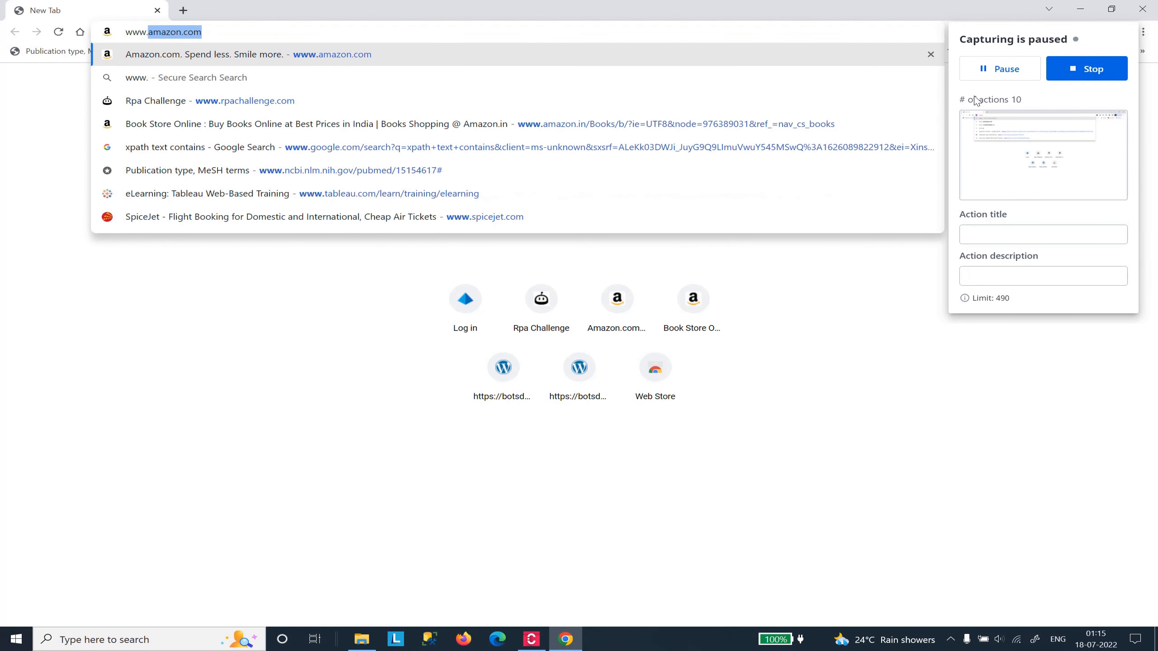
pyautogui.write('rpach')
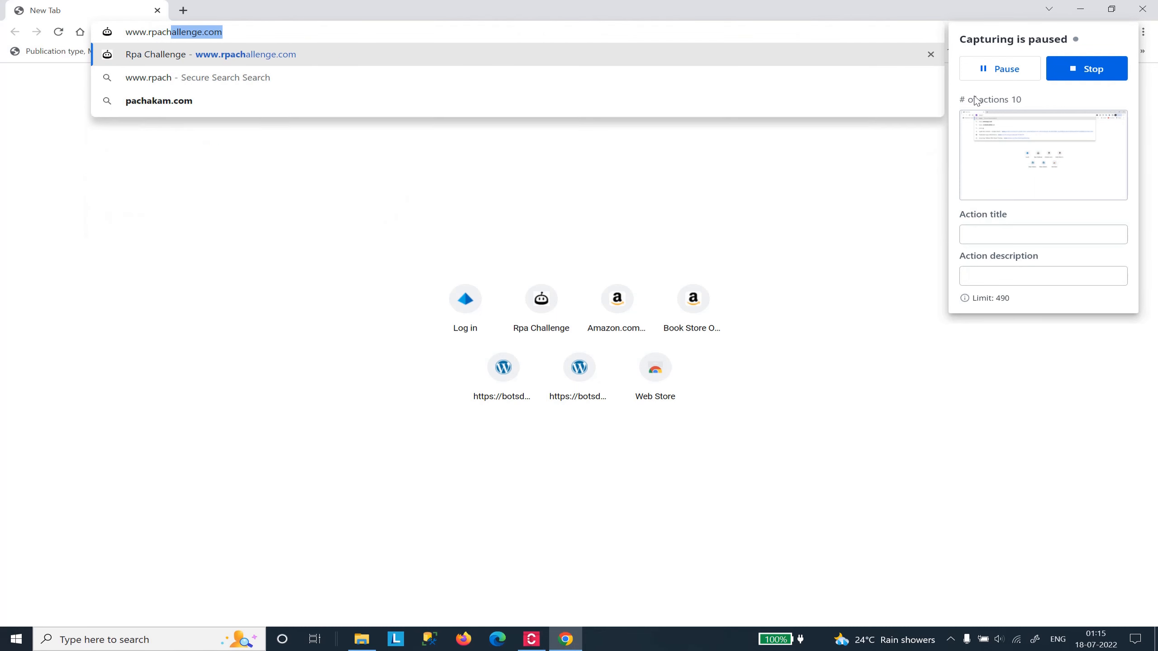
pyautogui.write('allenge.com')
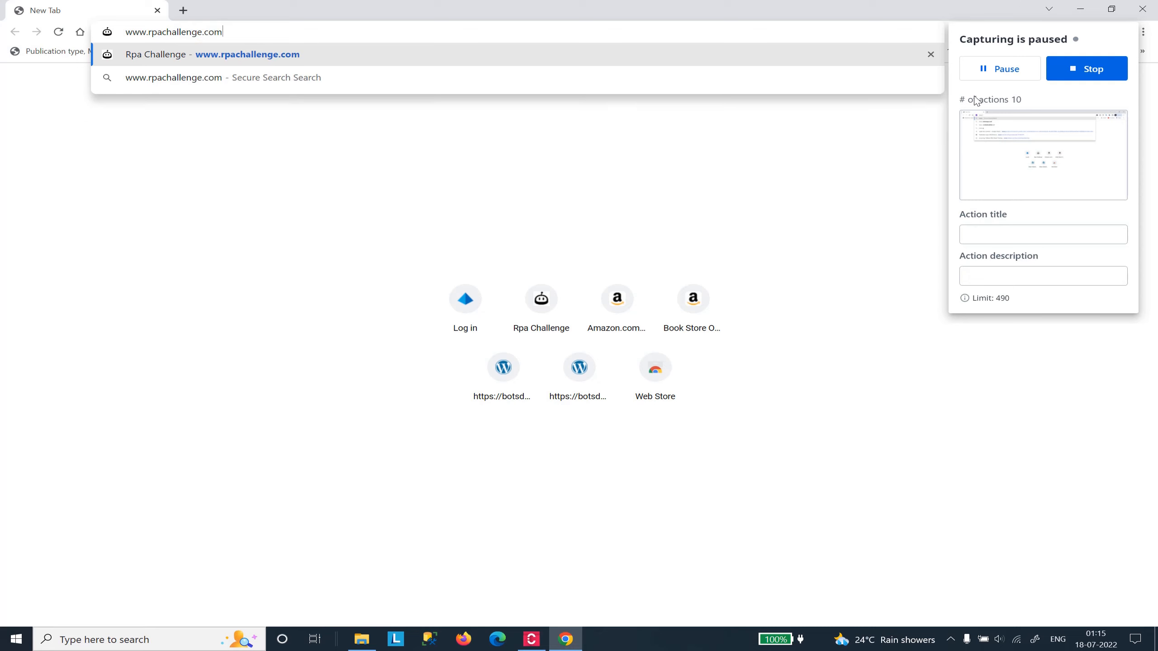
pyautogui.press('Return')
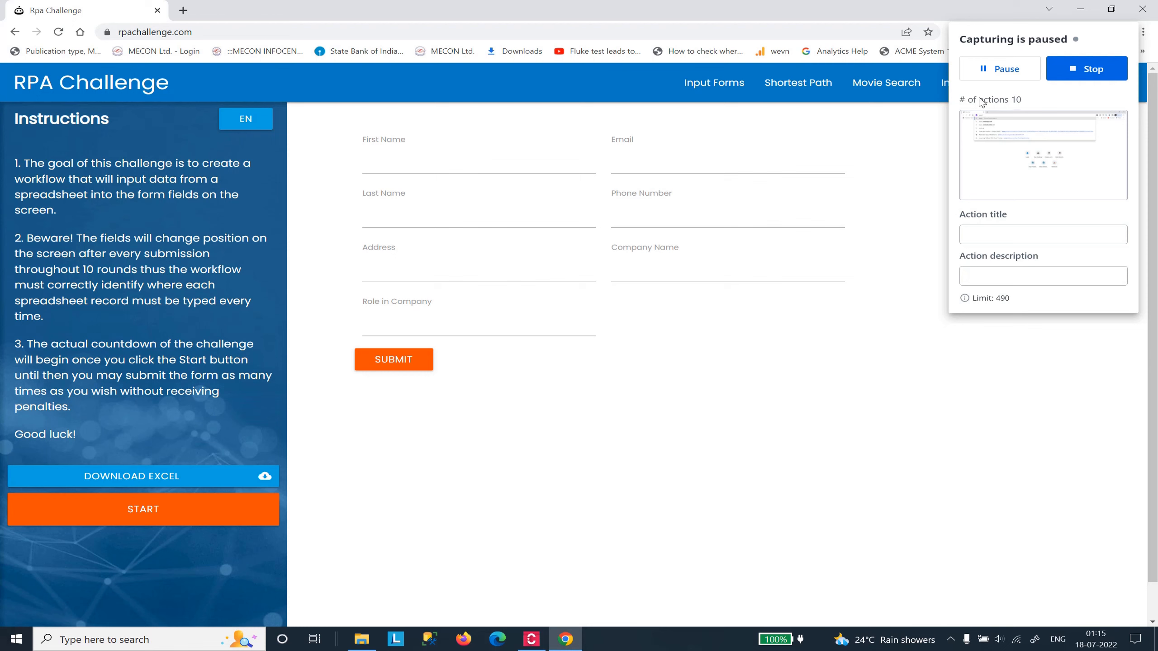
pyautogui.click(1000, 234)
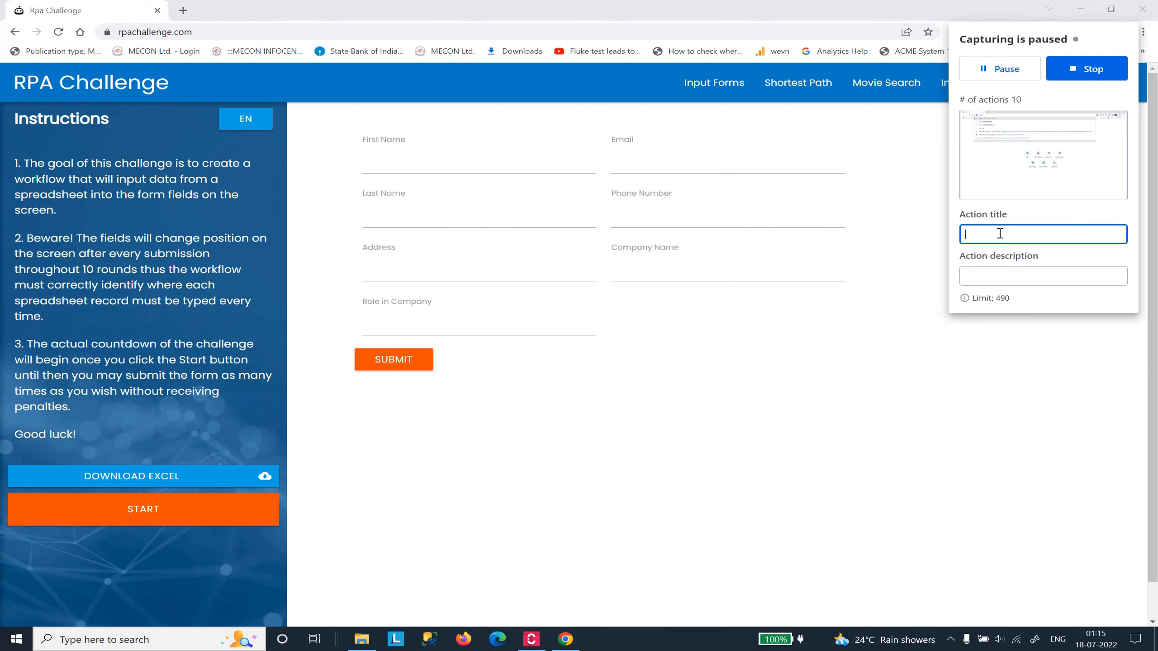
pyautogui.write('Type the web')
pyautogui.press('BackSpace')
pyautogui.press('BackSpace')
pyautogui.press('BackSpace')
pyautogui.press('BackSpace')
pyautogui.press('BackSpace')
pyautogui.press('BackSpace')
pyautogui.press('BackSpace')
pyautogui.press('BackSpace')
pyautogui.press('BackSpace')
pyautogui.press('BackSpace')
pyautogui.press('BackSpace')
pyautogui.press('BackSpace')
# Title the captured action "Navigate to RPA Challenge website" and describe it as typing the website's URL in the address field of the browser application.
pyautogui.write('Navigate to RPA Challenge website')
pyautogui.click(1026, 276)
pyautogui.write('Type ')
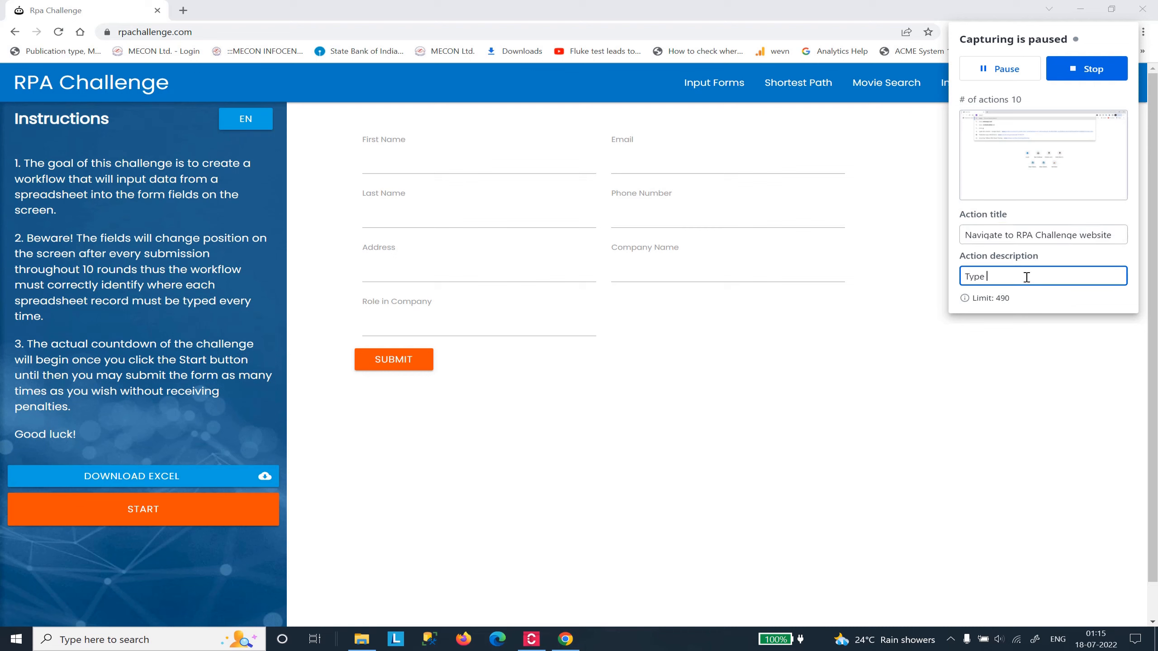
pyautogui.write('the websote uR')
pyautogui.press('BackSpace')
pyautogui.press('BackSpace')
pyautogui.write('URL')
pyautogui.press('BackSpace')
pyautogui.write(': ')
pyautogui.write("'https")
pyautogui.write(':\\\\2')
pyautogui.write('www')
pyautogui.write('\\')
pyautogui.write('.rpachallenge')
pyautogui.write('.com')
pyautogui.write("'")
pyautogui.write('cation')
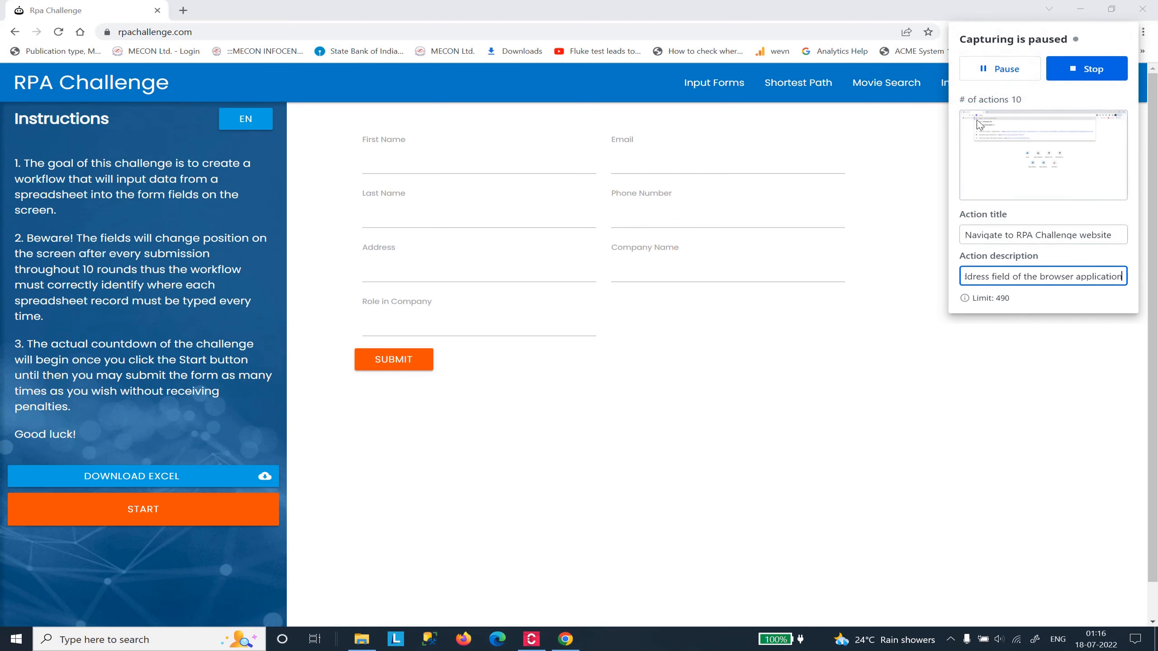
# Start the RPA challenge as a captured action and title it "Click on the Start button".
pyautogui.click(153, 519)
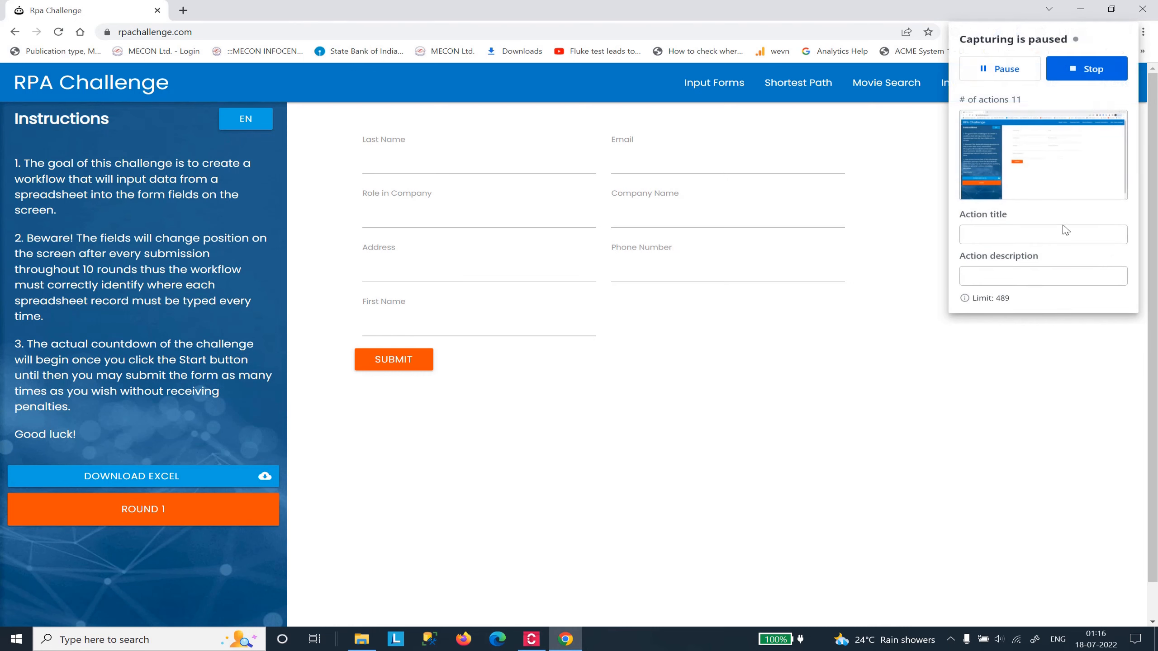
pyautogui.click(1038, 233)
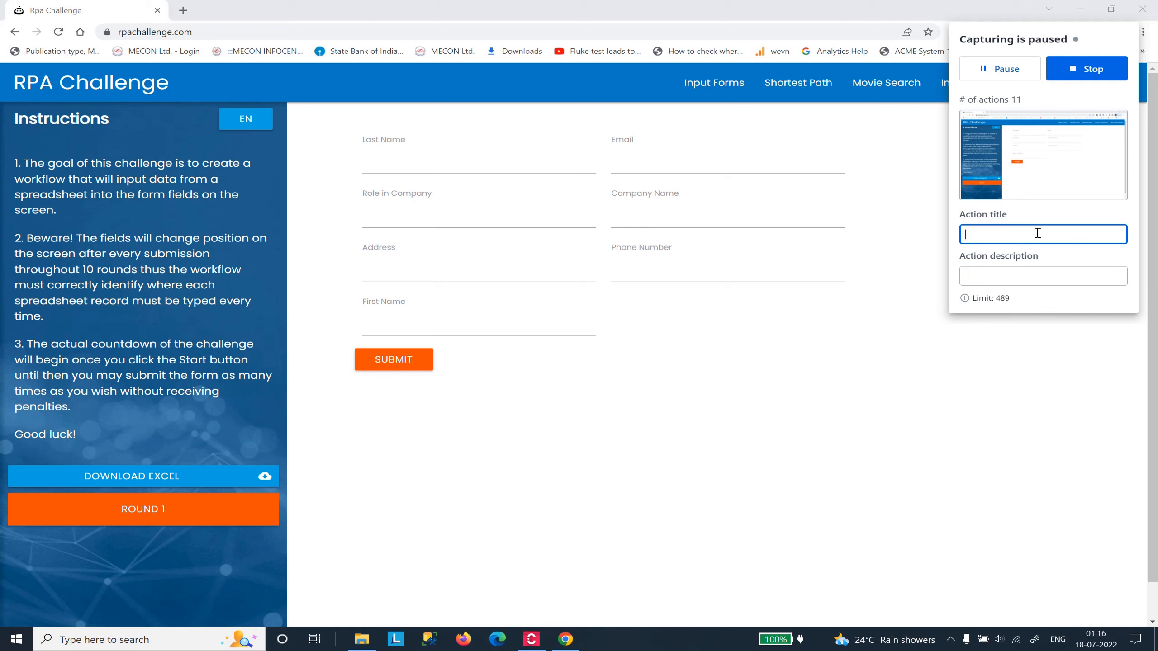
pyautogui.write('Click on the Start button')
# Describe the start action as "Click on the start button in order to start the RPA challenge event".
pyautogui.click(1030, 279)
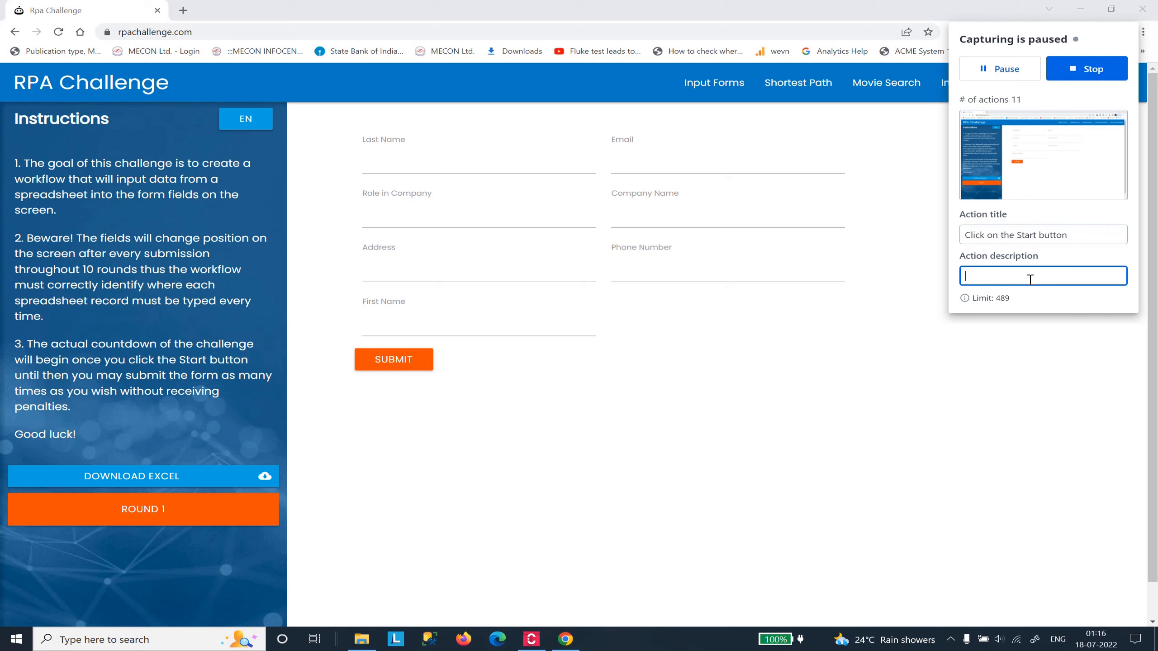
pyautogui.write('Click on the ')
pyautogui.write('start ')
pyautogui.write('button in')
pyautogui.write('n order to s')
pyautogui.write('tart the RPA')
pyautogui.write(' challenge')
pyautogui.write(' event')
# Stop capturing, detect same-screen actions for review instead of merging them all, and dismiss the selector generation issue.
pyautogui.click(1102, 73)
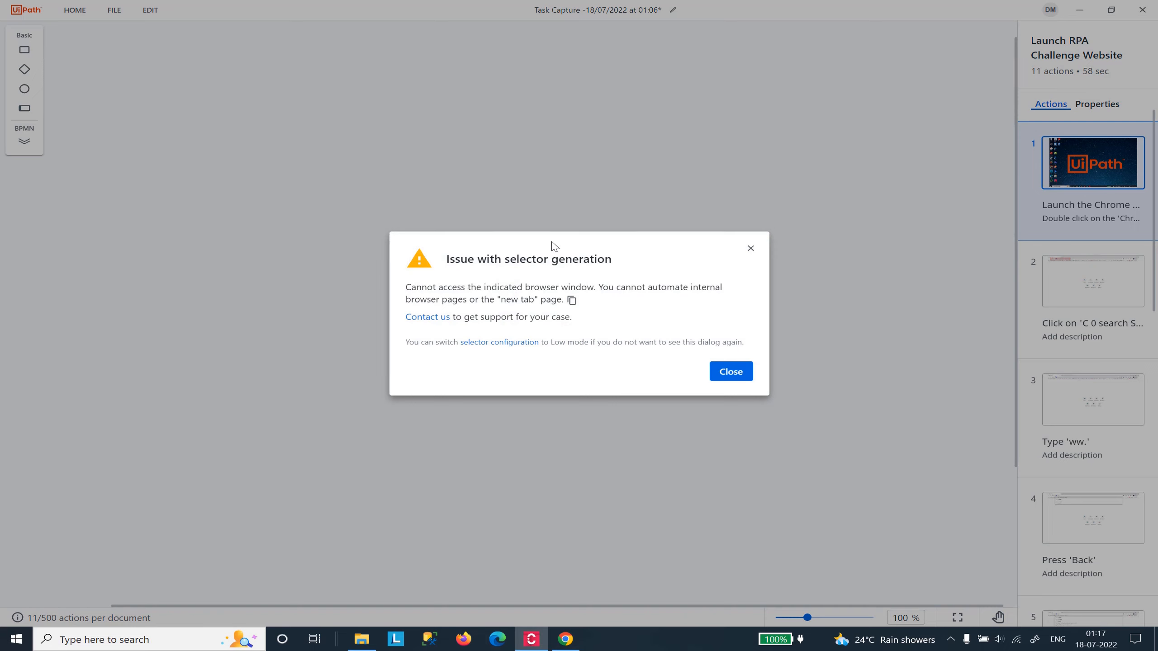
pyautogui.moveTo(448, 258); pyautogui.dragTo(605, 259)
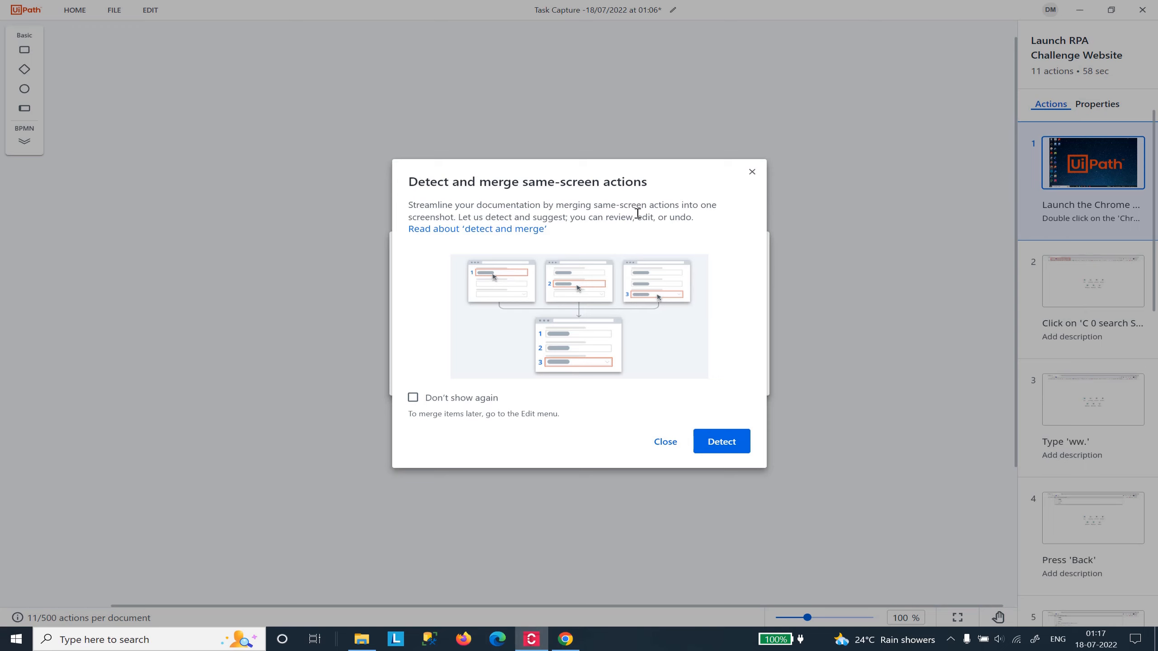
pyautogui.click(715, 442)
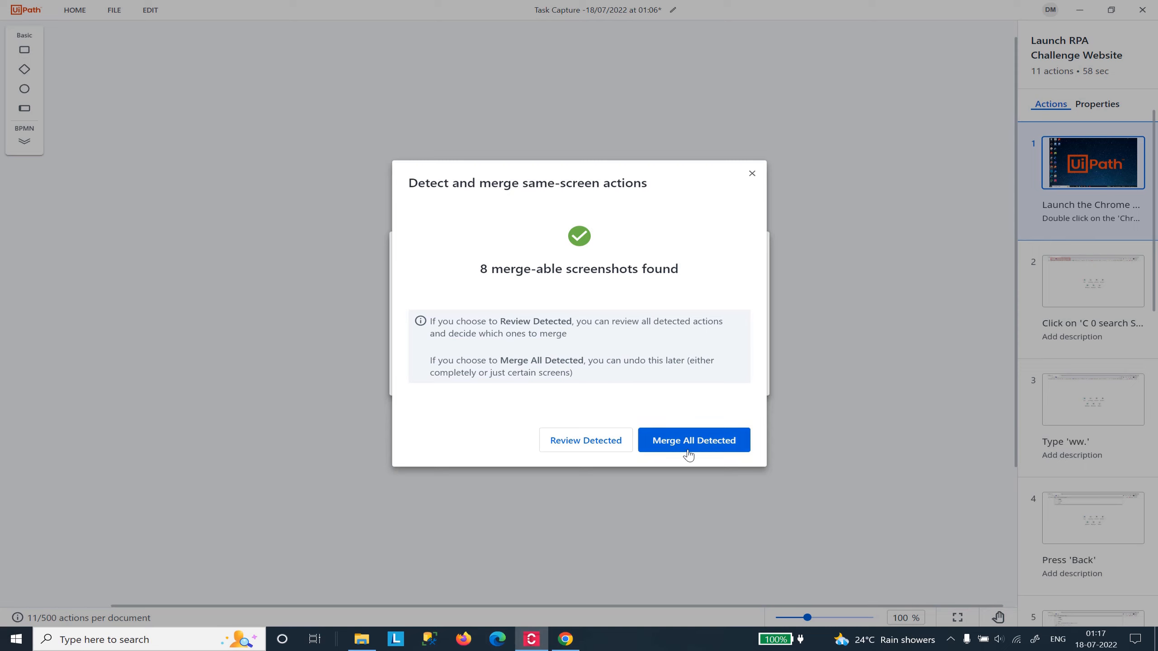
pyautogui.click(579, 449)
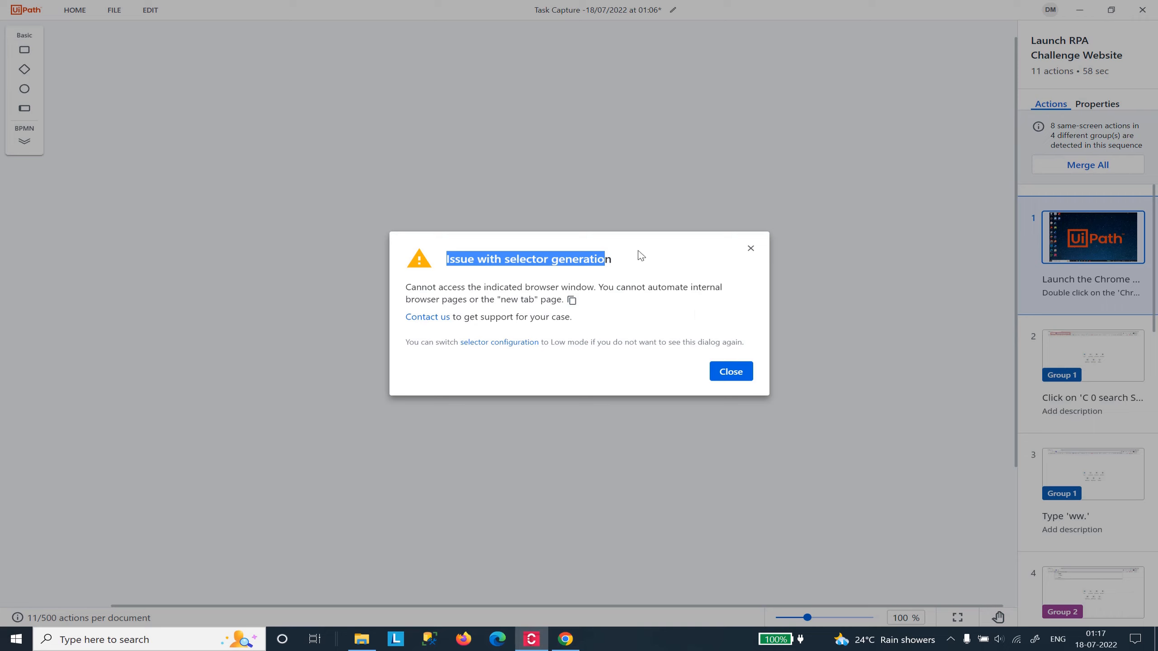
pyautogui.click(731, 372)
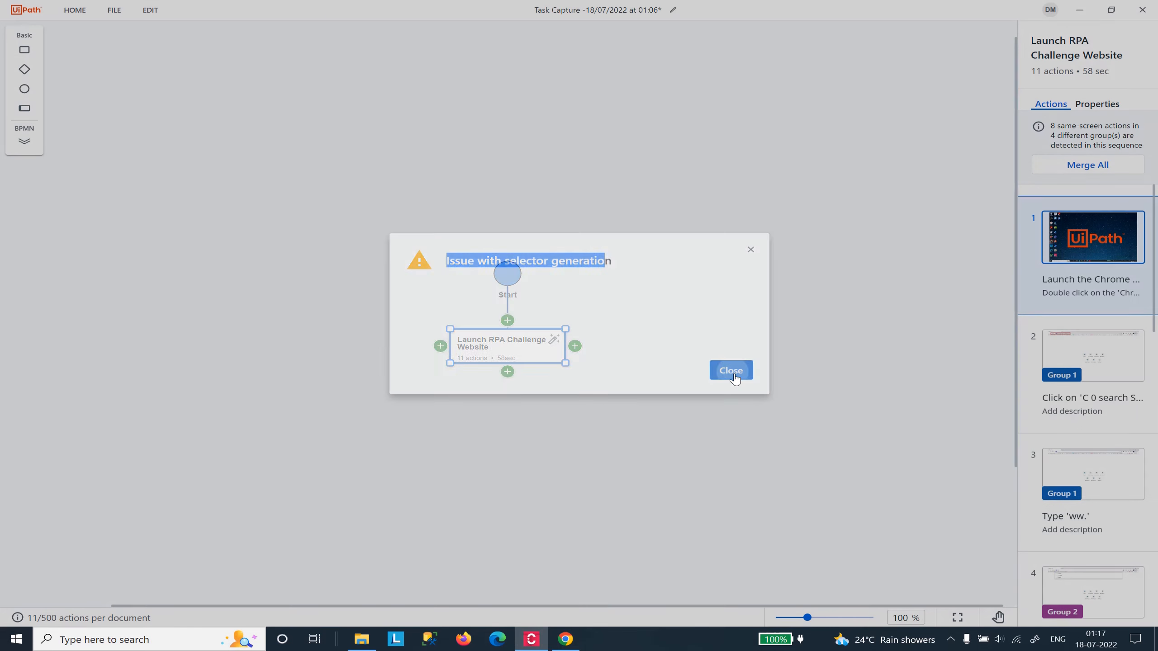
# Examine the captured actions of the Launch RPA Challenge Website sequence and their suggested merge groups.
pyautogui.scroll(-2, 1072, 278)
pyautogui.scroll(-10, 1075, 277)
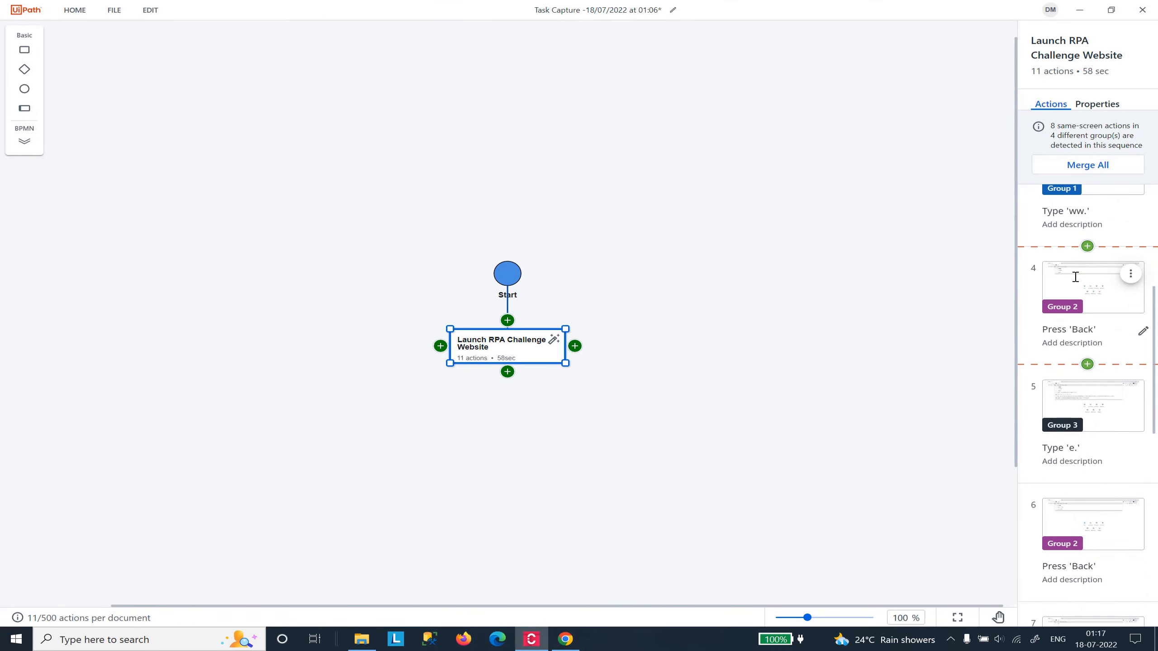
pyautogui.scroll(-6, 1075, 277)
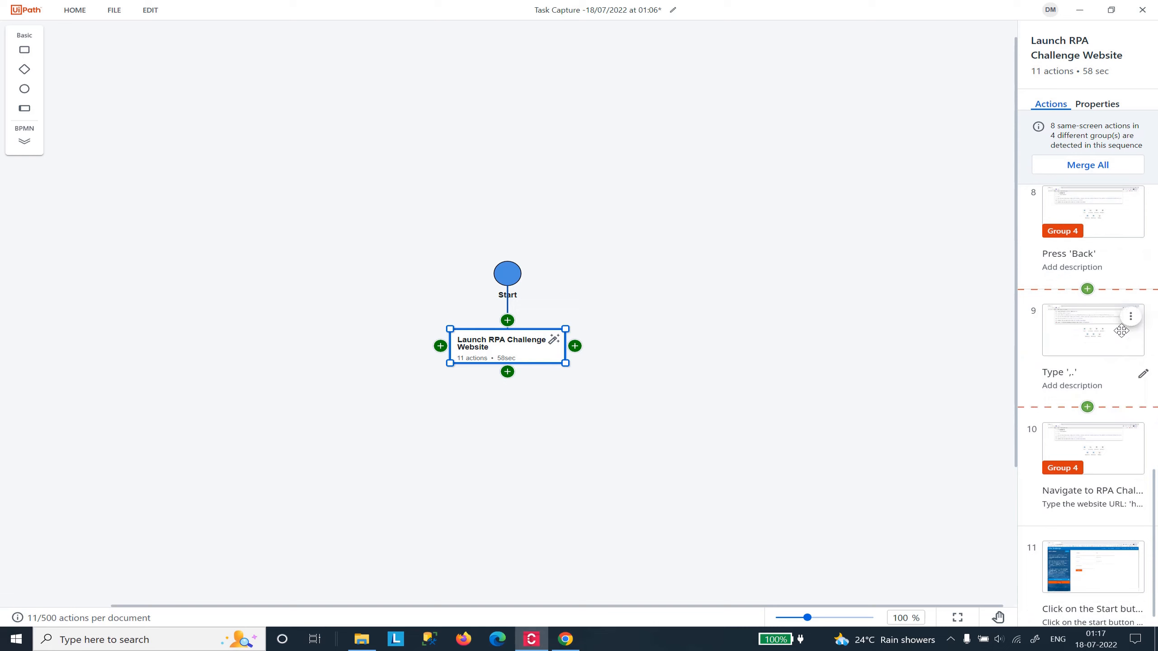
pyautogui.scroll(-1, 1074, 328)
pyautogui.scroll(6, 1072, 375)
pyautogui.scroll(12, 1073, 375)
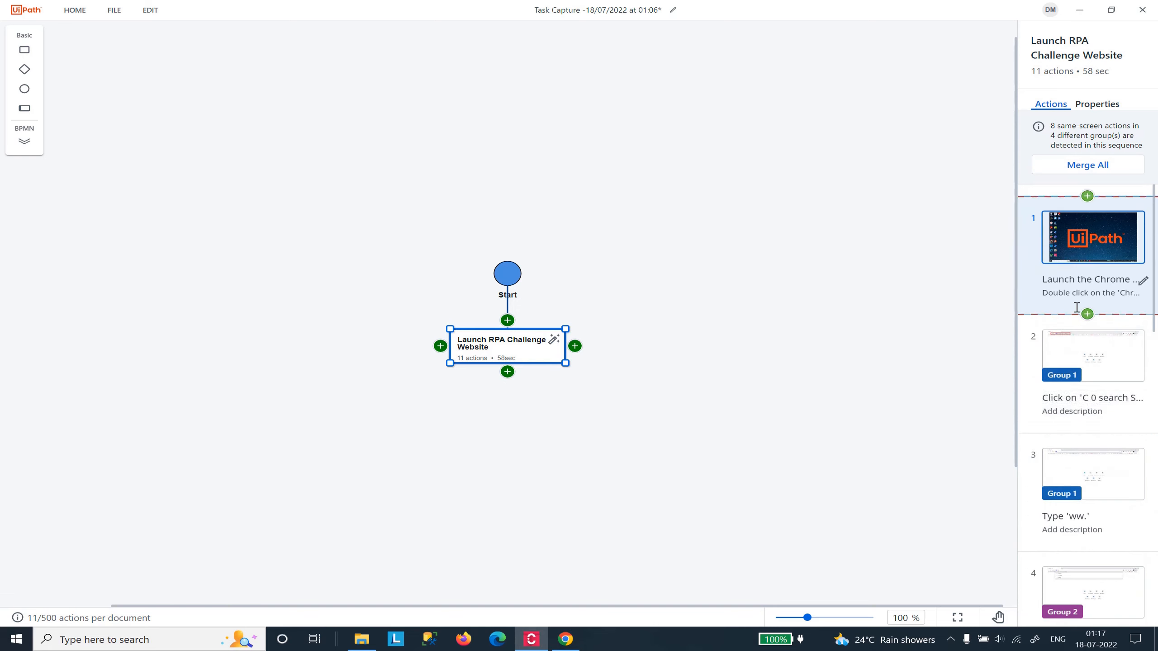
pyautogui.scroll(-10, 1090, 466)
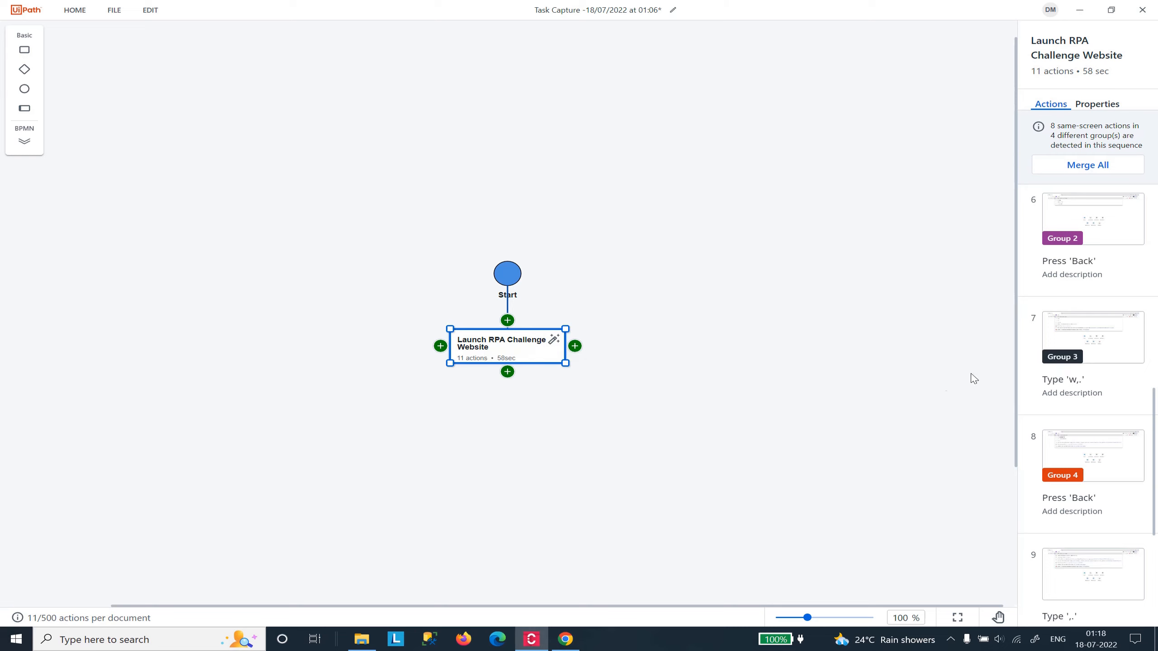
pyautogui.scroll(10, 1116, 388)
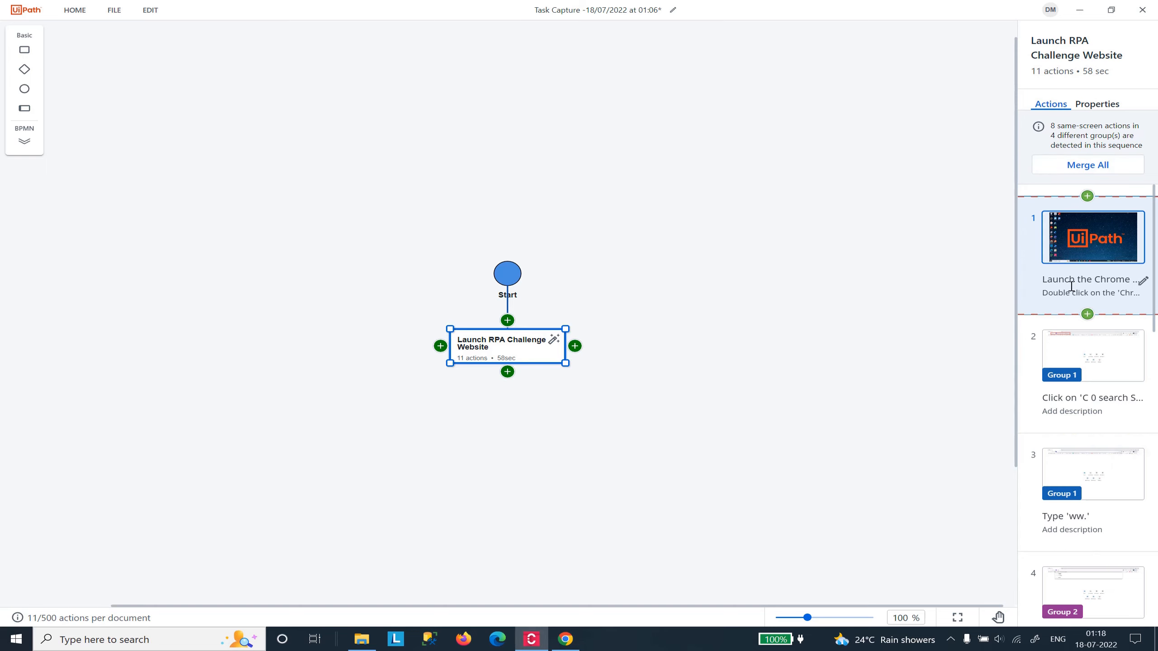
# Open the first captured action for editing and shorten its title to "Launch the Chrome browser application".
pyautogui.click(1069, 246)
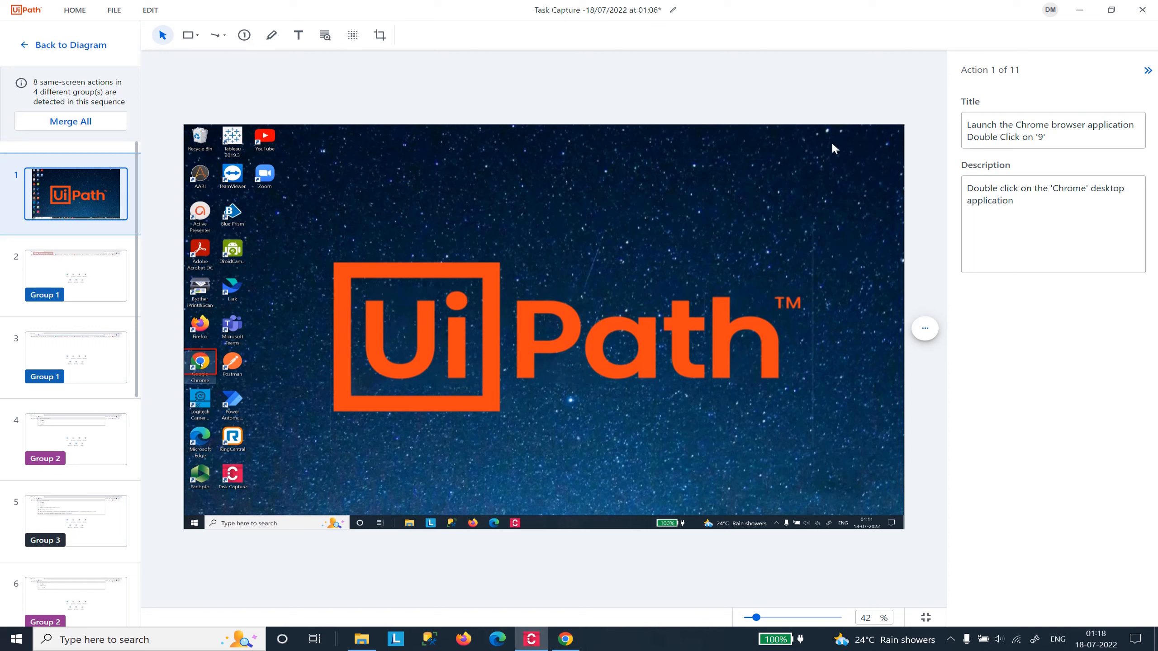
pyautogui.moveTo(99, 196)
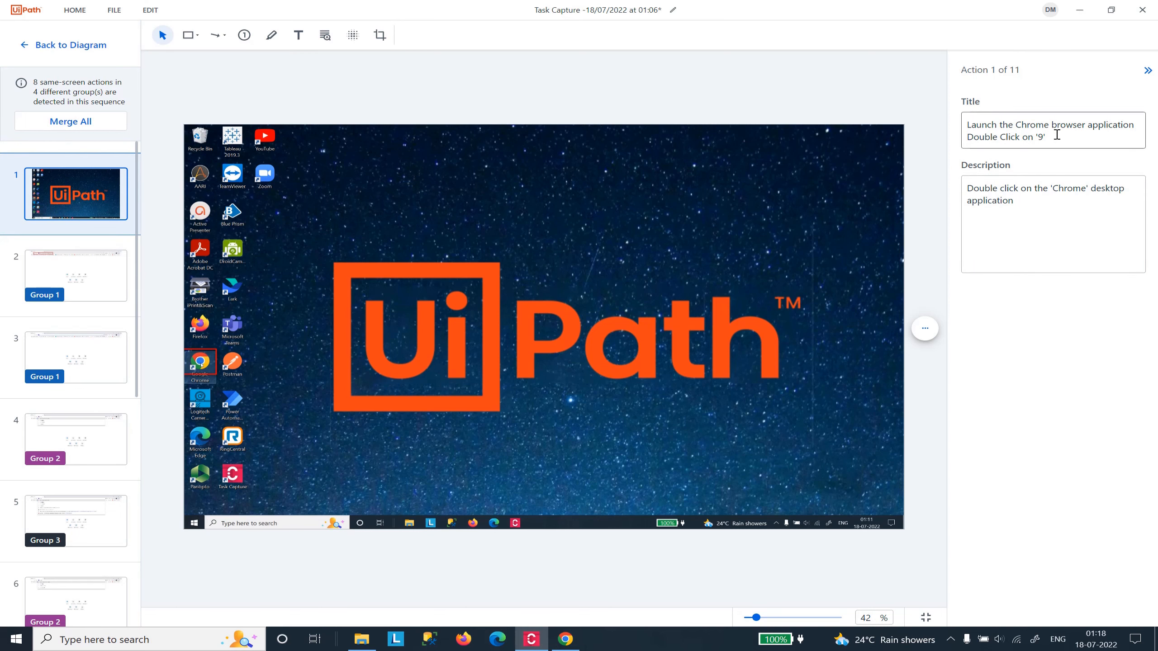
pyautogui.moveTo(1057, 135); pyautogui.dragTo(963, 140)
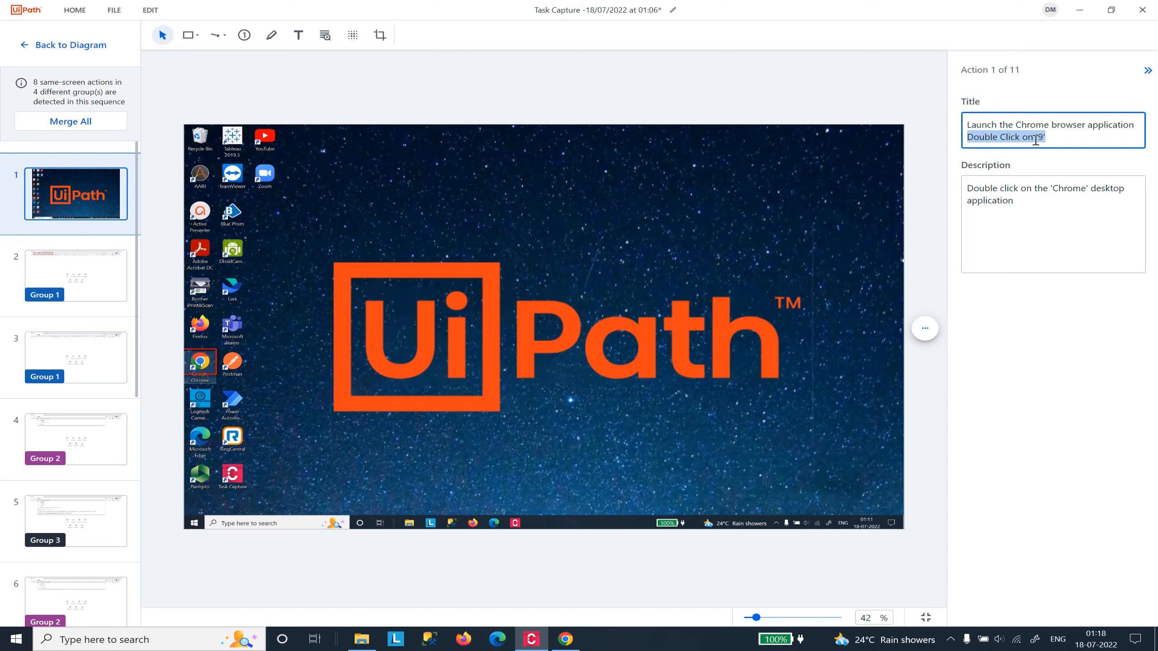
pyautogui.moveTo(1054, 137); pyautogui.dragTo(968, 137)
pyautogui.press('BackSpace')
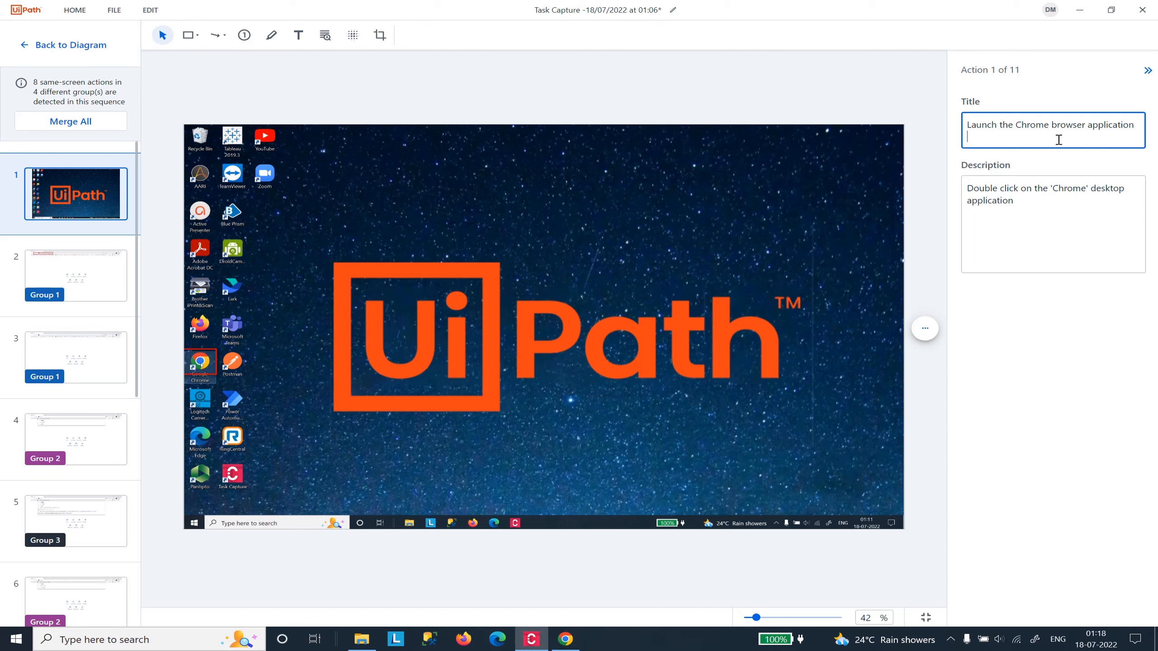
pyautogui.press('BackSpace')
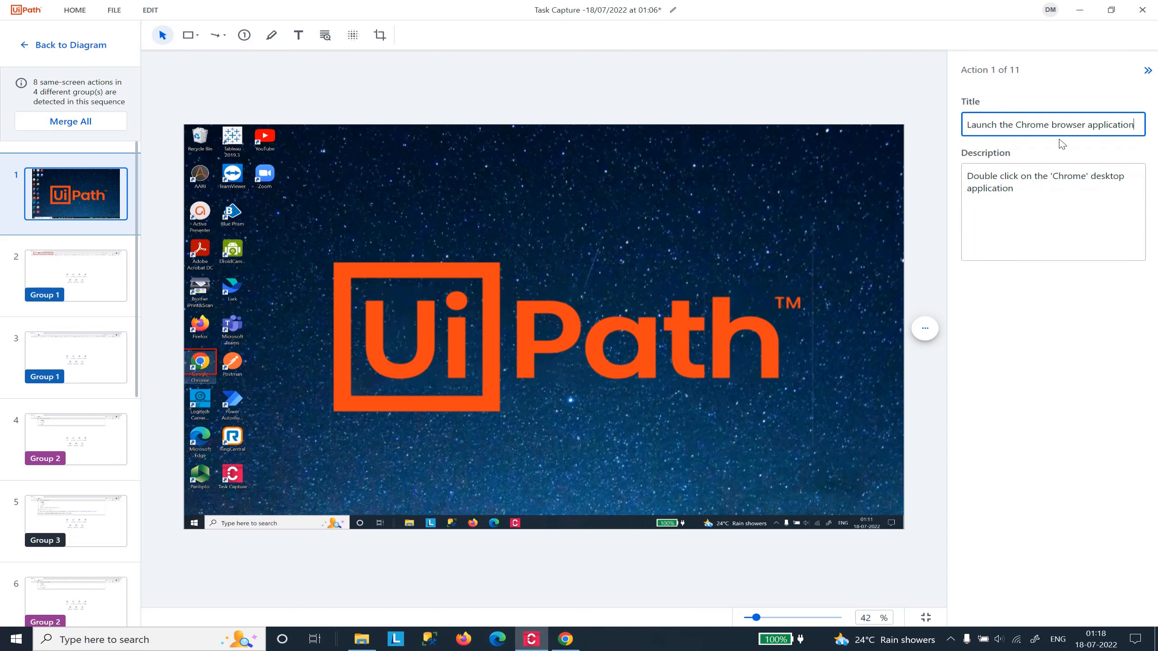
pyautogui.click(1073, 204)
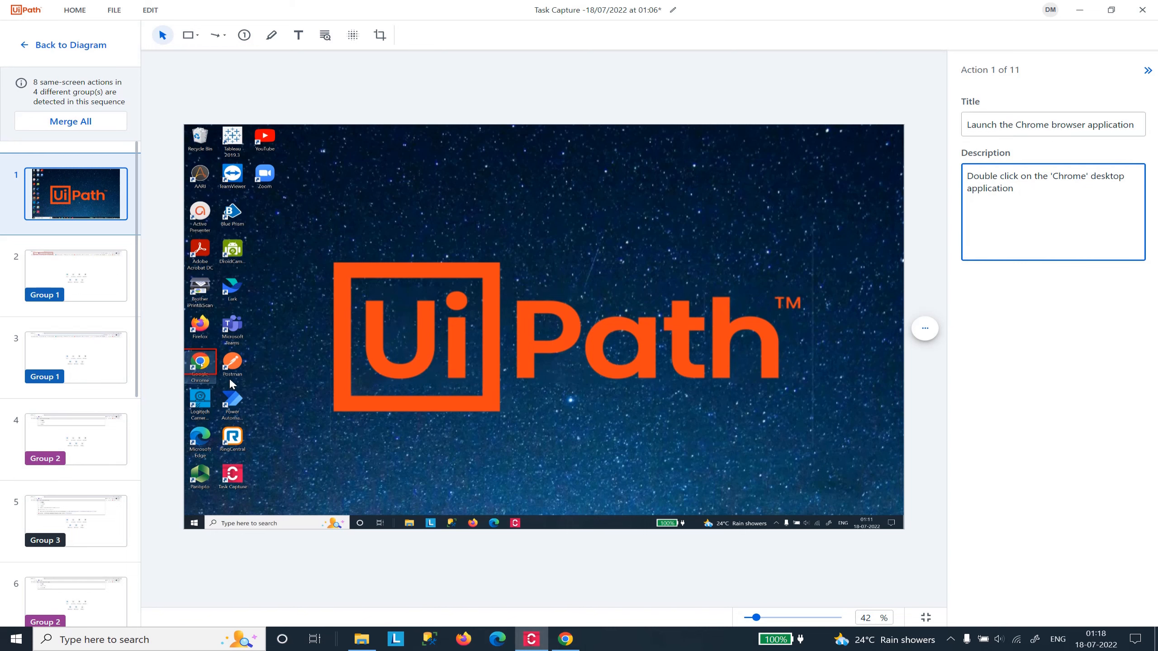
# Resize the red highlight rectangle in the first screenshot so that it frames the Google Chrome icon and its label.
pyautogui.moveTo(757, 618)
pyautogui.mouseDown()
pyautogui.moveTo(775, 618)
pyautogui.moveTo(757, 629)
pyautogui.moveTo(768, 632)
pyautogui.mouseUp()
pyautogui.scroll(-3, 417, 439)
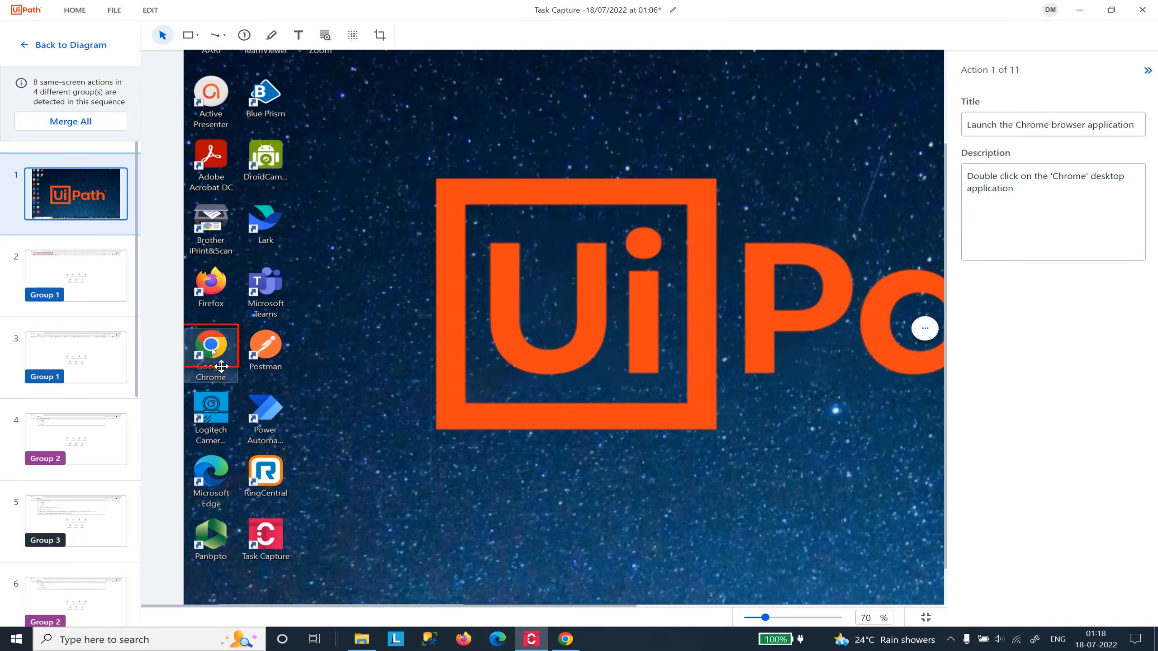
pyautogui.click(237, 369)
pyautogui.moveTo(238, 366); pyautogui.dragTo(240, 384)
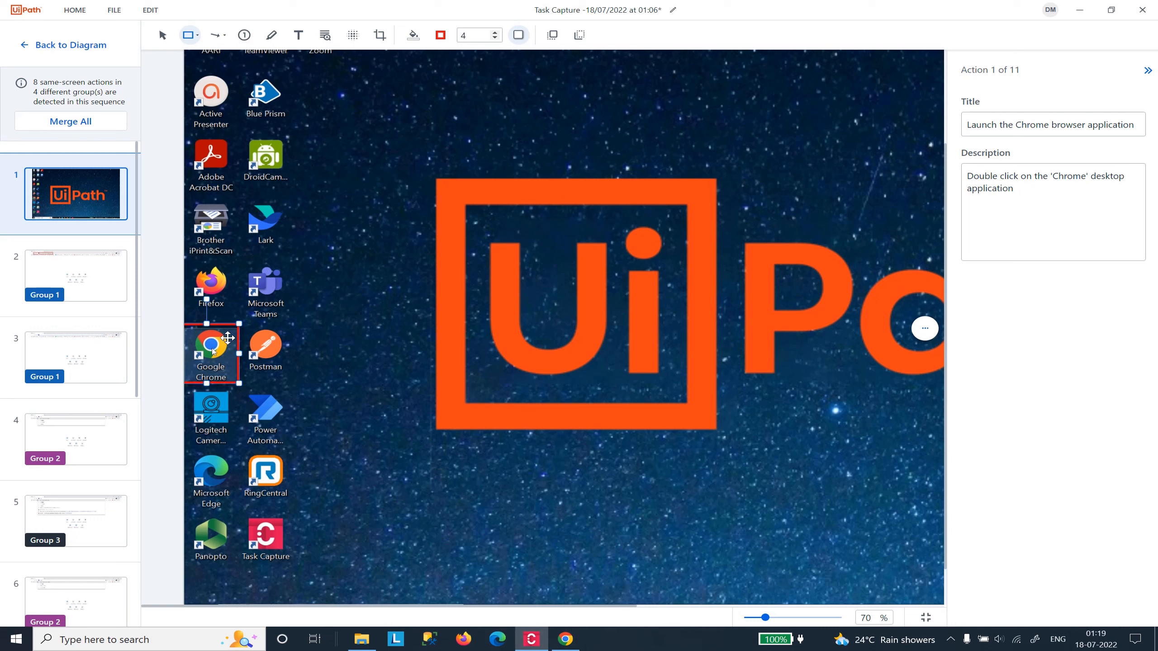
pyautogui.moveTo(207, 323); pyautogui.dragTo(239, 356)
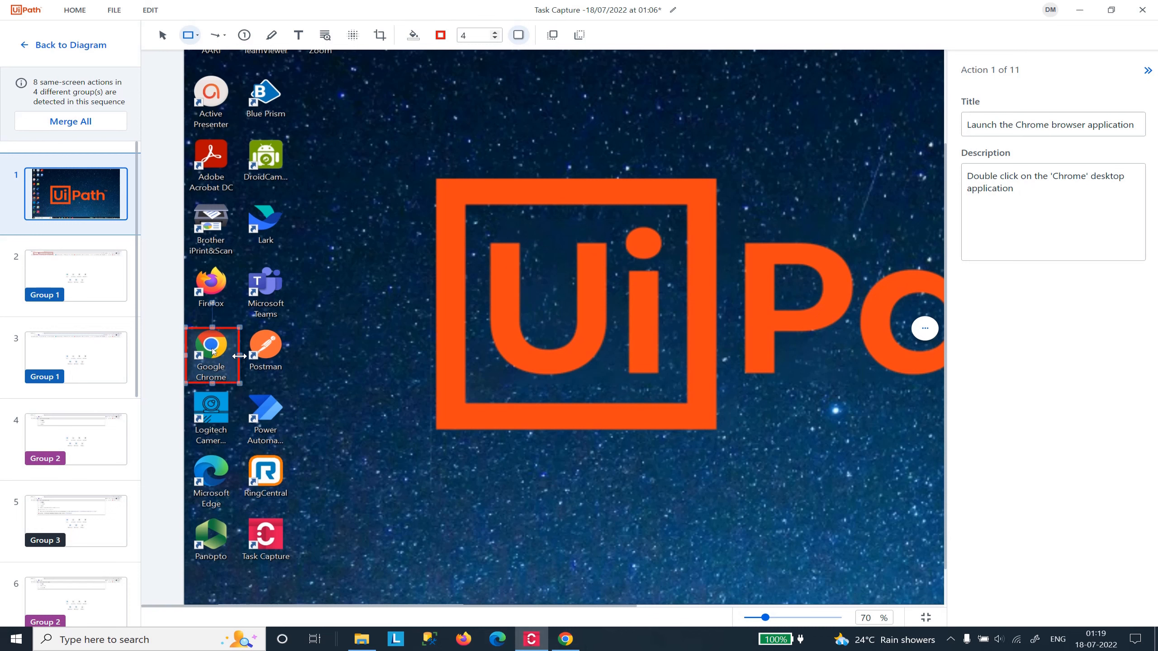
# Remove the "Type 'ww.'" action and the "Press 'Back'" action that follow the address field click.
pyautogui.click(84, 267)
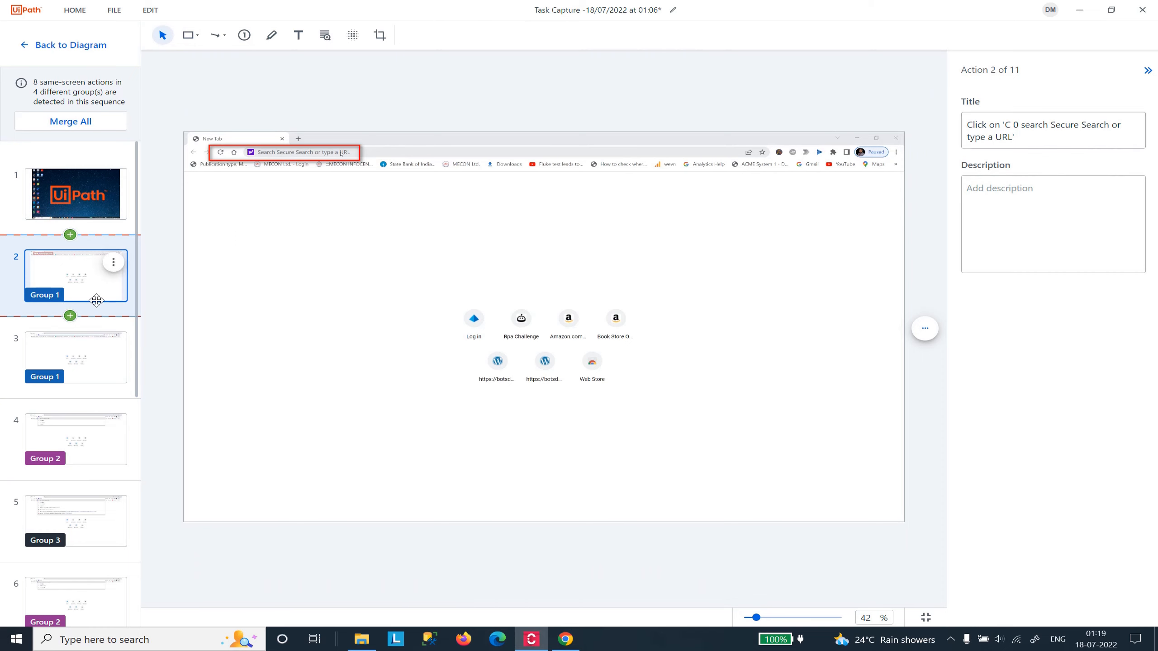
pyautogui.click(75, 365)
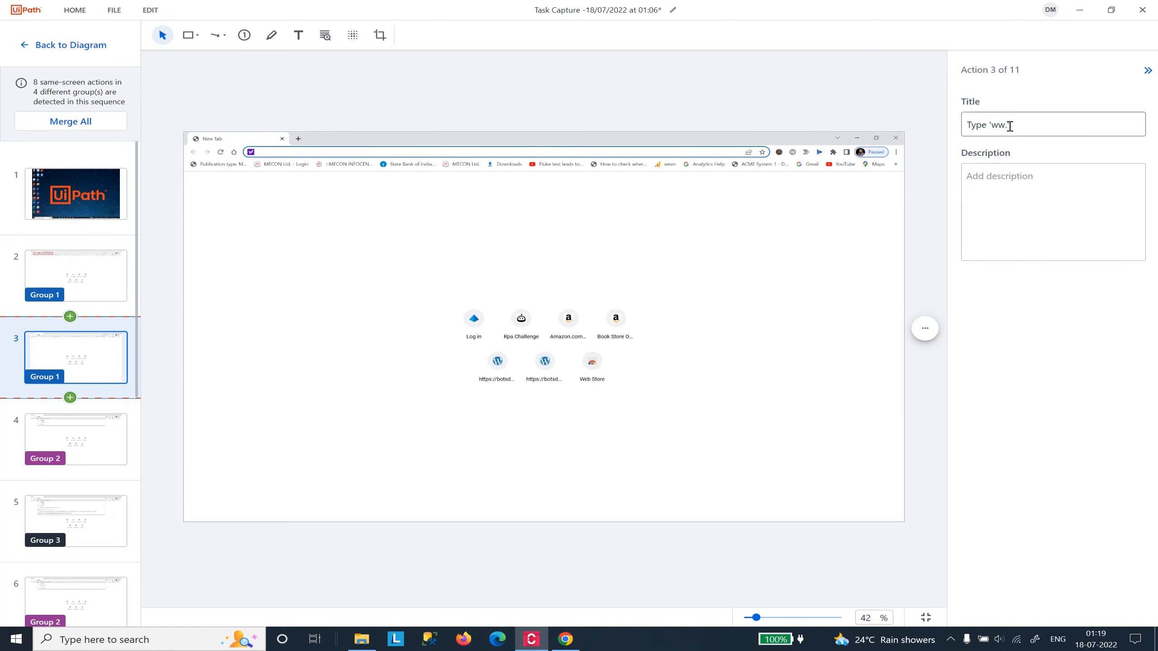
pyautogui.rightClick(93, 361)
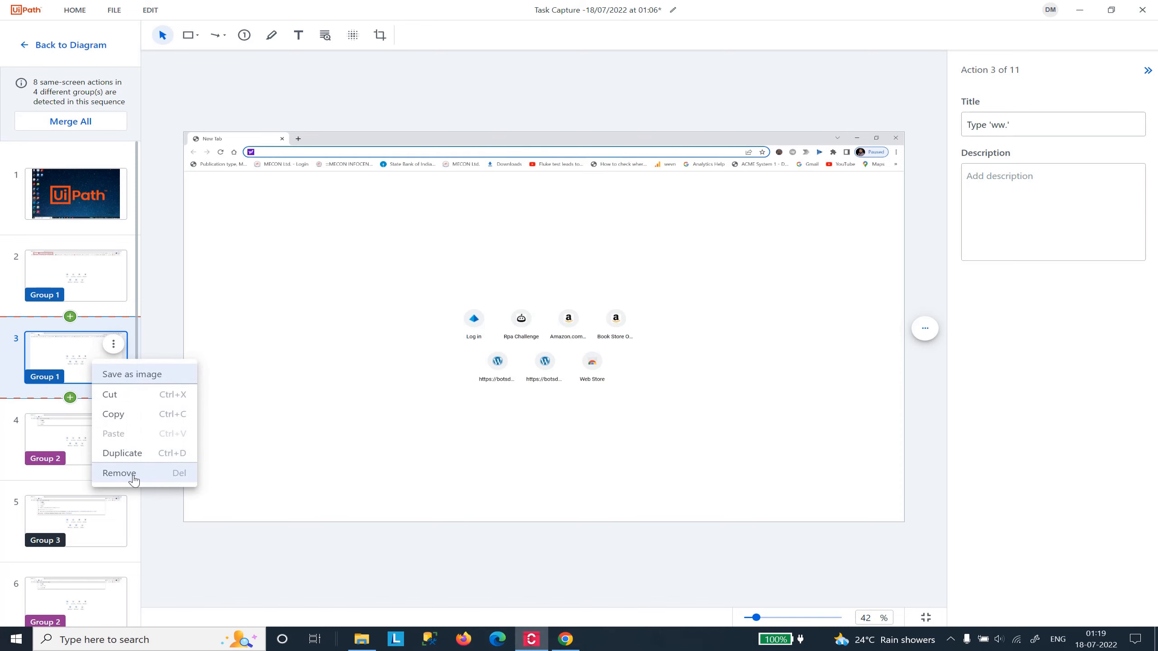
pyautogui.click(120, 474)
pyautogui.click(107, 356)
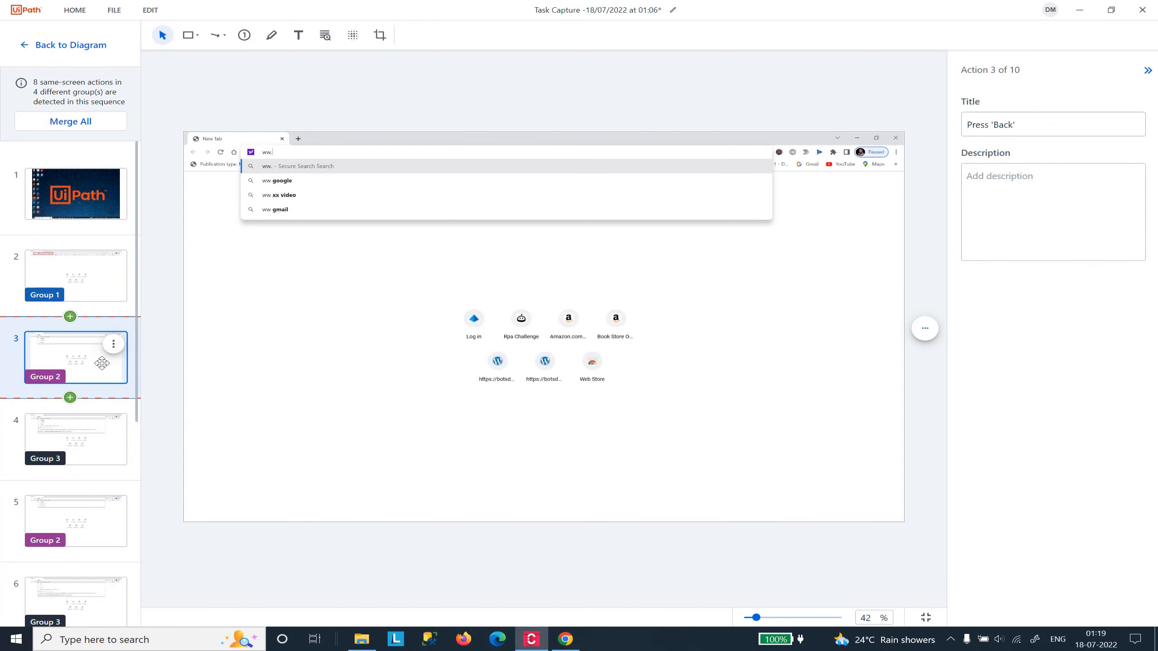
pyautogui.rightClick(78, 372)
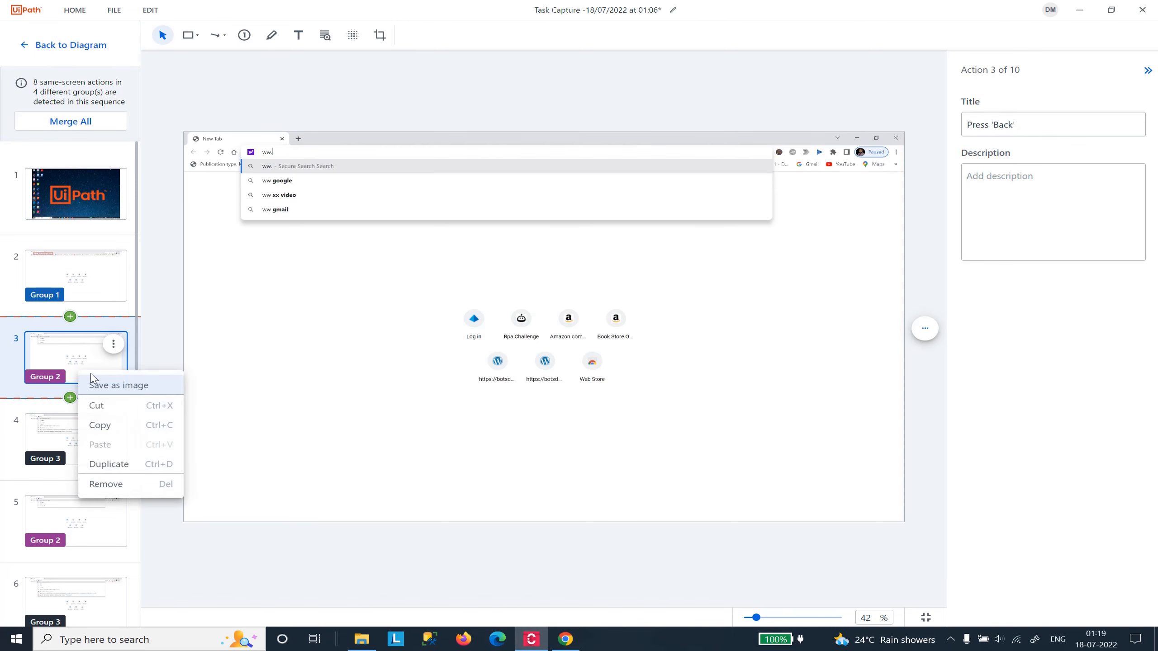
pyautogui.click(124, 485)
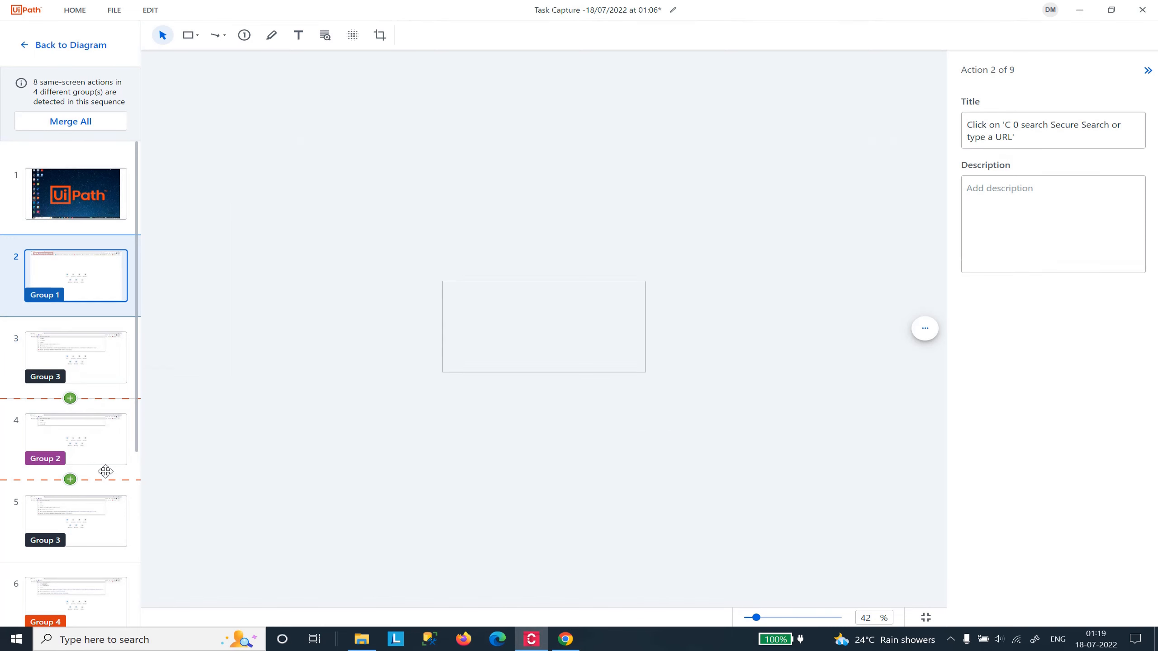
# Review the titles and screenshots of actions 3 to 8 for leftover address-typing mistakes.
pyautogui.click(74, 359)
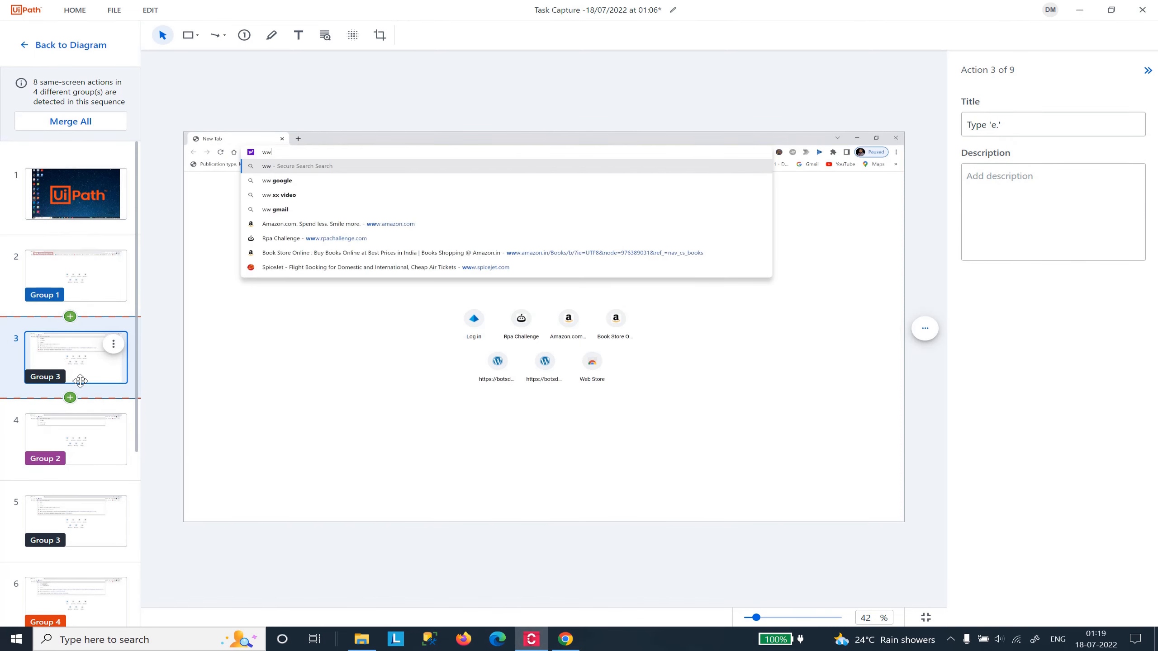
pyautogui.click(87, 431)
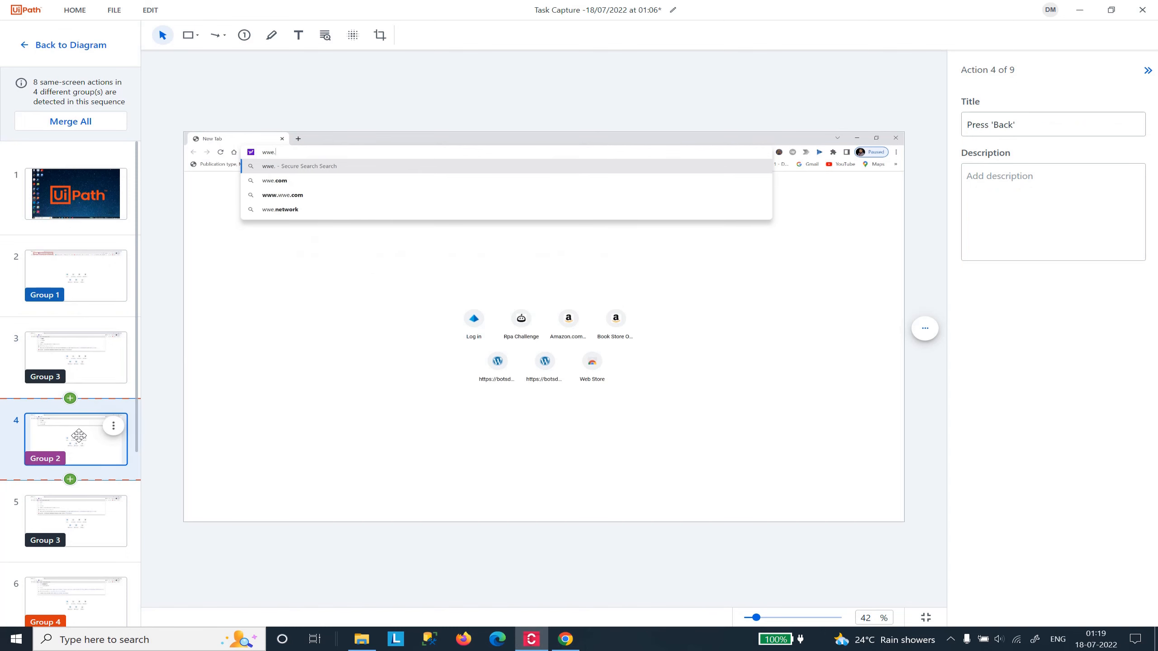
pyautogui.click(77, 496)
pyautogui.scroll(-5, 77, 497)
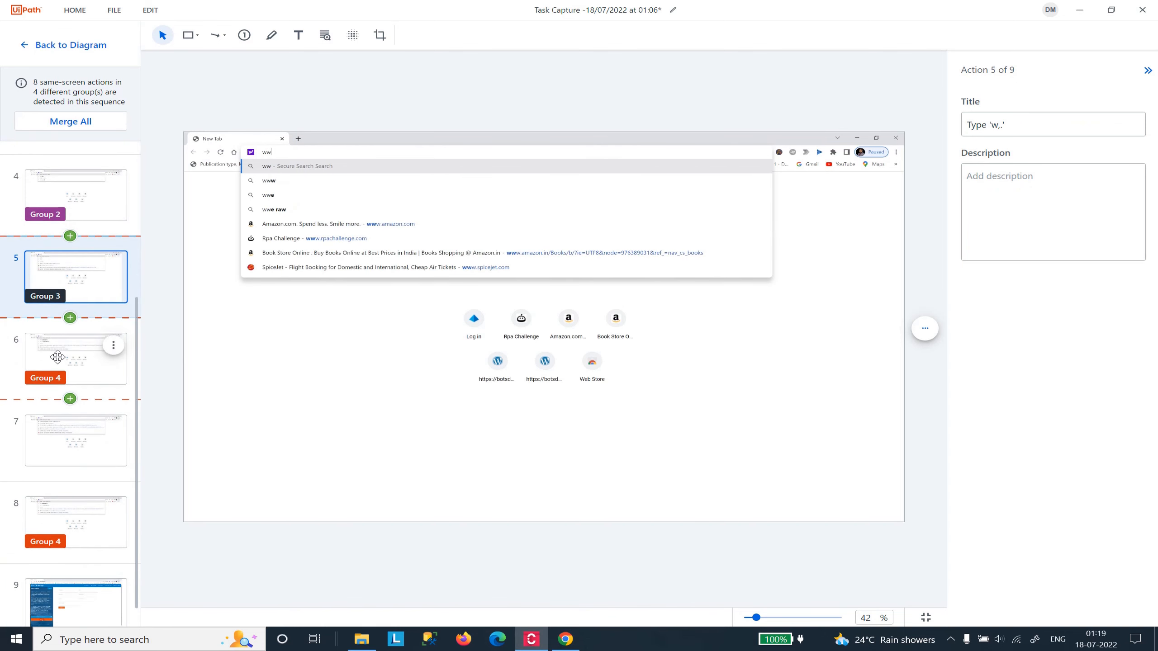
pyautogui.click(58, 358)
pyautogui.click(60, 453)
pyautogui.click(71, 483)
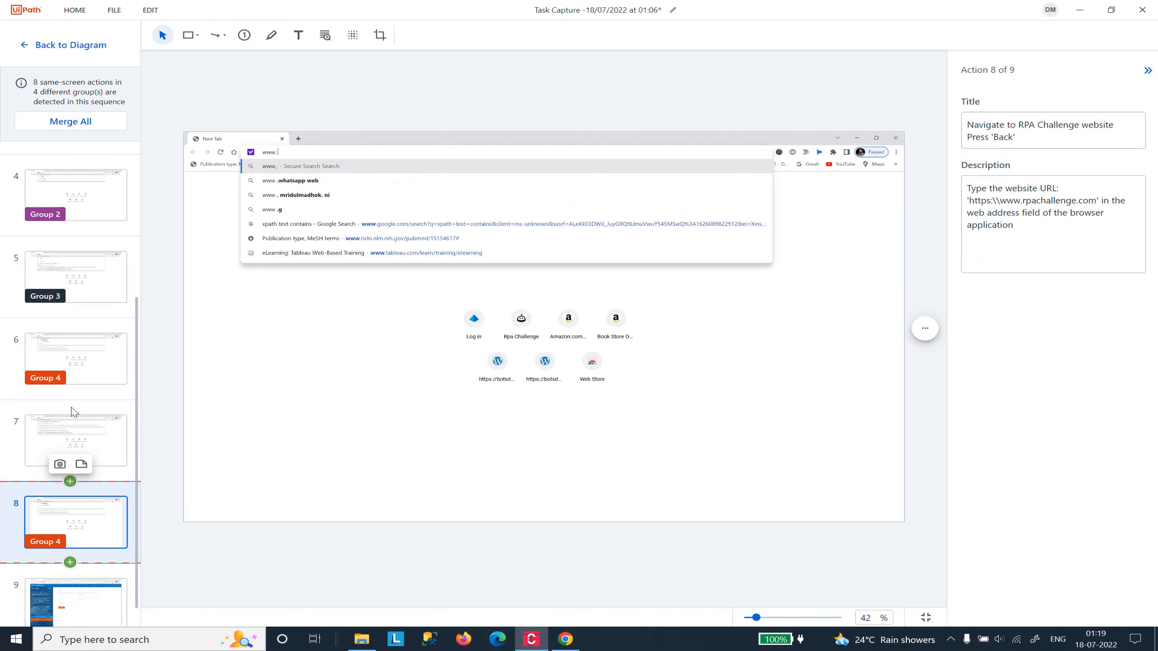
# Remove the leftover address-typing actions 3 to 7 from the sequence in one go.
pyautogui.click(72, 436)
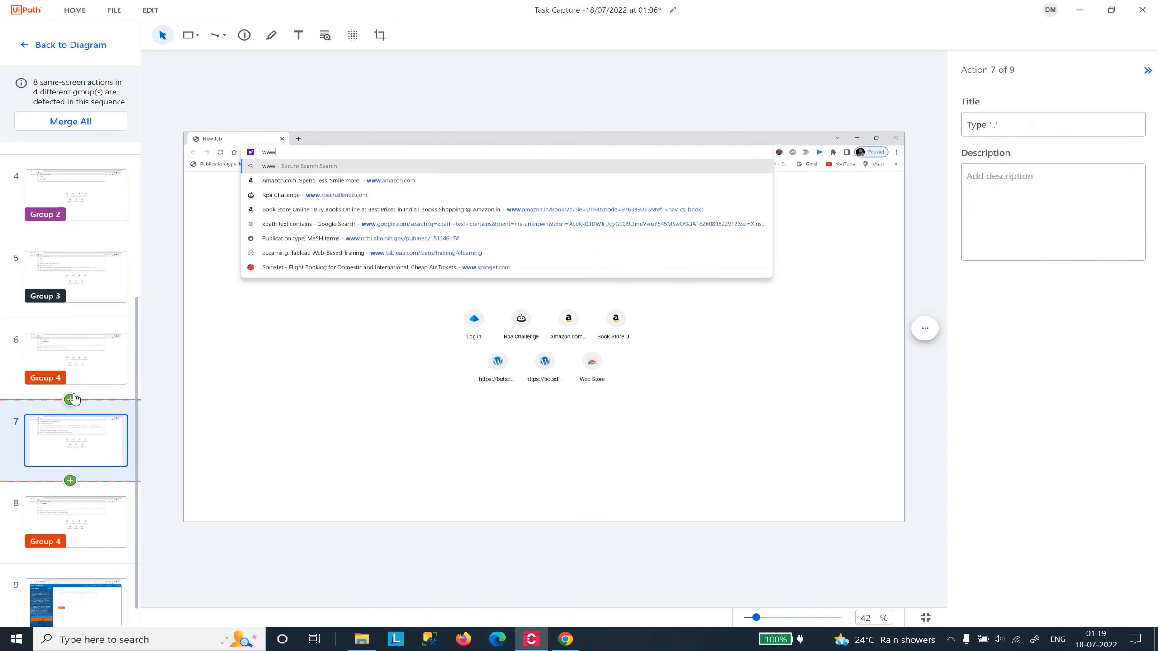
pyautogui.keyDown('shift'); pyautogui.click(76, 196); pyautogui.keyUp('shift')
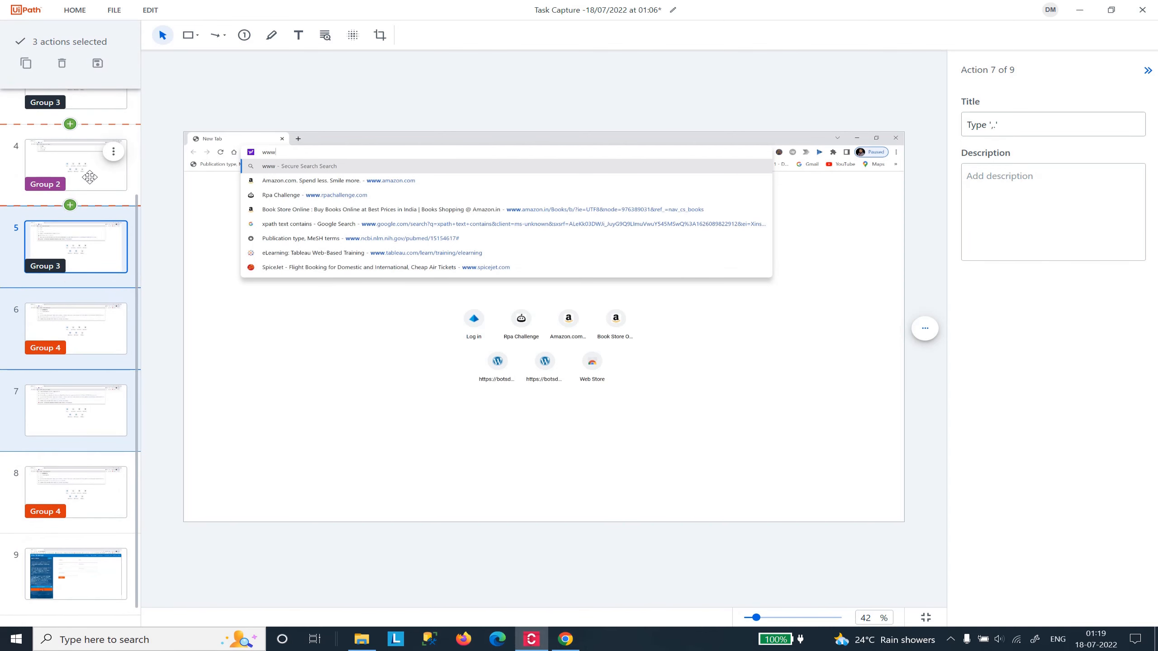
pyautogui.scroll(5, 73, 365)
pyautogui.scroll(-2, 72, 388)
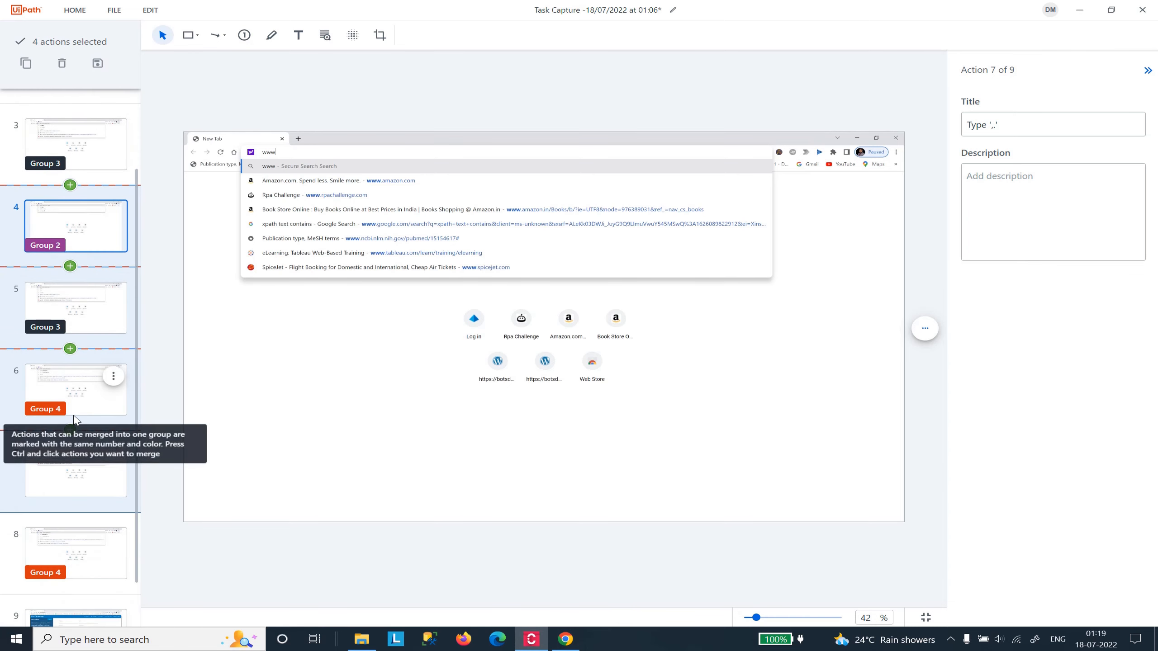
pyautogui.click(90, 480)
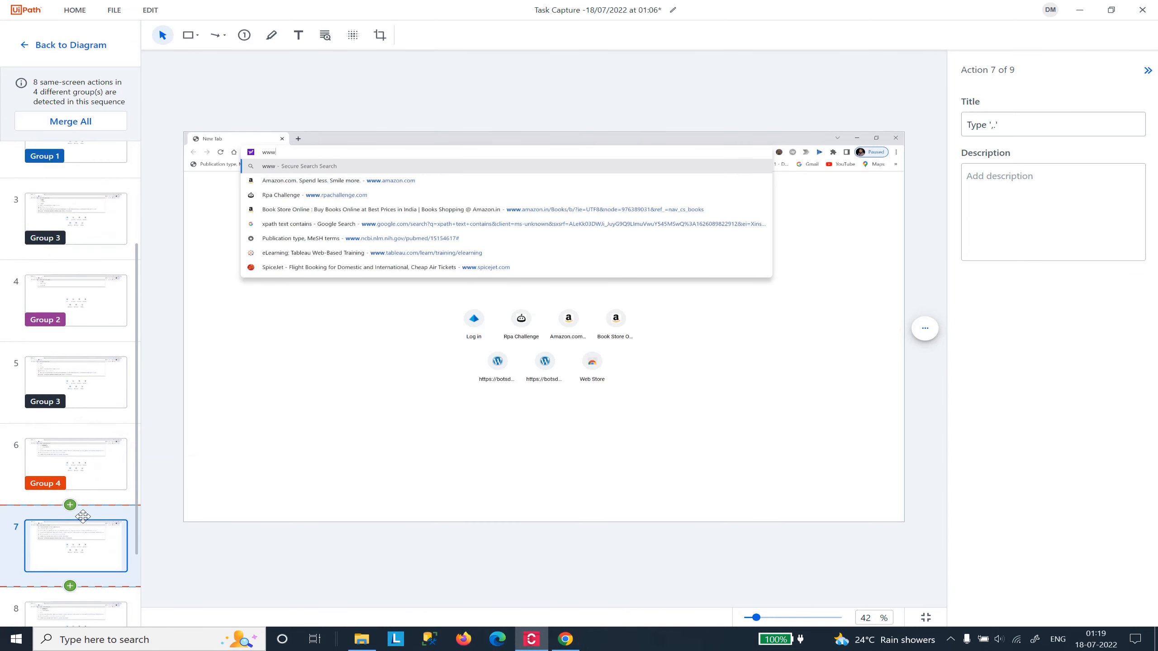
pyautogui.keyDown('ctrl'); pyautogui.click(80, 476); pyautogui.keyUp('ctrl')
pyautogui.keyDown('ctrl'); pyautogui.click(83, 326); pyautogui.keyUp('ctrl')
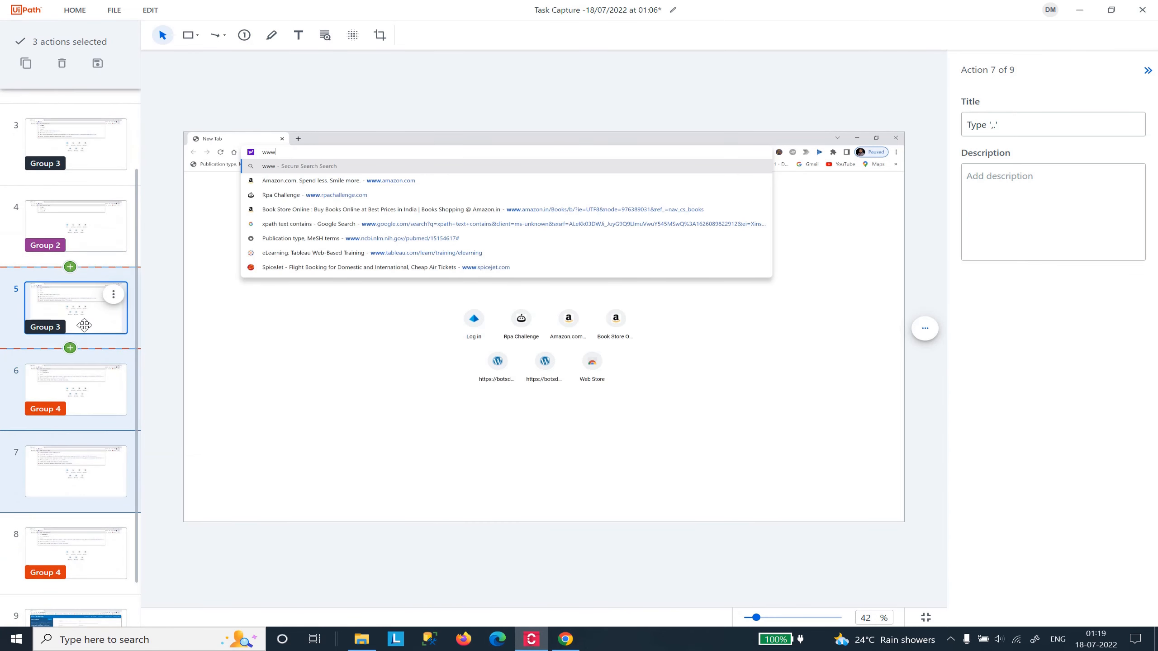
pyautogui.keyDown('ctrl'); pyautogui.click(83, 241); pyautogui.keyUp('ctrl')
pyautogui.scroll(3, 86, 255)
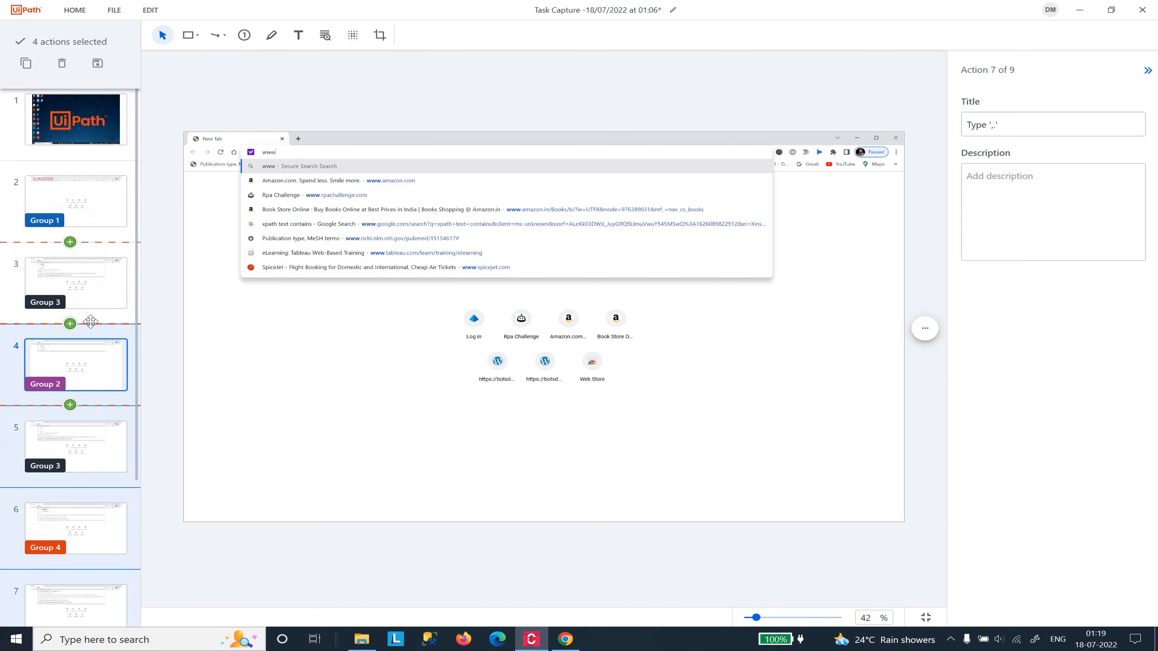
pyautogui.keyDown('ctrl'); pyautogui.click(97, 284); pyautogui.keyUp('ctrl')
pyautogui.rightClick(76, 291)
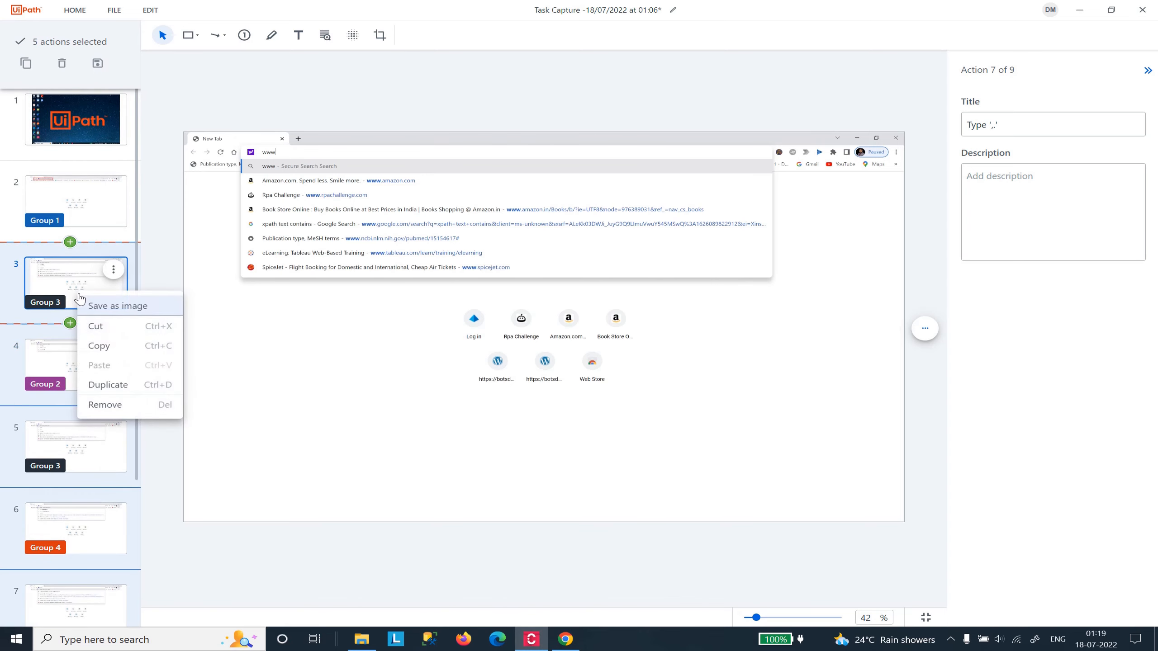
pyautogui.click(127, 404)
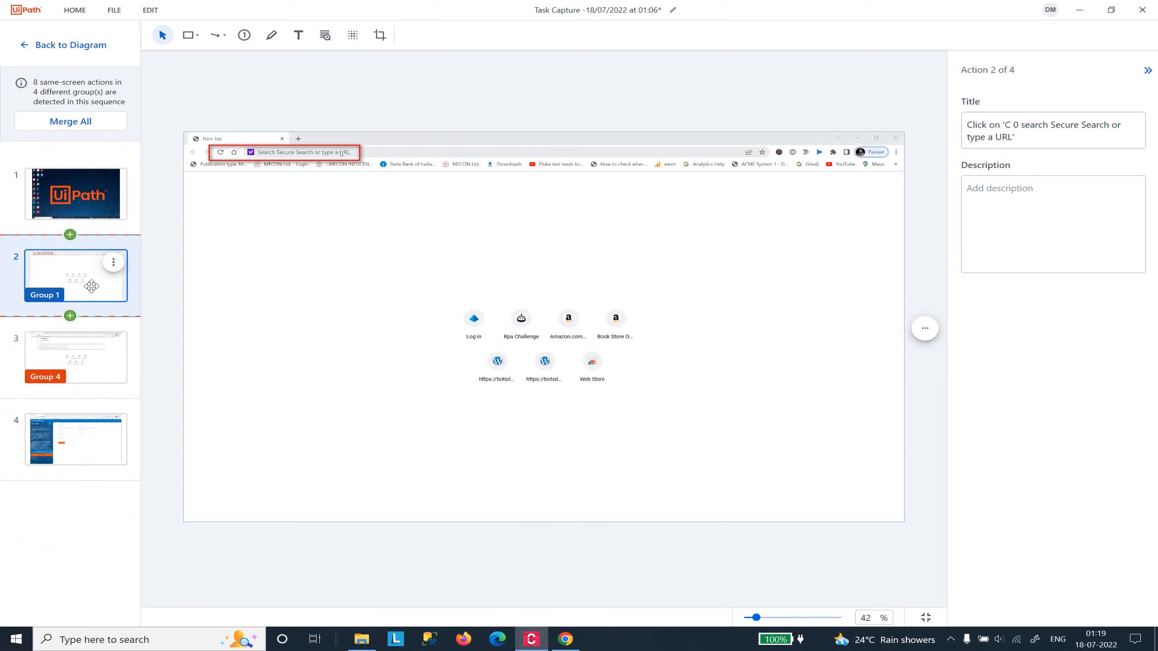
# Delete the "Press 'Back'" line from action 3 so its title reads "Navigate to RPA Challenge website".
pyautogui.click(80, 361)
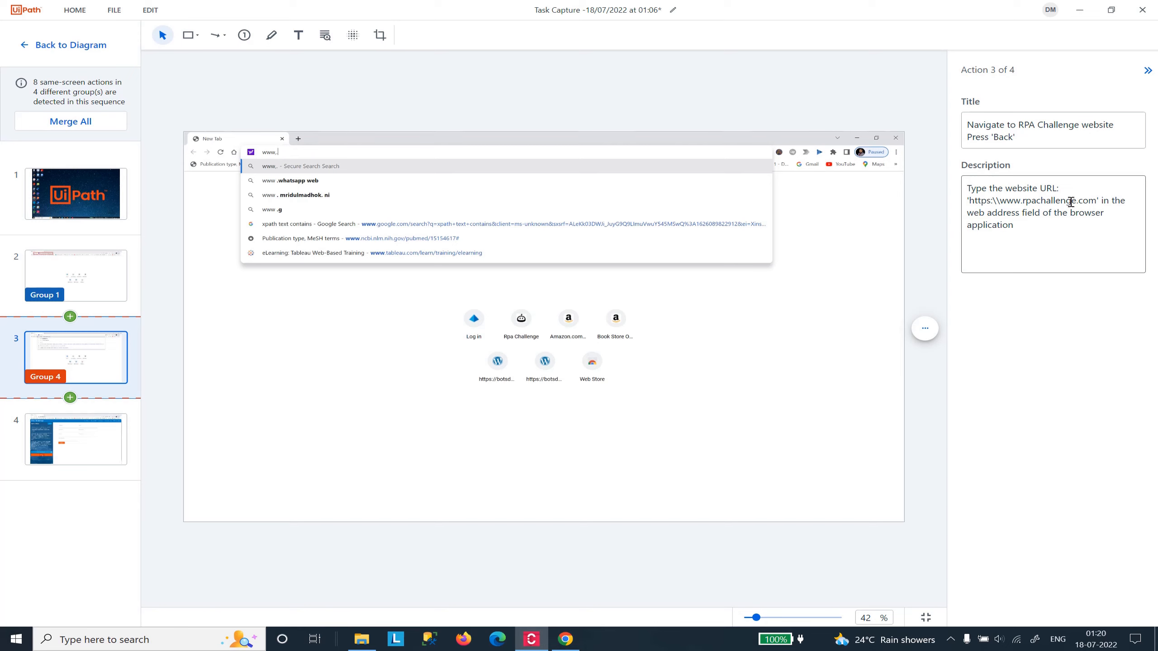
pyautogui.click(1018, 136)
pyautogui.moveTo(1018, 137); pyautogui.dragTo(966, 143)
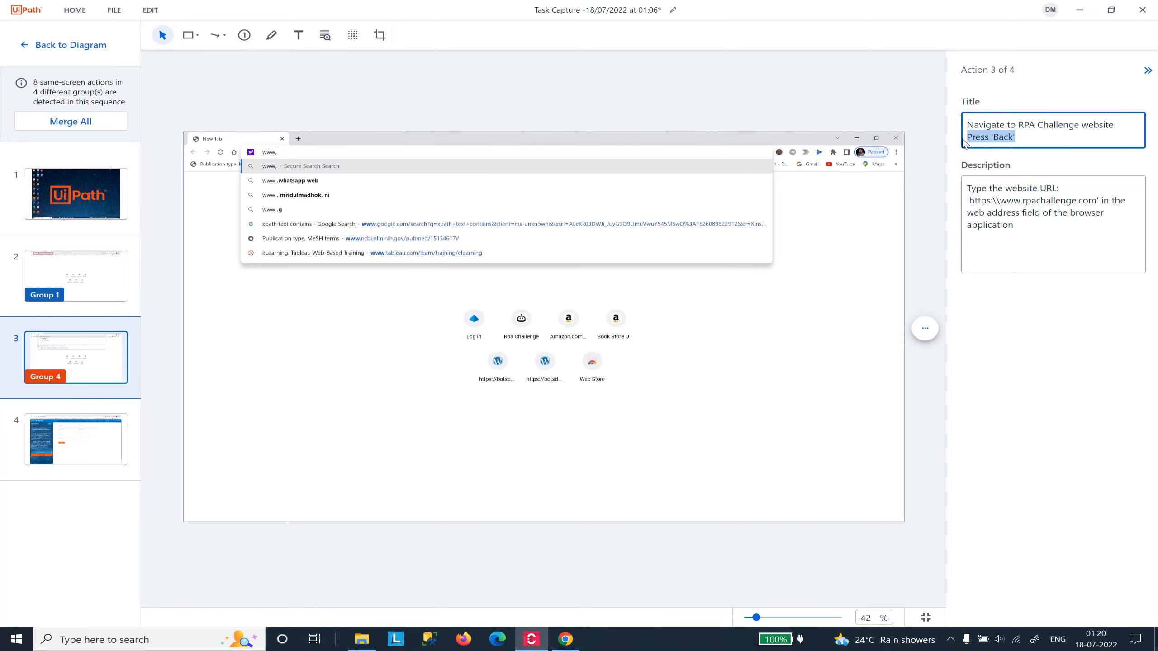
pyautogui.press('BackSpace')
pyautogui.press('BackSpace')
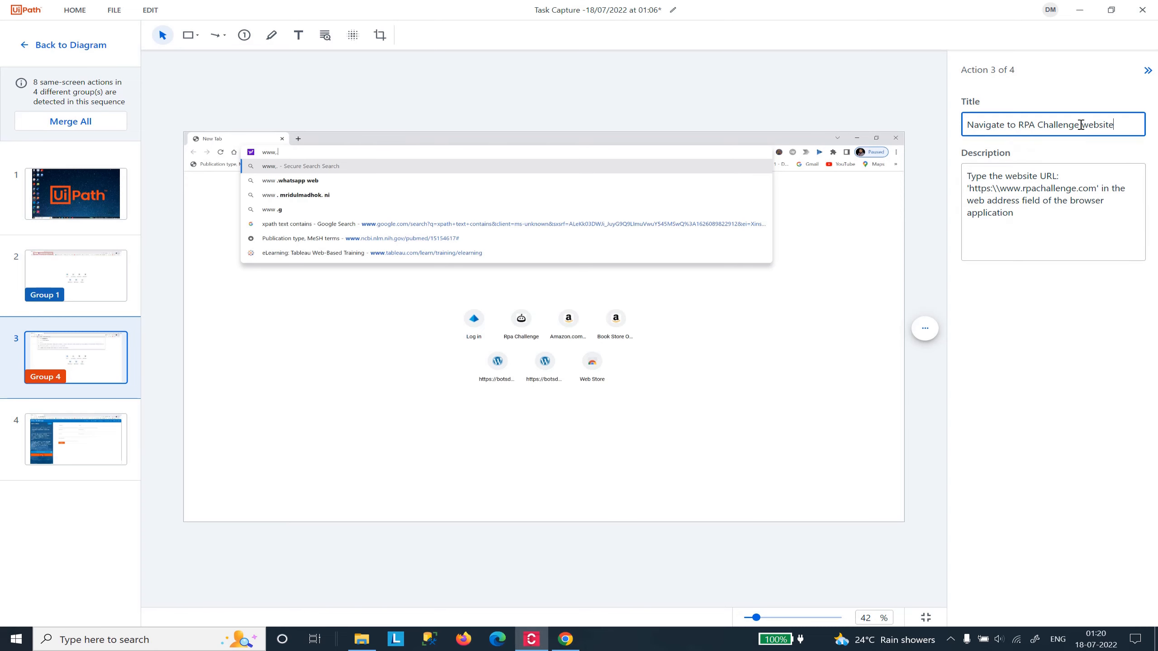
# Review the website URL in action 3's description and the options for its screenshot image.
pyautogui.click(1026, 226)
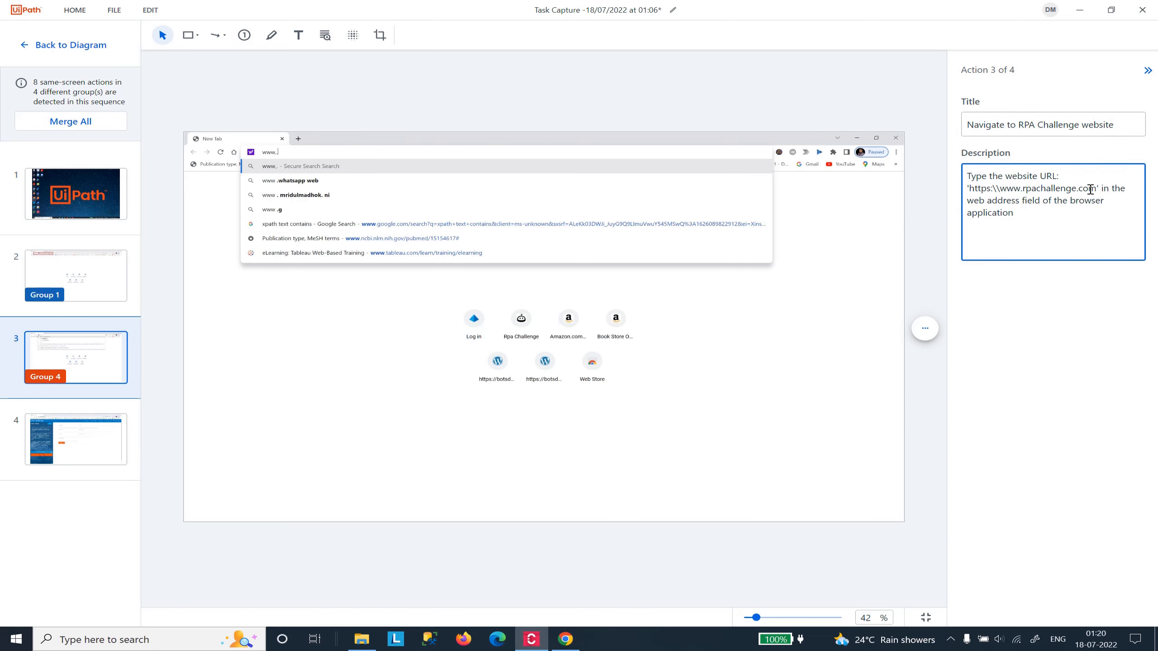
pyautogui.moveTo(1093, 188); pyautogui.dragTo(972, 193)
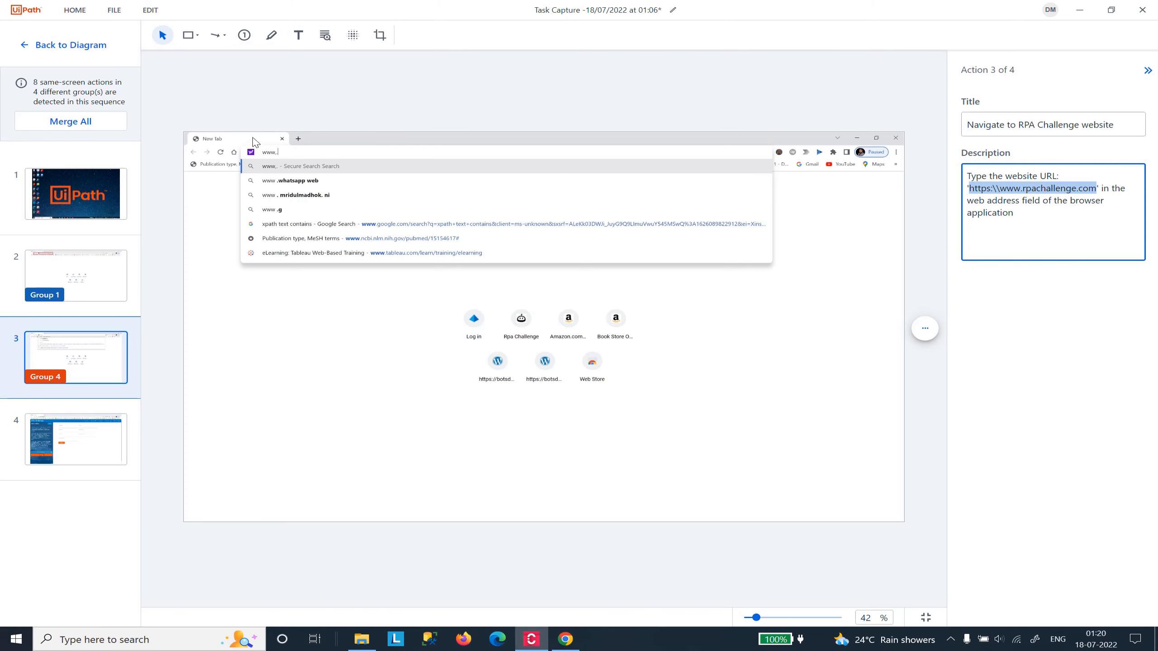
pyautogui.click(1085, 202)
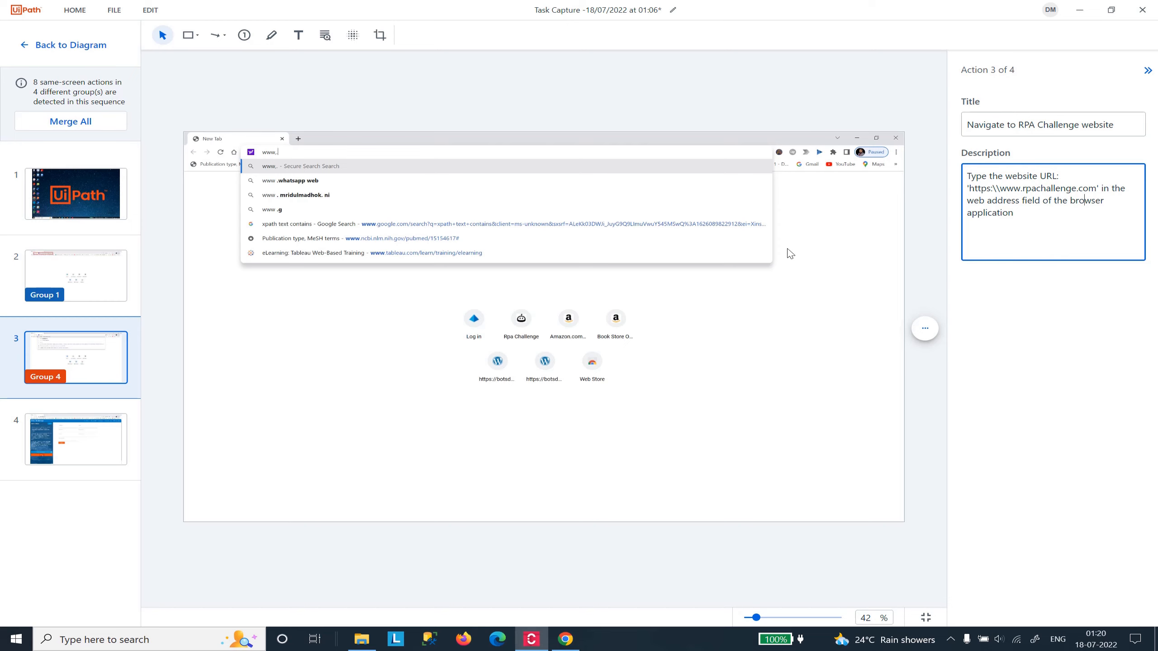
pyautogui.click(787, 211)
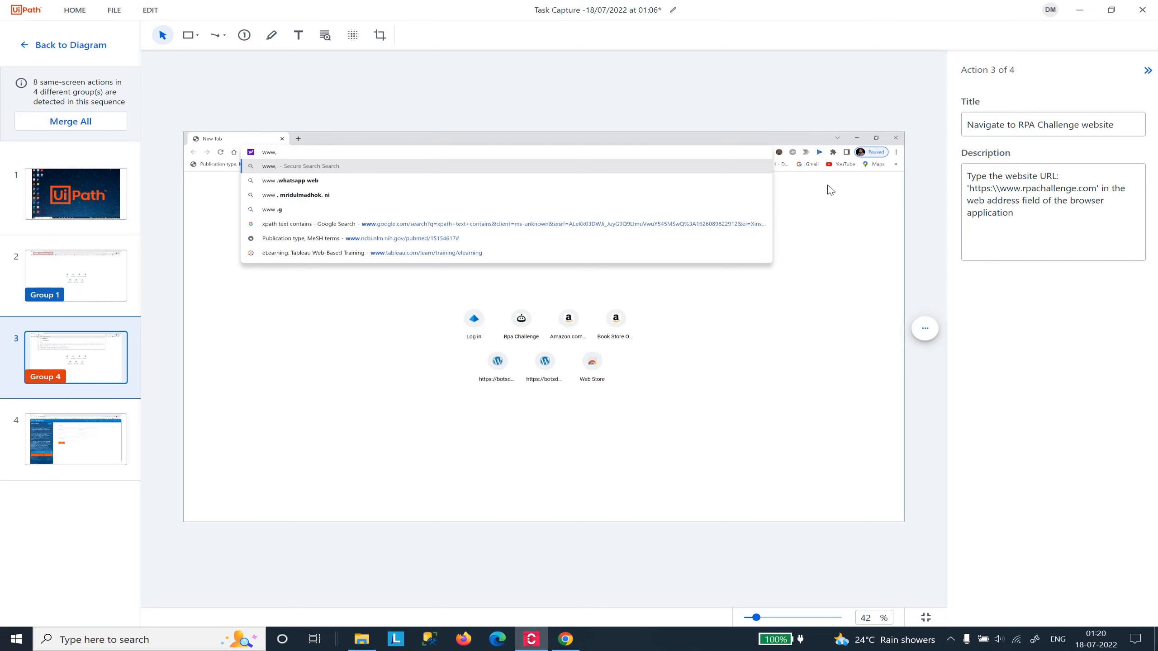
pyautogui.click(924, 330)
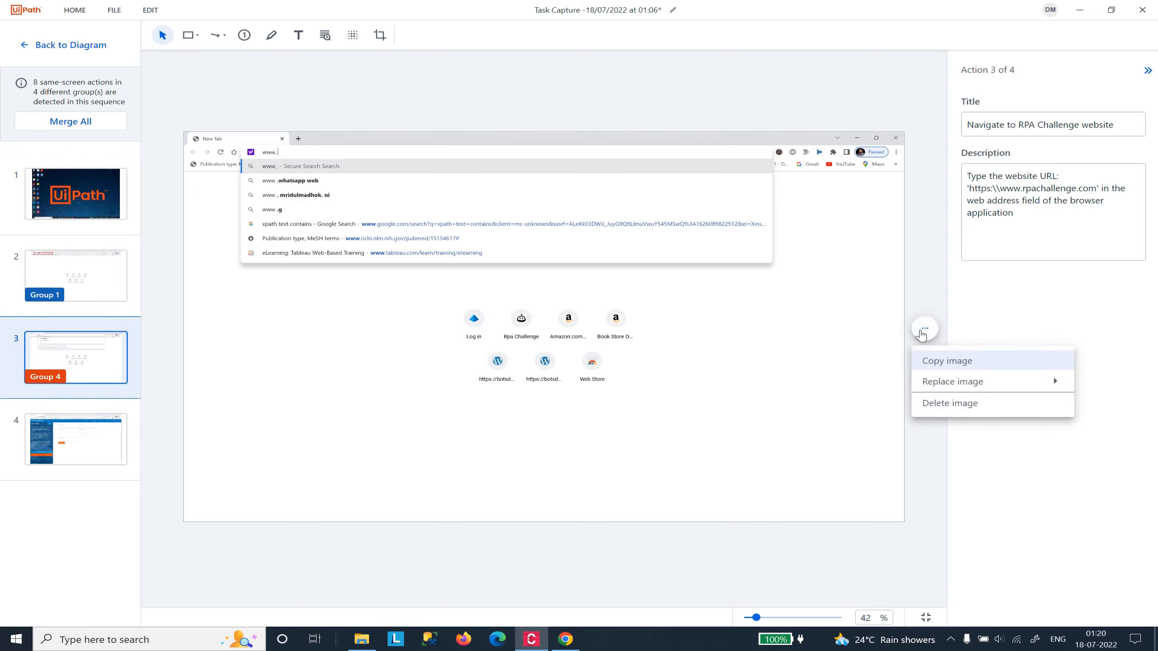
pyautogui.click(922, 320)
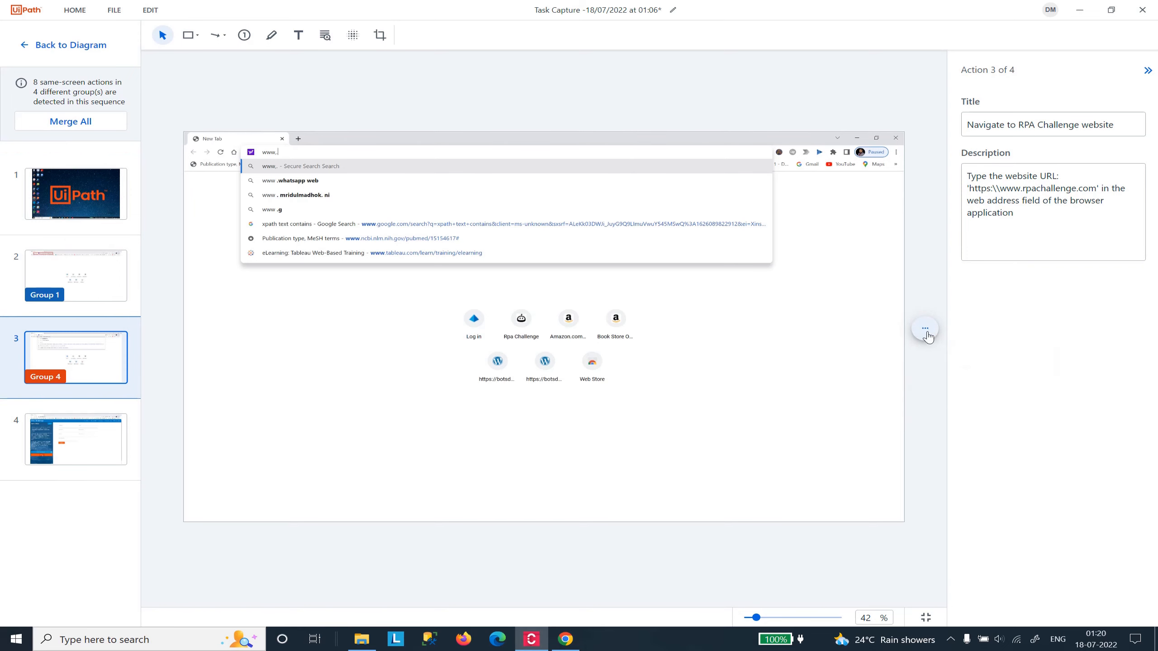
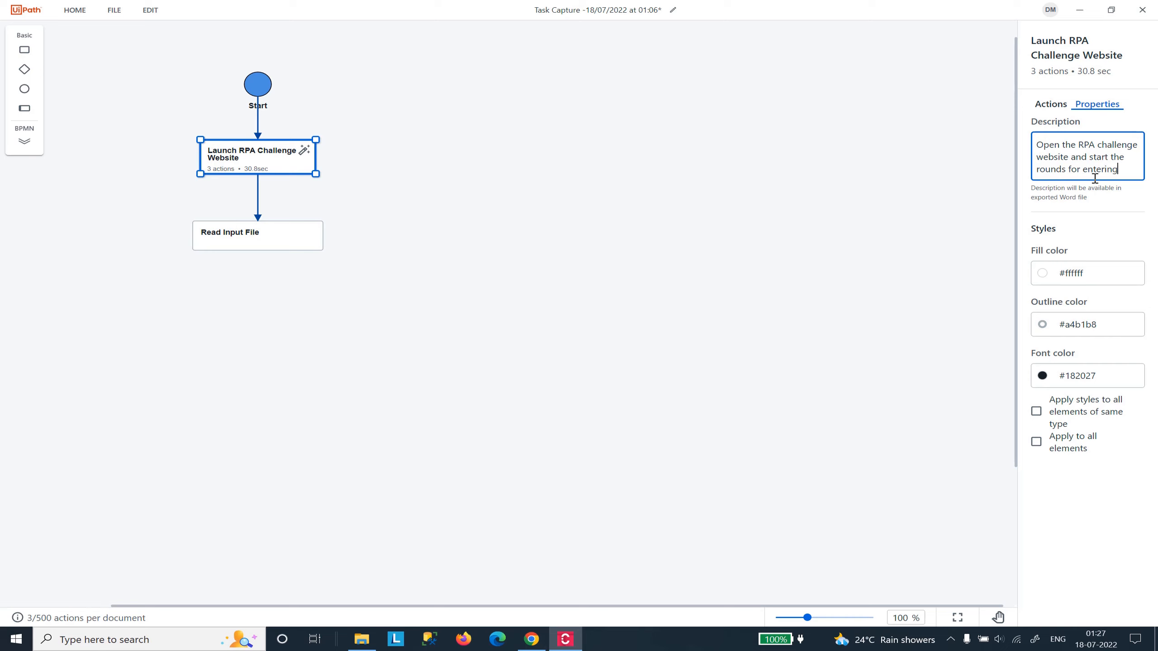
# Complete the description of the Launch RPA Challenge Website sequence with the word "details".
pyautogui.write('detai')
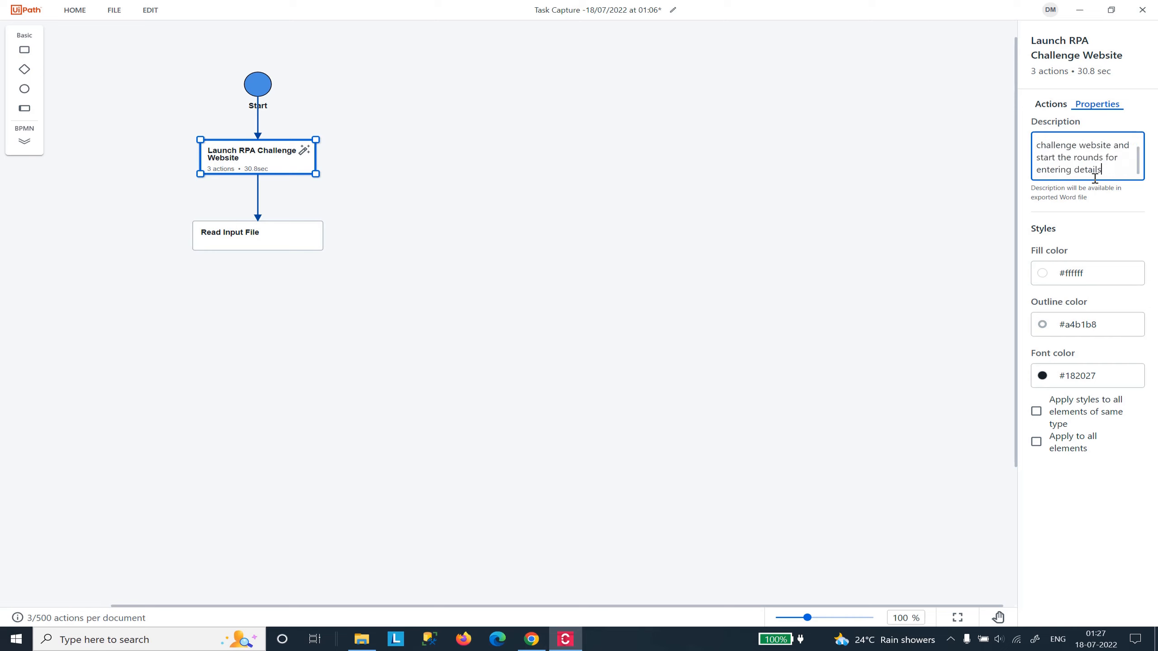
# Give the Read Input File sequence the description "Read the input excel file and fetch the required details".
pyautogui.click(306, 242)
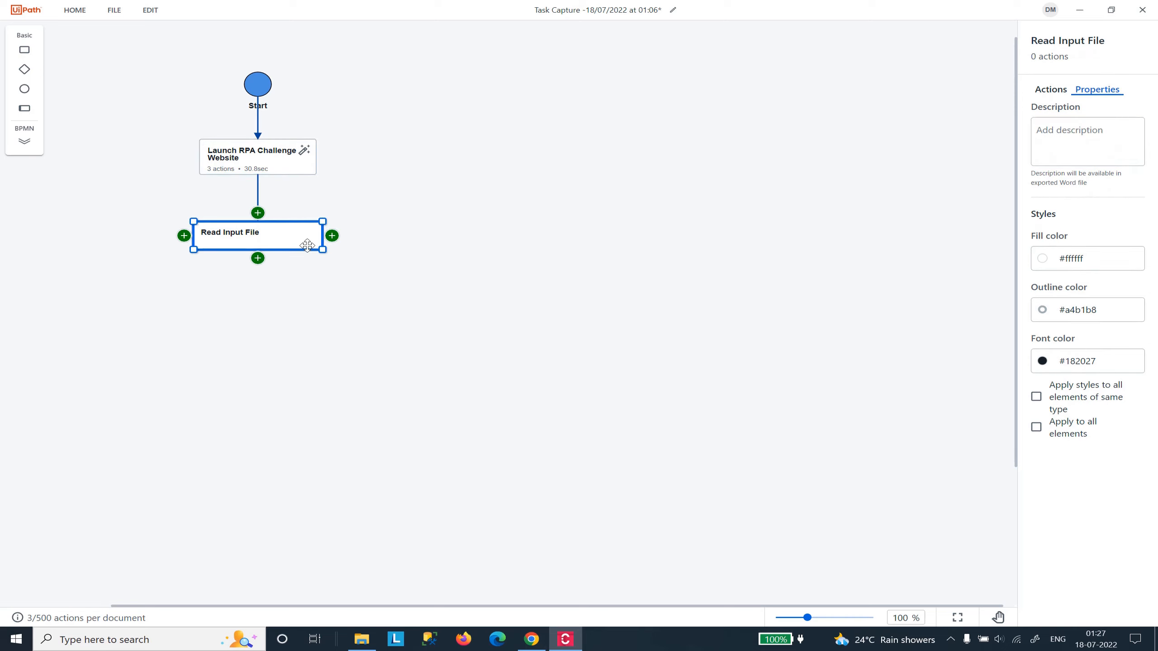
pyautogui.click(1067, 150)
pyautogui.write('Read t')
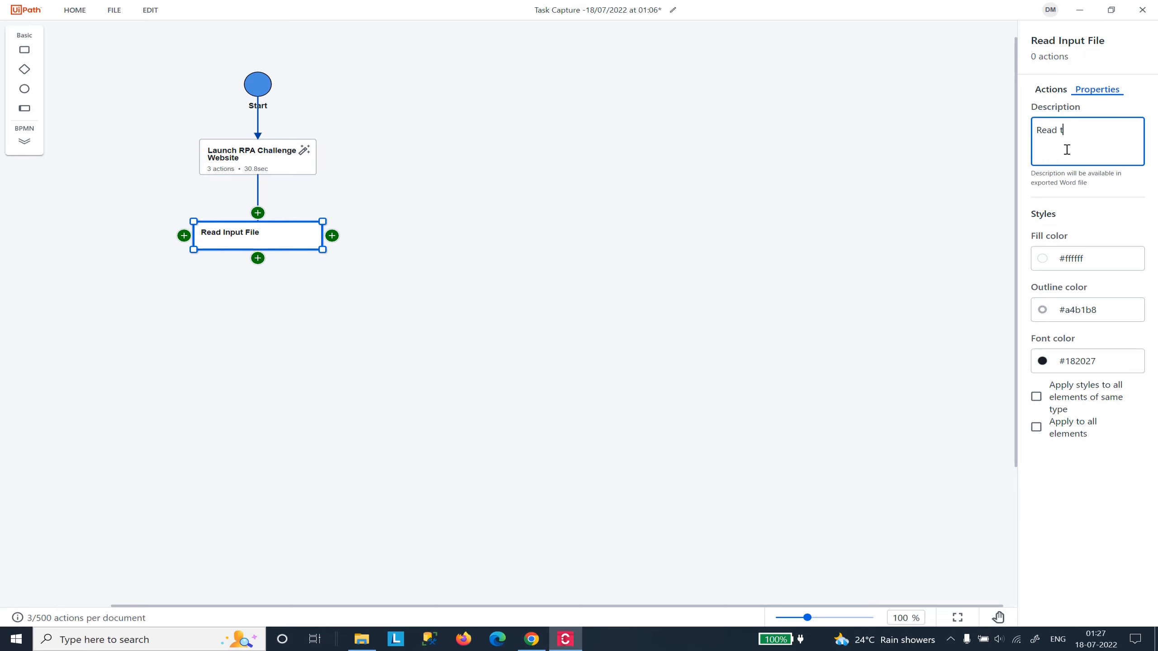
pyautogui.write('he inpu')
pyautogui.write('t excel file and ')
pyautogui.write('and fetch the ')
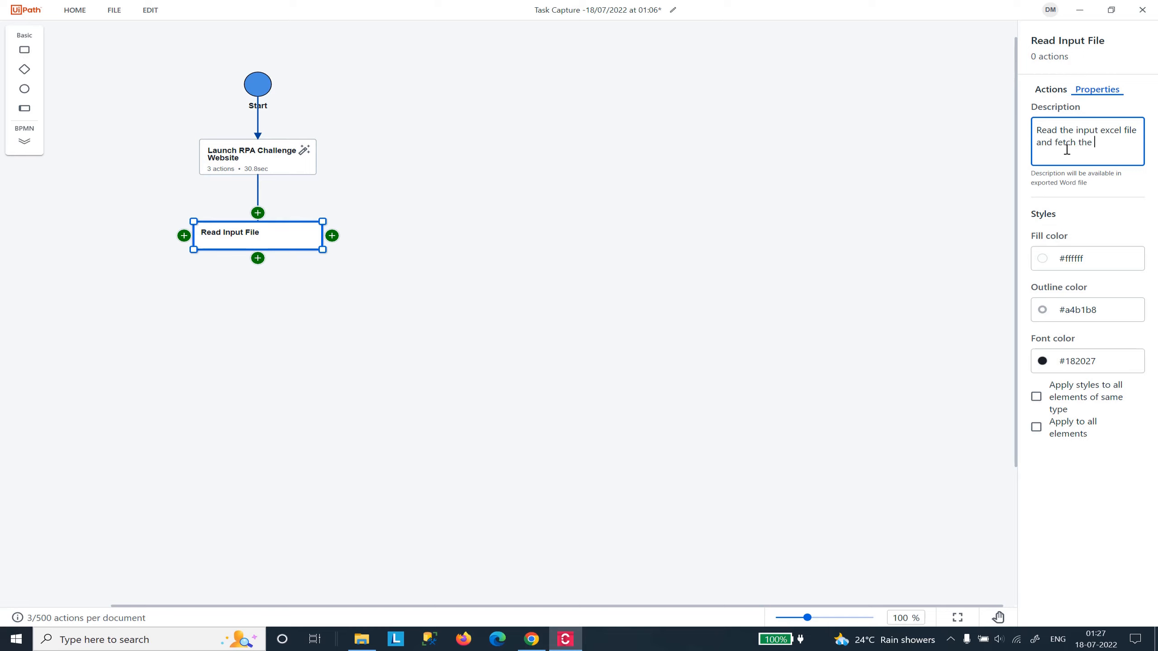
pyautogui.write('required details')
pyautogui.click(789, 218)
# Move the Read Input File box slightly closer to the website launch box and retitle it "Open Input File".
pyautogui.click(261, 227)
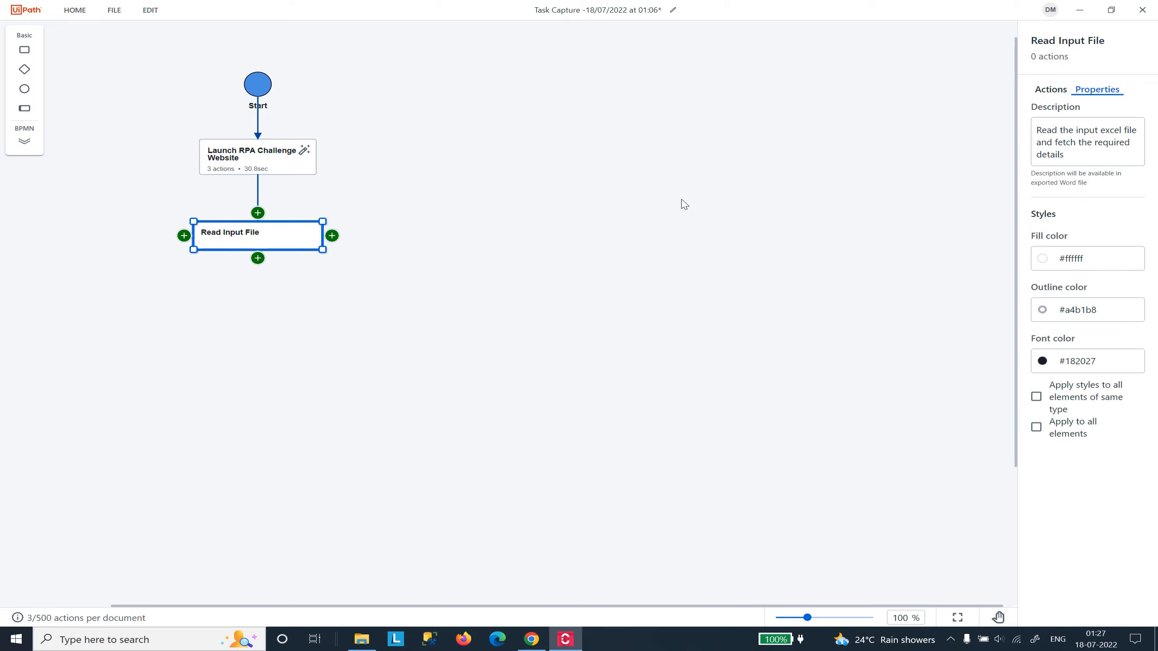
pyautogui.moveTo(247, 237); pyautogui.dragTo(269, 225)
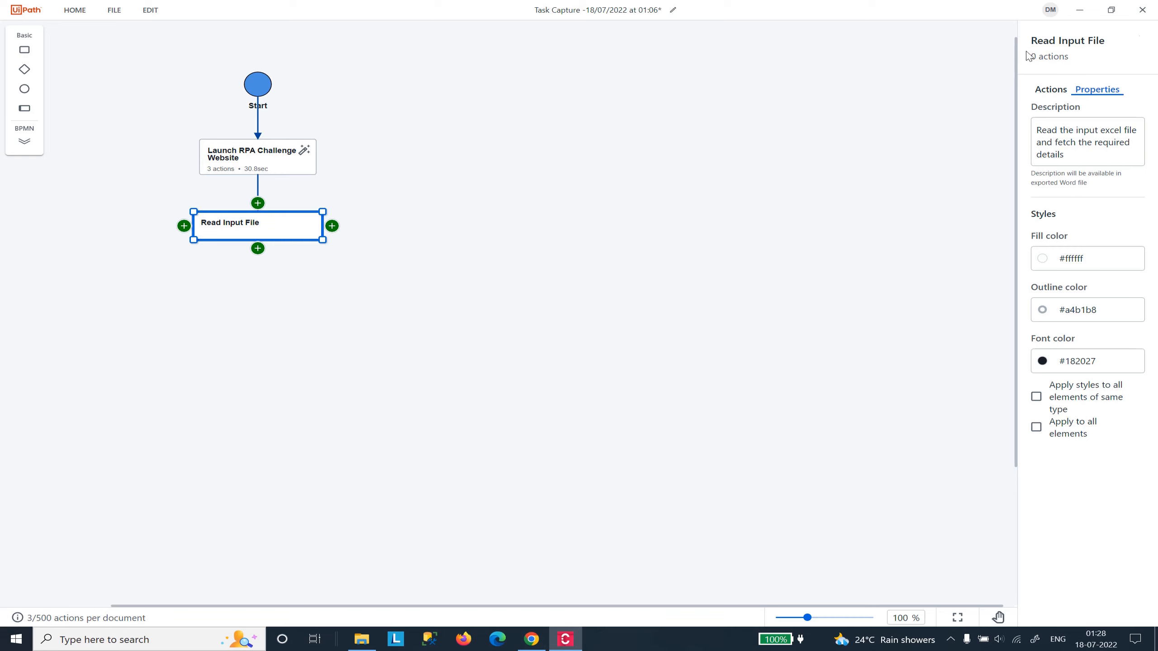
pyautogui.click(1138, 46)
pyautogui.doubleClick(1047, 66)
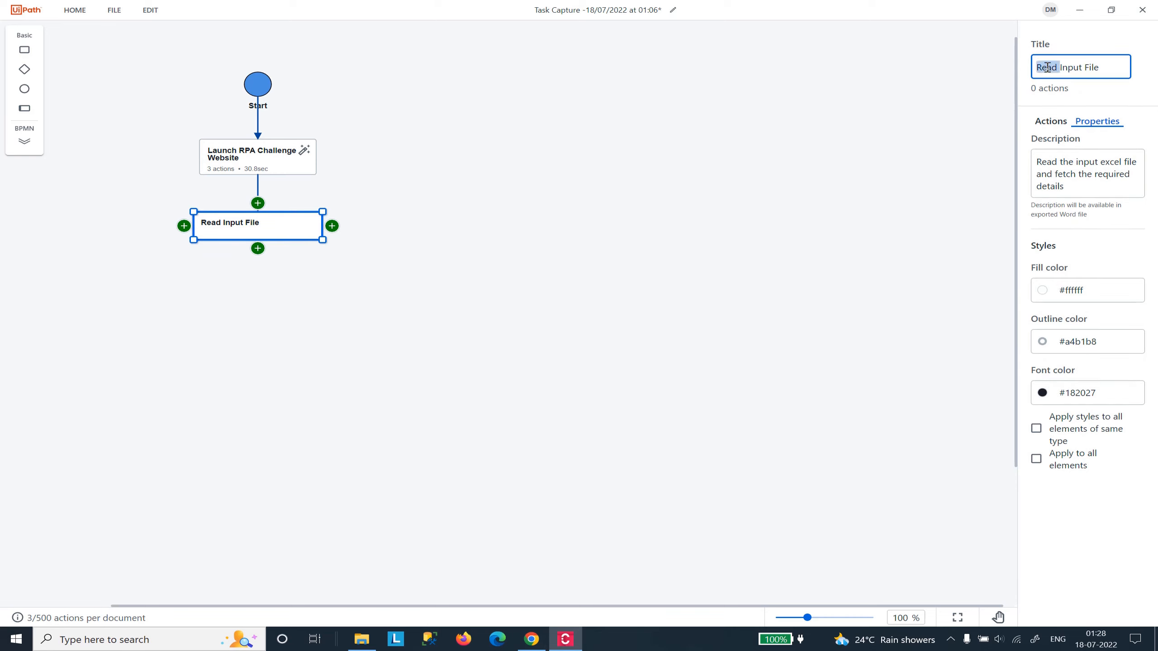
pyautogui.write('Open')
pyautogui.click(1052, 163)
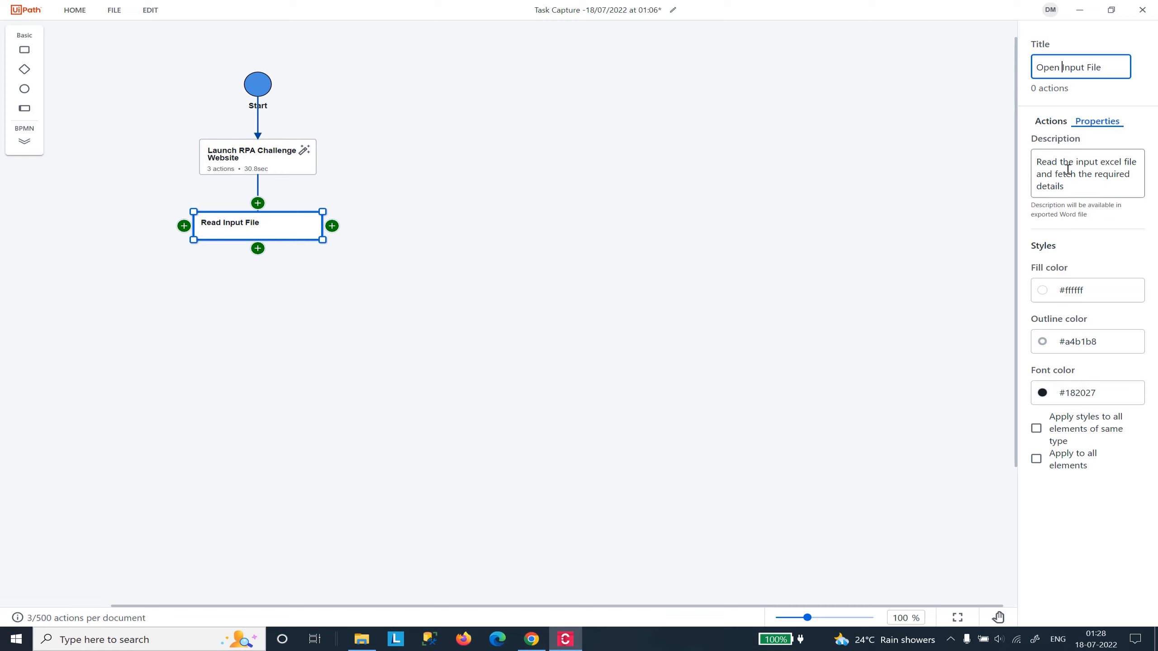
# Change the Open Input File sequence's description to "Open the input excel file".
pyautogui.doubleClick(1042, 132)
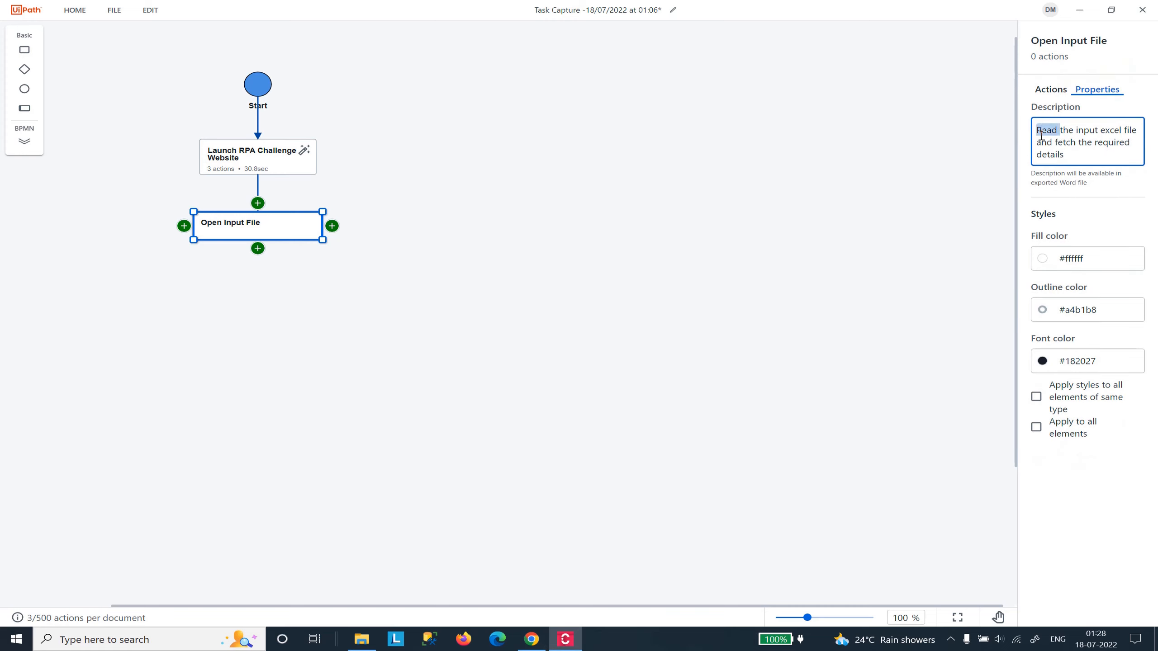
pyautogui.write('Open')
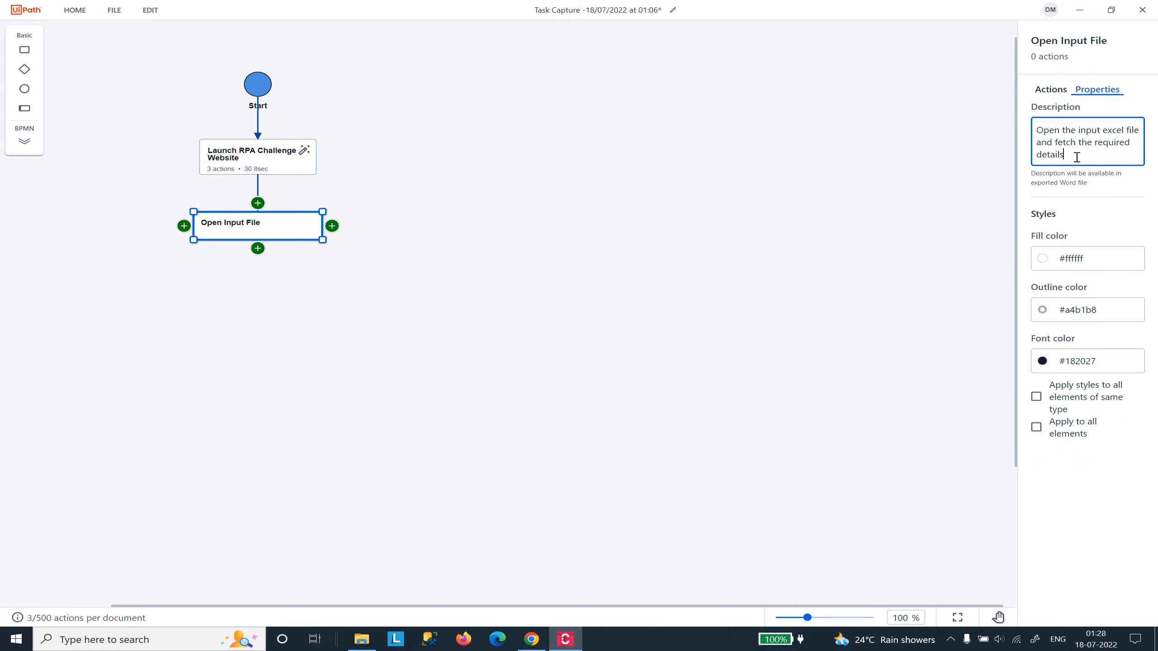
pyautogui.moveTo(1077, 157); pyautogui.dragTo(1033, 144)
pyautogui.press('BackSpace')
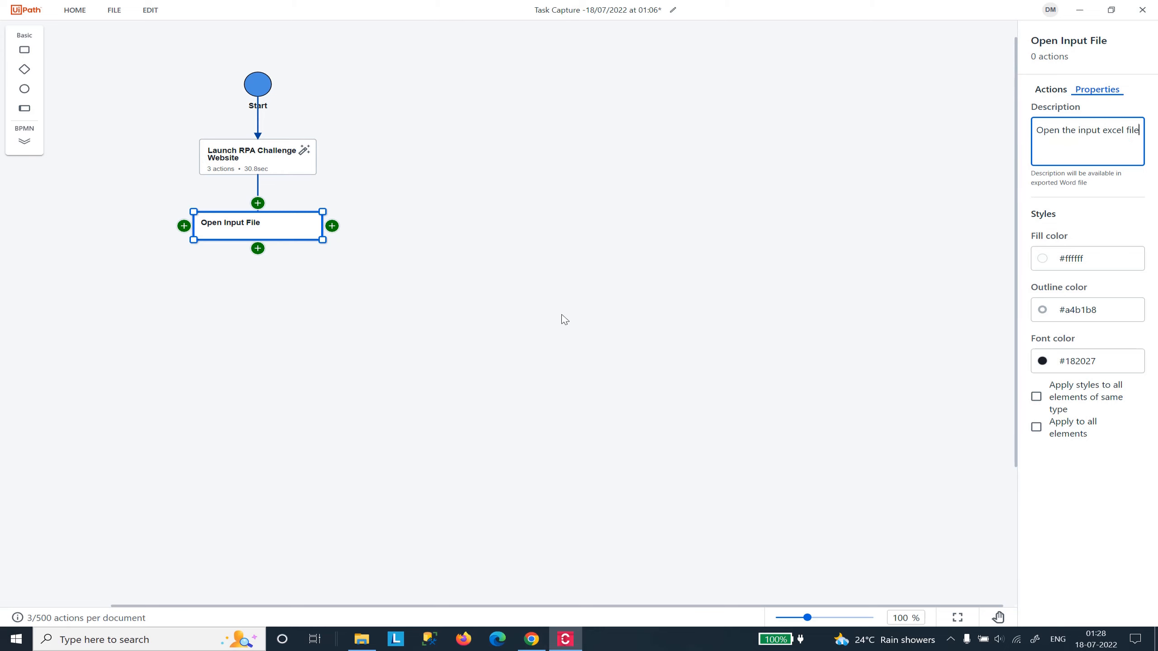
pyautogui.click(564, 319)
pyautogui.click(262, 225)
pyautogui.click(478, 305)
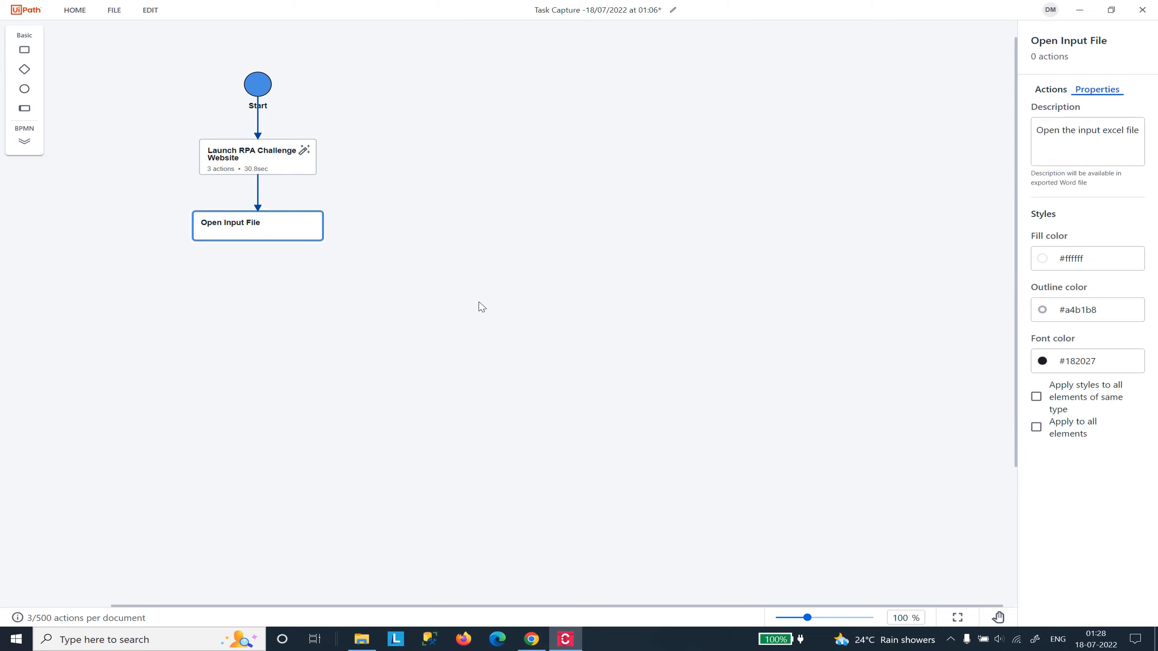
# Open the capture window for recording the actions of the Open Input File sequence.
pyautogui.click(277, 235)
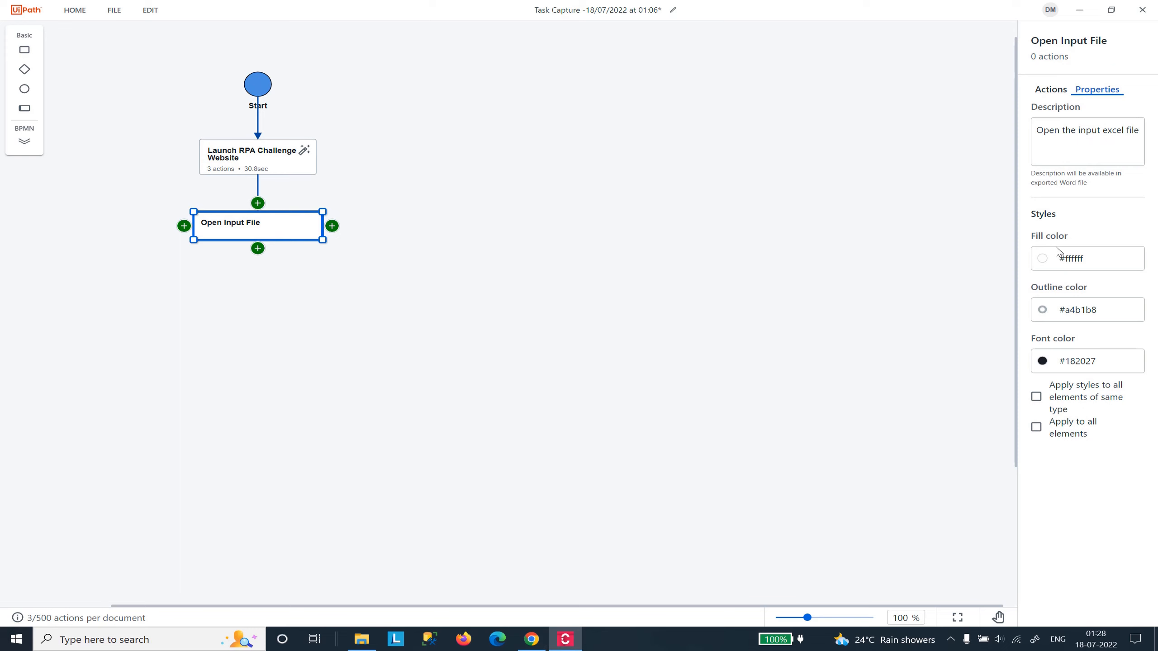
pyautogui.click(1051, 90)
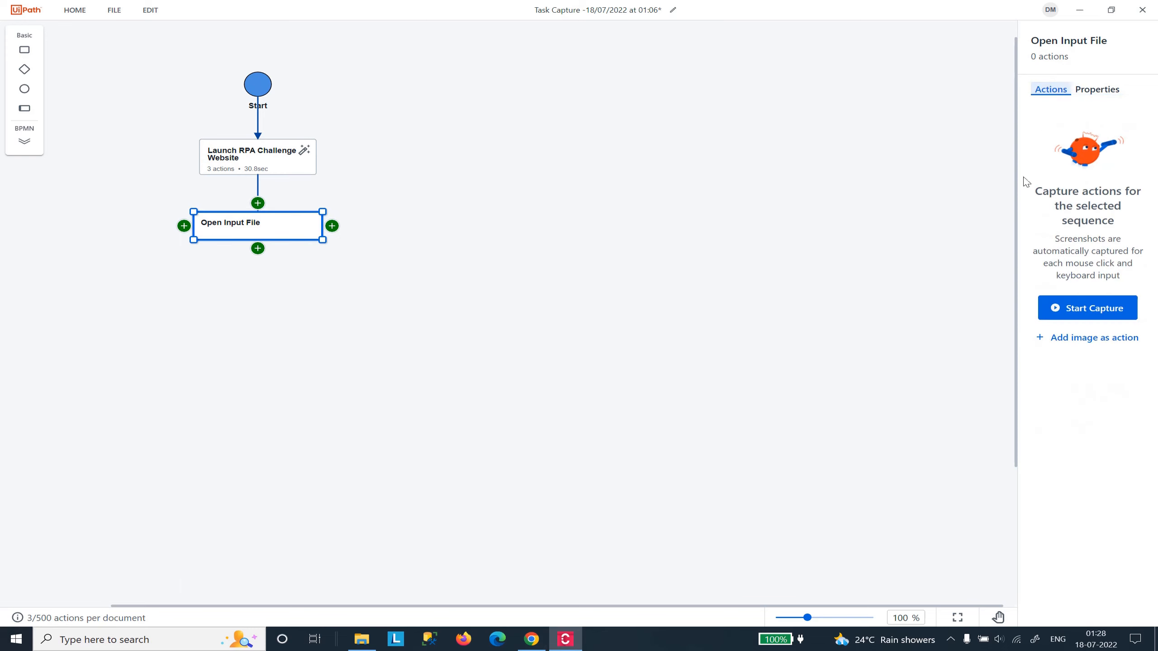
pyautogui.click(1084, 314)
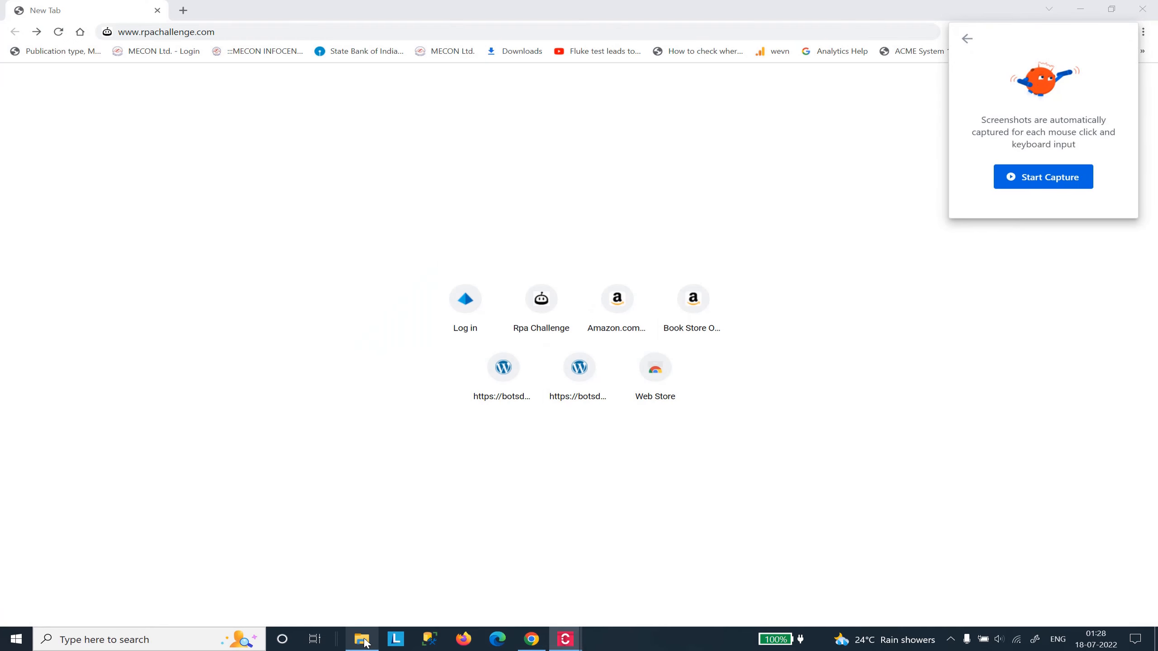
pyautogui.click(363, 641)
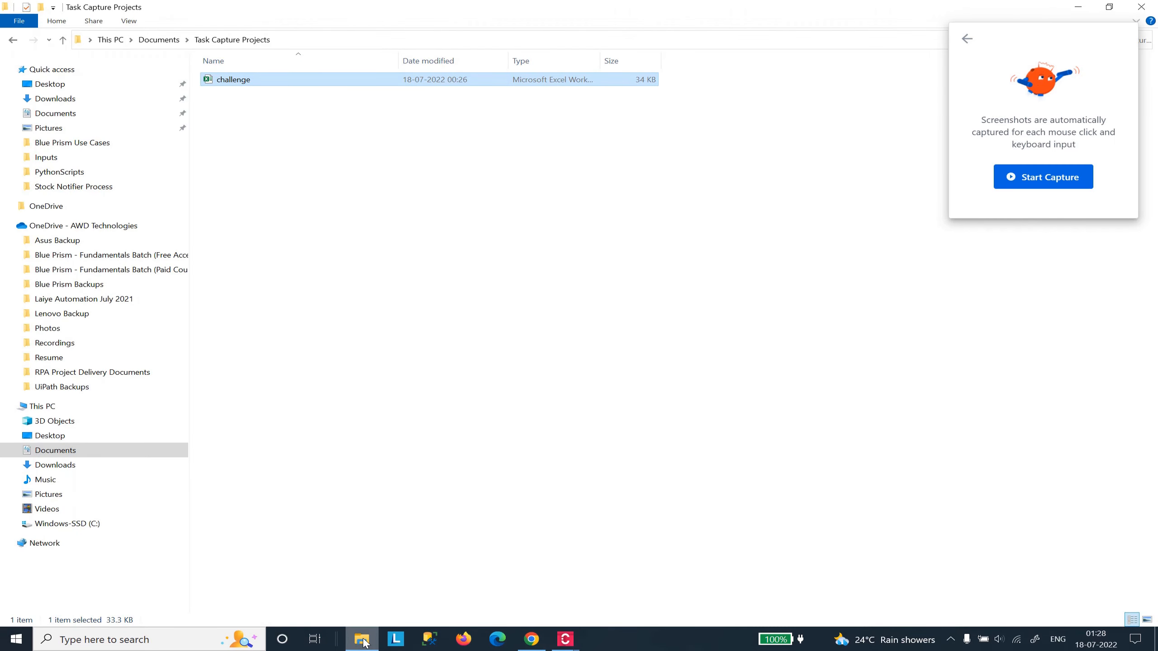
pyautogui.click(303, 41)
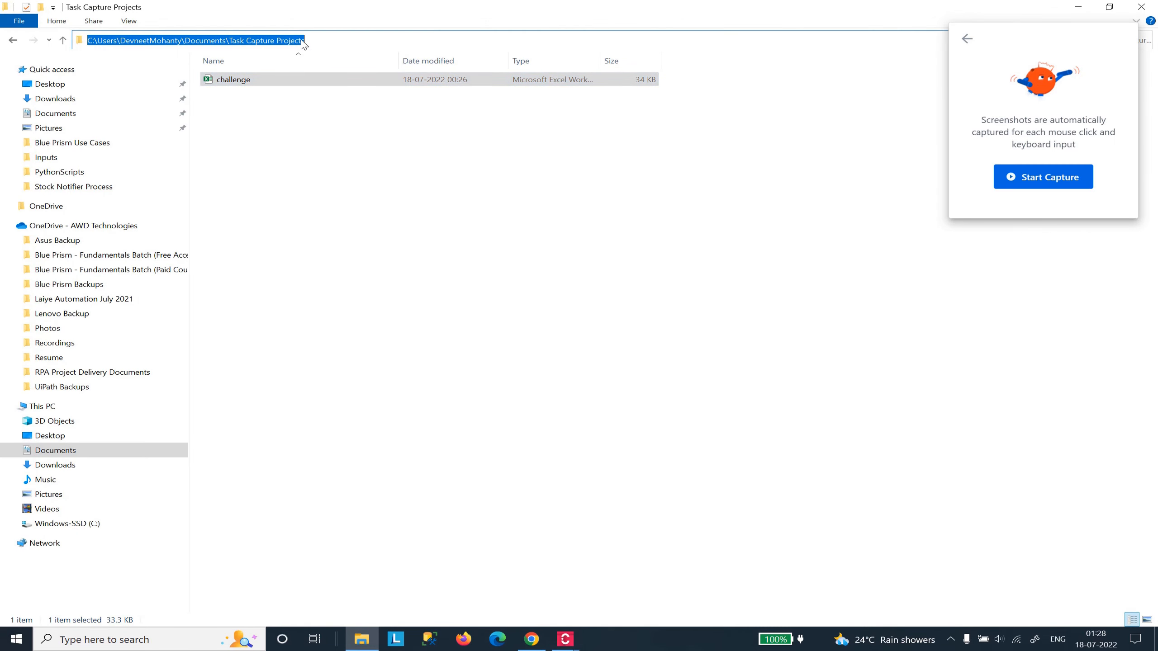
pyautogui.click(303, 41)
pyautogui.moveTo(319, 40); pyautogui.dragTo(80, 45)
pyautogui.press('BackSpace')
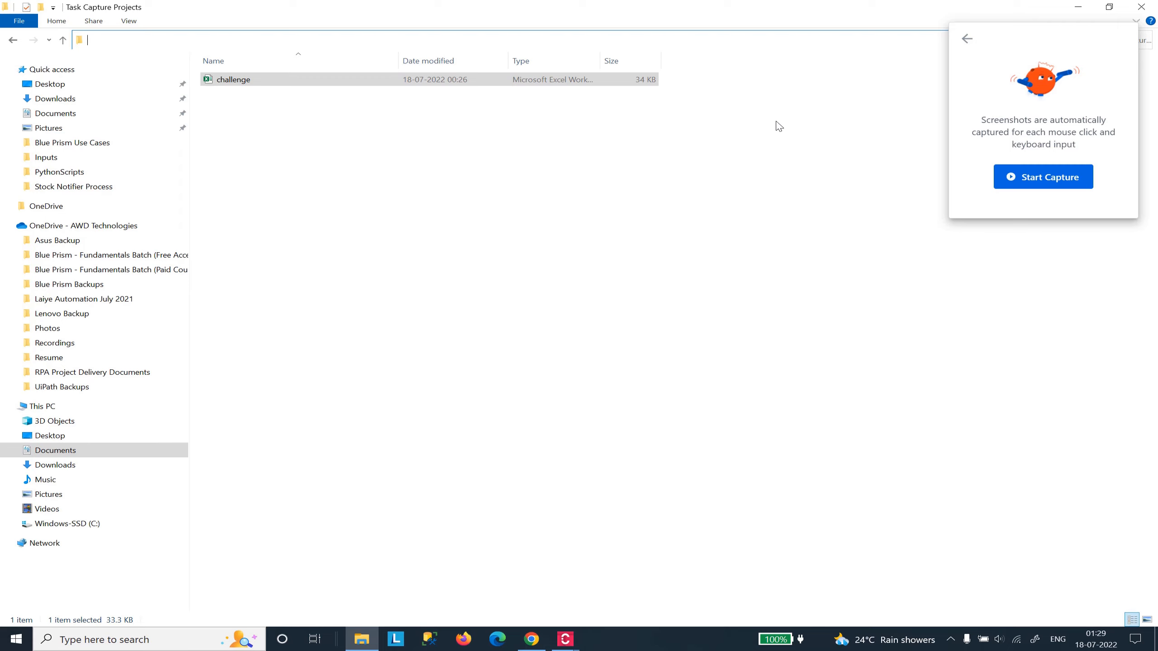
pyautogui.click(1141, 7)
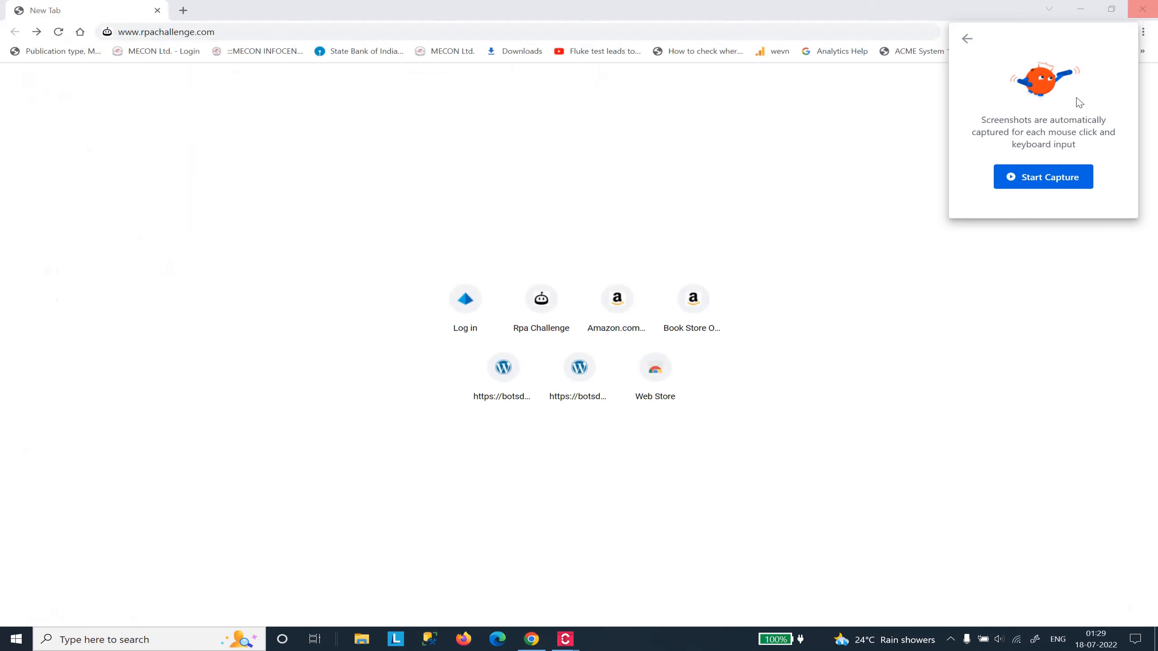
# Minimize the browser, start the capture from the desktop and record opening File Explorer as the first action.
pyautogui.click(1093, 14)
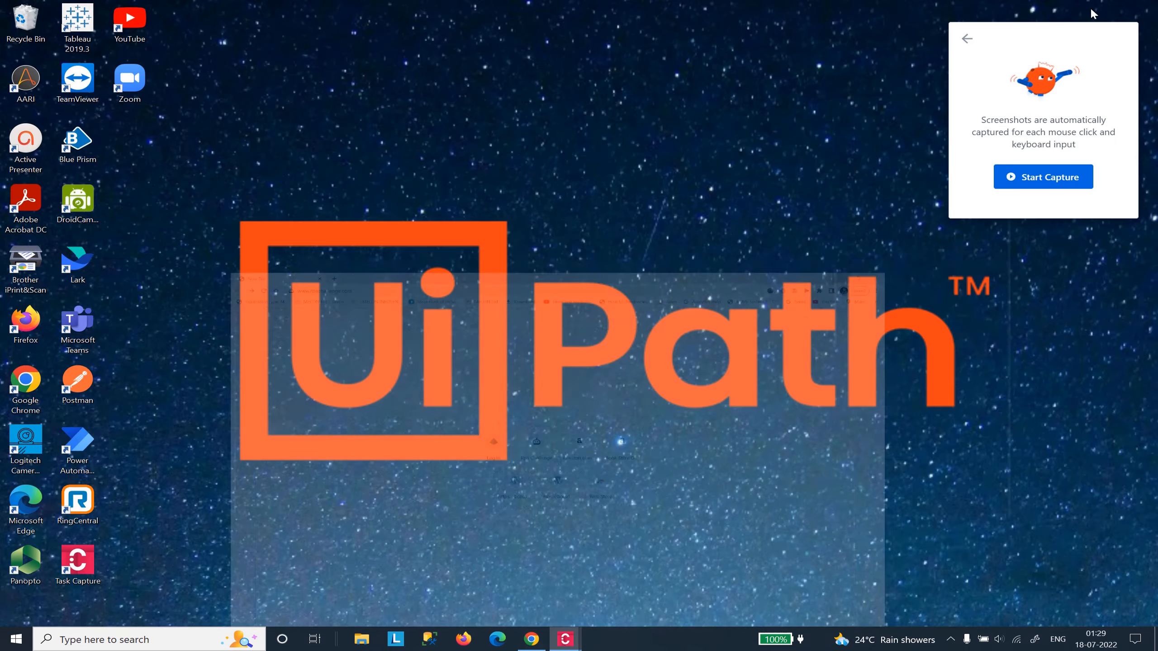
pyautogui.click(1034, 179)
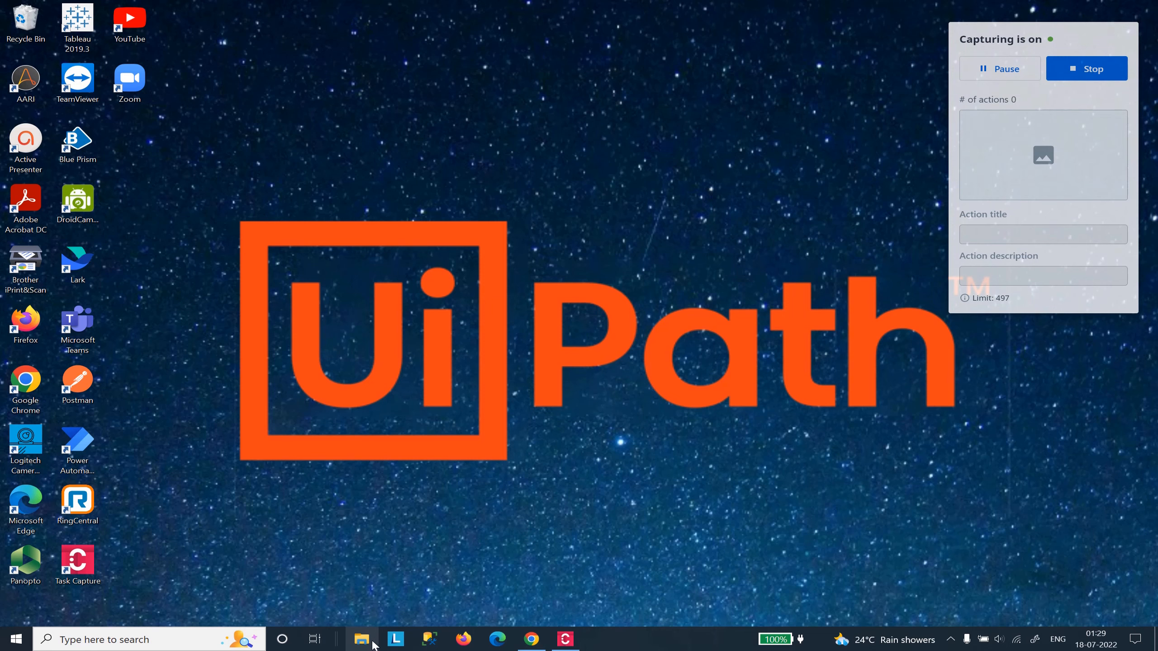
pyautogui.click(361, 640)
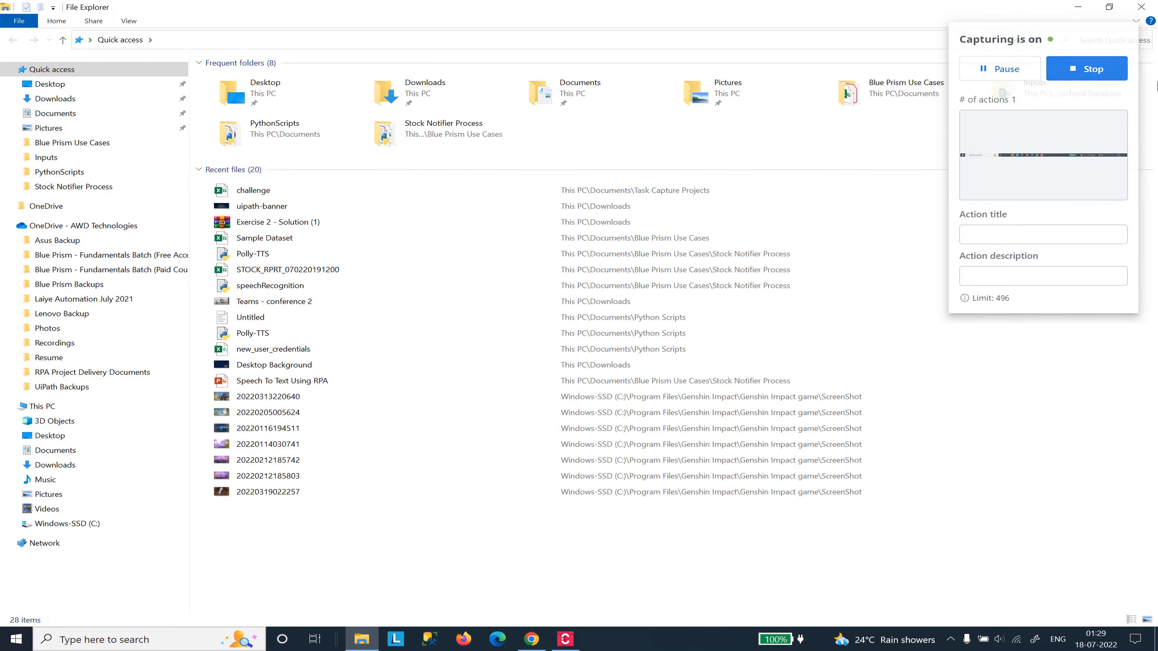
# Title the first captured action "Open File Explorer" and describe it as "Click on the file explorer taskbar icon".
pyautogui.click(994, 230)
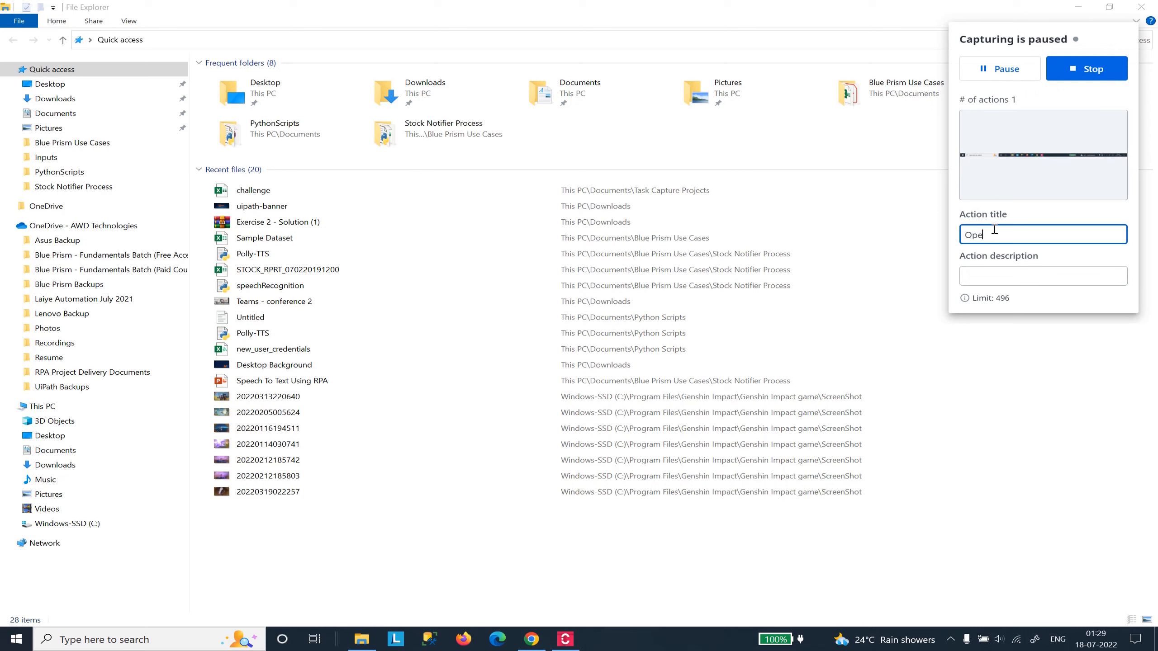
pyautogui.write('Open File Explorer')
pyautogui.click(1025, 271)
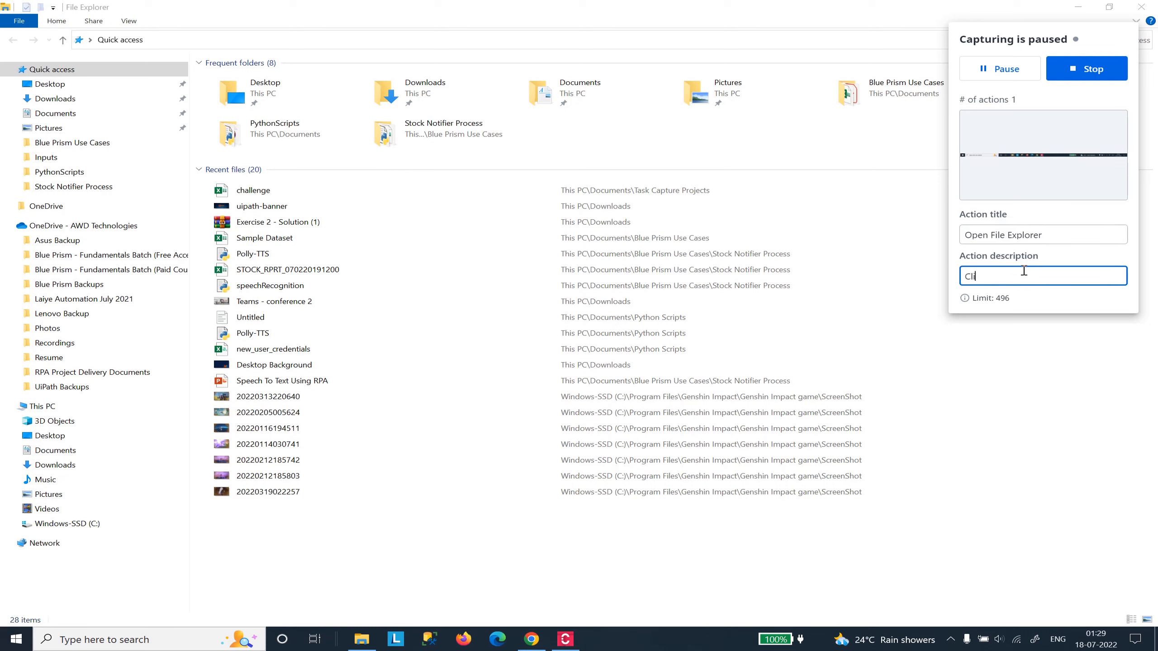
pyautogui.write('Click on the file ex')
pyautogui.write('plorer')
pyautogui.write(' window')
pyautogui.write('taskbar')
pyautogui.write(' icon')
pyautogui.click(1020, 64)
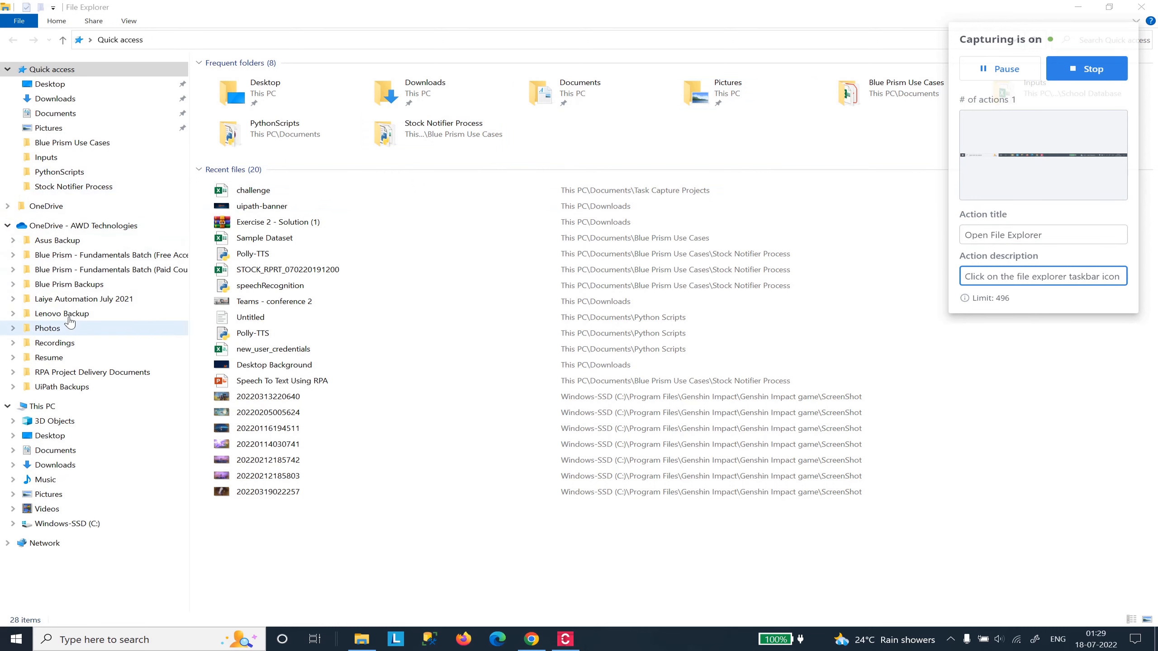
# Record opening the Documents folder, titled "Navigate To Documents" with the description "Click on the documents sub-menu".
pyautogui.click(75, 451)
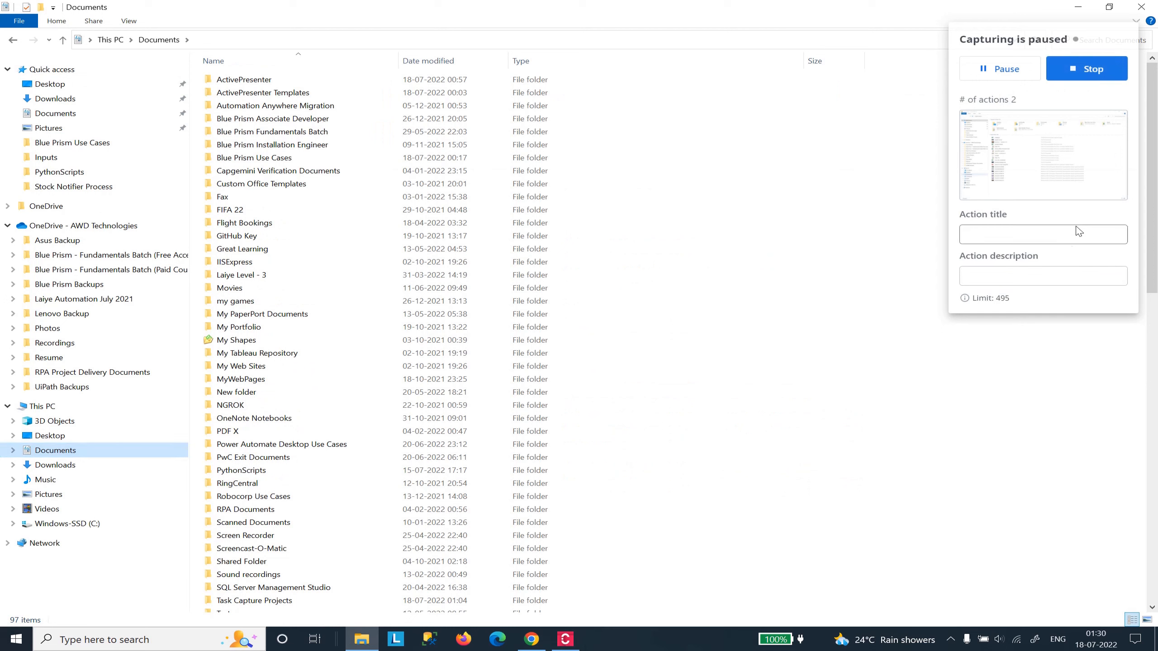
pyautogui.click(990, 240)
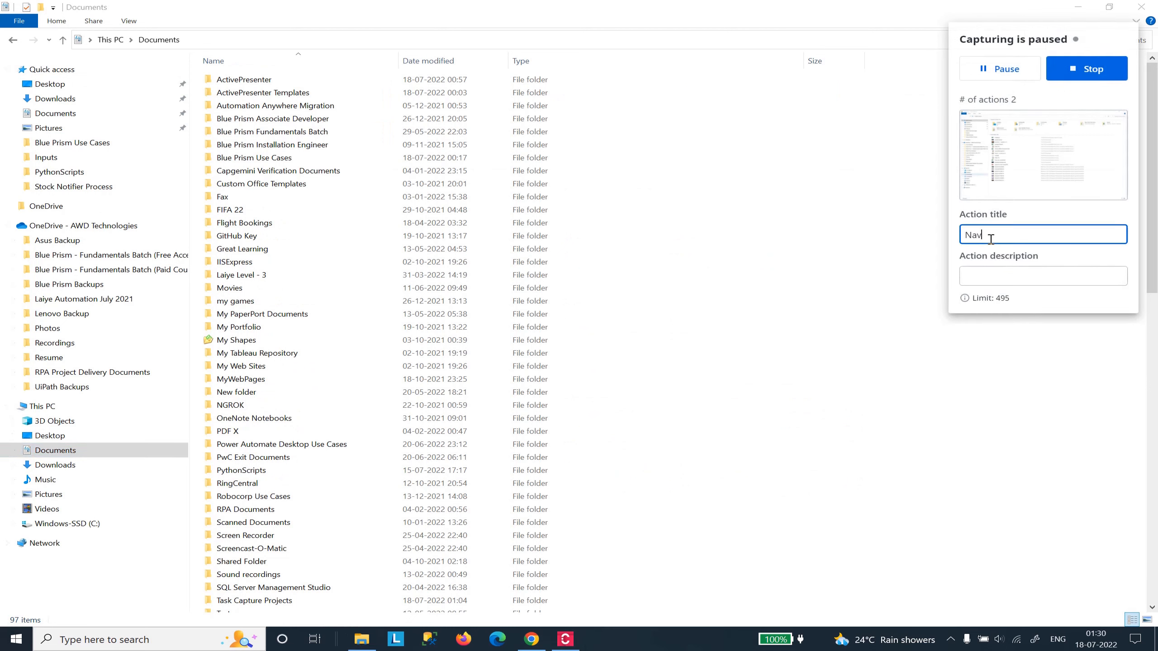
pyautogui.write('Navigate To Documents')
pyautogui.click(1023, 280)
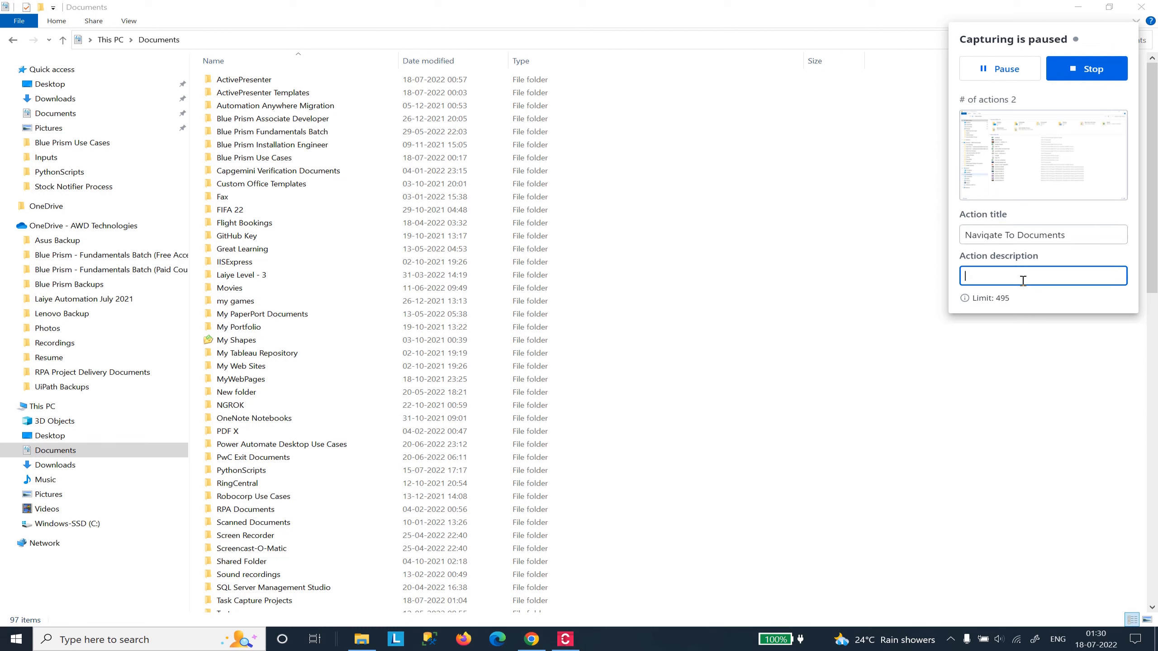
pyautogui.write('Click on the documents sub-menui')
# Pause the capture while locating the Task Capture Projects folder, and resume it to record opening that folder.
pyautogui.click(998, 69)
pyautogui.scroll(-1, 616, 348)
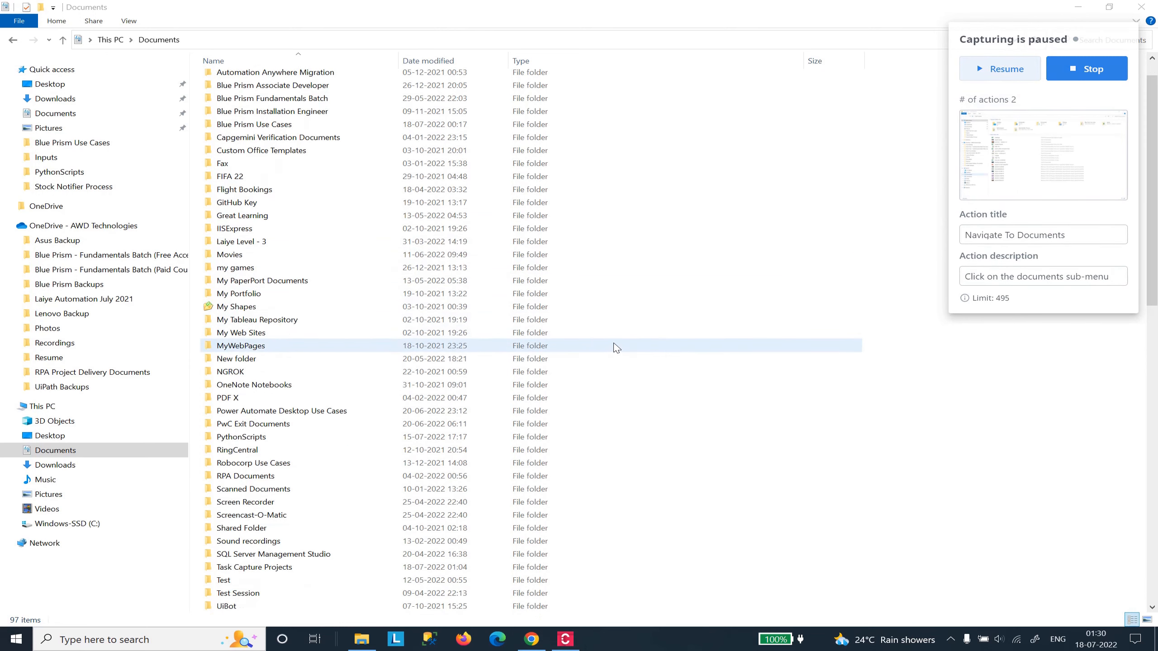
pyautogui.scroll(-4, 616, 347)
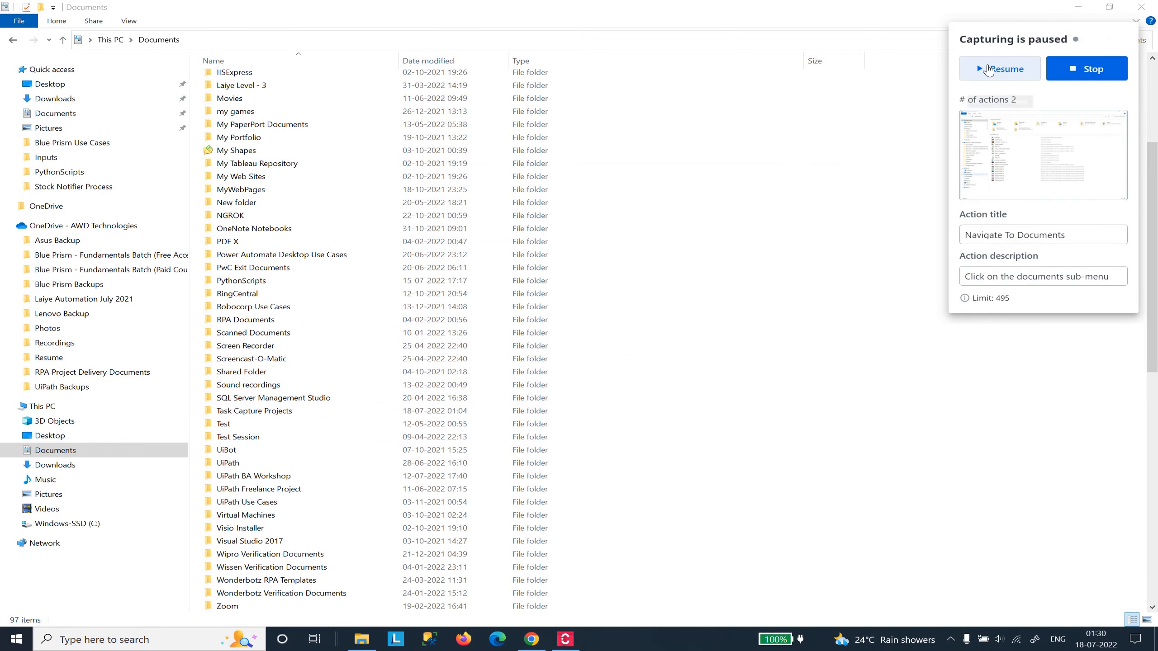
pyautogui.click(988, 70)
pyautogui.doubleClick(306, 411)
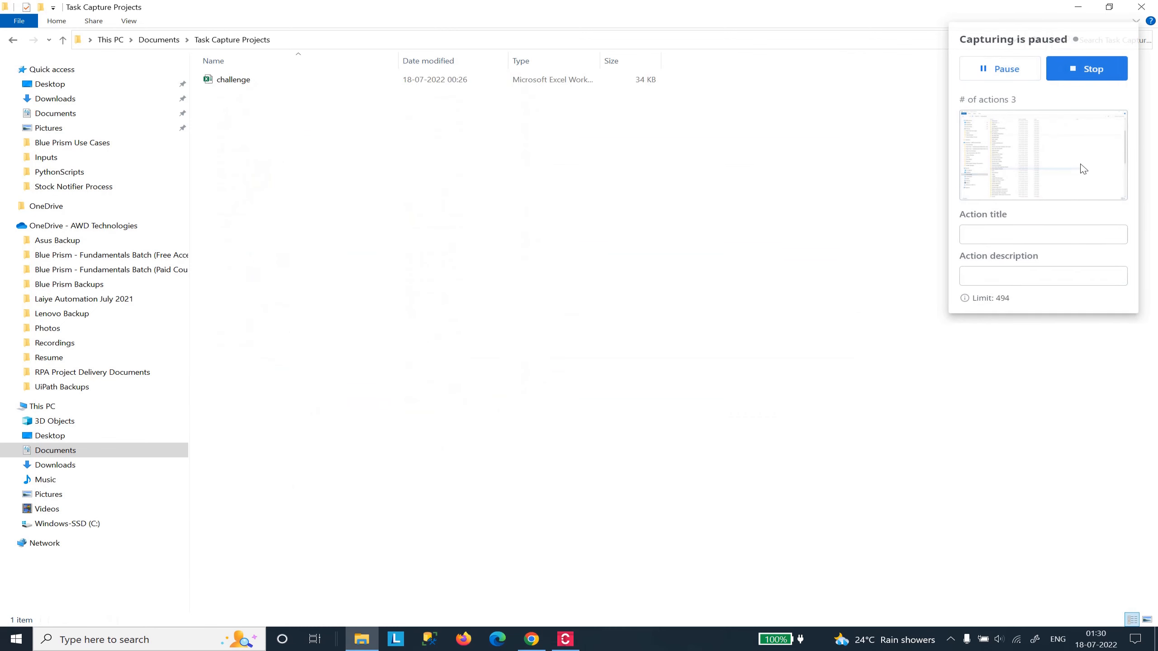
# Title the third action "Open Task Capture Projects Directory" and describe it as "Double click on the task capture projects directory".
pyautogui.click(988, 241)
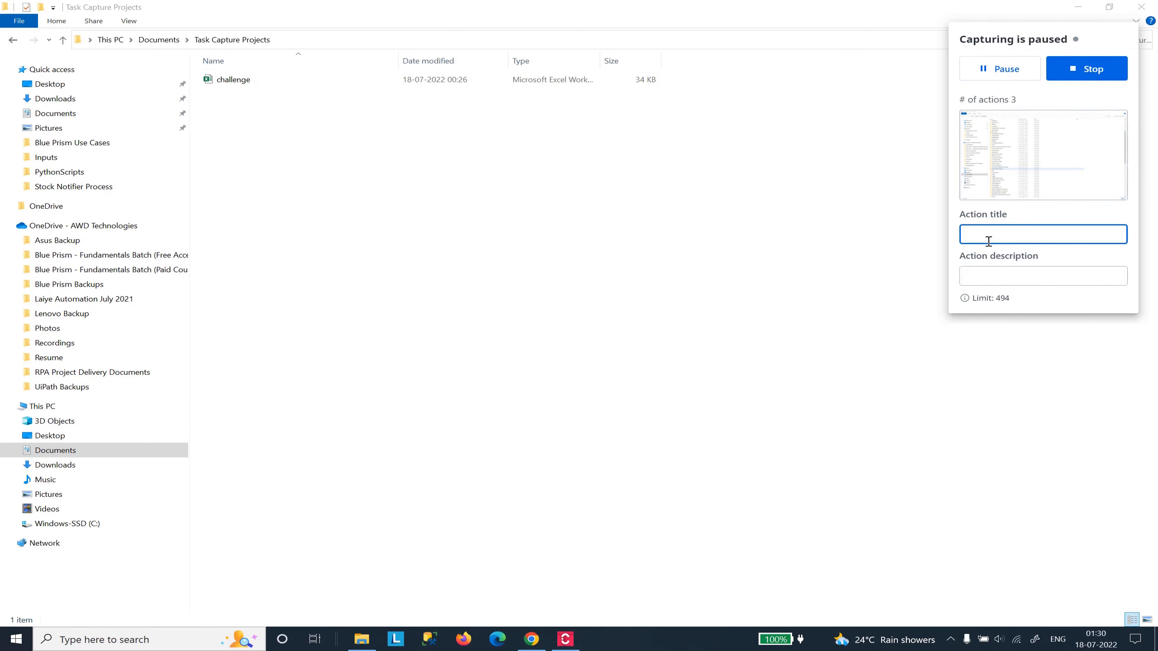
pyautogui.write('Open Task Capture Projects Di')
pyautogui.write('rectory')
pyautogui.click(1011, 276)
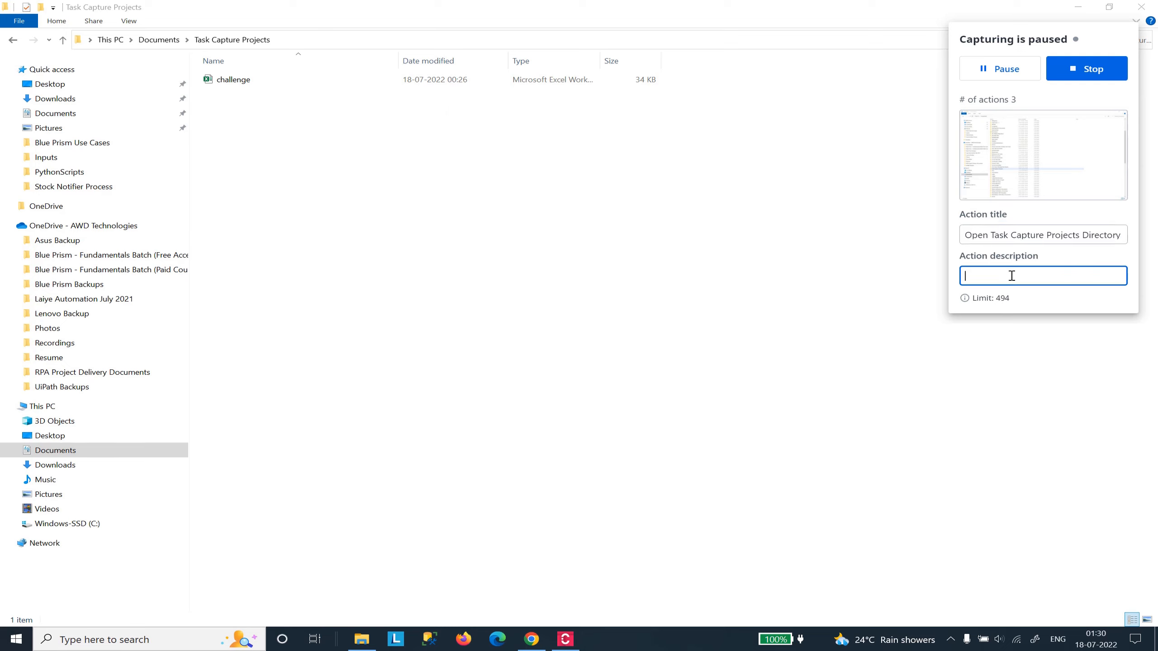
pyautogui.write('D')
pyautogui.write('ouble click on')
pyautogui.write(' the task')
pyautogui.write(' capture projects direc')
pyautogui.write('tory')
pyautogui.moveTo(1039, 275)
pyautogui.mouseDown()
pyautogui.moveTo(967, 276)
pyautogui.moveTo(1042, 279)
pyautogui.mouseUp()
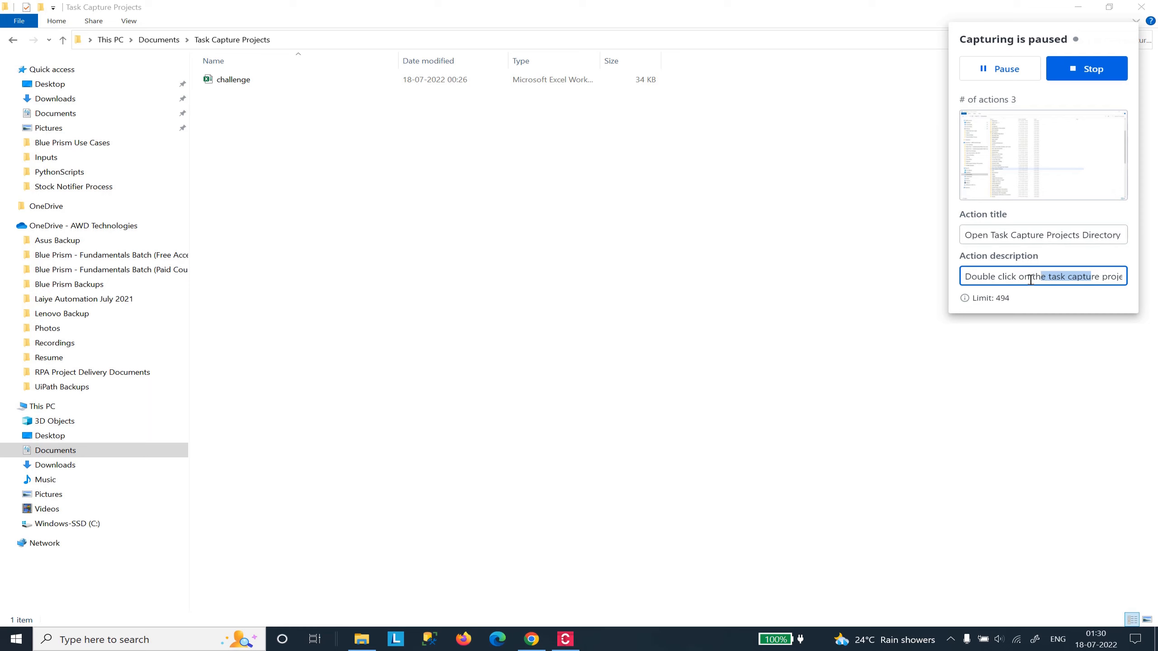
pyautogui.click(1016, 277)
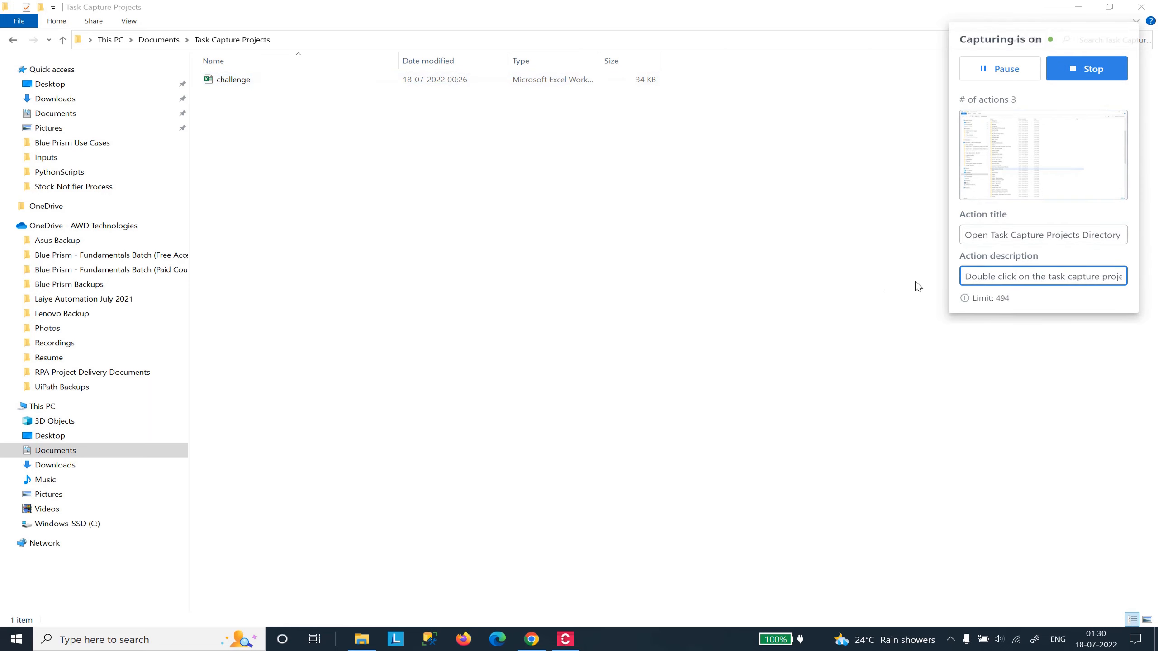
# Record opening the challenge workbook and title the captured action "Open Input File".
pyautogui.click(247, 82)
pyautogui.doubleClick(247, 81)
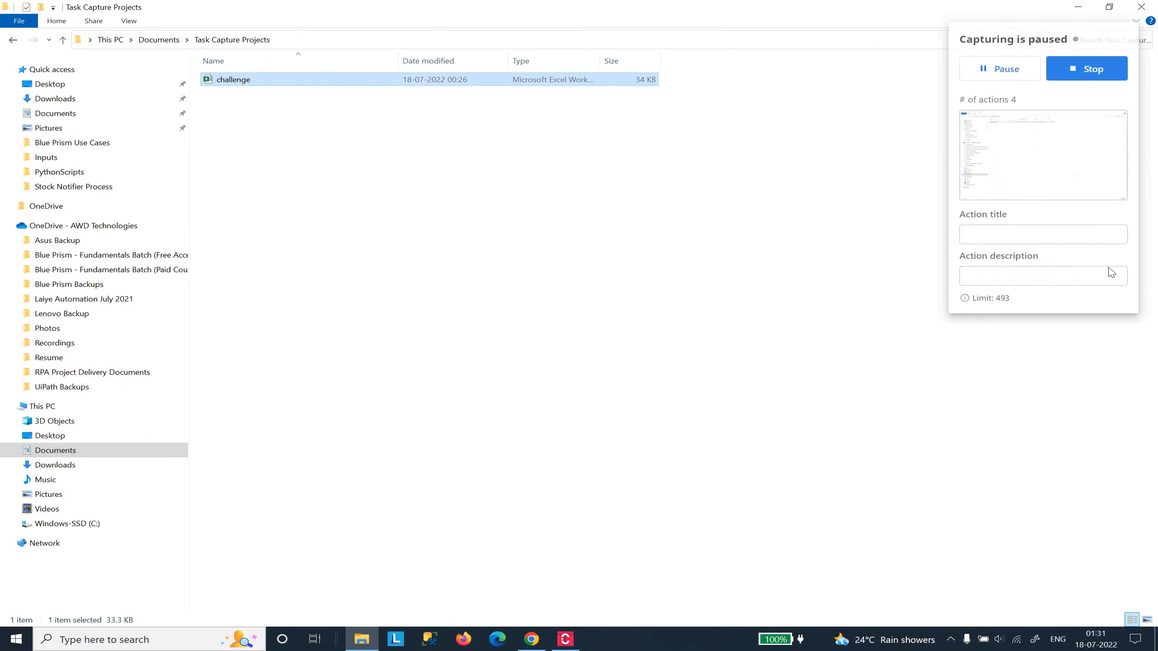
pyautogui.click(1007, 233)
pyautogui.write('O')
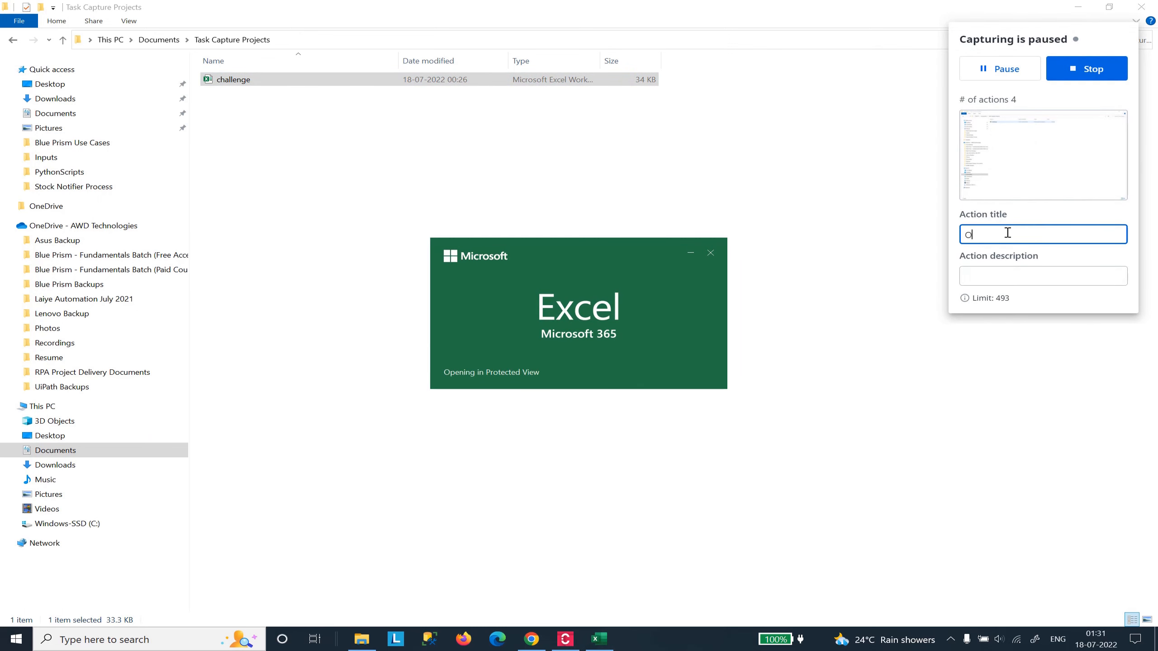
pyautogui.write('pen Input File')
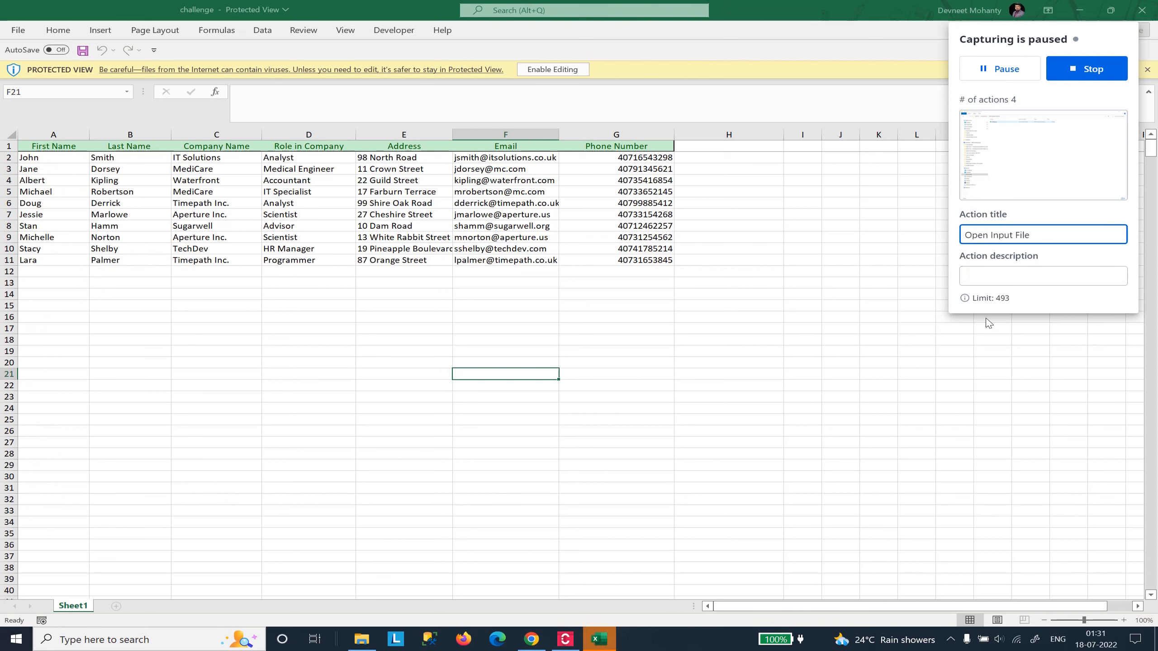
# Describe the Open Input File action as "Click on the 'challenge.xlsx' file" and stop the capture.
pyautogui.click(980, 282)
pyautogui.write('click')
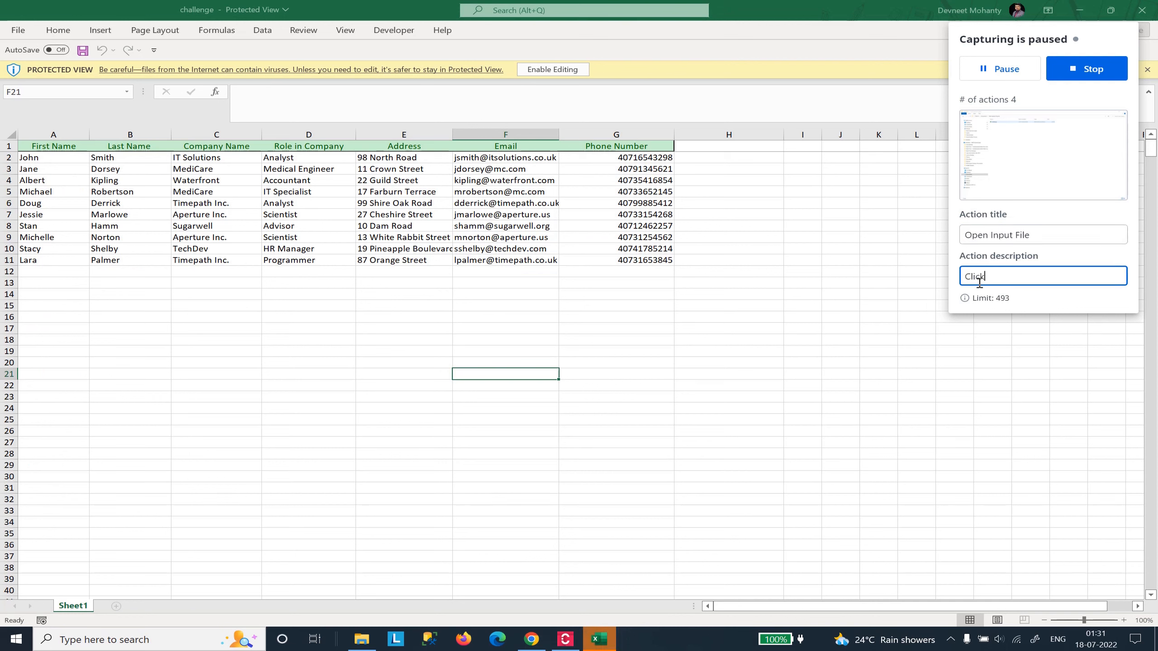
pyautogui.write(' on th')
pyautogui.write("e 'challen")
pyautogui.write('ge')
pyautogui.write('.xlsx')
pyautogui.write("'; fil")
pyautogui.write(' f')
pyautogui.write('er')
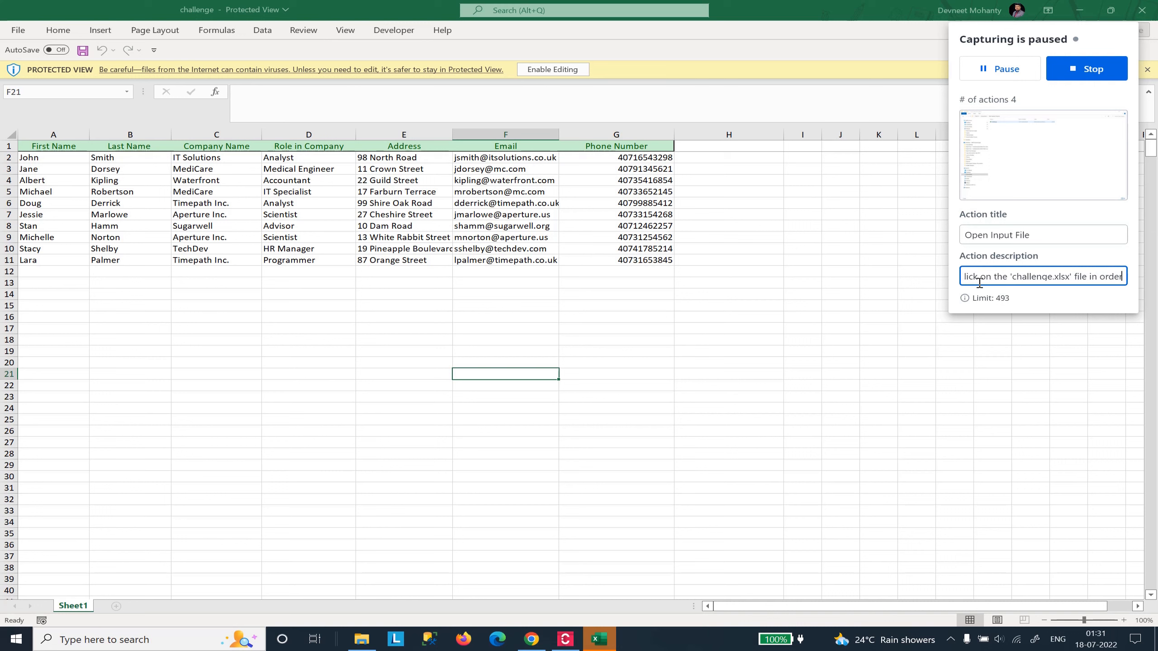
pyautogui.press('BackSpace')
pyautogui.press('BackSpace')
pyautogui.press('BackSpace')
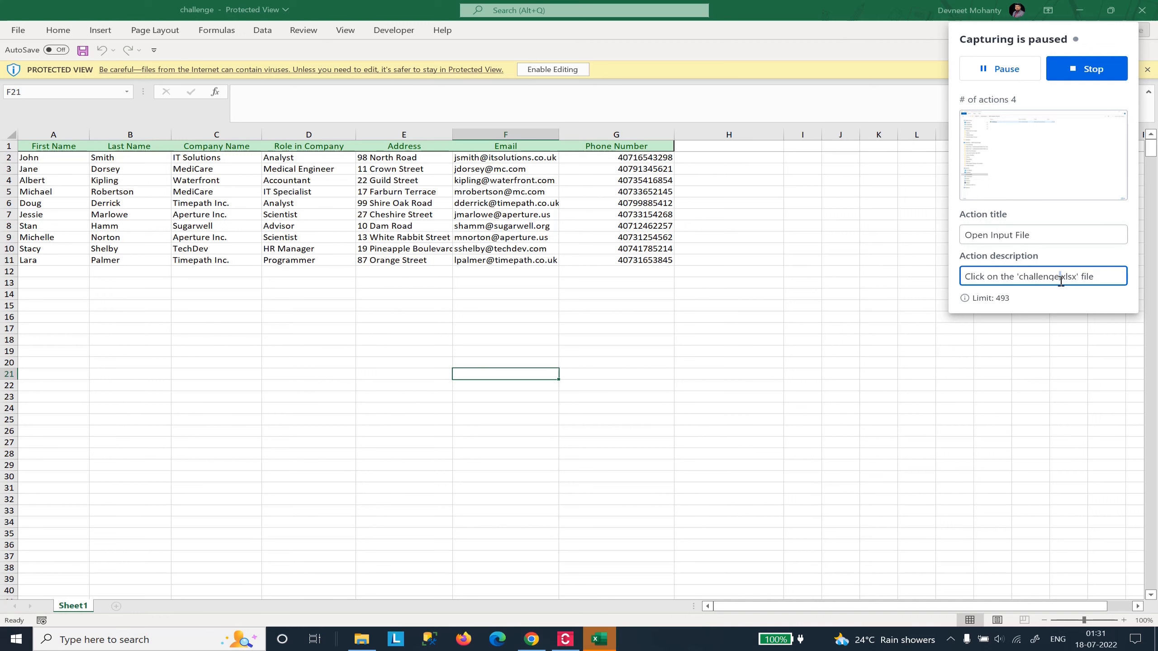
pyautogui.click(1077, 73)
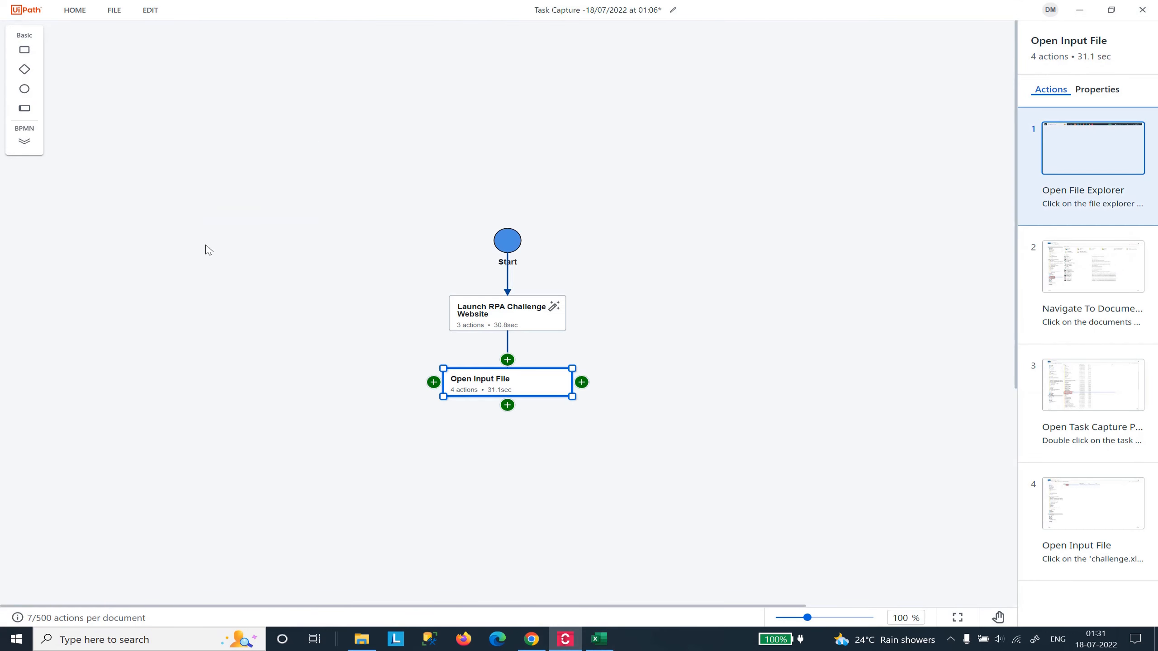
# Open the Open File Explorer action for editing, skipping merge detection, and fit its red highlight box around the File Explorer icon.
pyautogui.doubleClick(1098, 167)
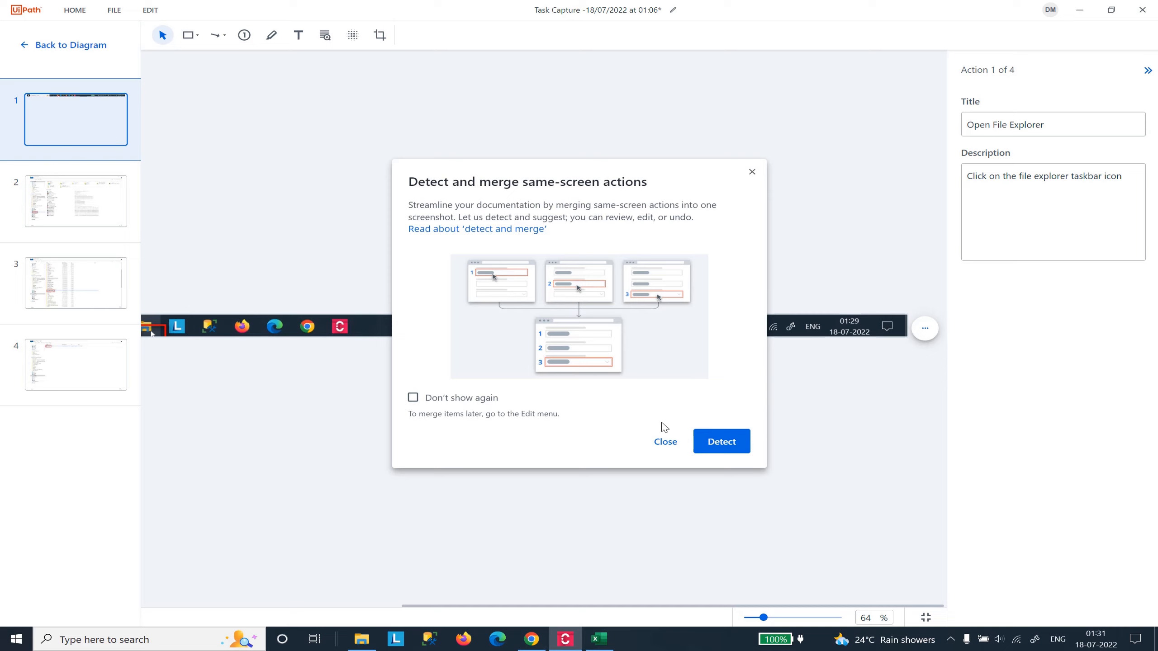
pyautogui.click(665, 442)
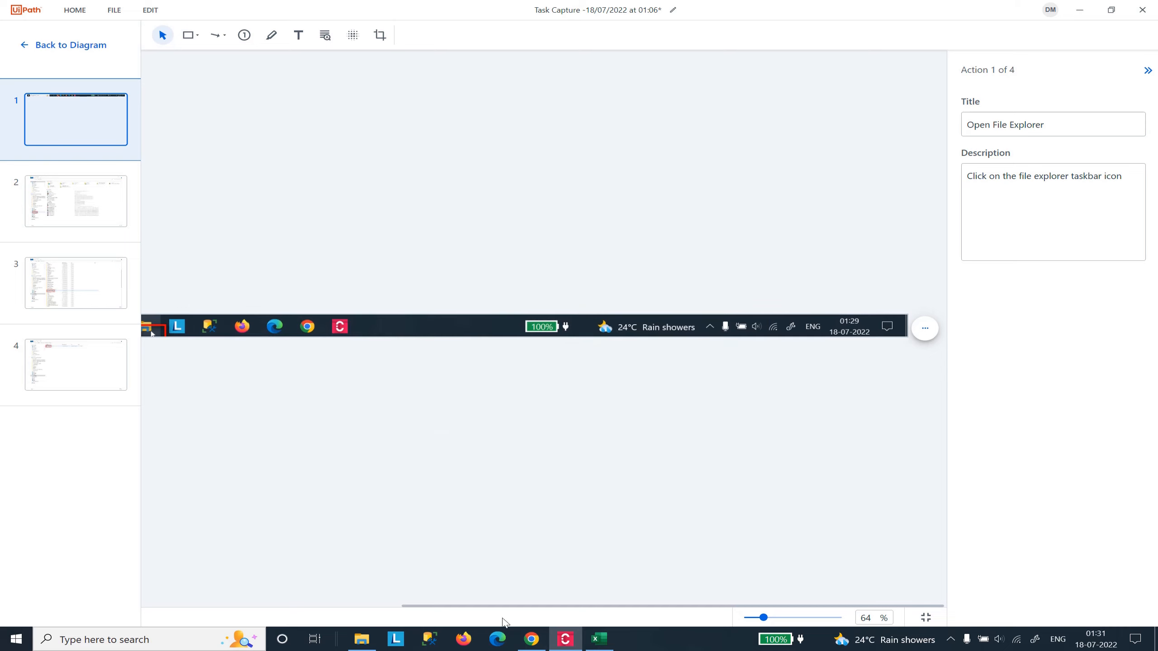
pyautogui.moveTo(439, 611); pyautogui.dragTo(201, 608)
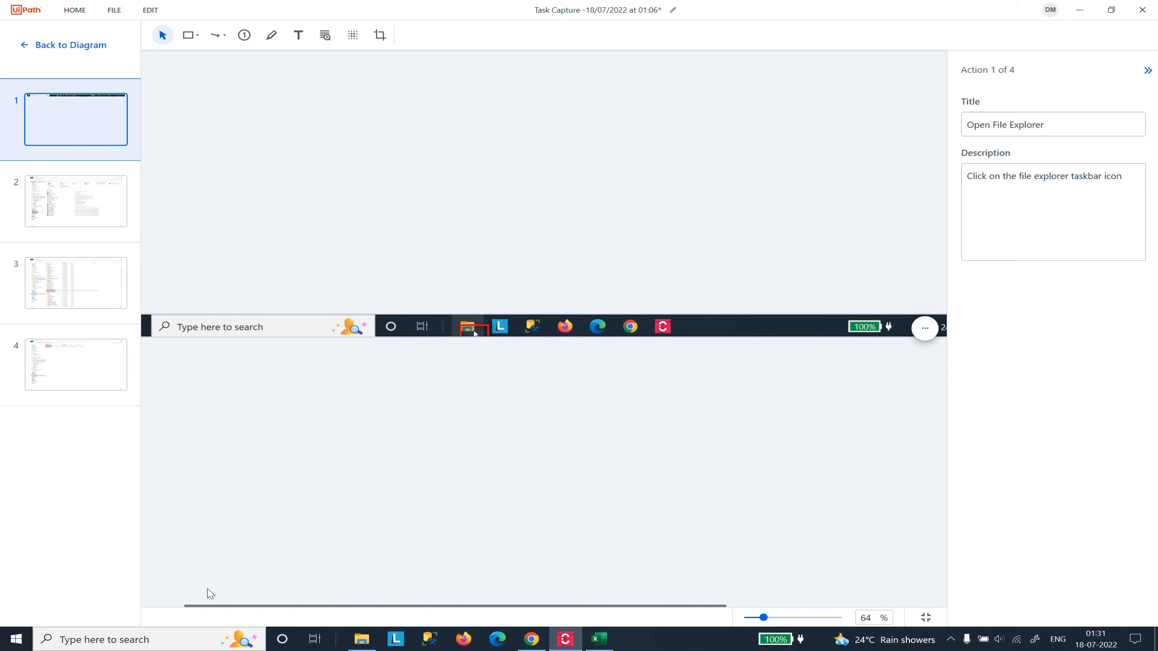
pyautogui.click(505, 331)
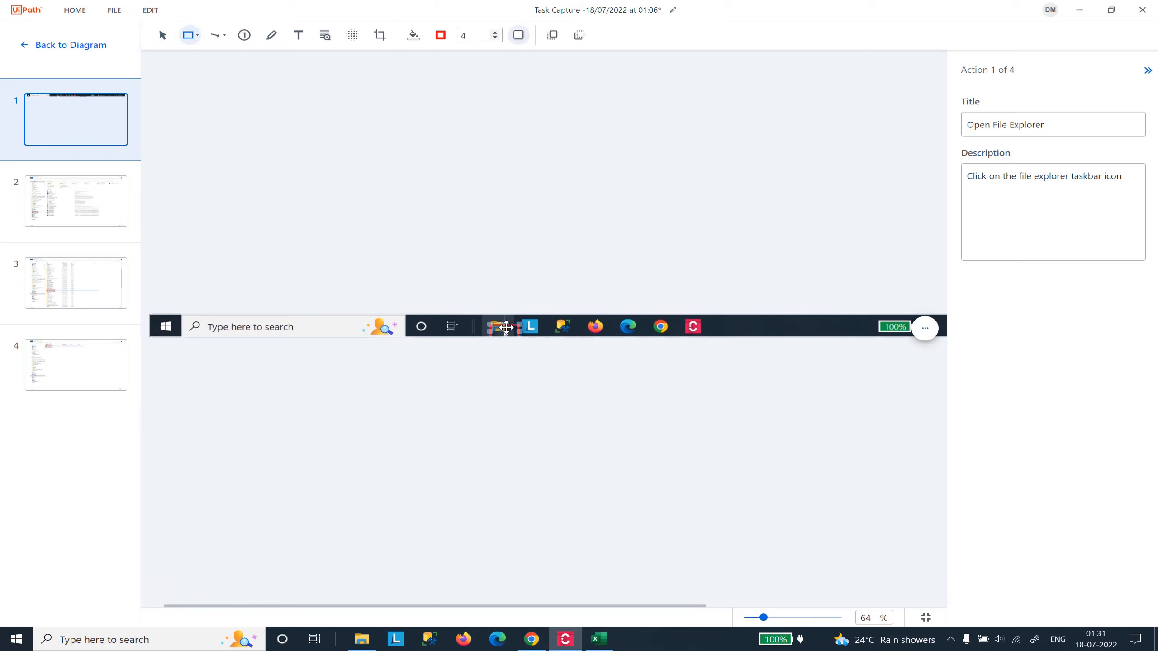
pyautogui.moveTo(512, 326)
pyautogui.mouseDown()
pyautogui.moveTo(500, 329)
pyautogui.moveTo(501, 309)
pyautogui.moveTo(474, 322)
pyautogui.moveTo(499, 338)
pyautogui.moveTo(515, 324)
pyautogui.moveTo(499, 318)
pyautogui.mouseUp()
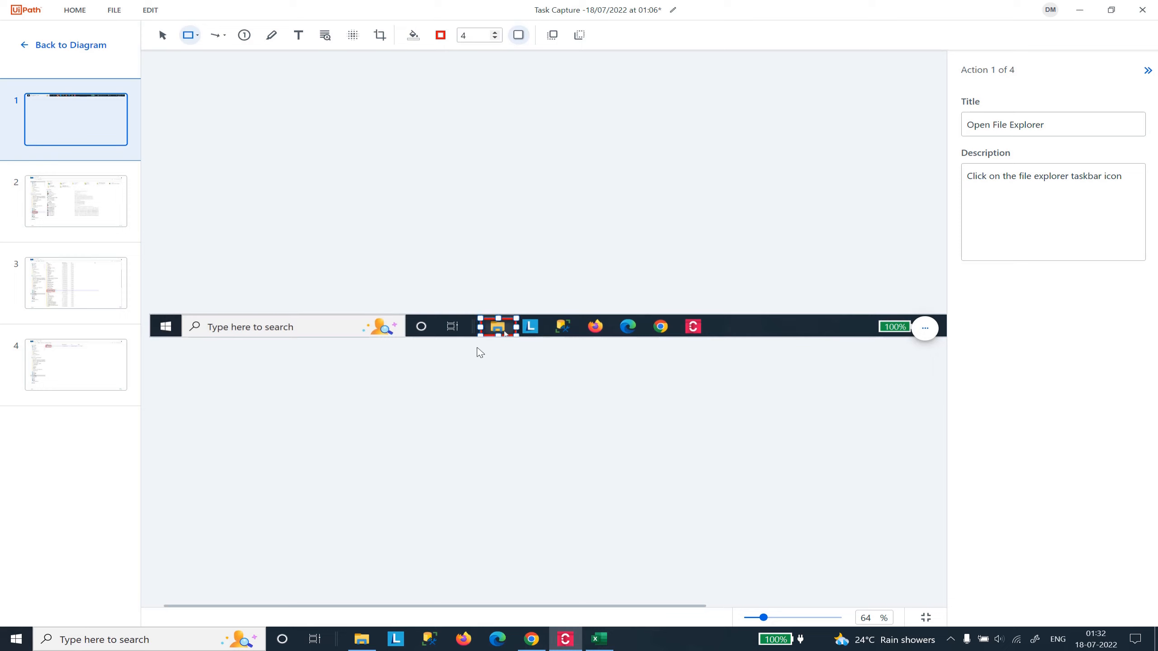
pyautogui.click(387, 319)
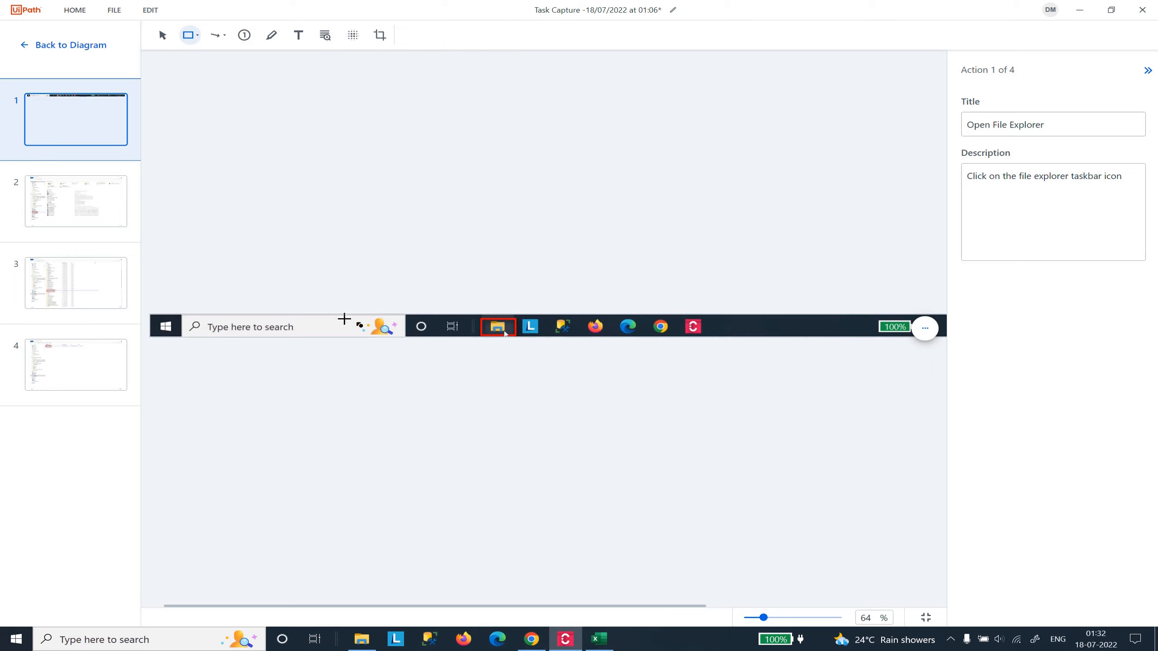
# Remove the extra "Click on 'Documents'" title line from the Navigate To Documents action and extend its red highlight box across the Documents row.
pyautogui.click(65, 196)
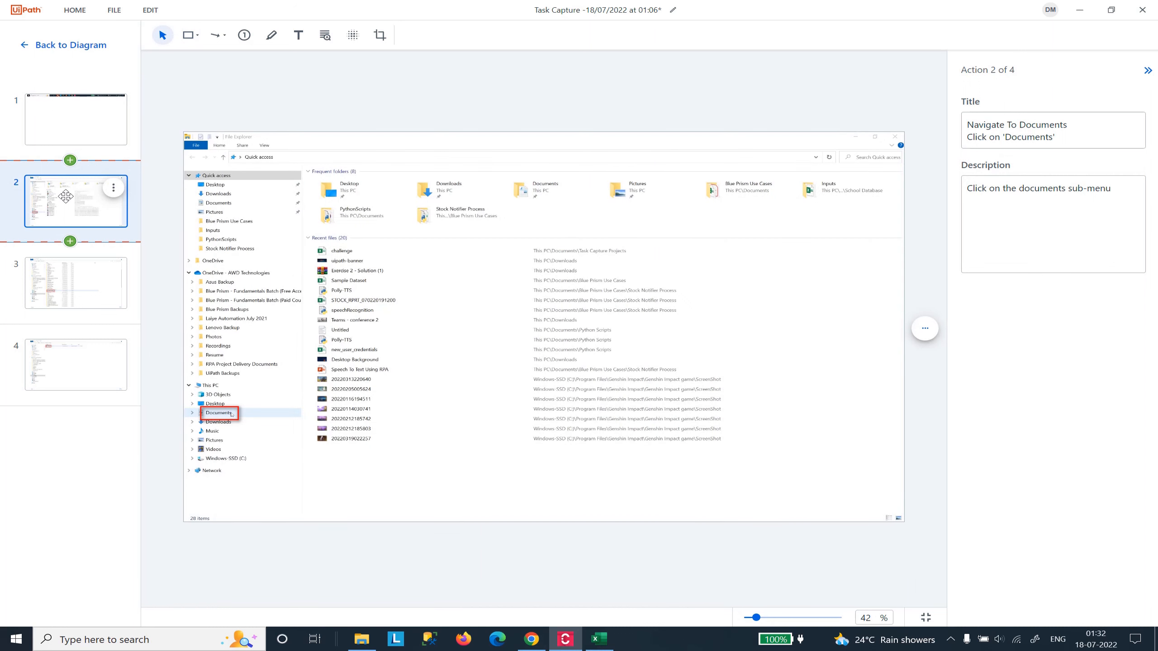
pyautogui.moveTo(1063, 135); pyautogui.dragTo(948, 144)
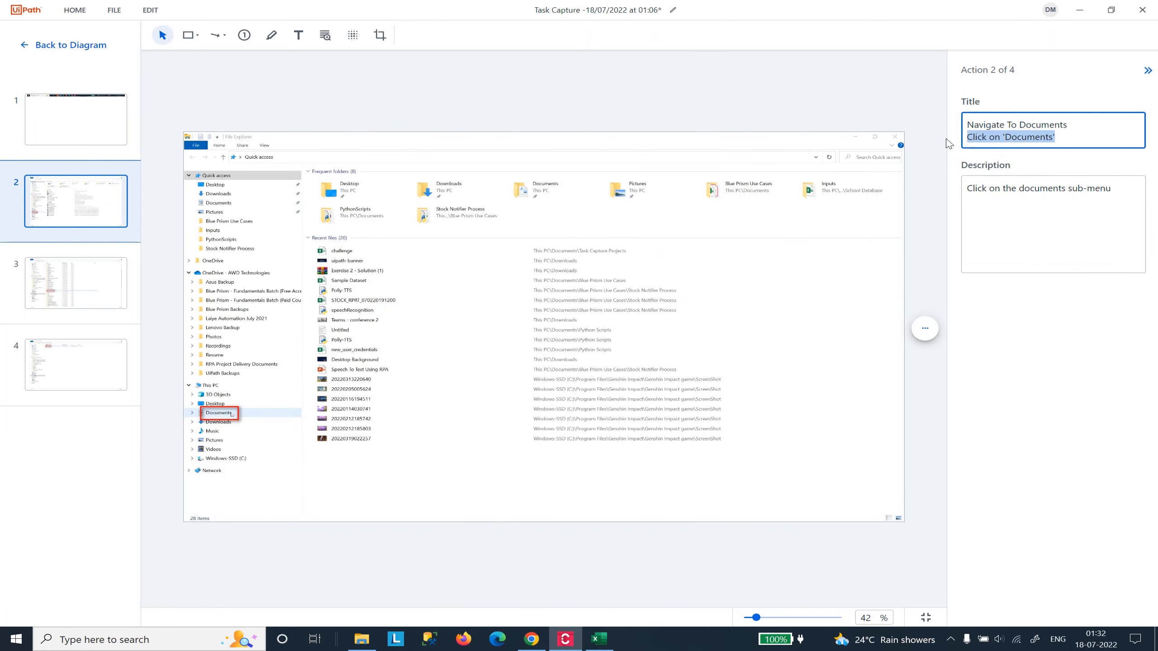
pyautogui.press('BackSpace')
pyautogui.press('BackSpace')
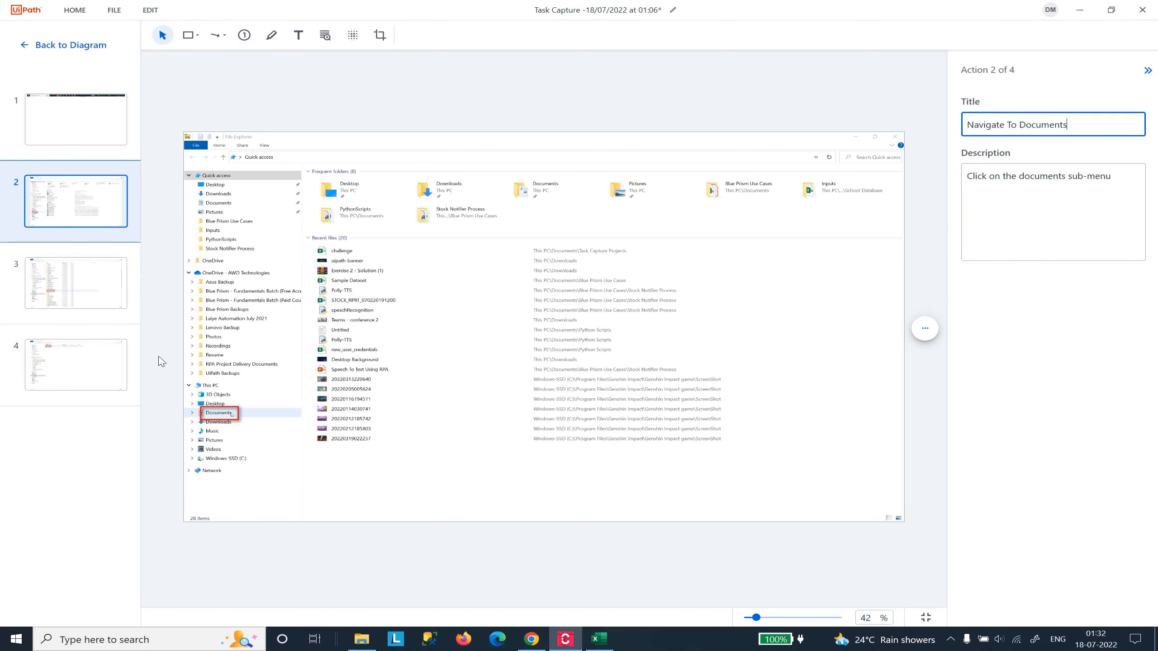
pyautogui.click(205, 415)
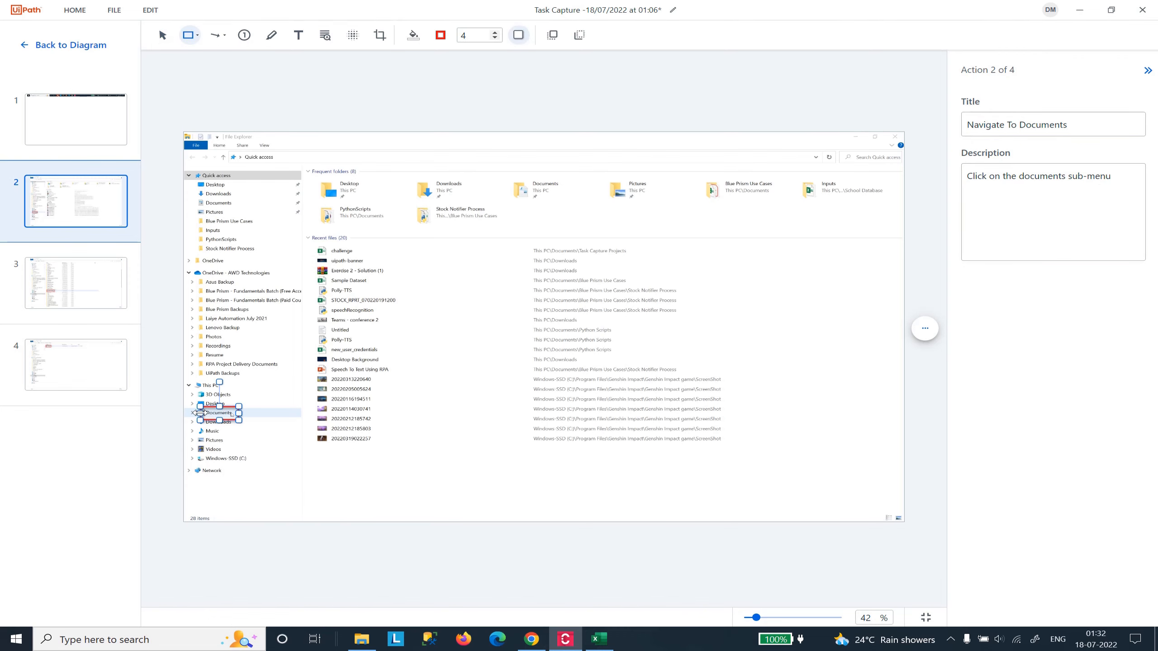
pyautogui.moveTo(200, 413); pyautogui.dragTo(244, 418)
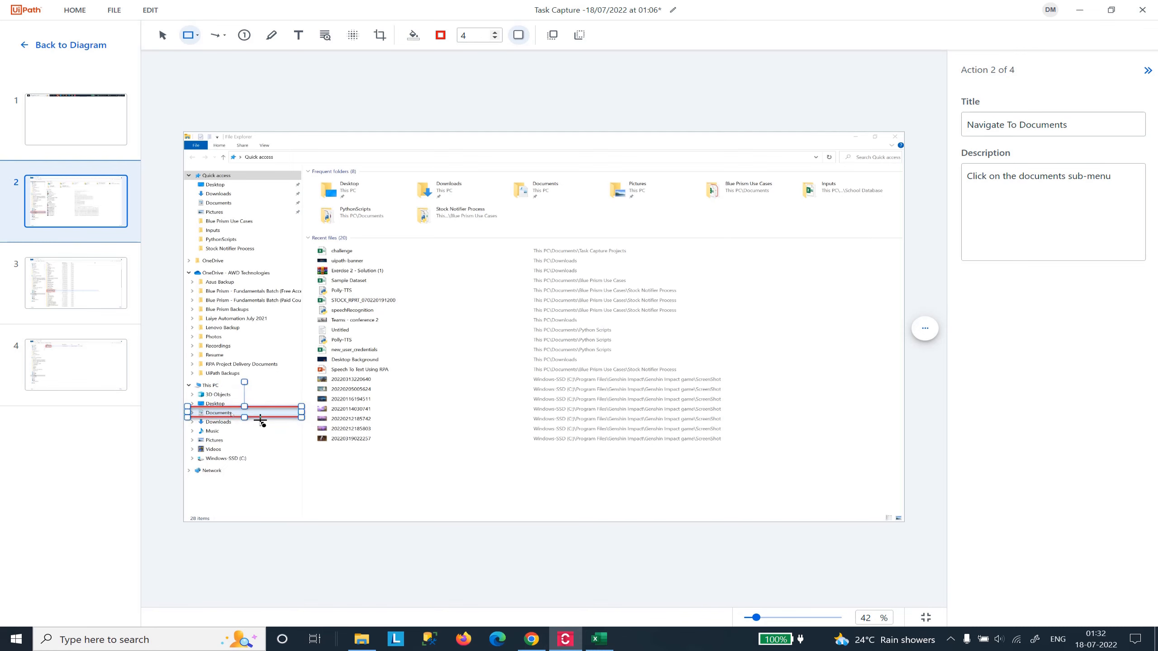
pyautogui.click(259, 431)
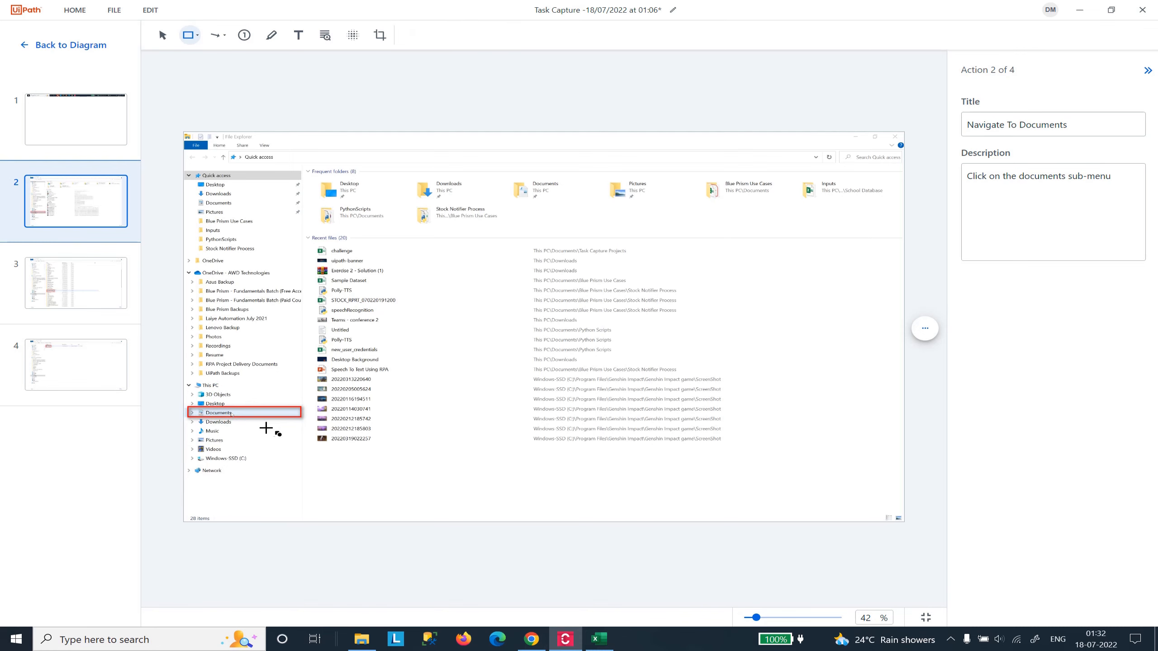
# Fit the third action's red highlight box around the full Task Capture Projects row and remove the "Double Click on 'Task Capture Projects'" title line.
pyautogui.click(74, 286)
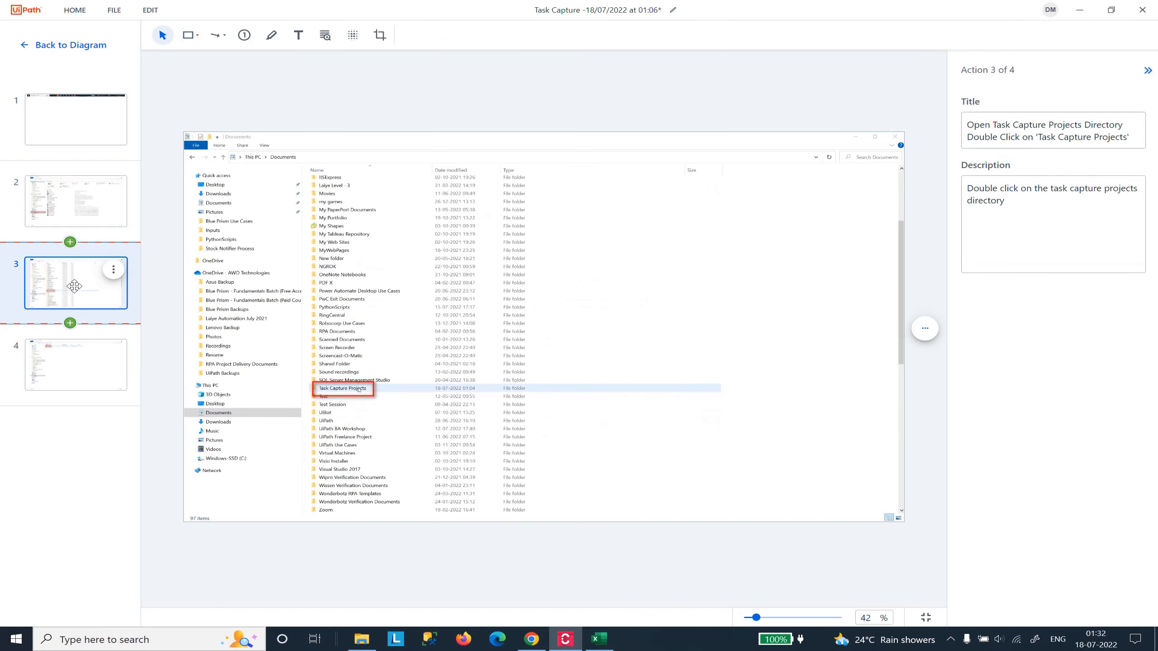
pyautogui.click(343, 395)
pyautogui.moveTo(374, 389); pyautogui.dragTo(733, 387)
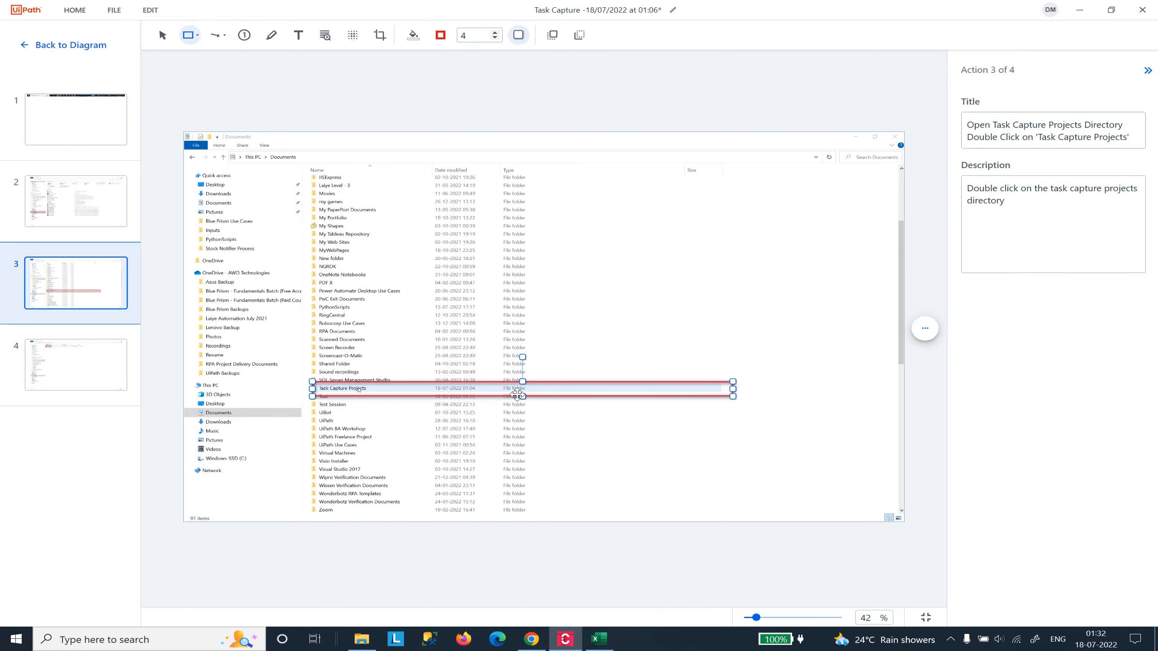
pyautogui.moveTo(521, 395); pyautogui.dragTo(521, 392)
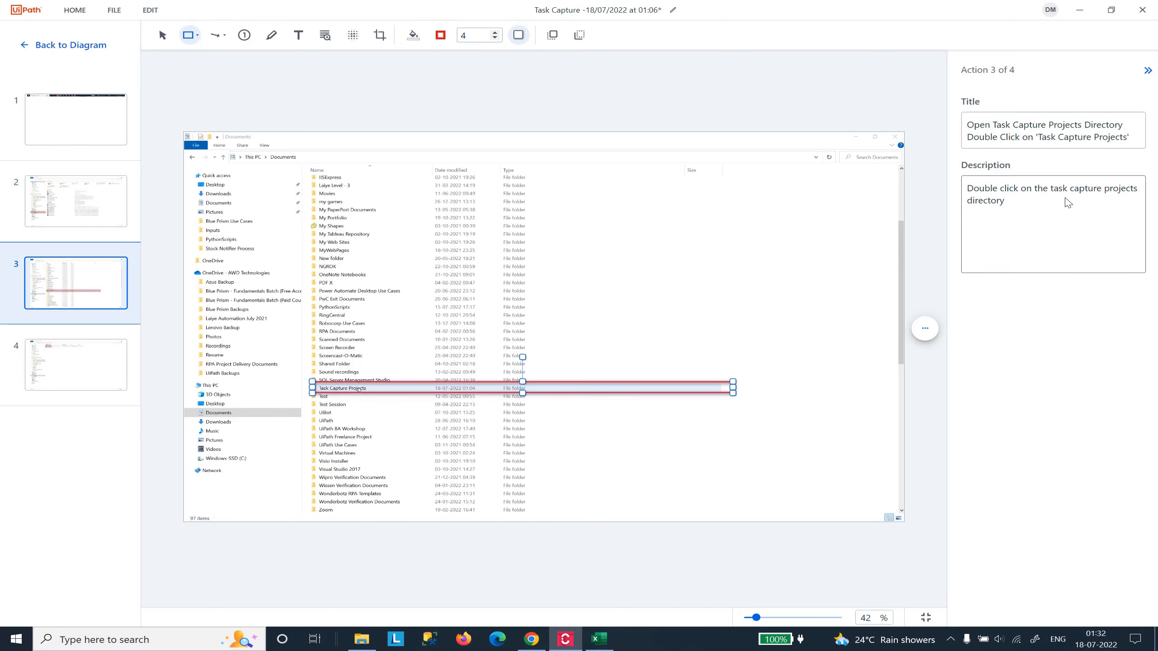
pyautogui.click(1053, 137)
pyautogui.moveTo(1131, 140); pyautogui.dragTo(943, 142)
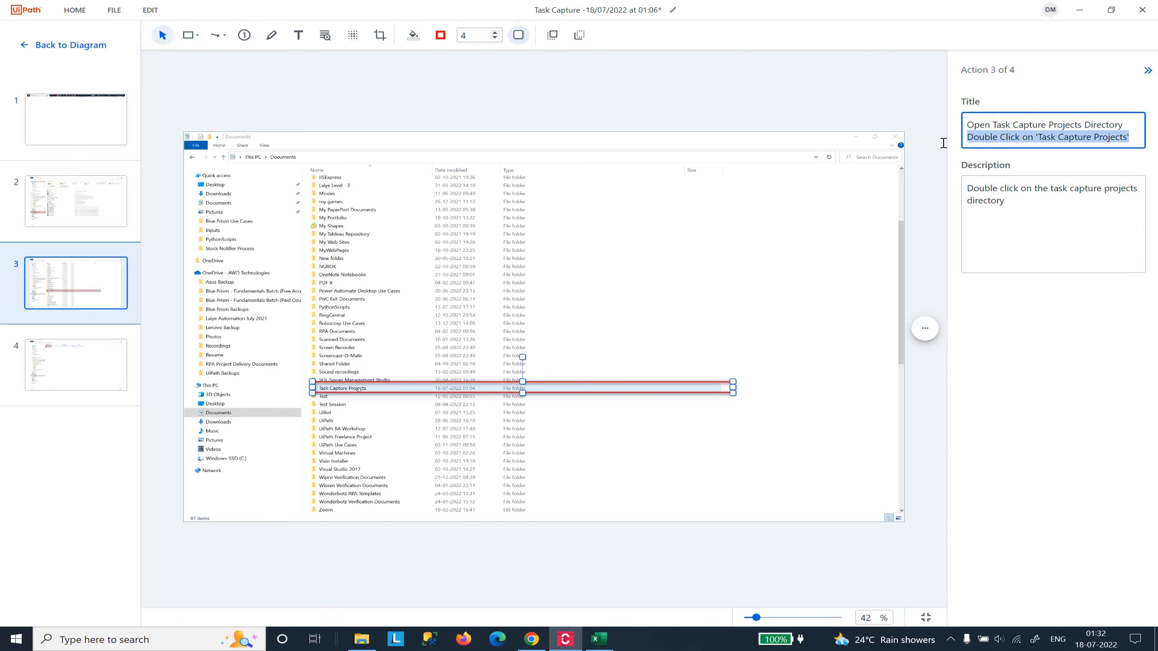
pyautogui.press('BackSpace')
pyautogui.click(972, 173)
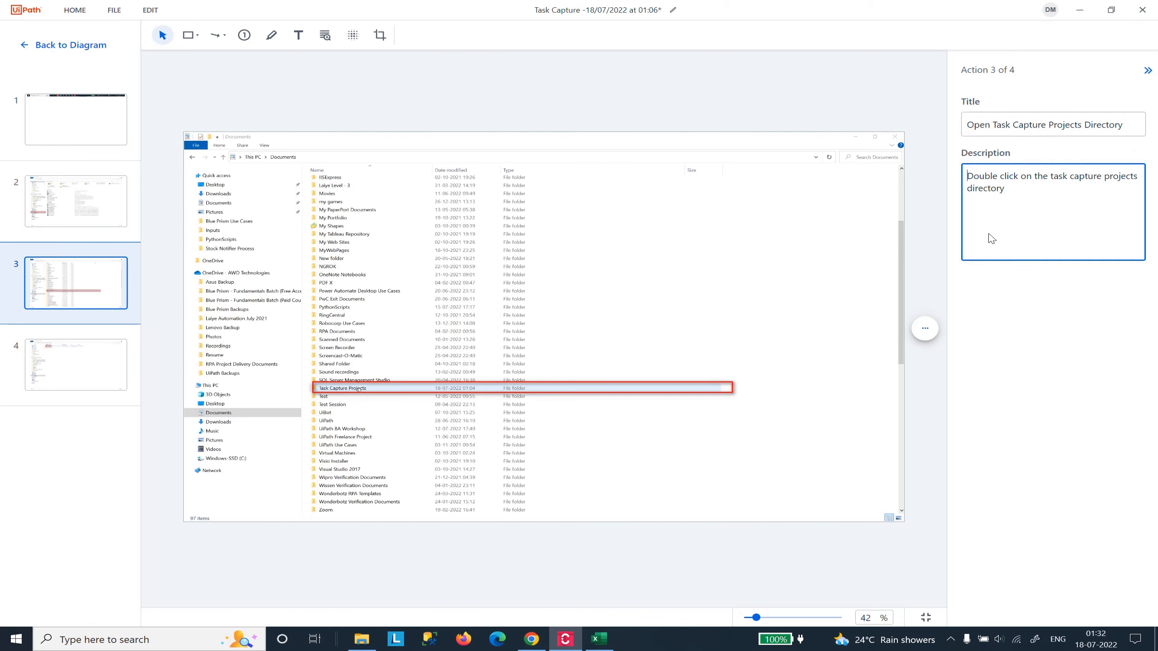
# Remove the "Double Click on '3 challenge'" title line from the fourth action and extend its red highlight box across the challenge file row.
pyautogui.click(87, 370)
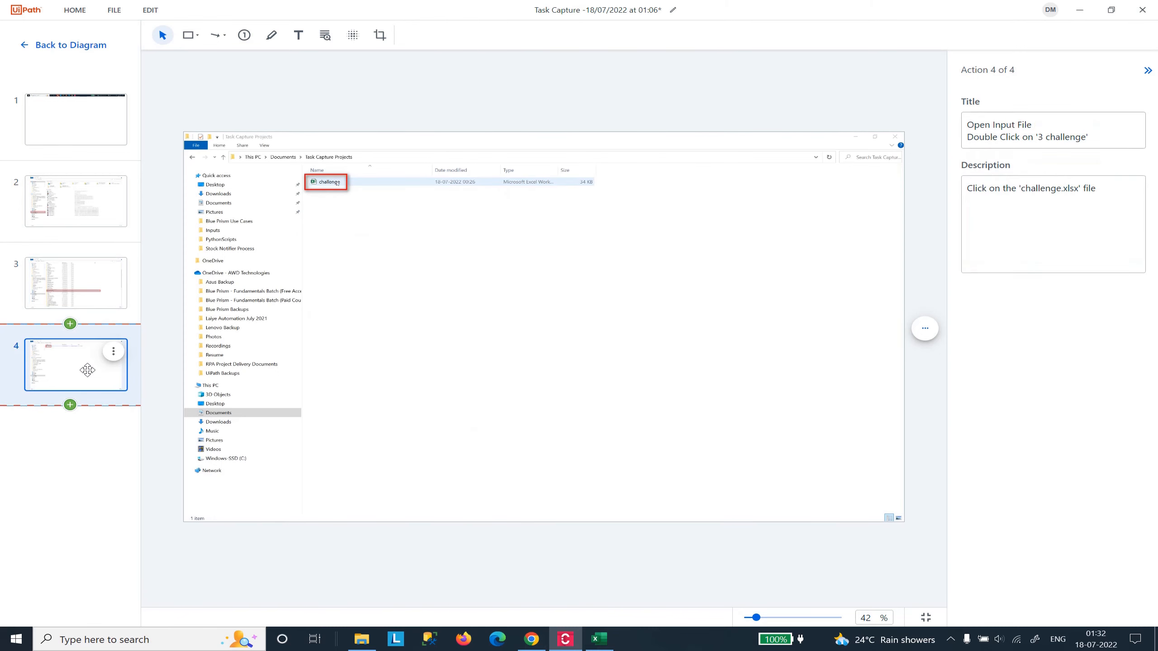
pyautogui.click(1099, 142)
pyautogui.moveTo(1098, 140); pyautogui.dragTo(954, 154)
pyautogui.press('BackSpace')
pyautogui.press('BackSpace')
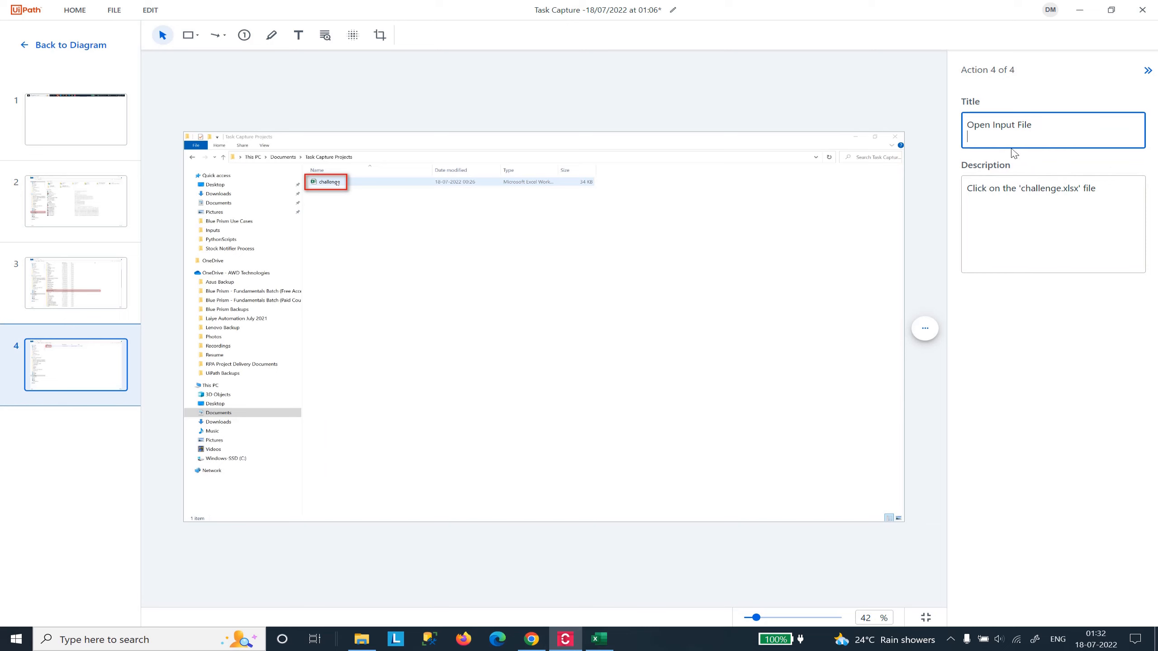
pyautogui.click(327, 189)
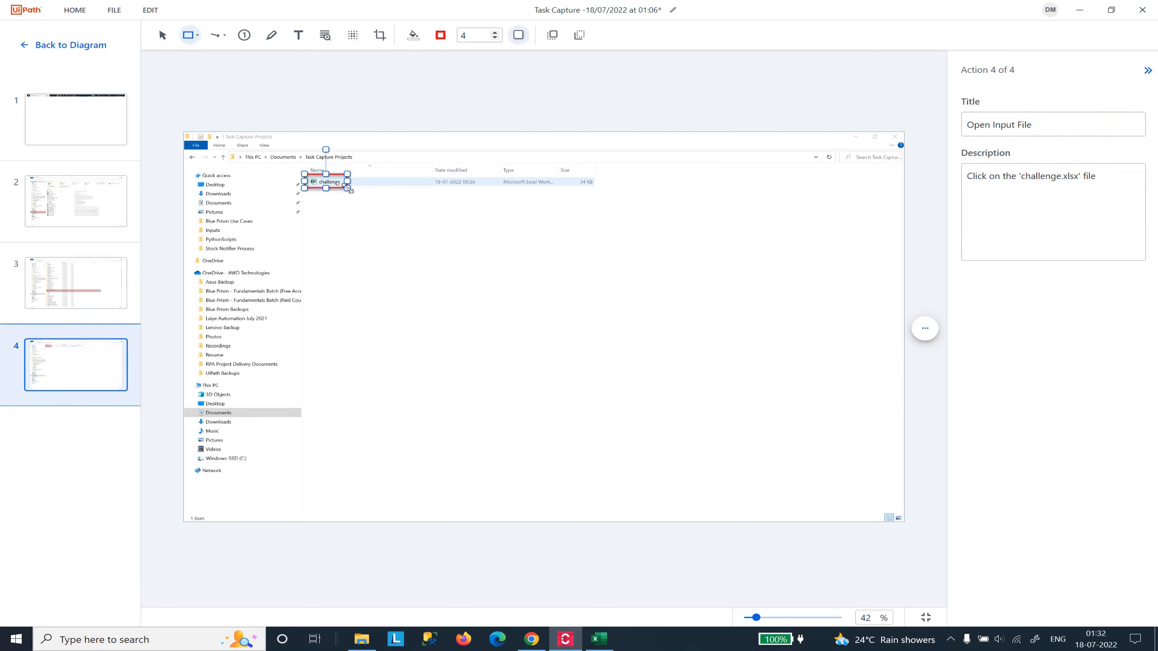
pyautogui.moveTo(348, 181); pyautogui.dragTo(597, 181)
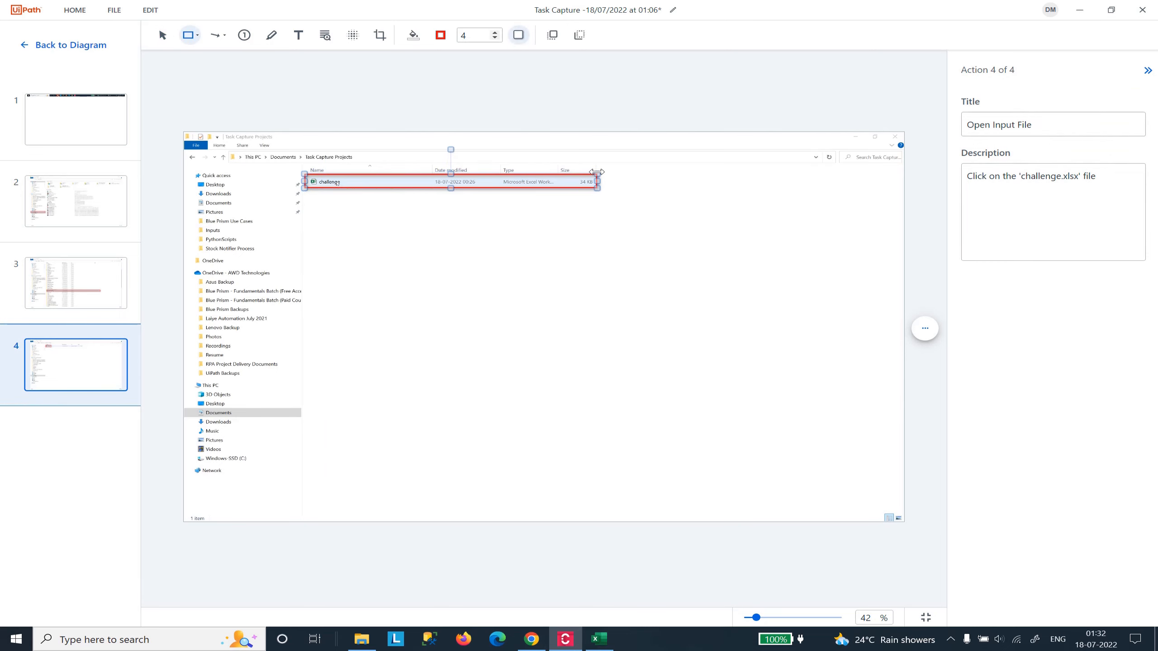
pyautogui.moveTo(450, 188); pyautogui.dragTo(452, 188)
pyautogui.click(482, 219)
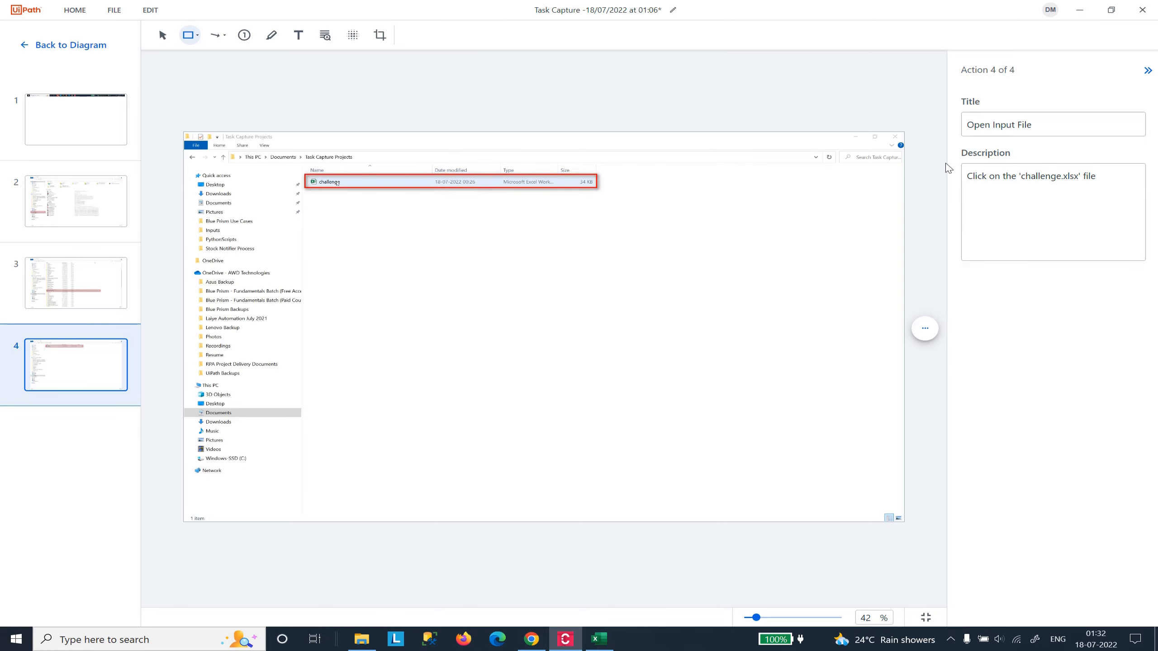
# Review the screenshots, titles and descriptions of the four captured actions and return to the diagram.
pyautogui.click(57, 288)
pyautogui.click(105, 203)
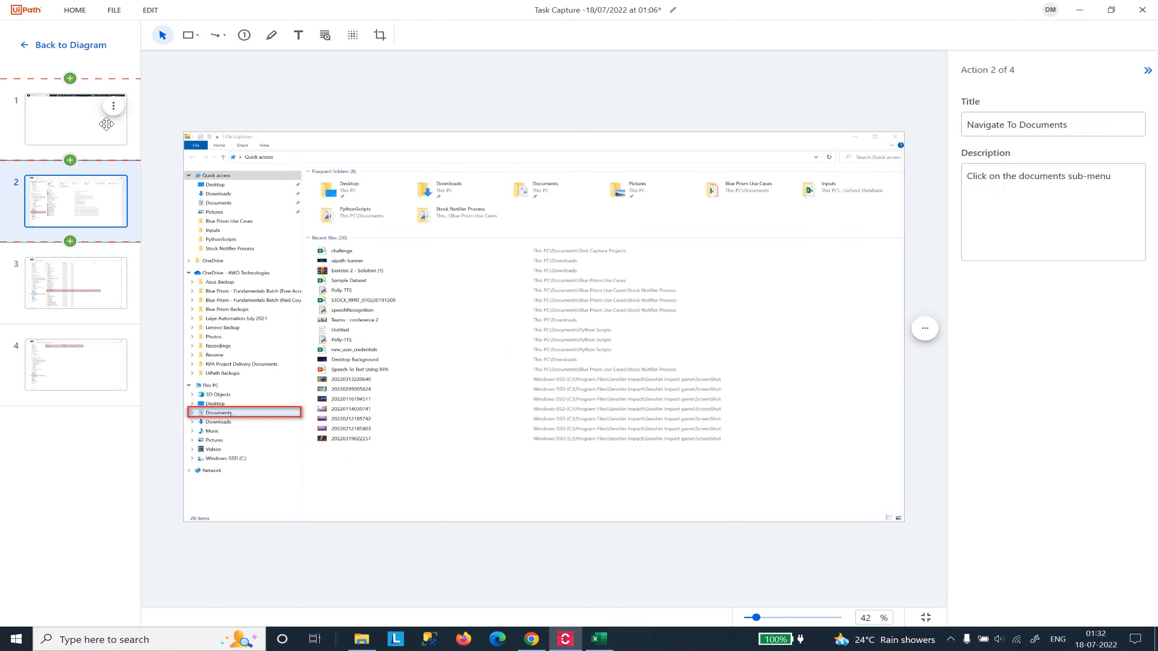
pyautogui.click(106, 124)
pyautogui.click(94, 201)
pyautogui.click(94, 283)
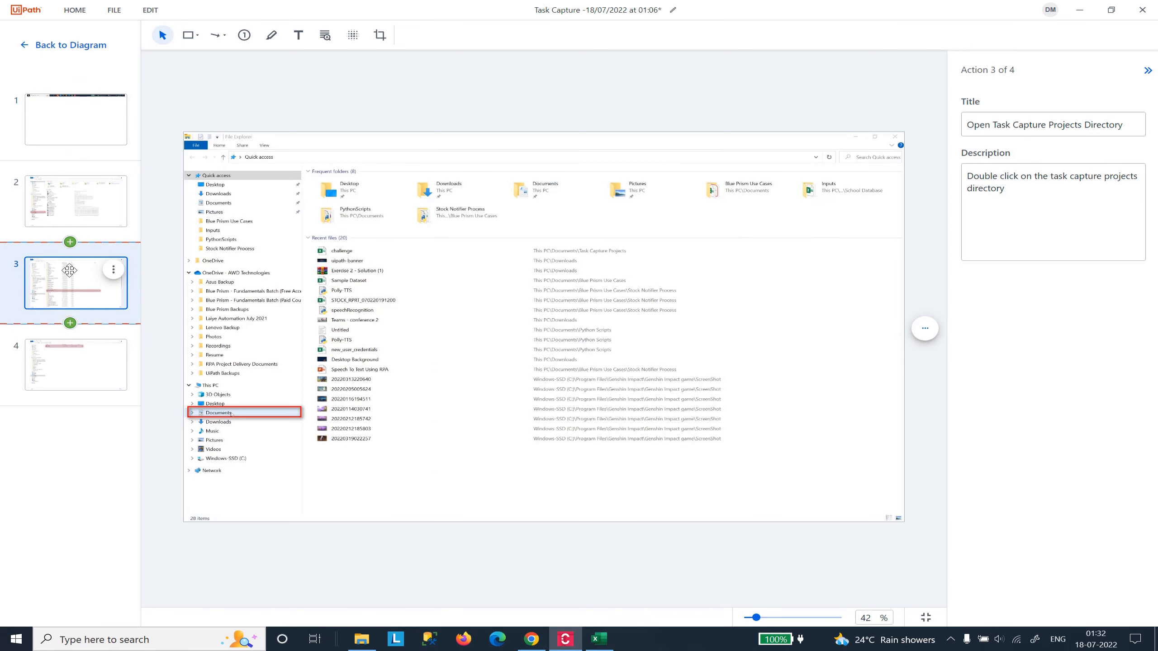
pyautogui.click(72, 352)
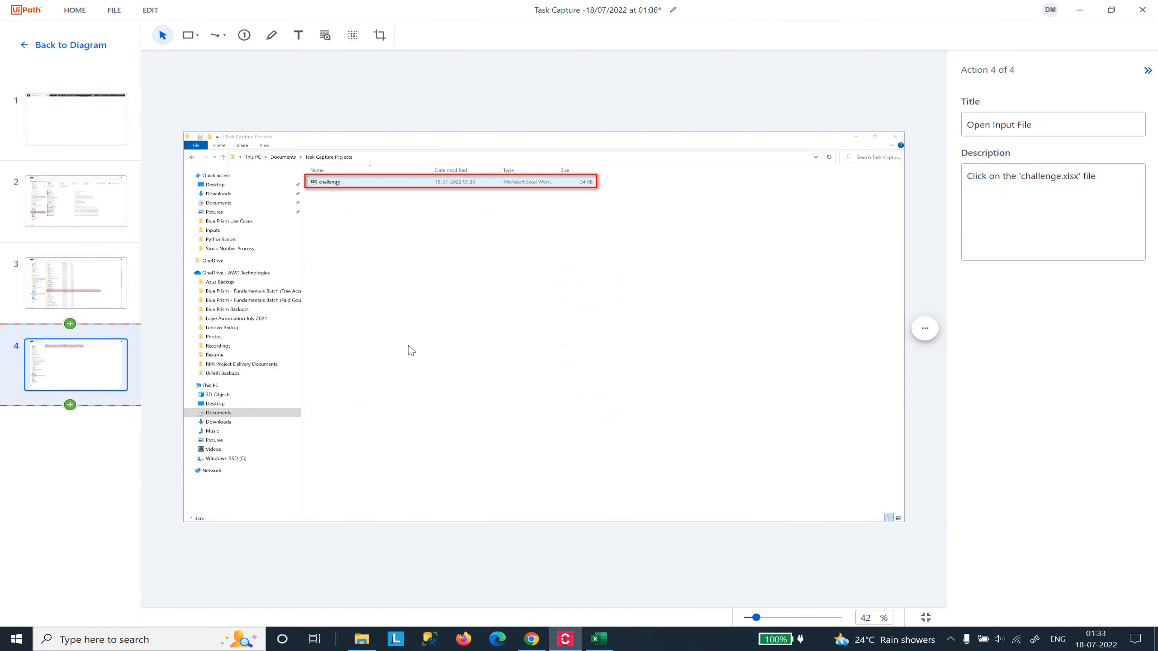
pyautogui.click(41, 46)
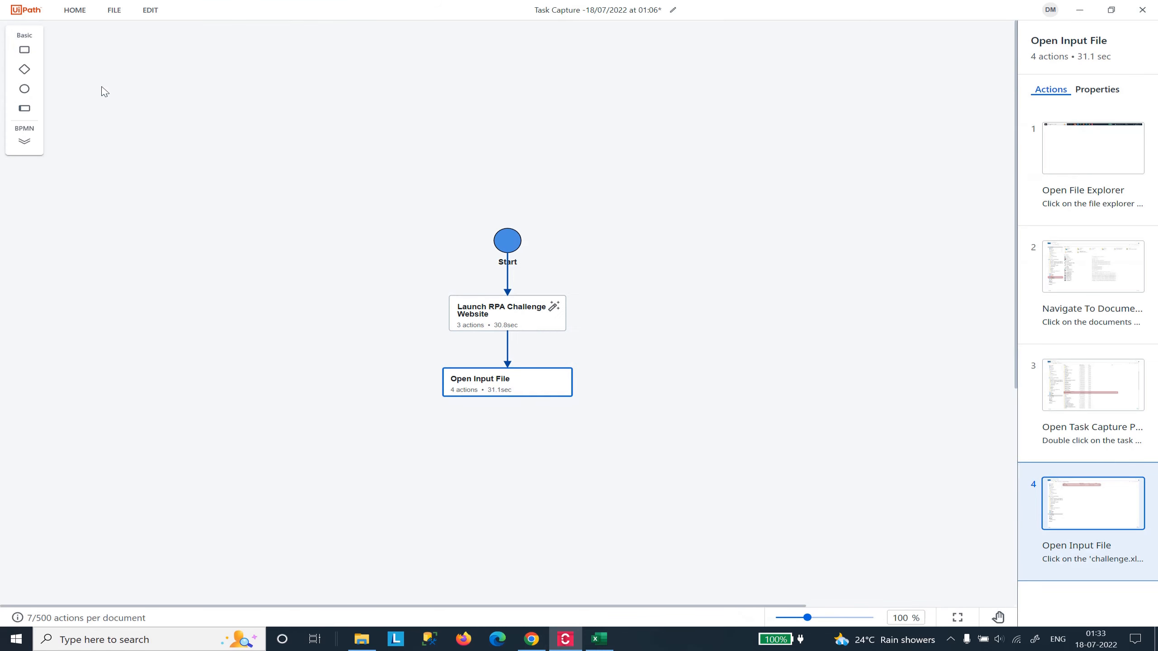
# Move the whole flow, from Start to Open Input File, to the upper-left area of the diagram canvas.
pyautogui.click(501, 383)
pyautogui.moveTo(702, 428); pyautogui.dragTo(310, 148)
pyautogui.moveTo(499, 311); pyautogui.dragTo(228, 140)
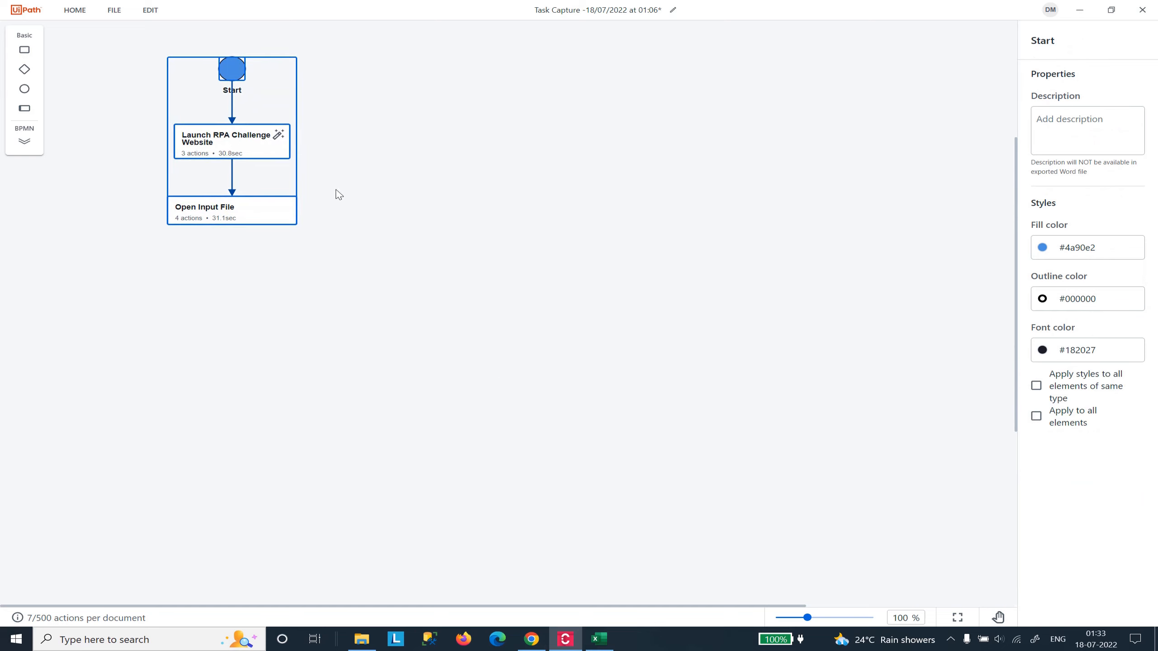
pyautogui.click(433, 222)
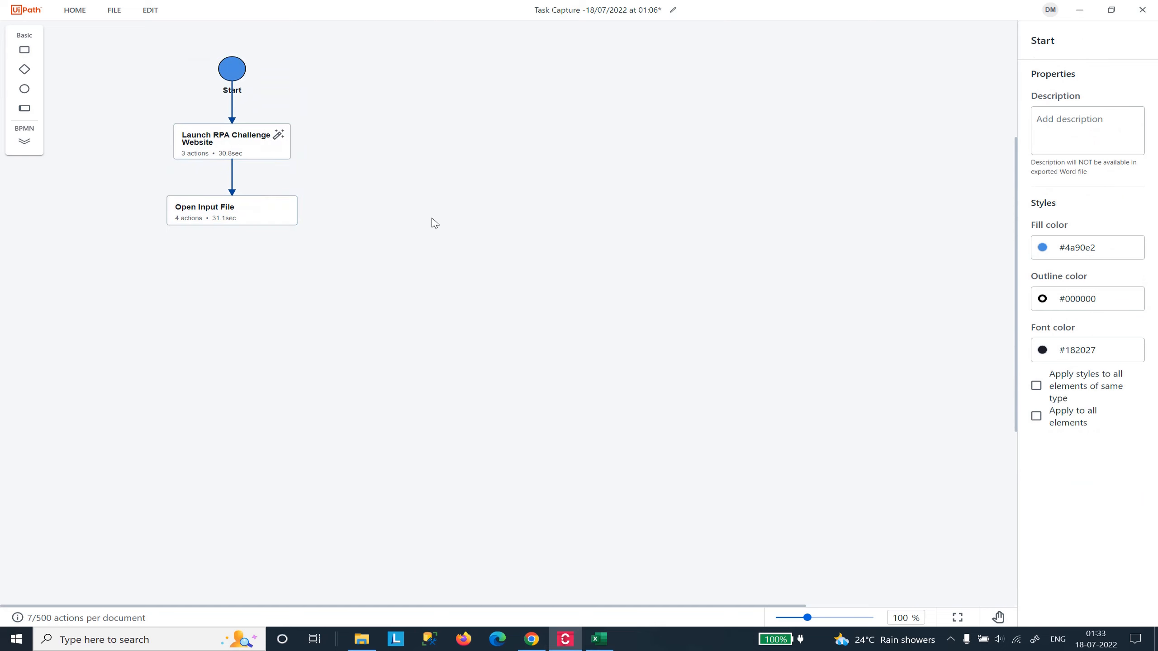
# Add a decision shape and place it centred directly below the Open Input File sequence.
pyautogui.click(248, 219)
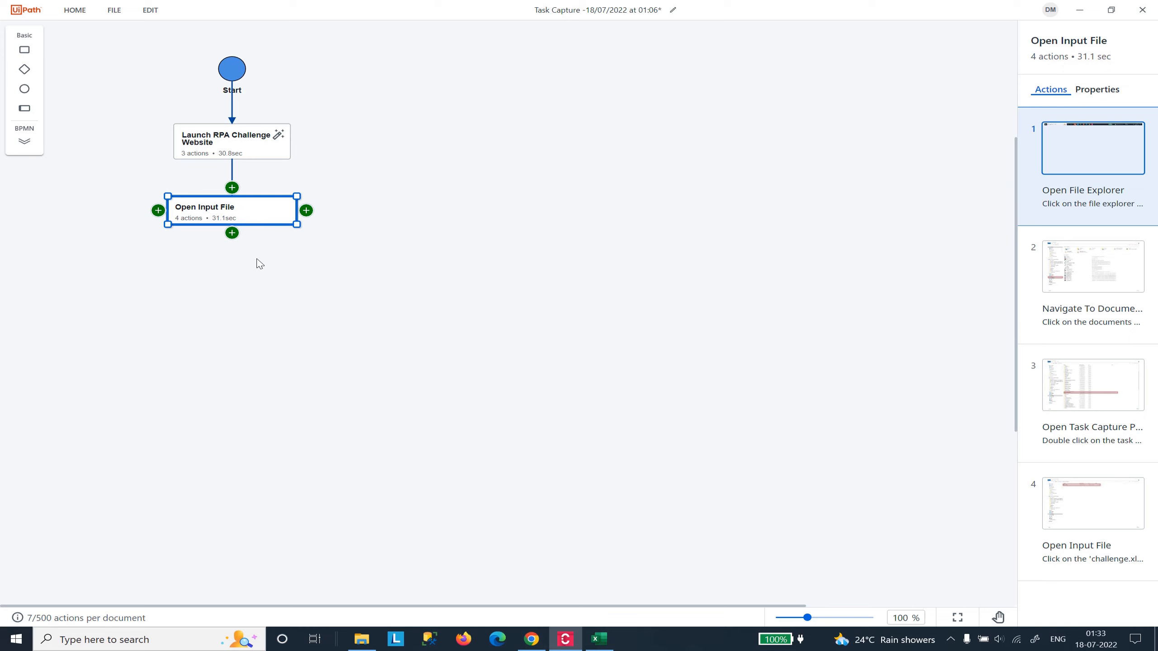
pyautogui.click(23, 69)
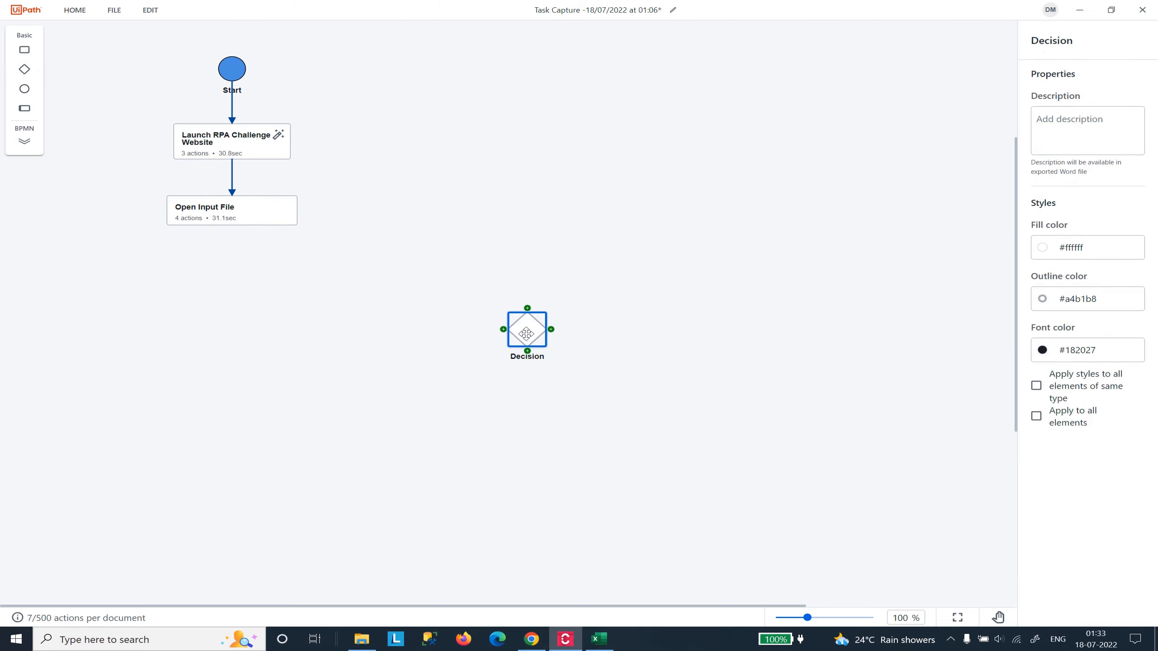
pyautogui.moveTo(534, 339); pyautogui.dragTo(225, 278)
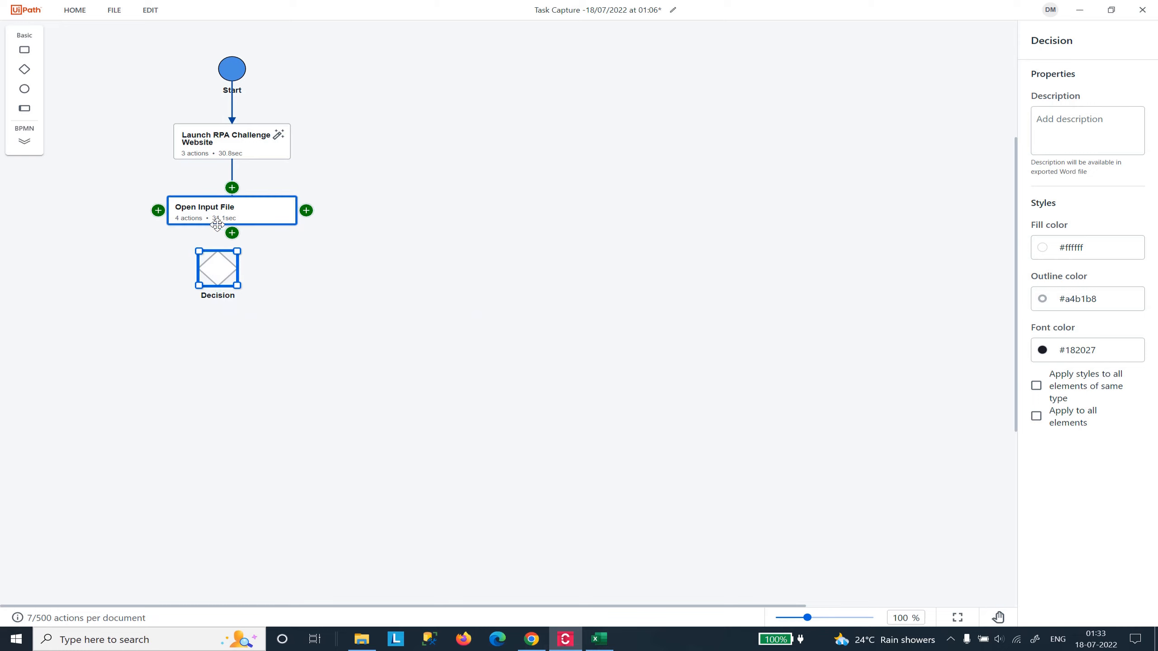
pyautogui.moveTo(219, 268); pyautogui.dragTo(233, 270)
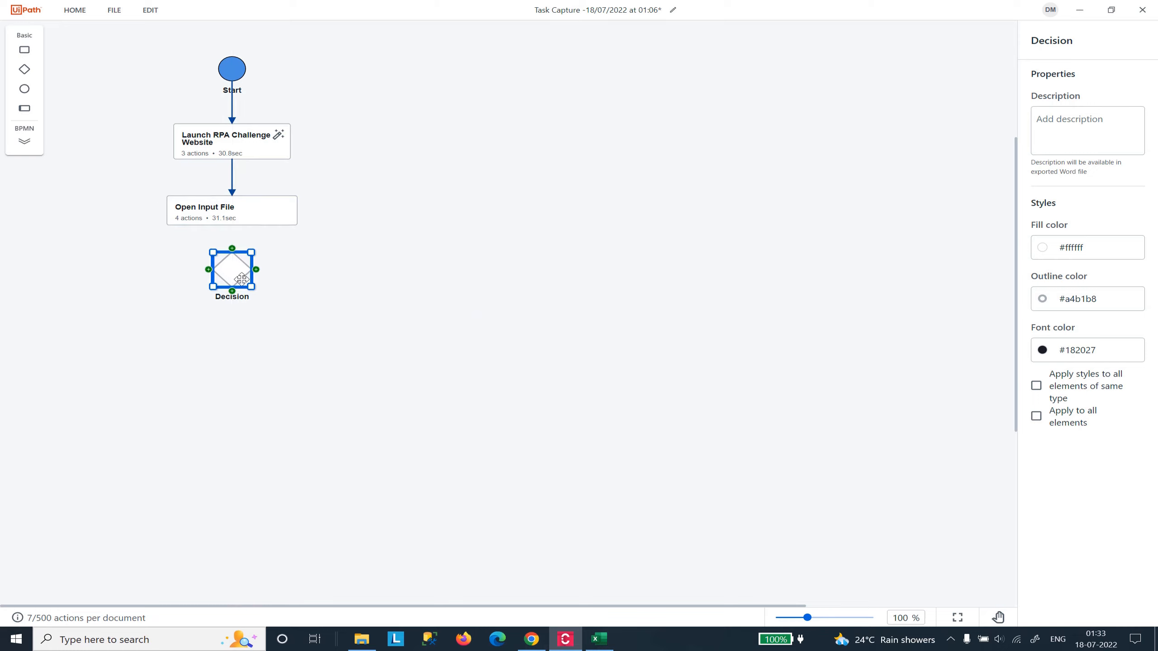
# Title the decision "Is Input File Blank?" and set its outline colour to orange (#f5a623).
pyautogui.moveTo(1122, 24)
pyautogui.click(1139, 42)
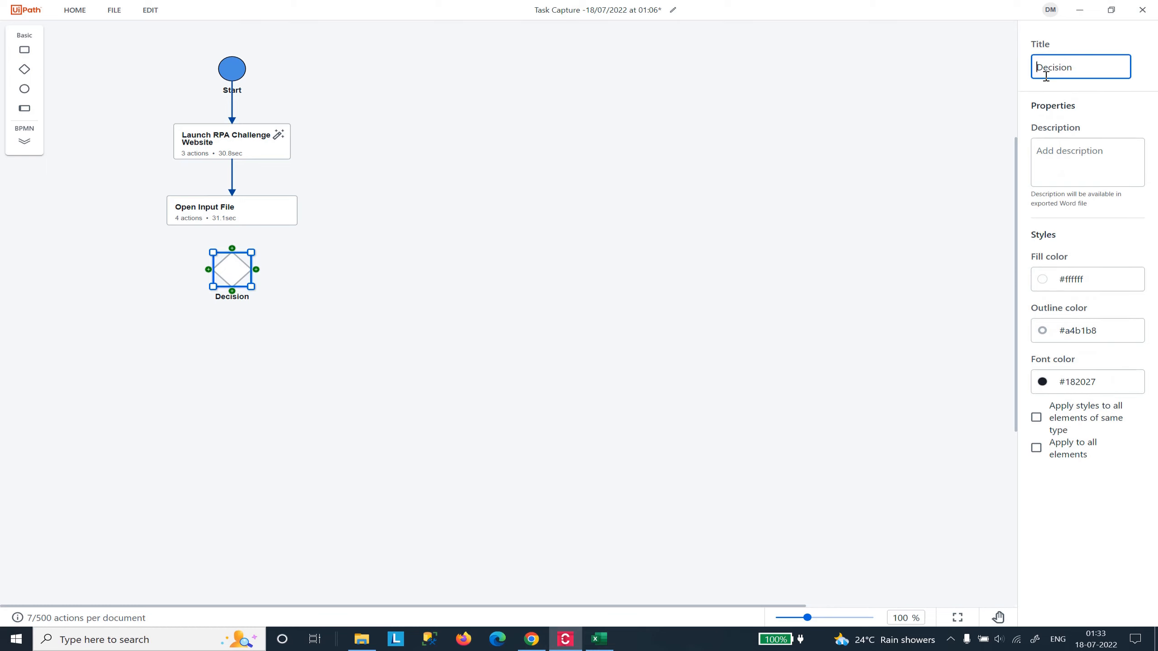
pyautogui.write('Is Input File')
pyautogui.press('Delete')
pyautogui.press('Delete')
pyautogui.press('Delete')
pyautogui.press('Delete')
pyautogui.press('Delete')
pyautogui.press('Delete')
pyautogui.press('Delete')
pyautogui.press('Delete')
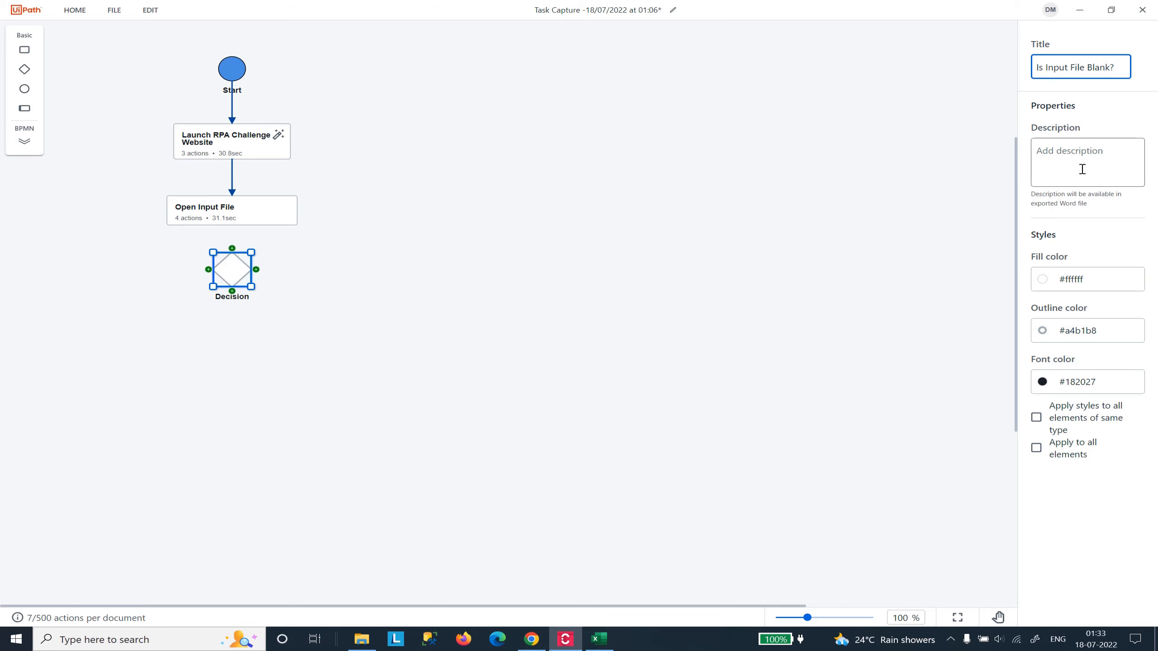
pyautogui.click(1077, 228)
pyautogui.click(1077, 306)
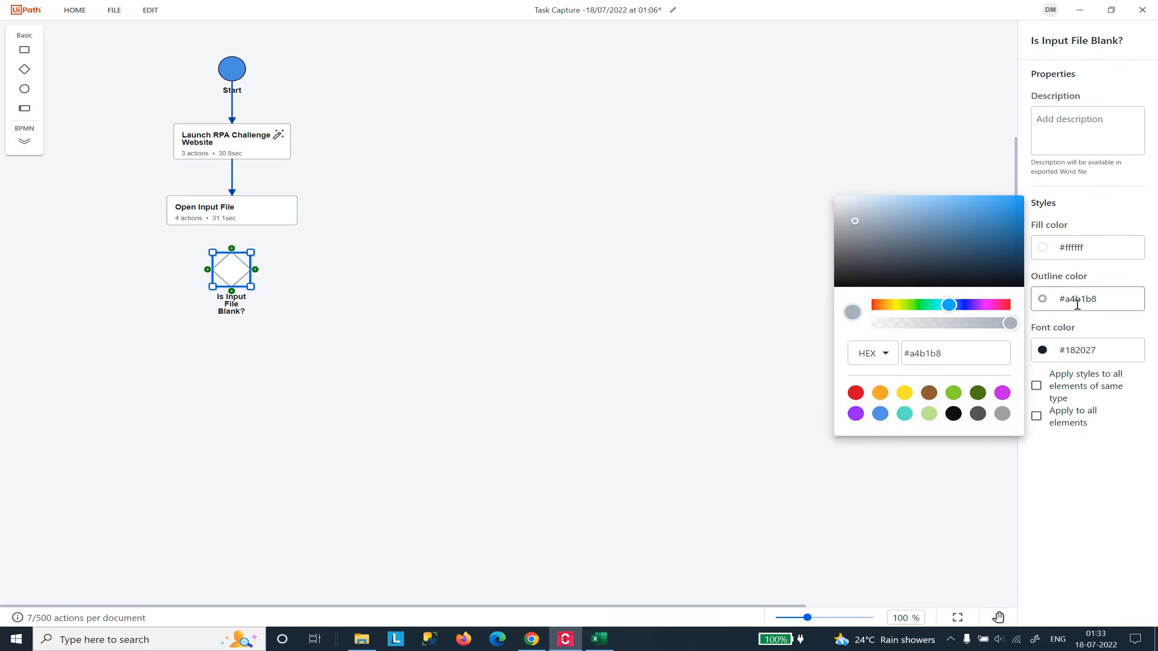
pyautogui.click(880, 393)
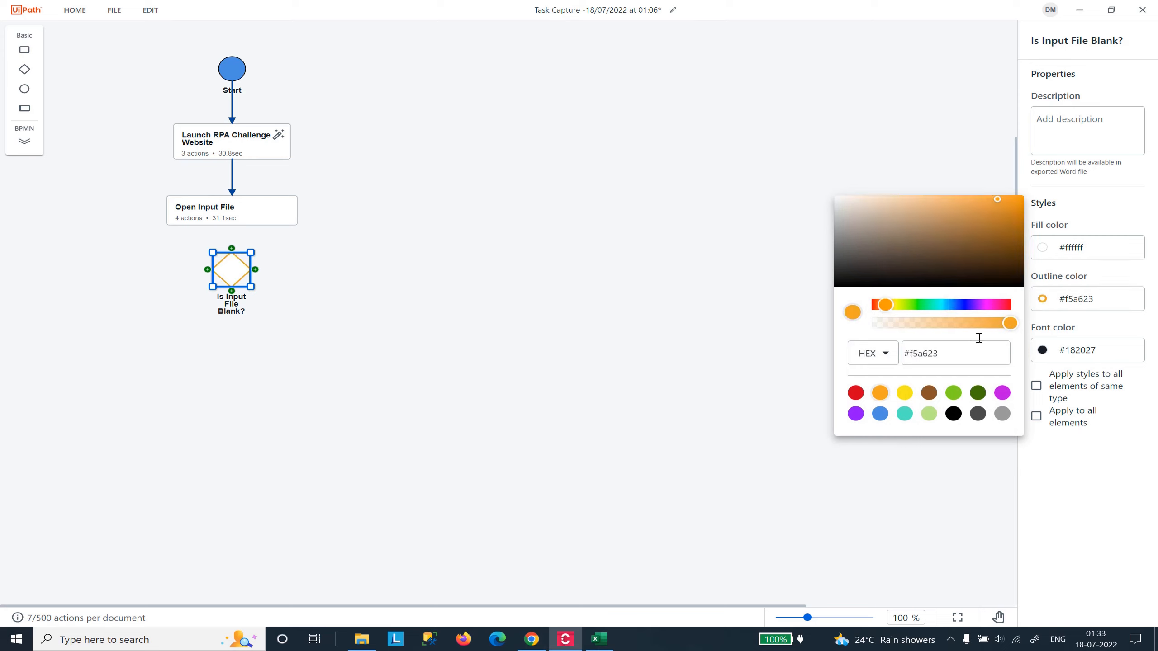
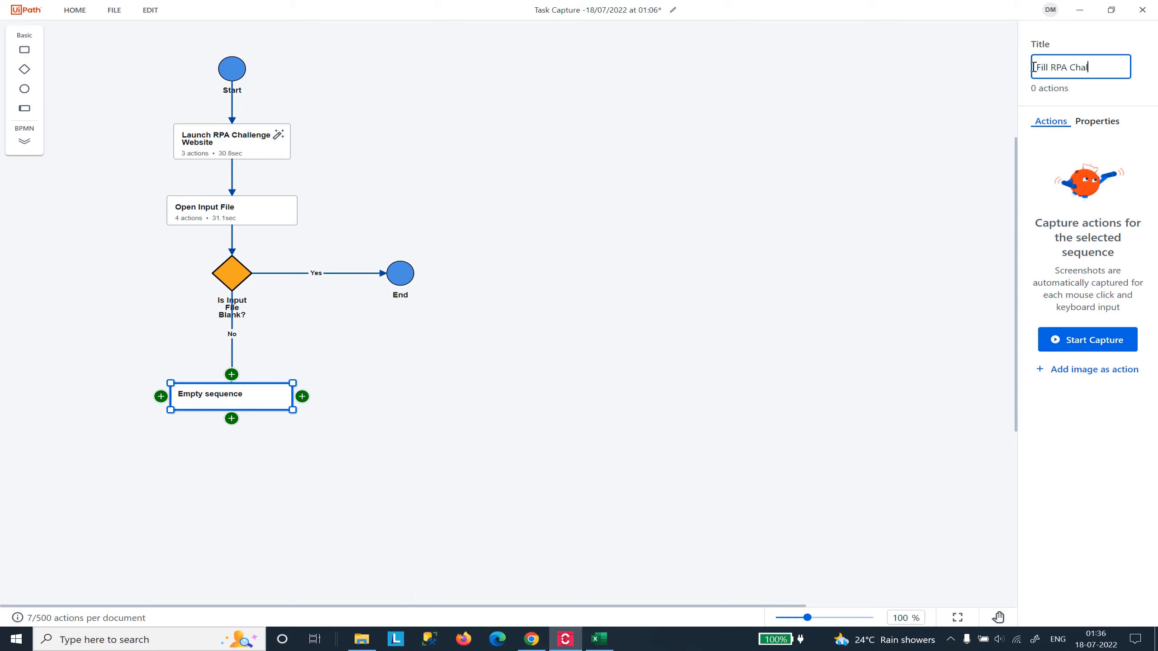
# Title the empty sequence on the decision's No branch "Fill RPA Challenge Form".
pyautogui.write('orm')
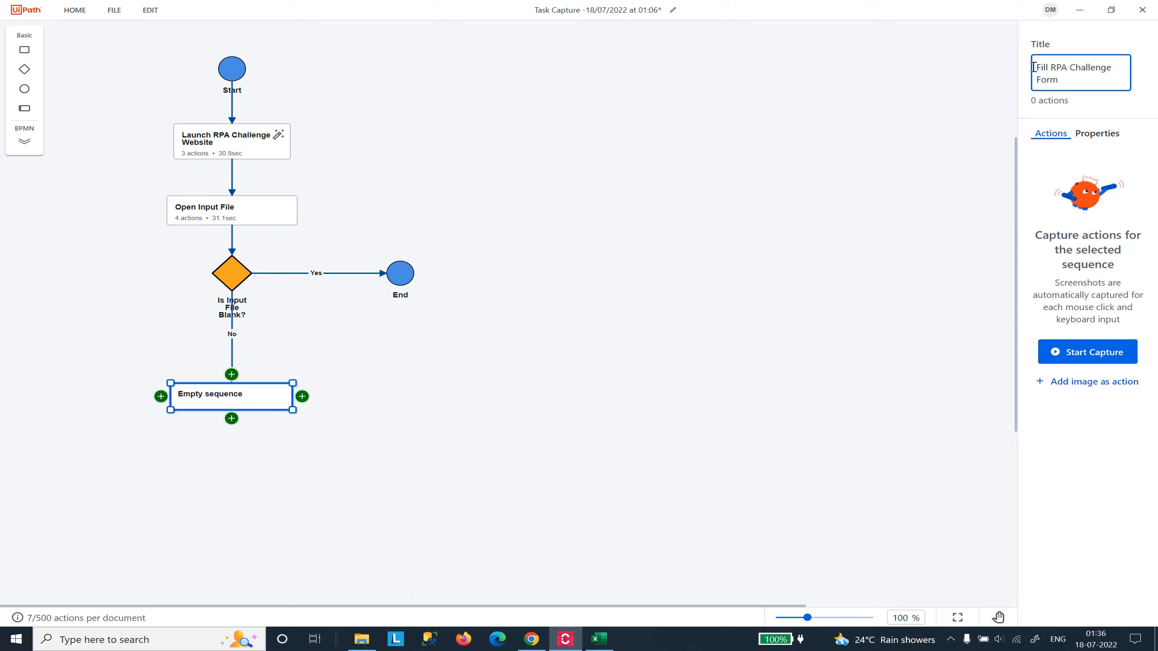
pyautogui.press('Return')
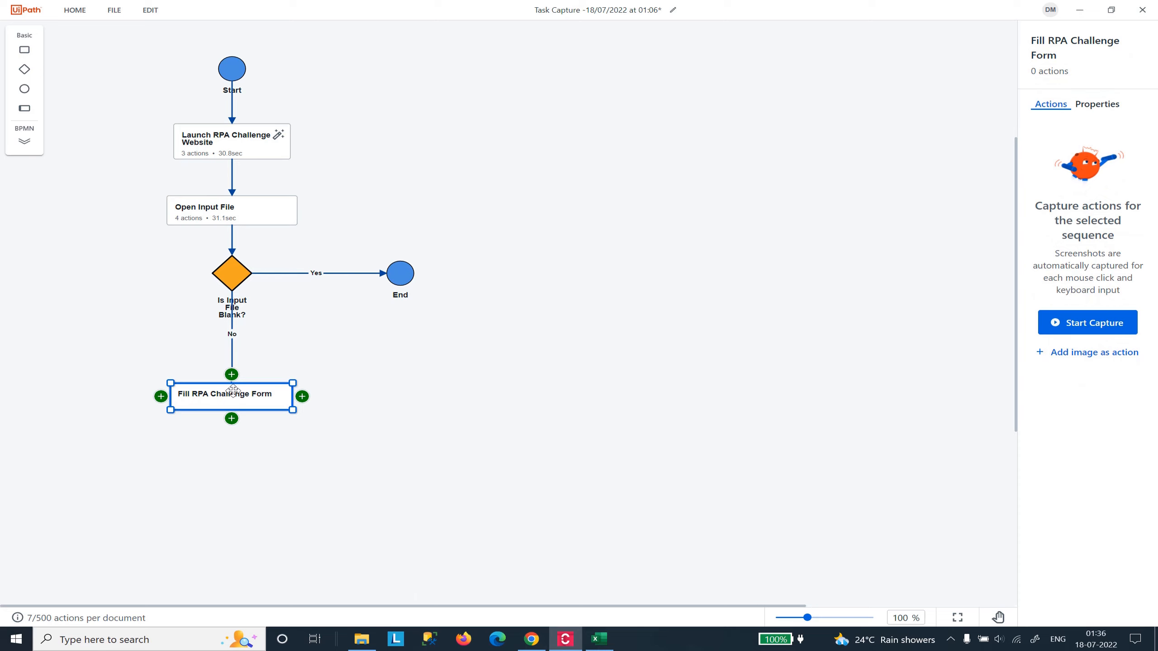
# Place the Fill RPA Challenge Form sequence to the lower left of the decision and attach the No connector to its top edge.
pyautogui.moveTo(244, 404); pyautogui.dragTo(126, 432)
pyautogui.click(185, 379)
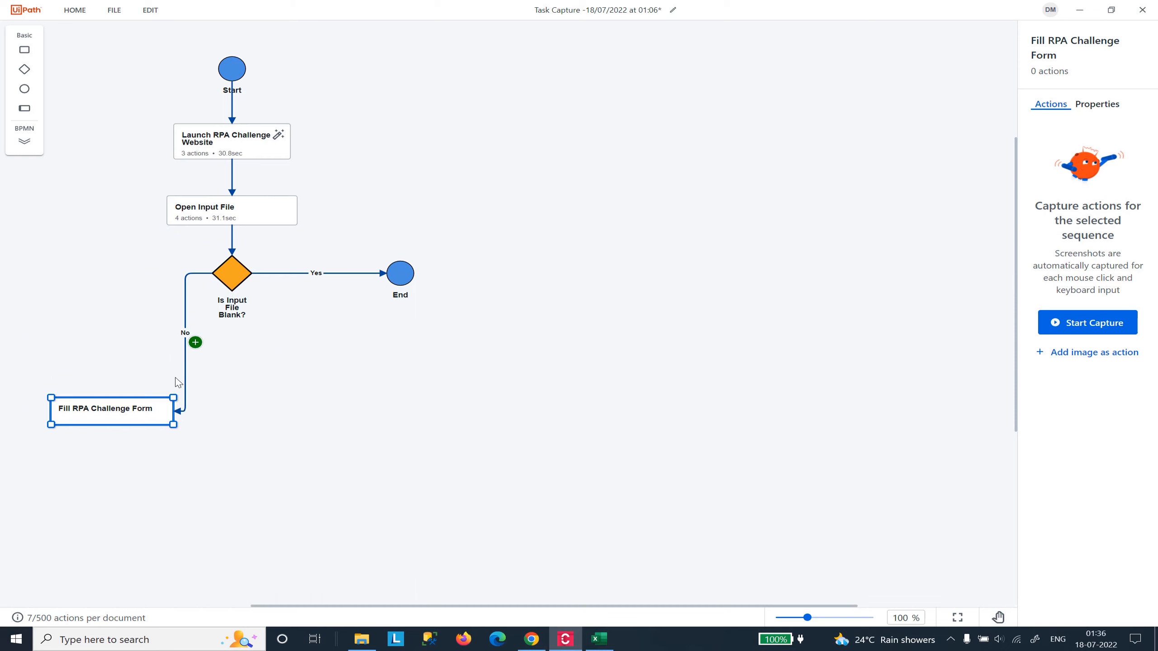
pyautogui.moveTo(179, 410); pyautogui.dragTo(117, 399)
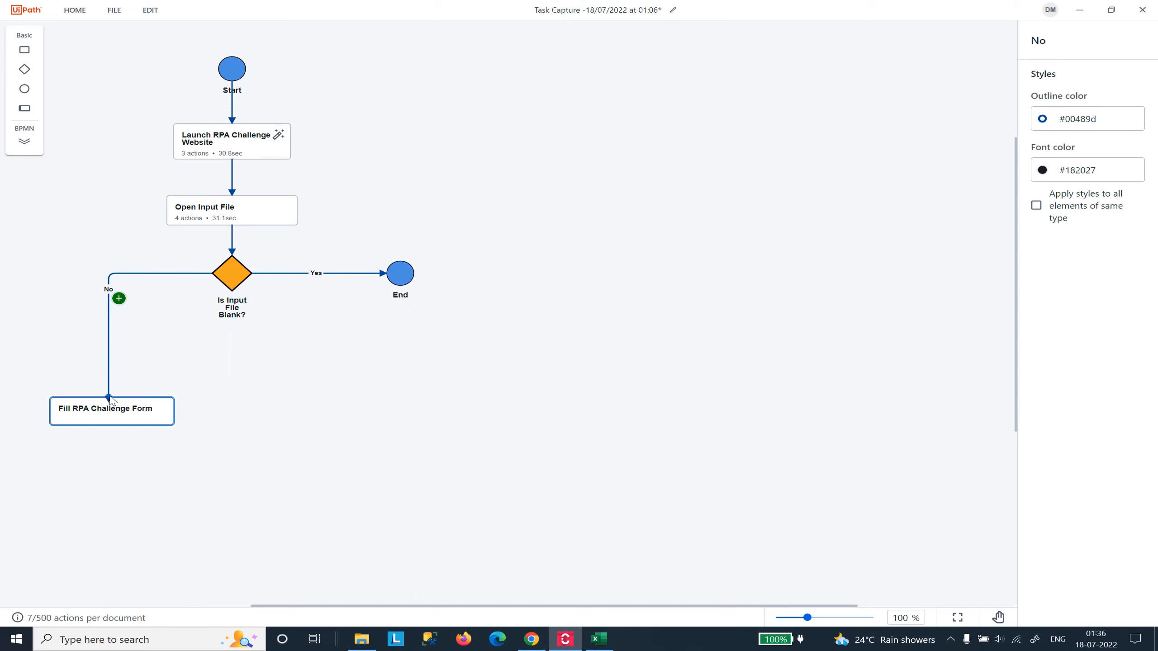
# Lower the Fill RPA Challenge Form sequence and reroute the No connector from the decision's left corner straight down to its top edge.
pyautogui.click(132, 415)
pyautogui.moveTo(132, 416); pyautogui.dragTo(133, 422)
pyautogui.click(277, 440)
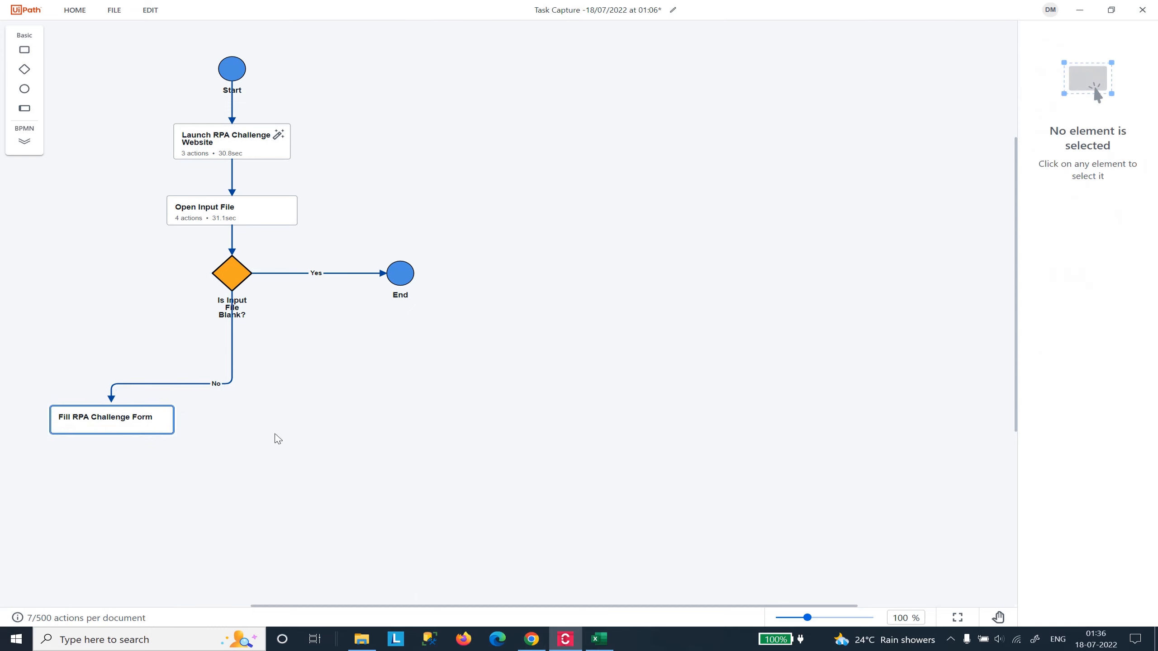
pyautogui.click(186, 387)
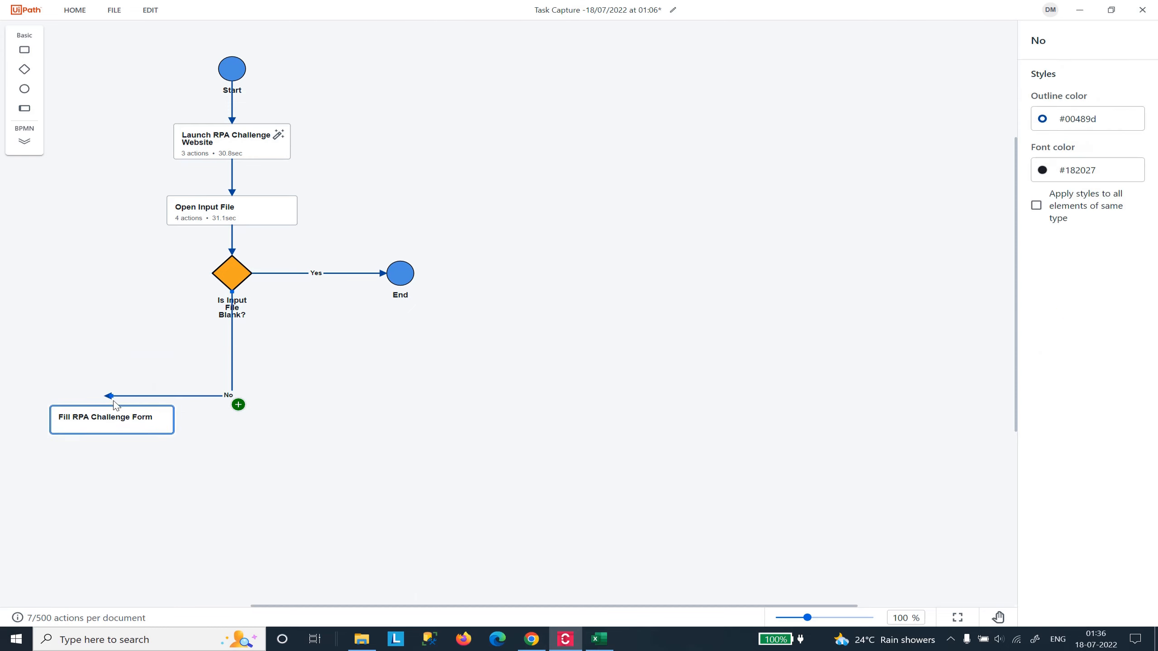
pyautogui.moveTo(111, 394); pyautogui.dragTo(153, 442)
pyautogui.click(204, 396)
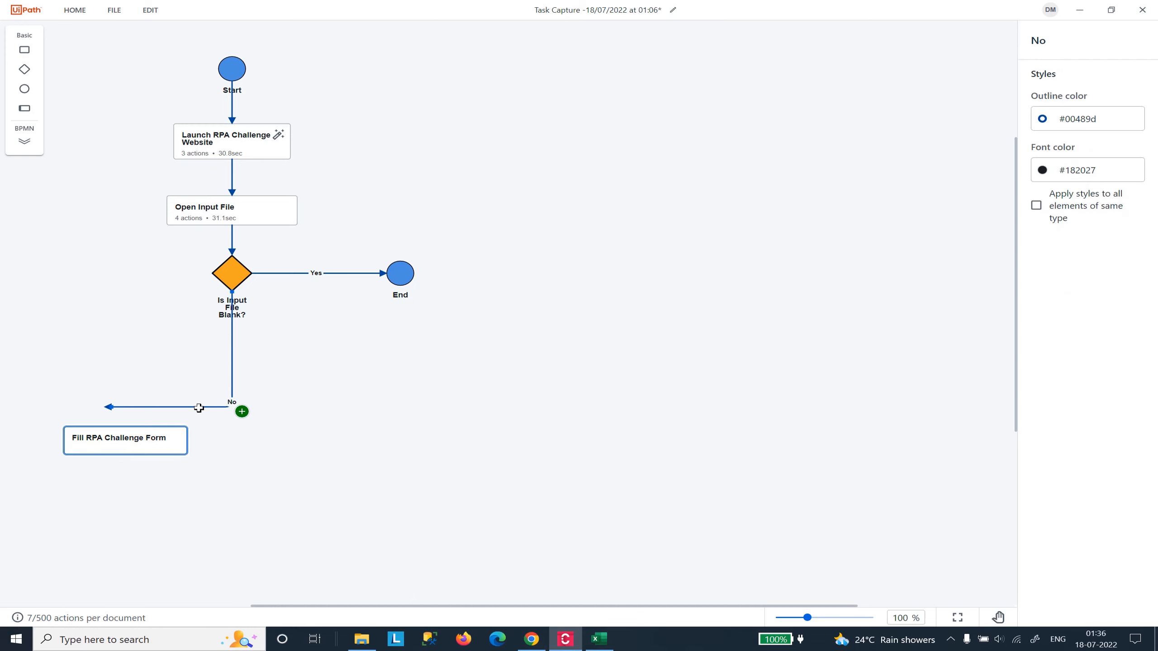
pyautogui.click(212, 397)
pyautogui.click(205, 408)
pyautogui.moveTo(212, 408); pyautogui.dragTo(199, 407)
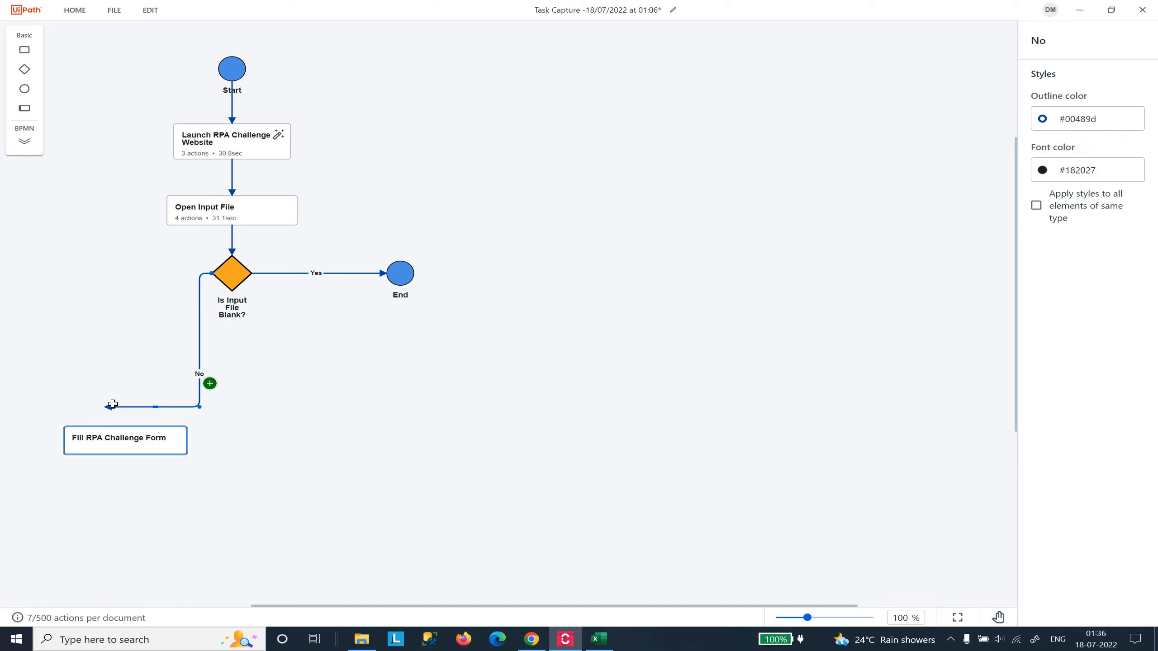
pyautogui.moveTo(113, 414); pyautogui.dragTo(128, 431)
pyautogui.moveTo(201, 412); pyautogui.dragTo(125, 406)
pyautogui.click(278, 428)
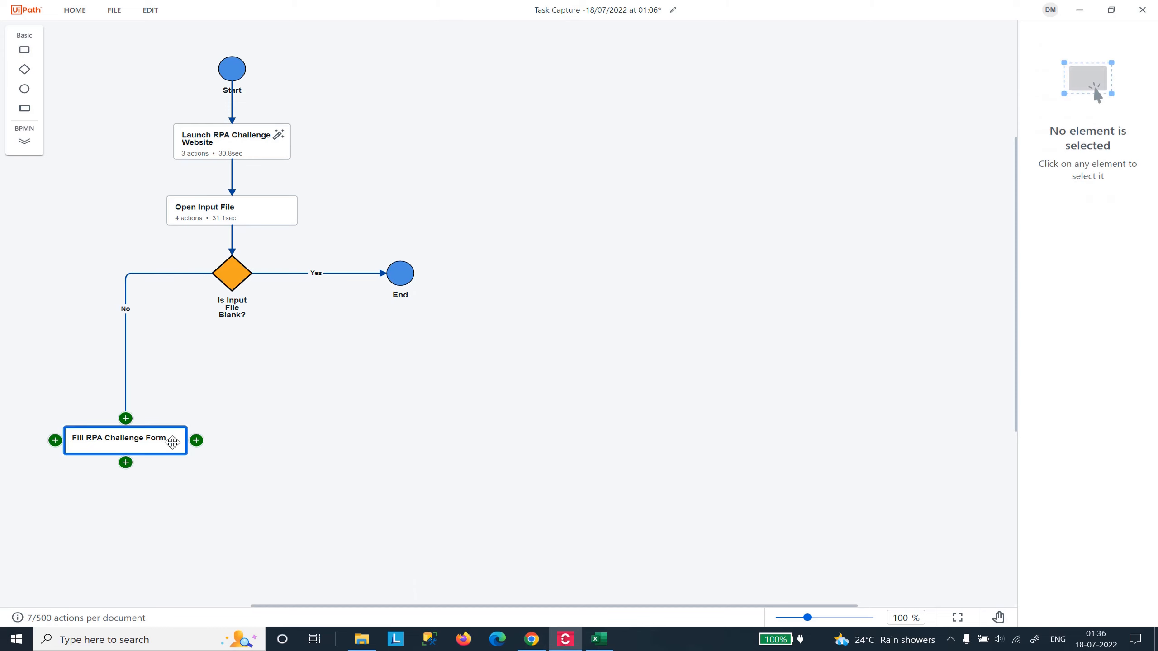
# Move the Fill RPA Challenge Form sequence closer to the decision and reroute the No connector around the left into its top edge.
pyautogui.moveTo(154, 442); pyautogui.dragTo(124, 372)
pyautogui.click(173, 335)
pyautogui.click(172, 330)
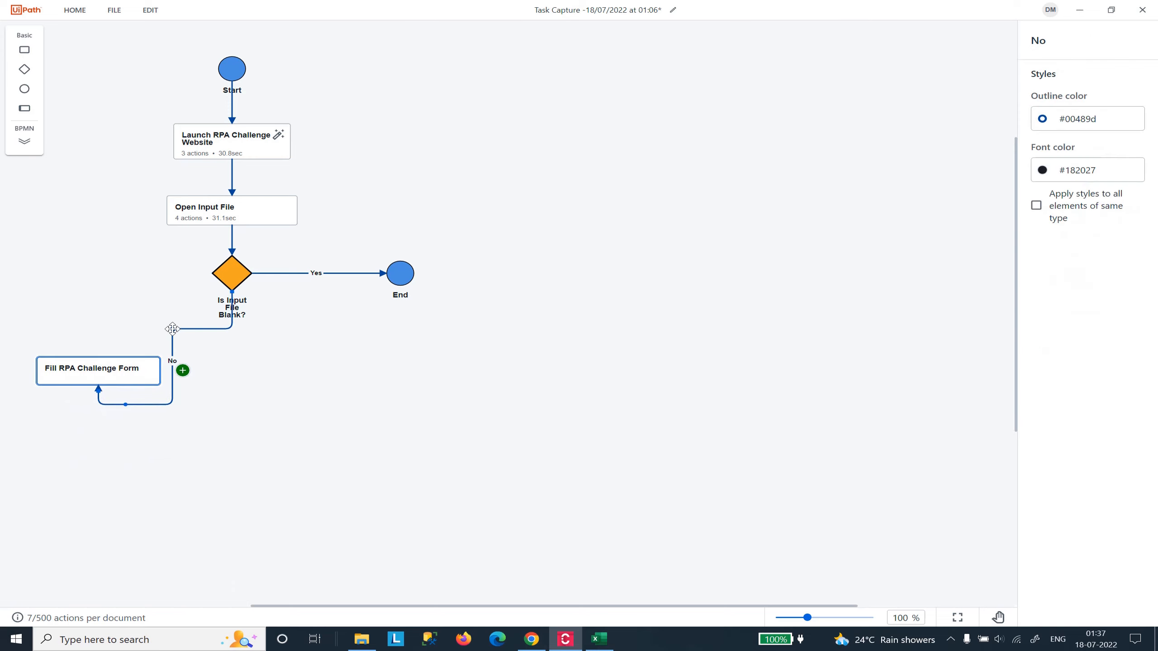
pyautogui.moveTo(173, 329); pyautogui.dragTo(81, 273)
pyautogui.moveTo(125, 417)
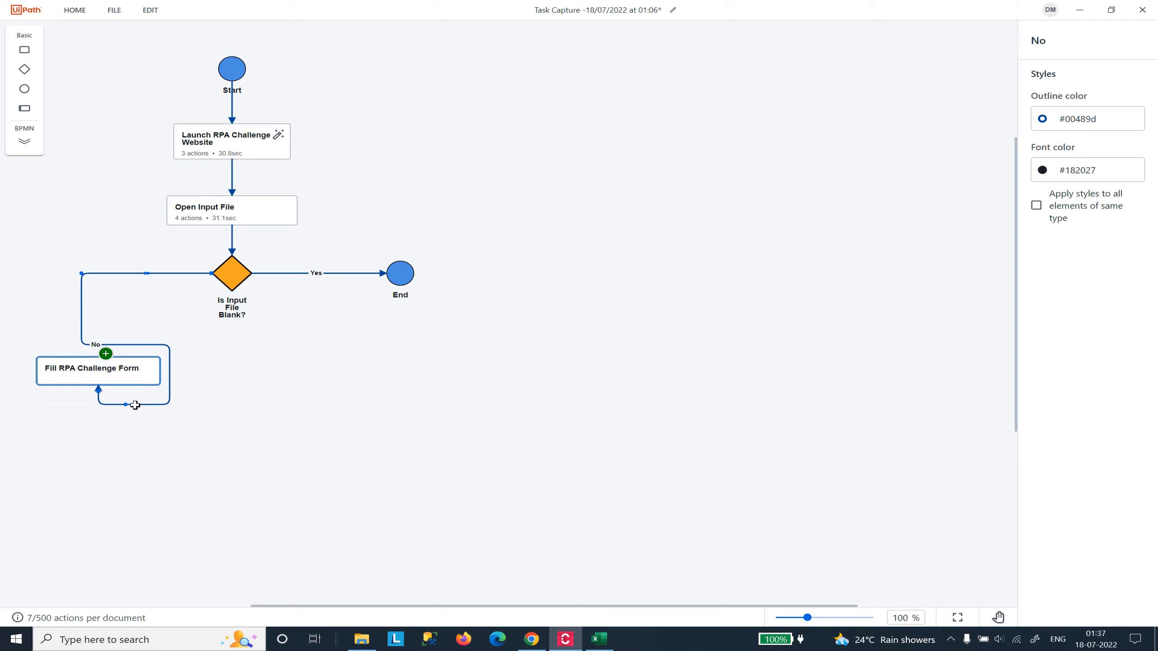
pyautogui.moveTo(128, 406); pyautogui.dragTo(125, 311)
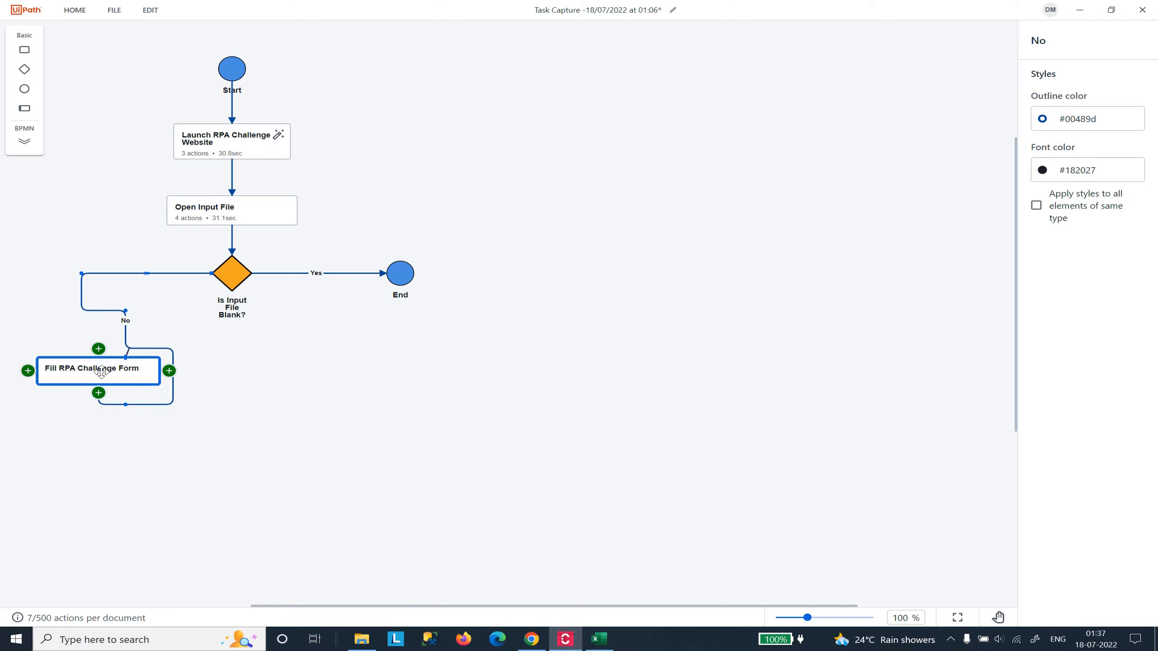
pyautogui.moveTo(128, 405); pyautogui.dragTo(88, 312)
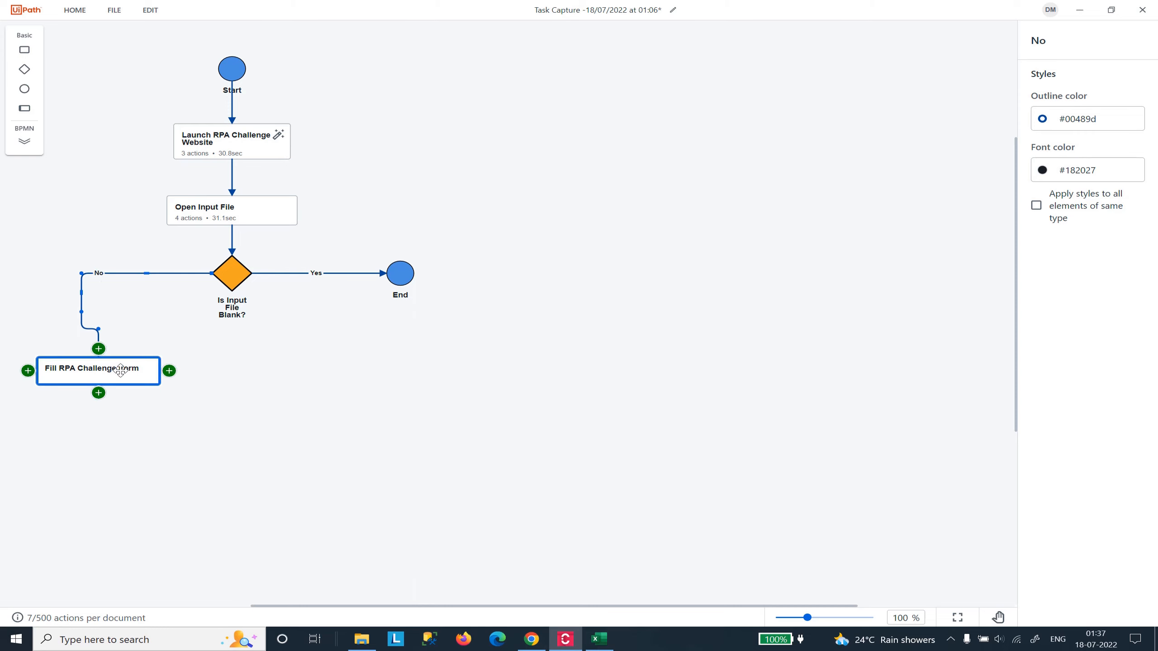
# Shift the Fill RPA Challenge Form sequence slightly down and left, and straighten the lower bend of its No connector.
pyautogui.moveTo(121, 372)
pyautogui.mouseDown()
pyautogui.moveTo(134, 373)
pyautogui.moveTo(100, 381)
pyautogui.moveTo(113, 388)
pyautogui.mouseUp()
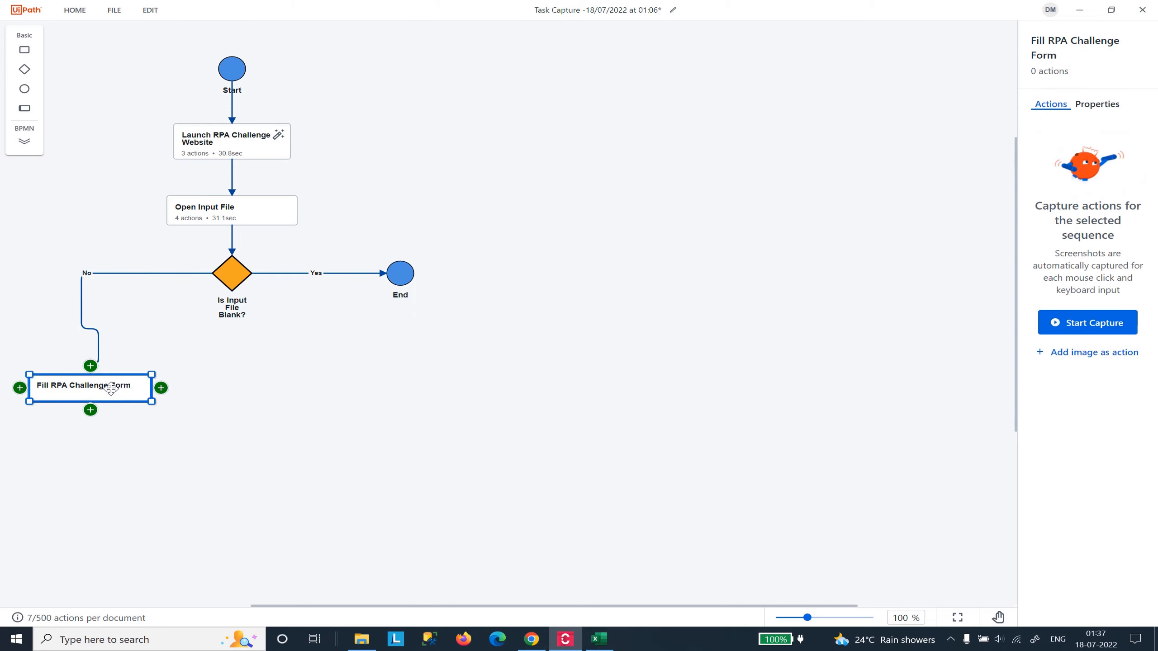
pyautogui.click(98, 349)
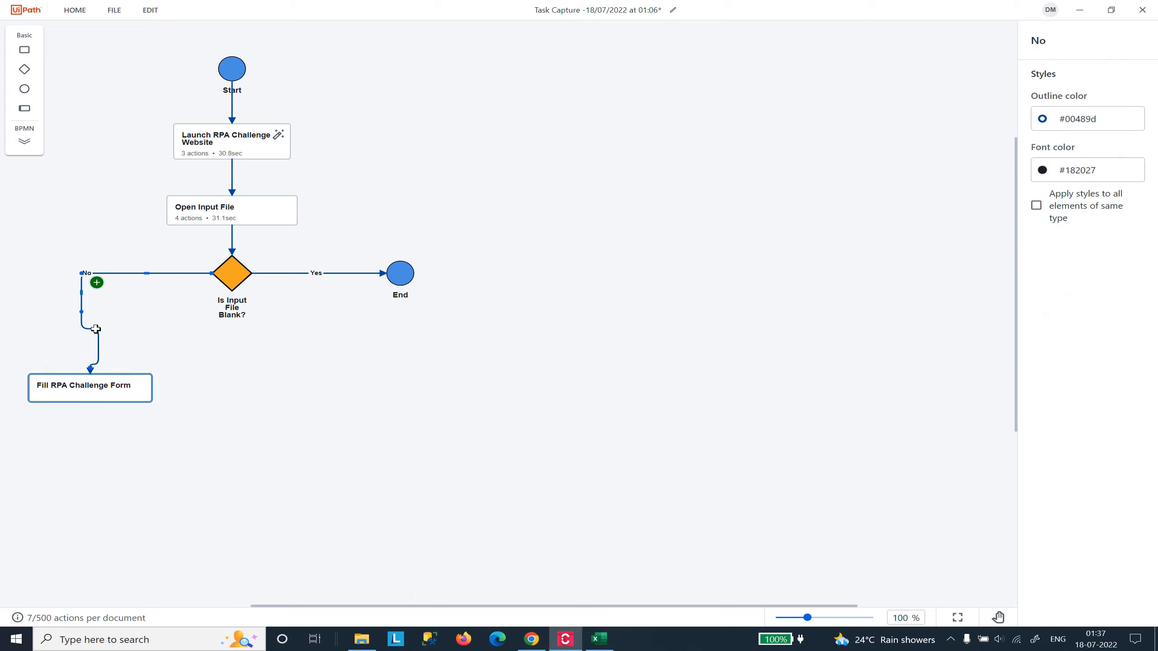
pyautogui.moveTo(95, 329); pyautogui.dragTo(84, 335)
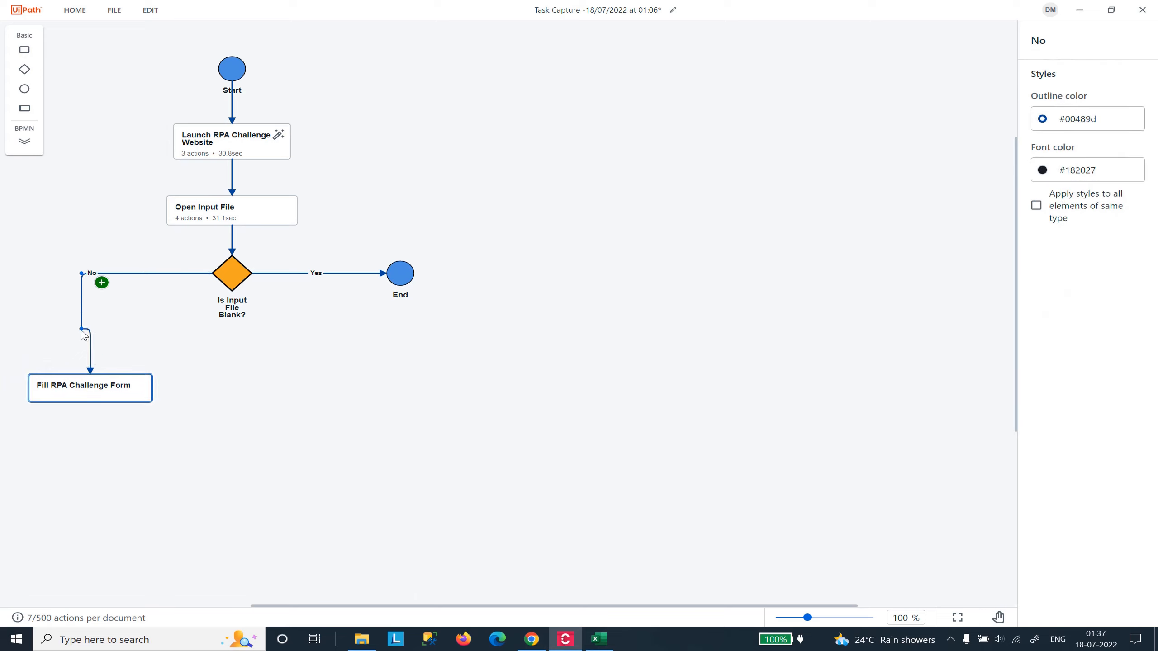
pyautogui.click(262, 437)
pyautogui.moveTo(130, 385); pyautogui.dragTo(111, 399)
pyautogui.click(277, 446)
pyautogui.click(278, 442)
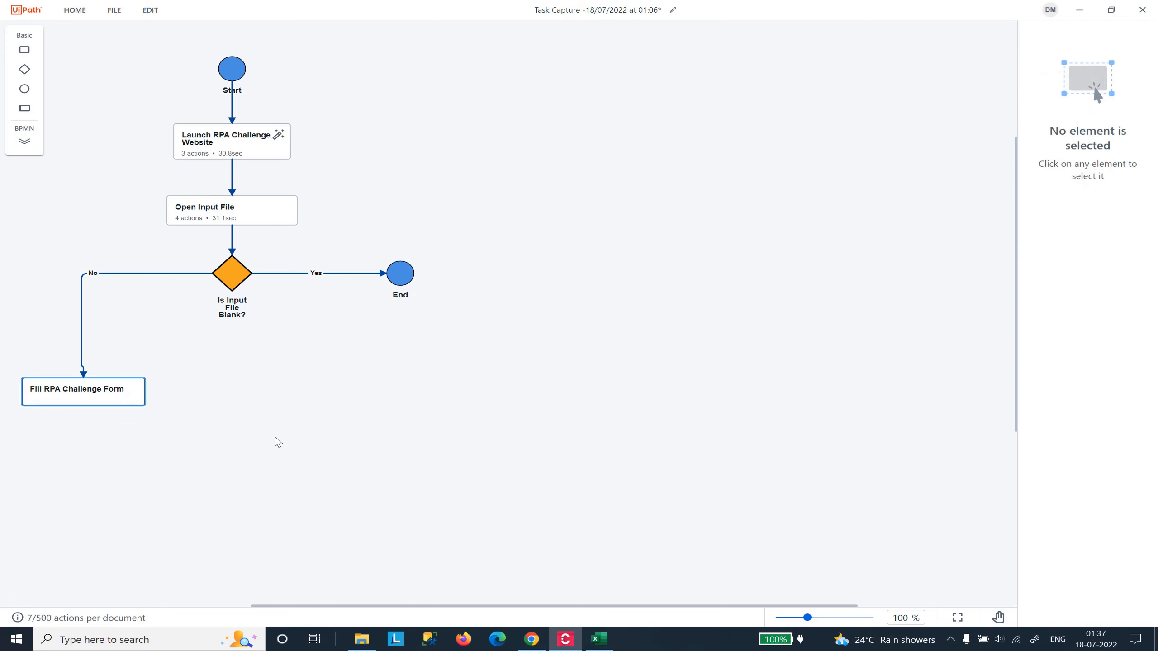
# Reposition the Fill RPA Challenge Form sequence a little right and up, so it sits just below and left of the decision.
pyautogui.click(136, 393)
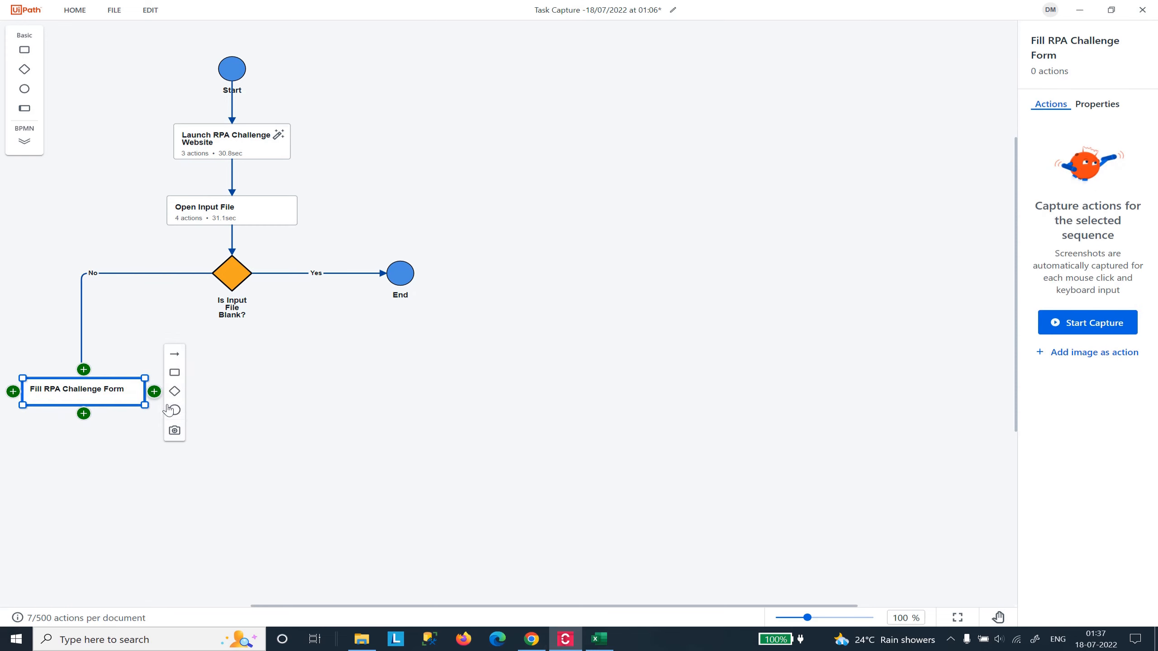
pyautogui.click(326, 434)
pyautogui.click(127, 391)
pyautogui.moveTo(128, 391); pyautogui.dragTo(130, 403)
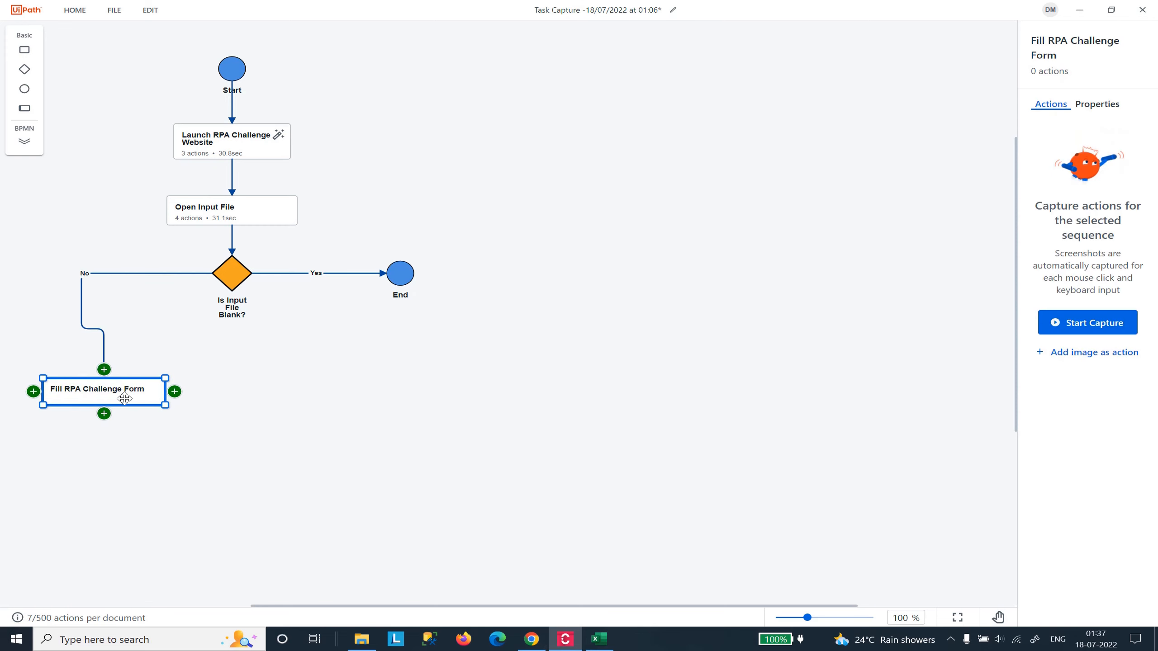
pyautogui.press('Right')
pyautogui.press('Right')
pyautogui.press('Down')
pyautogui.press('Down')
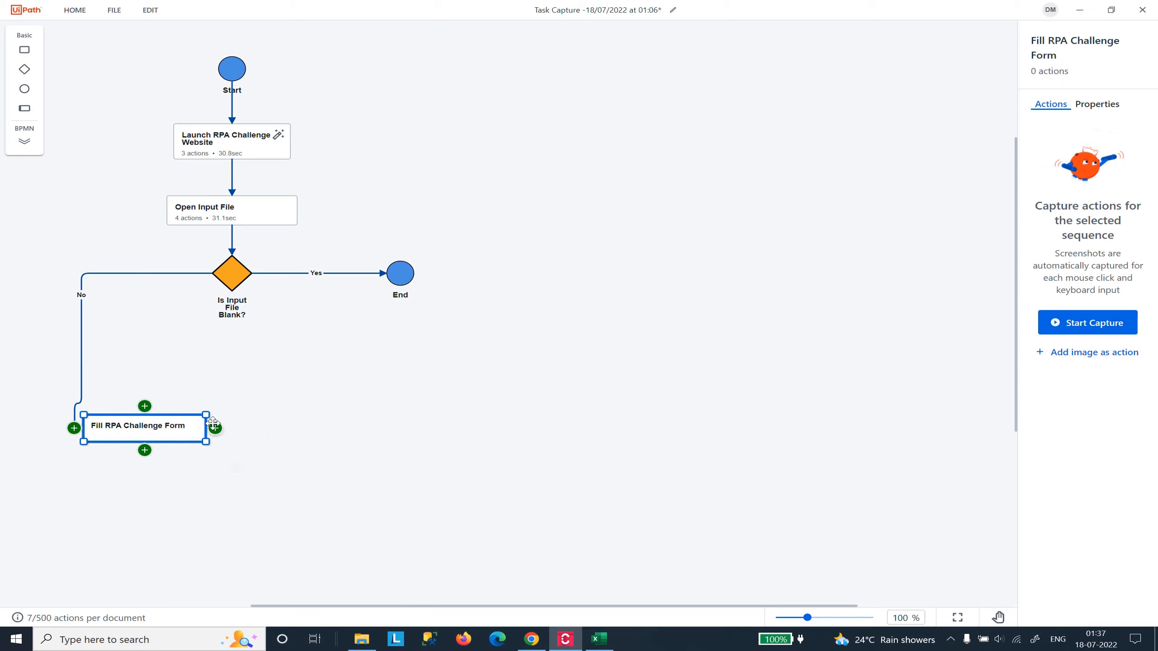
pyautogui.press('Up')
pyautogui.press('Up')
pyautogui.press('Up')
pyautogui.press('Left')
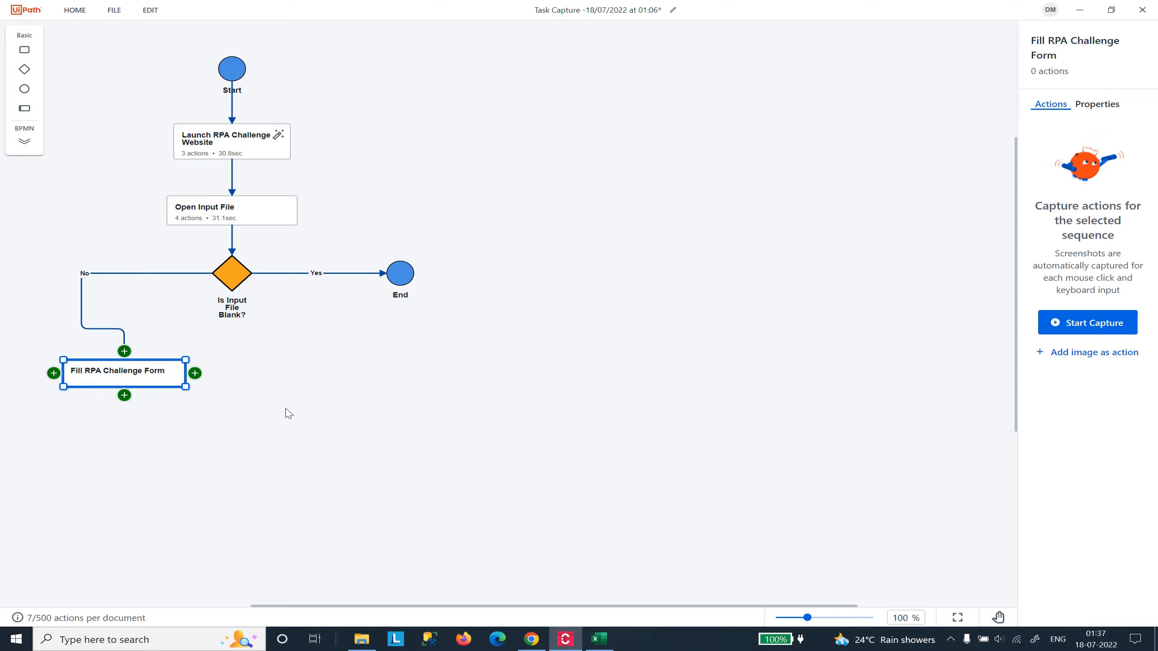
pyautogui.click(365, 429)
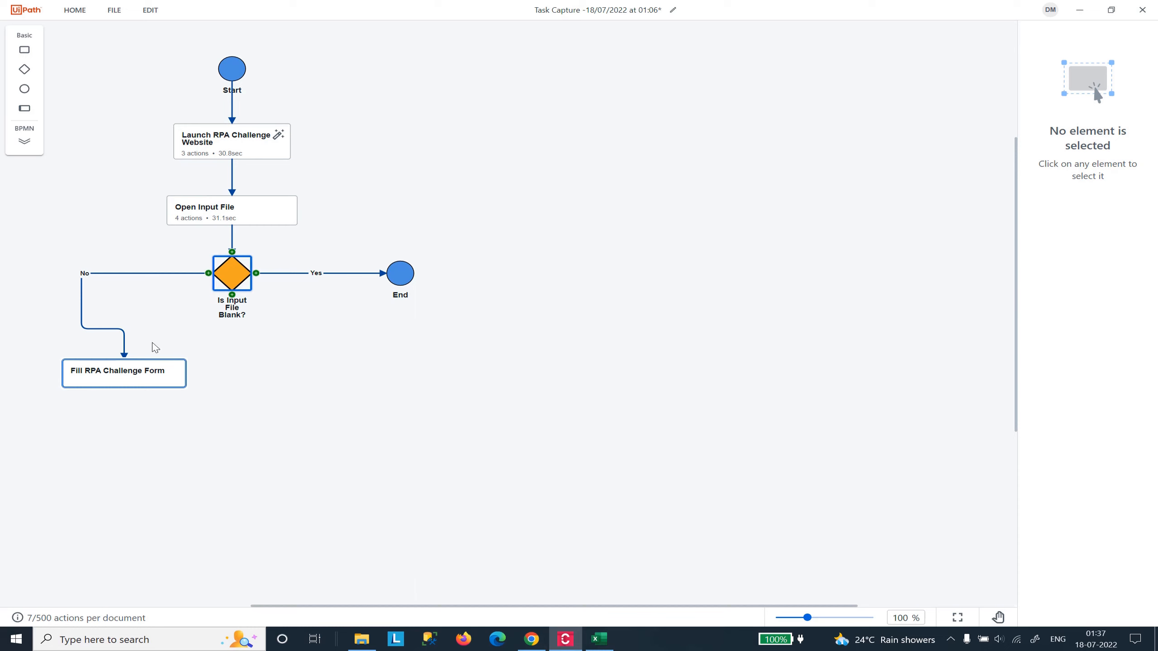
pyautogui.click(143, 385)
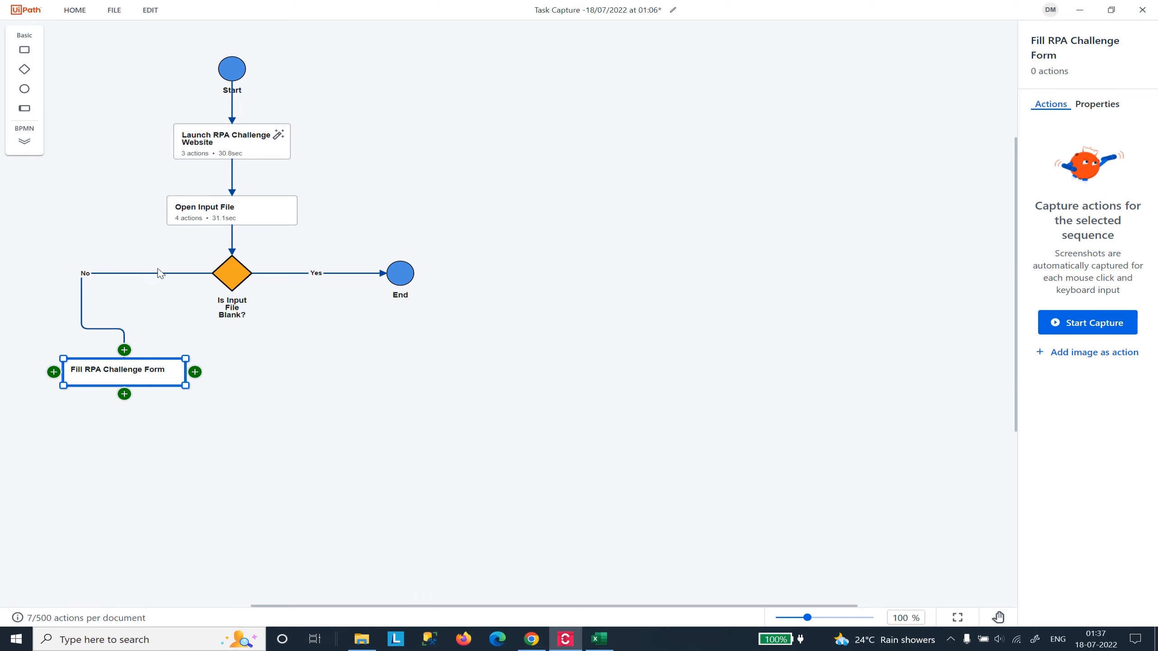
# Duplicate the Is Input File Blank? decision below the original and connect the Fill RPA Challenge Form sequence to the copy.
pyautogui.click(230, 269)
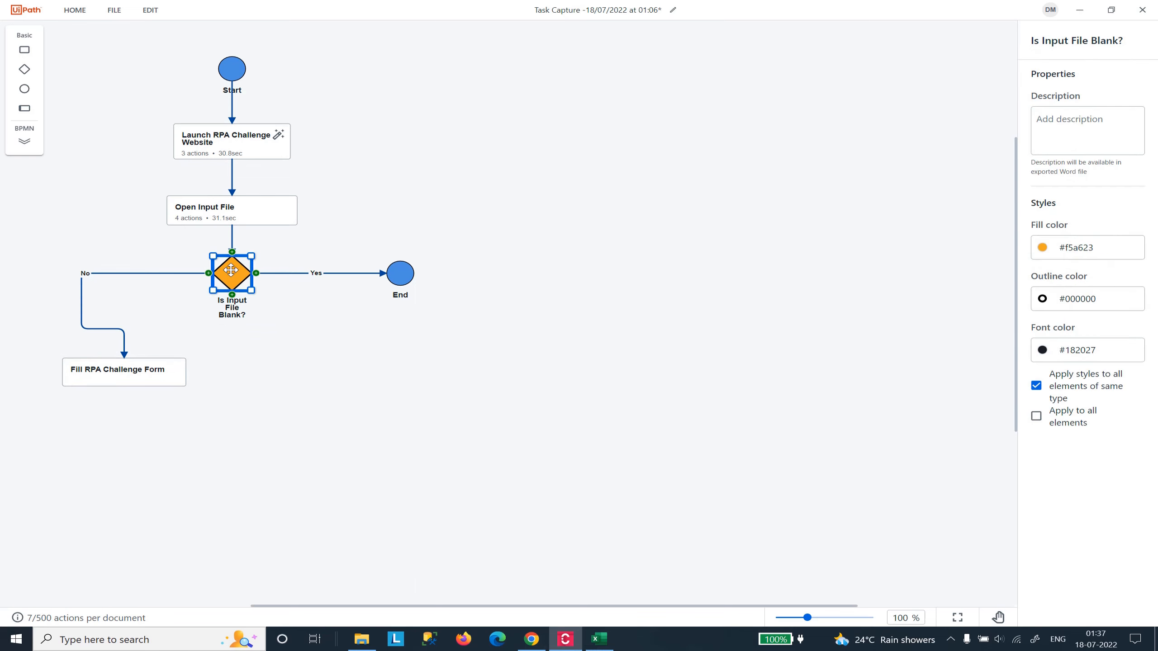
pyautogui.moveTo(230, 270); pyautogui.dragTo(230, 429)
pyautogui.click(183, 377)
pyautogui.moveTo(190, 377)
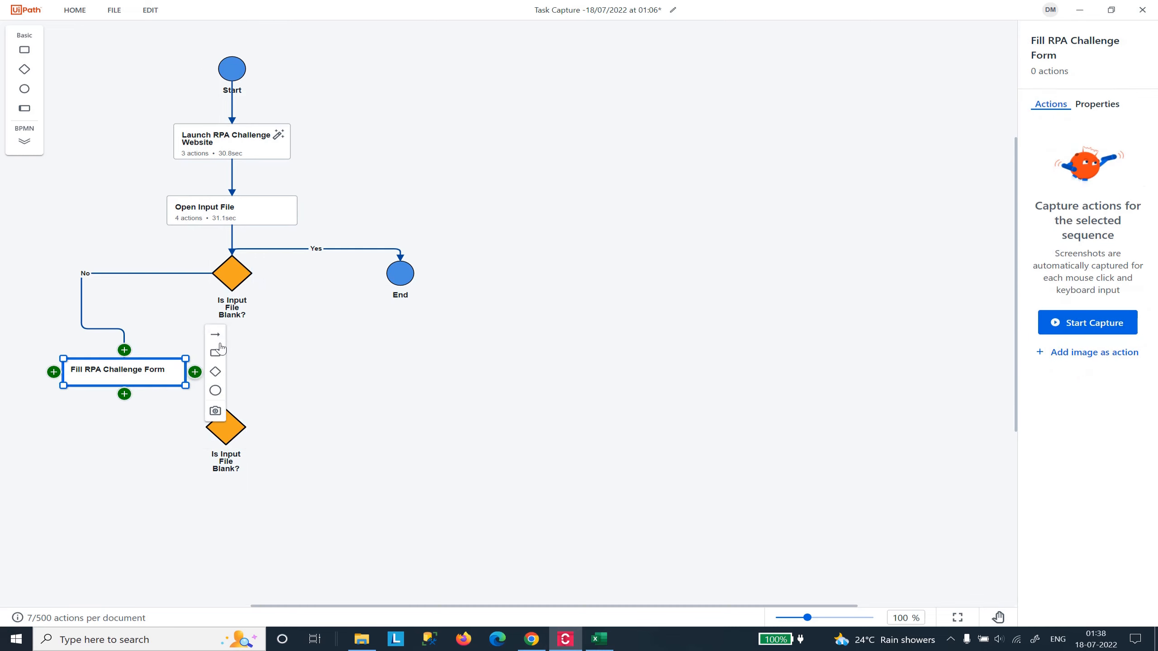
pyautogui.moveTo(215, 334); pyautogui.dragTo(233, 426)
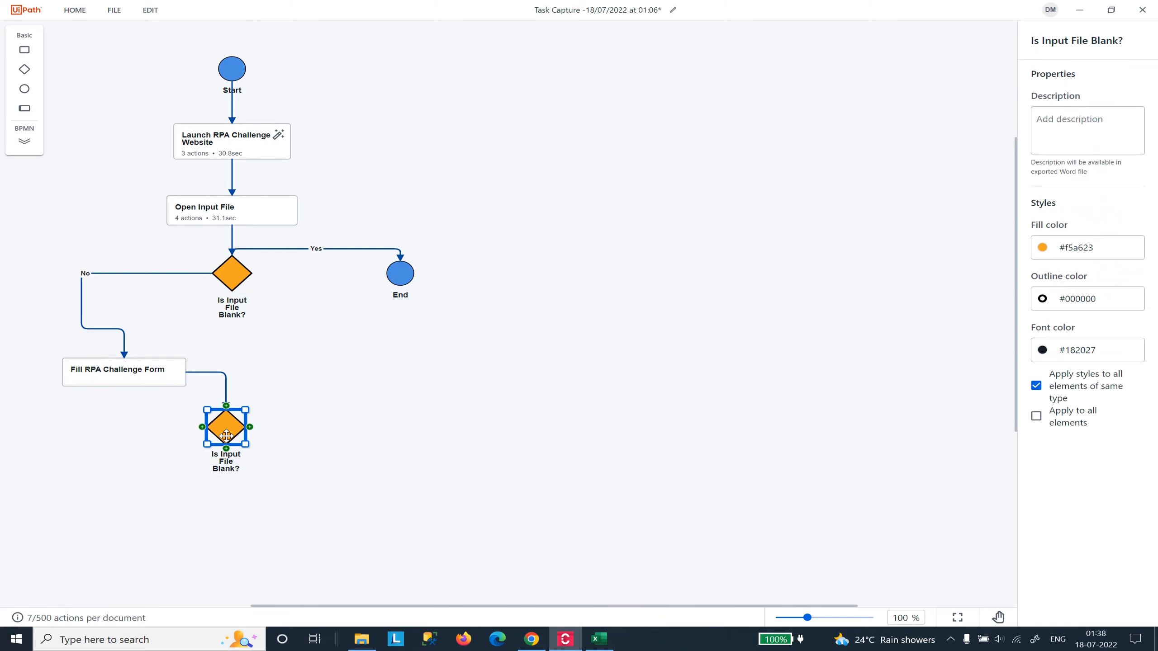
# Try to retitle the copied decision "Is The Current Row The Last Record?".
pyautogui.click(1136, 41)
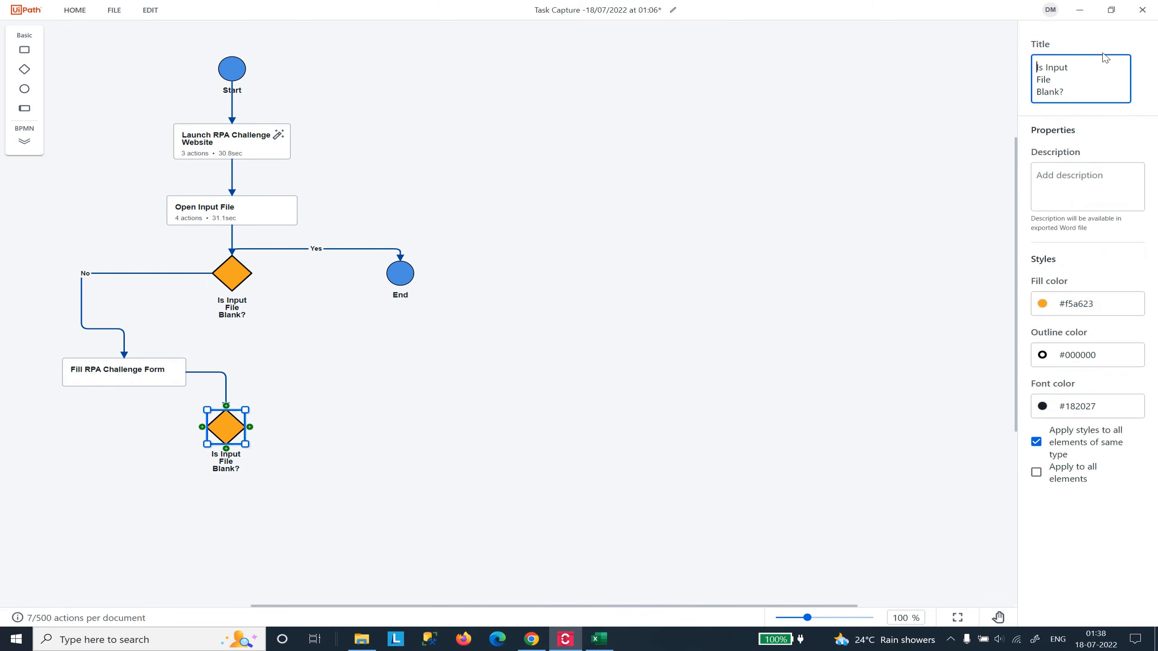
pyautogui.moveTo(1067, 93); pyautogui.dragTo(1039, 72)
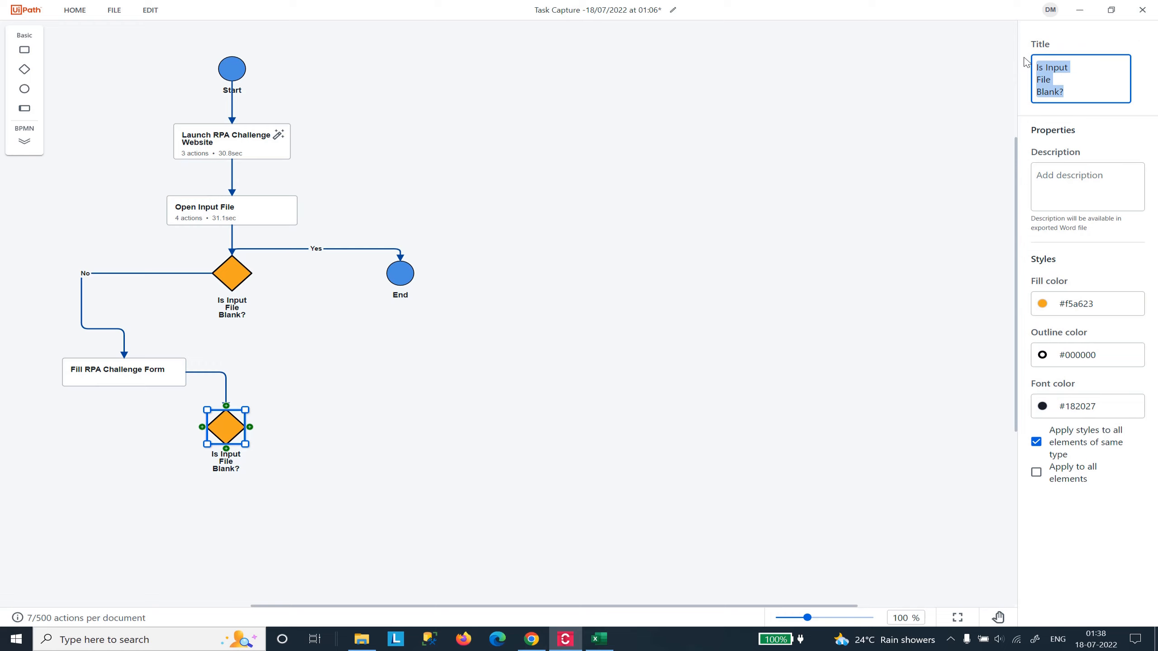
pyautogui.write('Is The Curre')
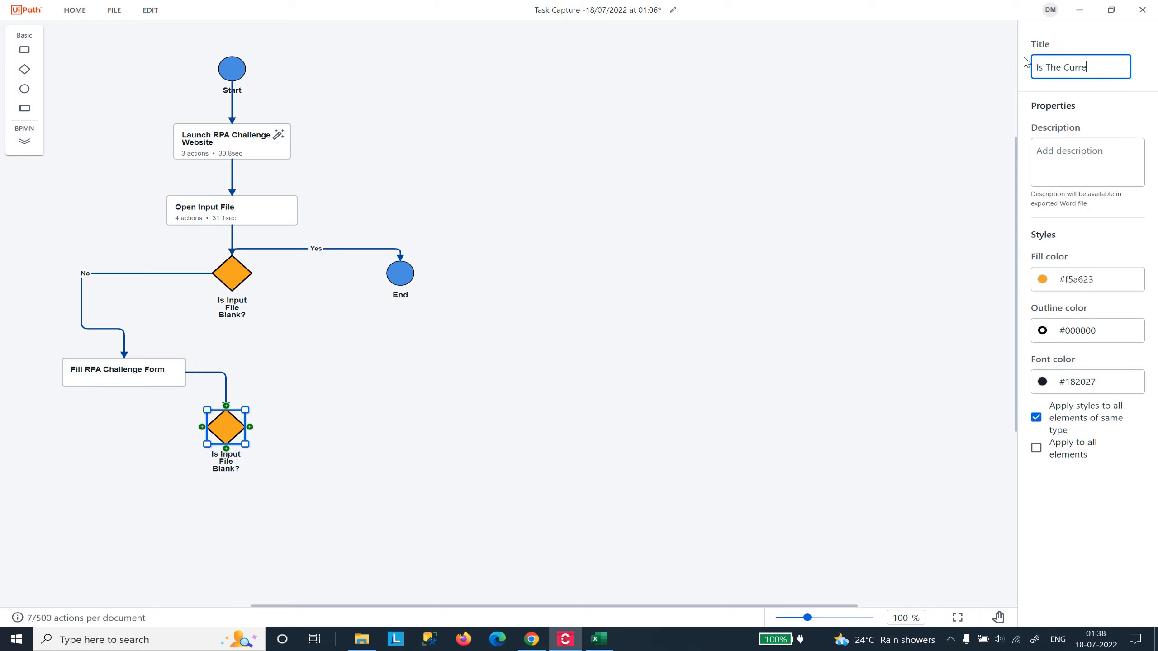
pyautogui.write('nt Record Las')
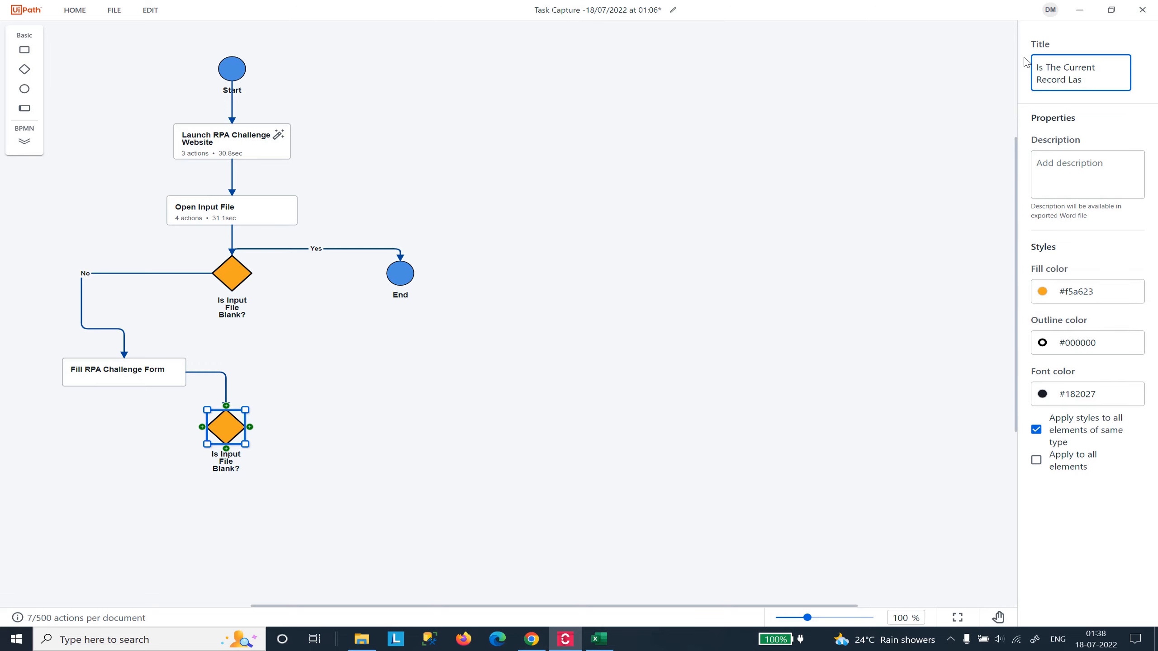
pyautogui.press('BackSpace')
pyautogui.press('BackSpace')
pyautogui.press('BackSpace')
pyautogui.press('BackSpace')
pyautogui.press('BackSpace')
pyautogui.press('BackSpace')
pyautogui.press('BackSpace')
pyautogui.press('BackSpace')
pyautogui.press('BackSpace')
pyautogui.press('BackSpace')
pyautogui.press('BackSpace')
pyautogui.press('BackSpace')
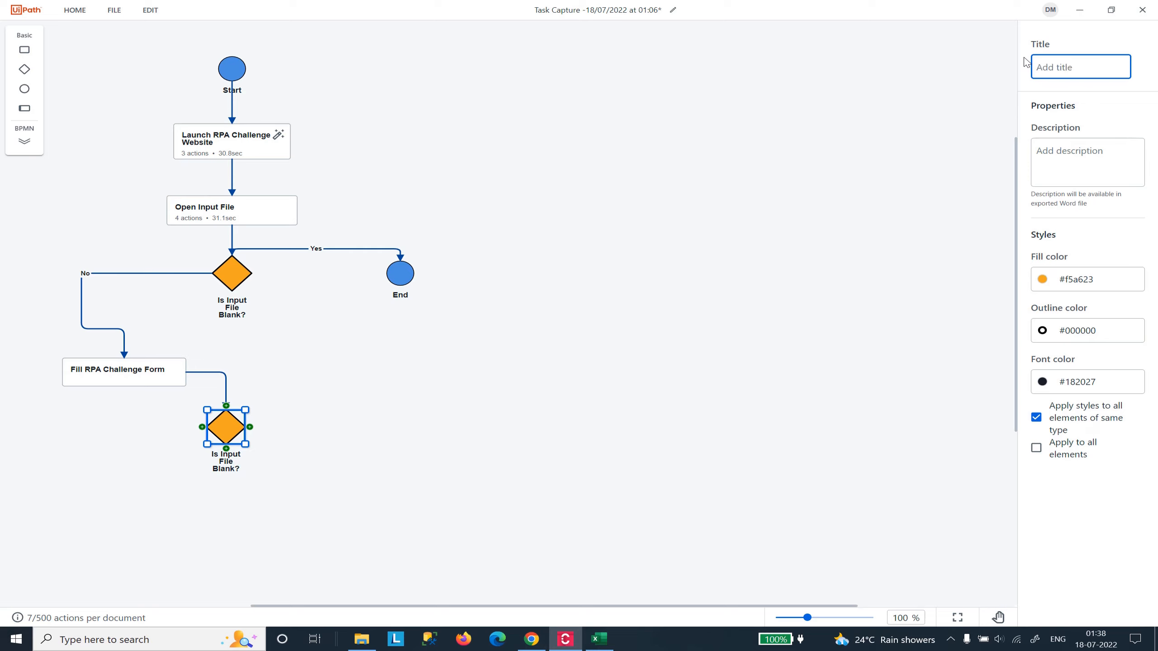
pyautogui.write('I')
pyautogui.press('BackSpace')
pyautogui.write('Is The Current Row The Last Record?')
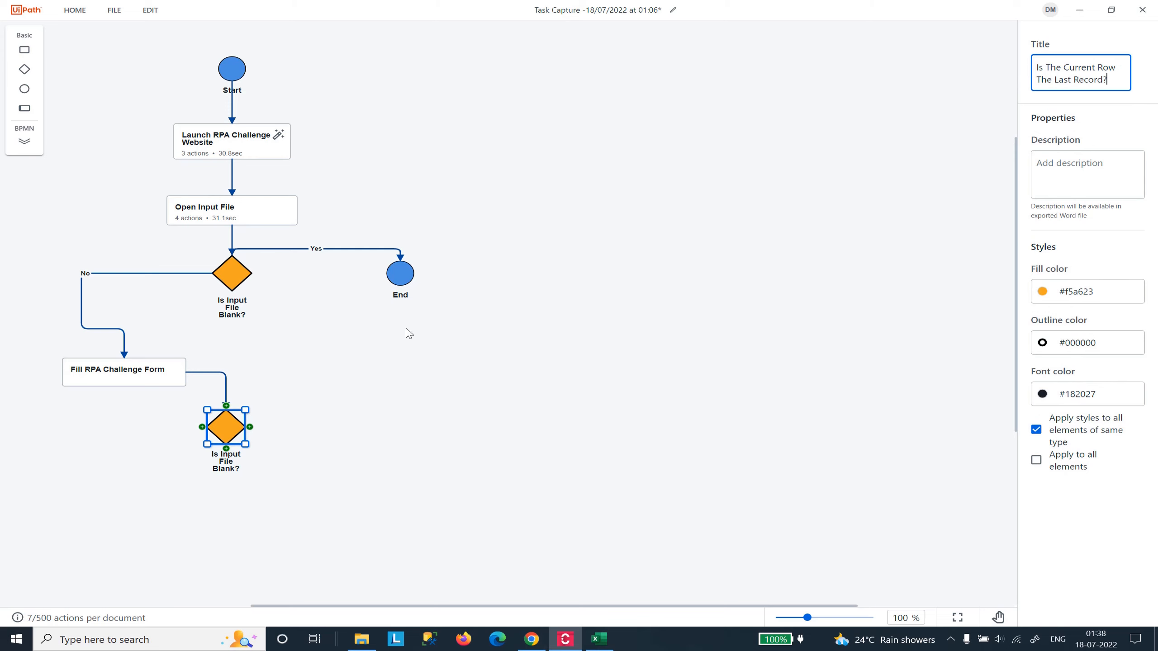
pyautogui.click(288, 430)
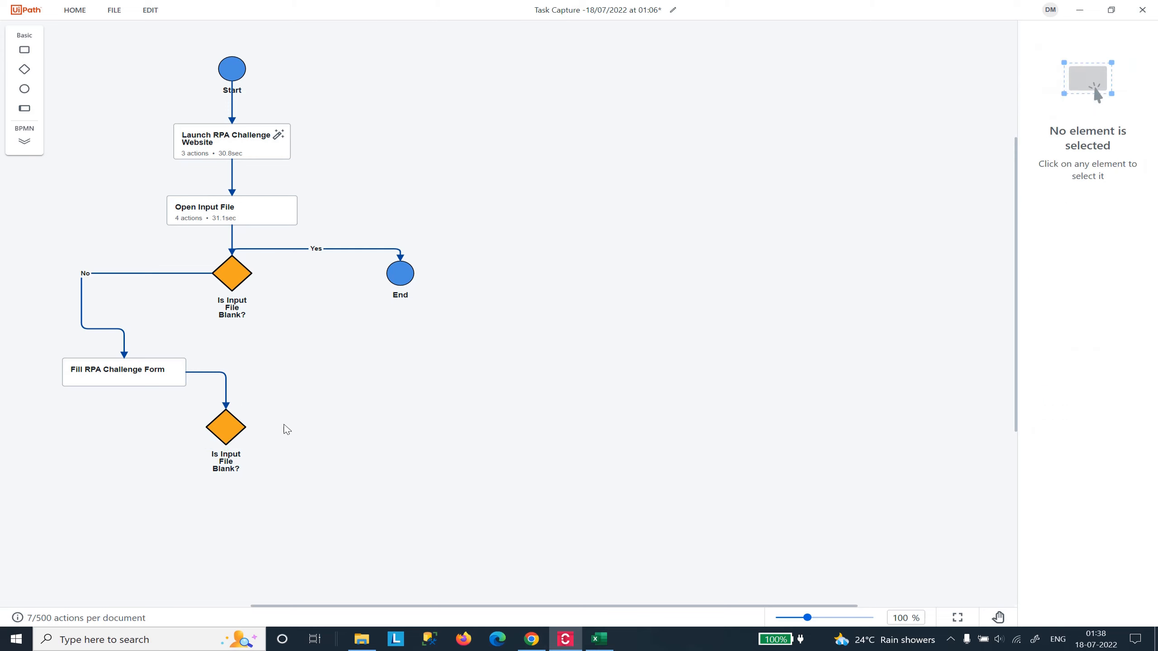
# Title the copied decision below the Fill RPA Challenge Form sequence "Is Current Record Last Record?".
pyautogui.click(227, 427)
pyautogui.click(1142, 40)
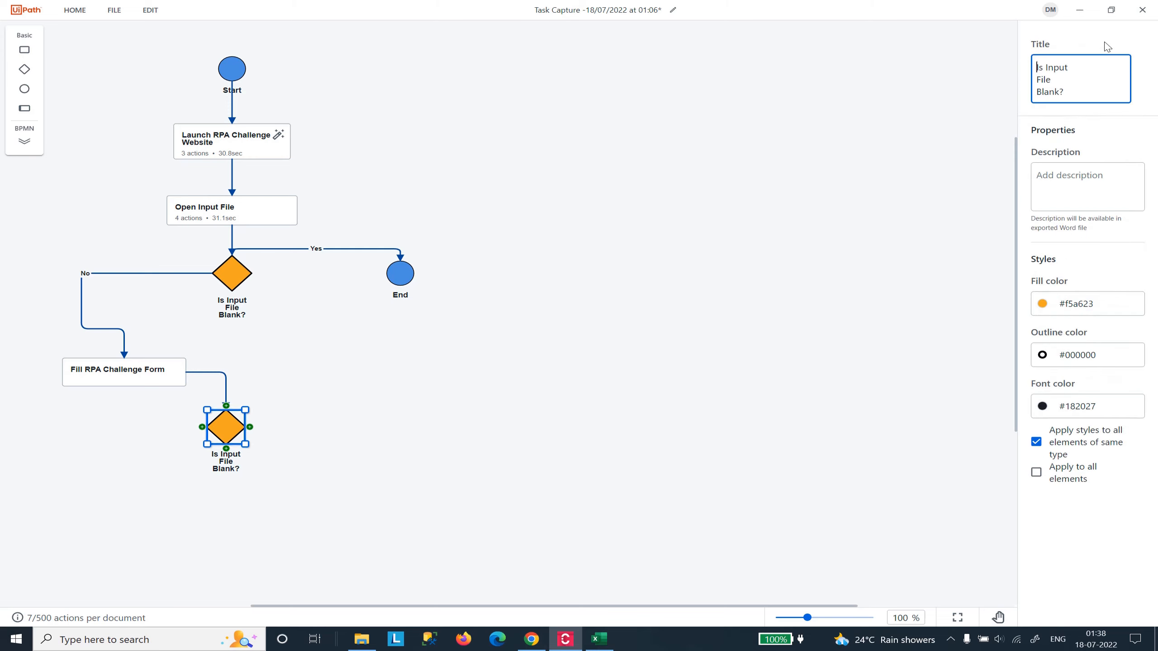
pyautogui.moveTo(1060, 87); pyautogui.dragTo(1027, 71)
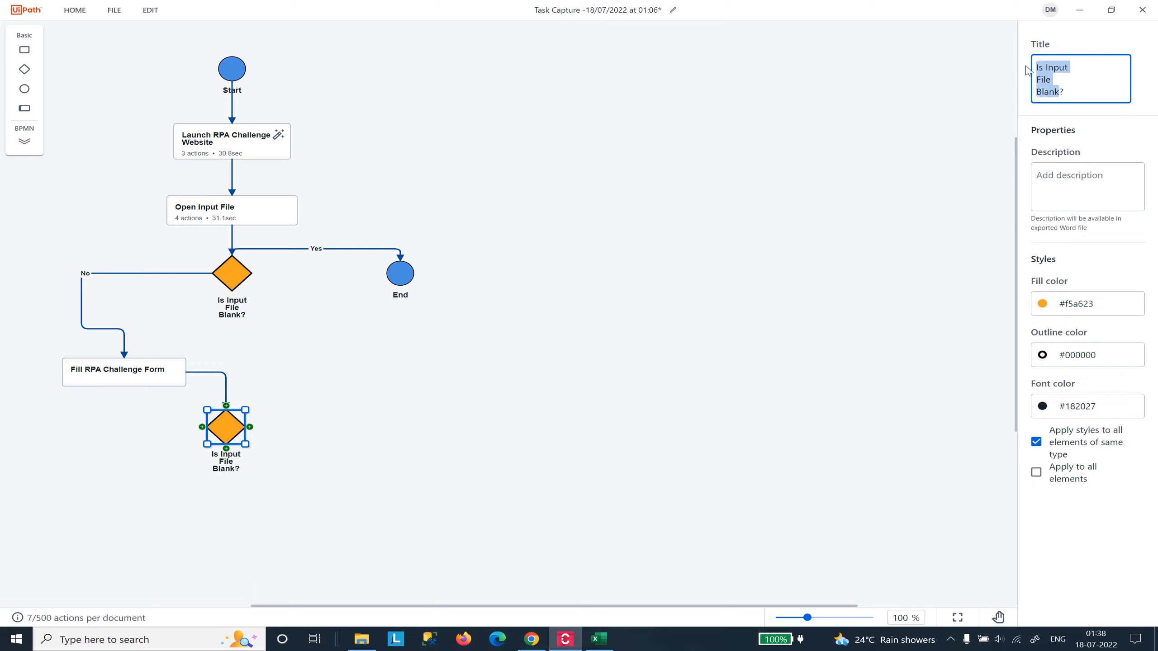
pyautogui.write('Is')
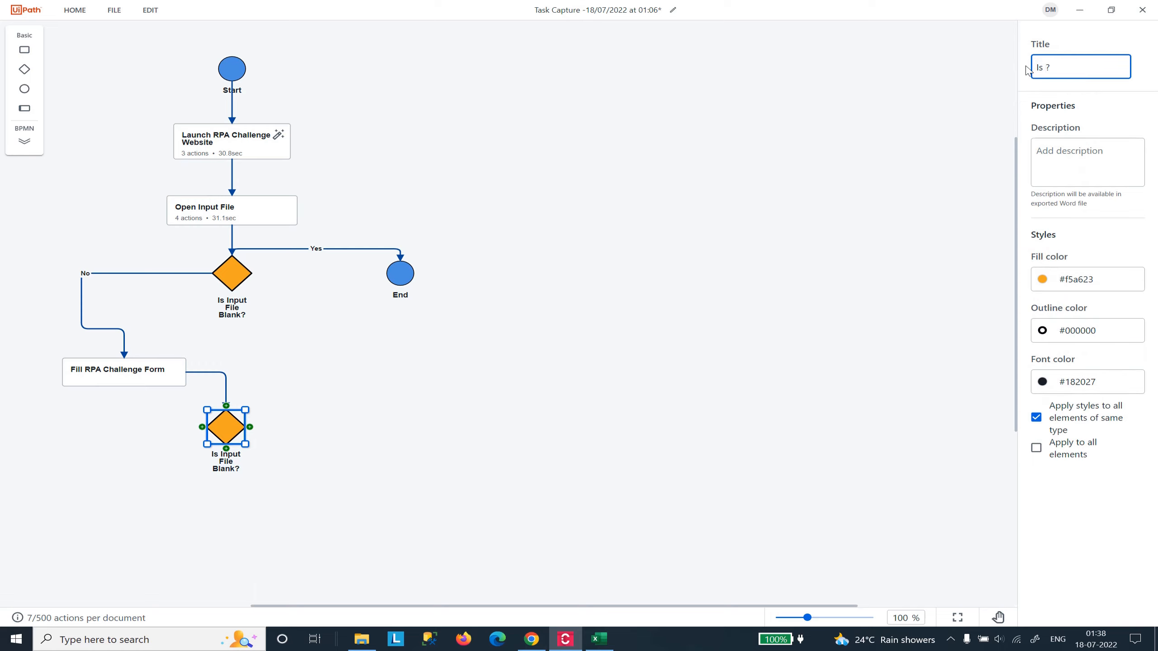
pyautogui.write(' Current Record Last Record')
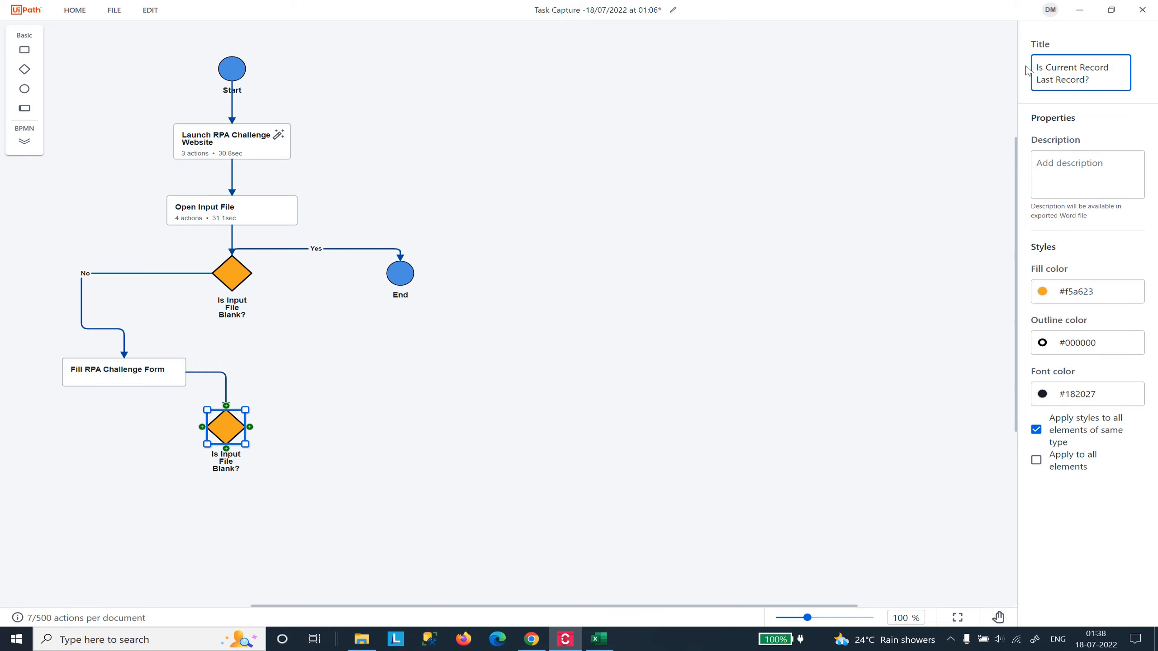
pyautogui.press('Return')
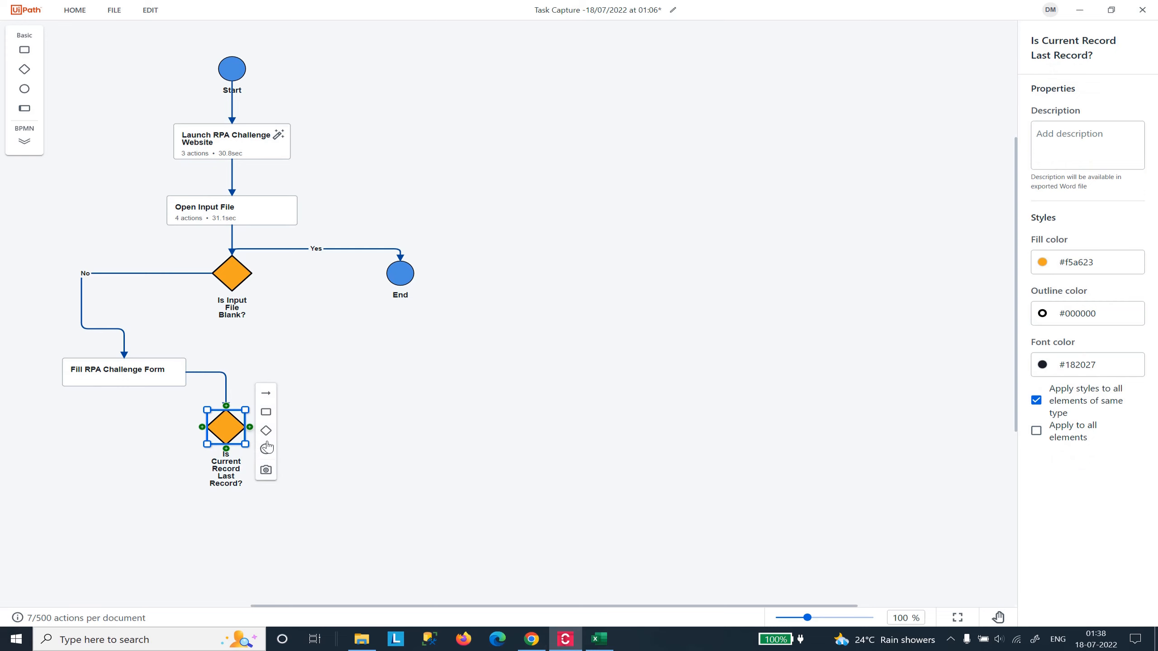
pyautogui.click(458, 413)
pyautogui.click(233, 427)
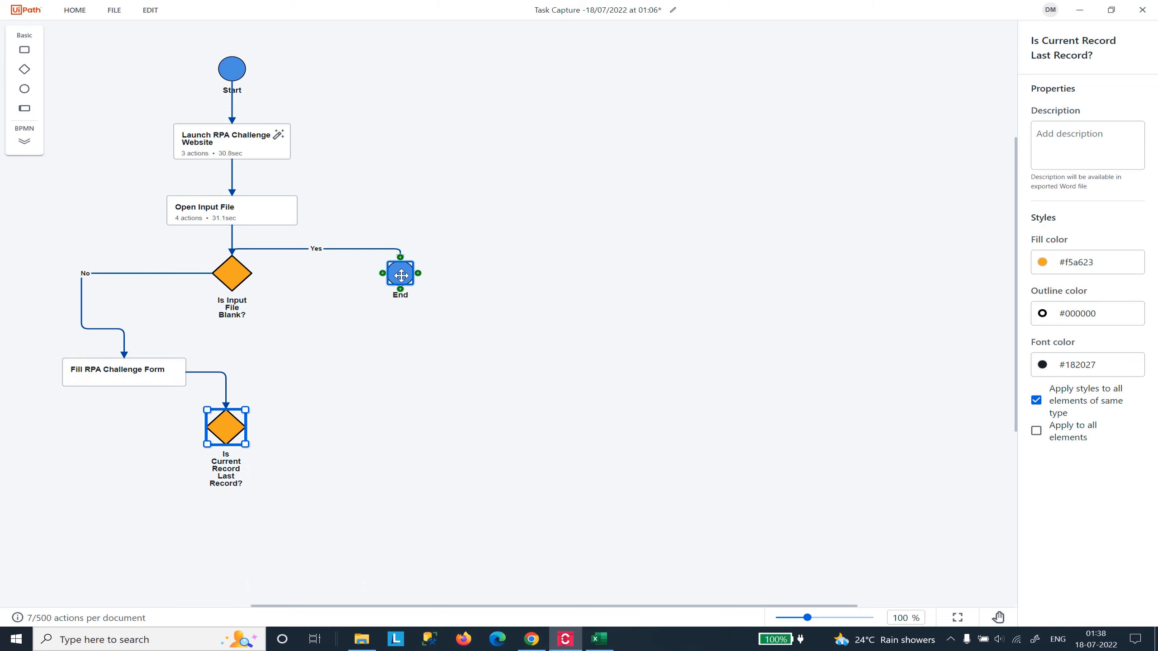
# Shift the End event right and connect the Is Current Record Last Record? decision back to the underside of Fill RPA Challenge Form.
pyautogui.moveTo(400, 276); pyautogui.dragTo(433, 276)
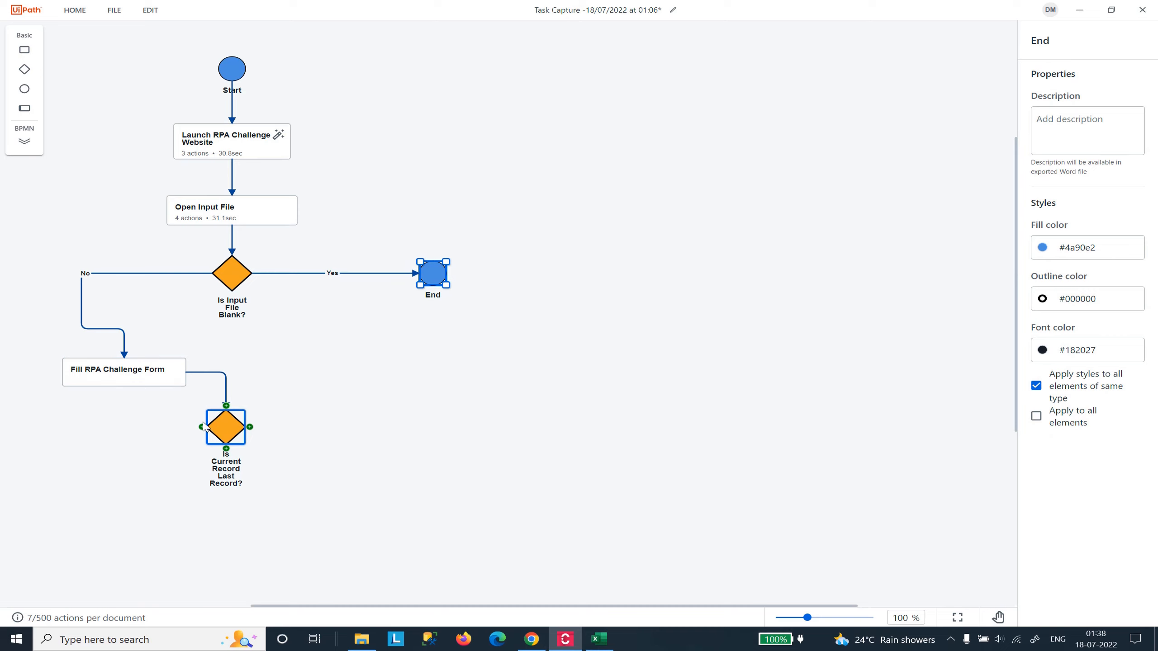
pyautogui.moveTo(203, 428)
pyautogui.moveTo(201, 428); pyautogui.dragTo(128, 380)
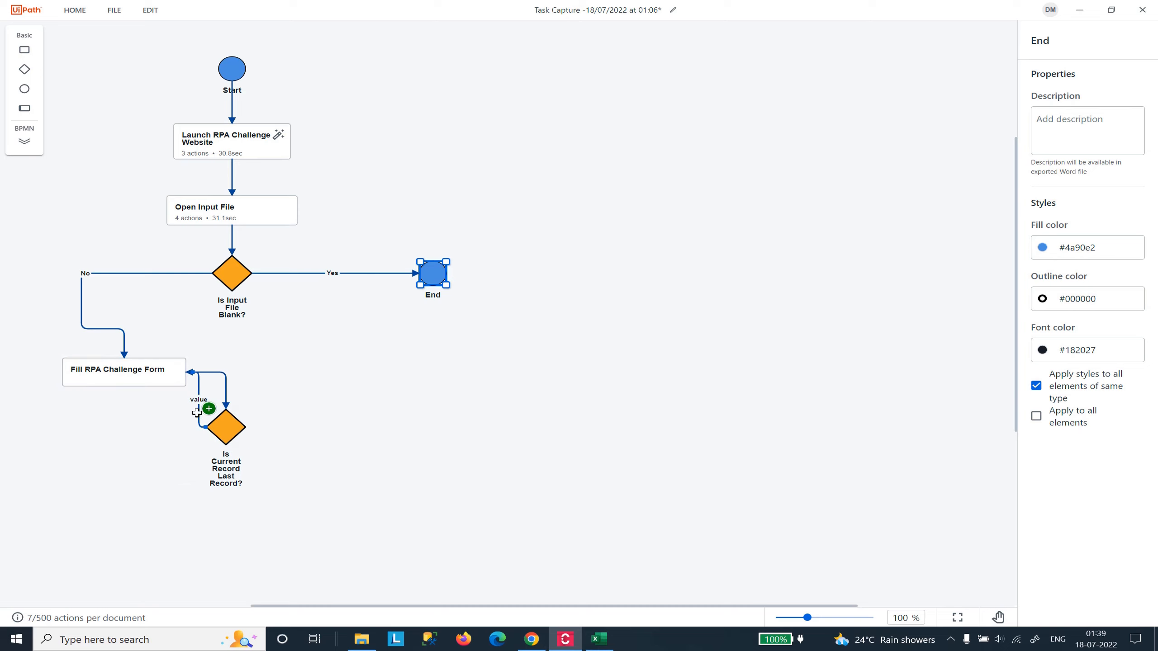
pyautogui.moveTo(196, 413); pyautogui.dragTo(143, 421)
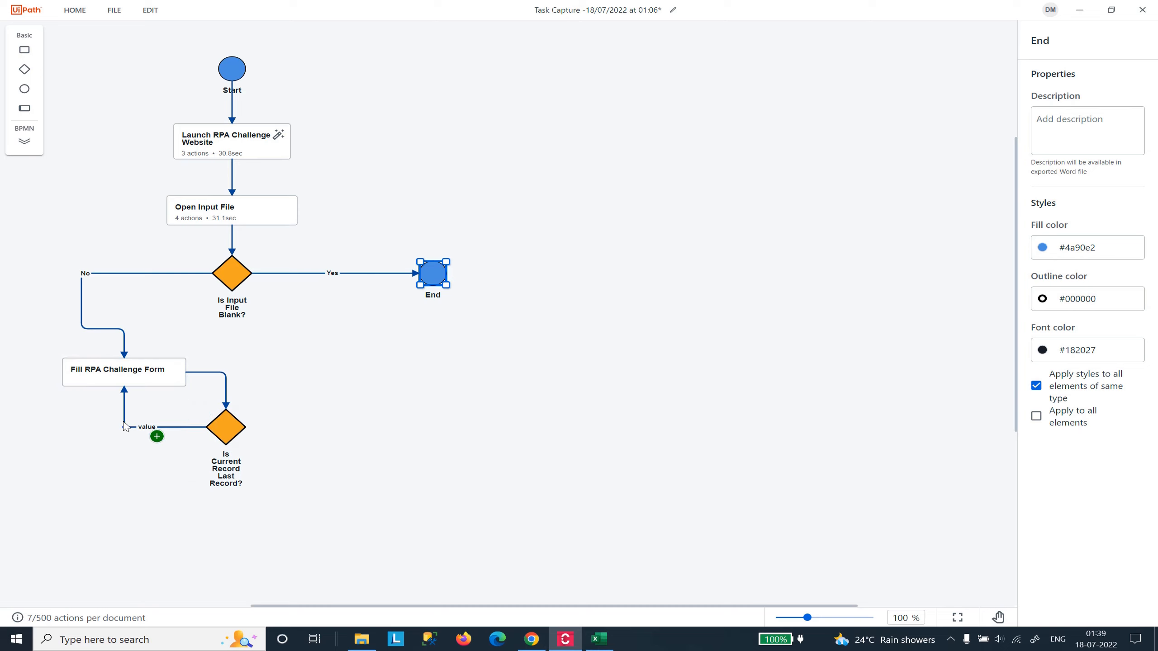
pyautogui.click(418, 437)
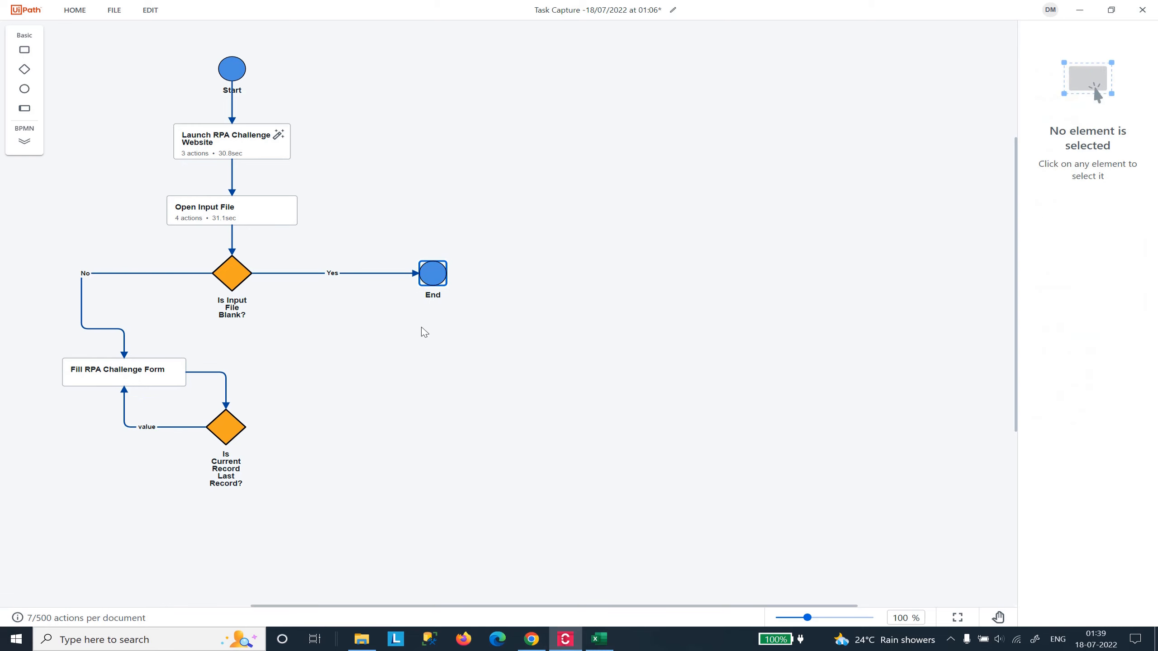
pyautogui.moveTo(227, 426)
pyautogui.mouseDown()
pyautogui.moveTo(206, 420)
pyautogui.moveTo(215, 437)
pyautogui.mouseUp()
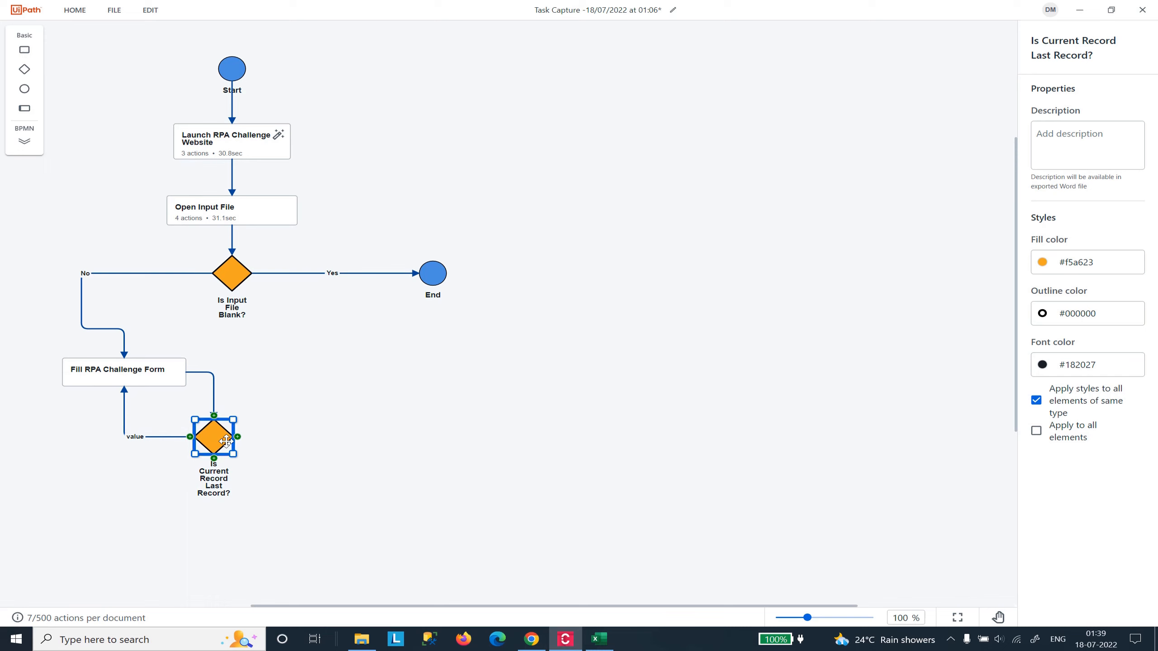
# Add a connected sequence to the right of the Is Current Record Last Record? decision and align it level with the decision.
pyautogui.click(139, 370)
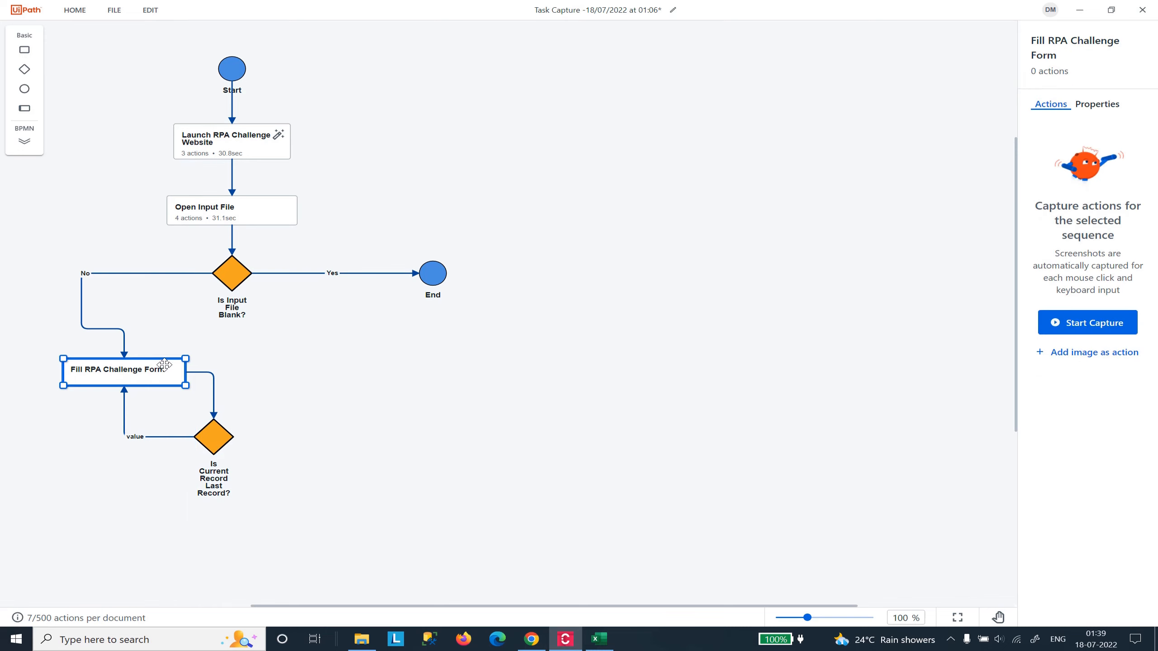
pyautogui.click(302, 466)
pyautogui.click(222, 434)
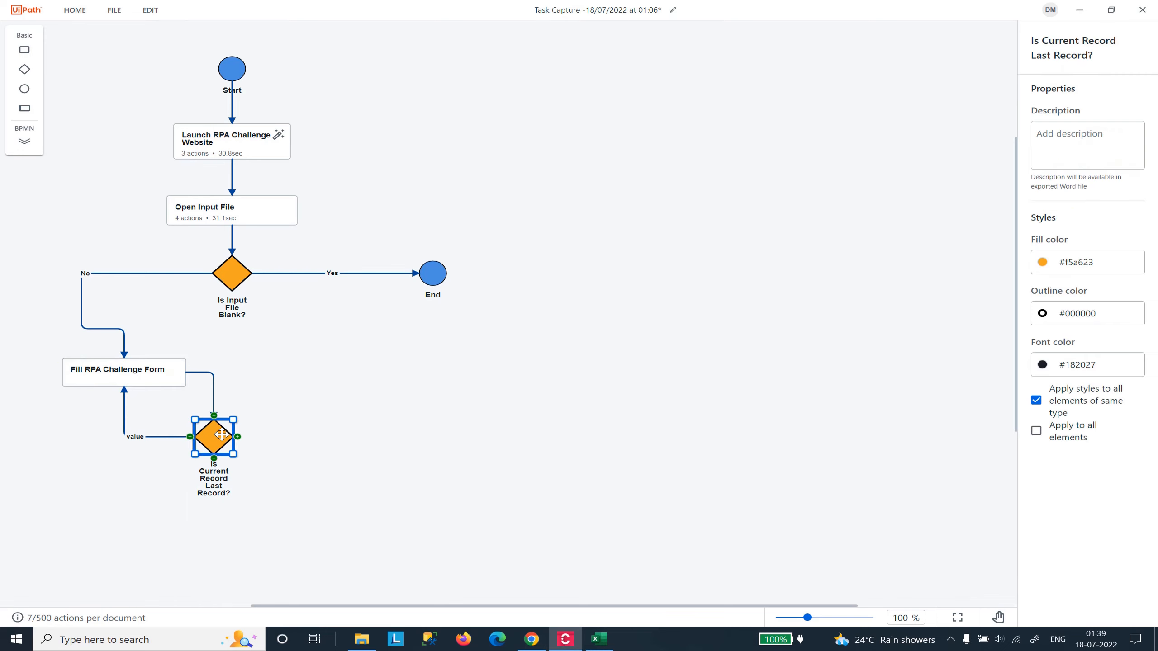
pyautogui.click(254, 426)
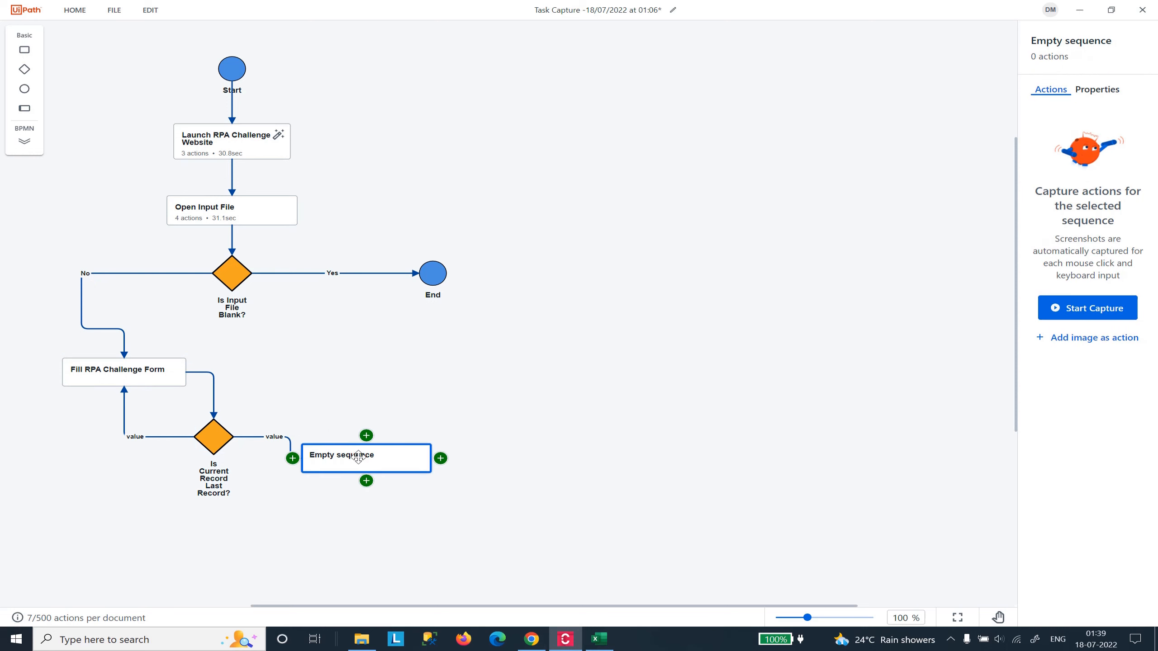
pyautogui.moveTo(358, 455); pyautogui.dragTo(354, 434)
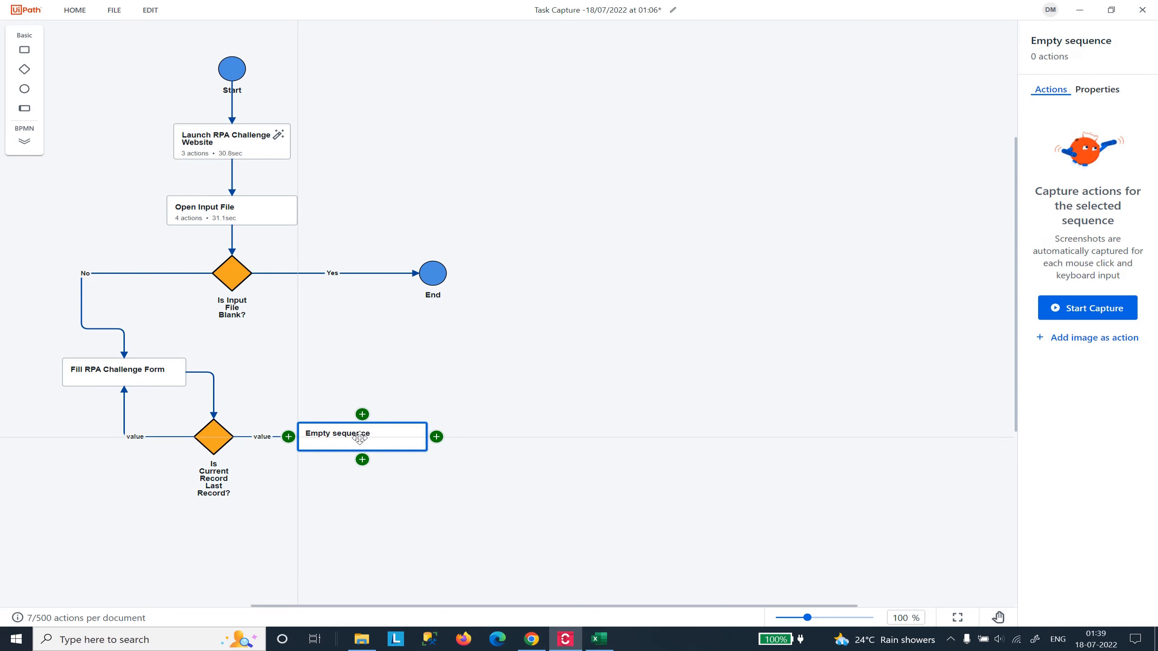
# Title the empty sequence beside the last-record decision "Capture Results Screenshot".
pyautogui.click(1102, 37)
pyautogui.moveTo(1114, 70); pyautogui.dragTo(1034, 69)
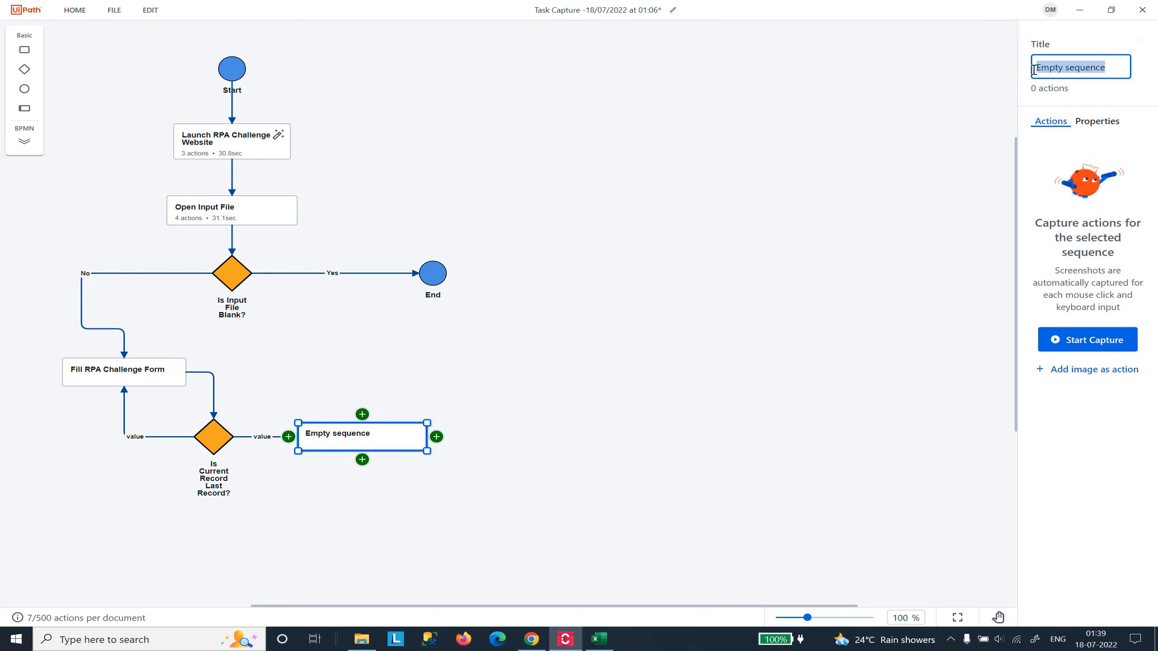
pyautogui.write('Capture Results')
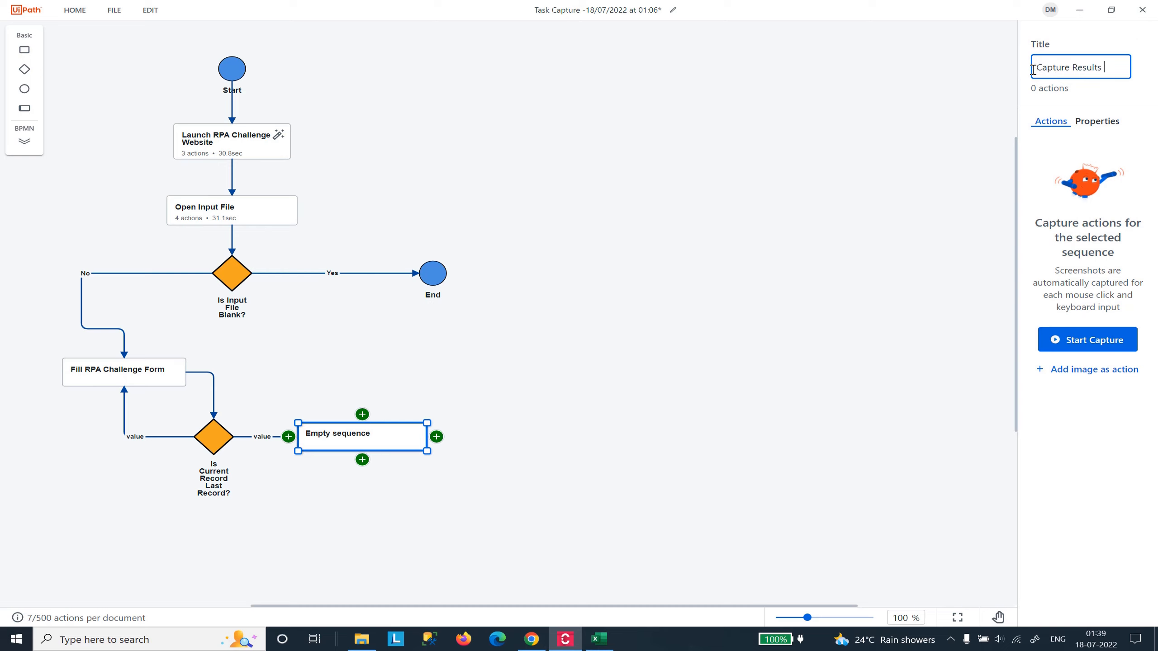
pyautogui.write(' Screenshot')
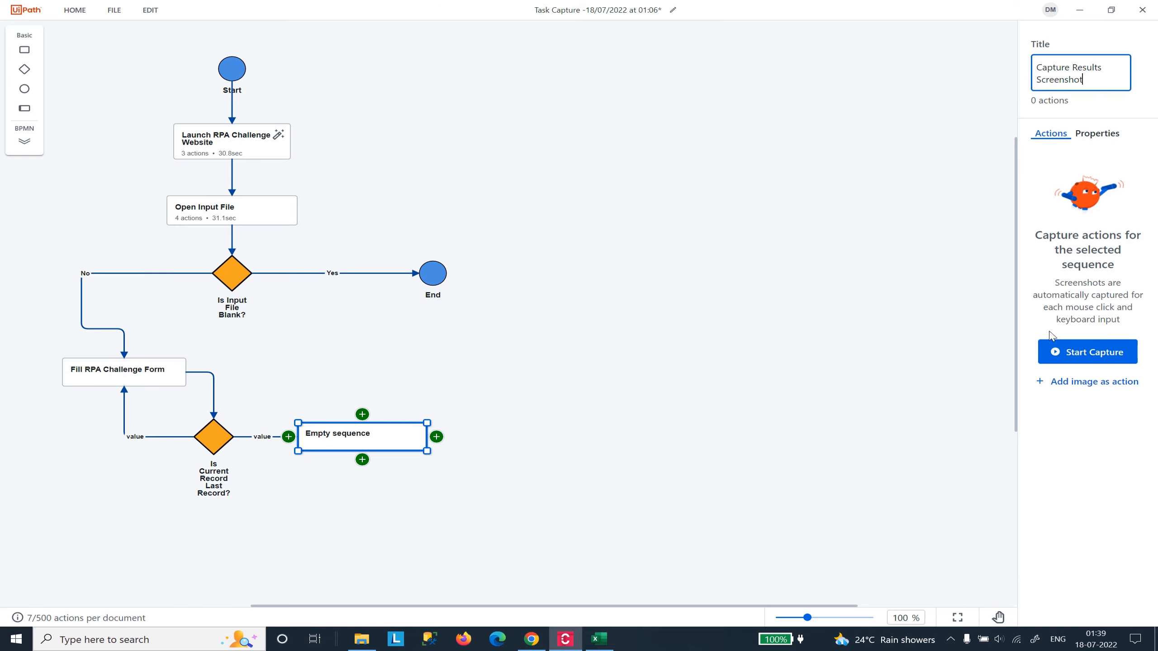
pyautogui.click(1069, 423)
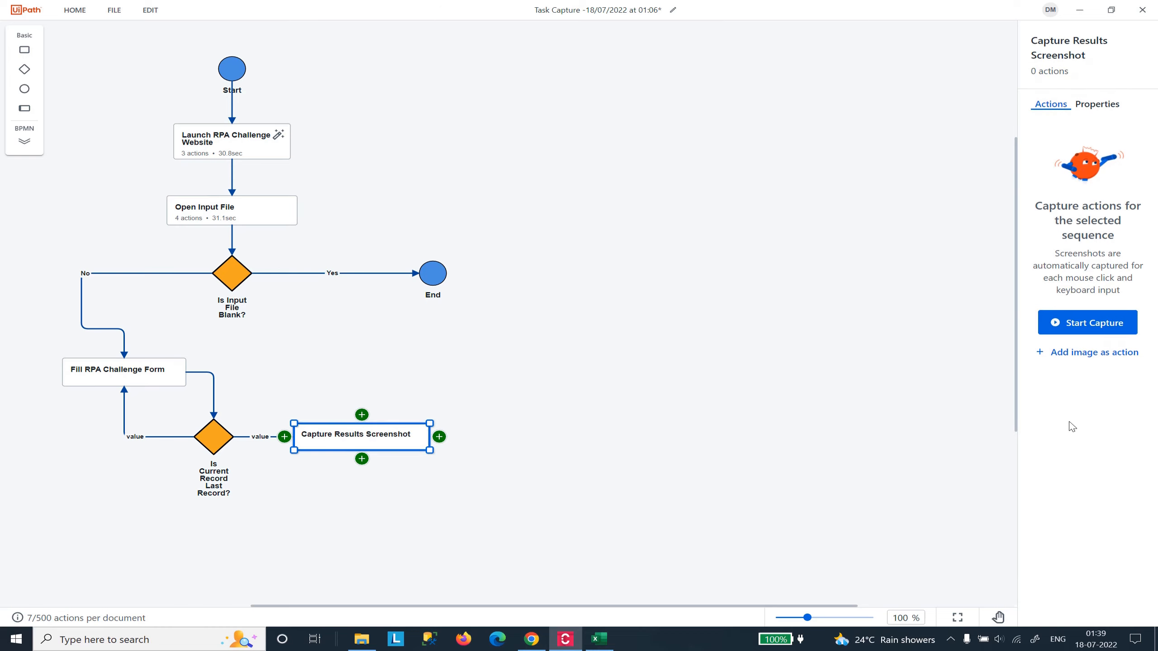
# Connect the Capture Results Screenshot sequence to the End event and move End right, clear of the sequence.
pyautogui.moveTo(439, 436)
pyautogui.moveTo(439, 436); pyautogui.dragTo(436, 279)
pyautogui.moveTo(447, 287); pyautogui.dragTo(439, 276)
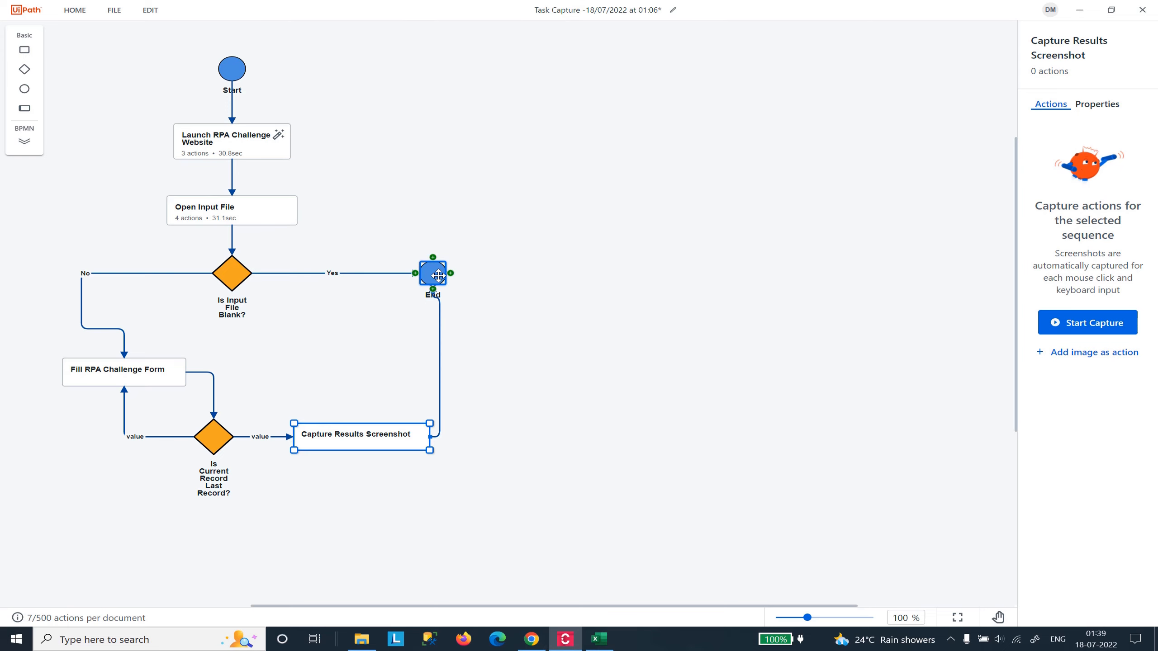
pyautogui.click(437, 273)
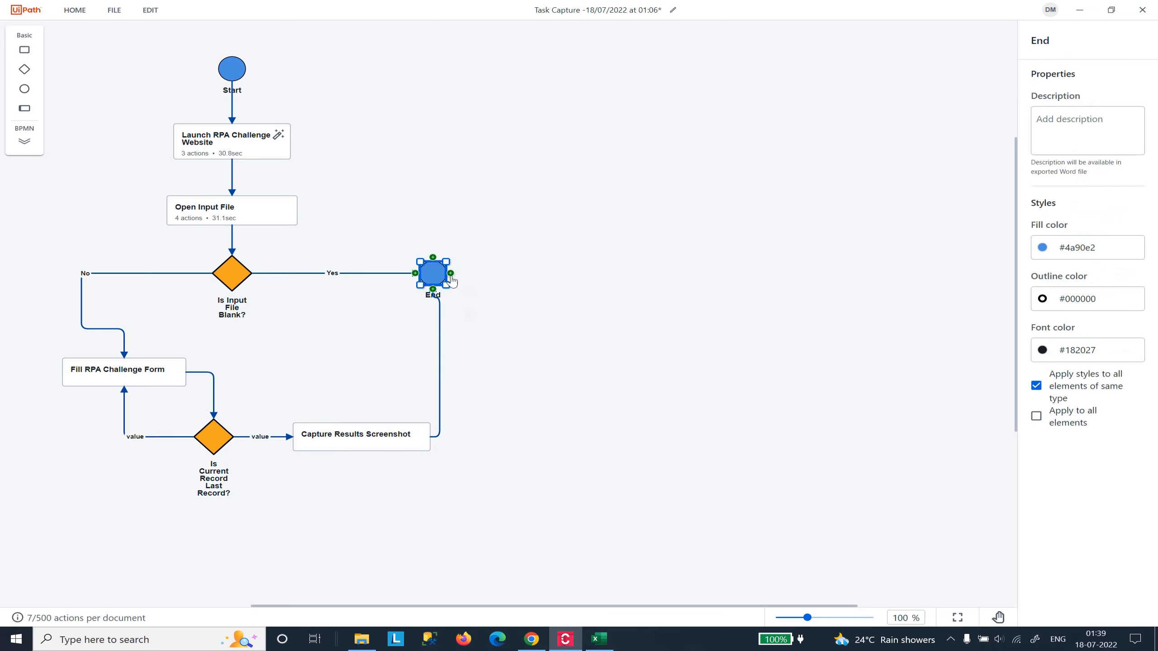
pyautogui.moveTo(433, 274); pyautogui.dragTo(494, 273)
pyautogui.click(693, 393)
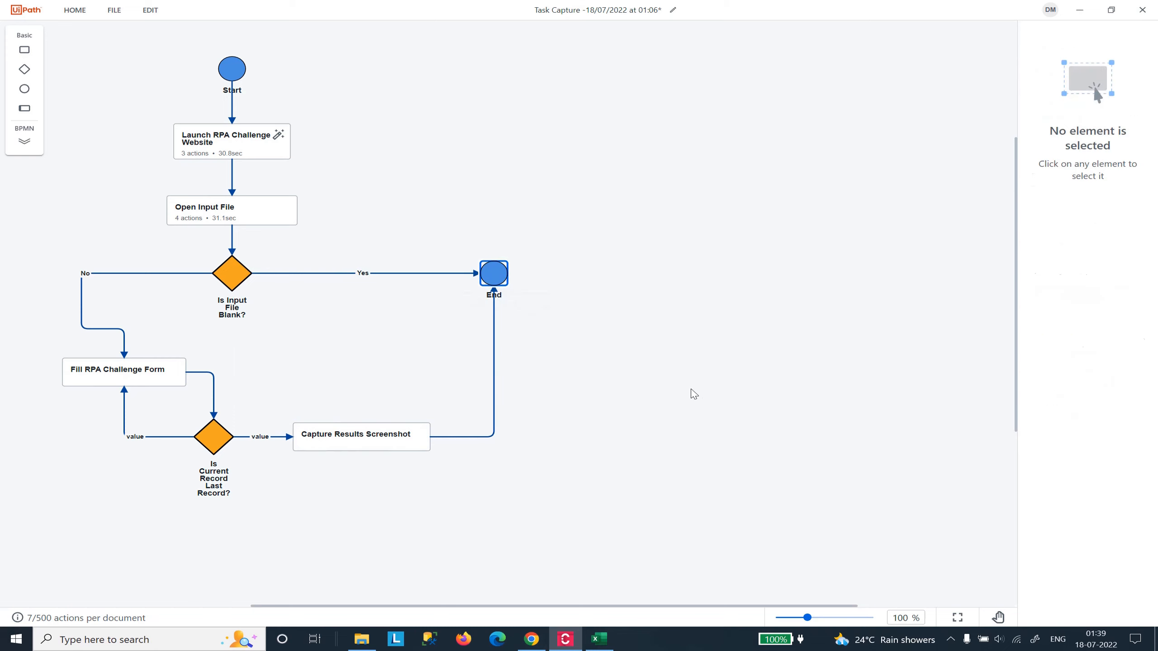
# Move Fill RPA Challenge Form left and shift the last-record decision and Capture Results Screenshot slightly up.
pyautogui.click(142, 379)
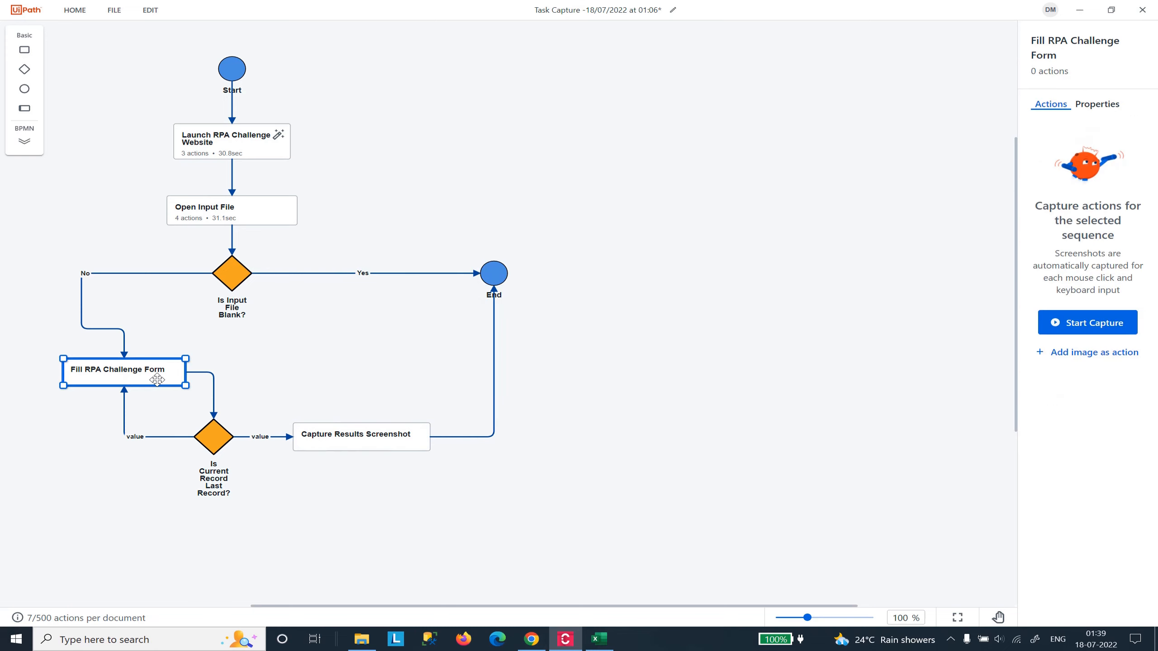
pyautogui.press('Left')
pyautogui.press('Left')
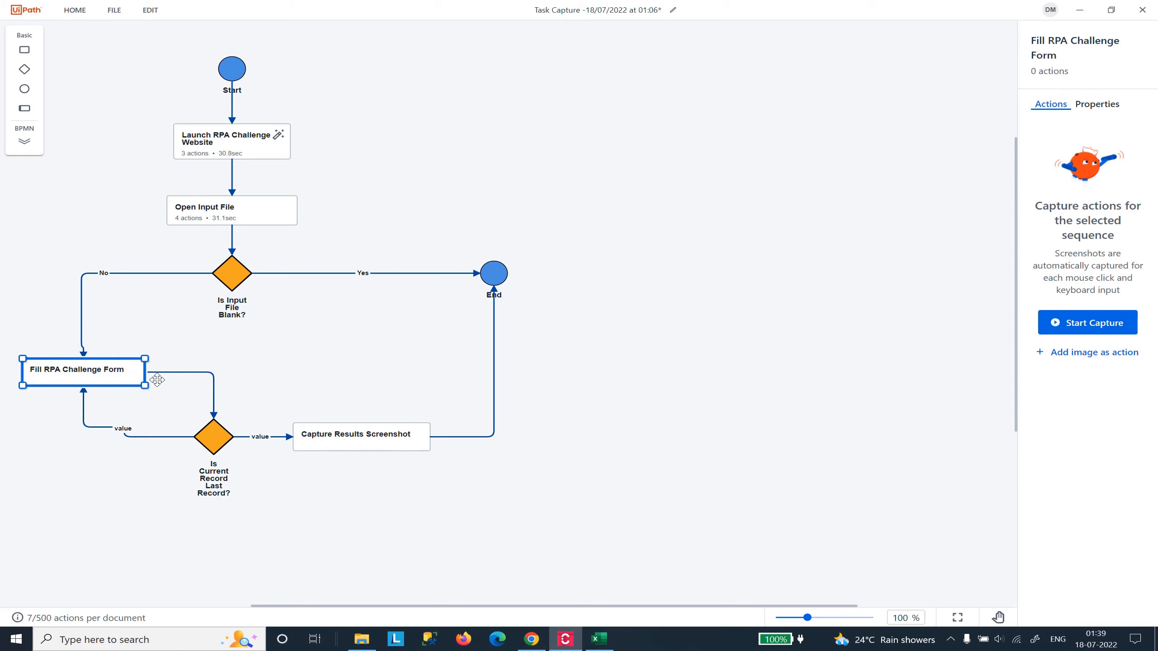
pyautogui.moveTo(214, 439)
pyautogui.mouseDown()
pyautogui.moveTo(219, 424)
pyautogui.moveTo(209, 427)
pyautogui.mouseUp()
pyautogui.moveTo(335, 441); pyautogui.dragTo(337, 429)
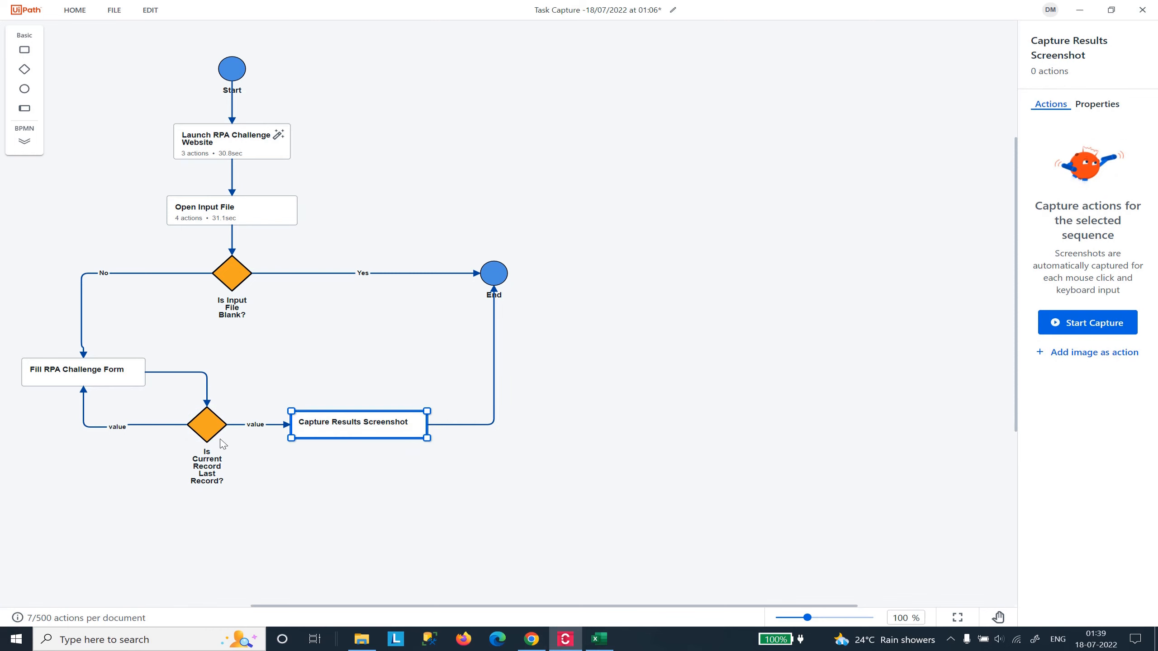
# Label the last-record decision's connector to Fill RPA Challenge Form "No" and the one to Capture Results Screenshot "Yes".
pyautogui.click(118, 427)
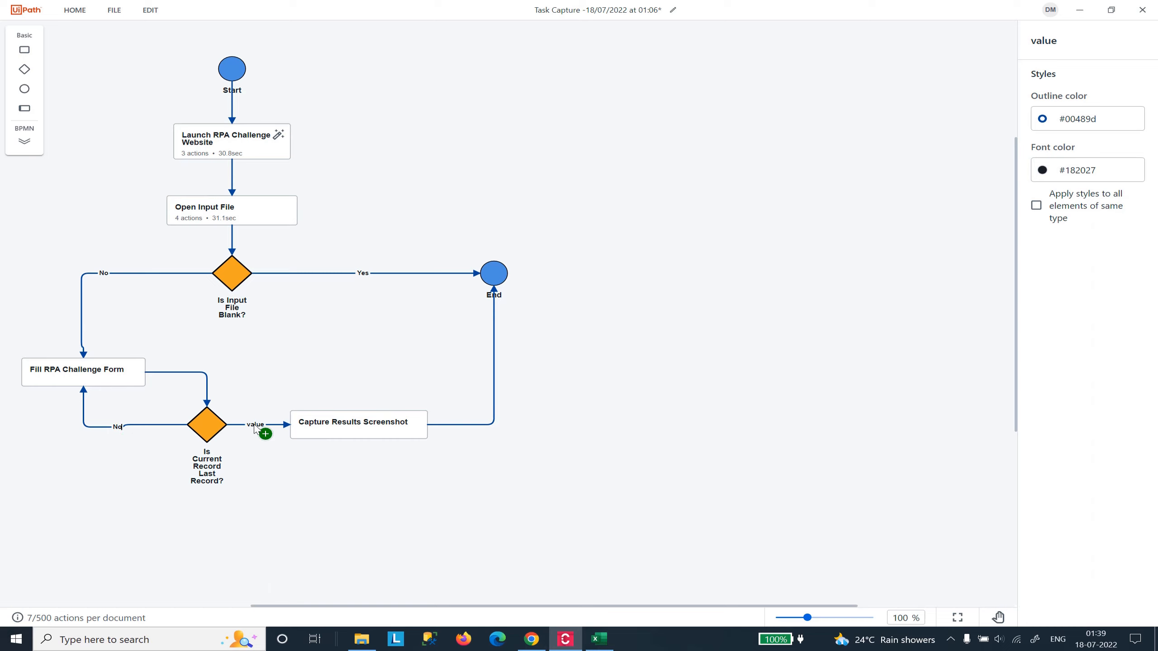
pyautogui.click(299, 468)
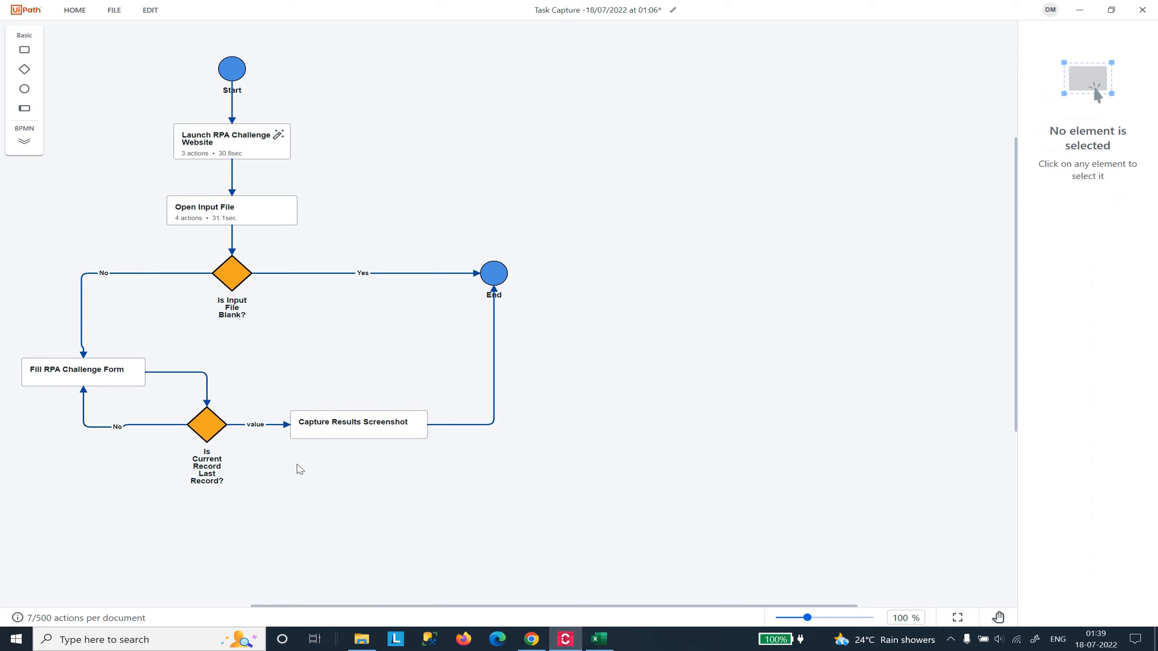
pyautogui.doubleClick(255, 425)
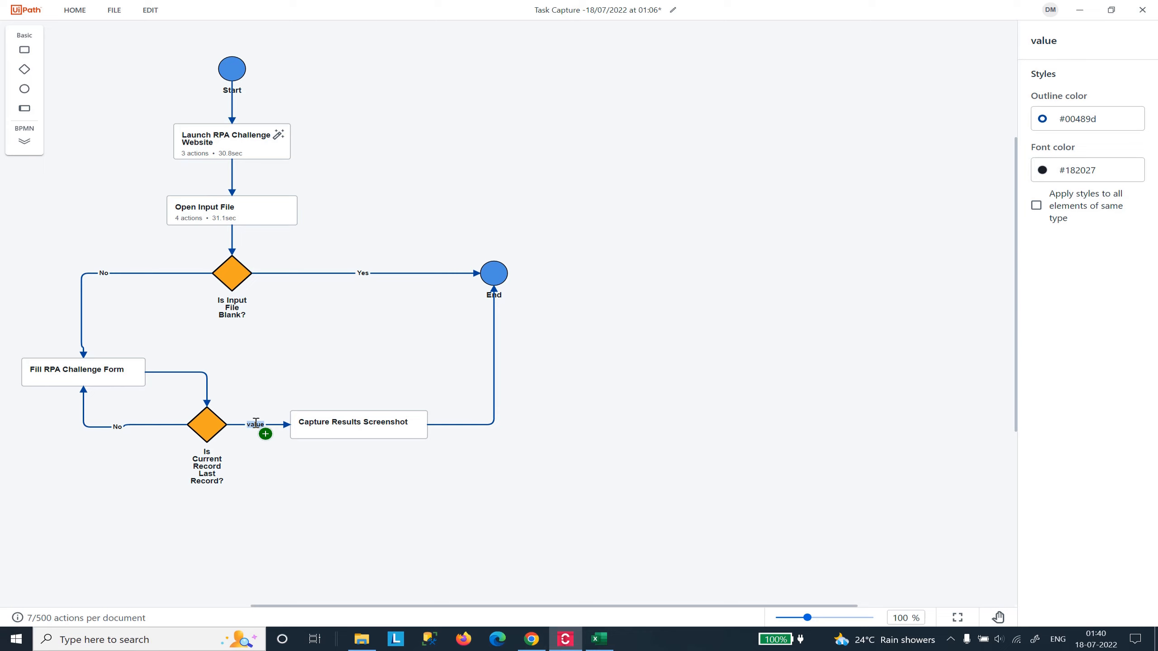
pyautogui.click(382, 466)
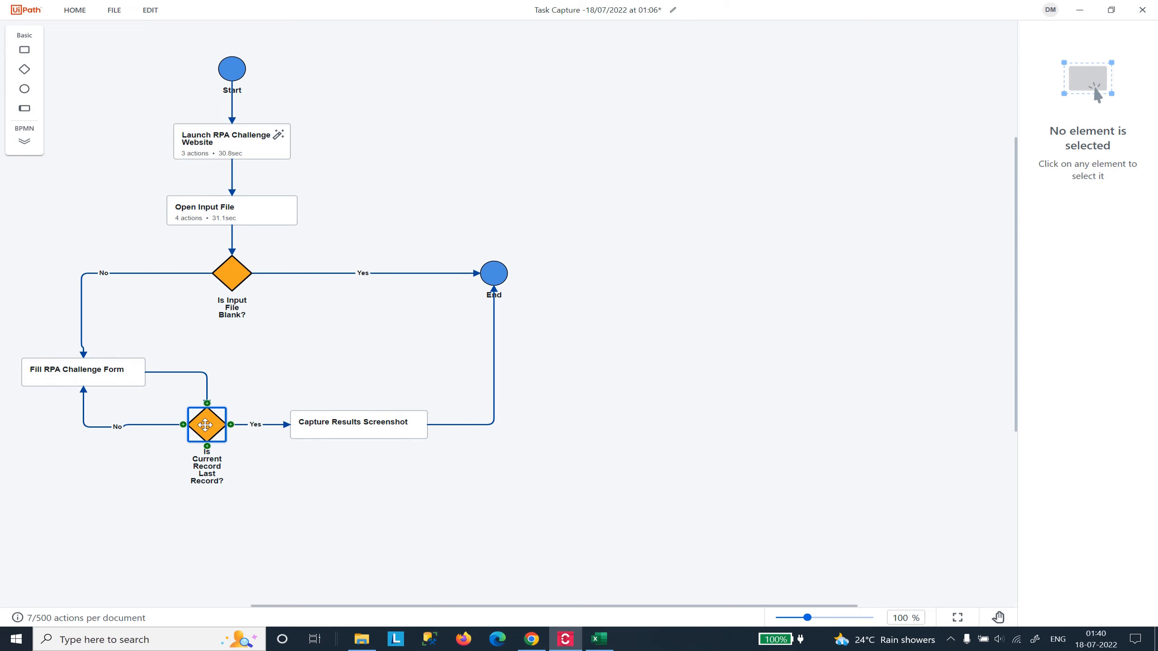
# Move the last-record decision well below Fill RPA Challenge Form and reroute its No connector from the decision's left side.
pyautogui.moveTo(205, 424); pyautogui.dragTo(147, 527)
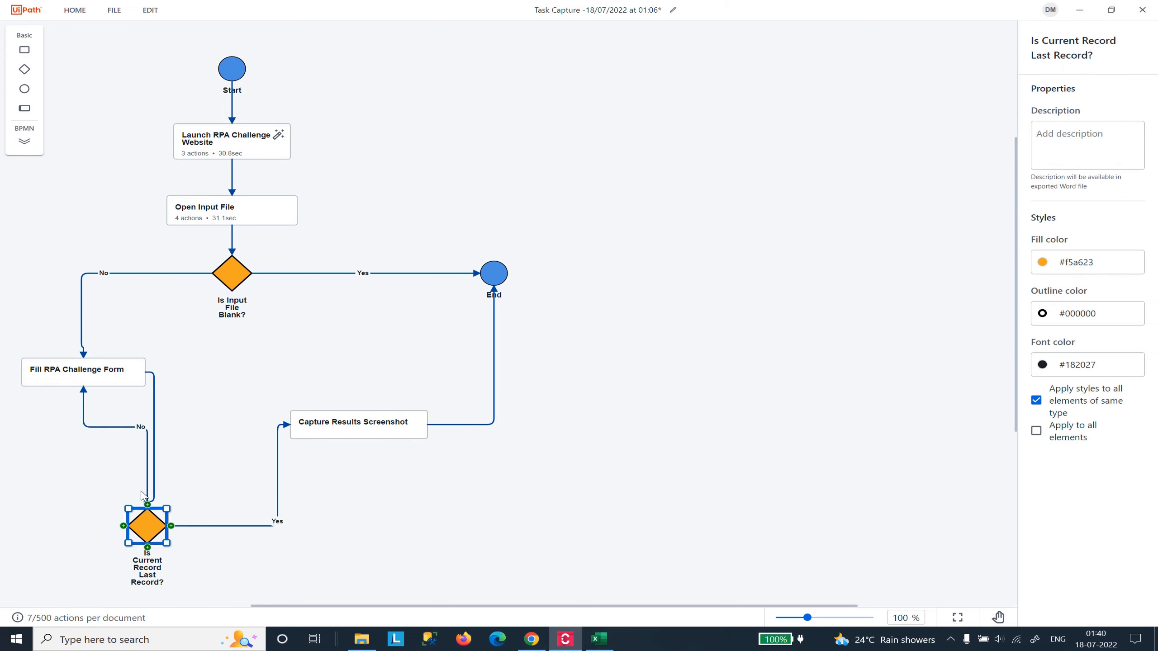
pyautogui.click(148, 449)
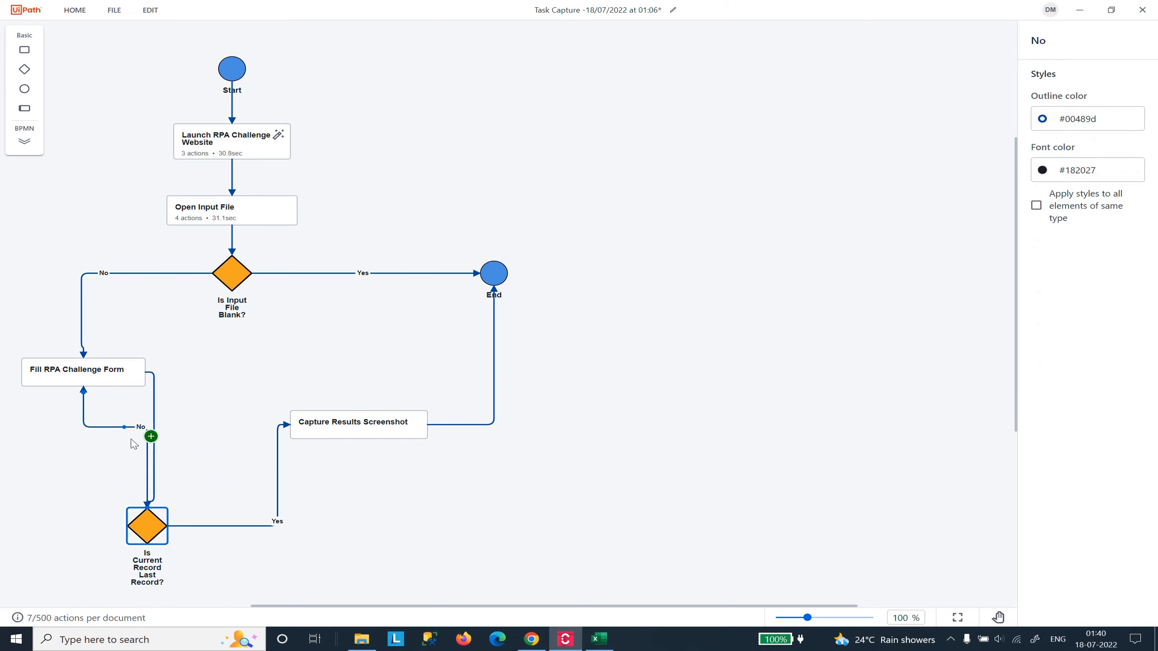
pyautogui.moveTo(146, 459); pyautogui.dragTo(55, 472)
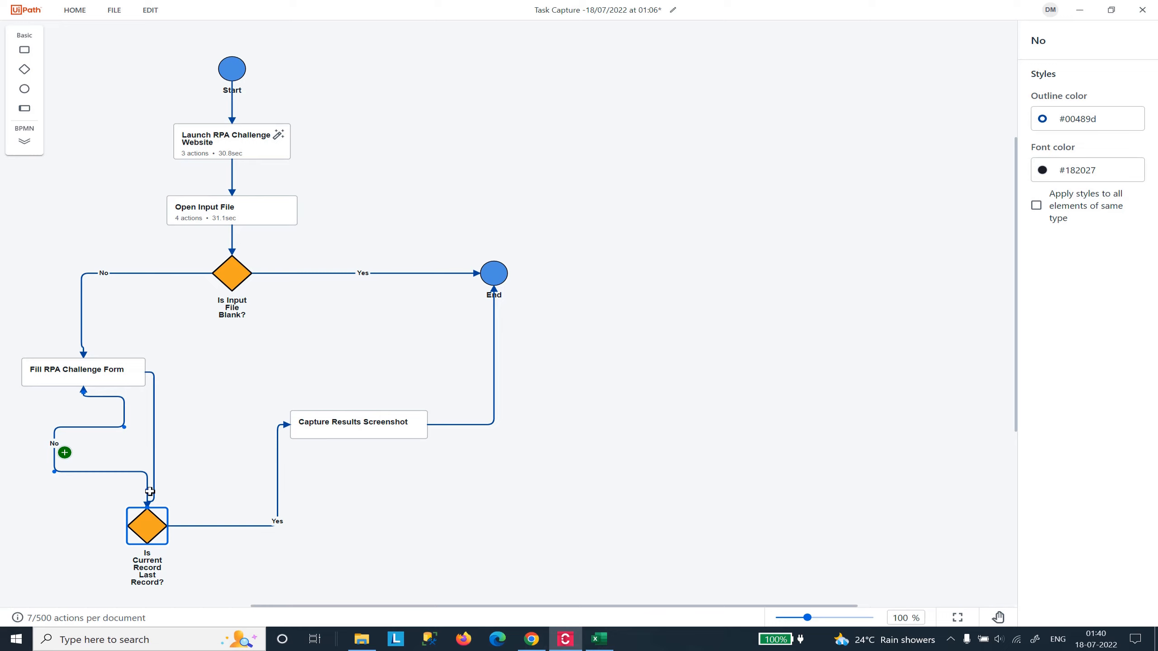
pyautogui.moveTo(147, 490); pyautogui.dragTo(25, 527)
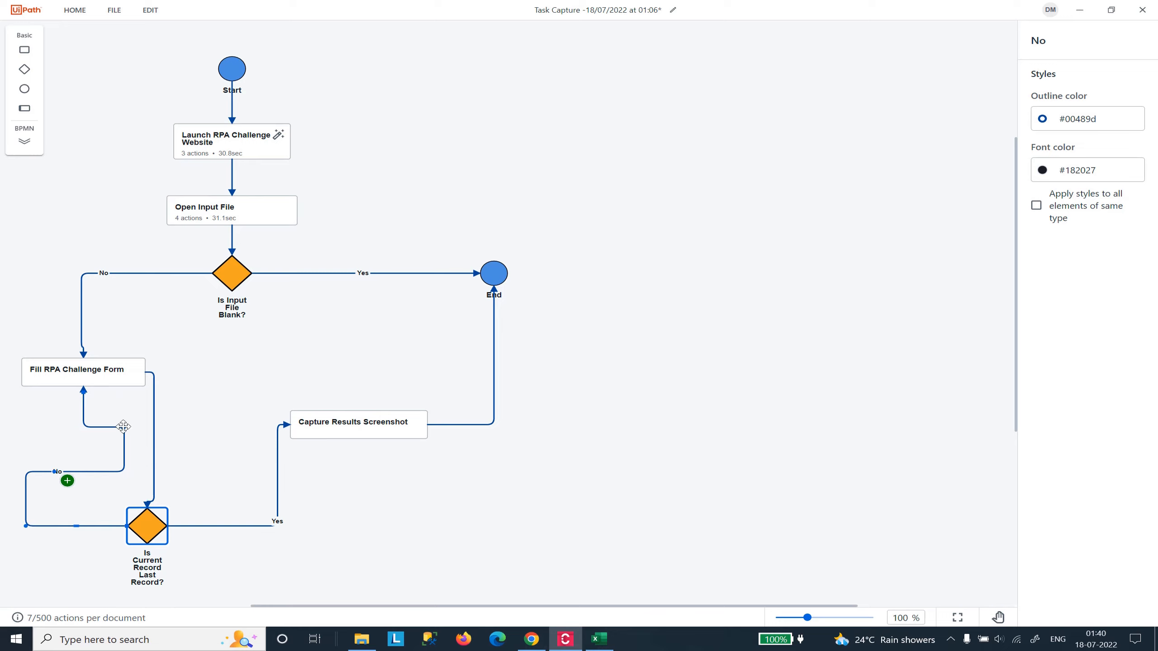
pyautogui.moveTo(124, 428); pyautogui.dragTo(68, 452)
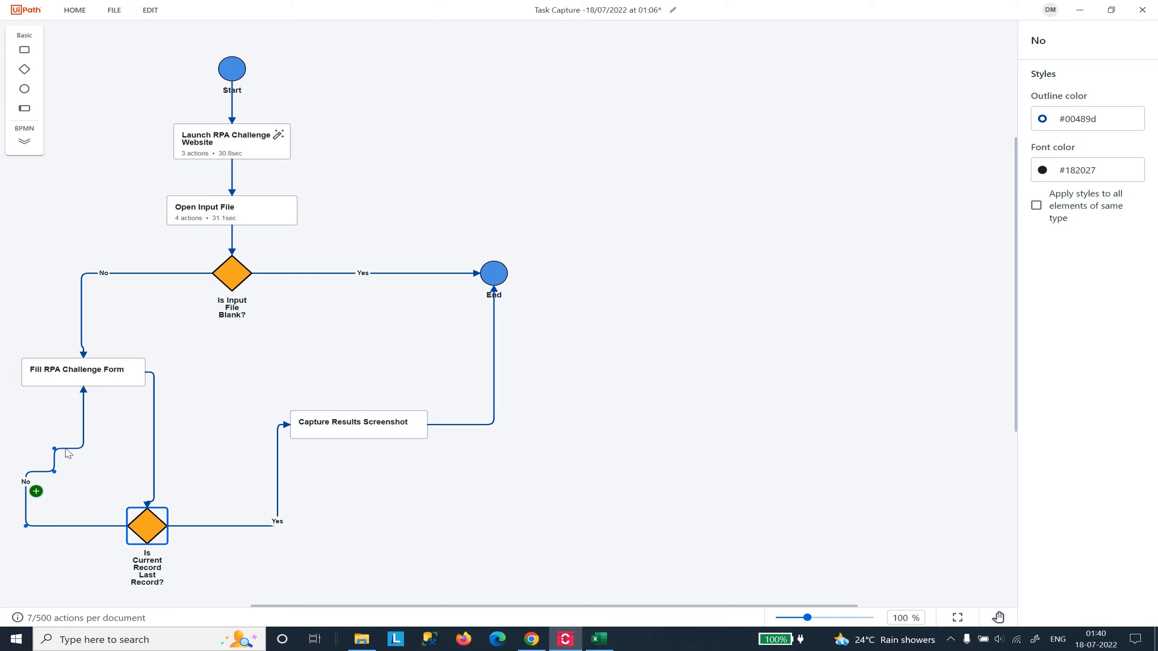
# Nudge the last-record decision right and straighten the vertical run of its No connector up to Fill RPA Challenge Form.
pyautogui.moveTo(147, 526); pyautogui.dragTo(165, 526)
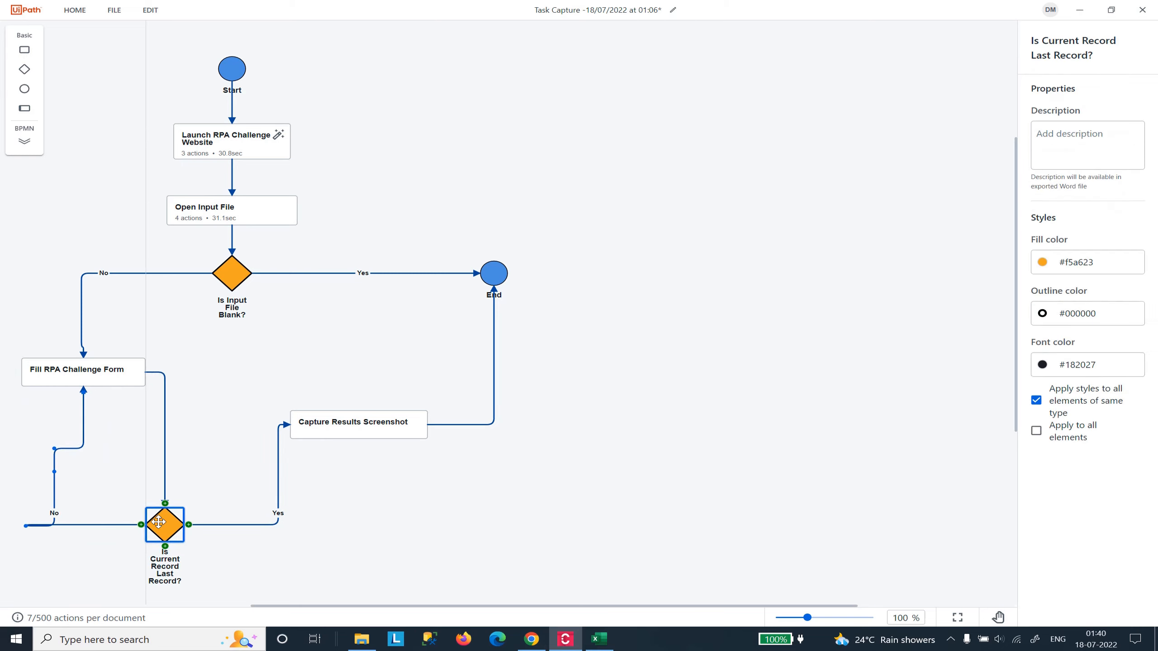
pyautogui.click(99, 526)
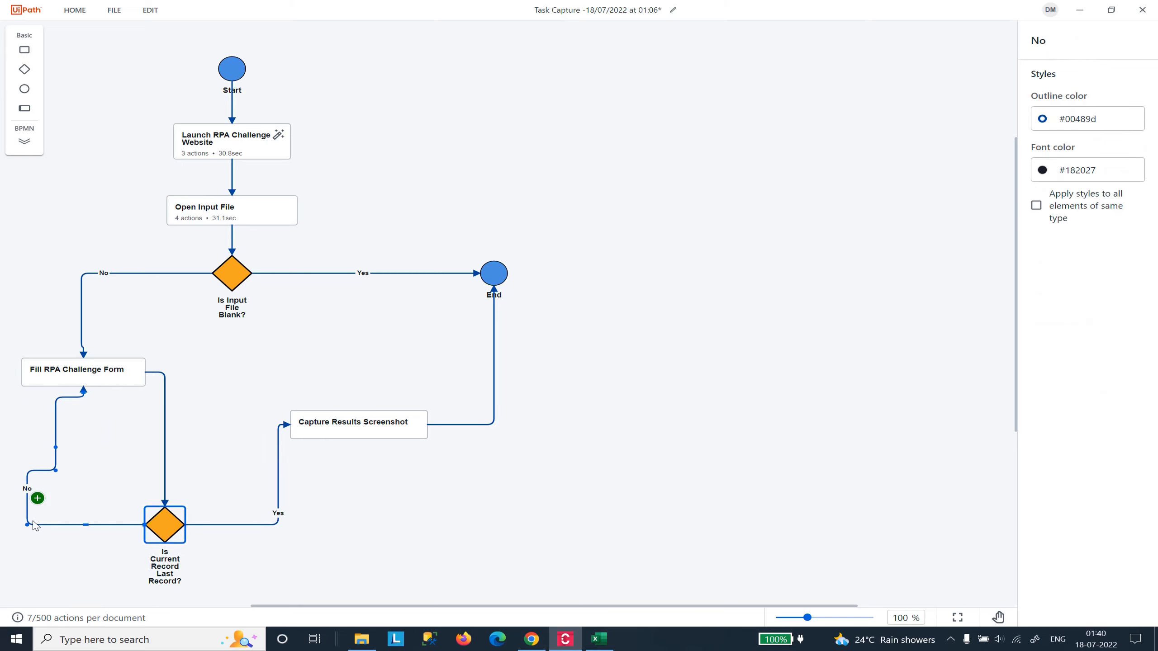
pyautogui.moveTo(28, 524); pyautogui.dragTo(52, 523)
pyautogui.click(130, 464)
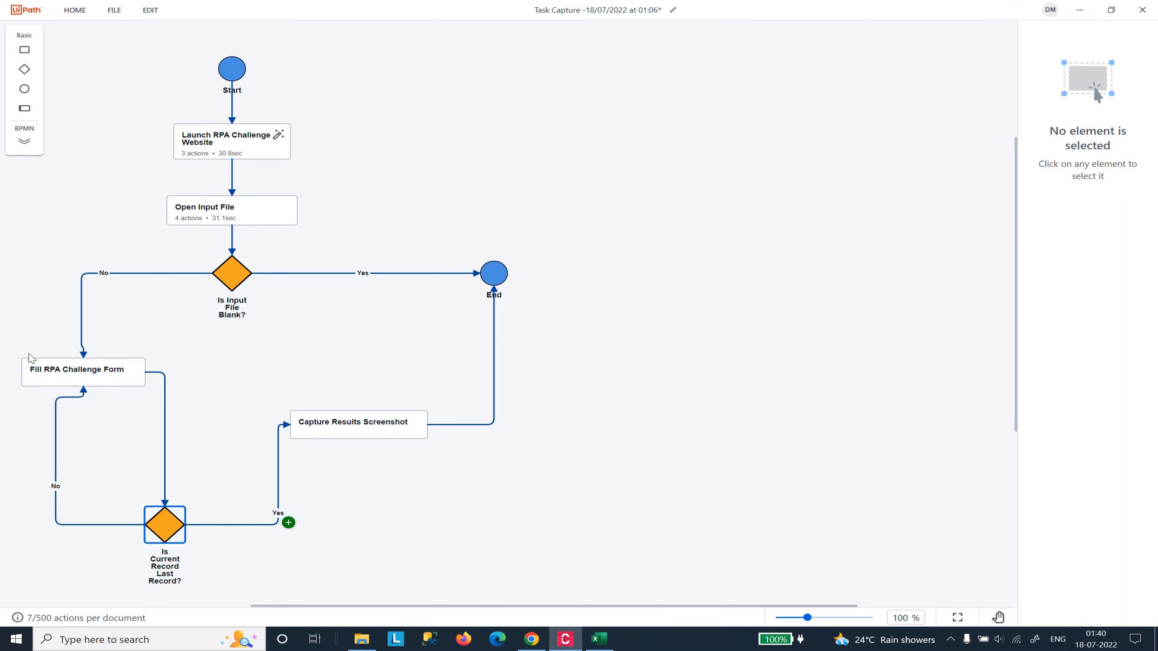
pyautogui.click(115, 379)
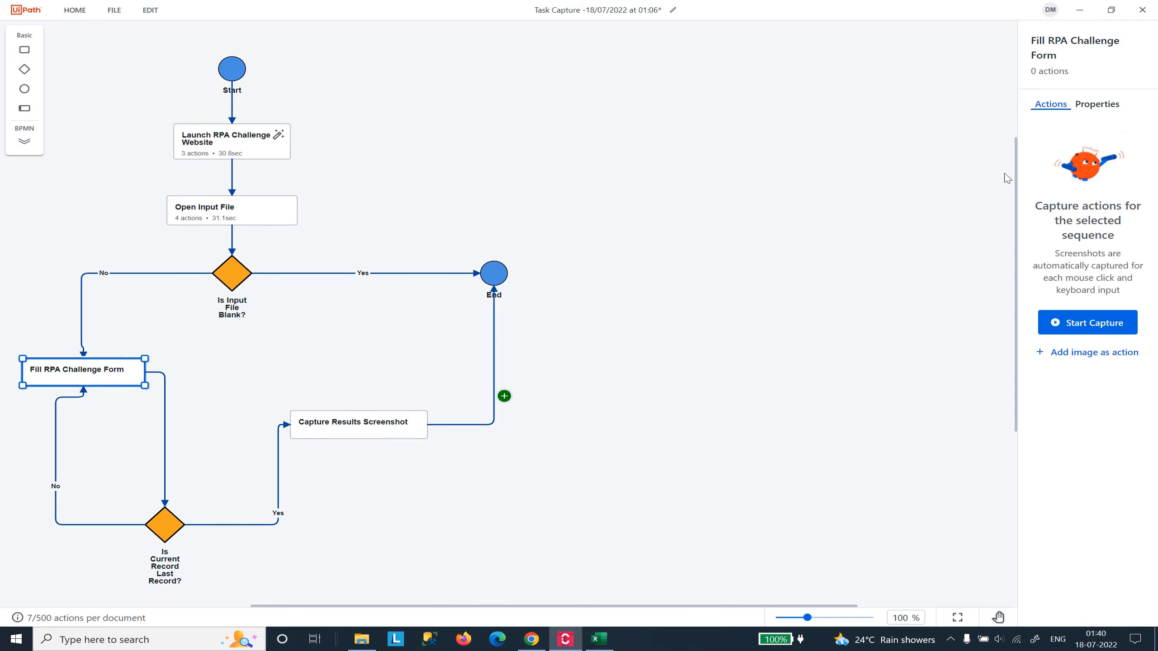
pyautogui.click(1078, 328)
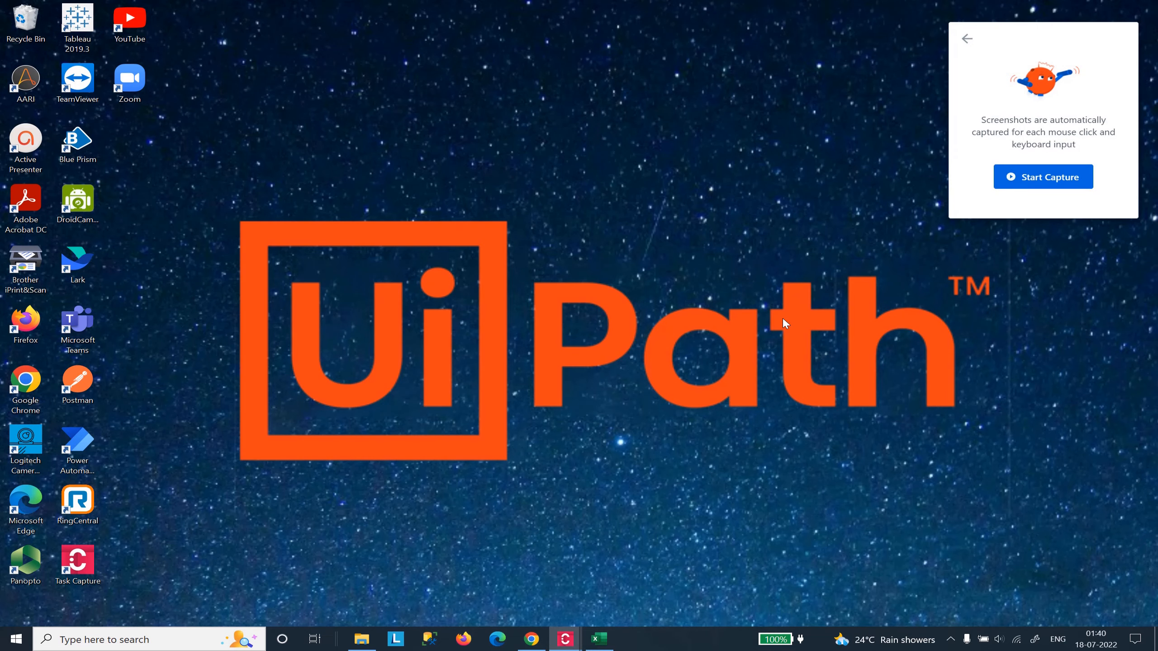
pyautogui.click(531, 639)
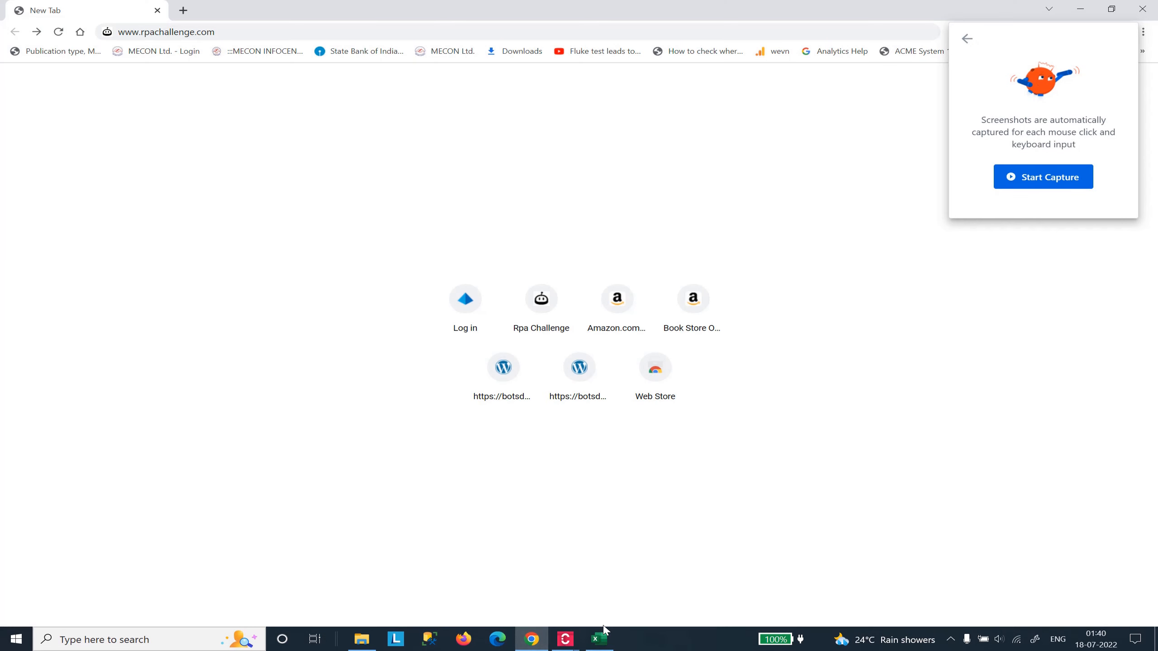
pyautogui.click(230, 31)
pyautogui.press('Return')
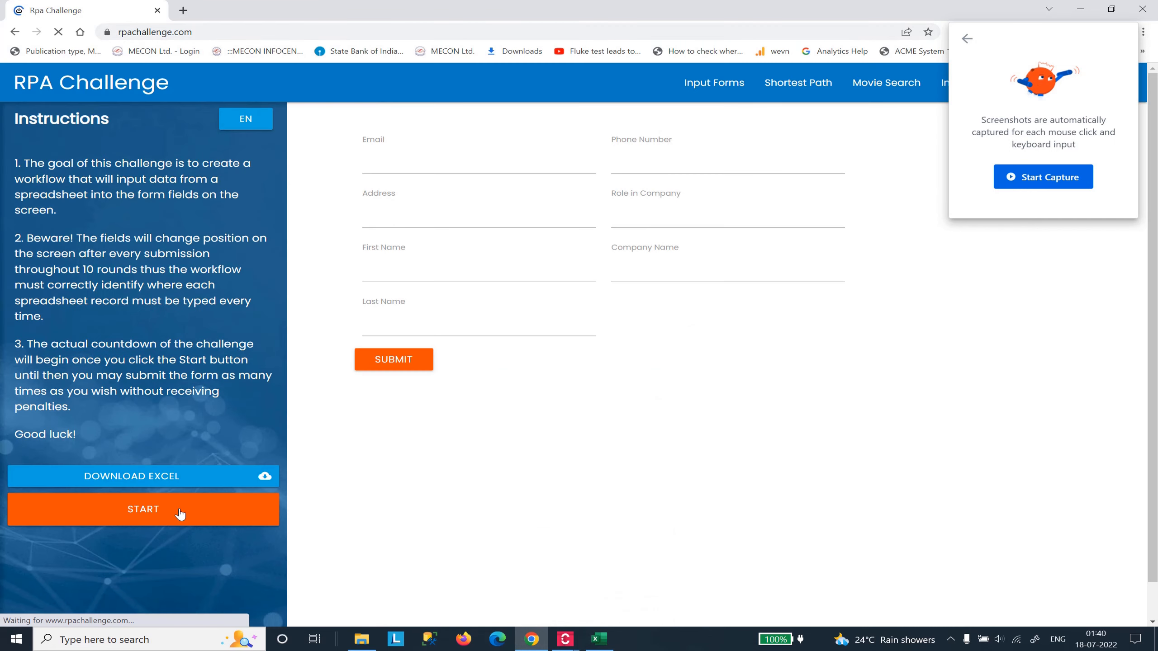
# Start the first round of the RPA Challenge and begin the capture session, leaving it paused.
pyautogui.click(163, 517)
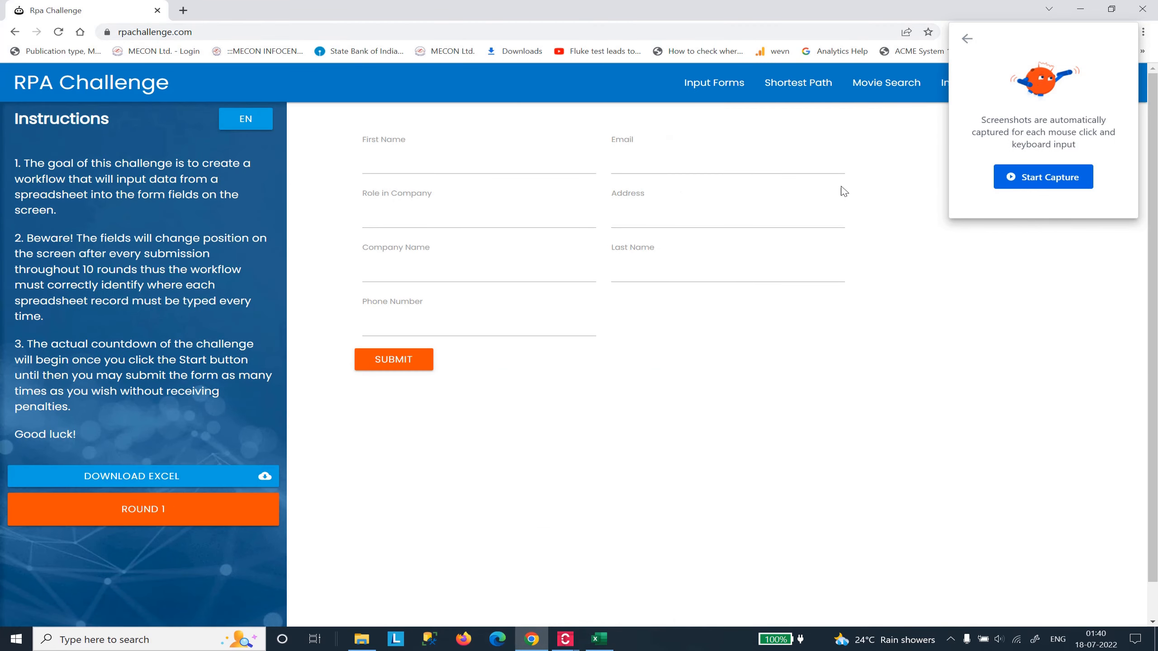
pyautogui.click(1035, 177)
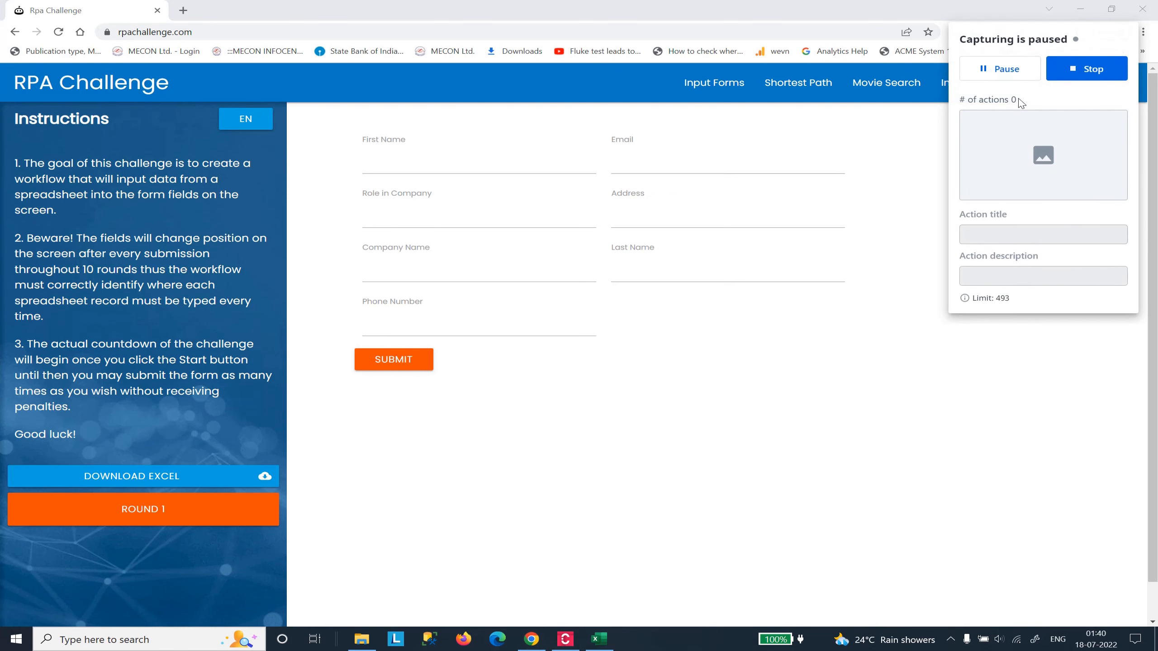
pyautogui.click(999, 68)
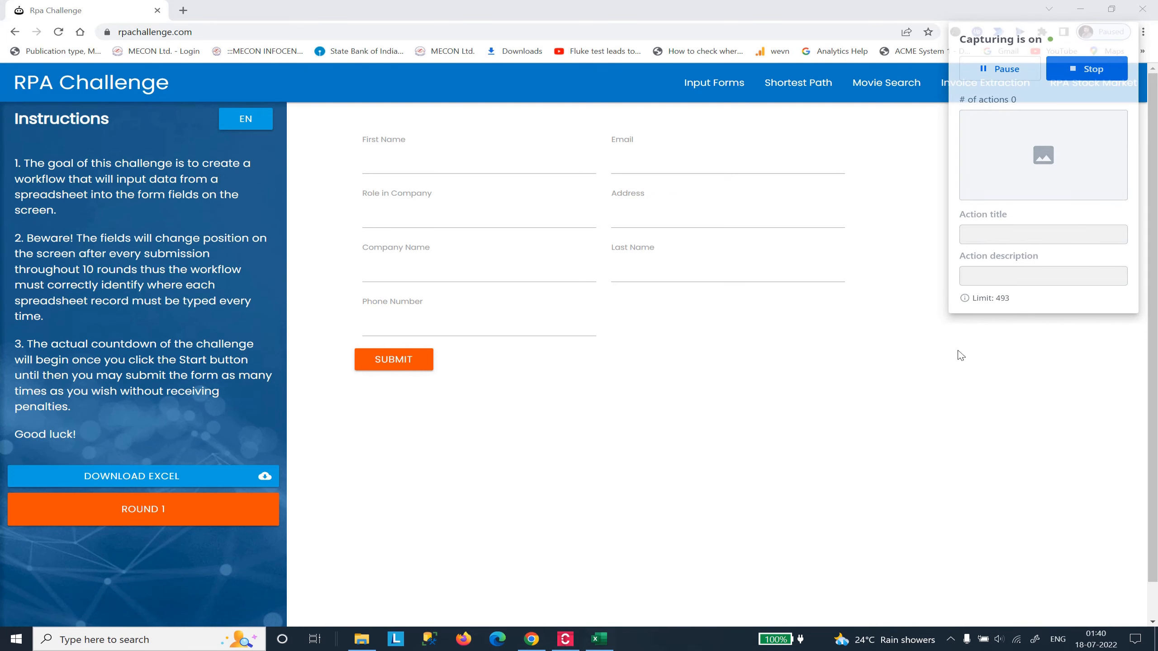
pyautogui.click(998, 68)
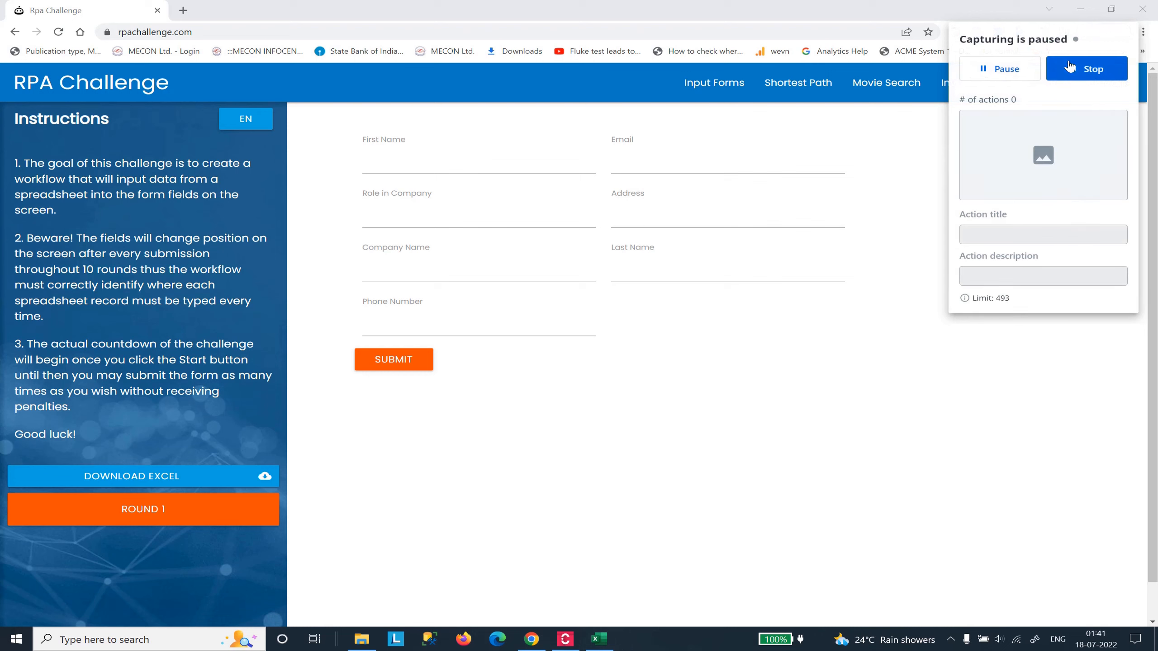
# Switch to the challenge workbook in Excel and, with capturing resumed, try to edit the first record's First Name in the formula bar.
pyautogui.click(599, 639)
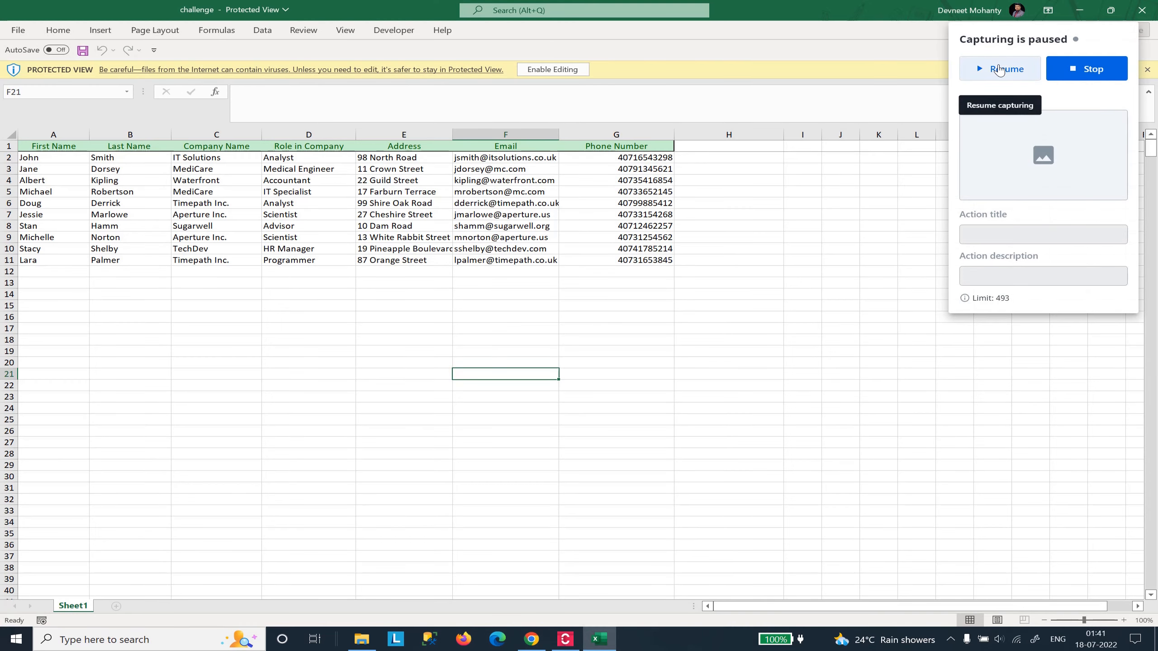
pyautogui.click(73, 159)
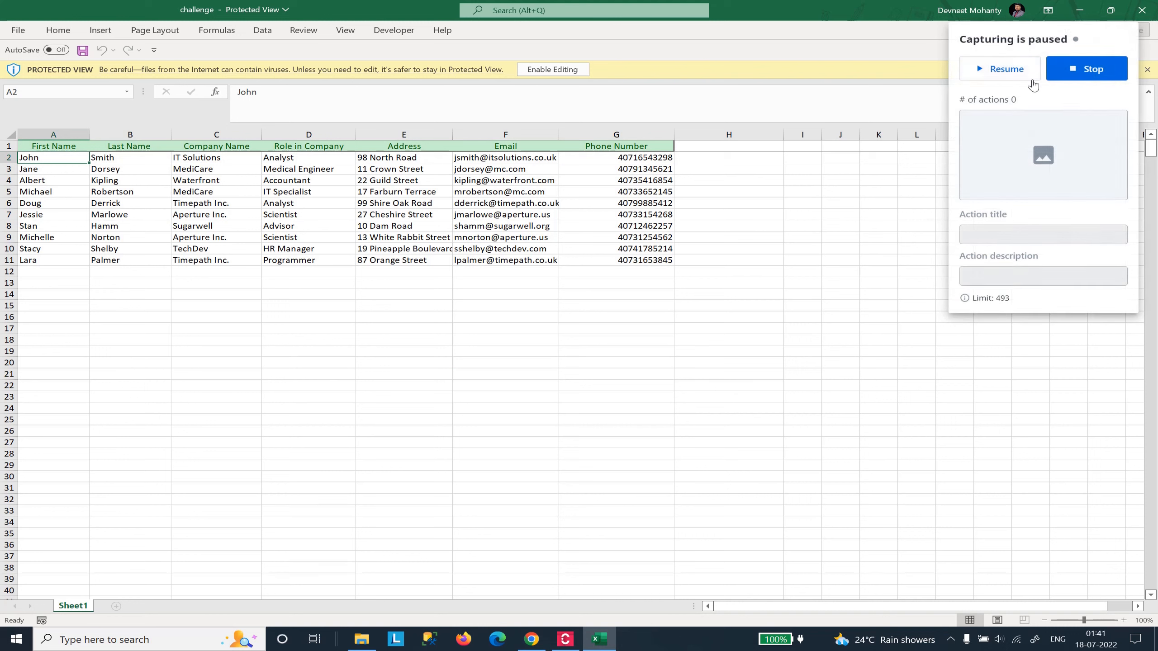
pyautogui.click(999, 69)
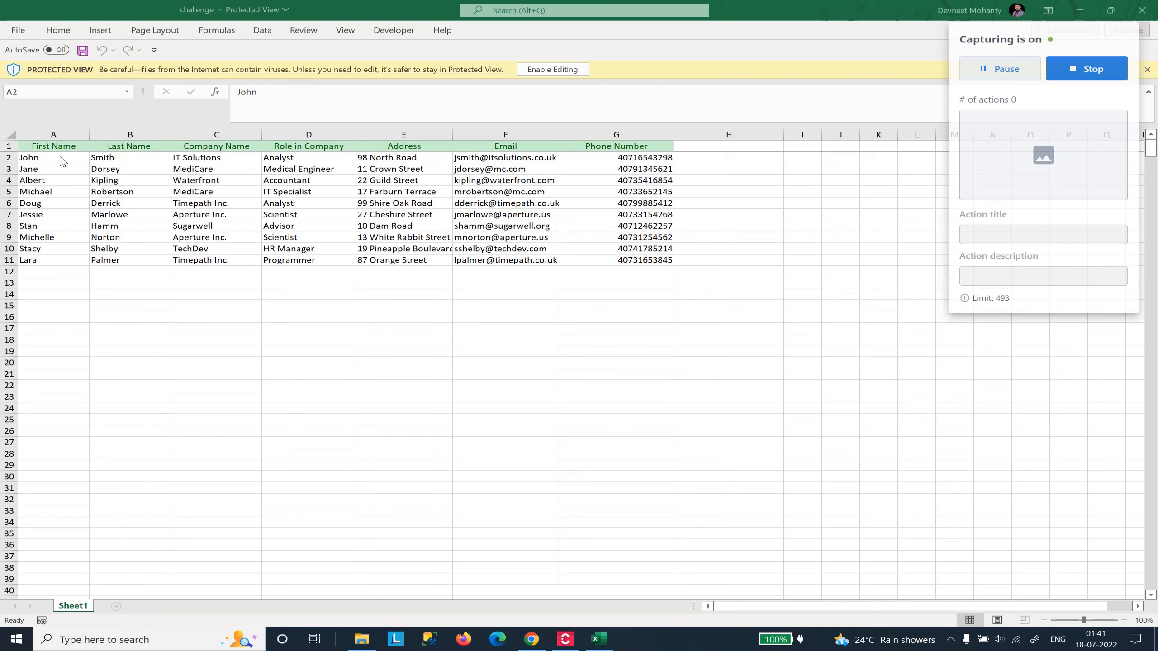
pyautogui.click(271, 98)
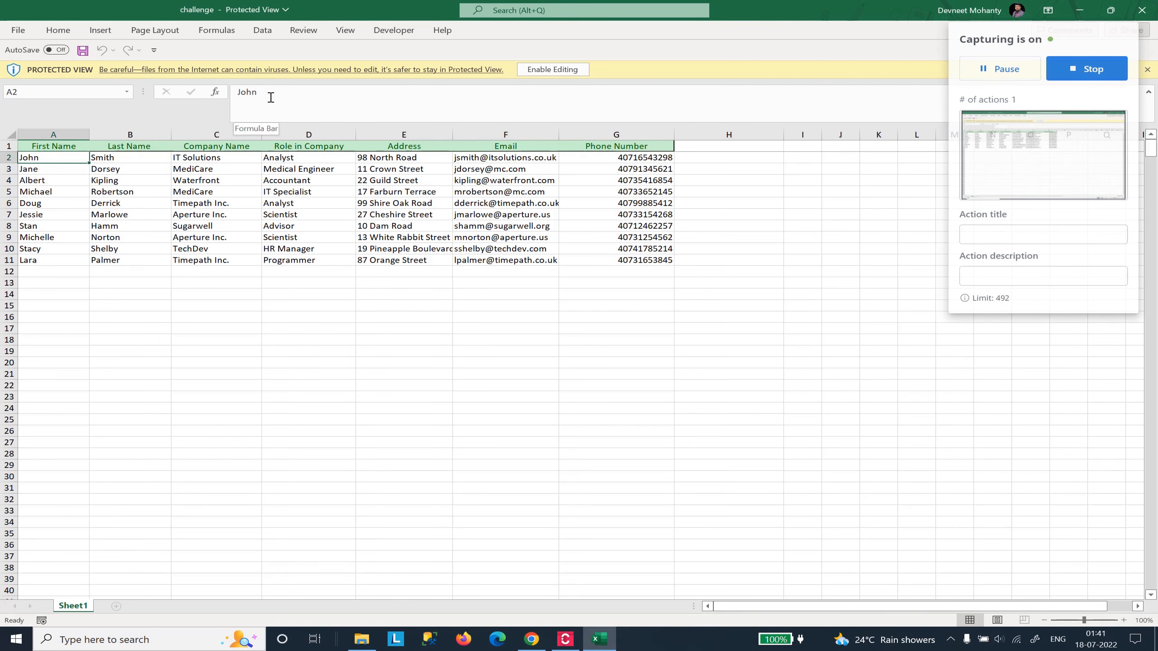
pyautogui.click(284, 109)
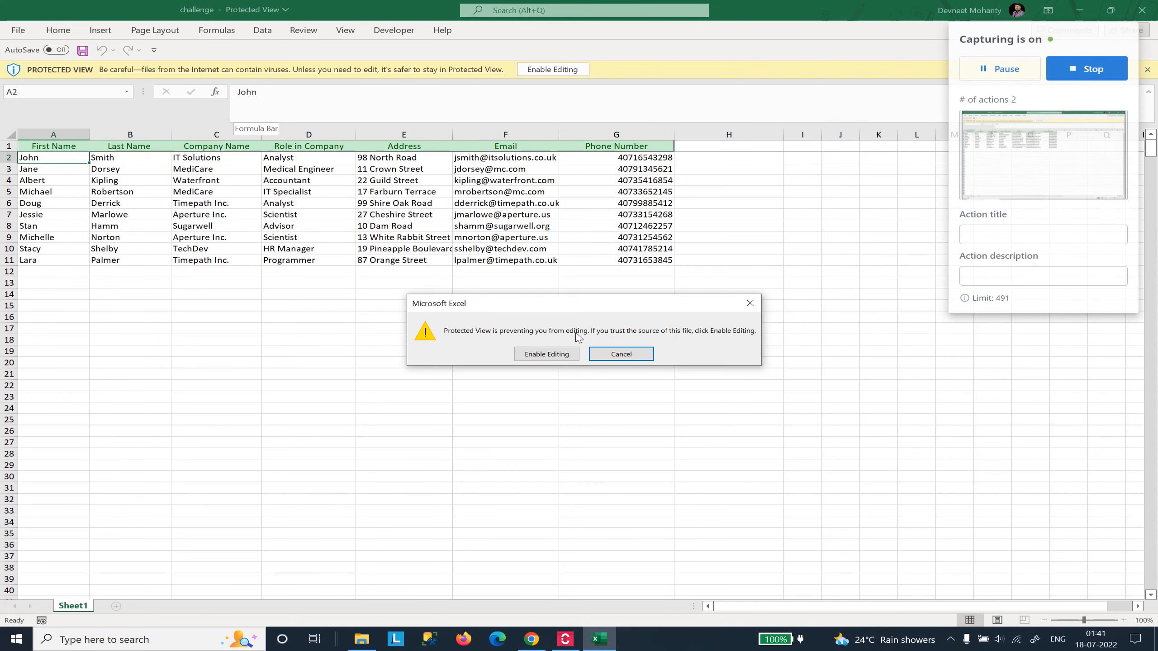
pyautogui.click(751, 303)
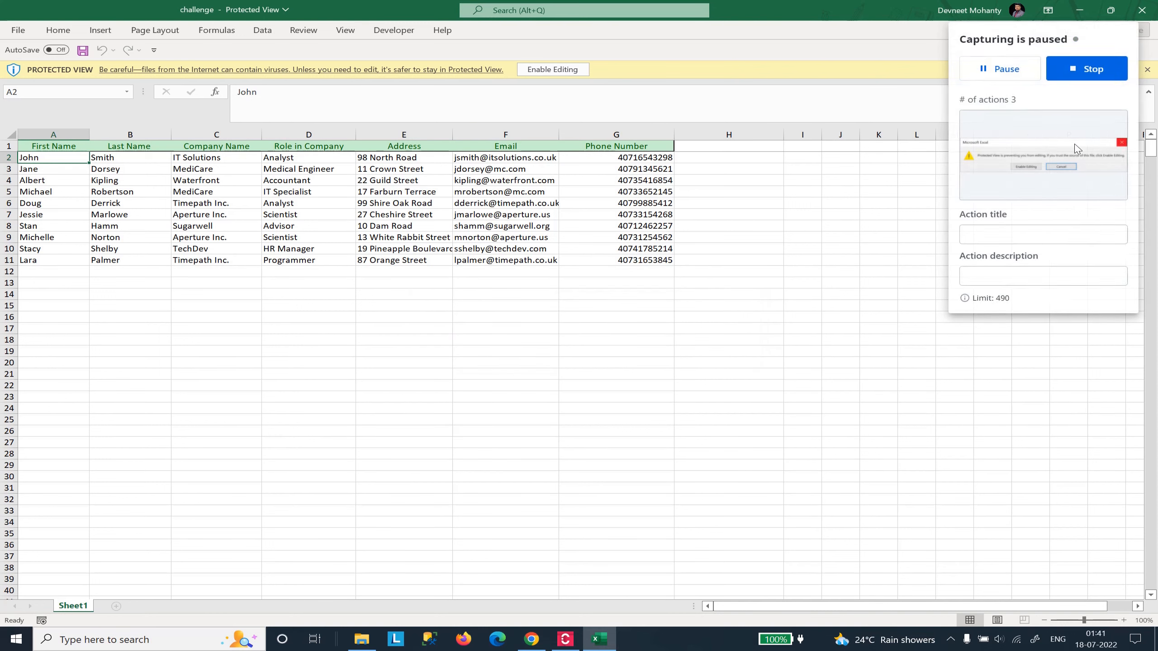
# Pause the capture and enable editing for the protected challenge workbook.
pyautogui.click(1008, 73)
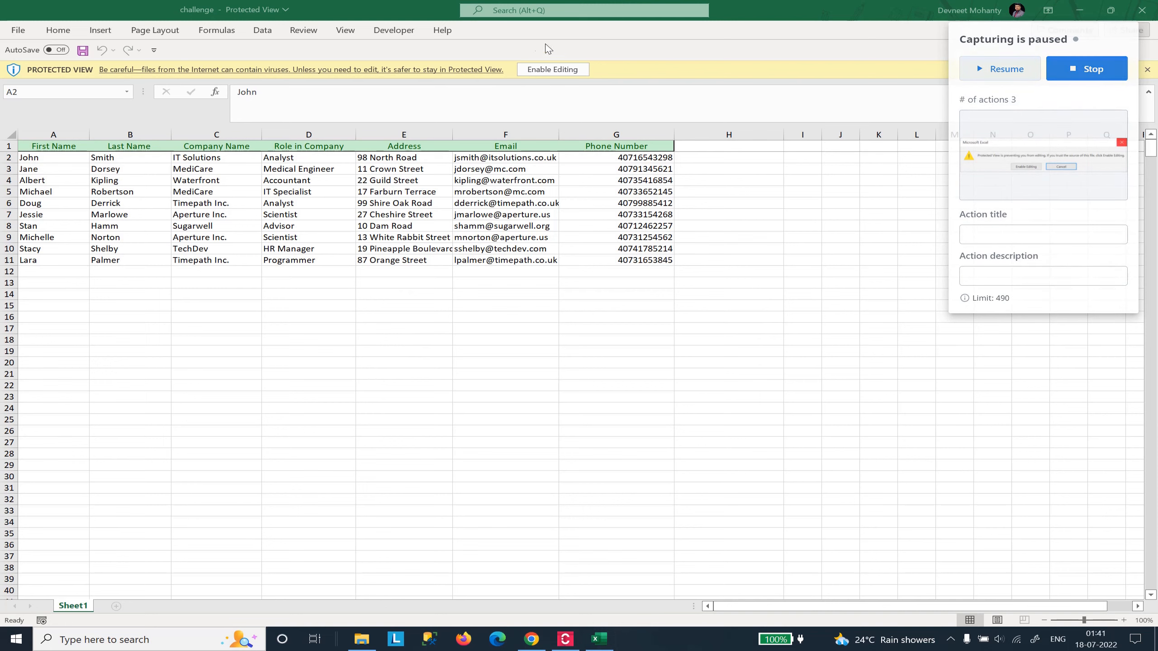
pyautogui.click(542, 72)
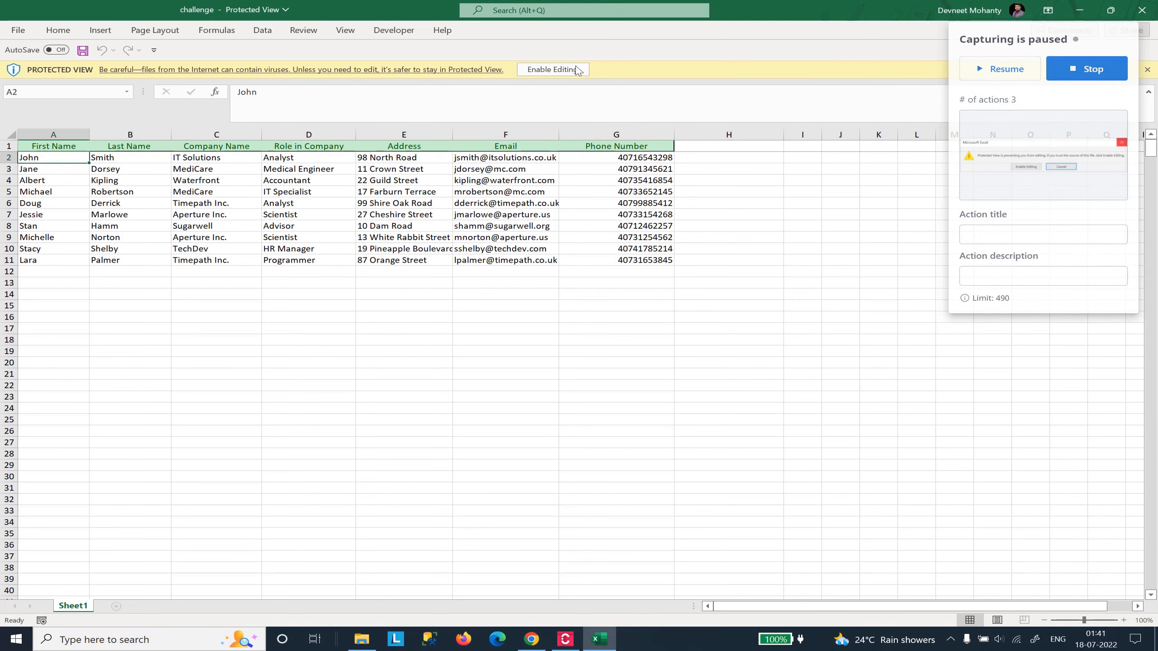
pyautogui.click(542, 69)
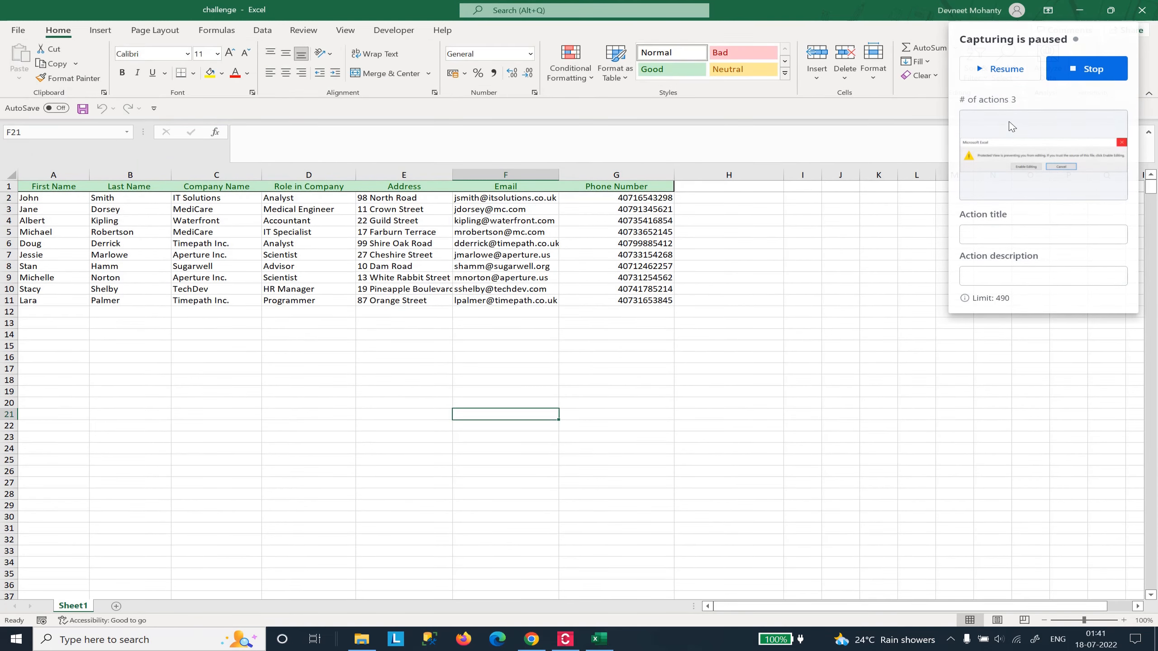
# Resume capturing, copy the contents of cell A2 in the First Name column, and pause capturing.
pyautogui.click(1002, 73)
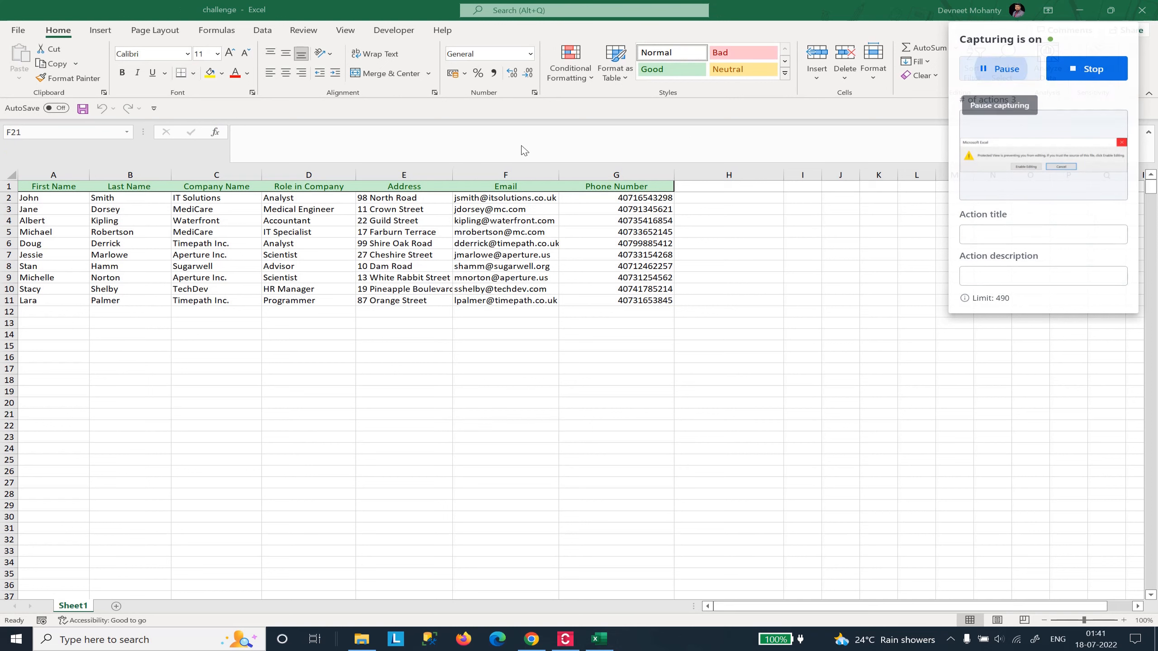
pyautogui.click(63, 200)
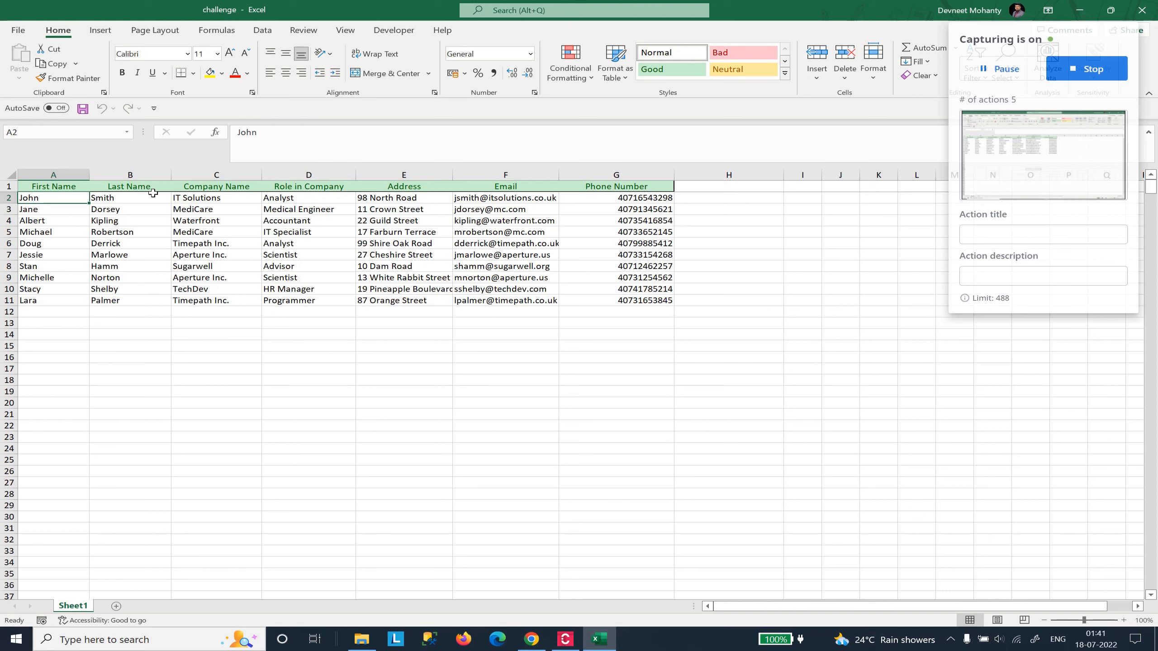
pyautogui.click(280, 144)
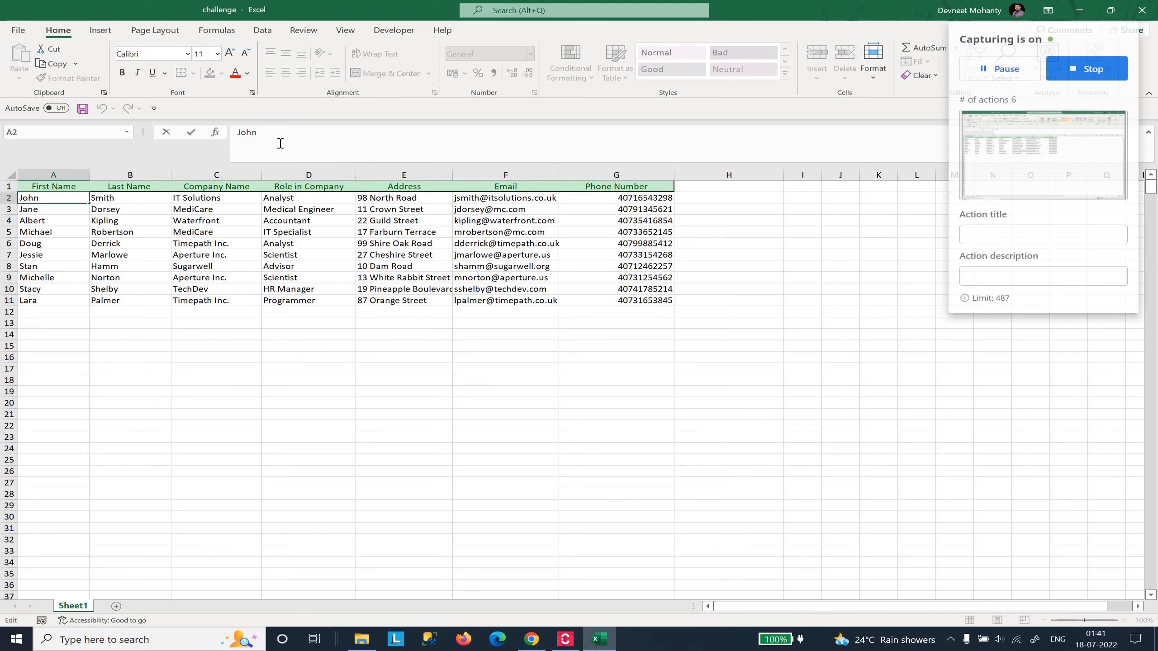
pyautogui.hotkey('ctrl', 'a')
pyautogui.hotkey('ctrl', 'c')
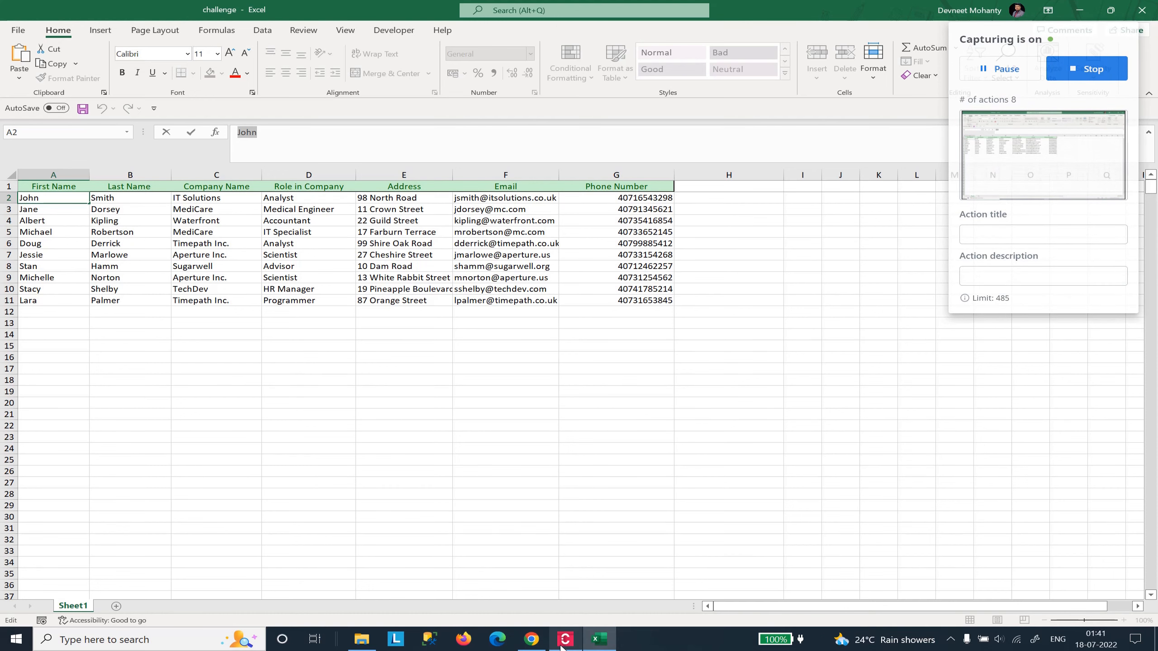
pyautogui.moveTo(563, 648)
pyautogui.click(998, 68)
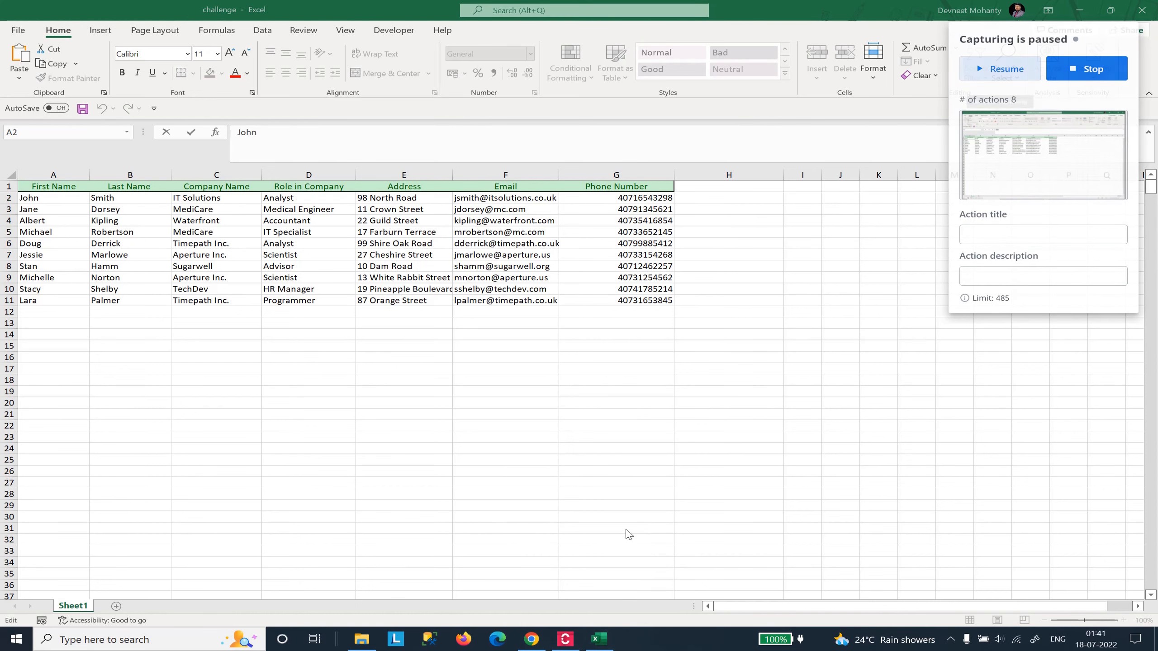
# Switch to the RPA Challenge page in Chrome, capture entering the record's first name in the First Name field, and stop capturing.
pyautogui.click(531, 638)
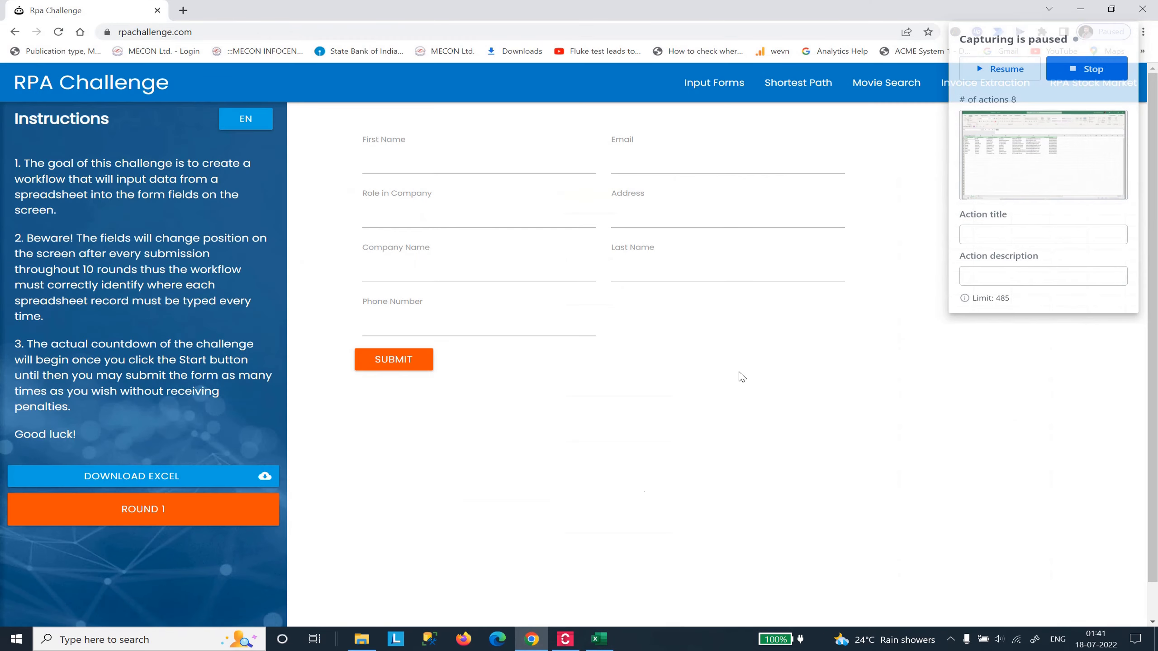
pyautogui.click(1003, 69)
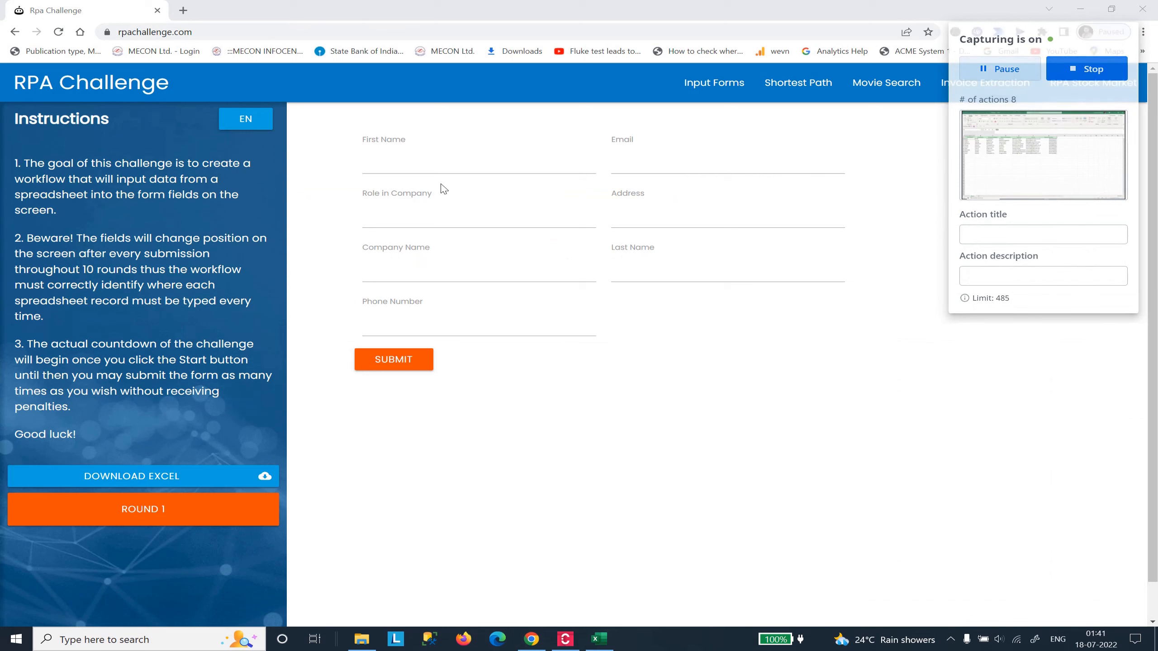
pyautogui.click(416, 163)
pyautogui.write('John')
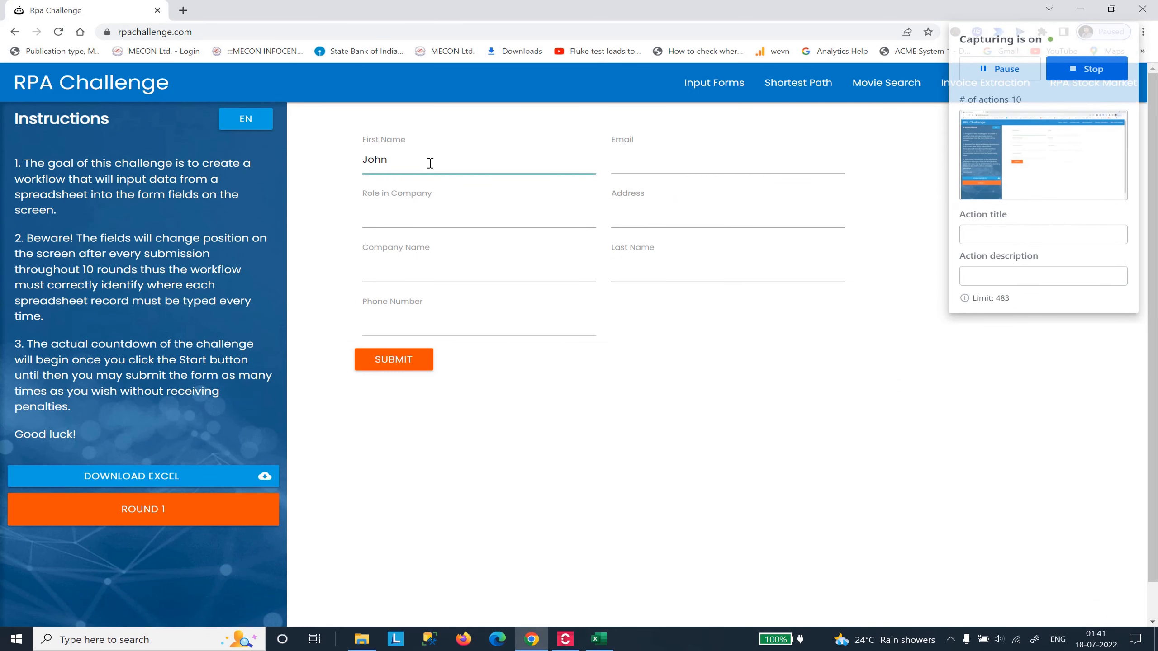
pyautogui.click(999, 69)
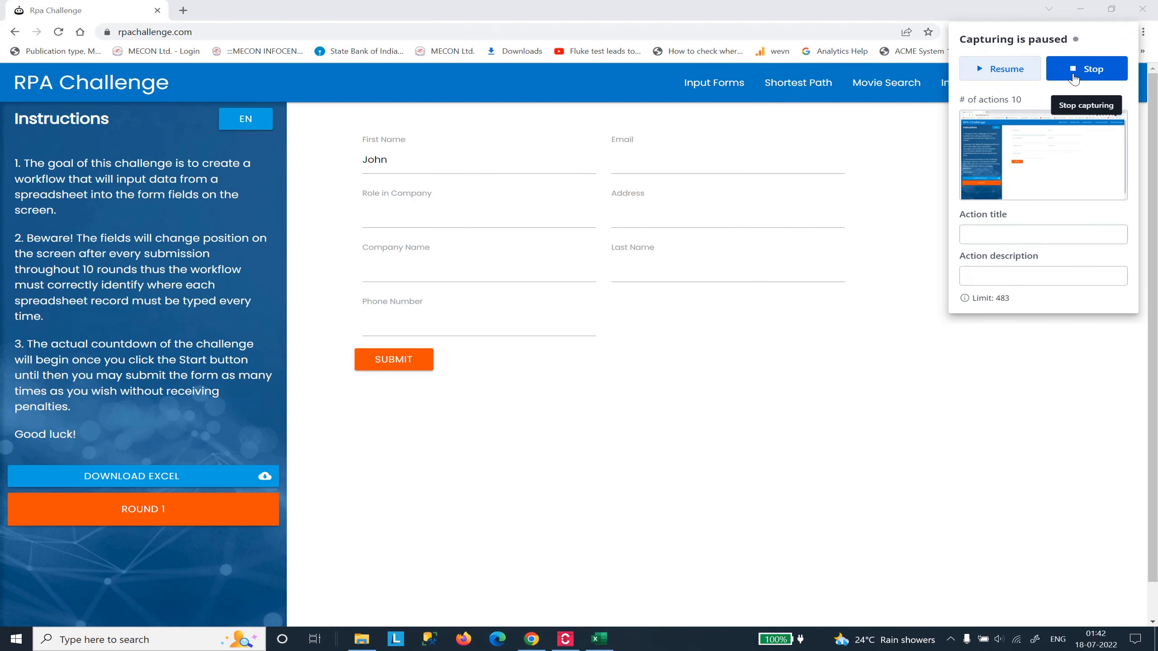
pyautogui.click(1074, 79)
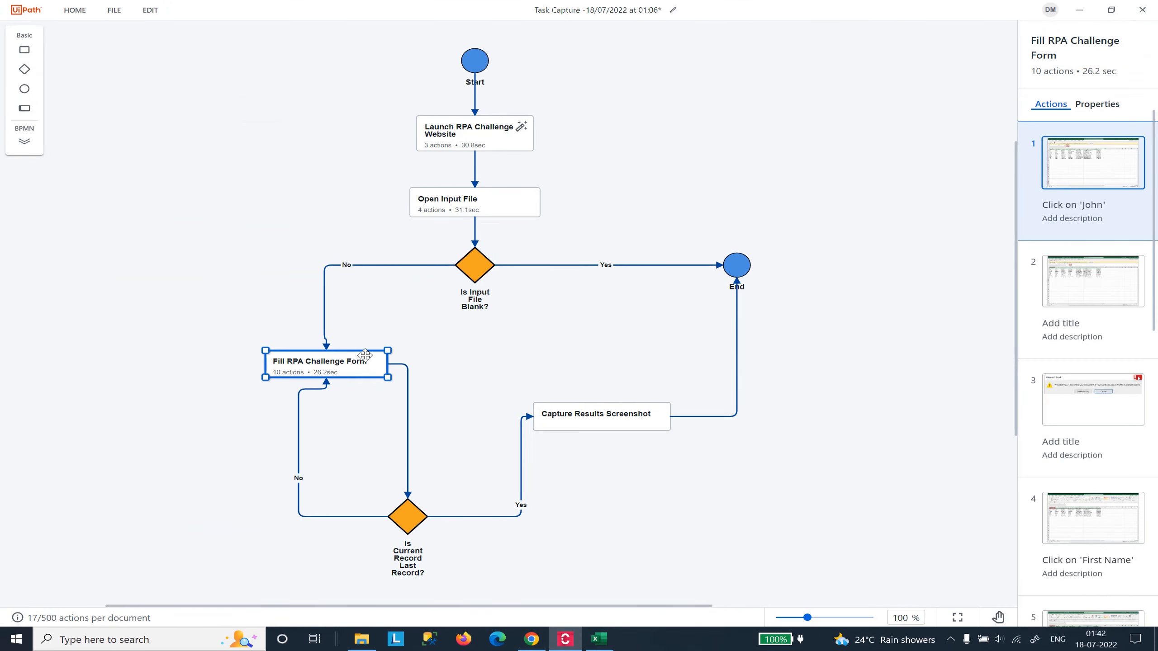
# Delete the first three actions of the Fill RPA Challenge Form step, including the Protected View warning screenshot.
pyautogui.click(1066, 180)
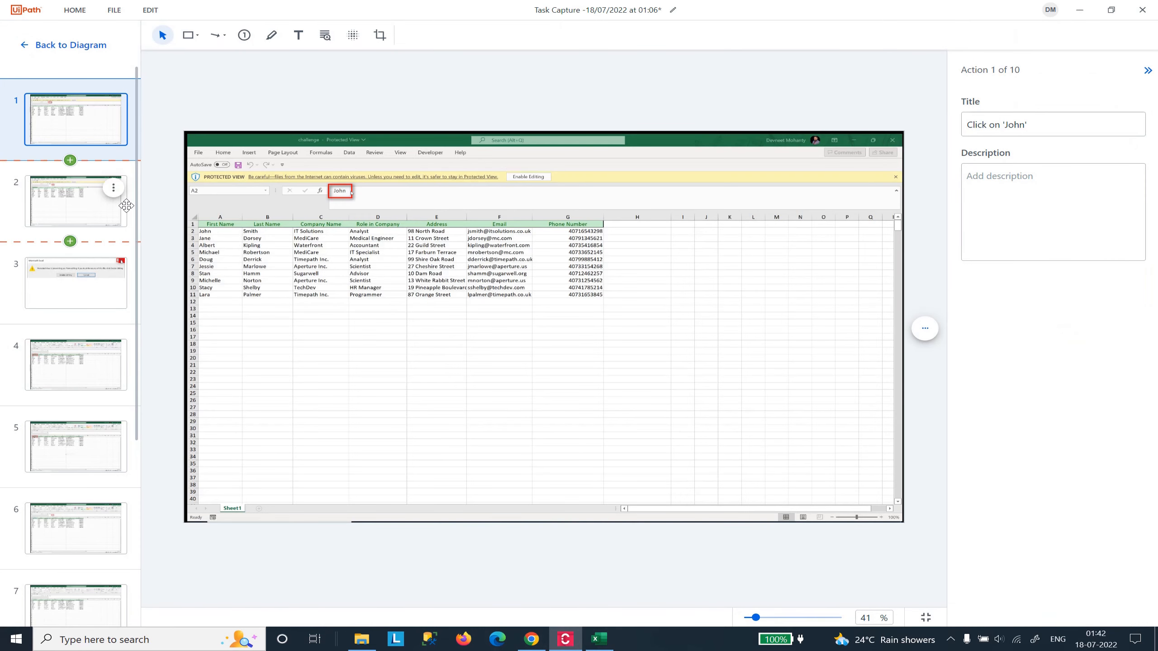
pyautogui.keyDown('ctrl'); pyautogui.click(81, 224); pyautogui.keyUp('ctrl')
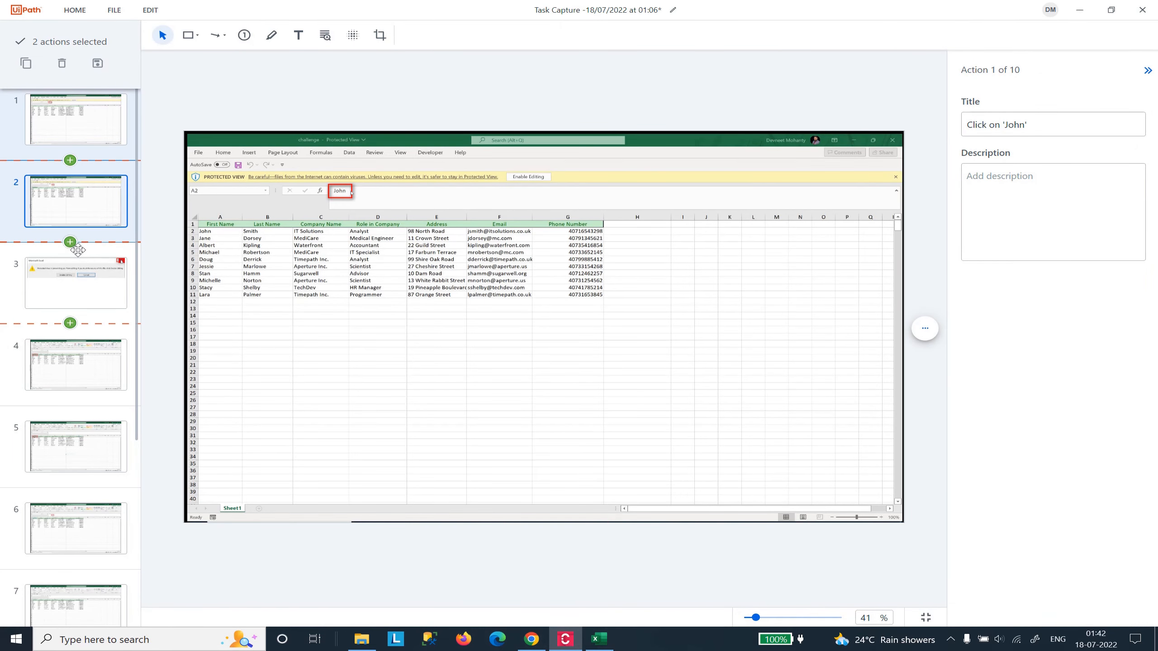
pyautogui.click(76, 291)
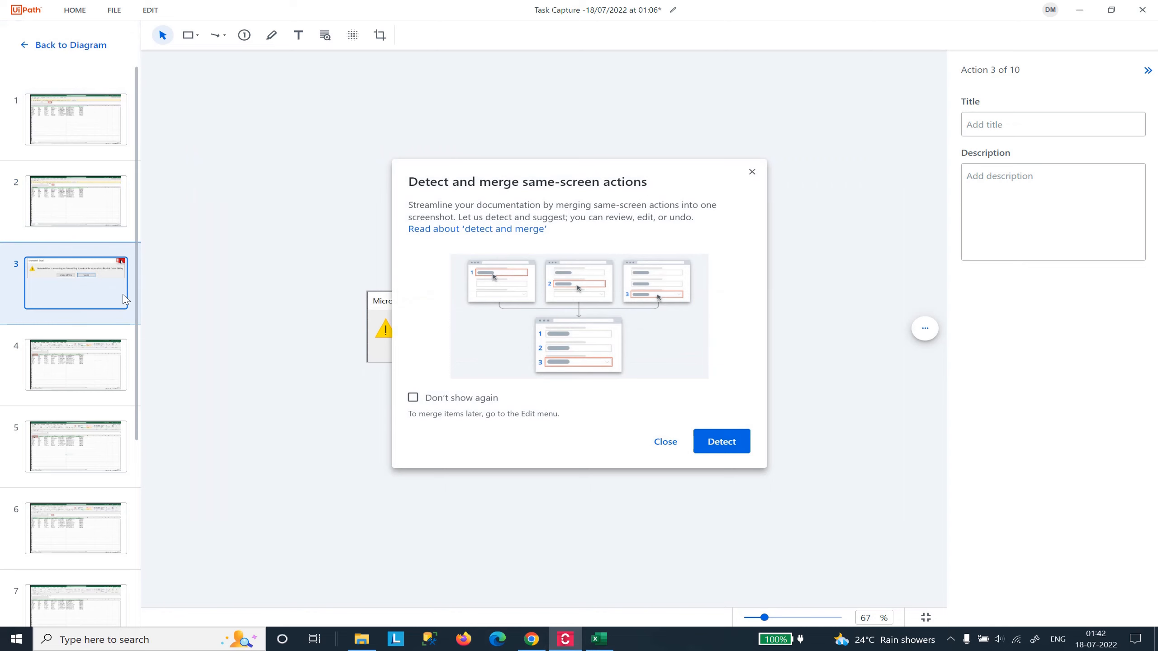
pyautogui.click(665, 441)
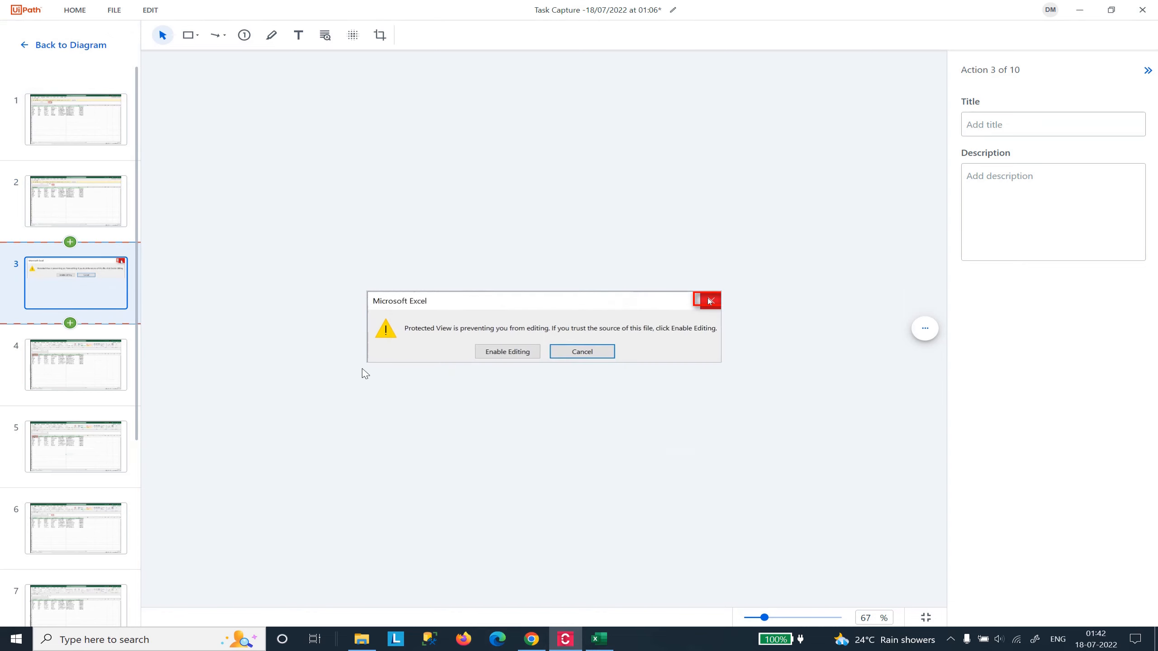
pyautogui.keyDown('ctrl'); pyautogui.click(50, 196); pyautogui.keyUp('ctrl')
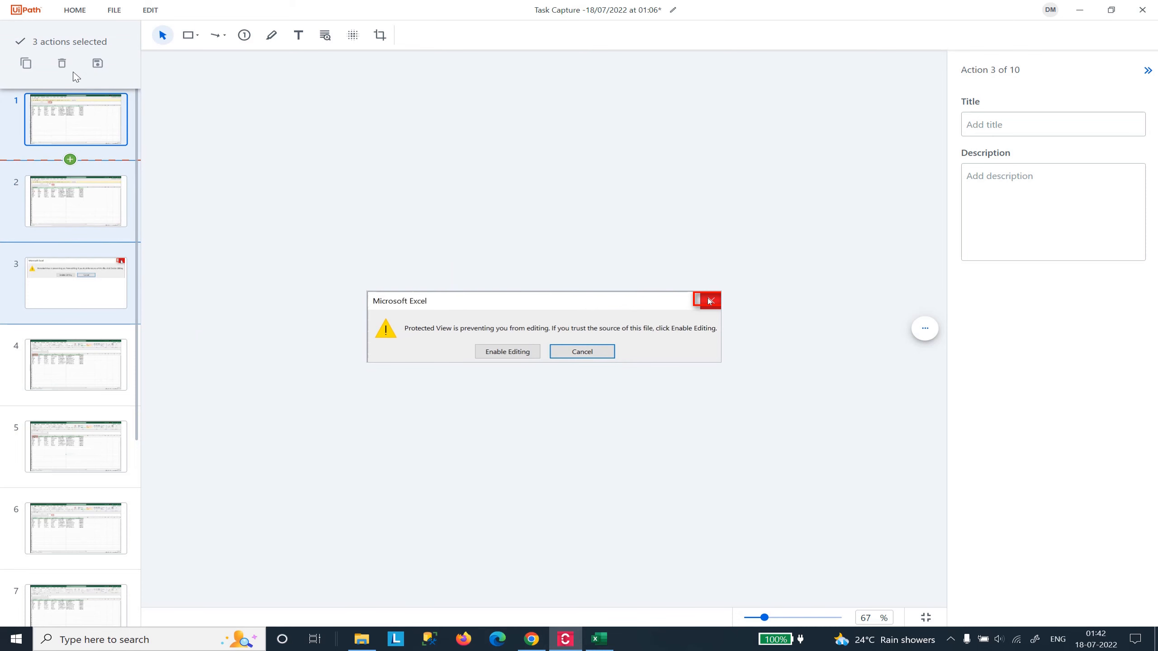
pyautogui.click(62, 63)
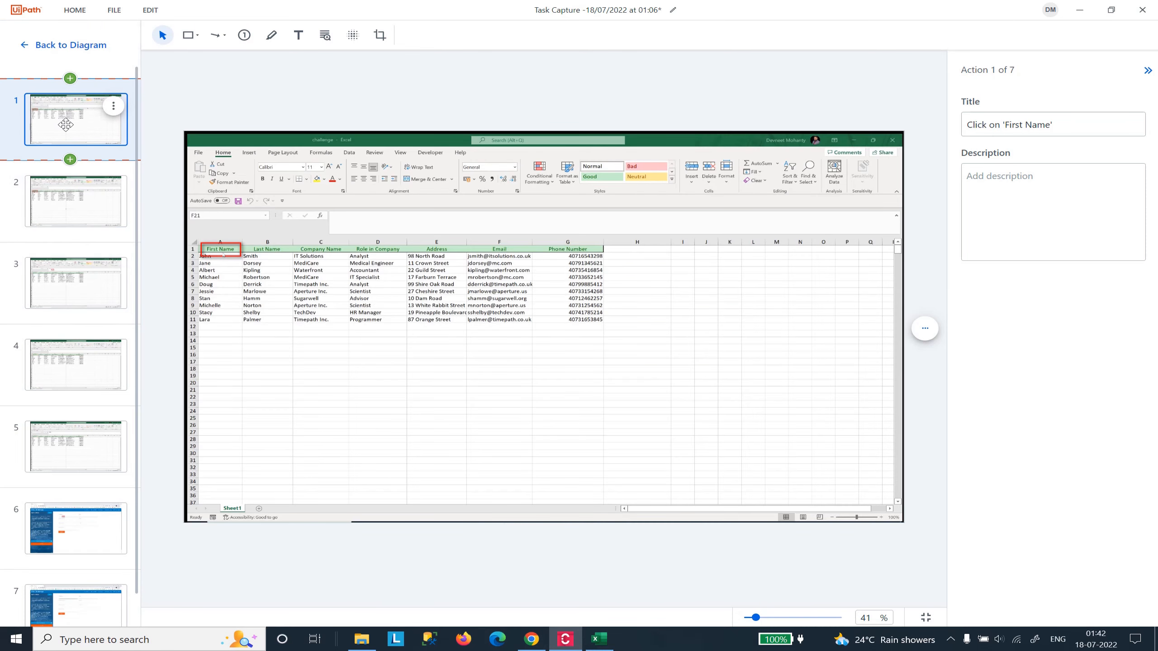
# Review the first four remaining screenshots and delete the two duplicate "Click on 'First Name'" actions.
pyautogui.click(66, 200)
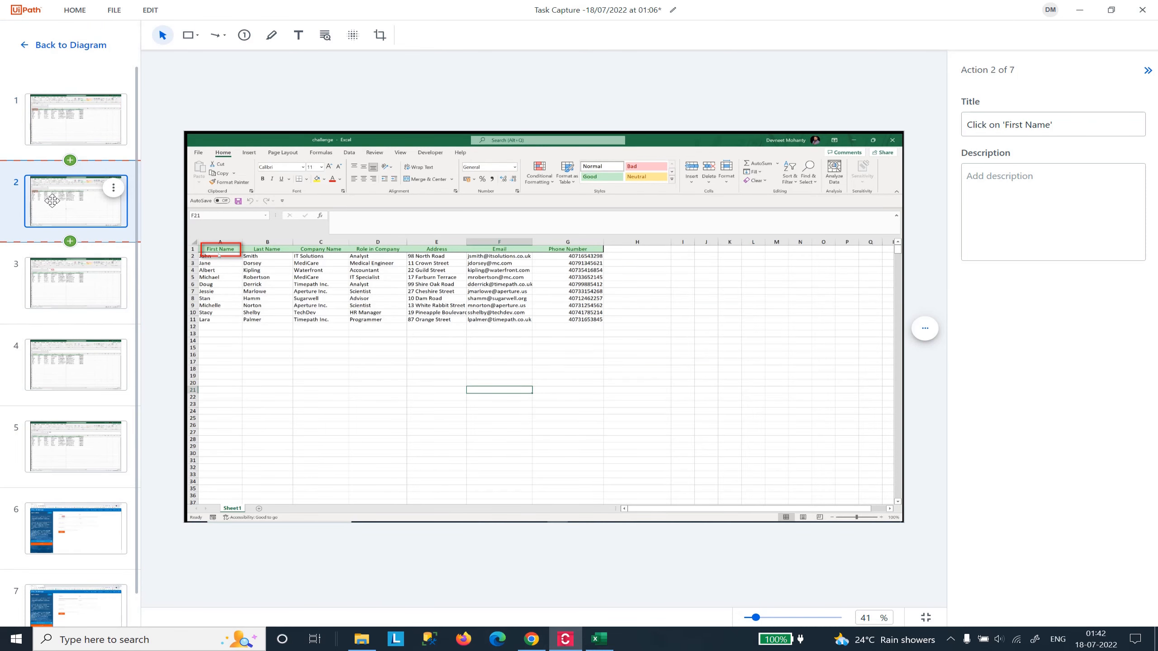
pyautogui.click(31, 263)
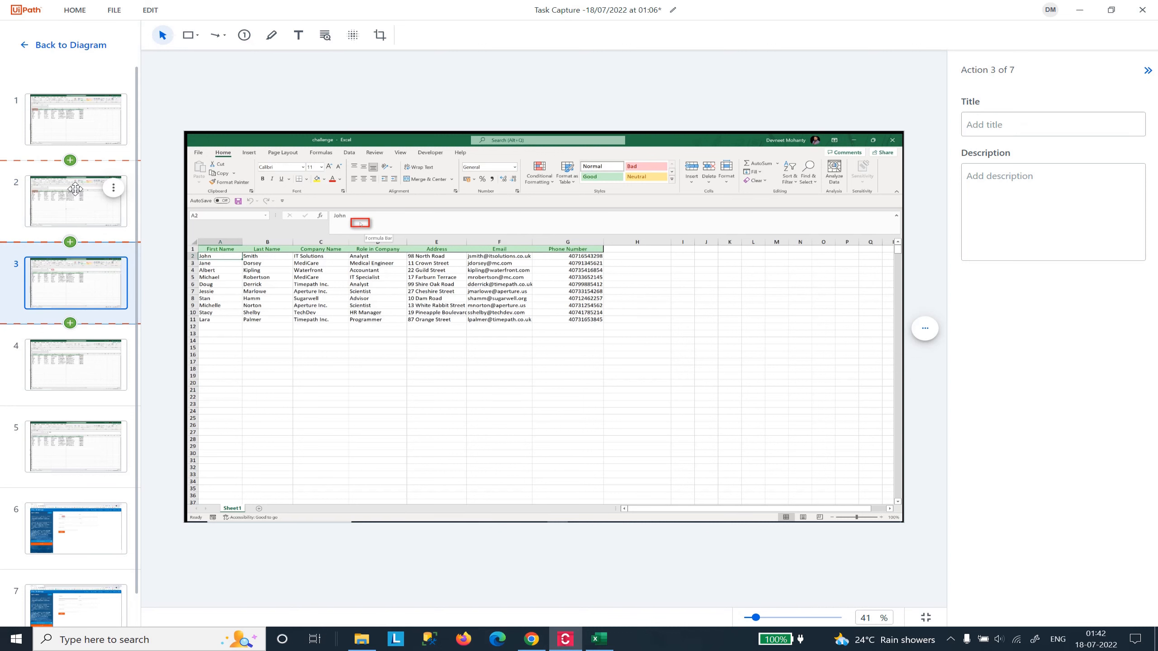
pyautogui.click(49, 355)
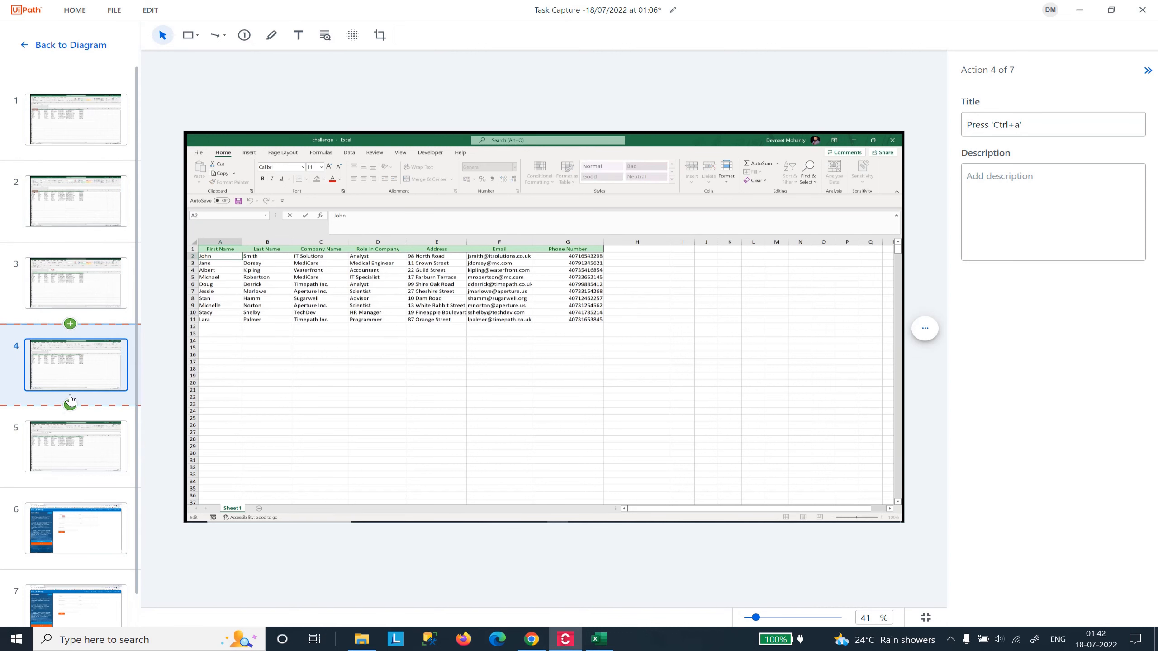
pyautogui.click(63, 301)
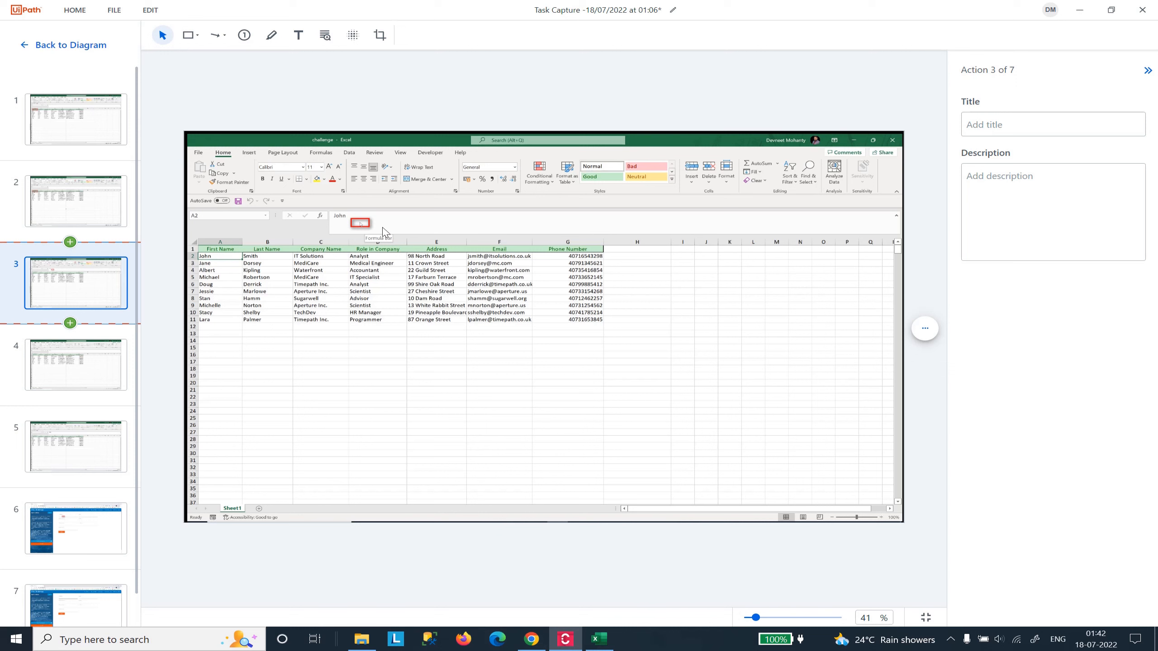
pyautogui.click(73, 203)
pyautogui.keyDown('ctrl'); pyautogui.click(85, 123); pyautogui.keyUp('ctrl')
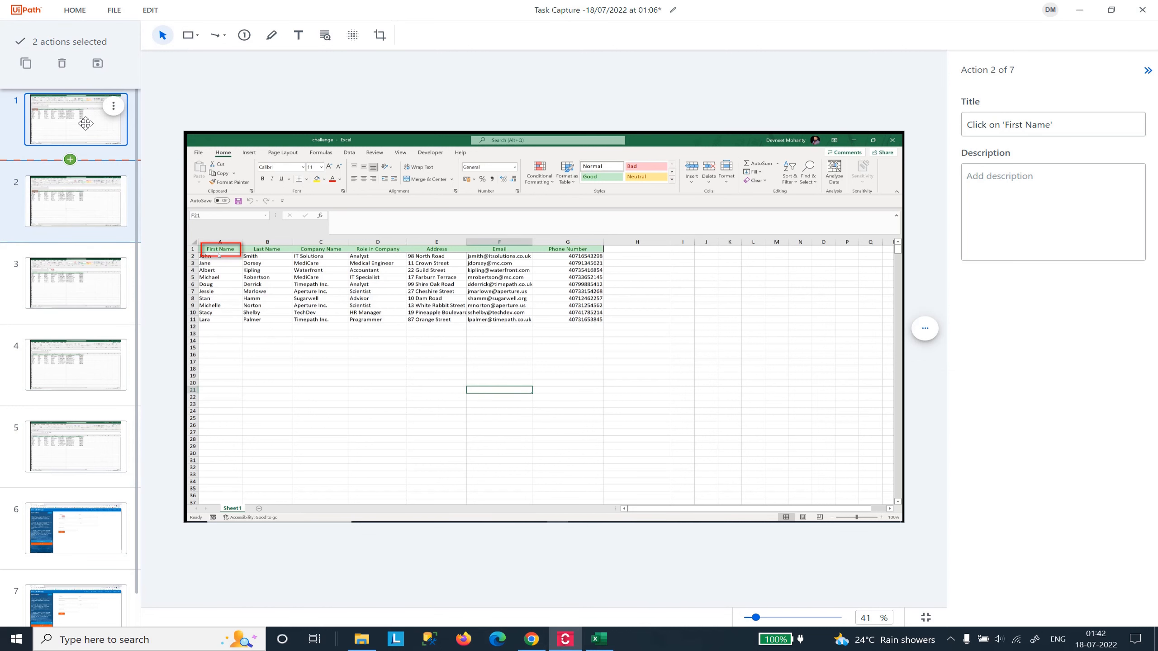
pyautogui.click(60, 62)
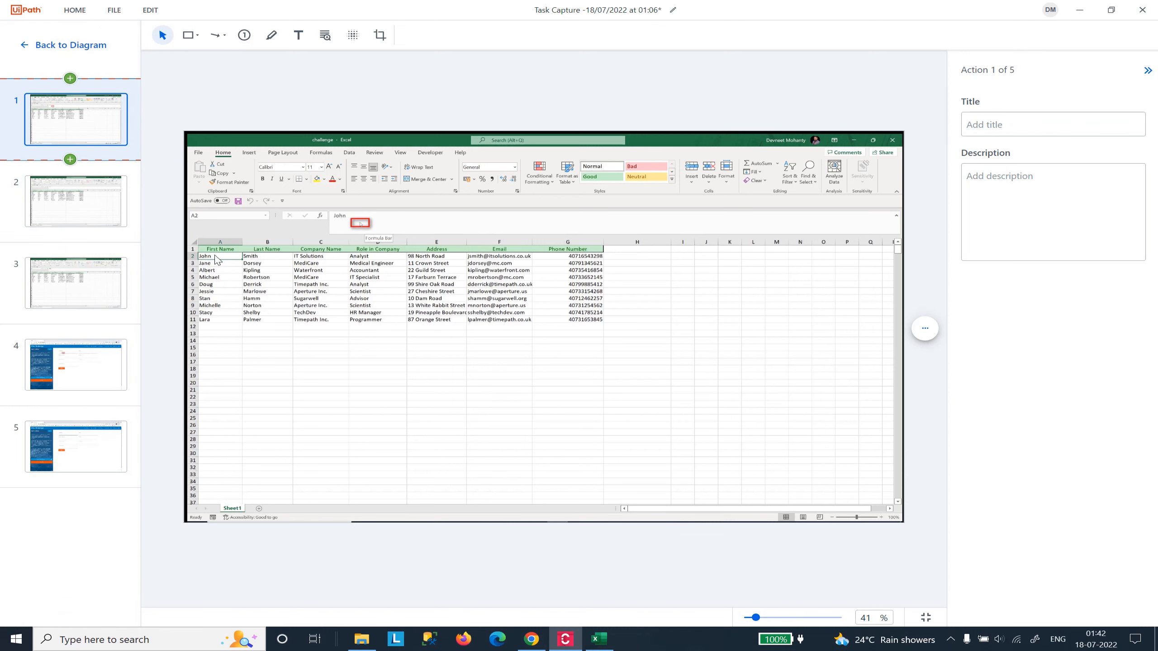
# Move the red highlight box in the first action's screenshot from the formula bar to cell A2 and fit it around the cell.
pyautogui.click(361, 223)
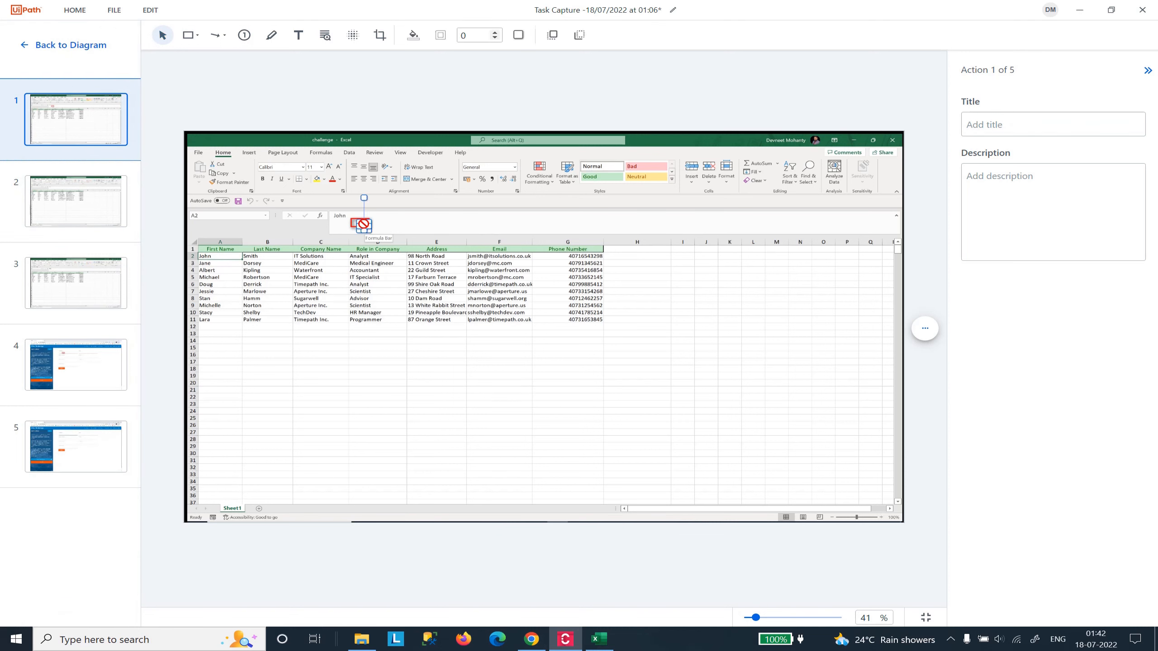
pyautogui.scroll(3, 292, 328)
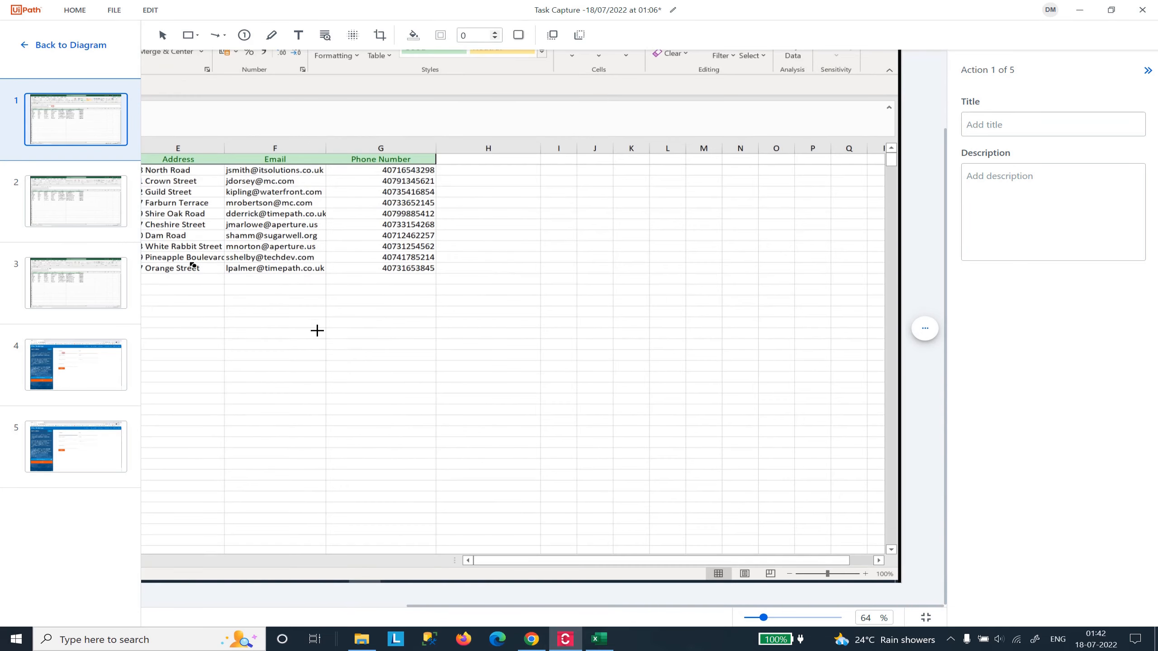
pyautogui.moveTo(551, 607); pyautogui.dragTo(267, 565)
pyautogui.scroll(3, 564, 385)
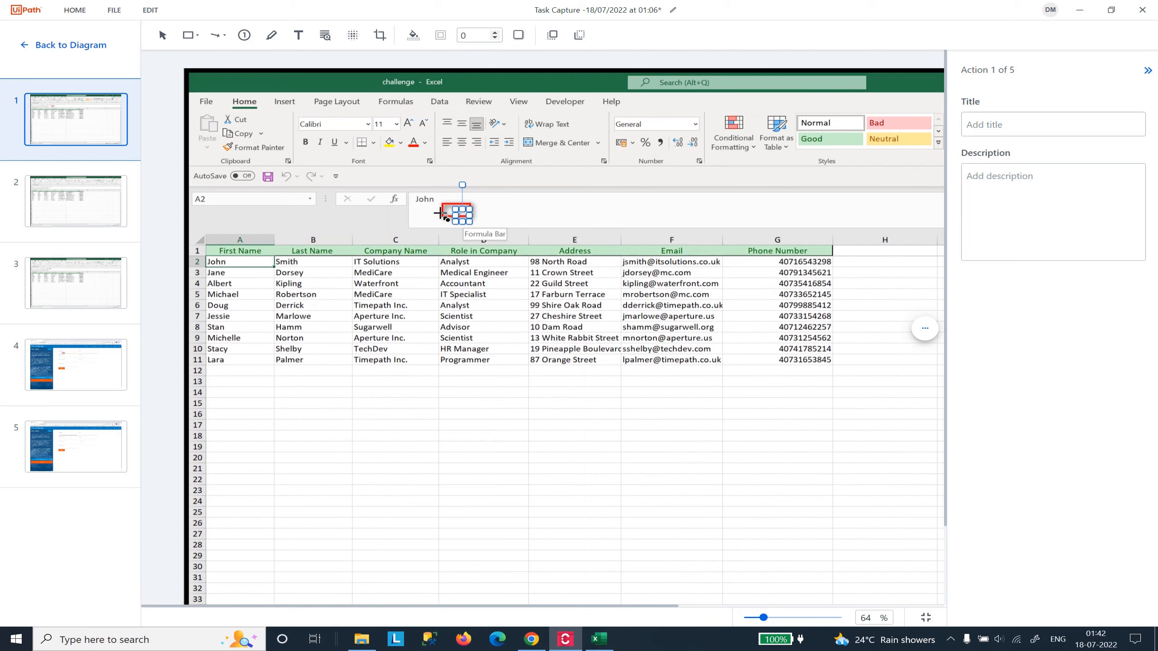
pyautogui.click(440, 212)
pyautogui.click(450, 206)
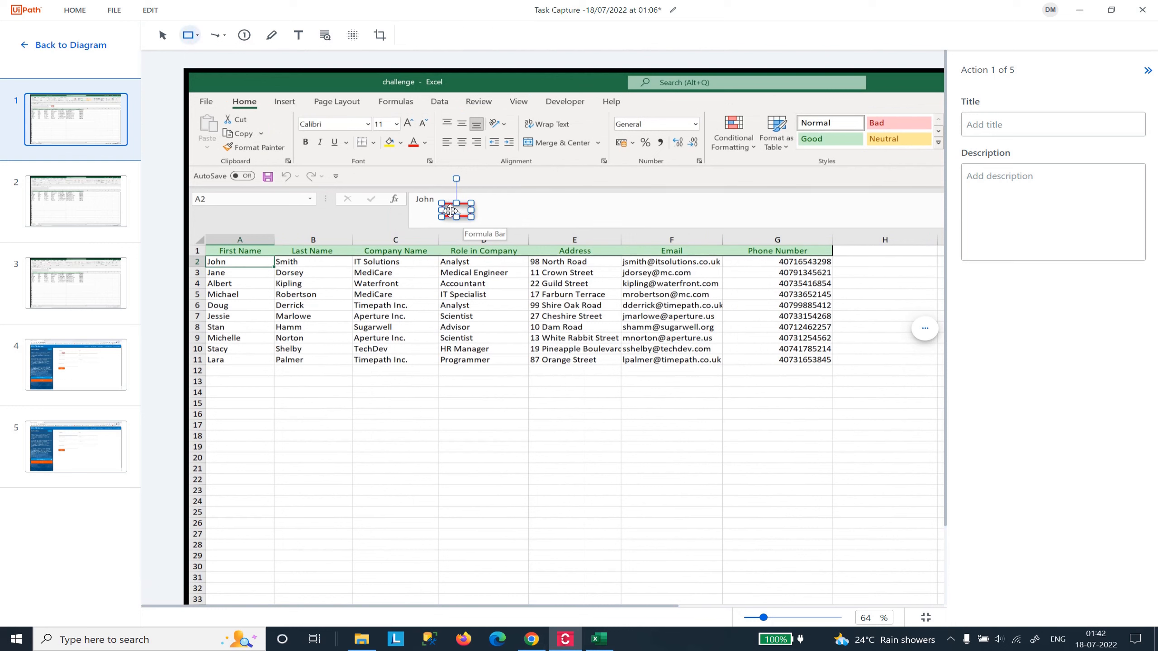
pyautogui.moveTo(450, 206)
pyautogui.mouseDown()
pyautogui.moveTo(210, 262)
pyautogui.moveTo(275, 267)
pyautogui.mouseUp()
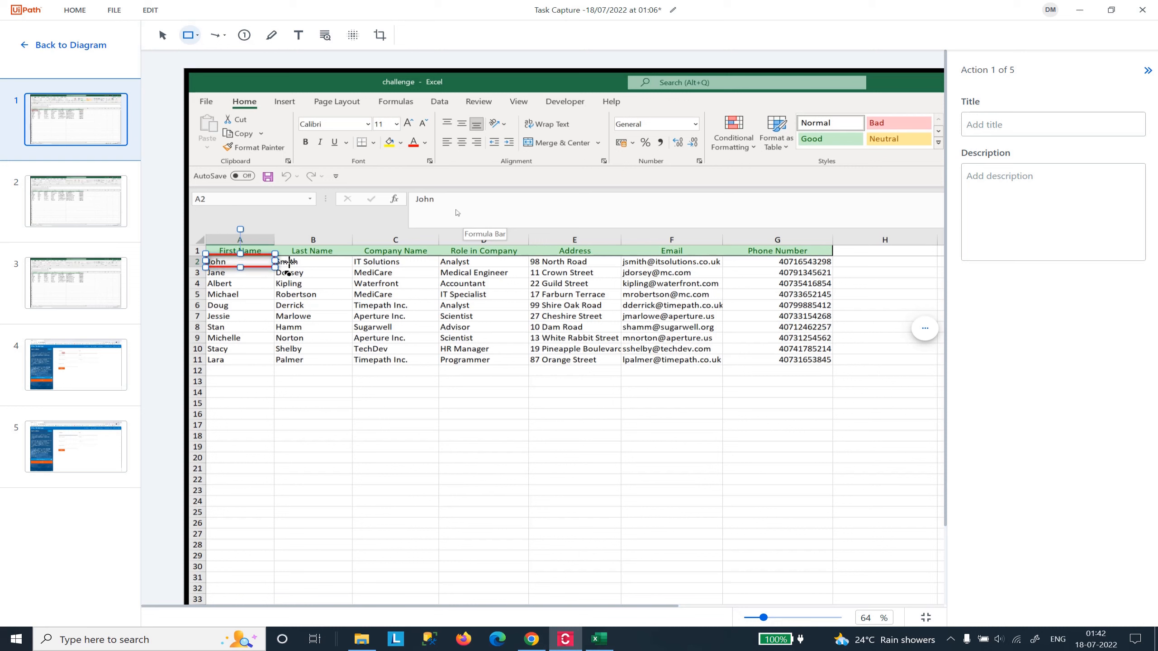
pyautogui.click(460, 200)
# Title the first action "Select First Name Cell For Current Record".
pyautogui.click(1086, 127)
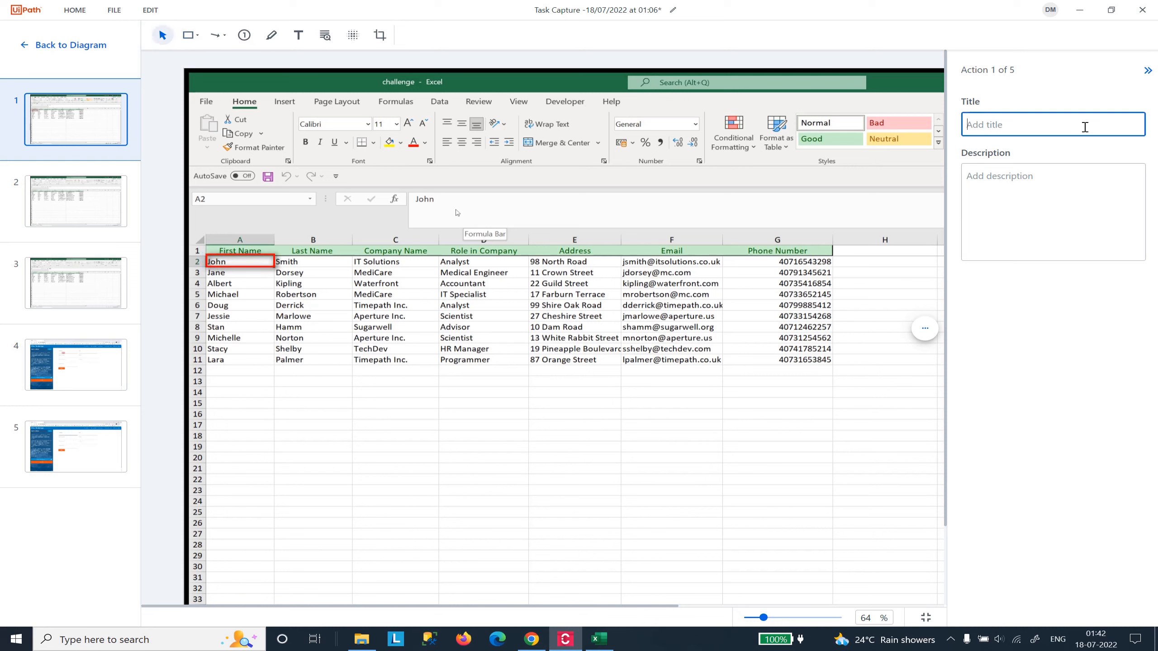
pyautogui.write('Select First Name Cell For Curr')
pyautogui.write('ent Record')
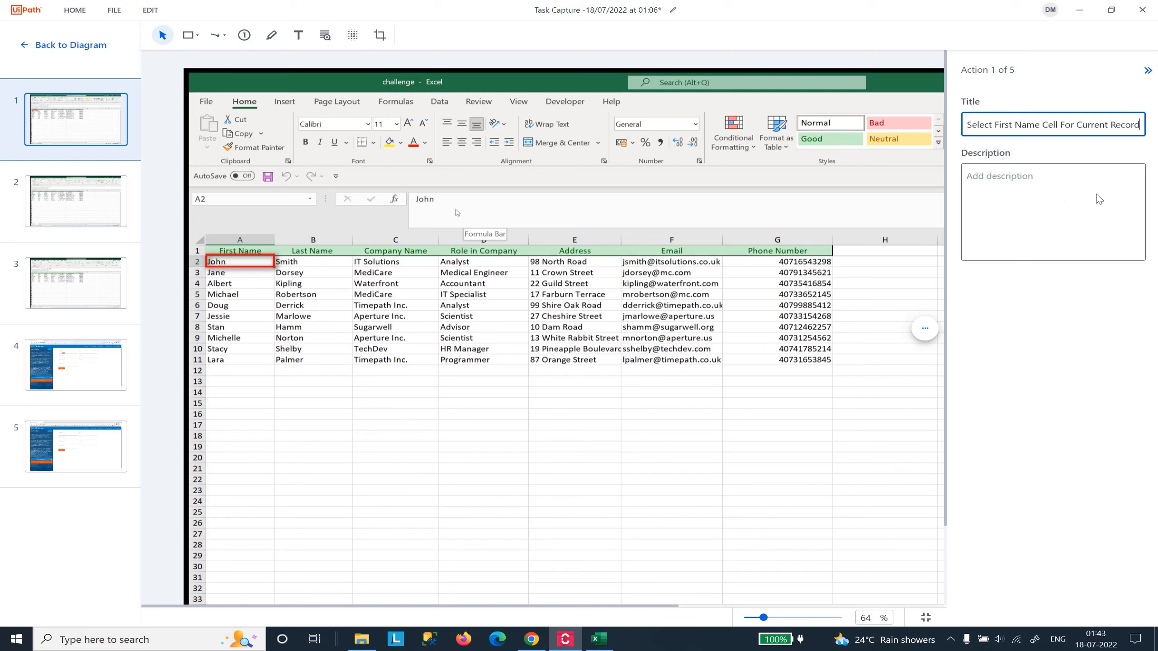
# Describe the first action as "Click on the cell with current row number and column as 'First Name'".
pyautogui.click(1046, 203)
pyautogui.write('C')
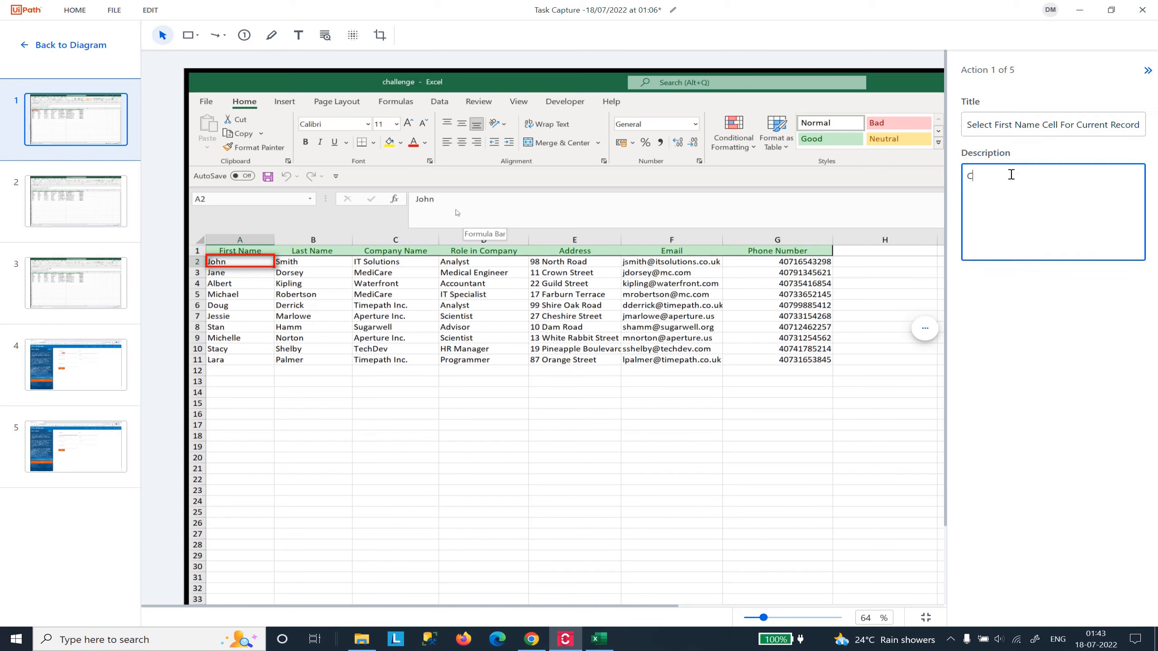
pyautogui.write('lick on the current ce')
pyautogui.press('BackSpace')
pyautogui.press('BackSpace')
pyautogui.write('r')
pyautogui.press('BackSpace')
pyautogui.press('BackSpace')
pyautogui.press('BackSpace')
pyautogui.press('BackSpace')
pyautogui.press('BackSpace')
pyautogui.press('BackSpace')
pyautogui.write('ell with current row number and')
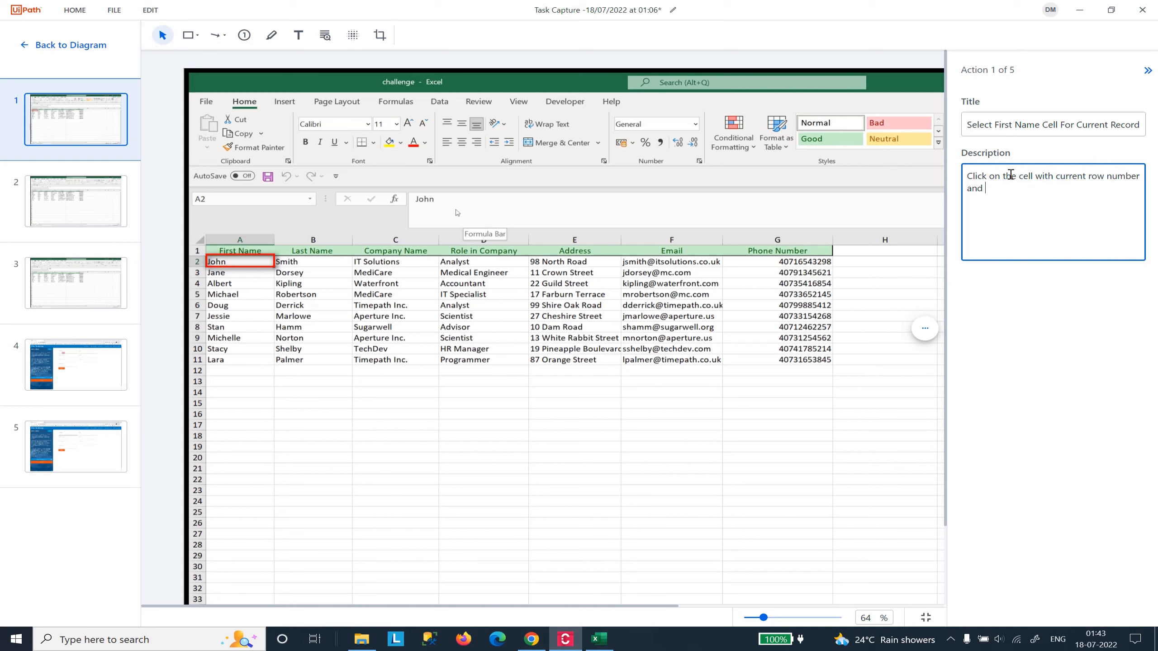
pyautogui.write(" column as 'First Name")
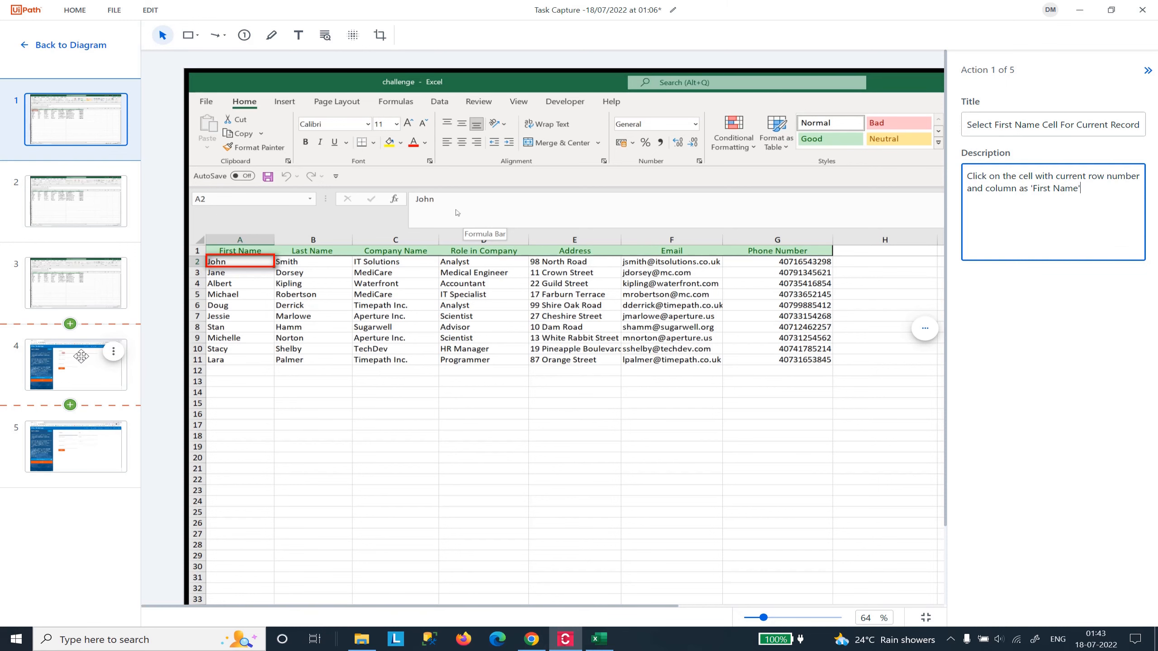
# Title the second action "Select The Content For First Name".
pyautogui.click(92, 214)
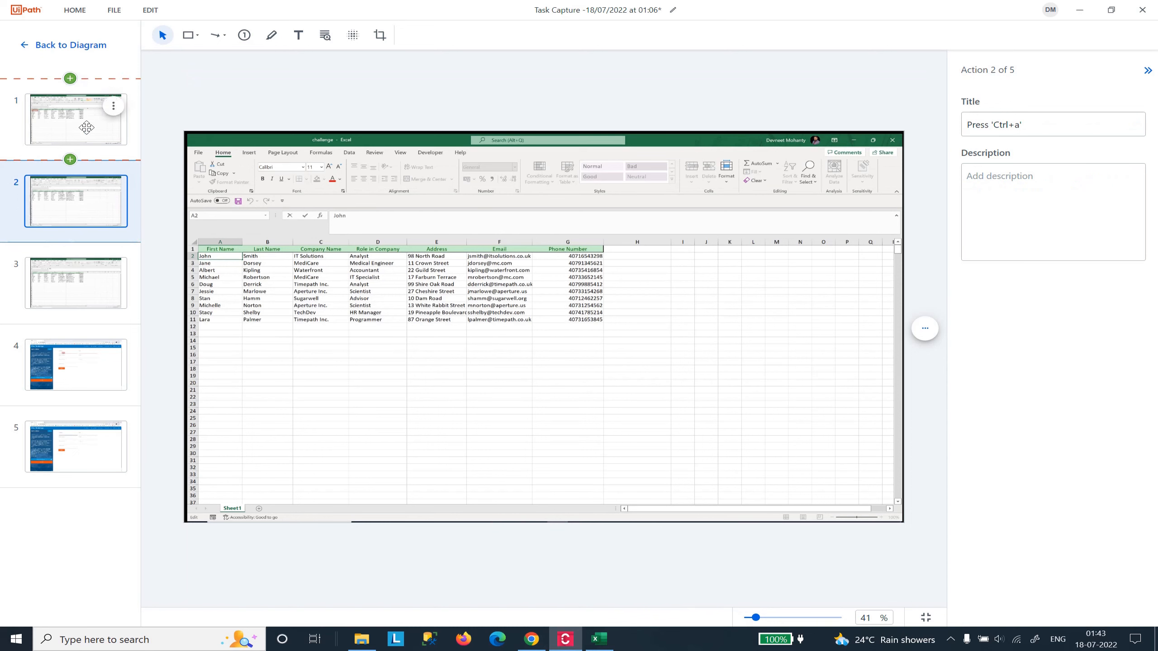
pyautogui.click(75, 116)
pyautogui.click(78, 200)
pyautogui.click(1023, 124)
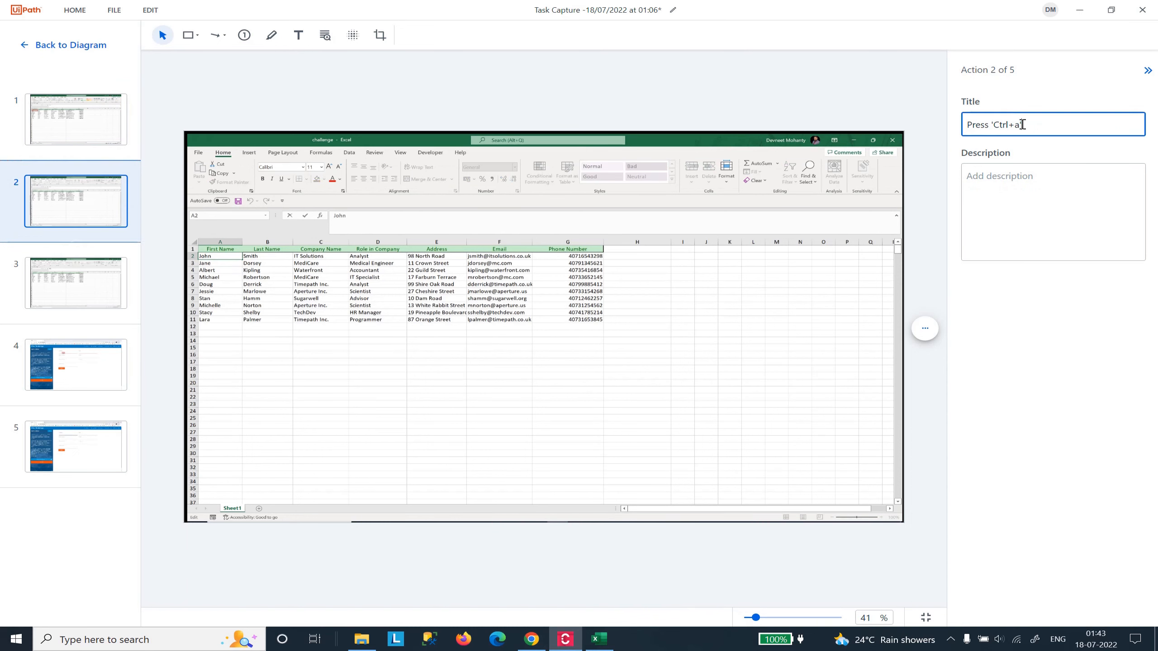
pyautogui.moveTo(1022, 124); pyautogui.dragTo(949, 131)
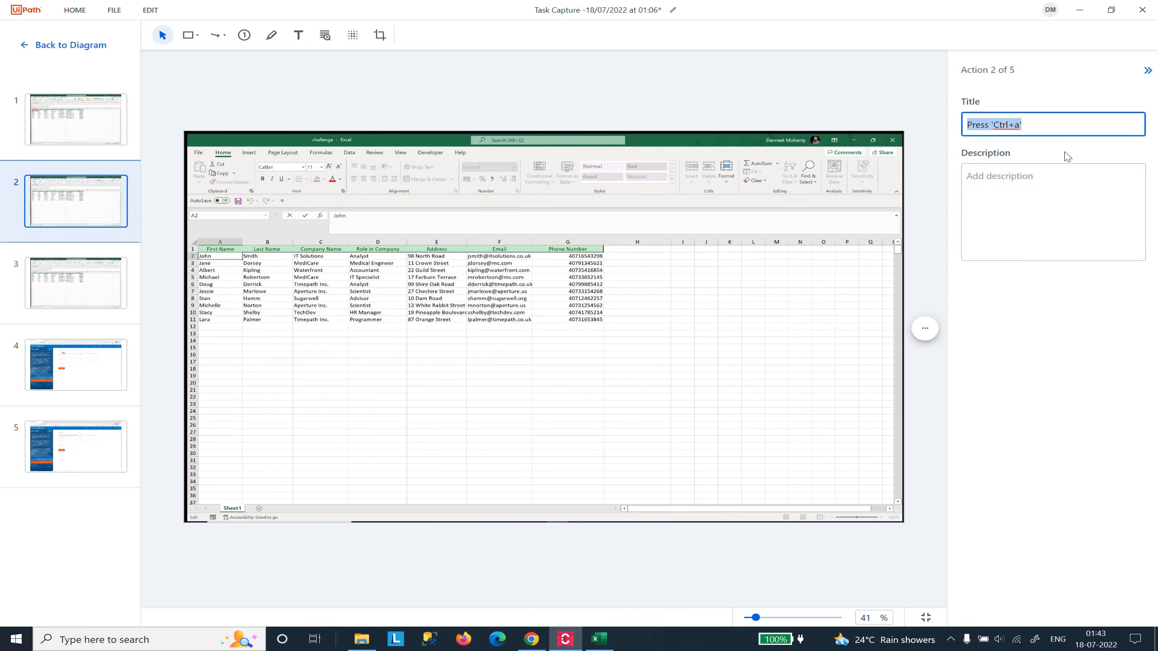
pyautogui.write('Select A')
pyautogui.press('BackSpace')
pyautogui.write('The Content')
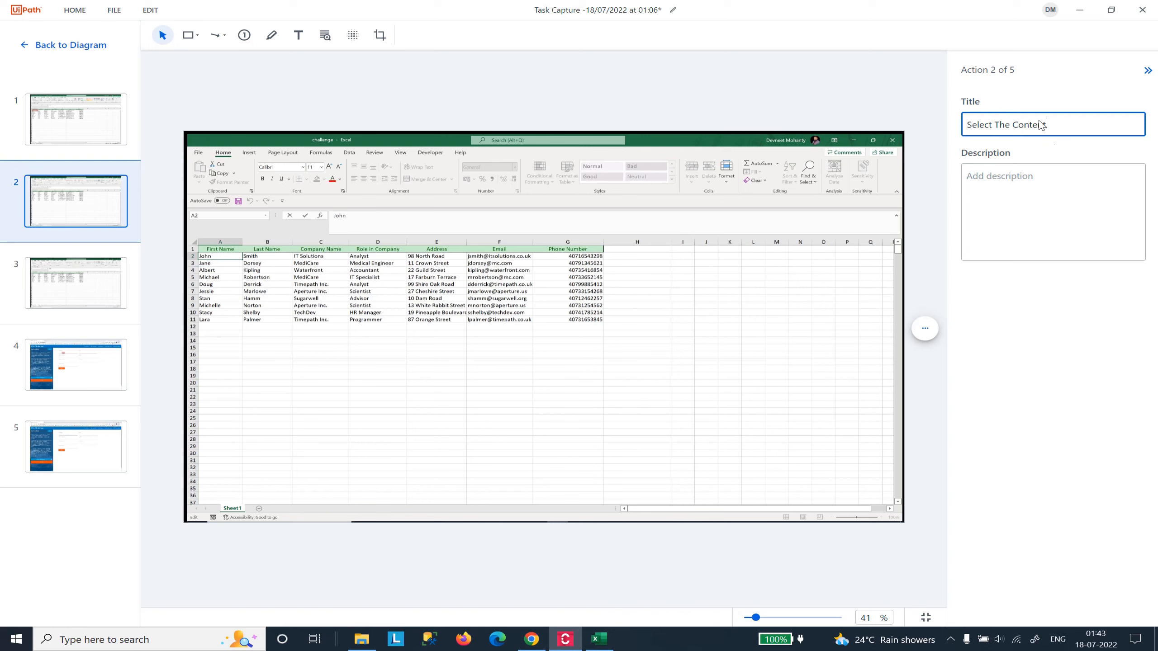
pyautogui.write(' For First Name')
# Describe the second action as "Press 'Ctrl+A' in order to select the content of the cell for First Name".
pyautogui.click(1108, 249)
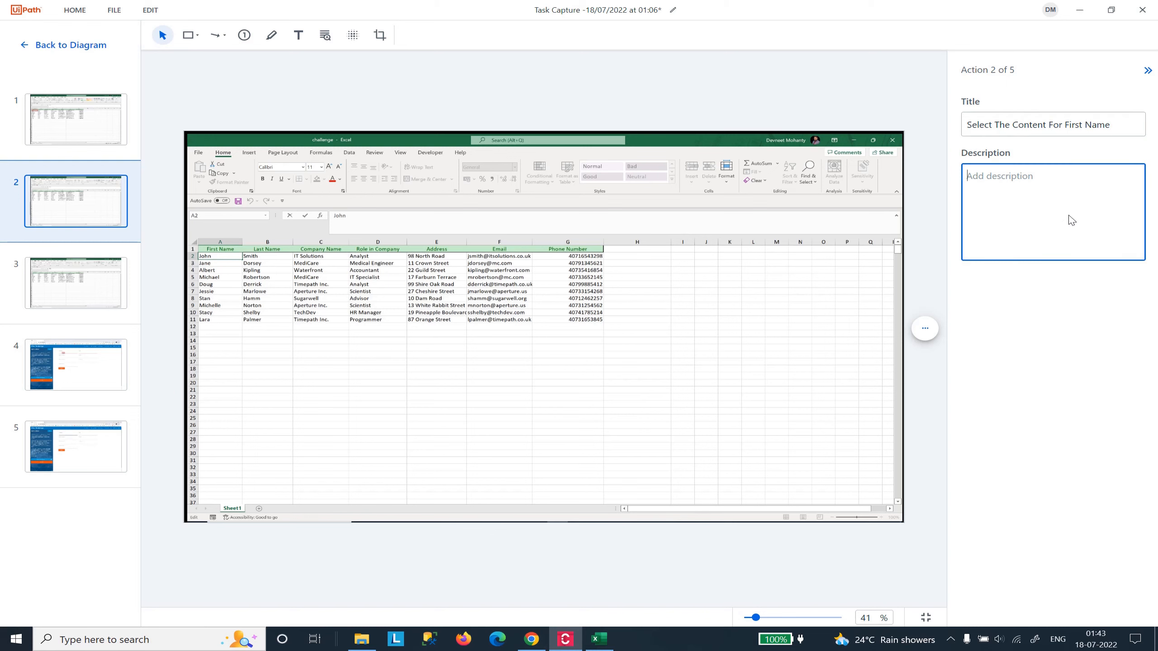
pyautogui.write("Press 'Ctrl+A' in order to select the cont")
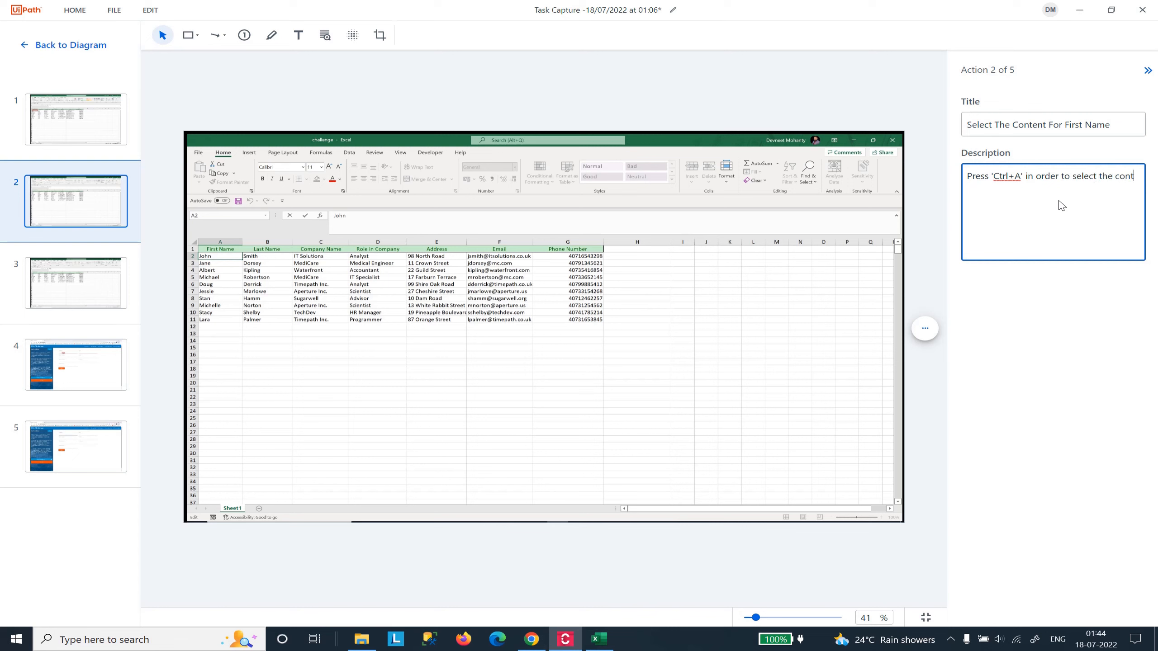
pyautogui.write('ent of the cell for First Name')
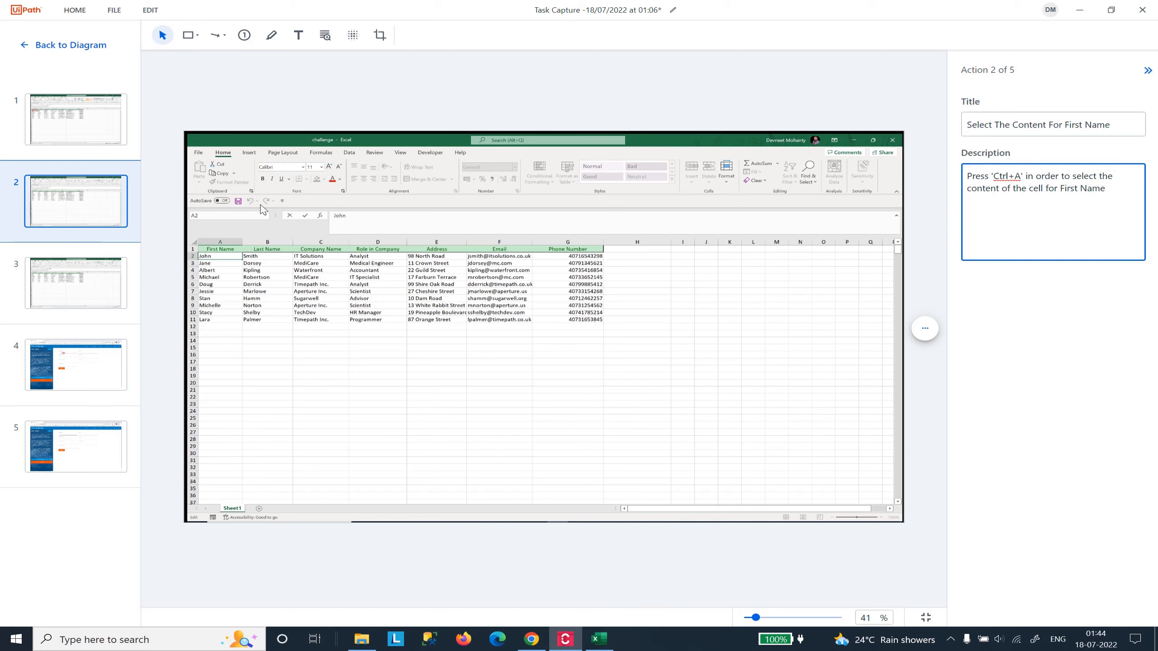
# Draw a red highlight rectangle around the selected formula bar text in the second action's screenshot.
pyautogui.click(87, 282)
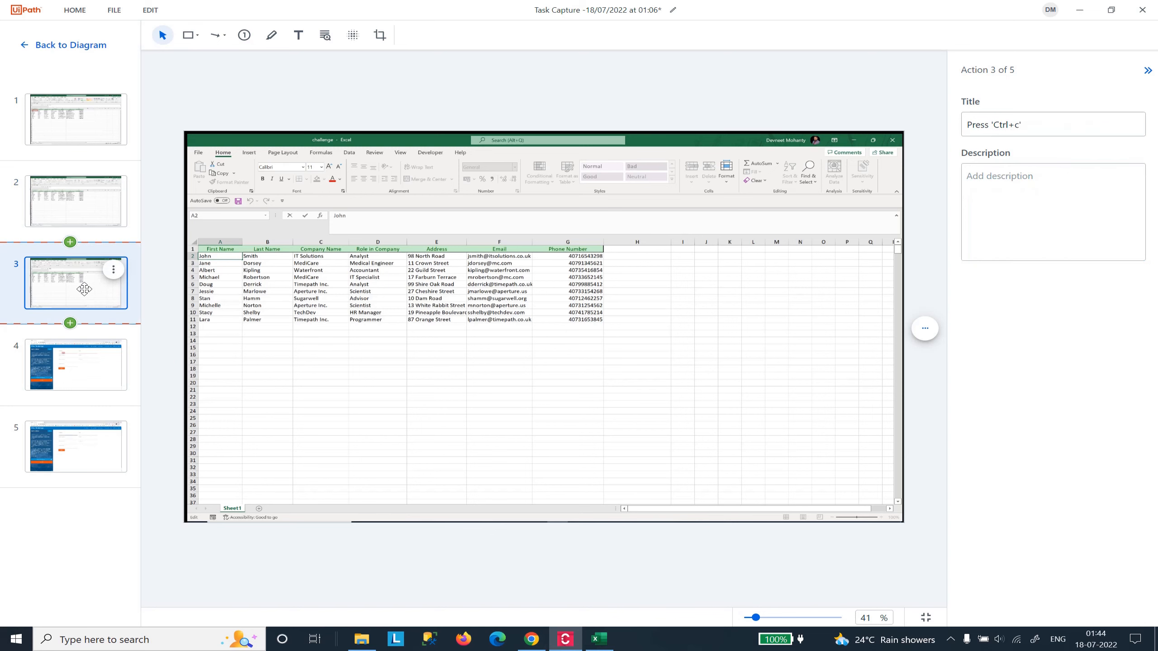
pyautogui.click(78, 216)
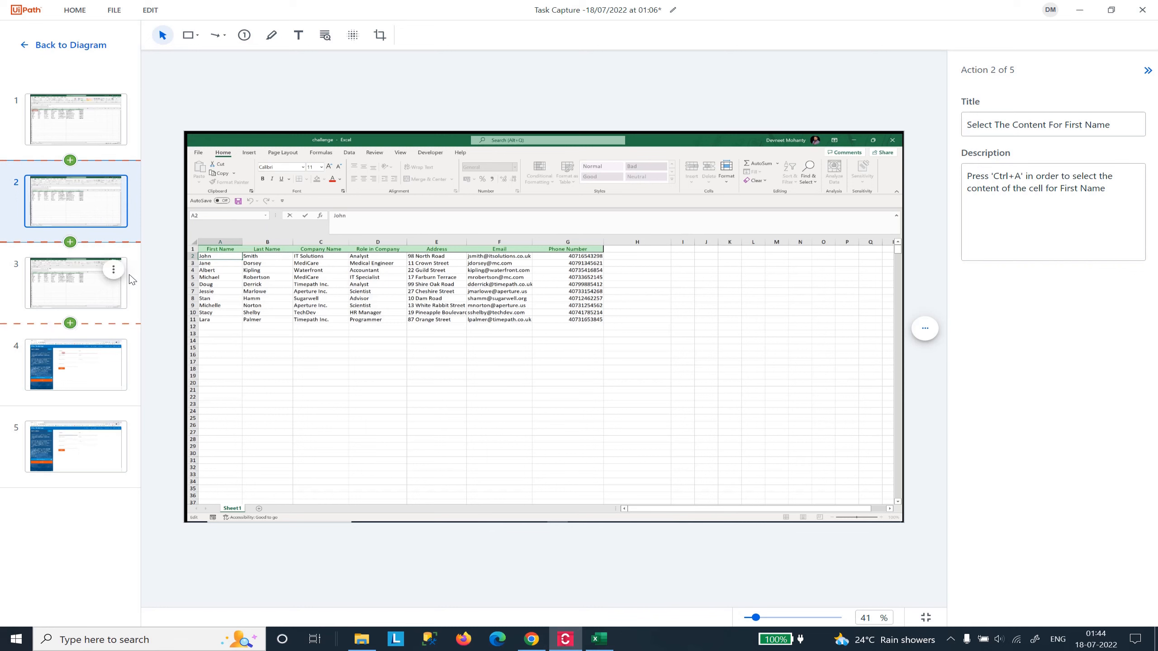
pyautogui.click(73, 287)
pyautogui.click(82, 215)
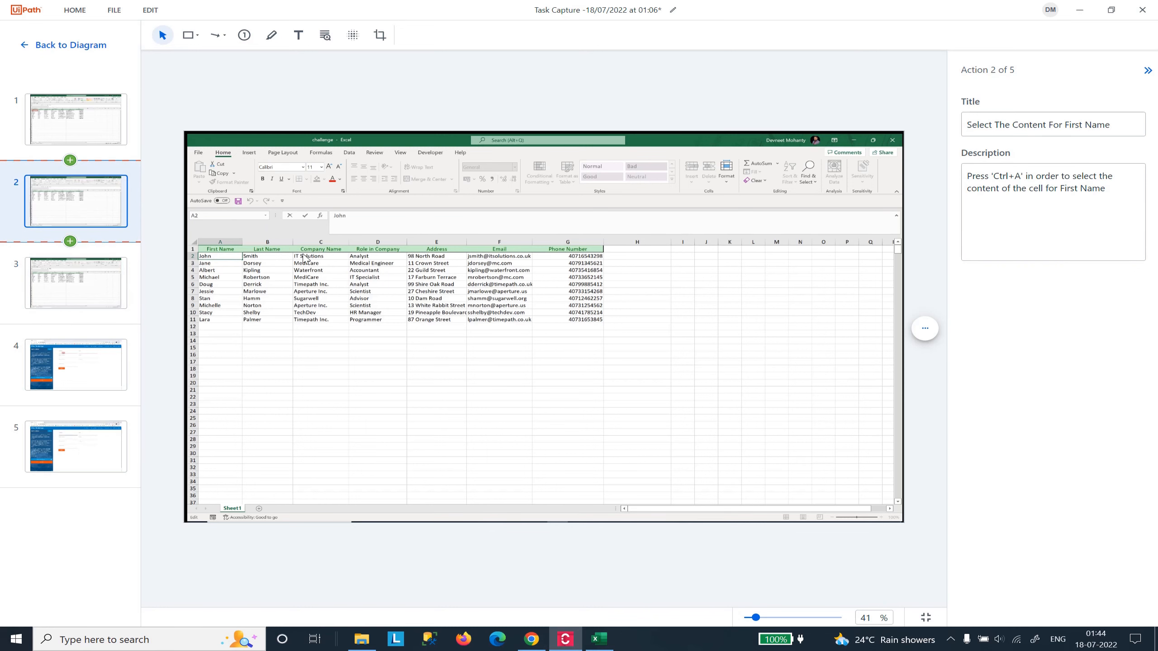
pyautogui.click(189, 36)
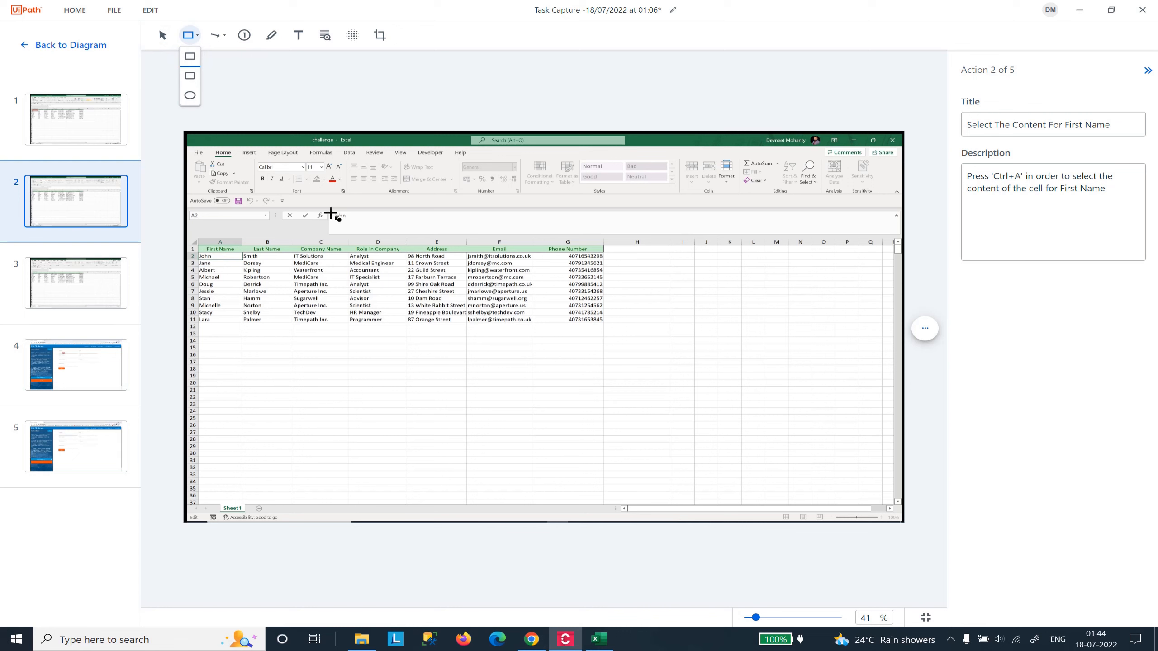
pyautogui.moveTo(329, 211)
pyautogui.mouseDown()
pyautogui.moveTo(367, 222)
pyautogui.moveTo(327, 209)
pyautogui.mouseUp()
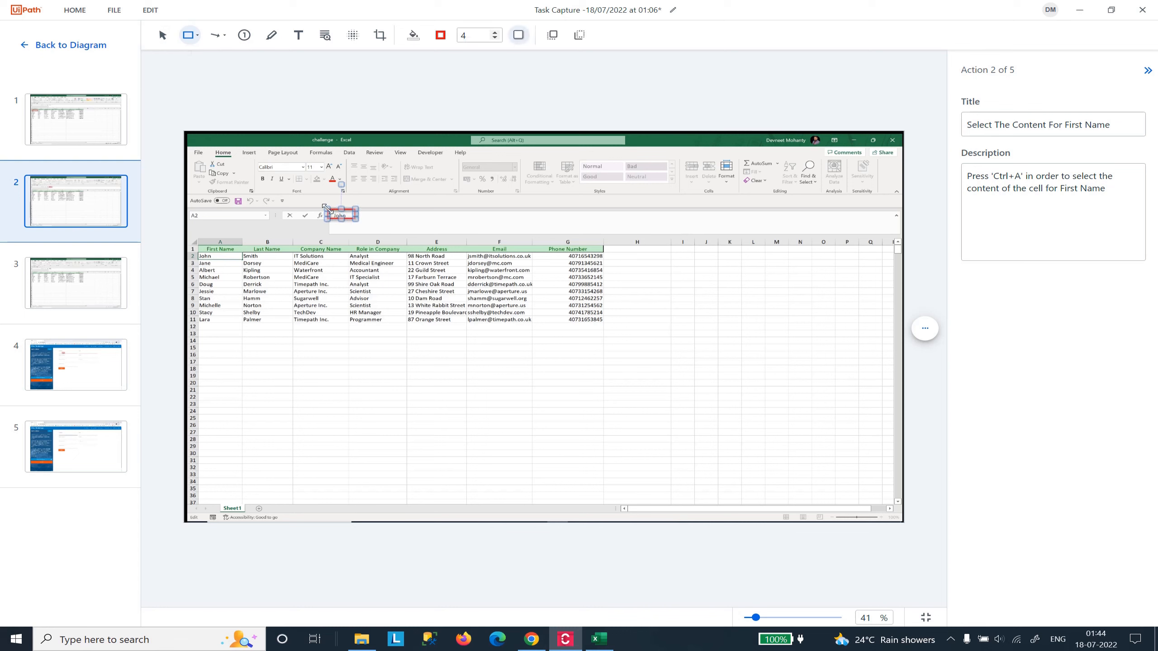
pyautogui.click(370, 223)
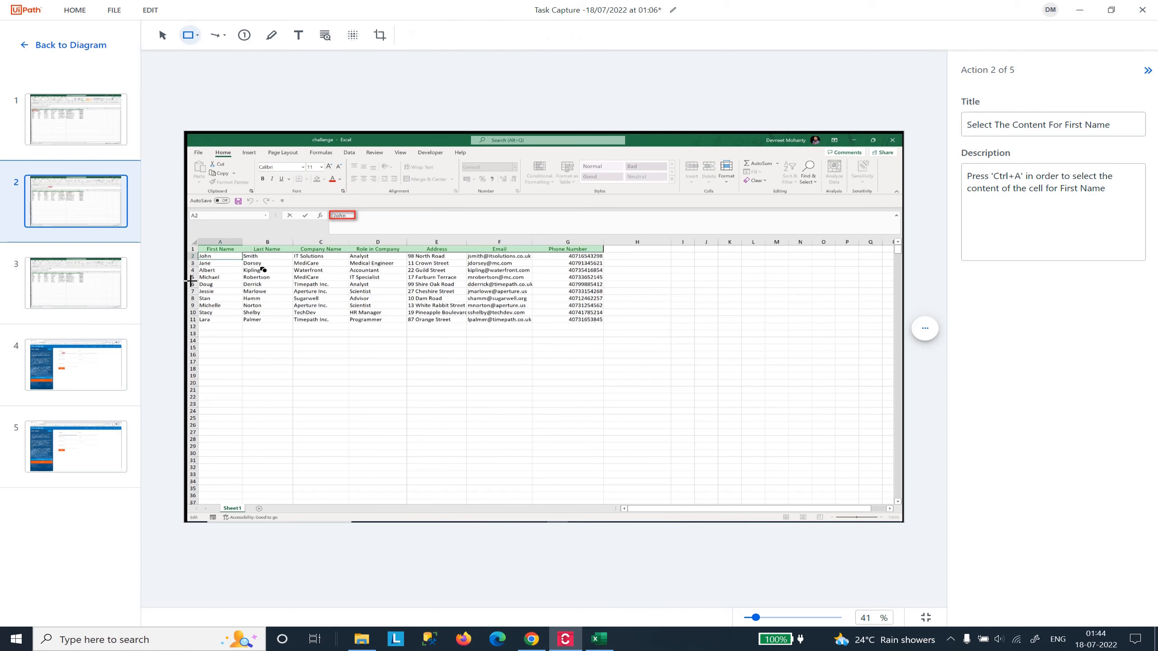
# Title the third action "Copy Content For First Name".
pyautogui.click(76, 283)
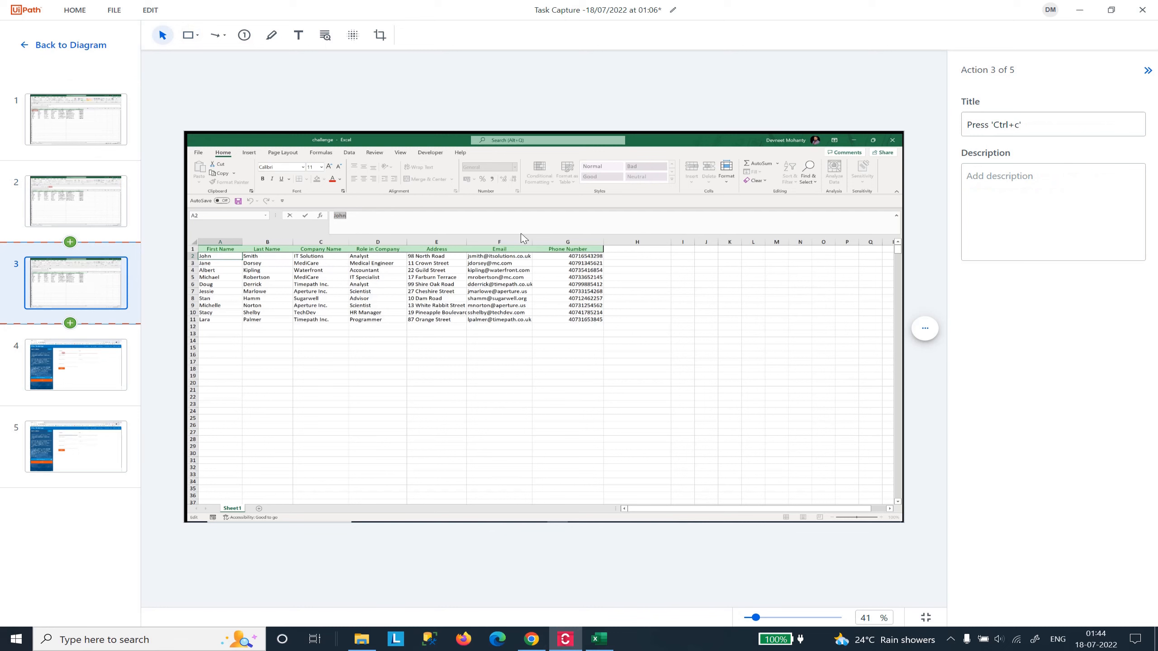
pyautogui.moveTo(1021, 124); pyautogui.dragTo(935, 123)
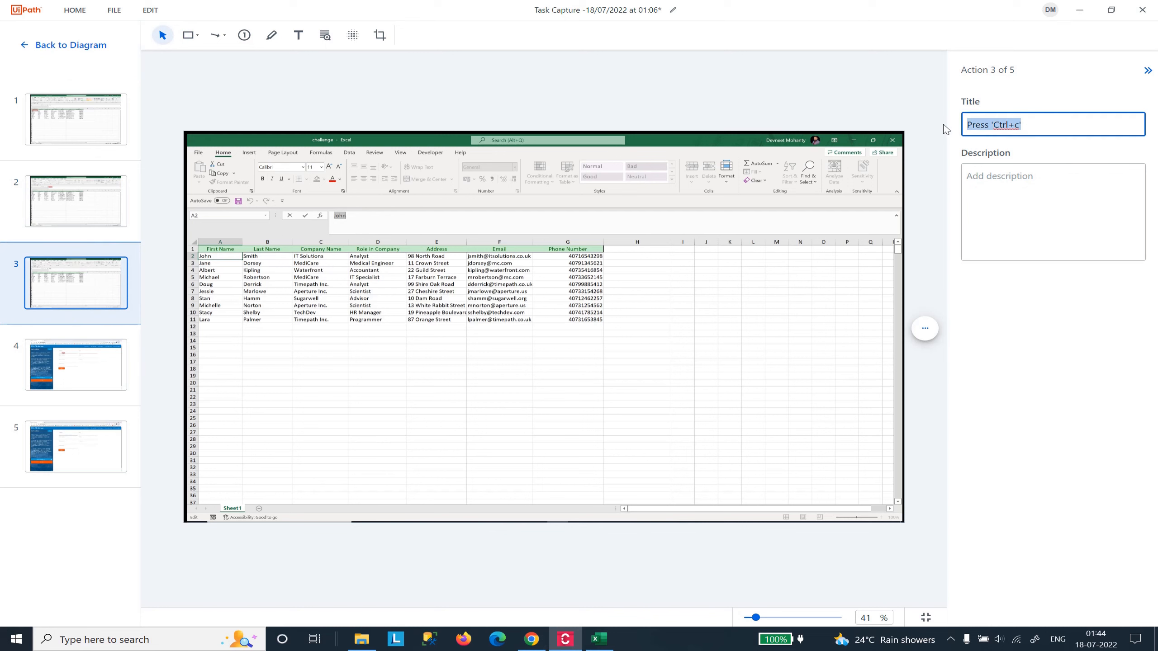
pyautogui.write('Copy Content Of')
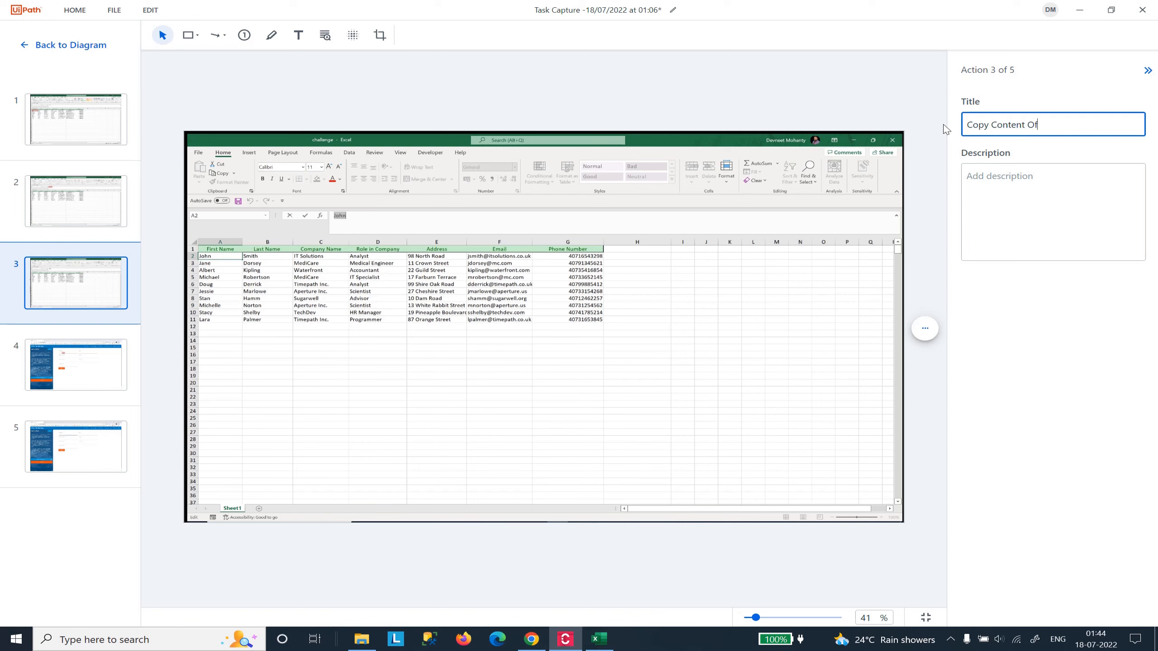
pyautogui.press('BackSpace')
pyautogui.press('BackSpace')
pyautogui.write('For First Name')
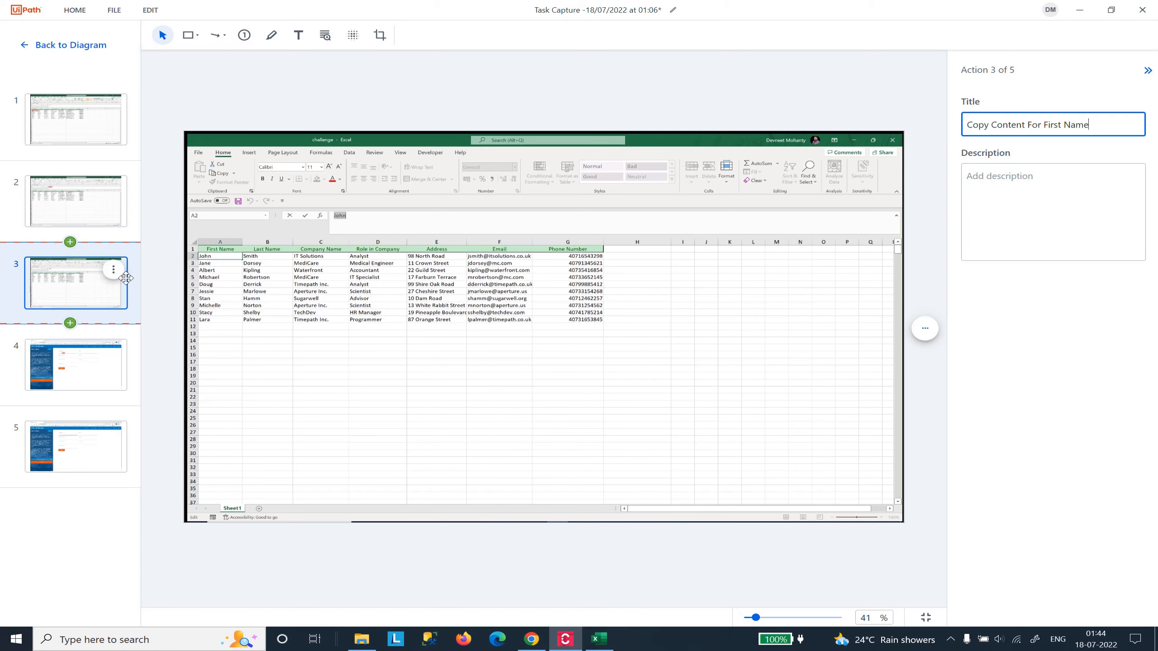
# Reuse the second action's description for the third, changed to "Press 'Ctrl+C' in order to copy the content of the cell for First Name".
pyautogui.click(1038, 179)
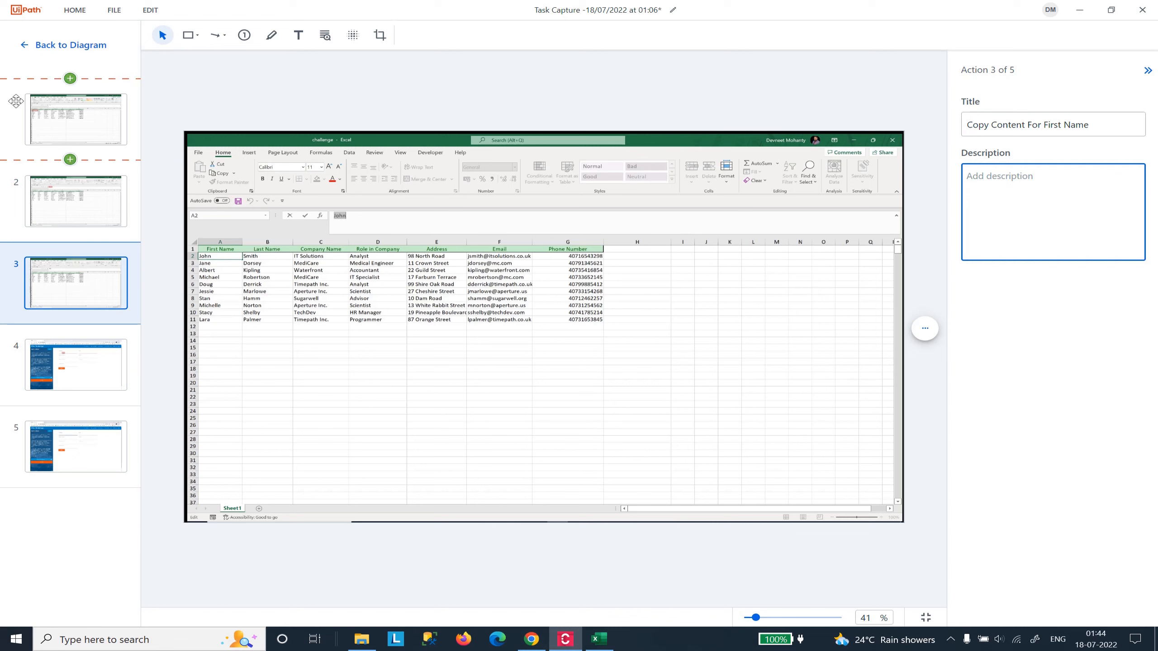
pyautogui.click(102, 192)
pyautogui.click(1029, 208)
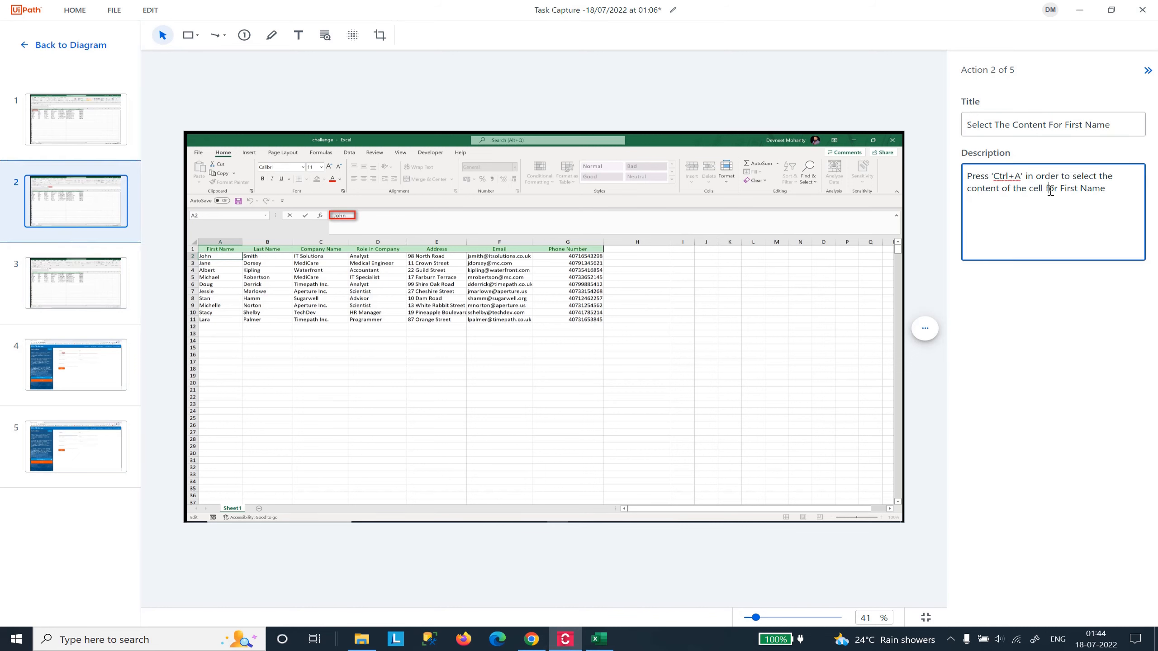
pyautogui.hotkey('ctrl', 'a')
pyautogui.hotkey('ctrl', 'c')
pyautogui.click(114, 269)
pyautogui.click(1078, 202)
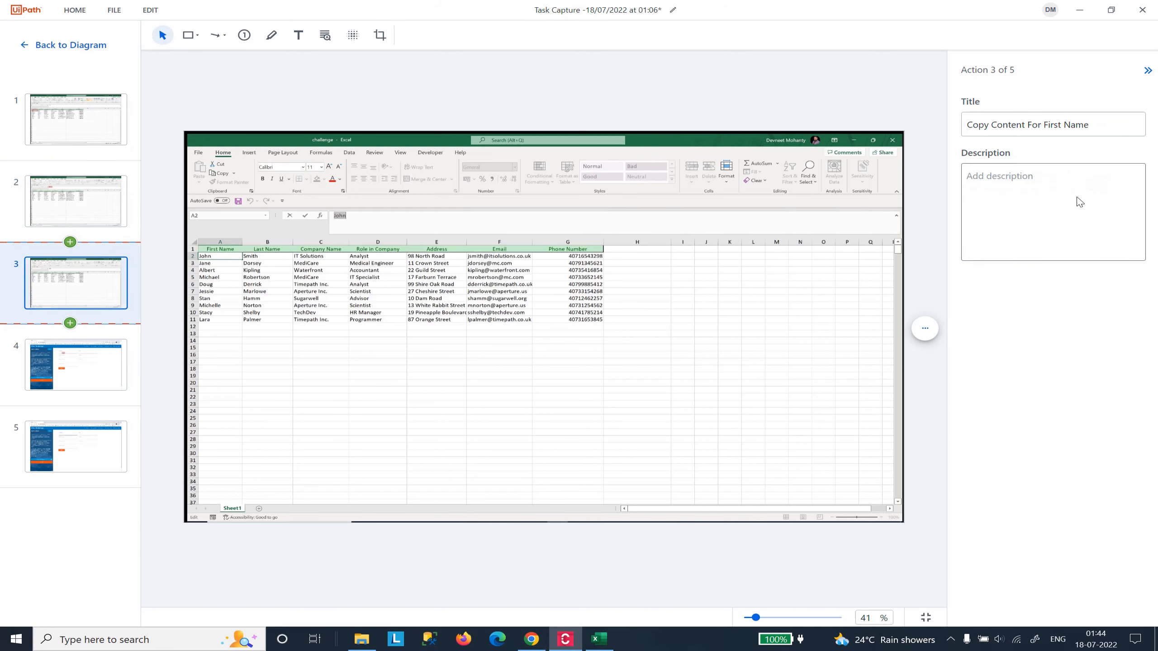
pyautogui.hotkey('ctrl', 'v')
pyautogui.doubleClick(1018, 175)
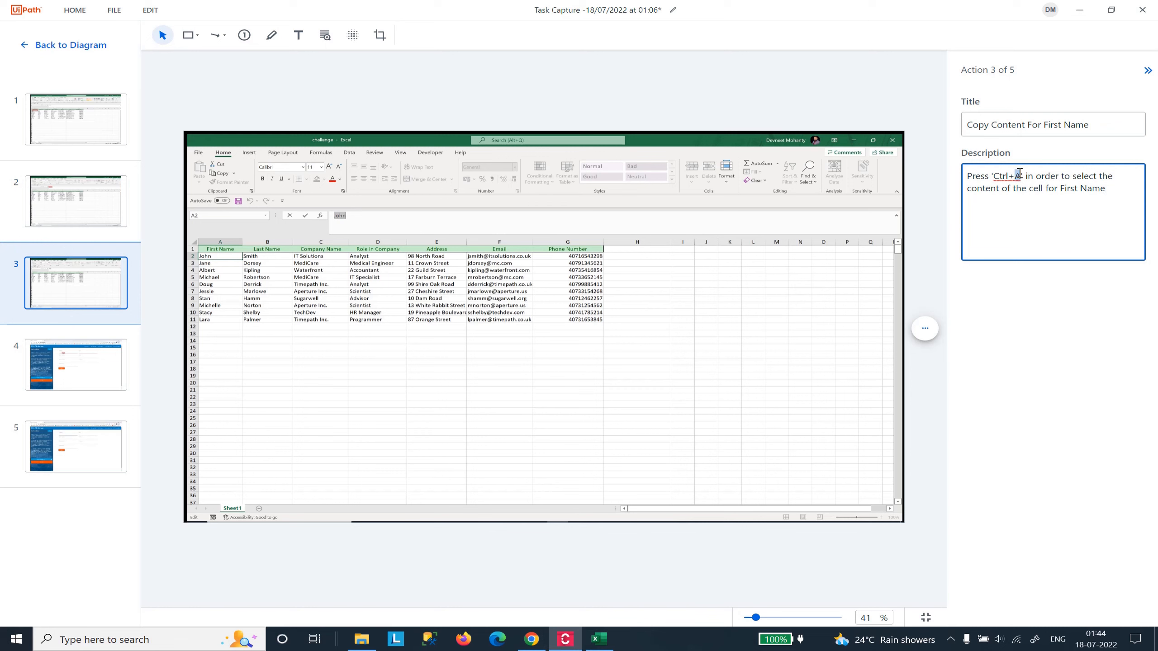
pyautogui.write('C')
pyautogui.doubleClick(1087, 176)
pyautogui.write('copy')
pyautogui.click(1032, 312)
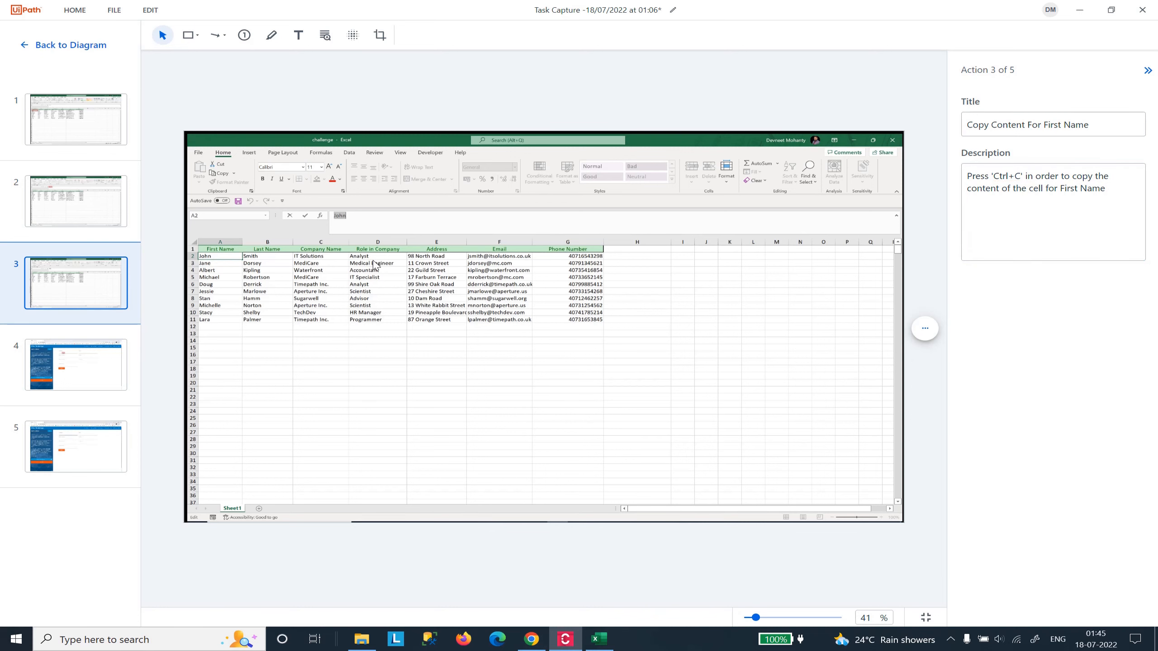
# Widen the red highlight box in the fourth action's screenshot to span the whole First Name input field.
pyautogui.click(77, 365)
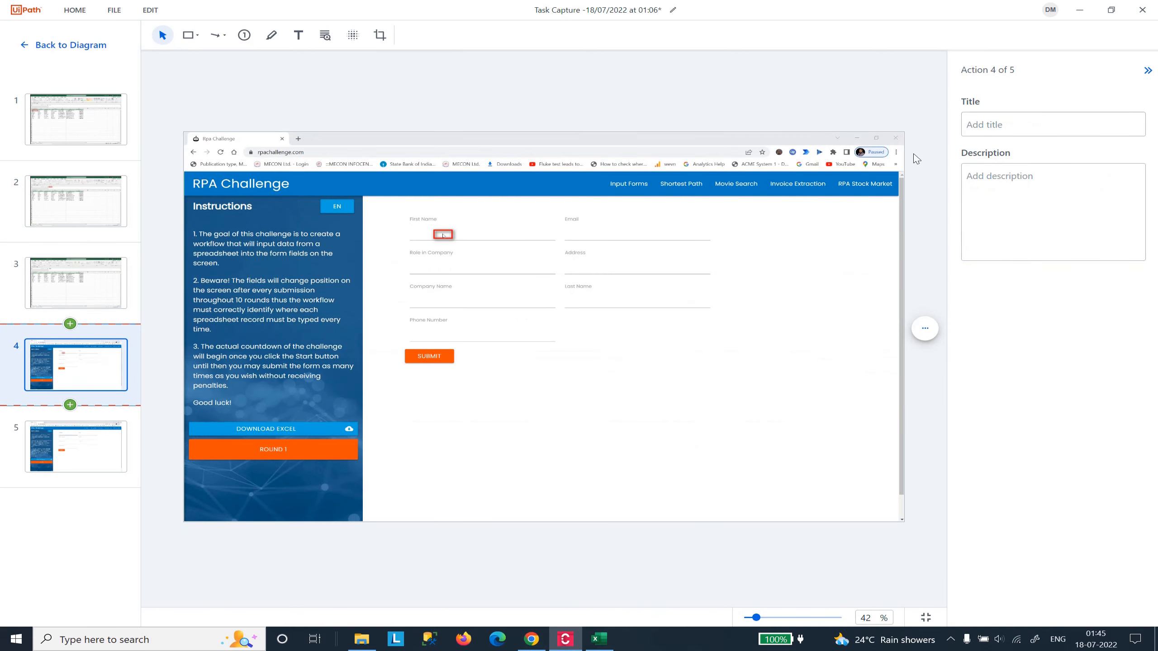
pyautogui.click(442, 234)
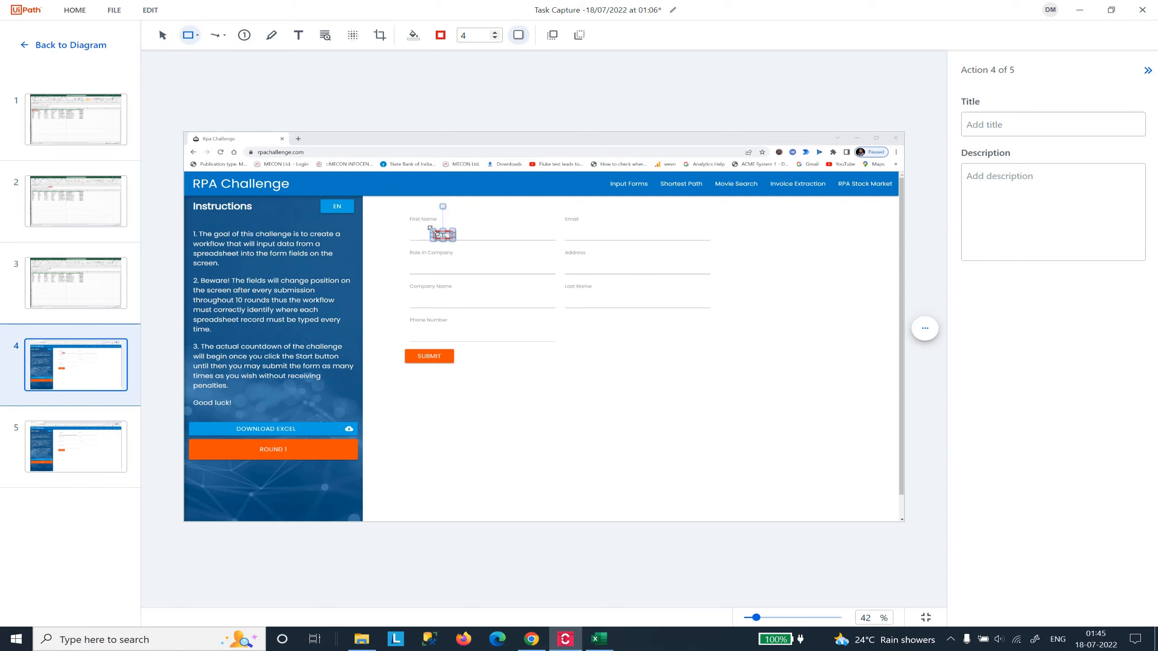
pyautogui.moveTo(431, 230); pyautogui.dragTo(557, 227)
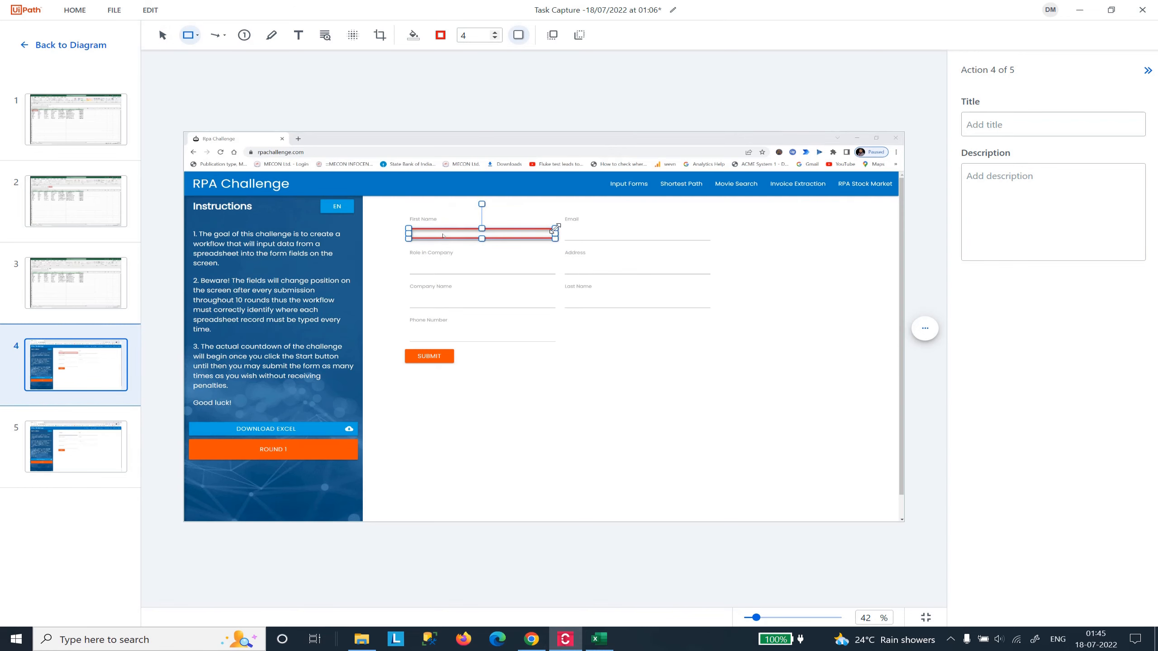
# Title the fourth action "Click On First Name Field" and describe it as "Click on the First Name field in order to activate the element".
pyautogui.click(1027, 119)
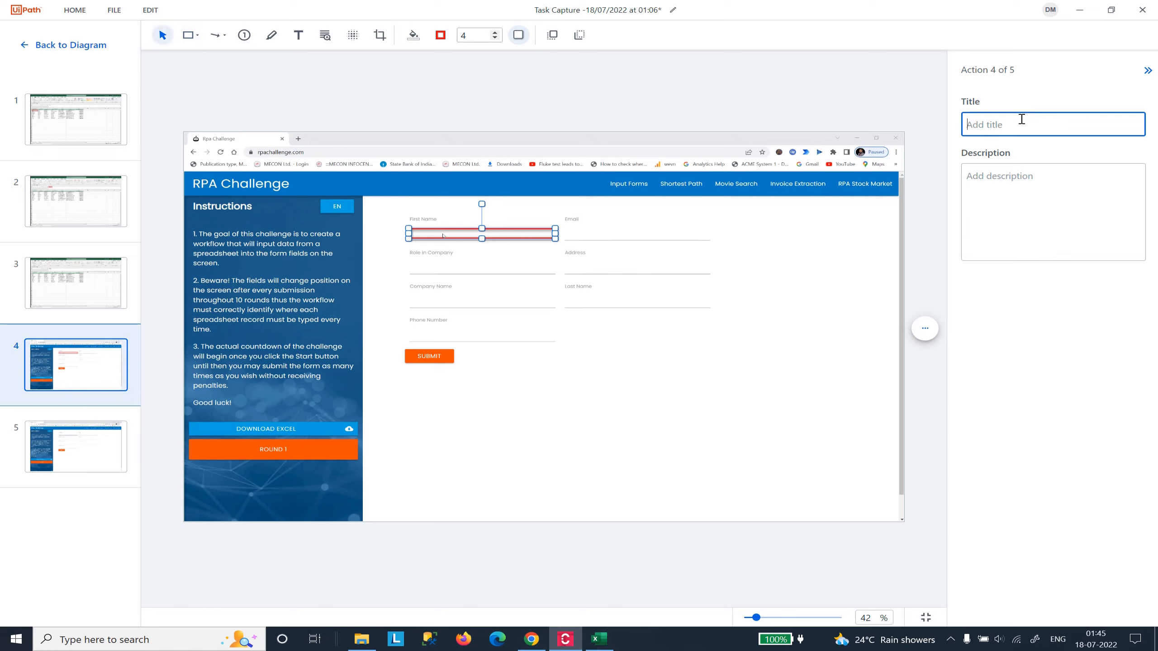
pyautogui.write('Click On First Name Field')
pyautogui.click(1009, 184)
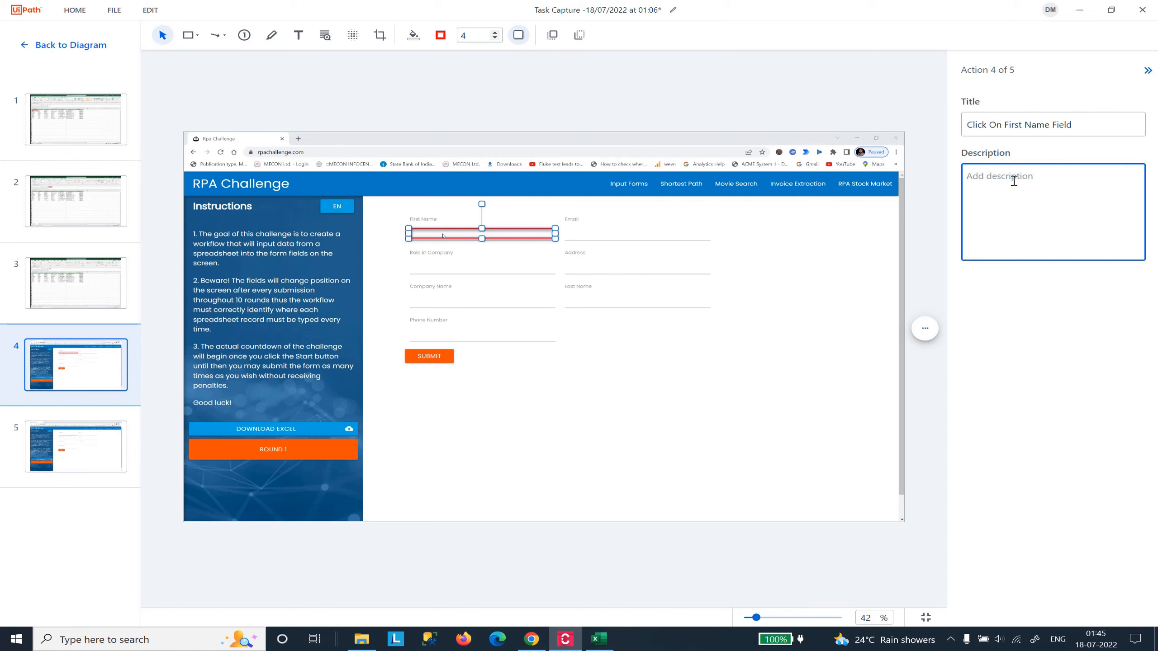
pyautogui.write('C')
pyautogui.press('BackSpace')
pyautogui.write('Click on the First Name field in order toa cti')
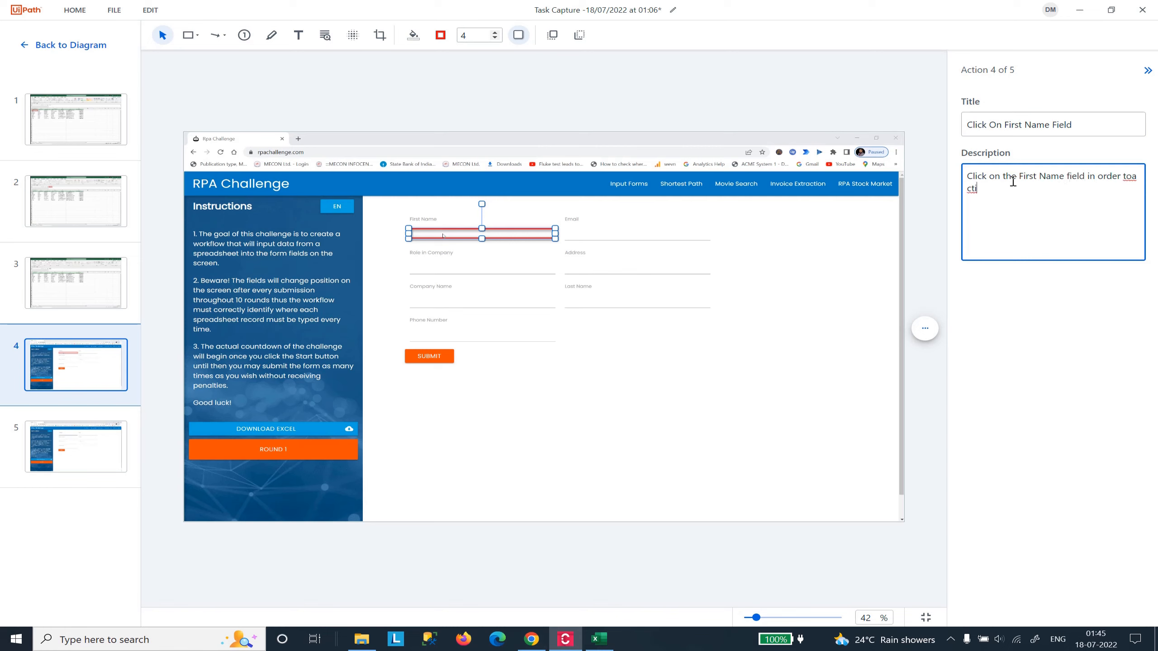
pyautogui.press('BackSpace')
pyautogui.press('BackSpace')
pyautogui.press('BackSpace')
pyautogui.press('BackSpace')
pyautogui.press('BackSpace')
pyautogui.write('acr')
pyautogui.write('iva')
pyautogui.write('te the element')
# Reuse the third action's description for the fifth, changed to "Press 'Ctrl+V' in order to paste the content of the cell for First Name".
pyautogui.click(91, 446)
pyautogui.click(1033, 119)
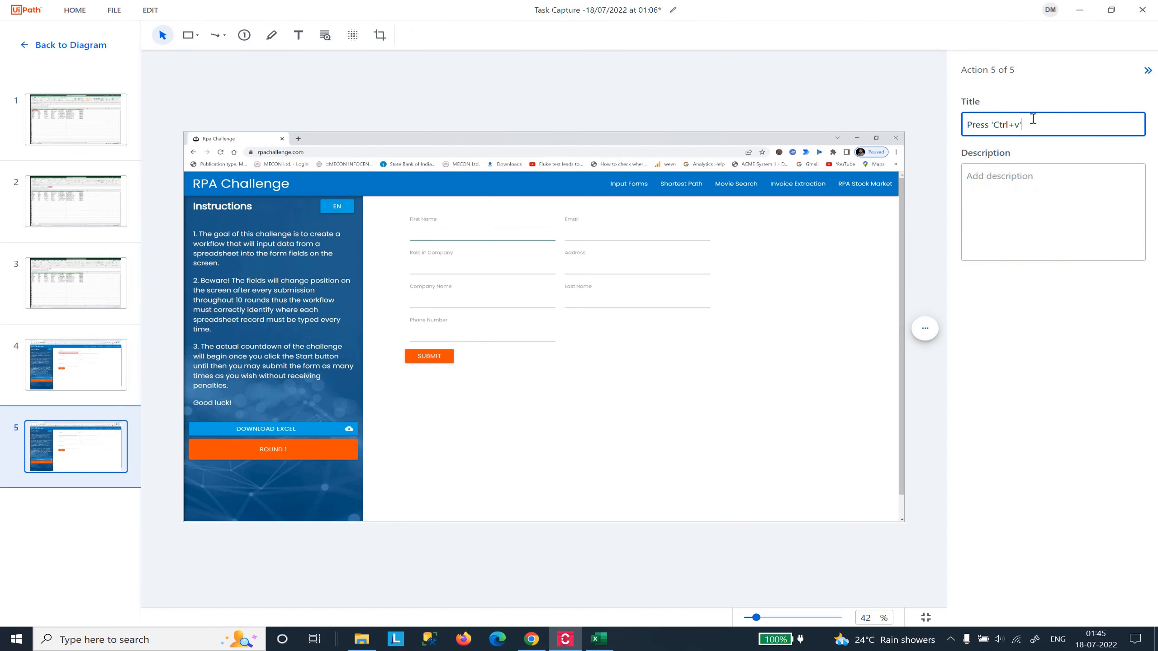
pyautogui.click(76, 274)
pyautogui.click(1093, 199)
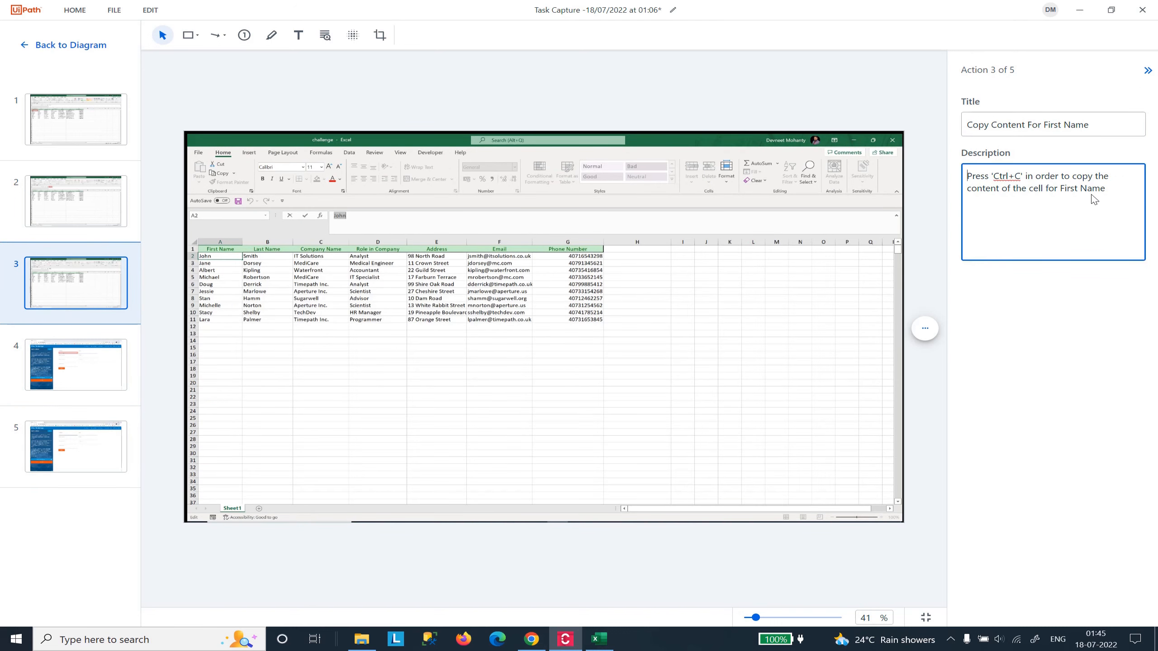
pyautogui.hotkey('ctrl', 'a')
pyautogui.hotkey('ctrl', 'c')
pyautogui.click(129, 444)
pyautogui.click(1039, 218)
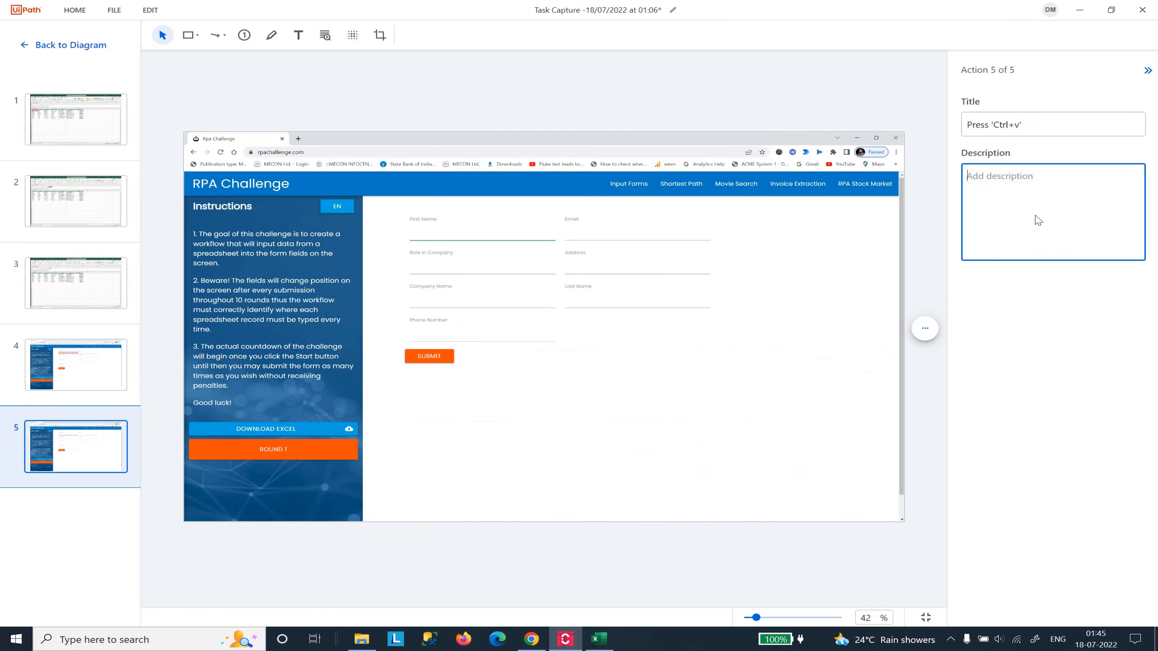
pyautogui.hotkey('ctrl', 'v')
pyautogui.click(1016, 178)
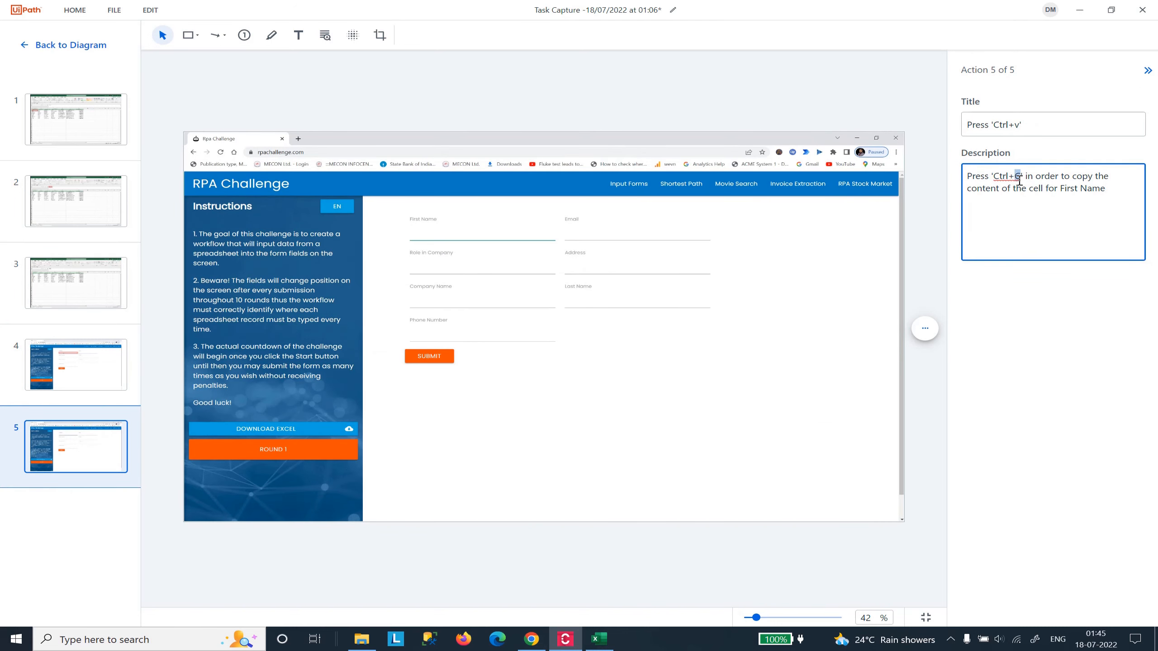
pyautogui.write('V')
pyautogui.doubleClick(1084, 176)
pyautogui.write('paste')
pyautogui.click(1109, 187)
# Title the fifth action "Set Value For First Name" and recheck the fourth and third actions.
pyautogui.moveTo(1025, 122); pyautogui.dragTo(958, 118)
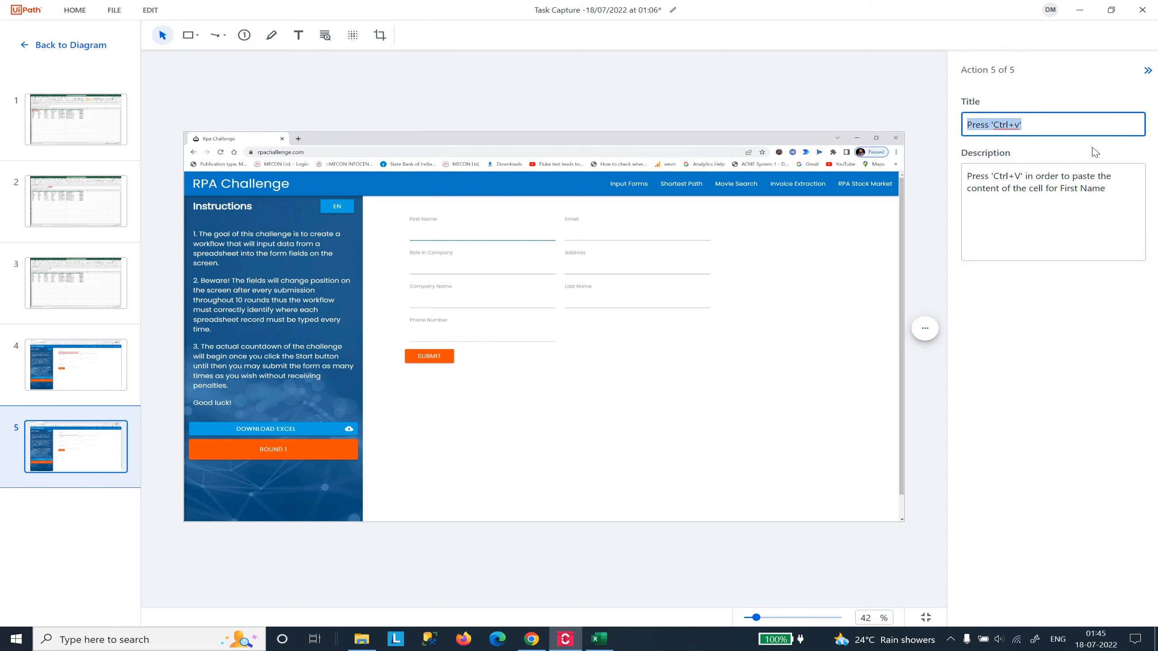
pyautogui.write('Past')
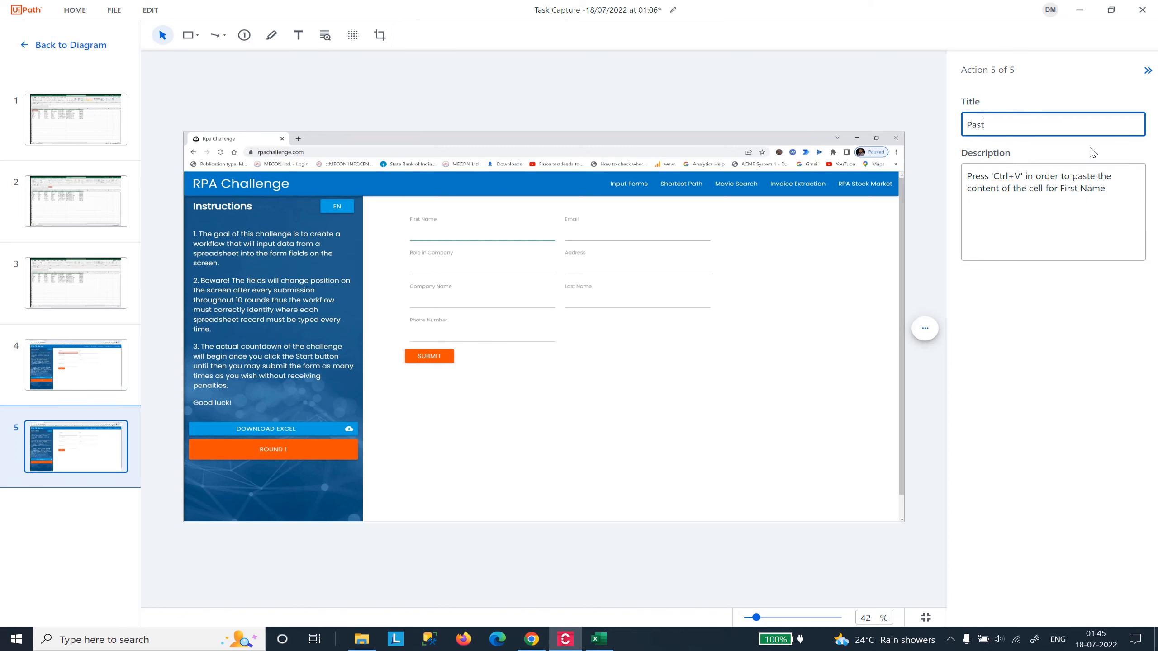
pyautogui.write('e Th')
pyautogui.press('BackSpace')
pyautogui.press('BackSpace')
pyautogui.press('BackSpace')
pyautogui.press('BackSpace')
pyautogui.press('BackSpace')
pyautogui.press('BackSpace')
pyautogui.press('BackSpace')
pyautogui.press('BackSpace')
pyautogui.write('Set Value For First Name')
pyautogui.click(99, 363)
pyautogui.click(102, 298)
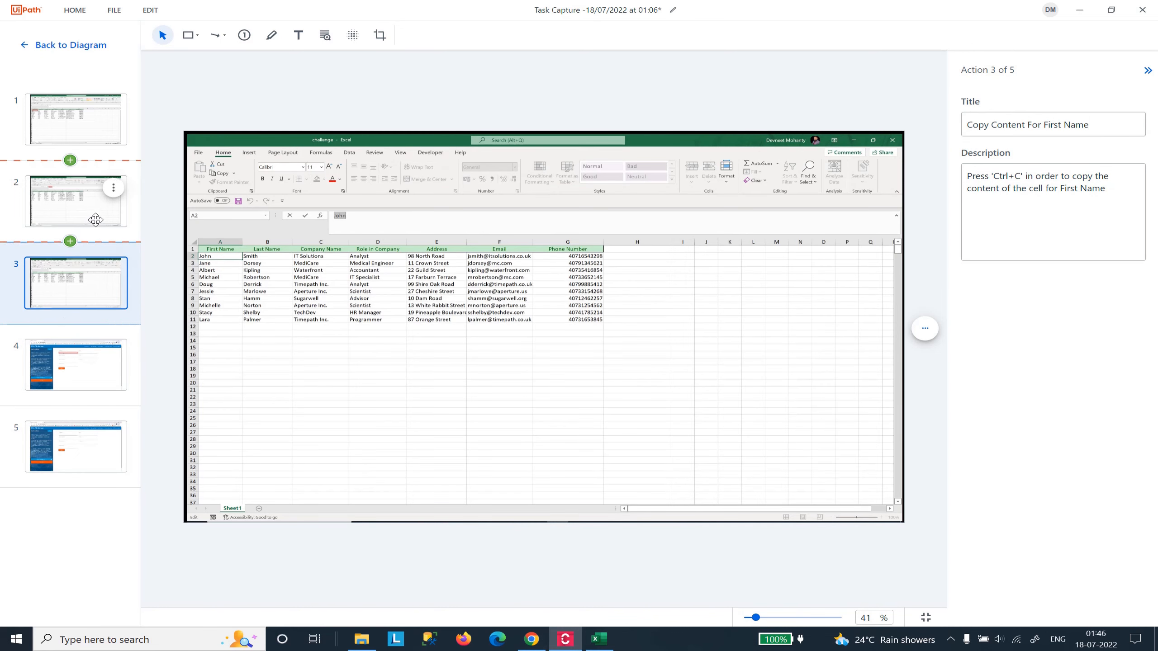
# Review the screenshots, titles and descriptions of the five First Name actions.
pyautogui.click(113, 191)
pyautogui.click(113, 110)
pyautogui.click(113, 188)
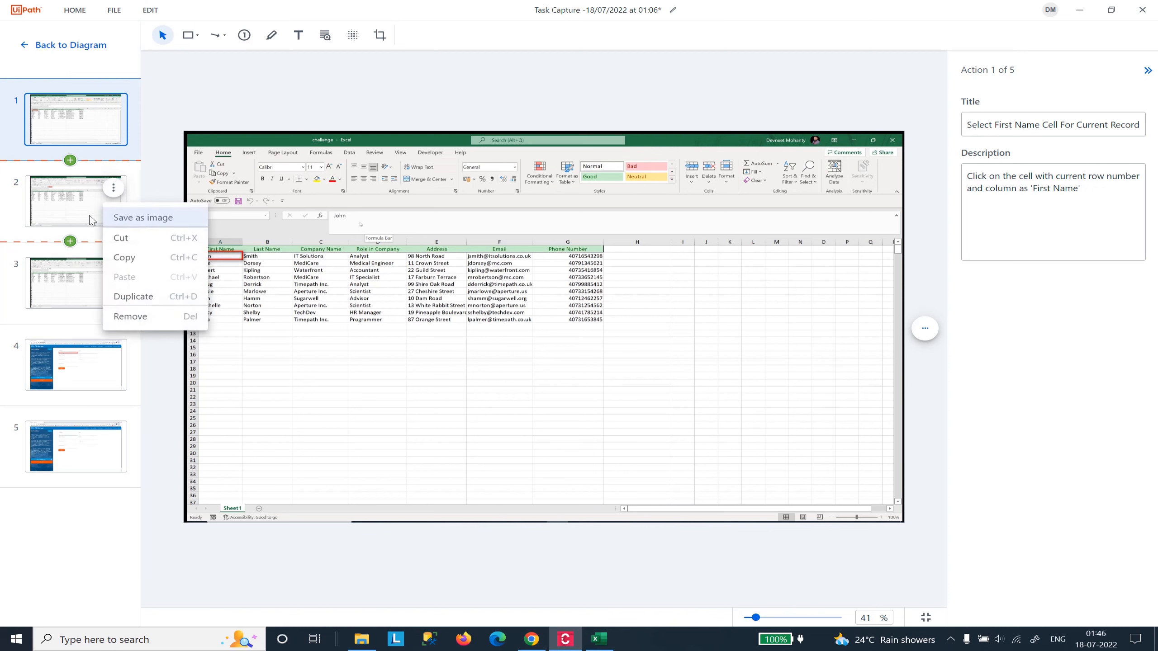
pyautogui.click(60, 275)
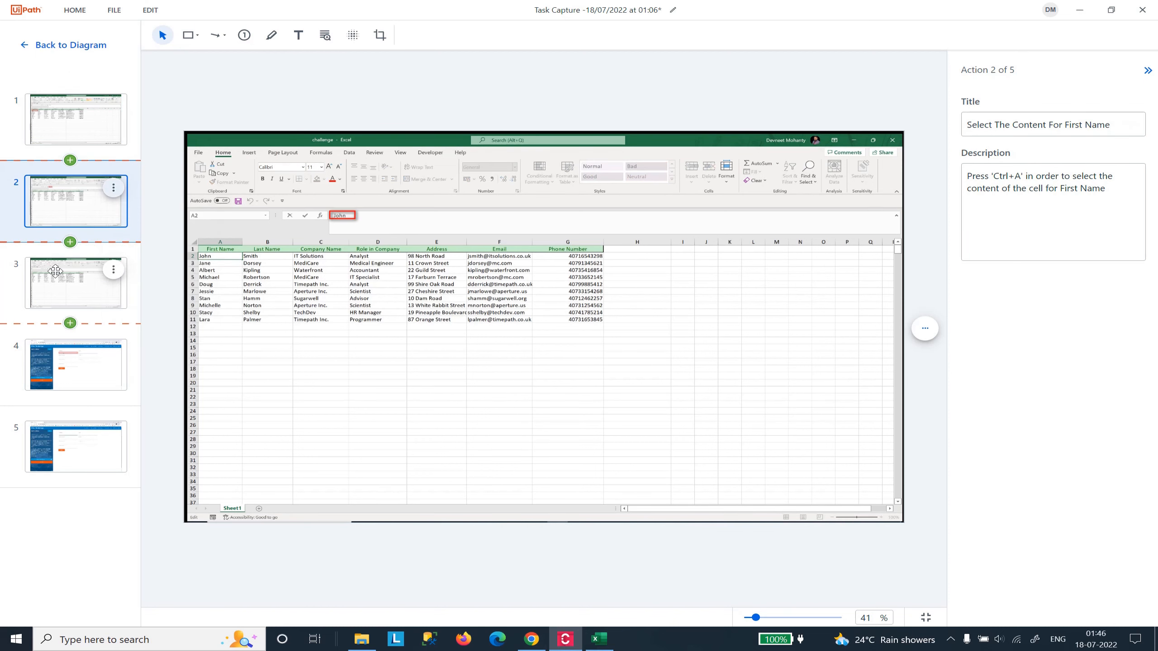
pyautogui.click(96, 360)
pyautogui.click(96, 440)
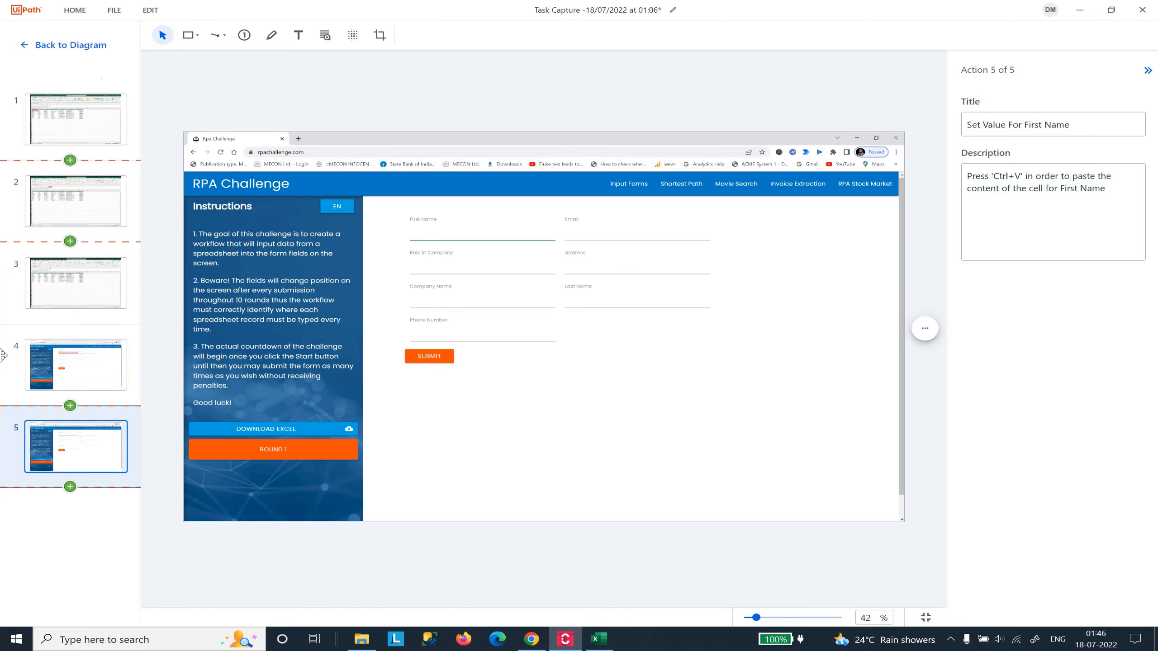
pyautogui.click(82, 357)
pyautogui.click(71, 282)
pyautogui.click(76, 208)
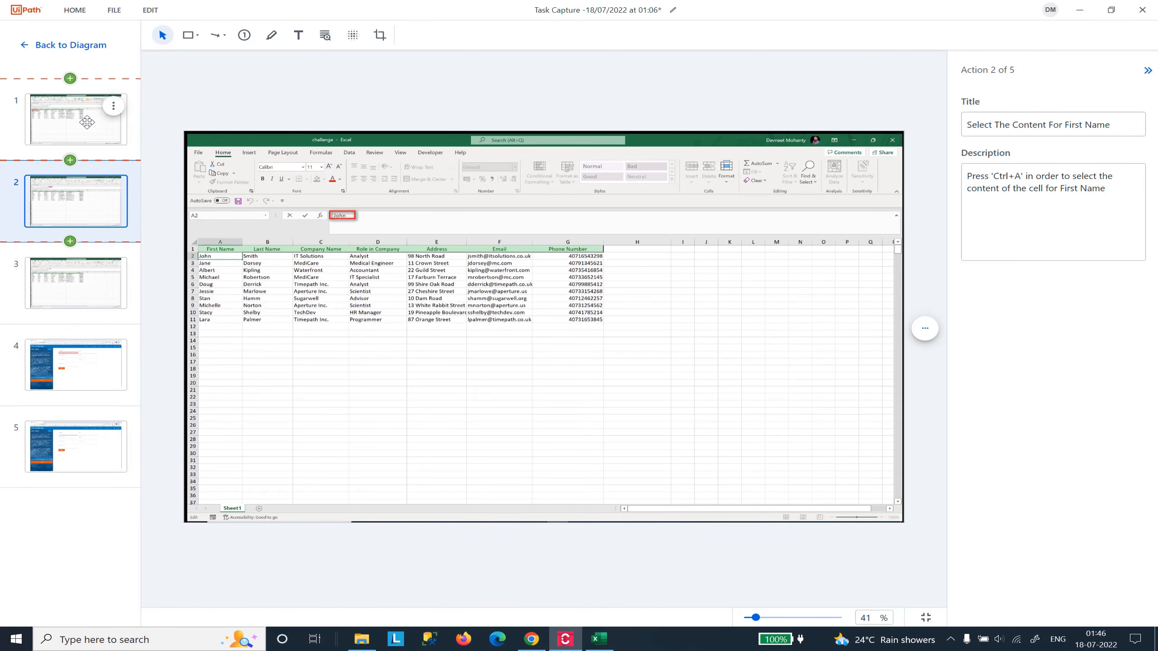
pyautogui.click(84, 117)
pyautogui.click(69, 221)
pyautogui.click(76, 365)
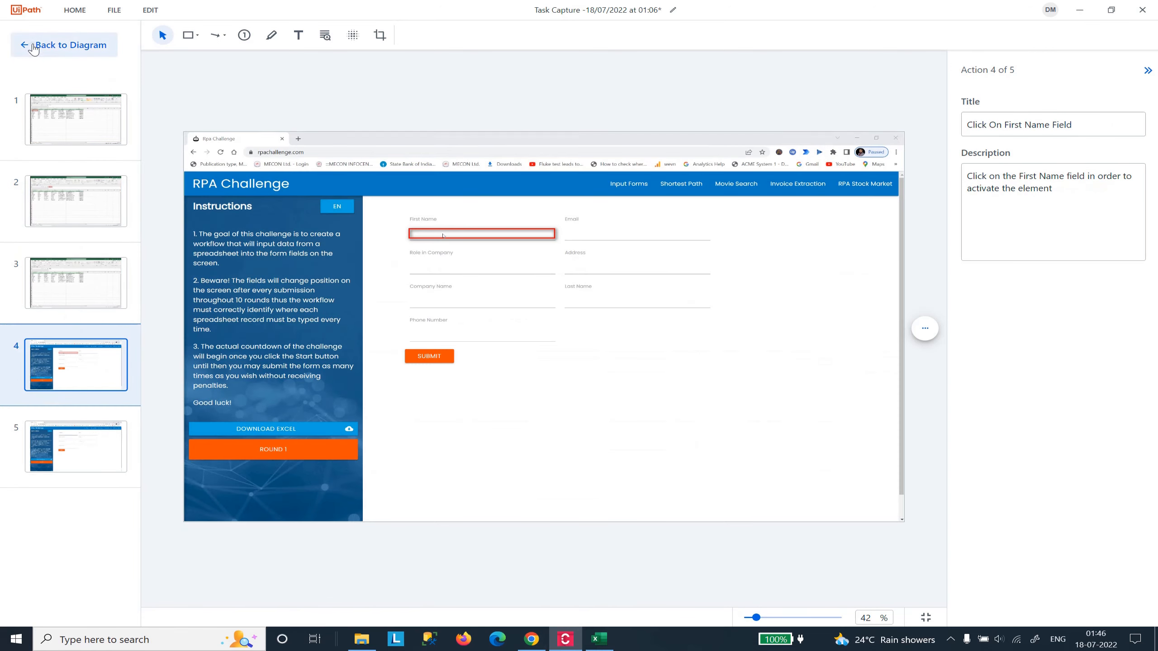
# Return to the diagram and inspect the Fill RPA Challenge Form step's available commands, properties and action list.
pyautogui.click(68, 44)
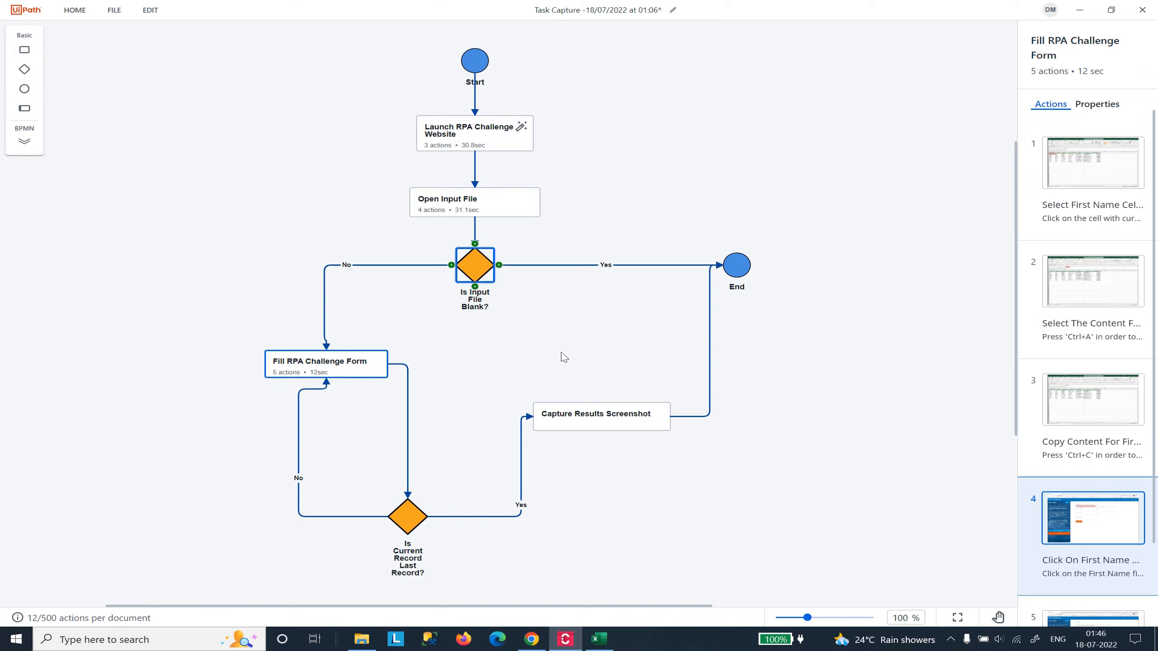
pyautogui.click(330, 362)
pyautogui.rightClick(330, 362)
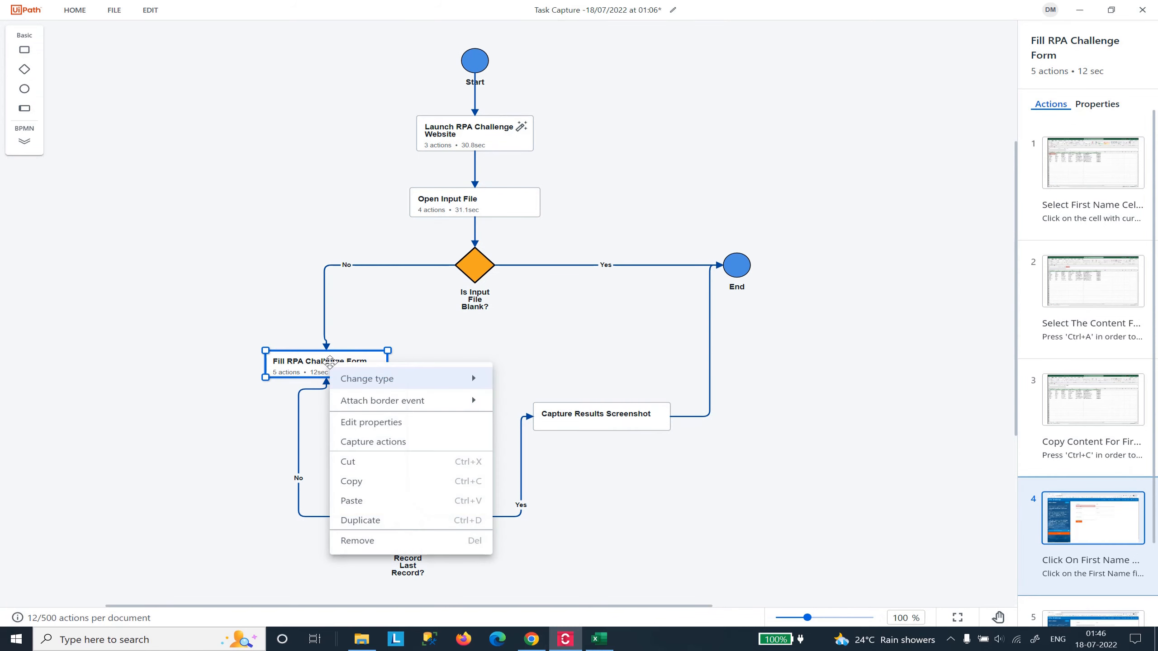
pyautogui.click(398, 430)
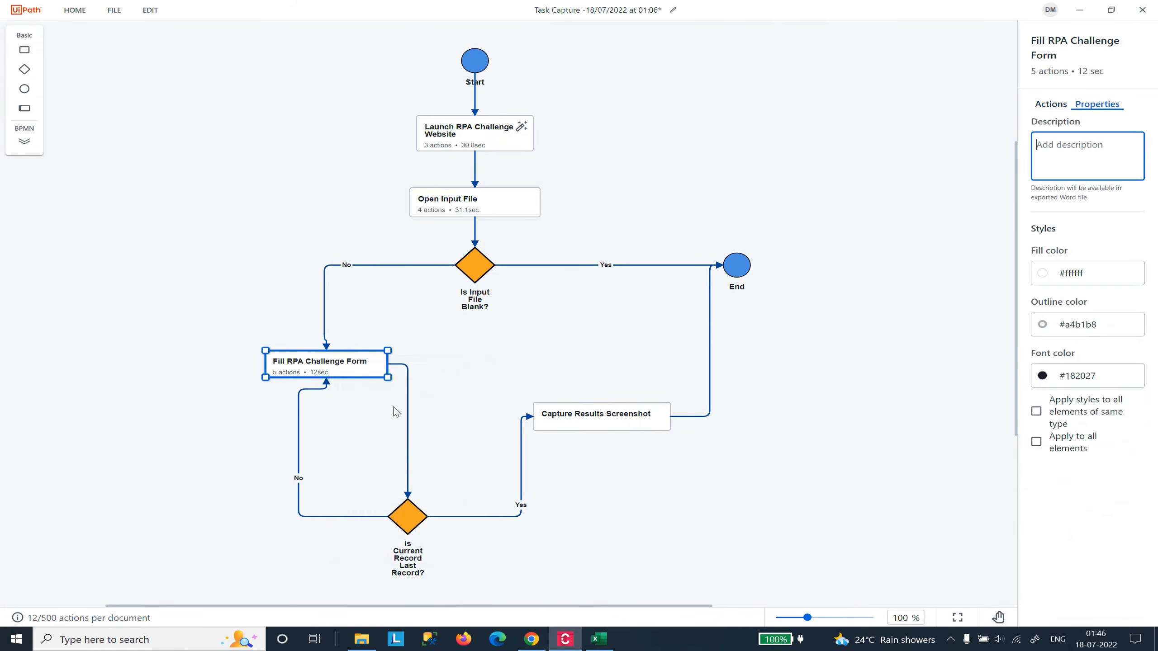
pyautogui.rightClick(356, 362)
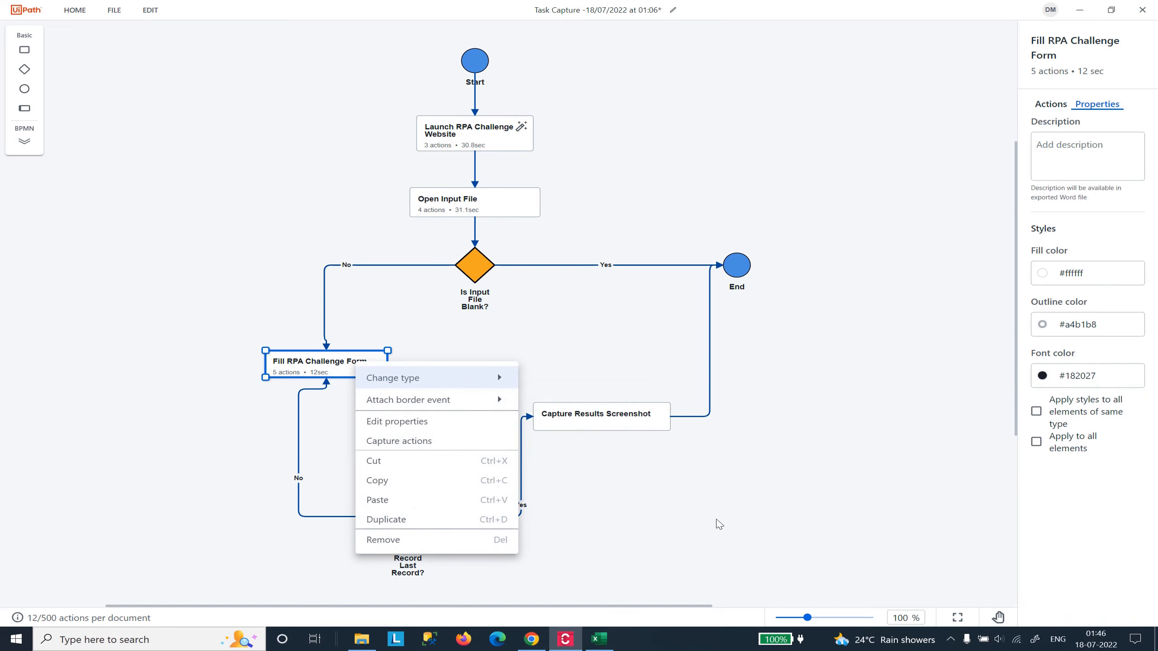
pyautogui.click(638, 487)
pyautogui.doubleClick(347, 366)
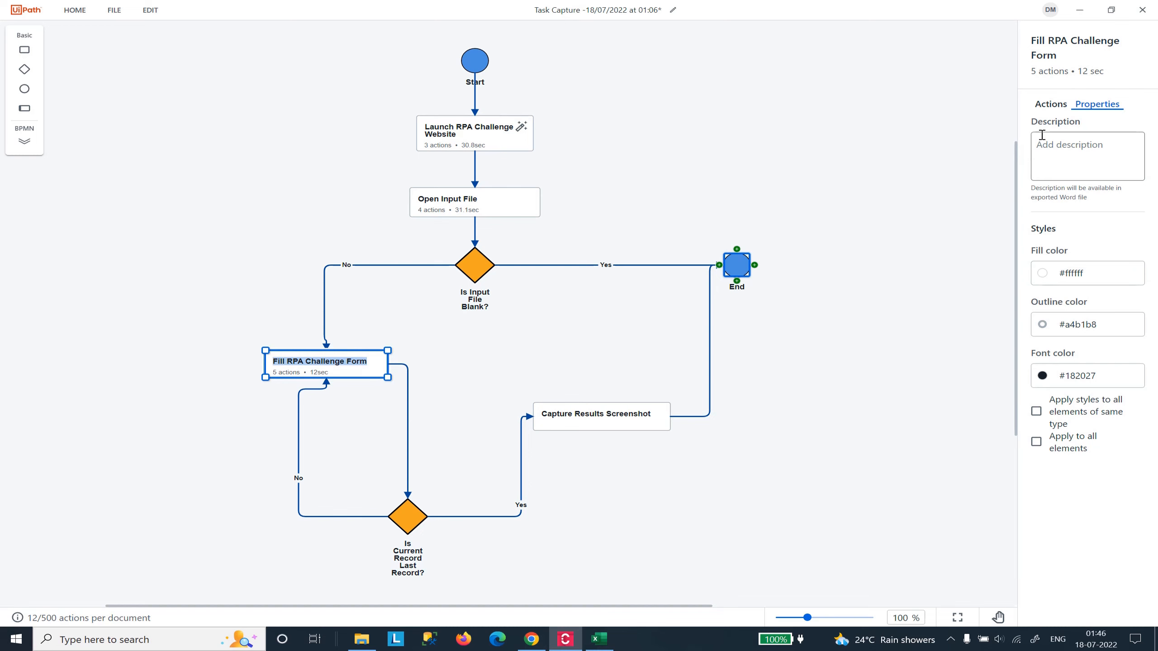
pyautogui.click(1057, 105)
pyautogui.scroll(-2, 1130, 273)
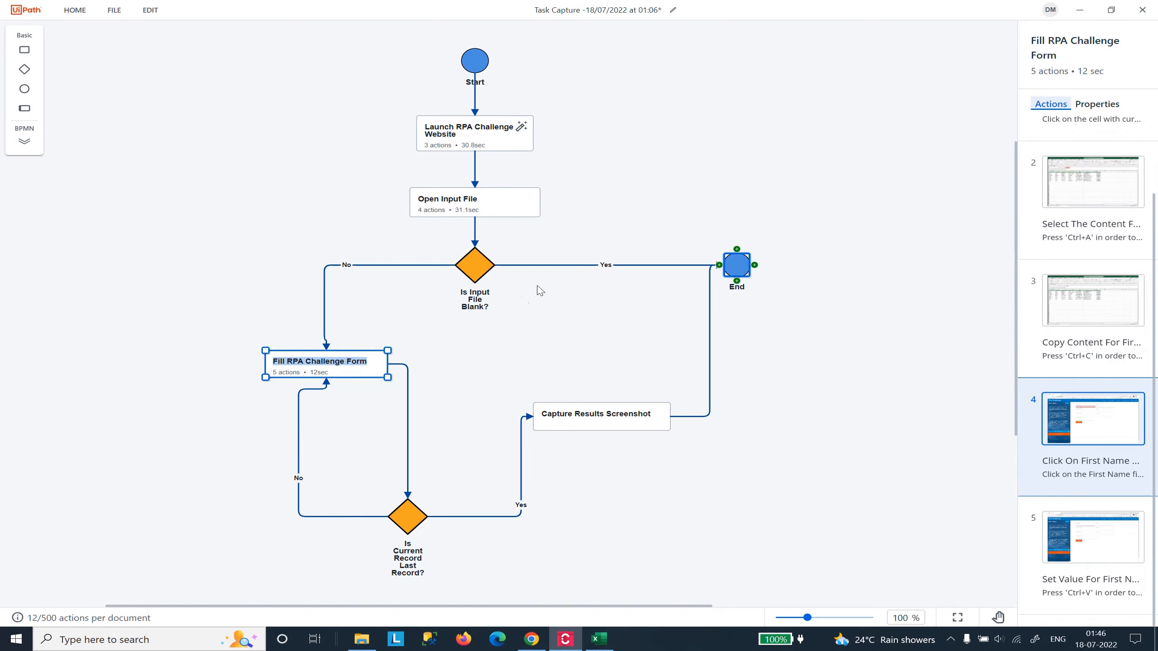
pyautogui.click(579, 346)
pyautogui.click(345, 369)
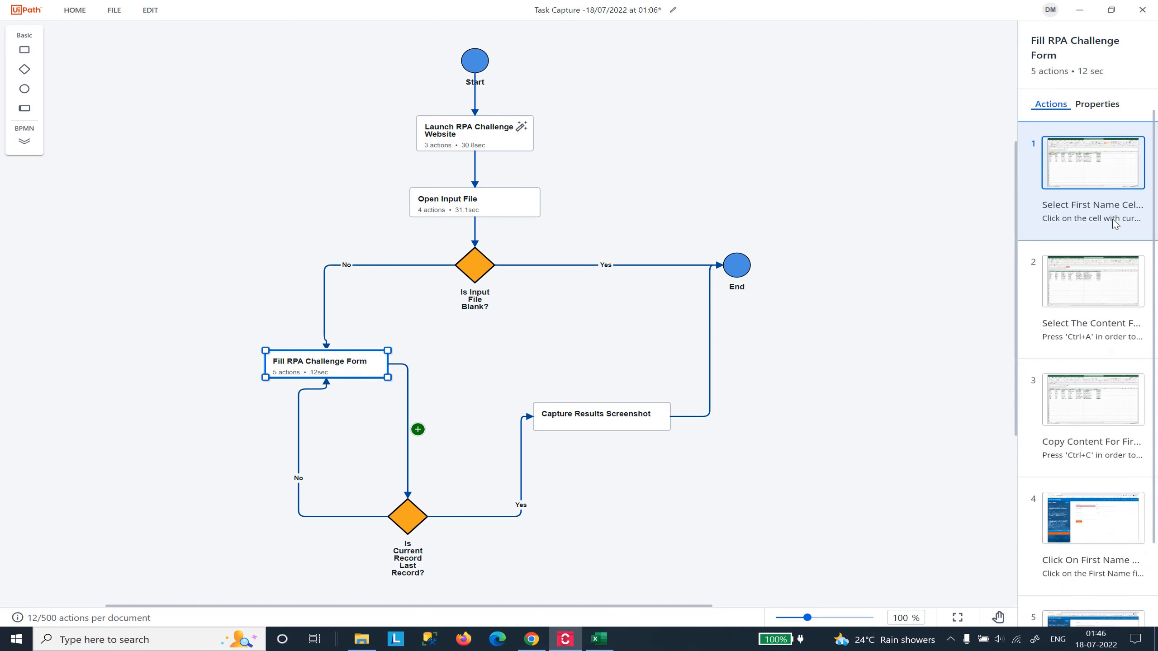
# Reopen the Fill RPA Challenge Form actions and insert a new screen capture after the fifth action.
pyautogui.click(1072, 187)
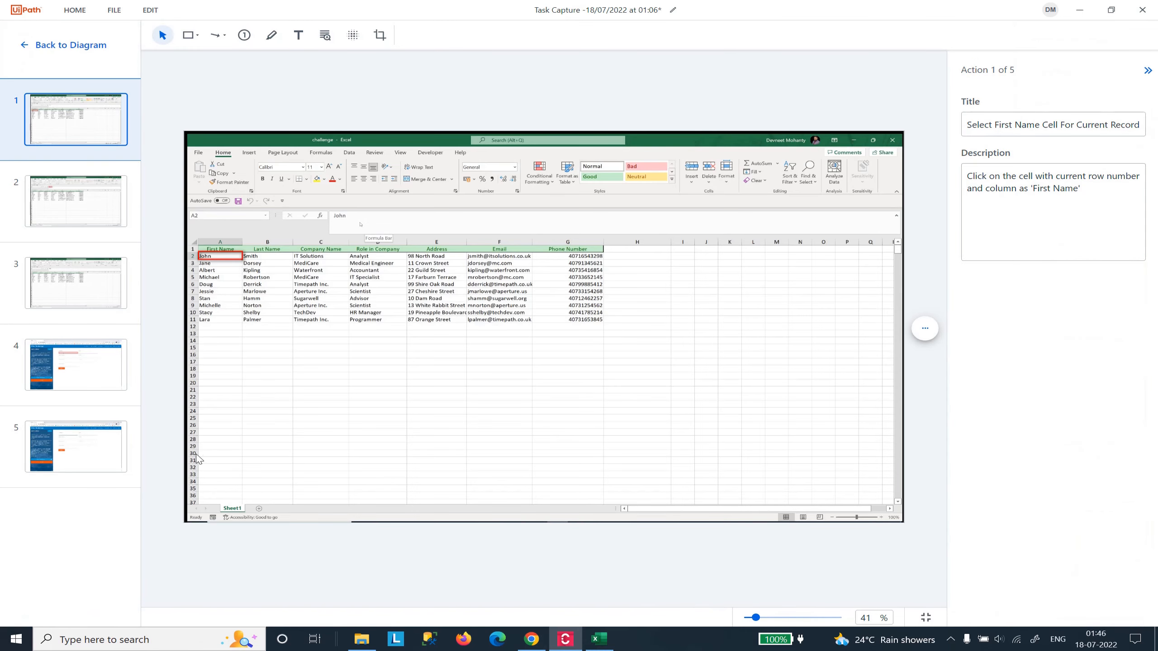
pyautogui.click(94, 456)
pyautogui.rightClick(89, 451)
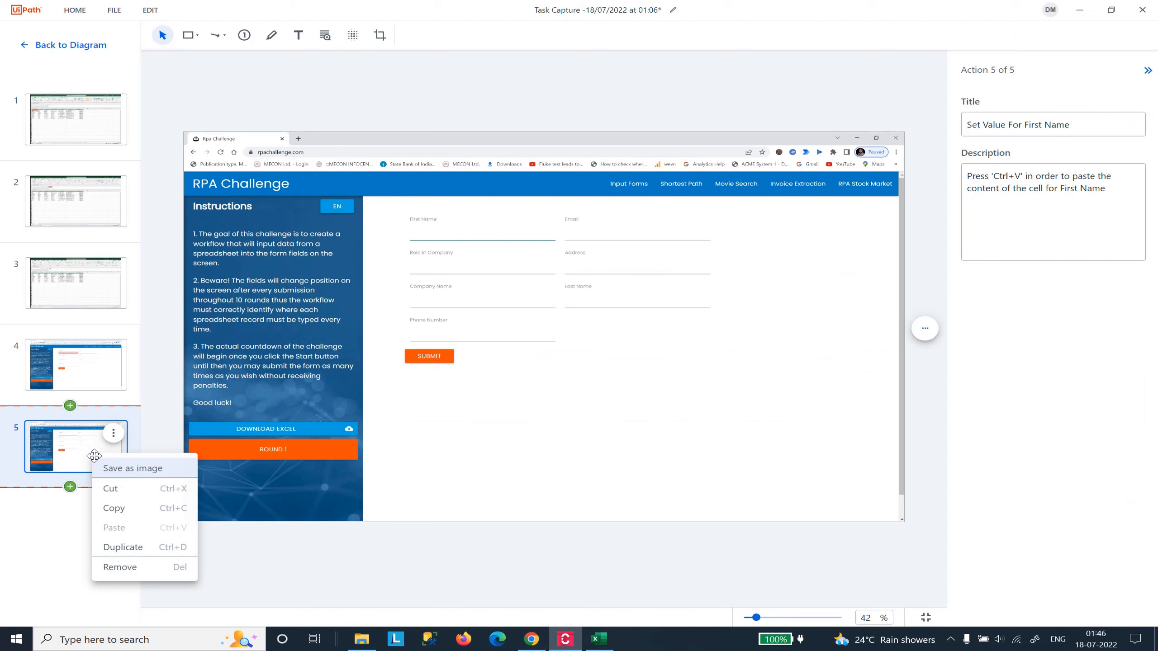
pyautogui.click(110, 439)
pyautogui.click(114, 438)
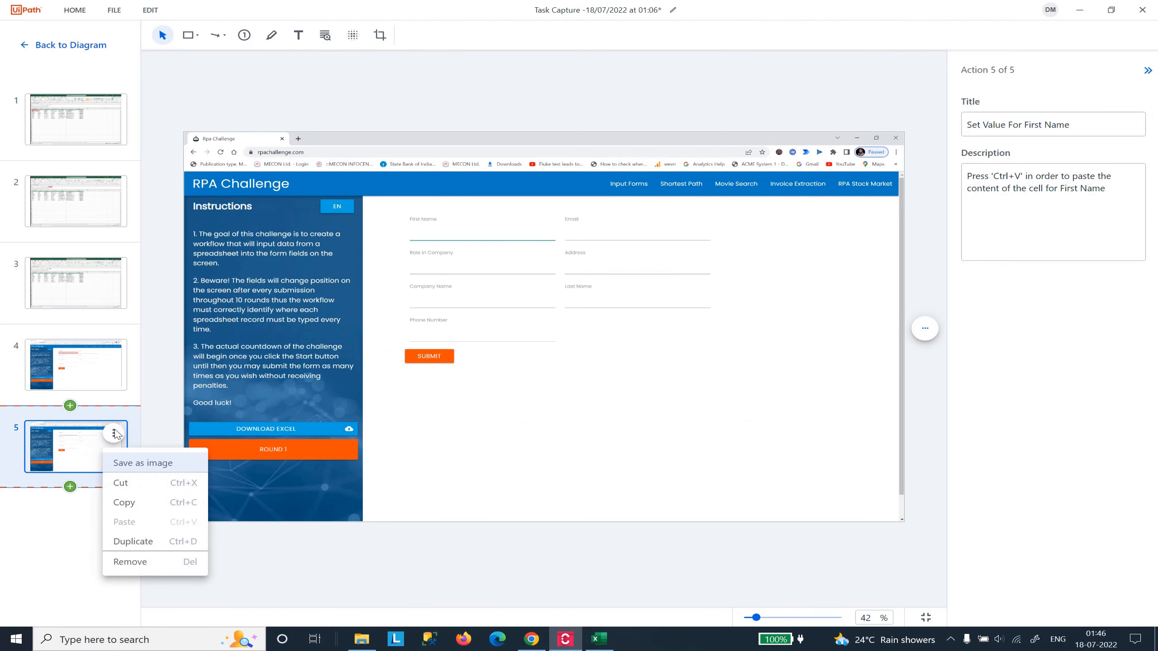
pyautogui.click(114, 437)
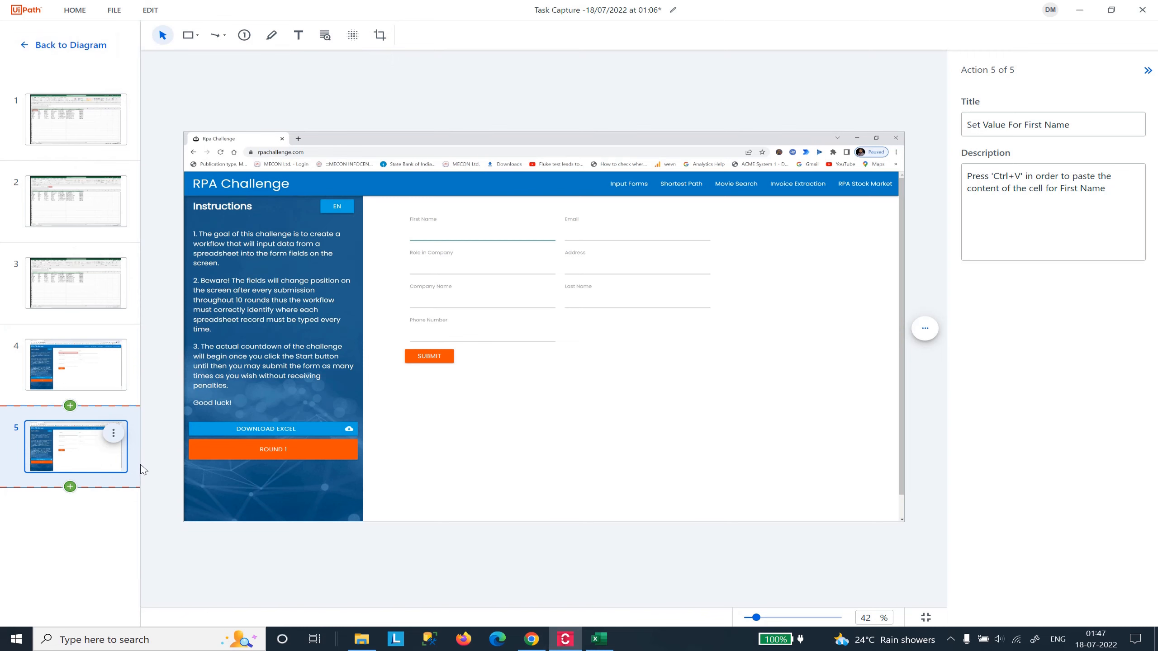
pyautogui.click(70, 487)
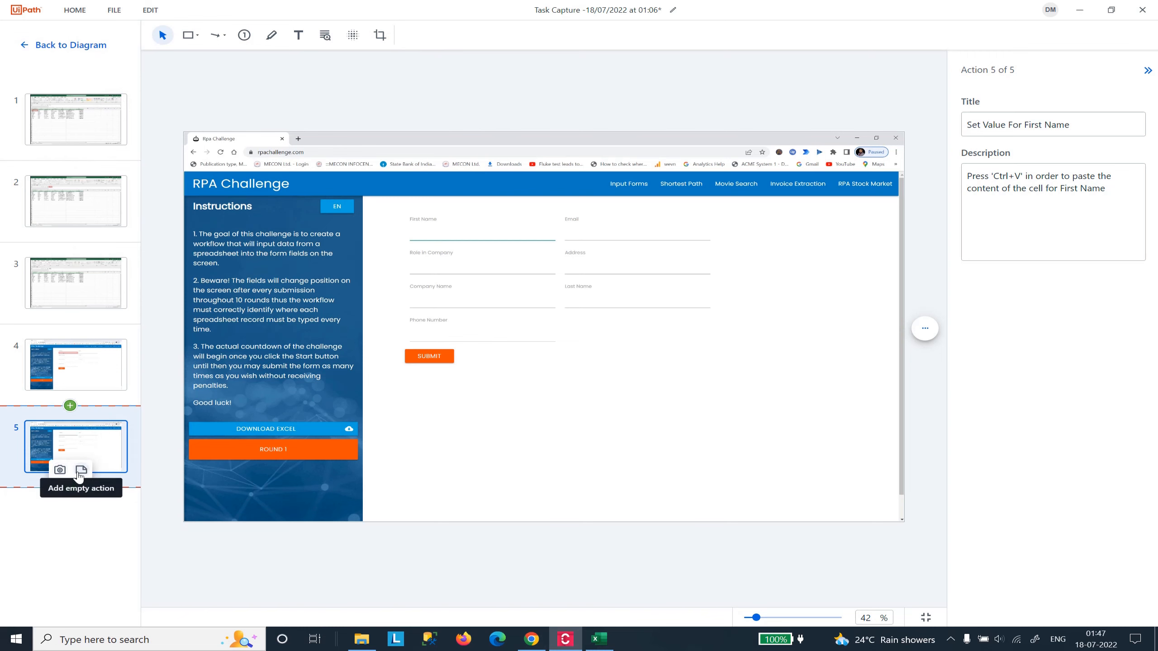
pyautogui.click(57, 473)
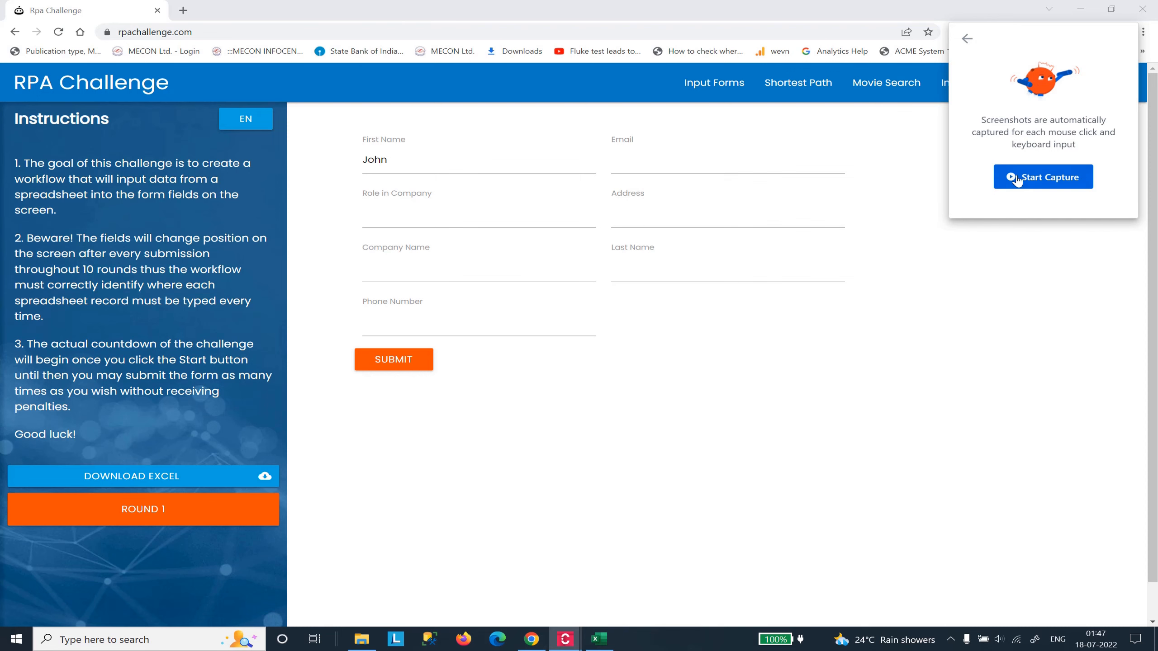
# Switch to the challenge workbook in Excel, leave cell editing, select cell B2 and start capturing.
pyautogui.click(599, 639)
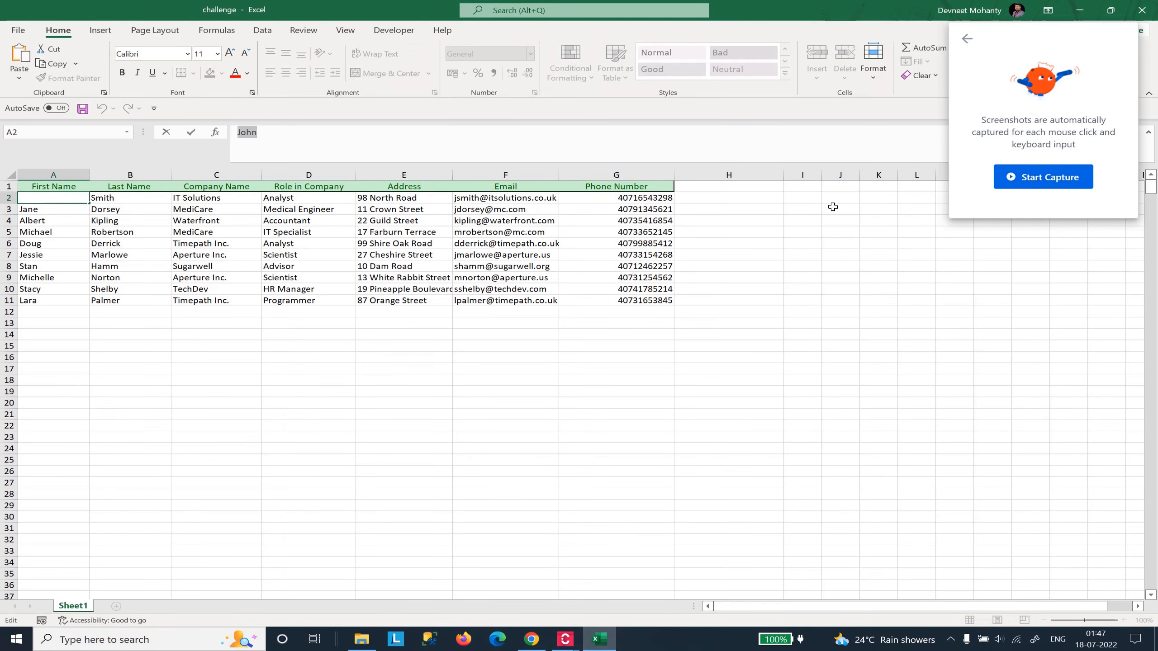
pyautogui.click(138, 220)
pyautogui.click(152, 197)
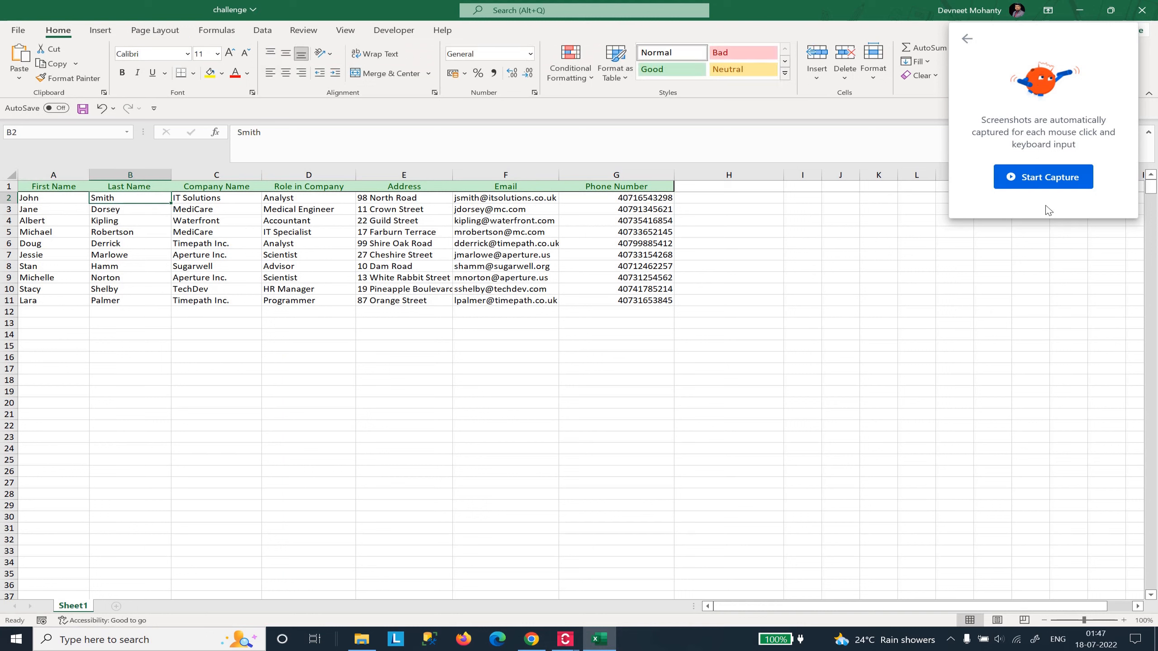
pyautogui.click(1049, 181)
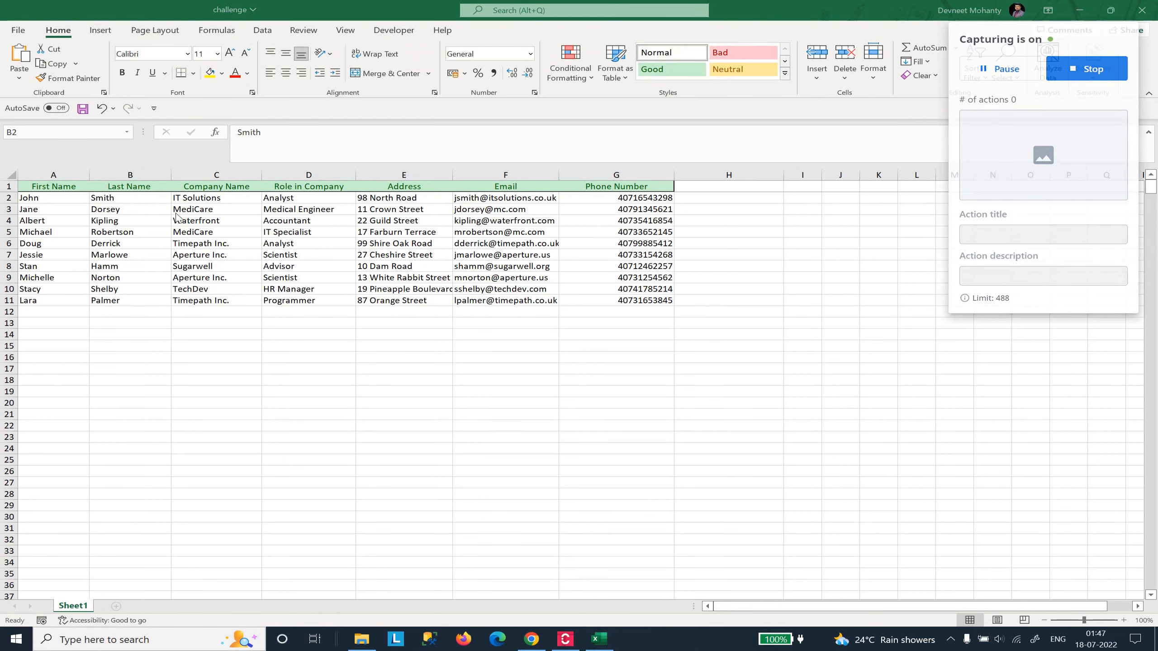
# Capture selecting the Last Name cell B2 and copying its content from the formula bar, and pause the capture.
pyautogui.click(137, 198)
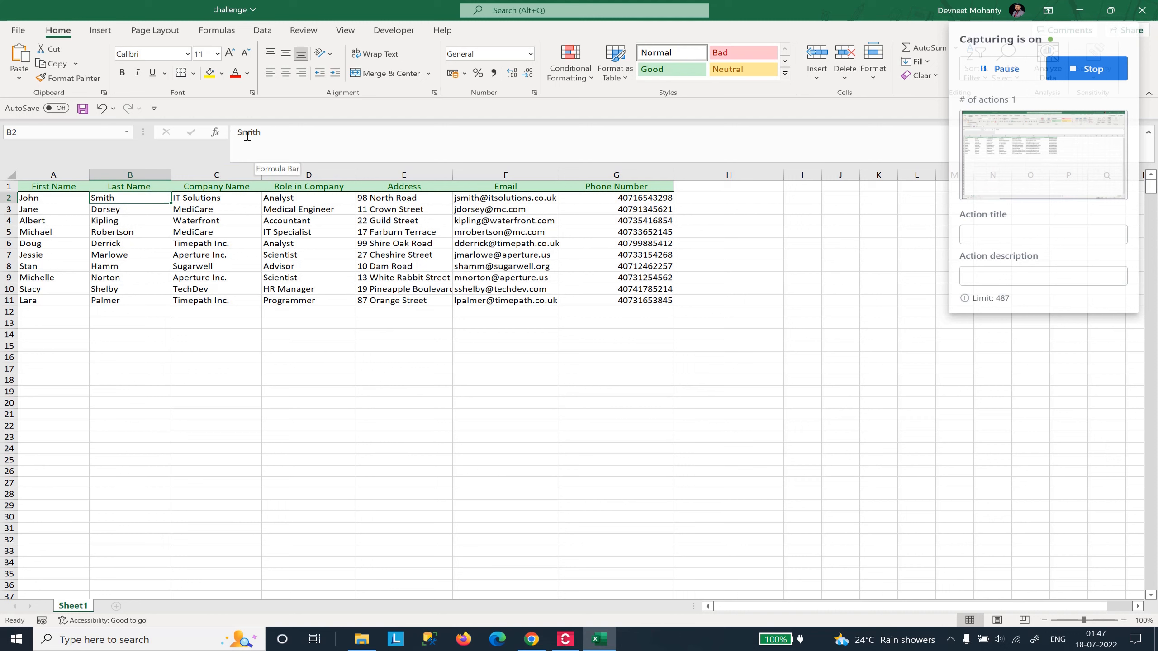
pyautogui.doubleClick(271, 143)
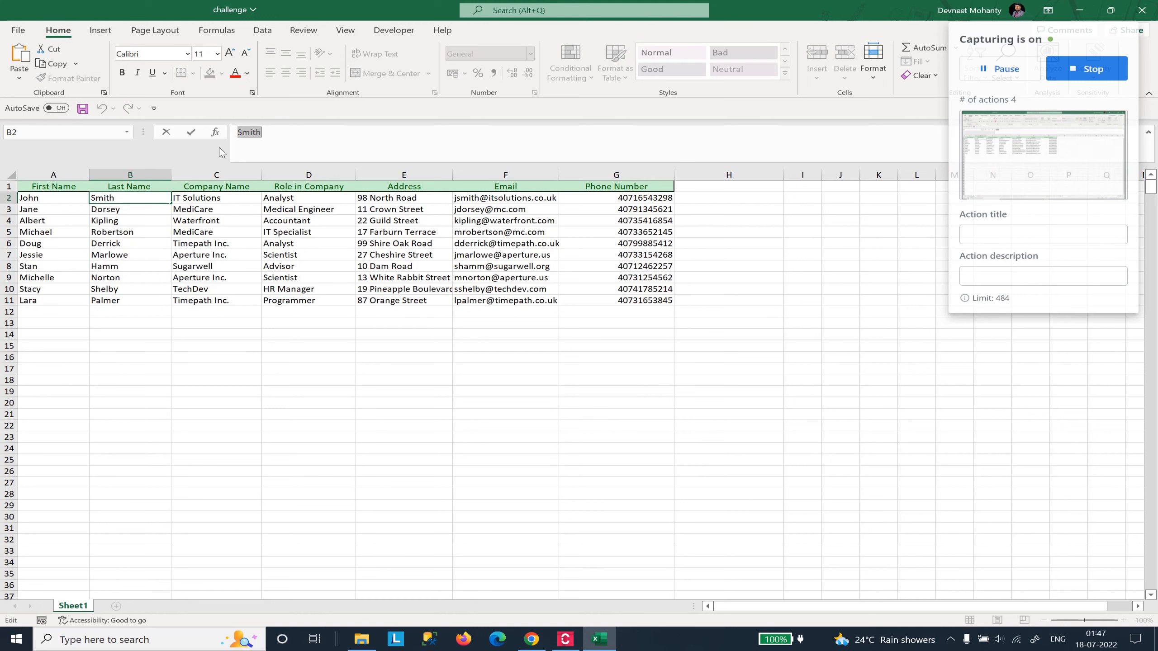
pyautogui.click(1000, 69)
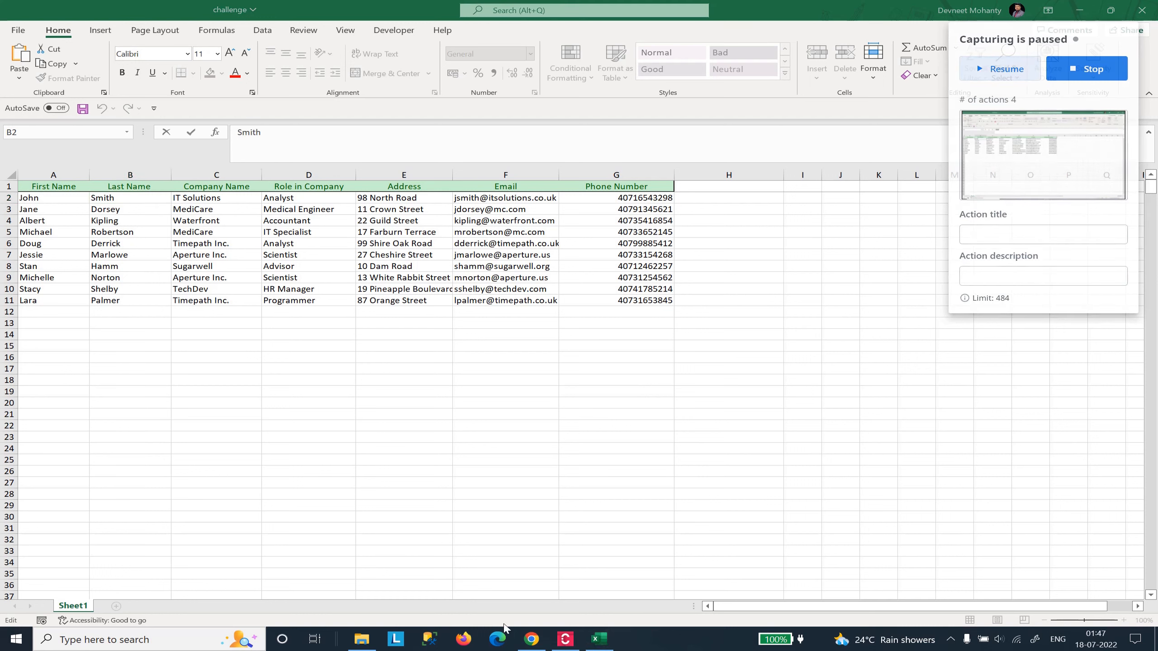
# Switch to the RPA Challenge page in Chrome, resume capturing, paste the copied last name into the Last Name field and stop the capture.
pyautogui.click(531, 639)
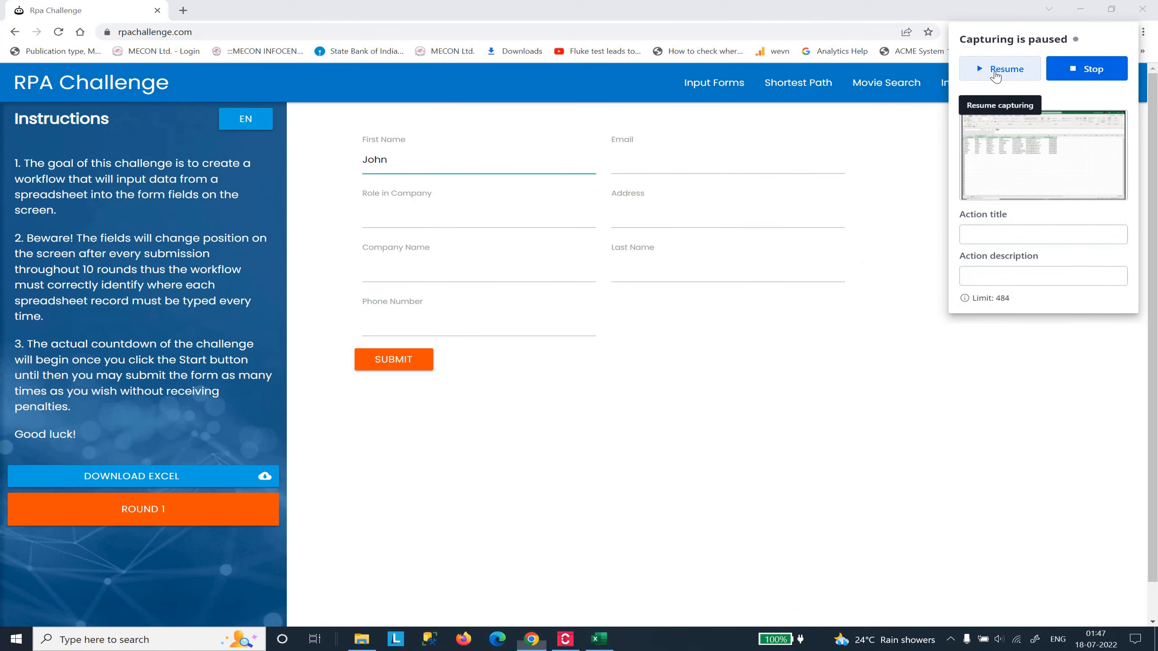
pyautogui.click(996, 72)
pyautogui.click(639, 273)
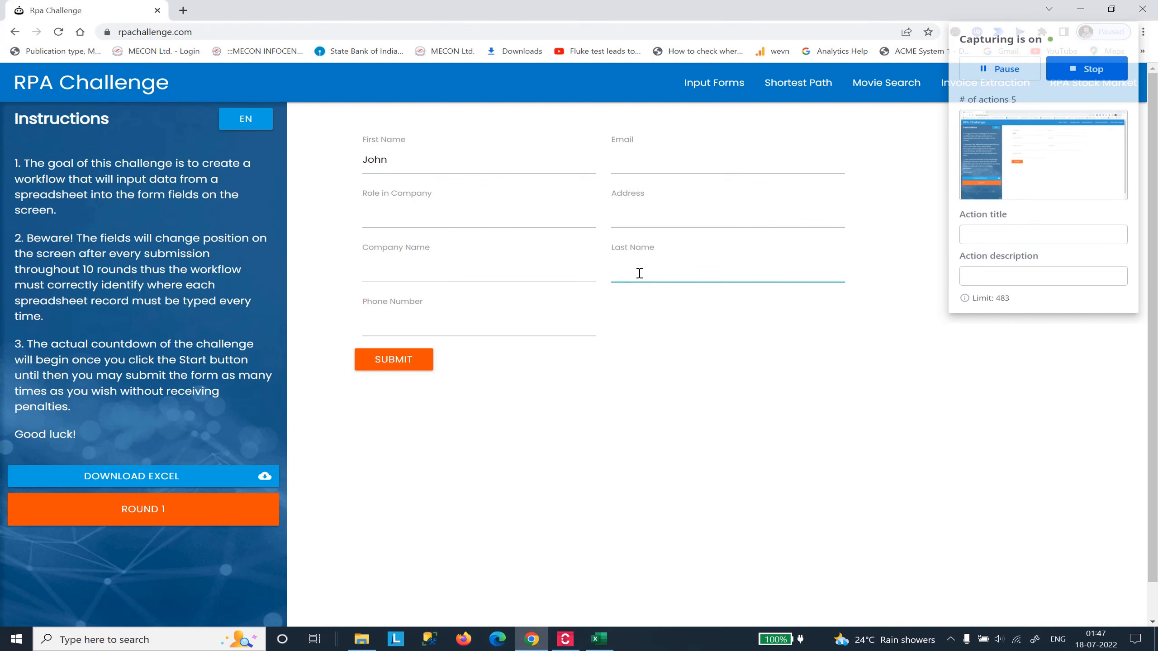
pyautogui.write('Smith')
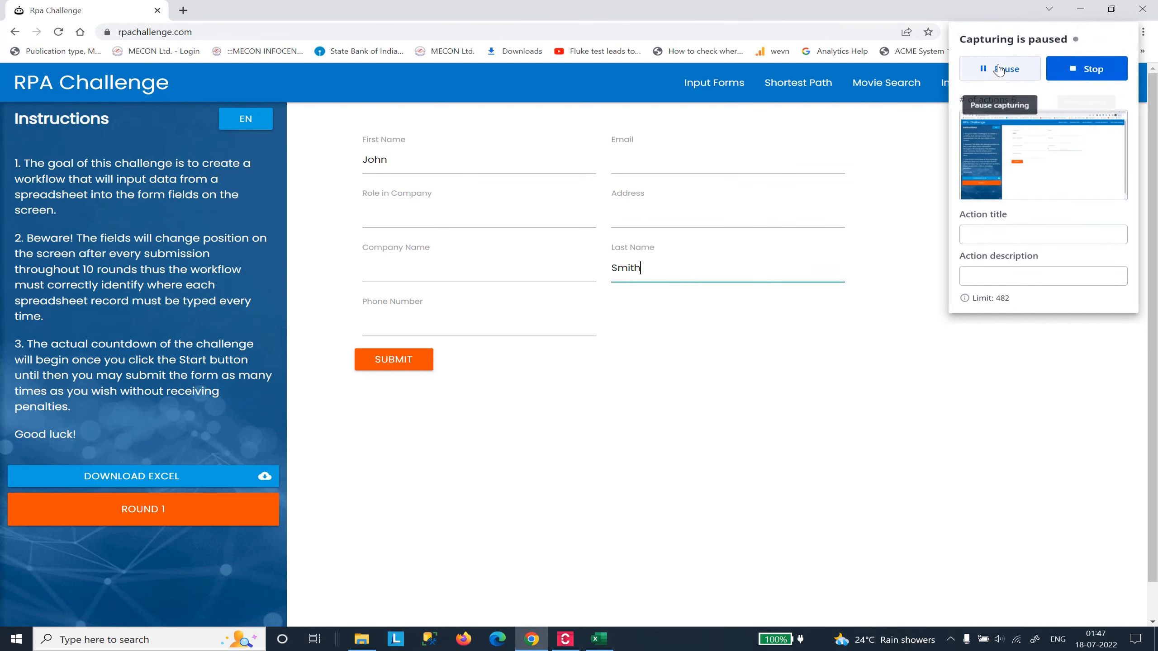
pyautogui.click(1066, 74)
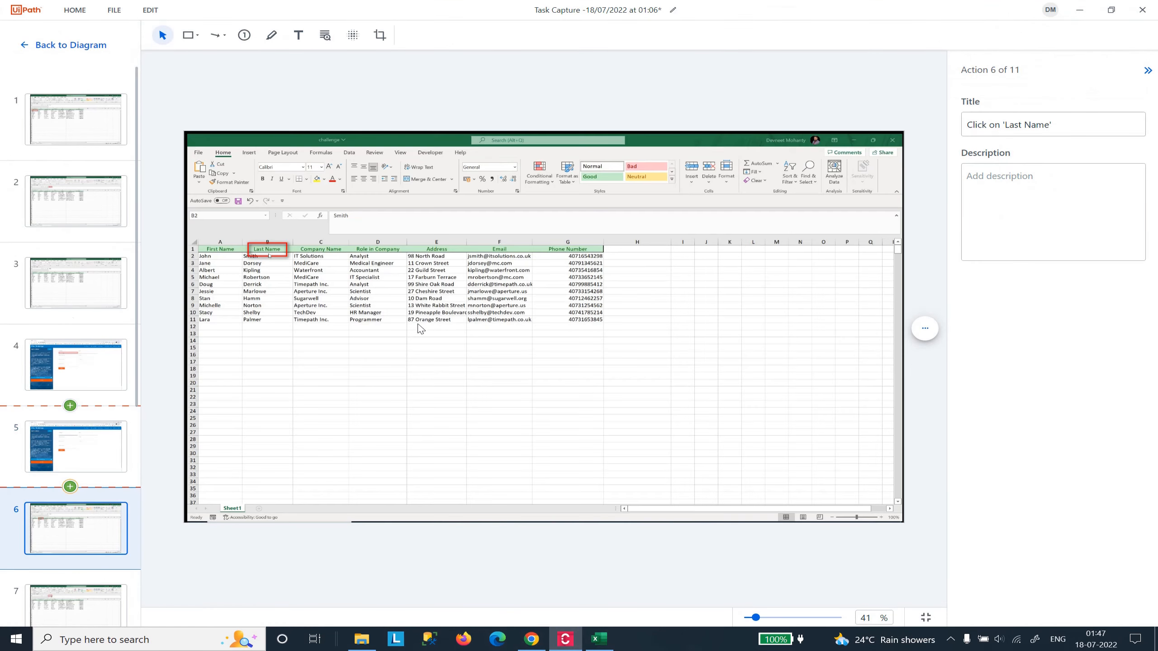
# Open the eighth action and dismiss the suggestion to detect and merge same-screen actions, leaving "Don't show again" off.
pyautogui.scroll(-5, 78, 446)
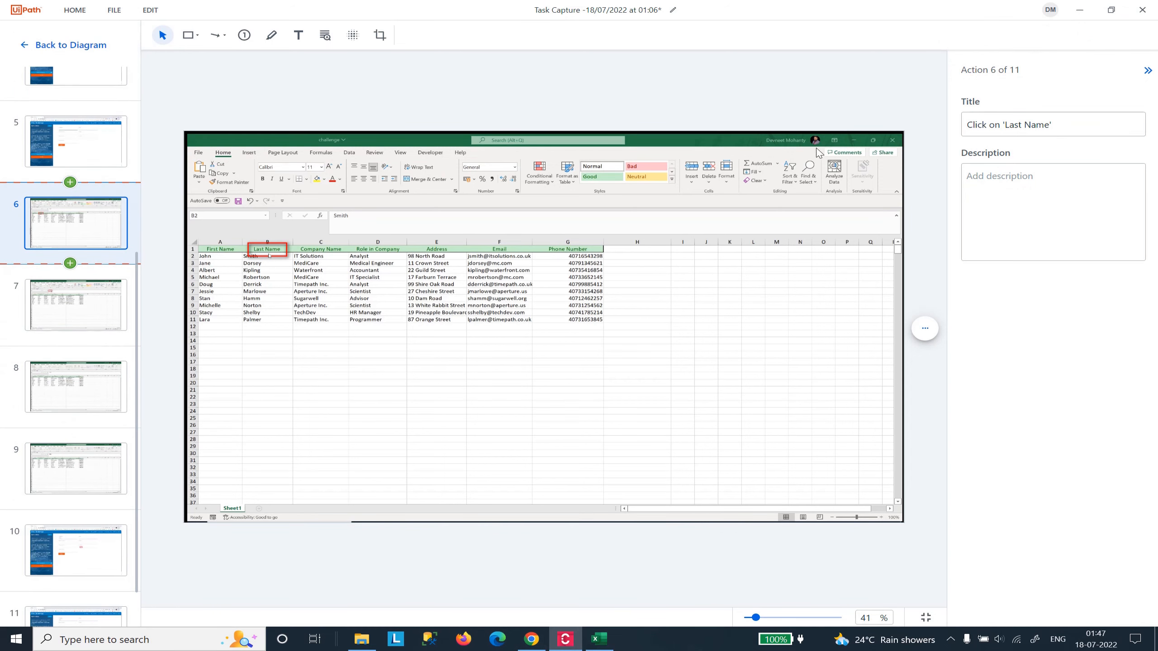
pyautogui.click(68, 383)
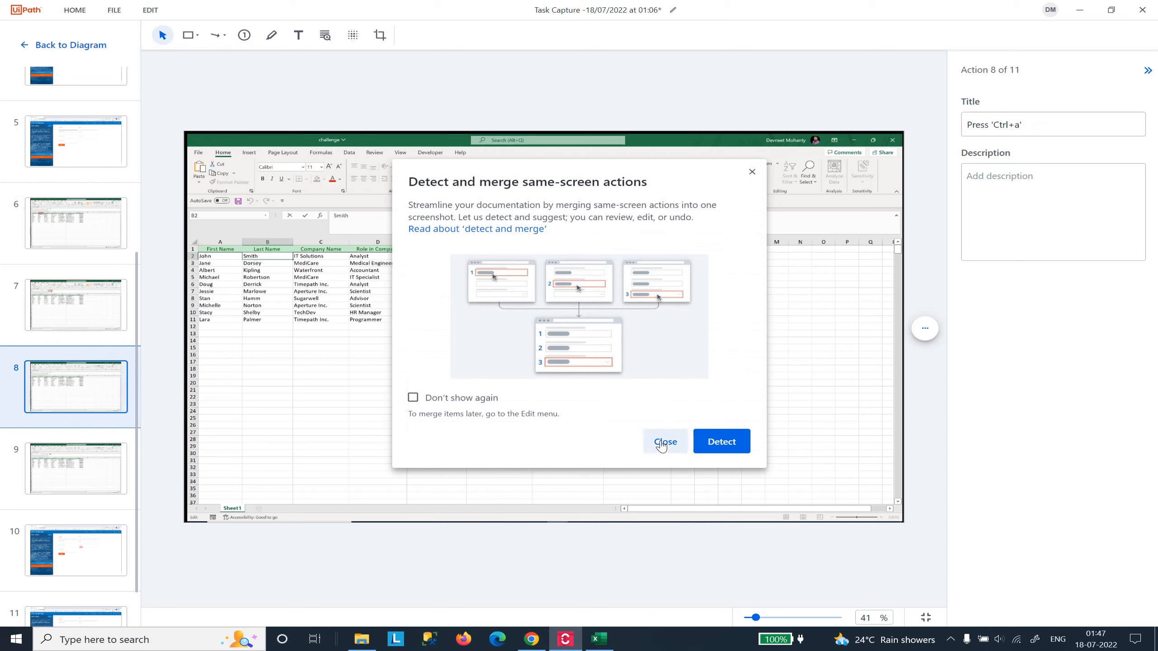
pyautogui.click(449, 400)
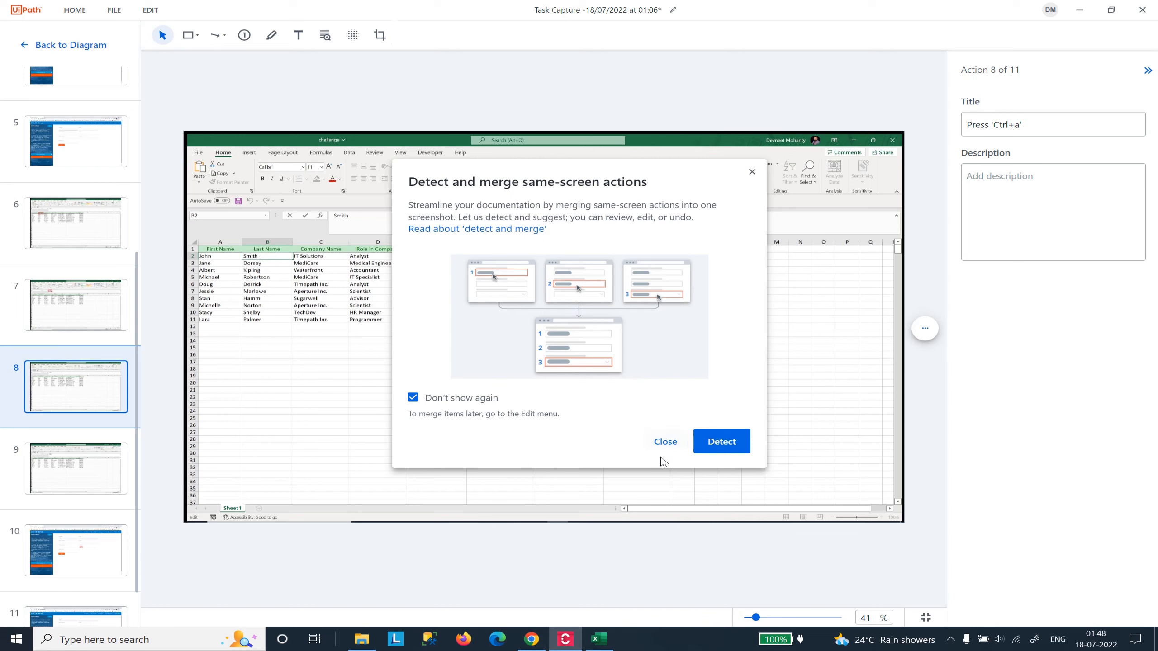
pyautogui.click(457, 402)
pyautogui.click(665, 444)
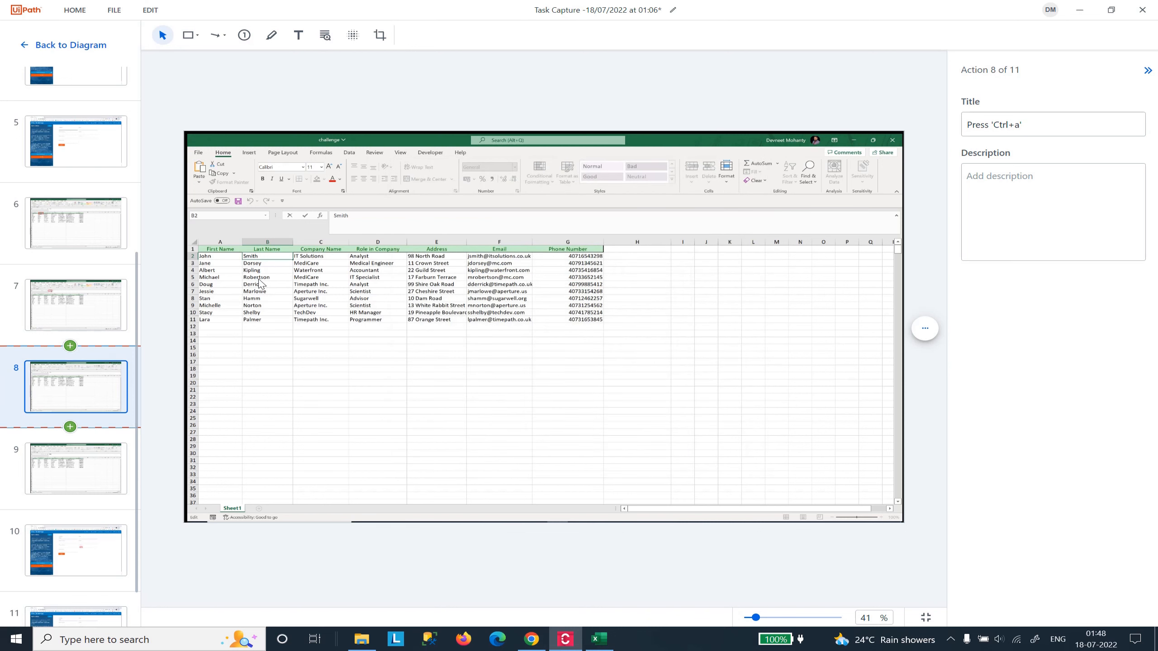
# Check the commands for merging same-screen actions and view the seventh and sixth actions.
pyautogui.click(150, 13)
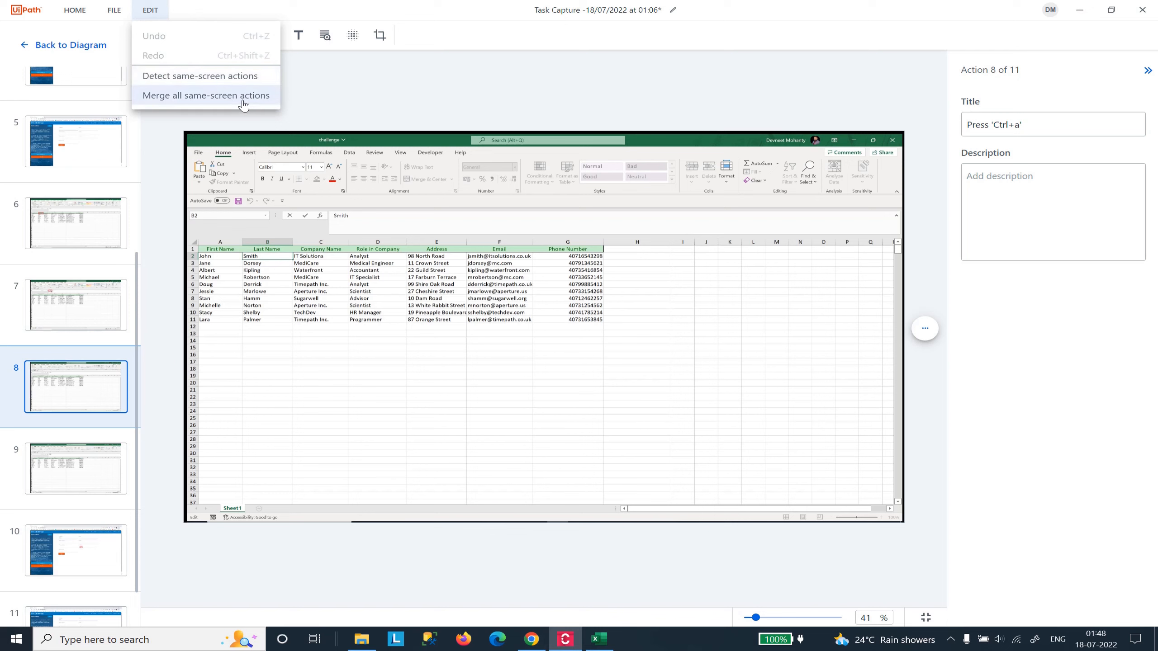
pyautogui.click(85, 311)
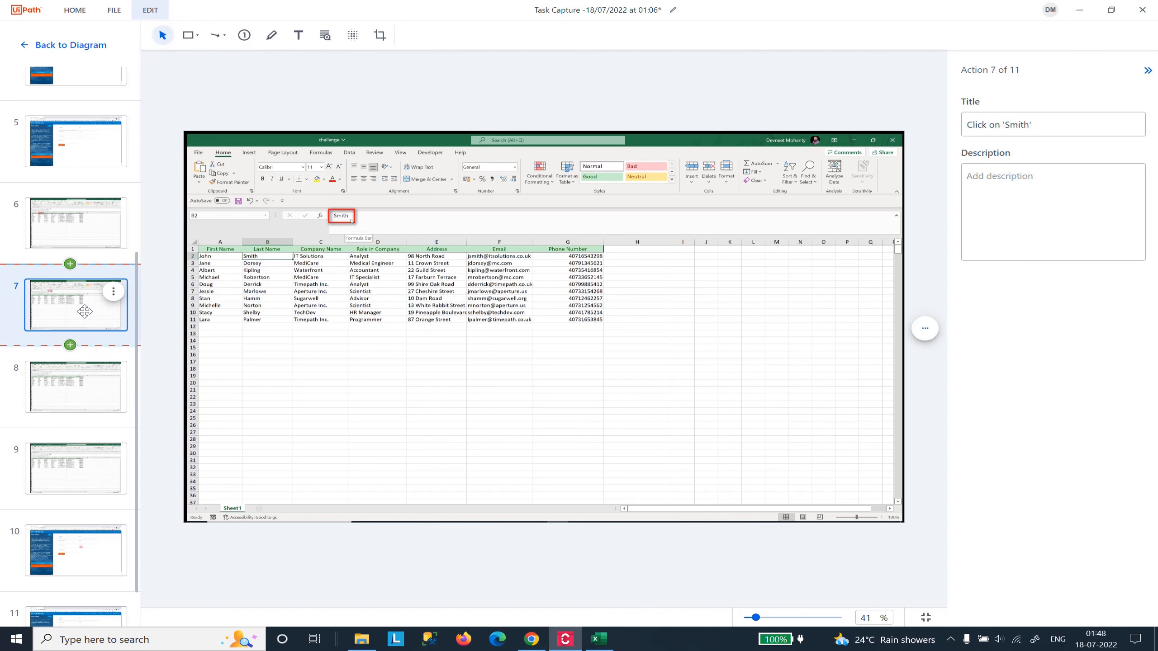
pyautogui.click(82, 236)
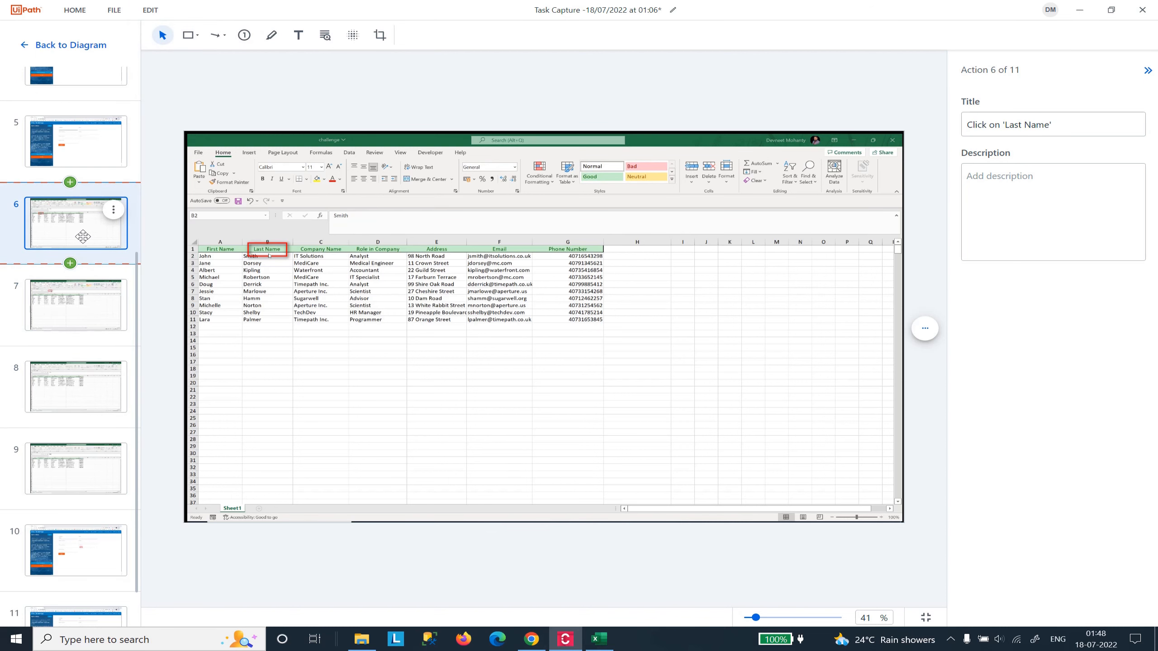
# View the sixth, seventh and eighth actions to compare their captured spreadsheet screens.
pyautogui.click(85, 309)
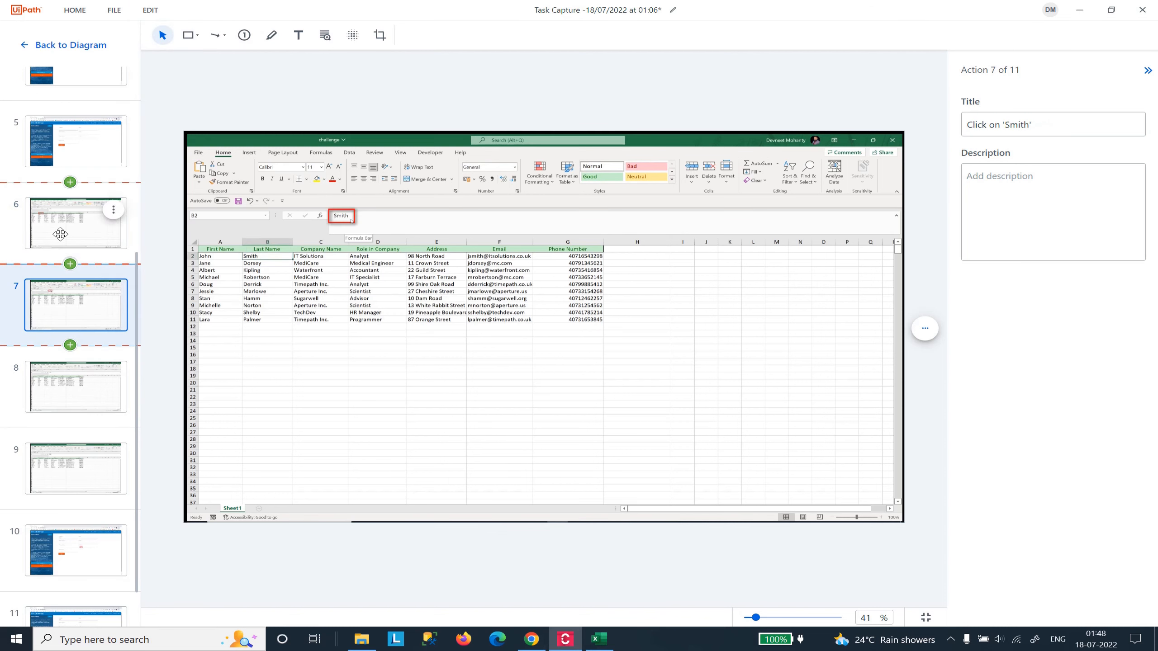
pyautogui.click(77, 383)
pyautogui.click(93, 247)
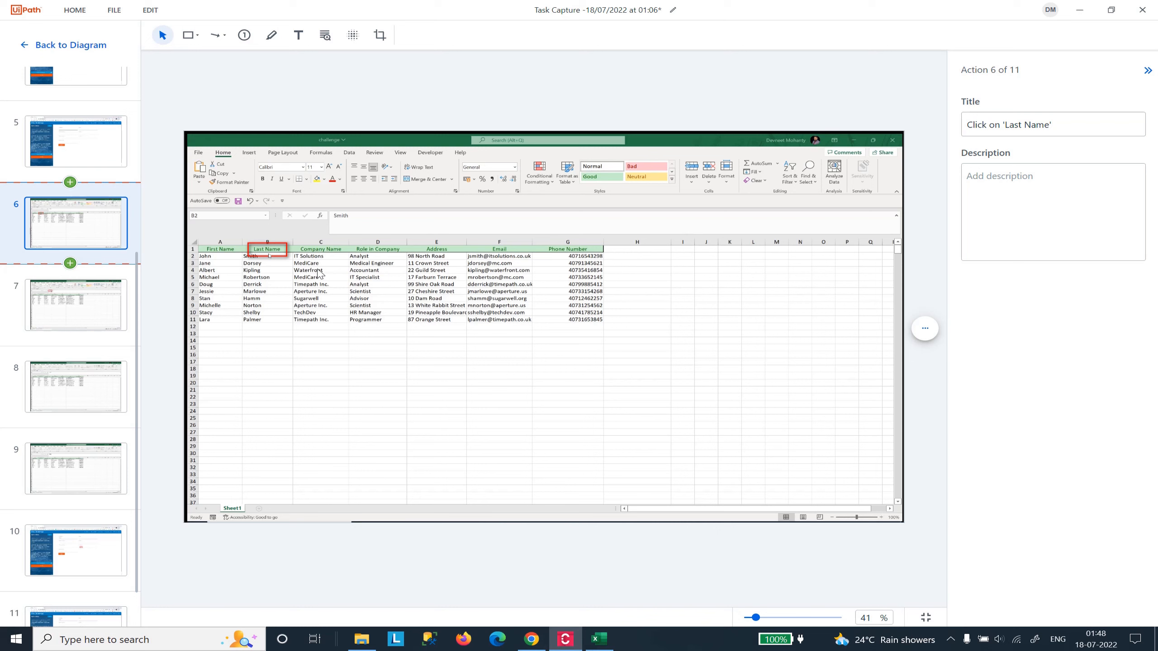
pyautogui.click(67, 307)
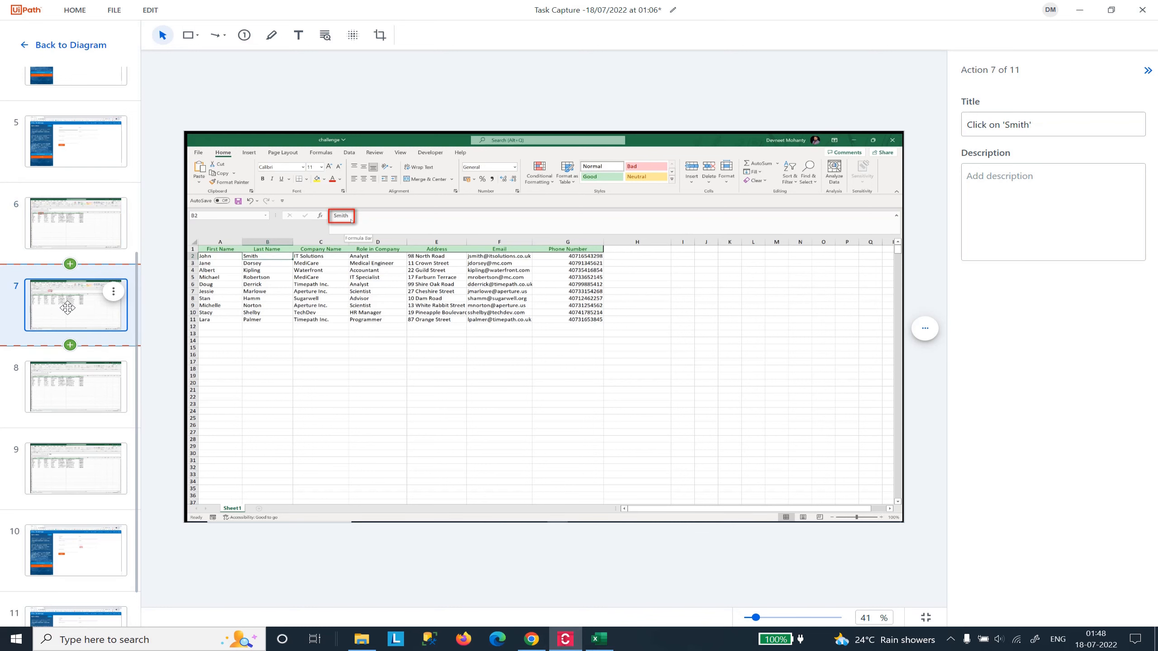
pyautogui.click(61, 372)
# Select the sixth through ninth actions and try to merge all same-screen actions, closing the merge dialog.
pyautogui.click(53, 465)
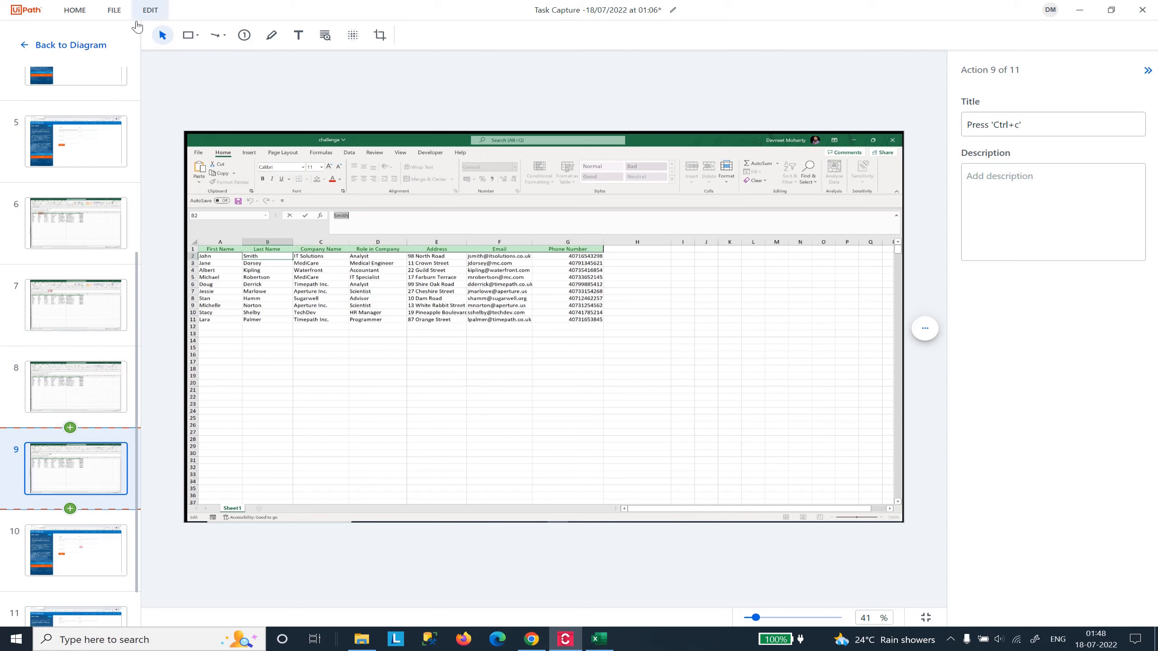
pyautogui.keyDown('ctrl'); pyautogui.click(77, 384); pyautogui.keyUp('ctrl')
pyautogui.keyDown('ctrl'); pyautogui.click(76, 301); pyautogui.keyUp('ctrl')
pyautogui.keyDown('ctrl'); pyautogui.click(97, 234); pyautogui.keyUp('ctrl')
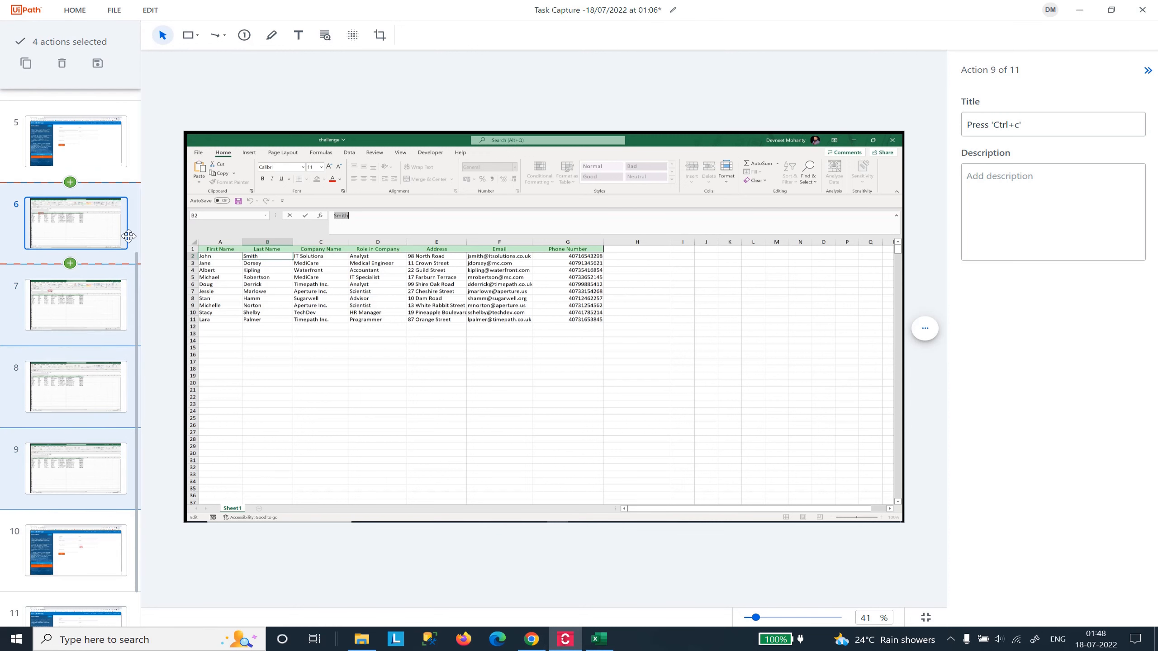
pyautogui.click(147, 15)
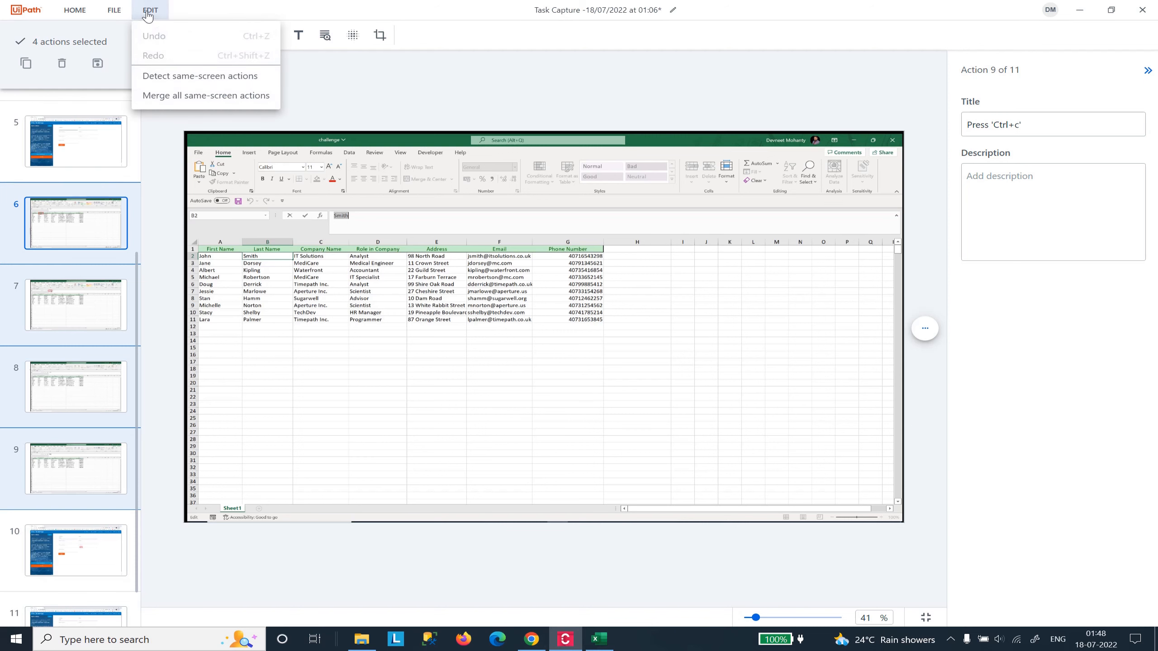
pyautogui.click(185, 96)
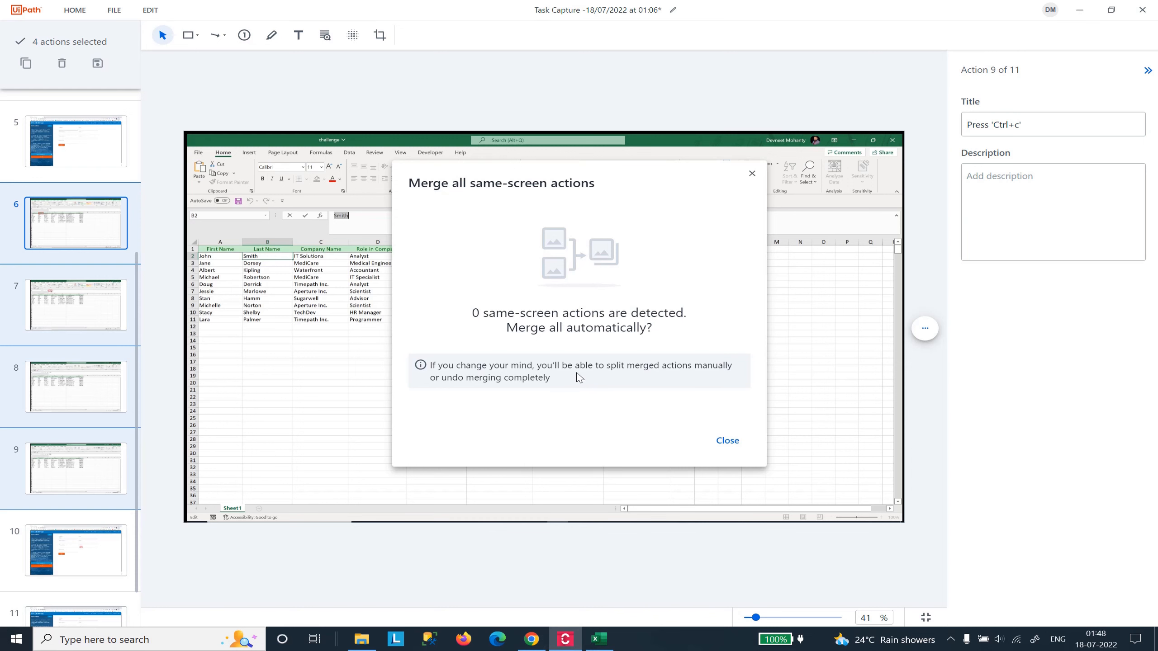
pyautogui.click(721, 442)
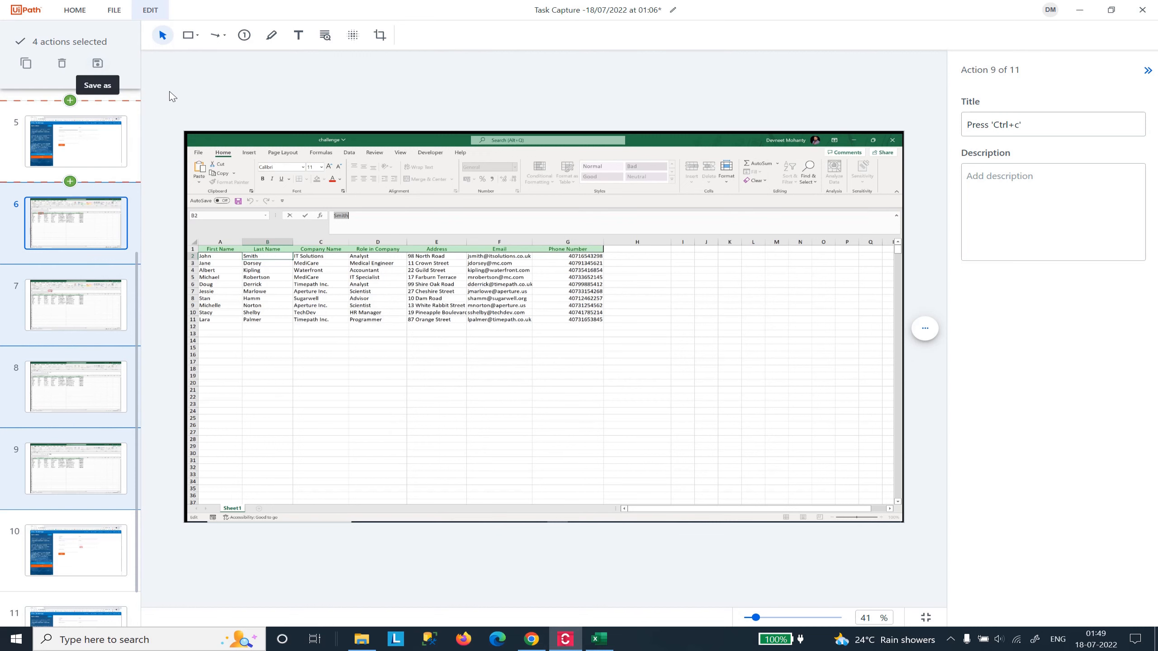
# Detect same-screen actions in the sequence and choose to review the detected groups.
pyautogui.click(145, 13)
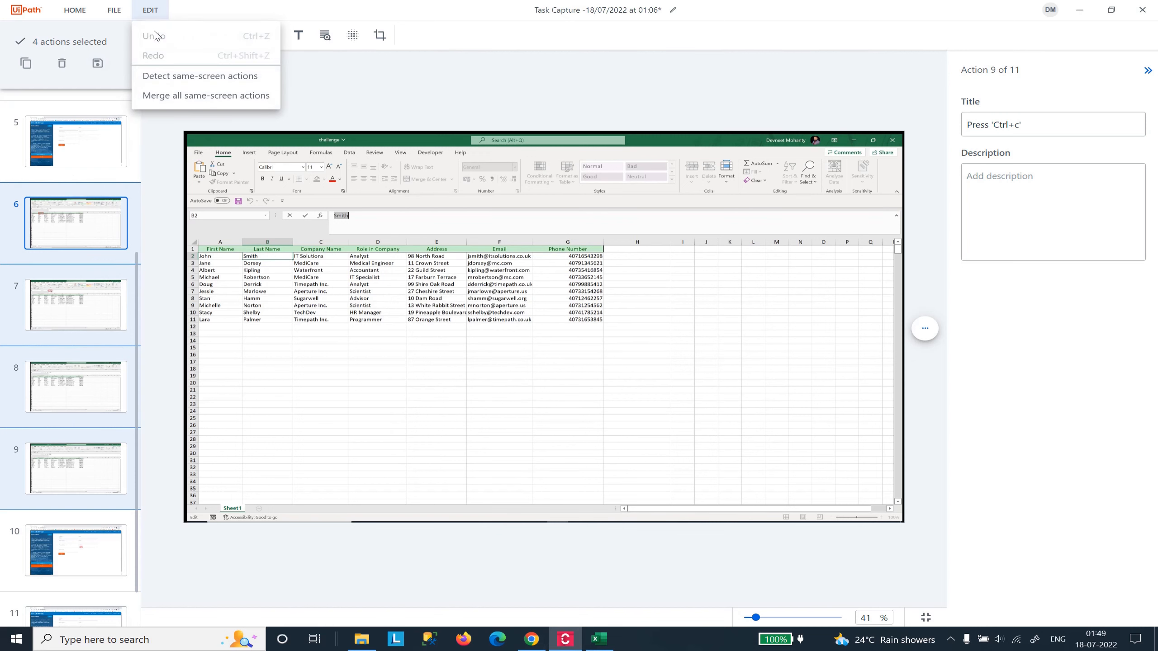
pyautogui.click(176, 76)
pyautogui.click(722, 441)
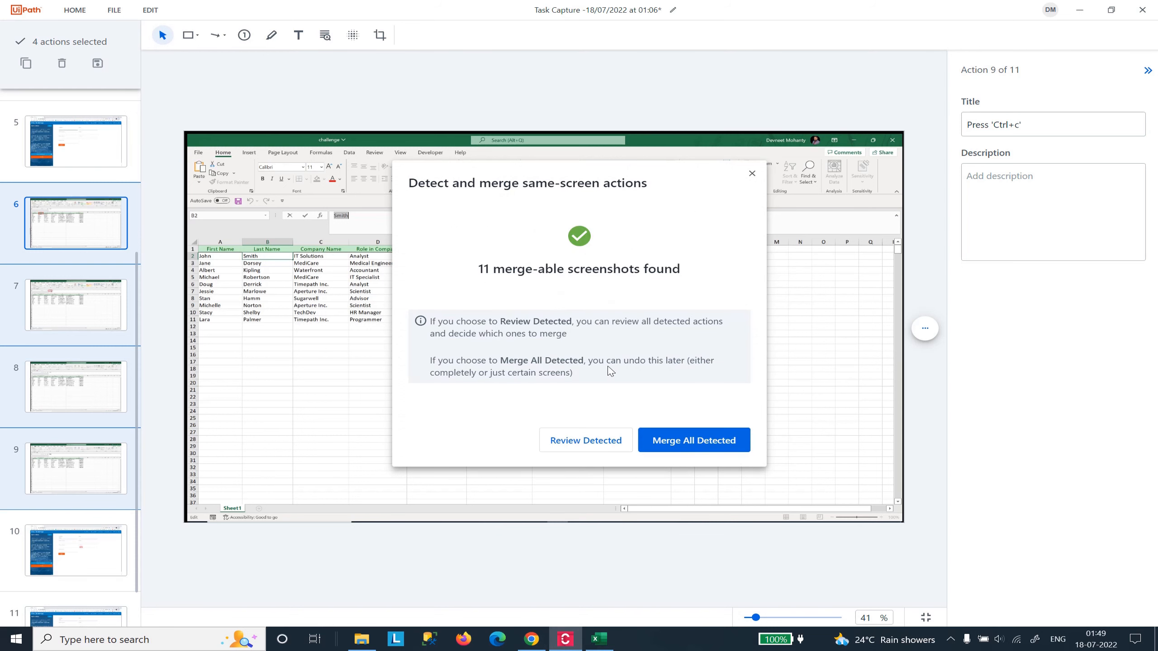
pyautogui.click(586, 441)
pyautogui.scroll(3, 84, 245)
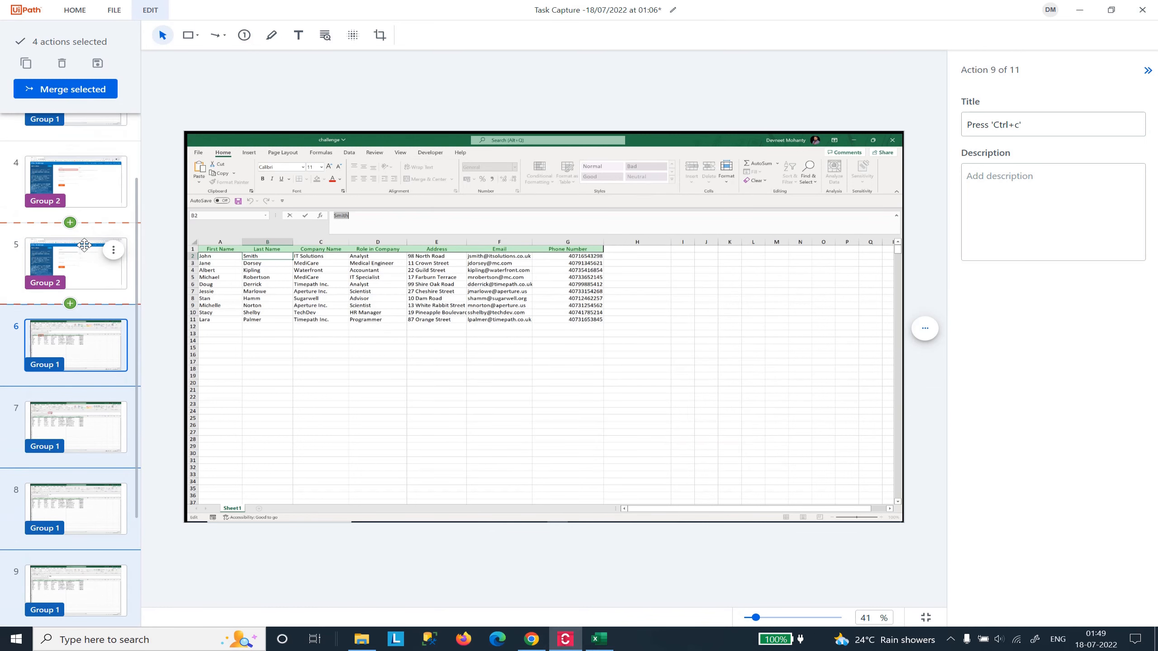
pyautogui.scroll(3, 84, 245)
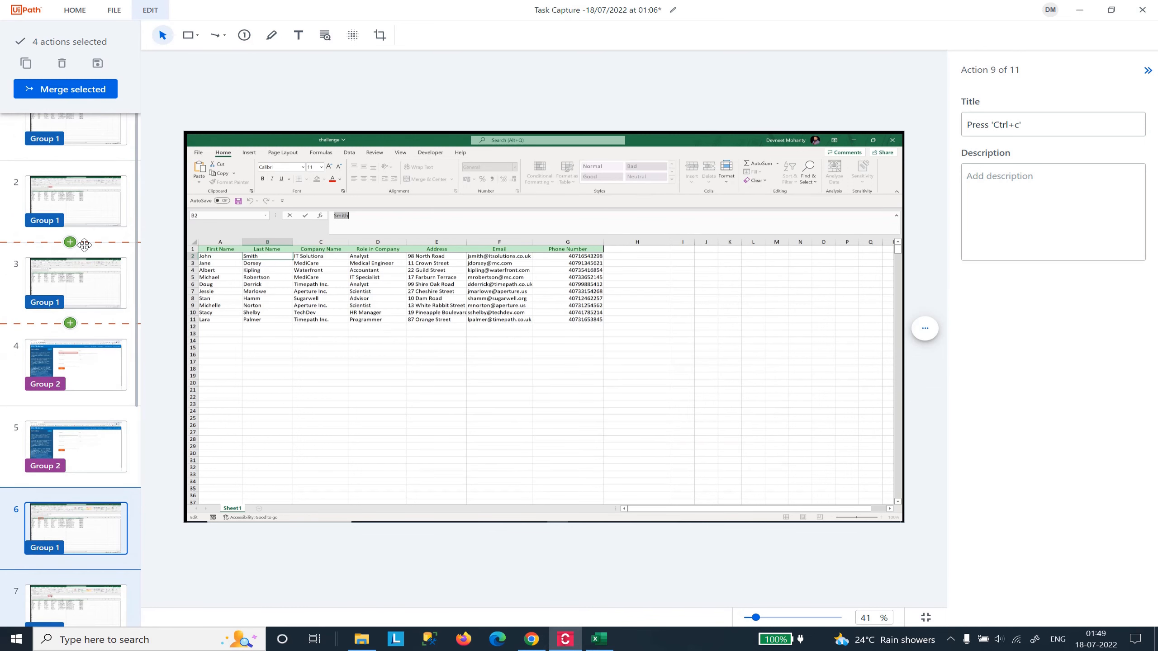
# Examine the actions assigned to Group 1 and Group 2 across the whole sequence.
pyautogui.click(70, 371)
pyautogui.click(80, 522)
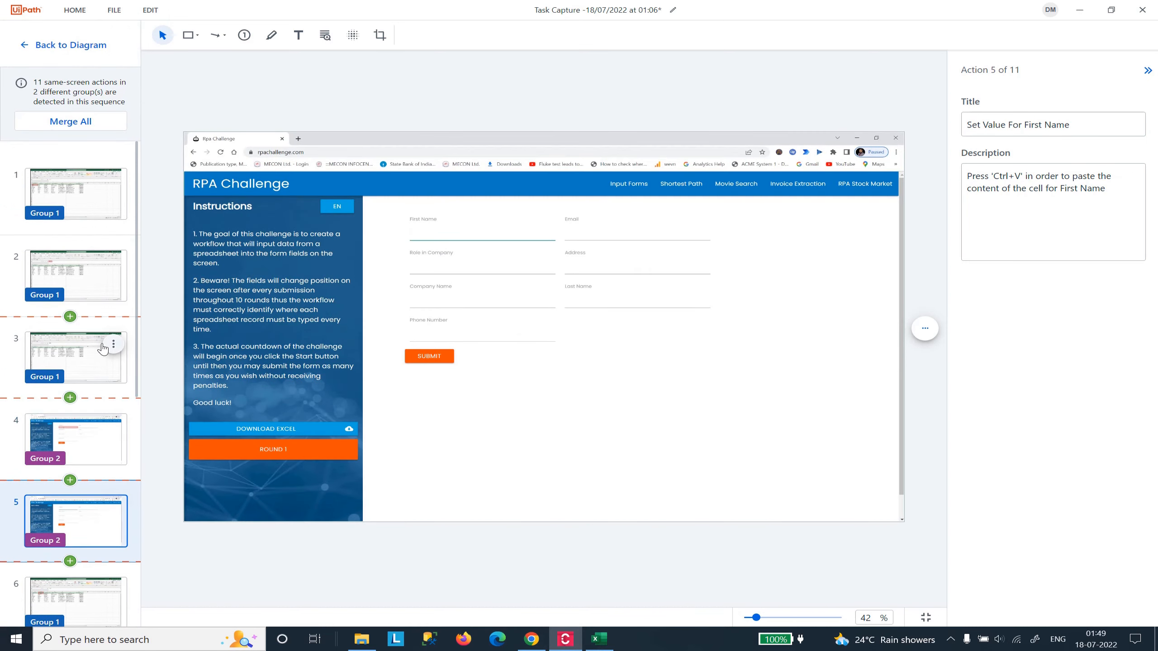
pyautogui.click(93, 361)
pyautogui.click(101, 285)
pyautogui.click(109, 182)
pyautogui.scroll(-6, 105, 370)
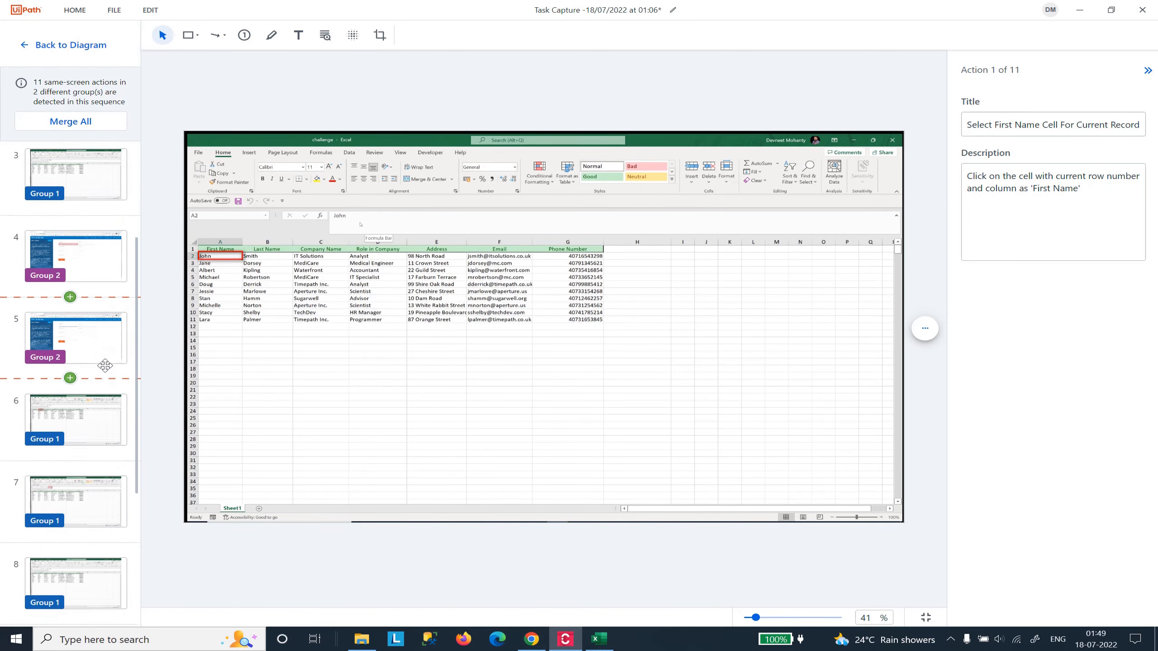
pyautogui.scroll(-2, 105, 372)
pyautogui.click(89, 194)
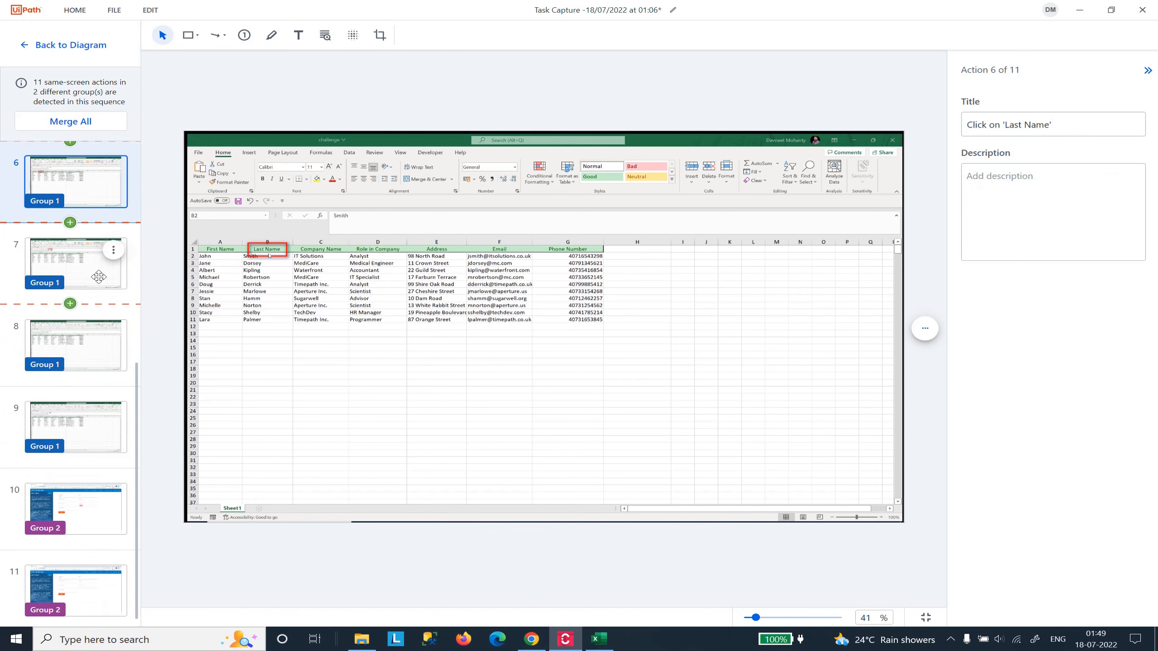
pyautogui.click(105, 255)
pyautogui.click(93, 338)
pyautogui.click(84, 429)
pyautogui.scroll(-1, 84, 429)
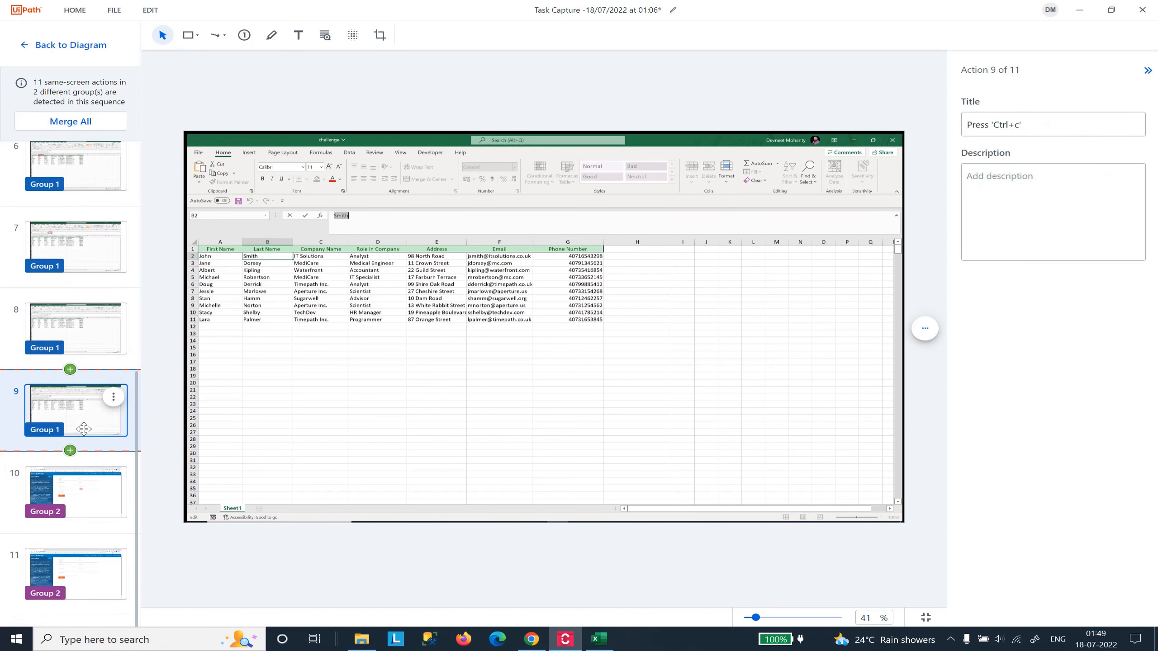
pyautogui.click(89, 491)
pyautogui.click(74, 565)
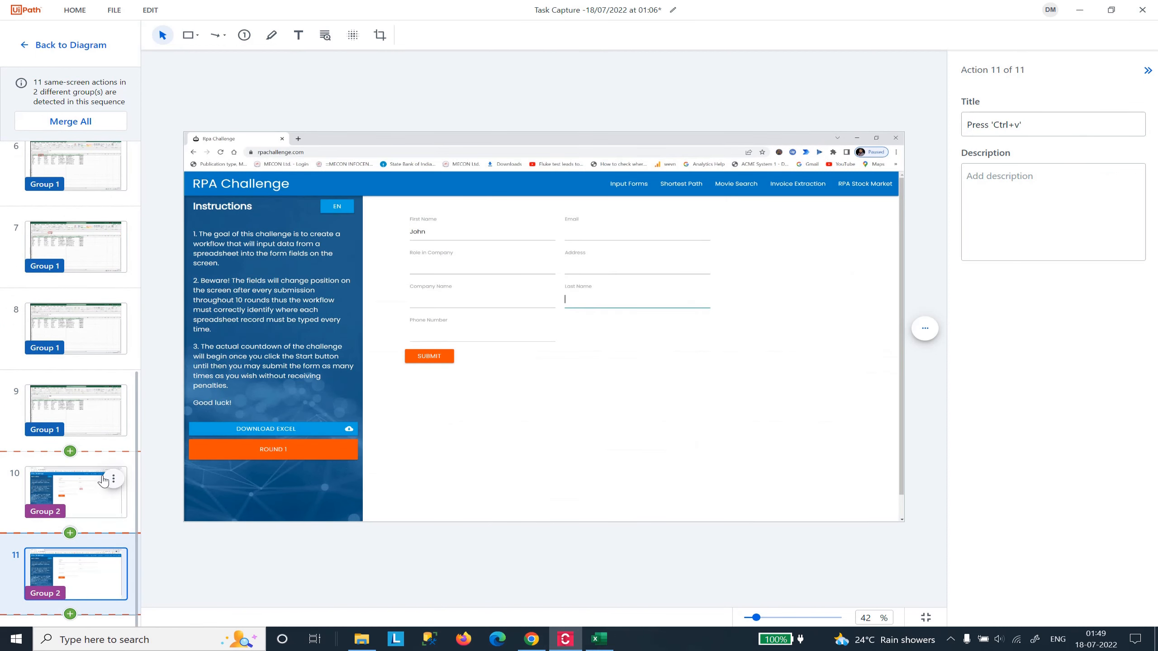
# Merge all detected same-screen actions and view the merged Group 1 and Group 2 actions.
pyautogui.click(102, 122)
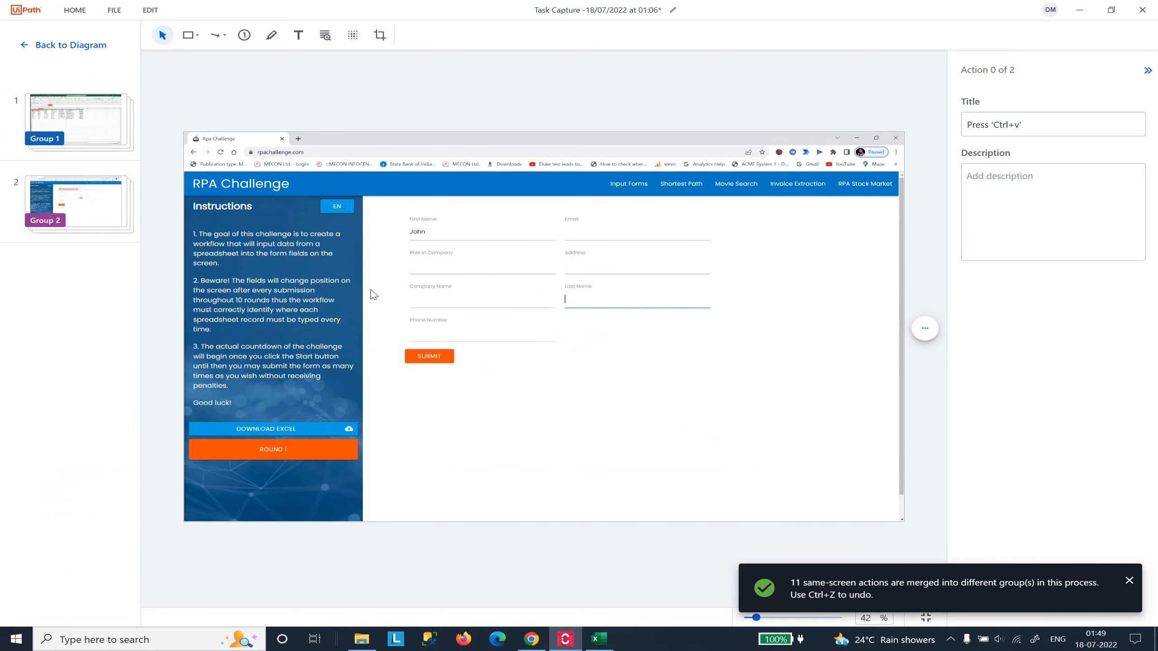
pyautogui.click(97, 123)
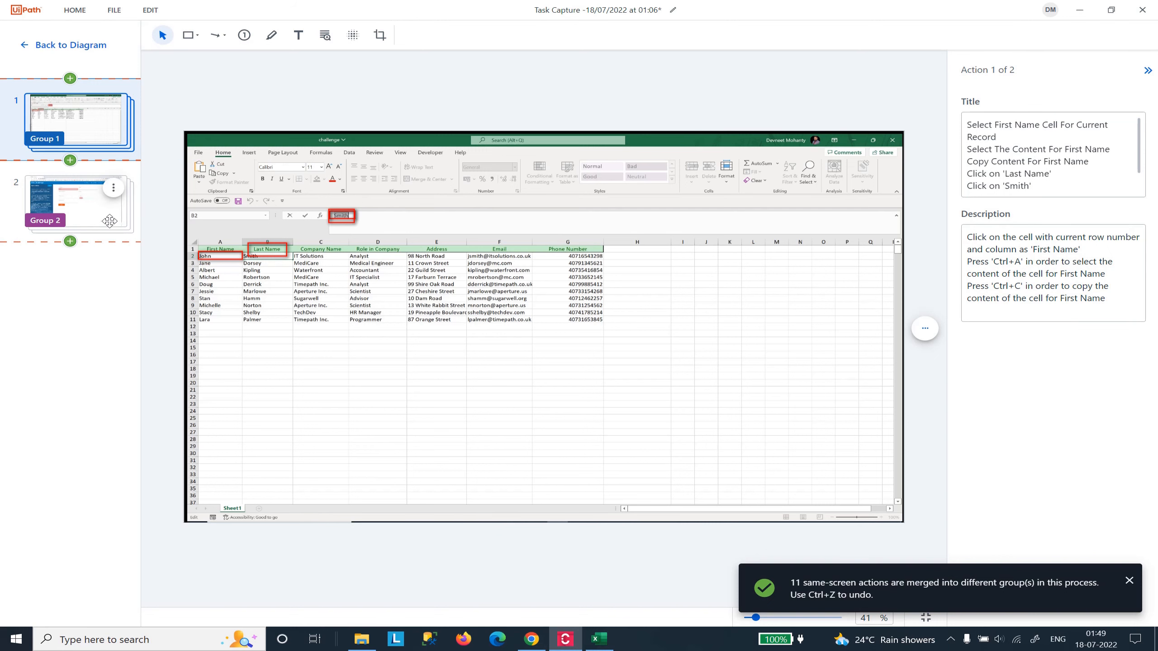
pyautogui.click(114, 187)
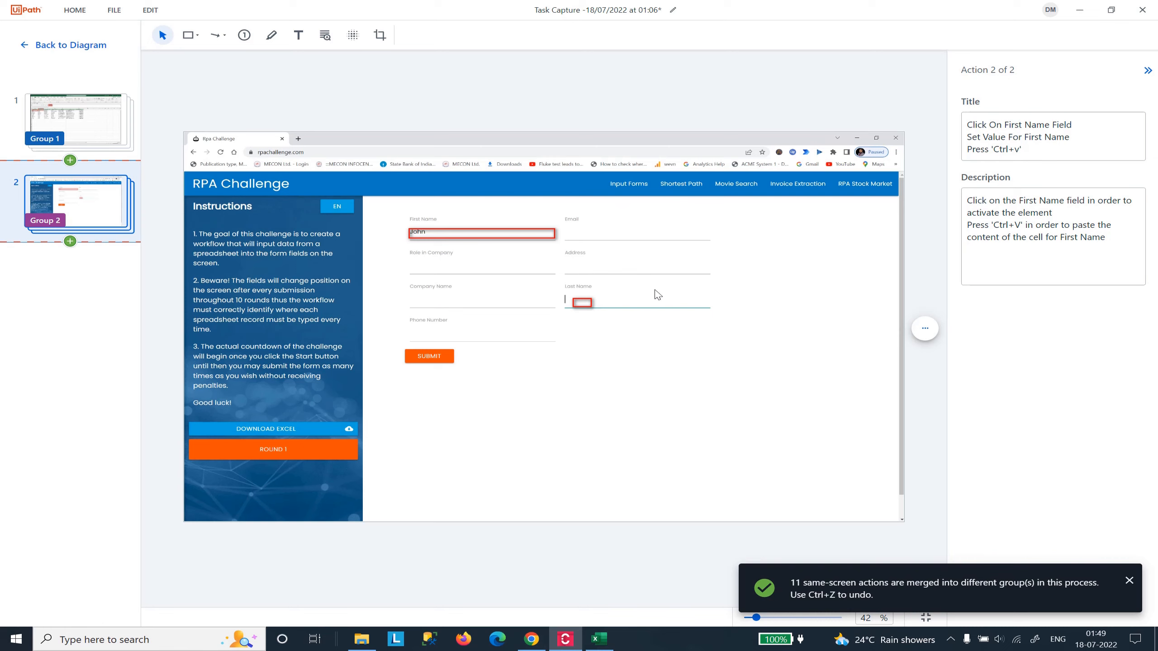
# Split the merged actions of Group 2 and Group 1 back into individual actions, leaving "Don't show again" off.
pyautogui.moveTo(106, 198)
pyautogui.click(110, 190)
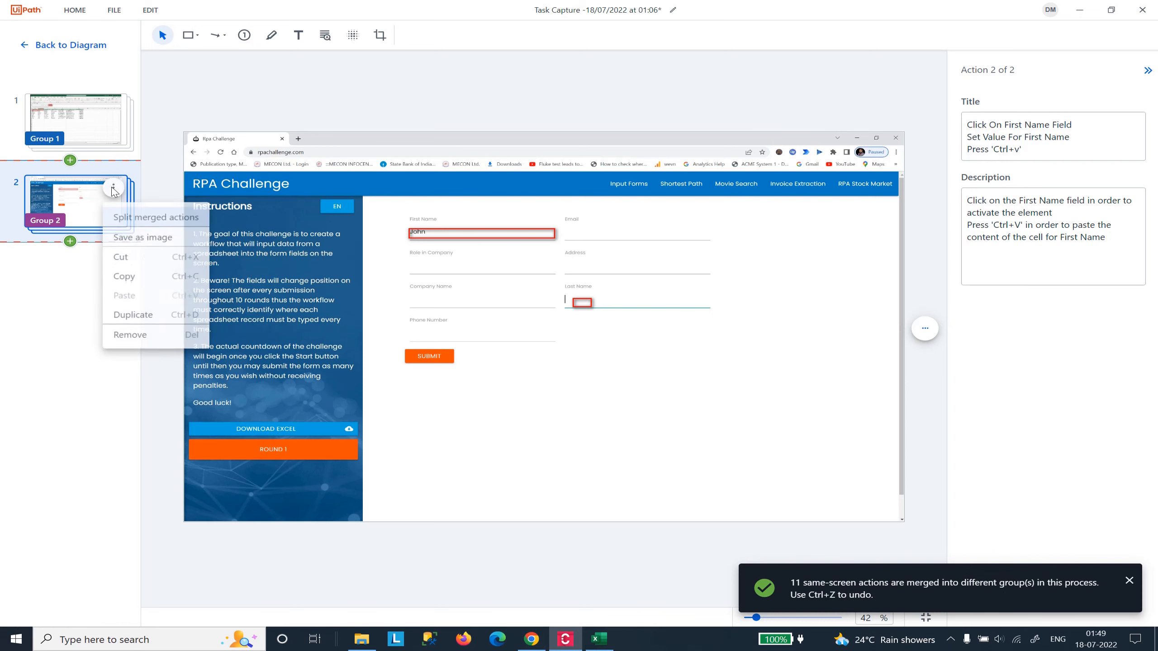
pyautogui.click(132, 219)
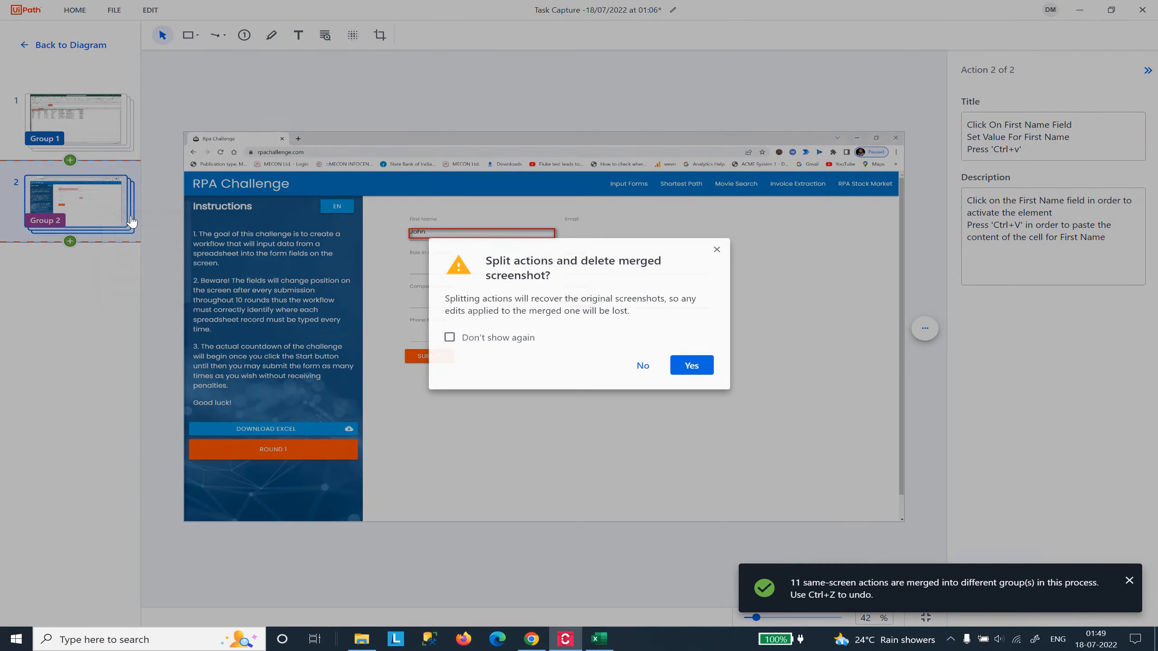
pyautogui.click(700, 372)
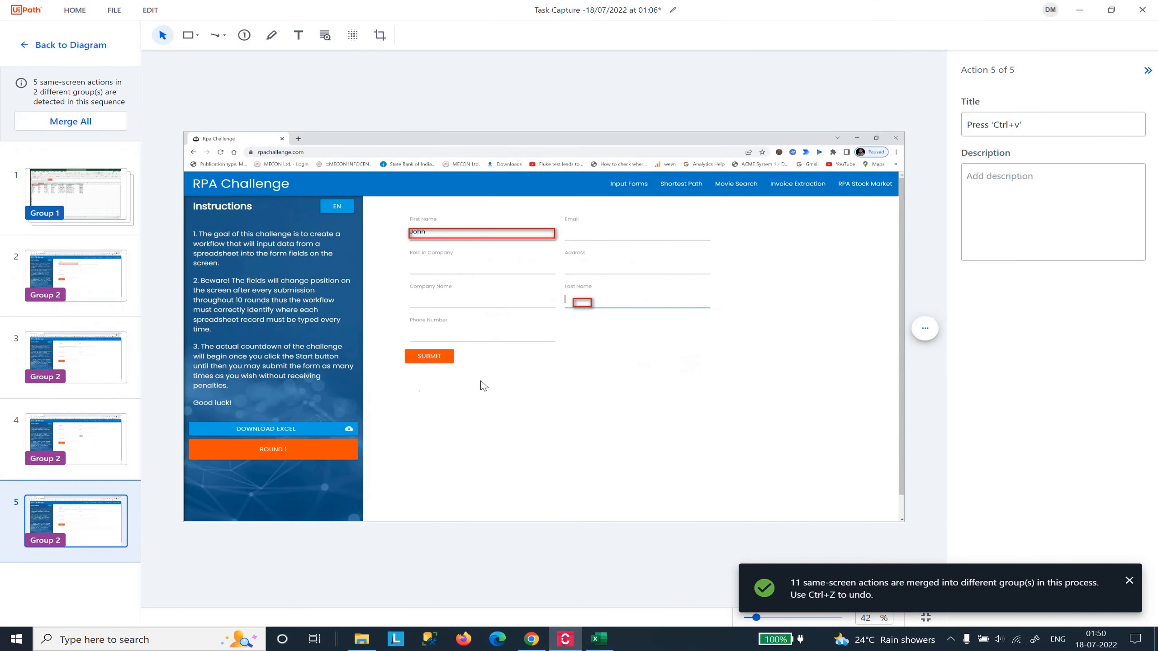
pyautogui.click(113, 180)
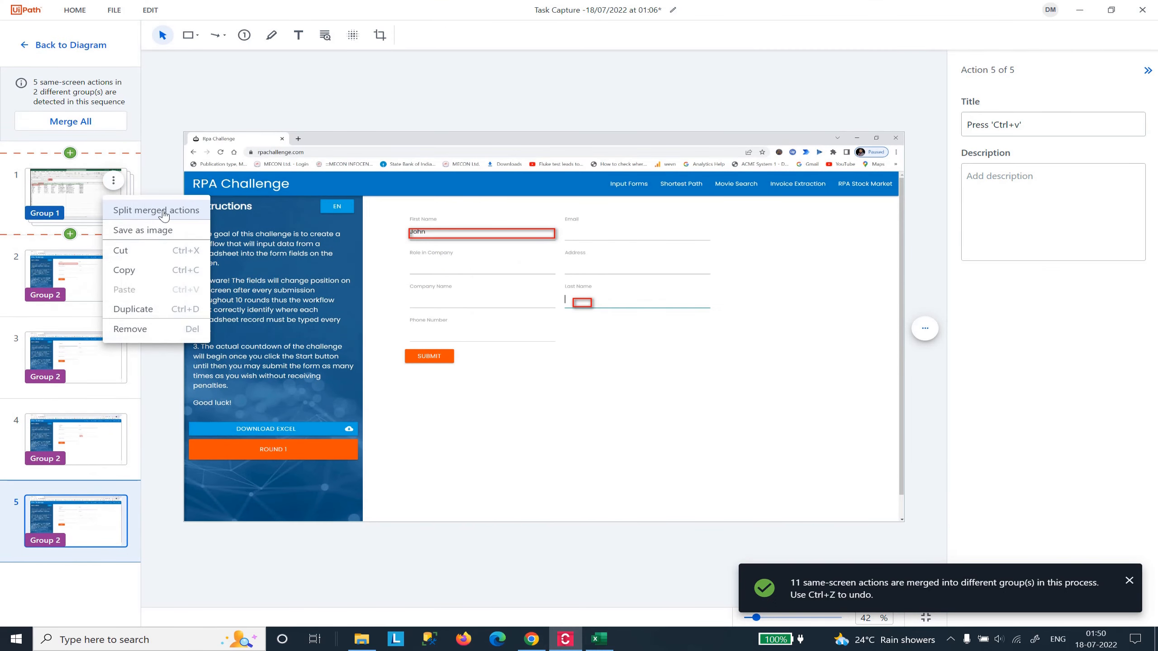
pyautogui.click(175, 220)
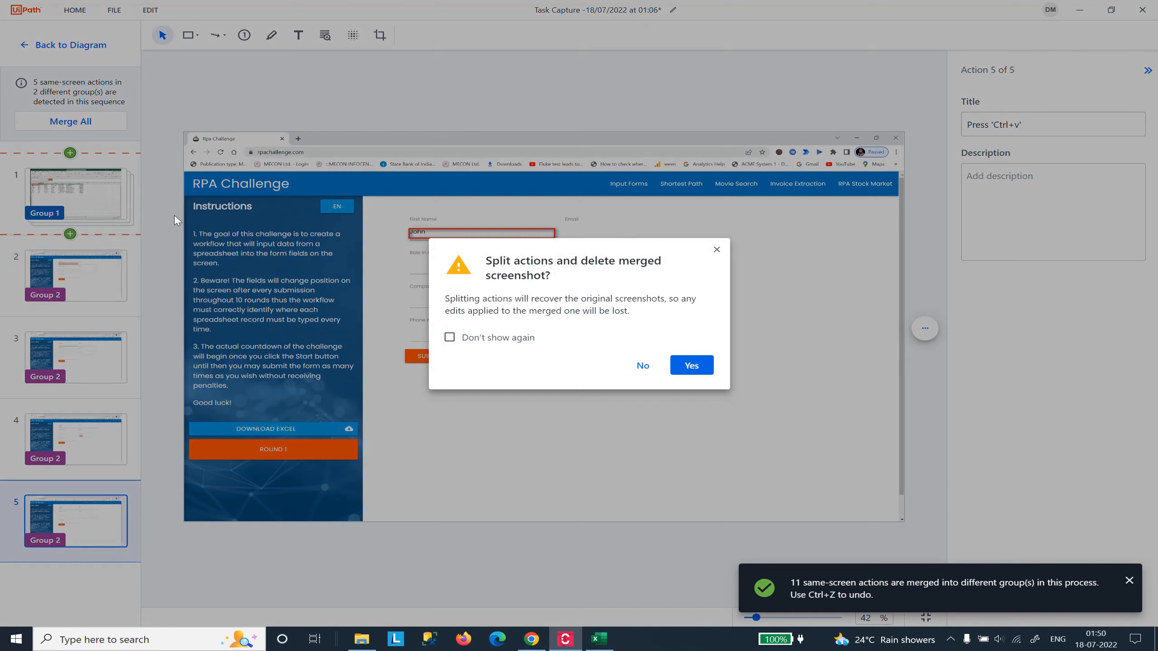
pyautogui.click(682, 373)
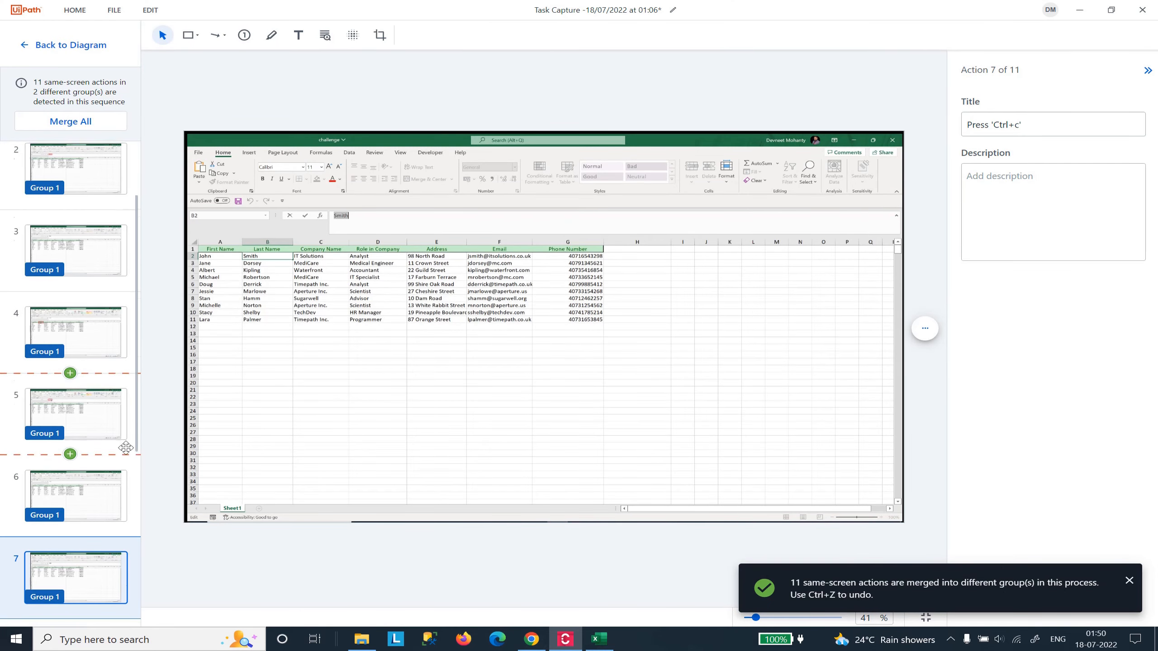
# Check the order of the split actions, viewing the eighth, ninth and tenth form-filling actions.
pyautogui.scroll(-2, 105, 454)
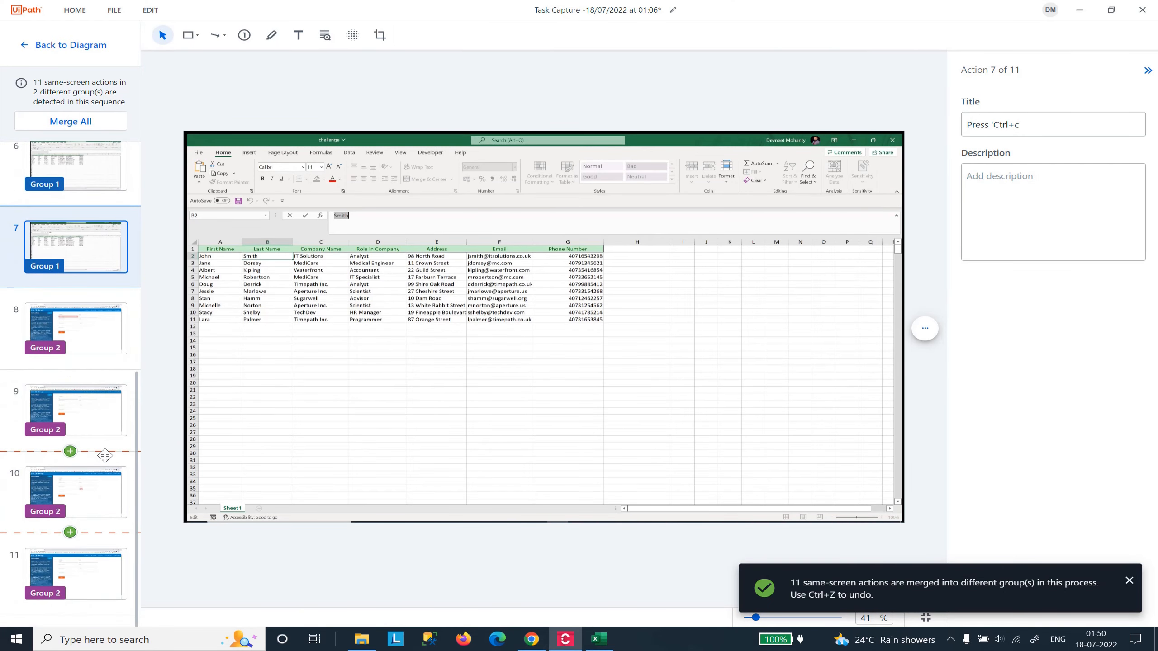
pyautogui.click(81, 329)
pyautogui.click(84, 393)
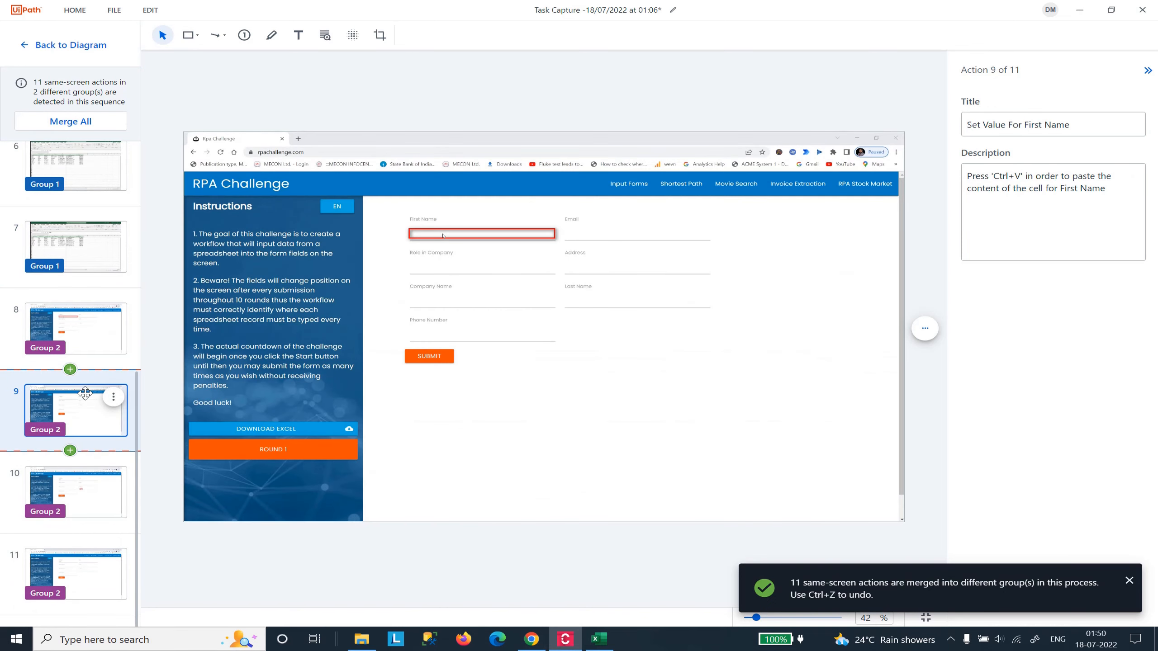
pyautogui.click(90, 496)
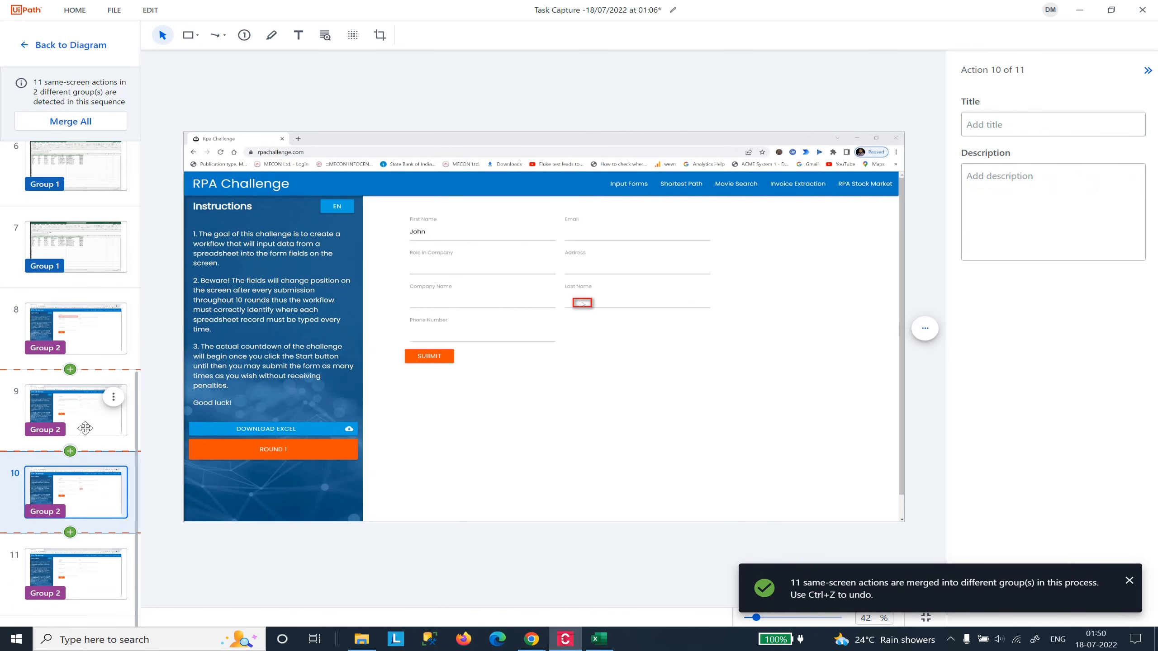
pyautogui.click(85, 429)
pyautogui.click(105, 341)
# Undo both action splits and the merge of all same-screen actions.
pyautogui.hotkey('ctrl', 'z')
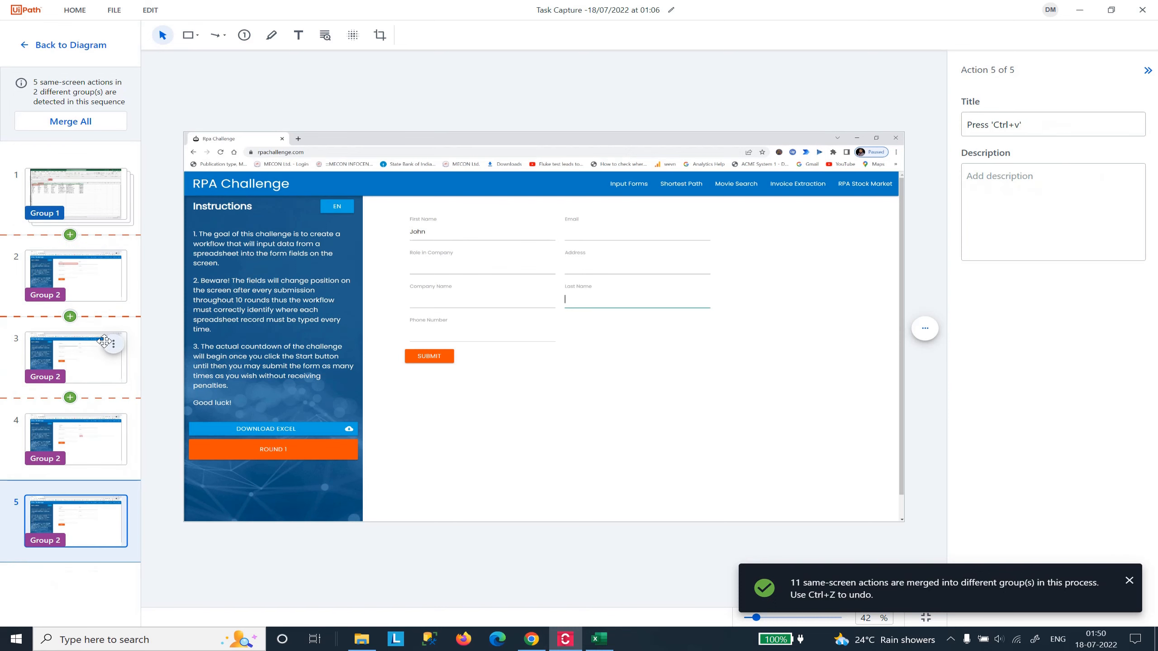
pyautogui.hotkey('ctrl', 'z')
pyautogui.hotkey('ctrl', 'z')
# Check the sequence order of all actions and view the tenth and ninth actions.
pyautogui.scroll(3, 59, 430)
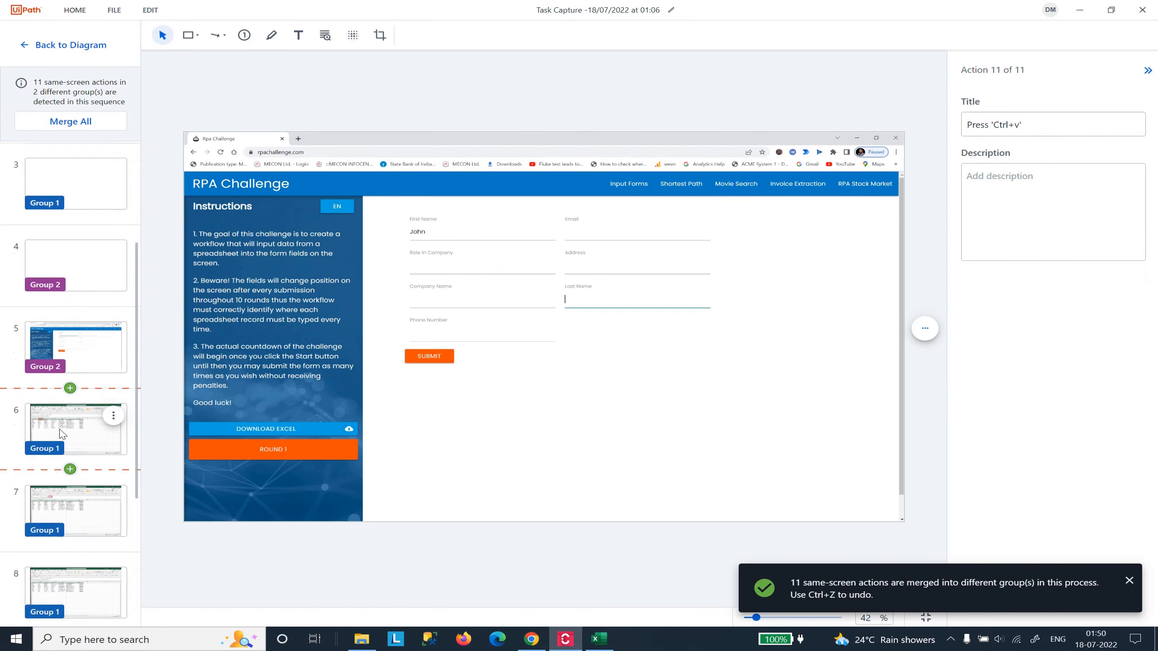
pyautogui.scroll(2, 62, 434)
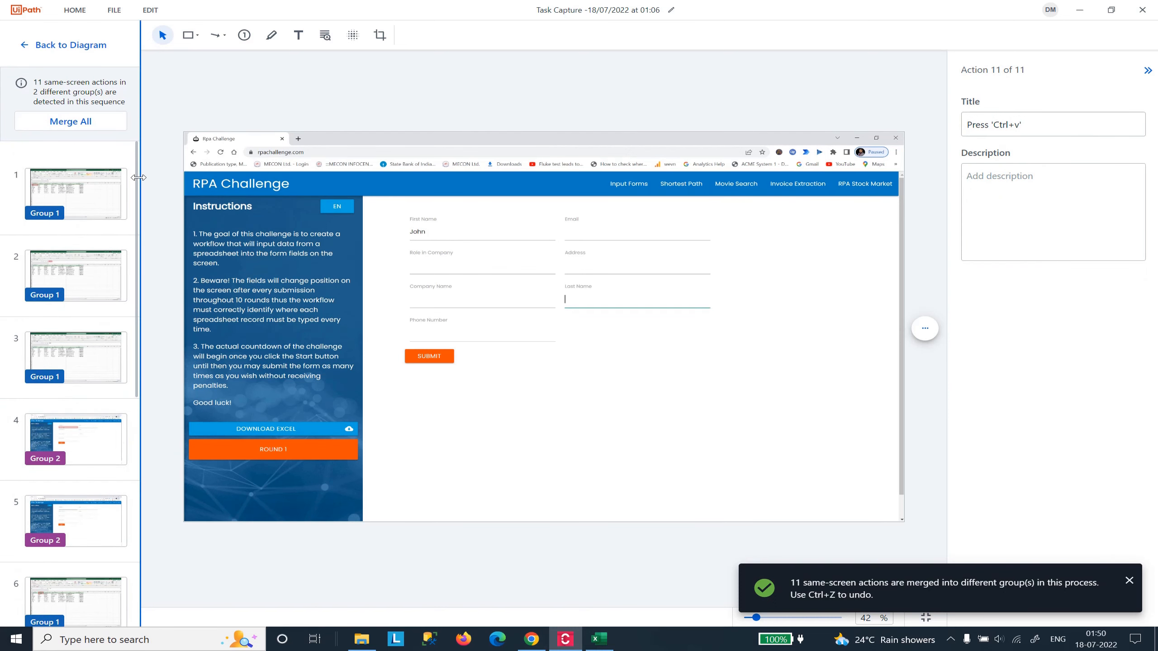
pyautogui.scroll(-5, 109, 411)
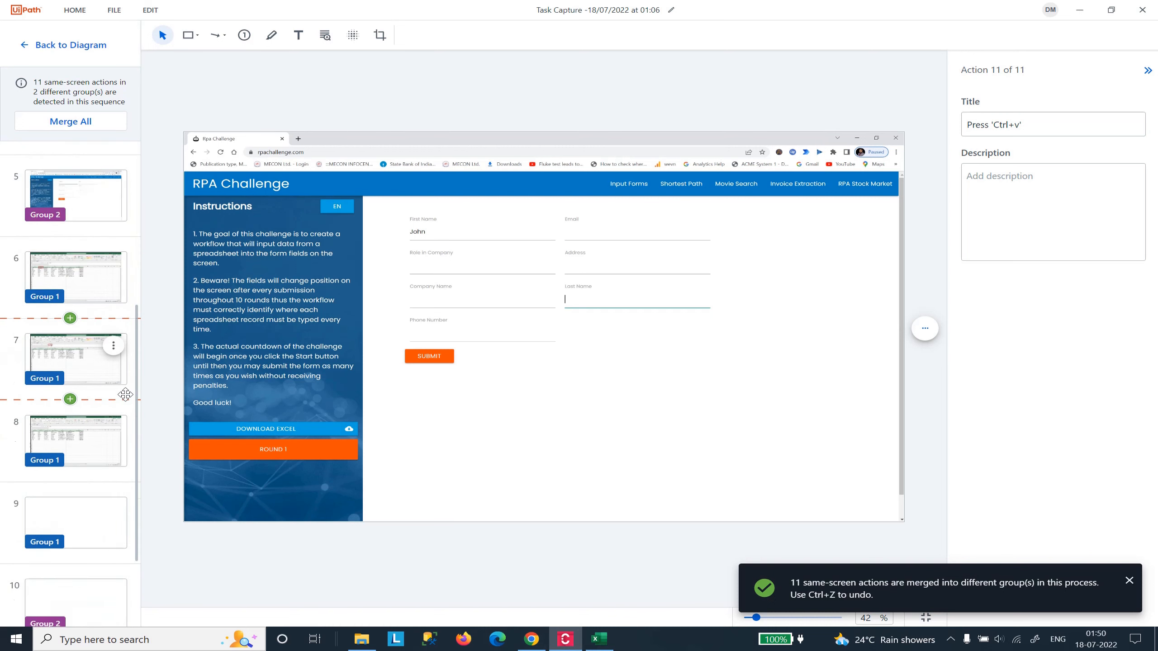
pyautogui.click(91, 483)
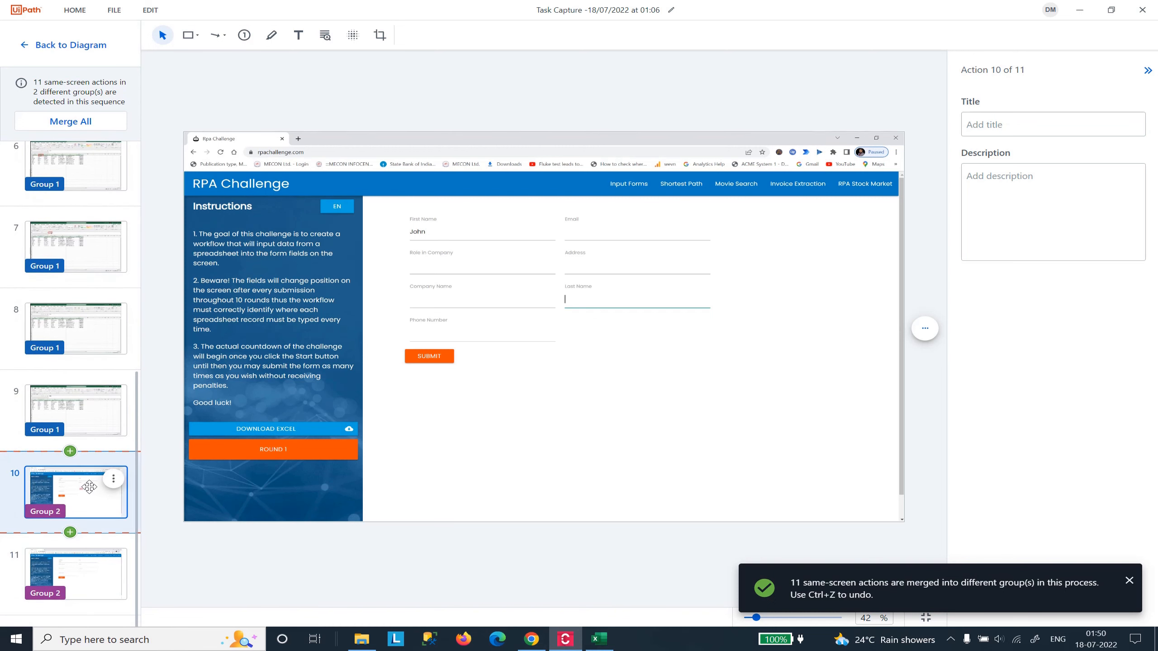
pyautogui.click(95, 433)
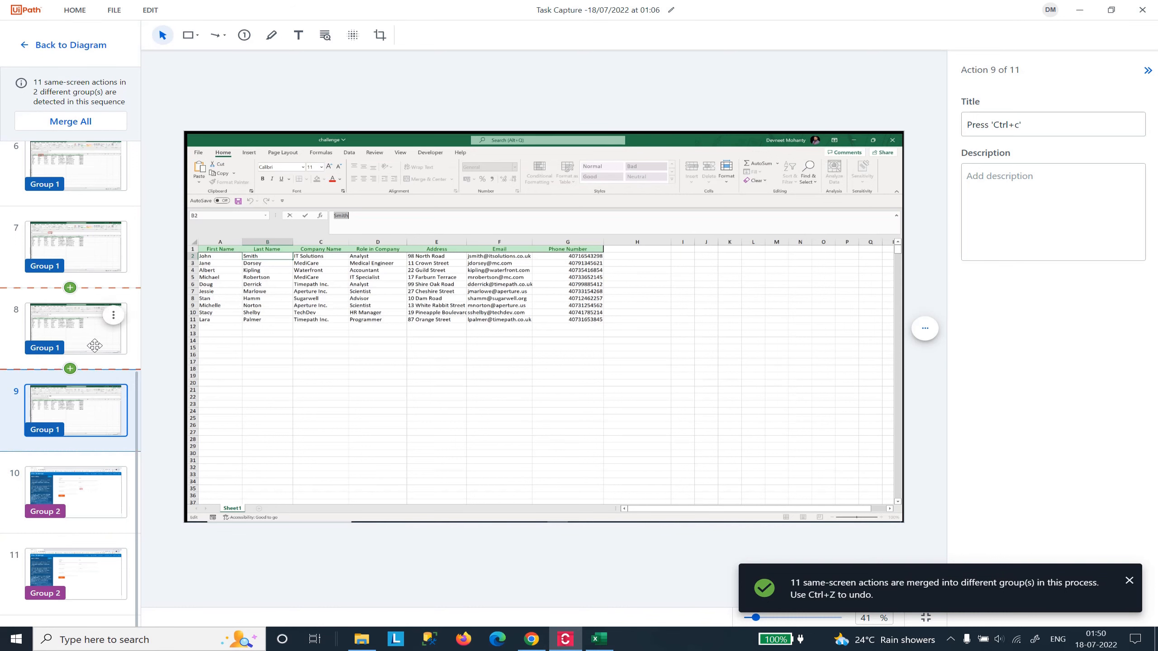
# Go back through the last-name spreadsheet actions to the Set Value For First Name action.
pyautogui.click(95, 319)
pyautogui.click(95, 249)
pyautogui.click(96, 189)
pyautogui.scroll(5, 94, 274)
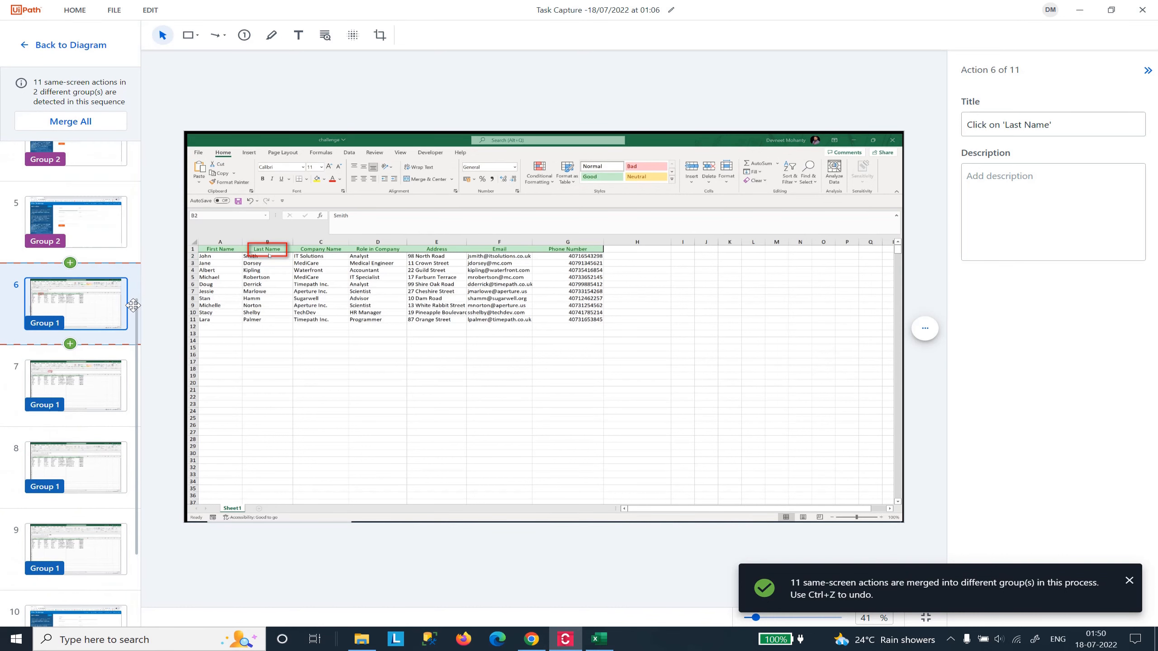
pyautogui.click(93, 346)
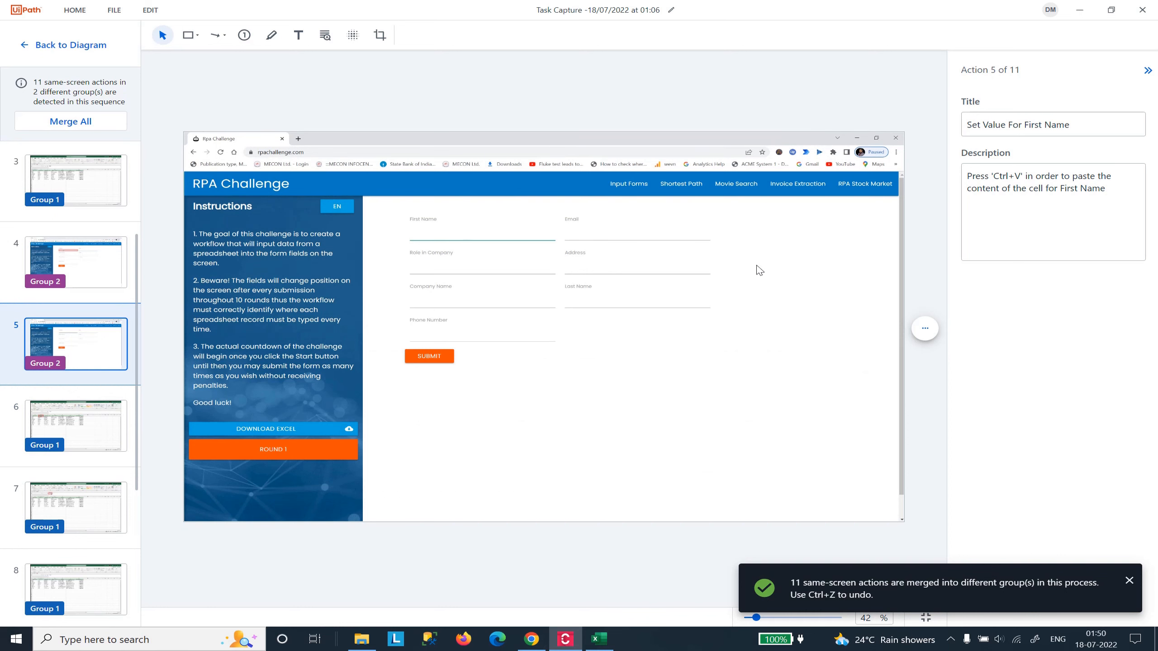
# Replace the Set Value For First Name action's image with a screenshot of only the filled First Name field.
pyautogui.click(920, 337)
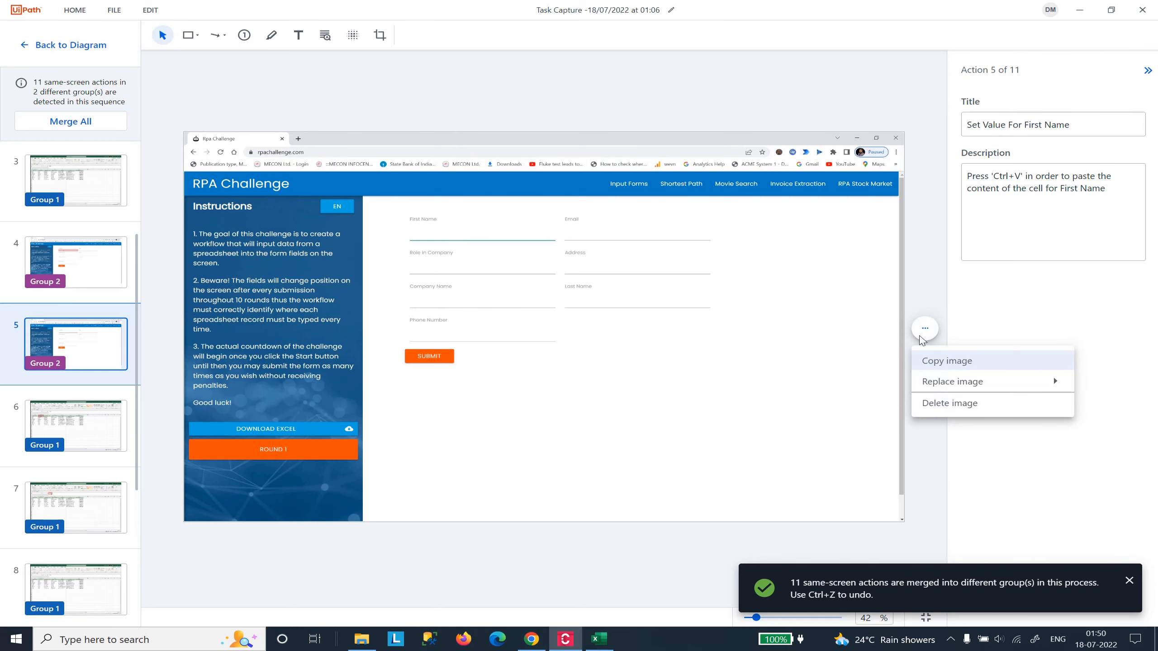
pyautogui.moveTo(957, 378)
pyautogui.click(1122, 408)
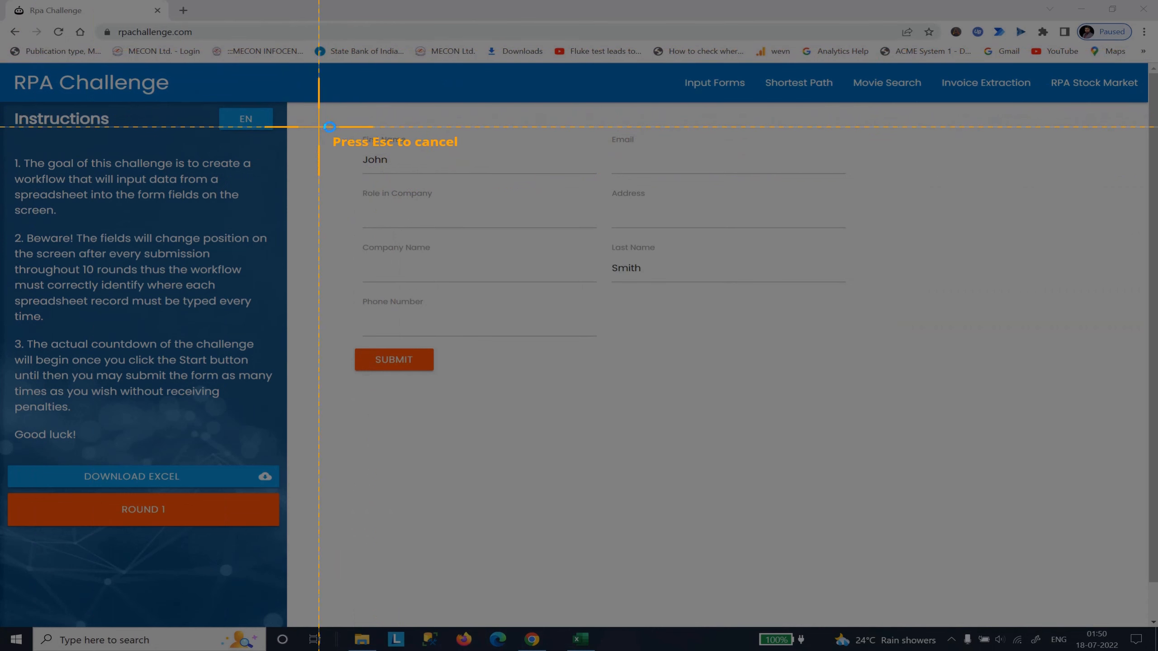
pyautogui.moveTo(359, 135); pyautogui.dragTo(601, 176)
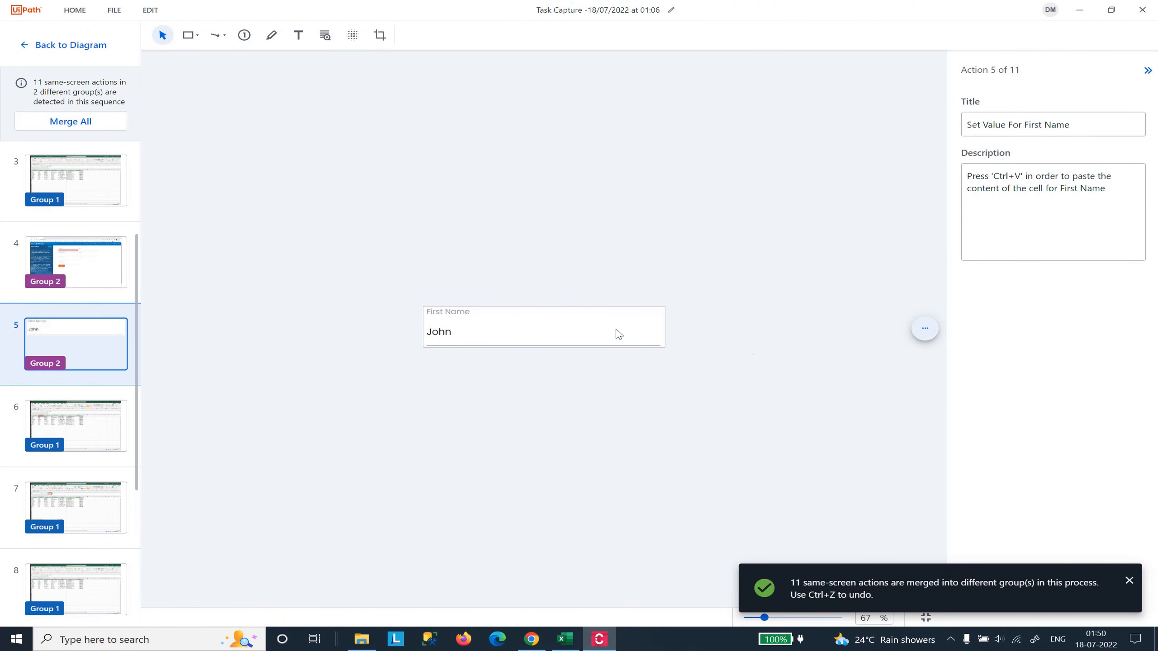
pyautogui.click(925, 328)
pyautogui.moveTo(1049, 381)
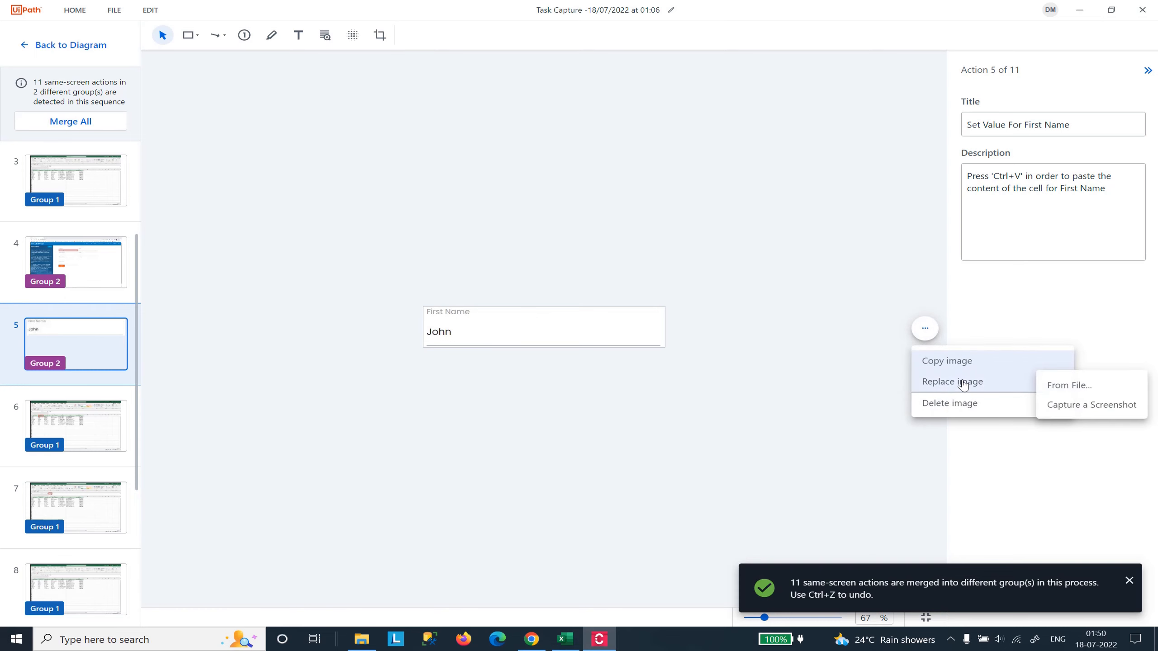
pyautogui.click(1110, 400)
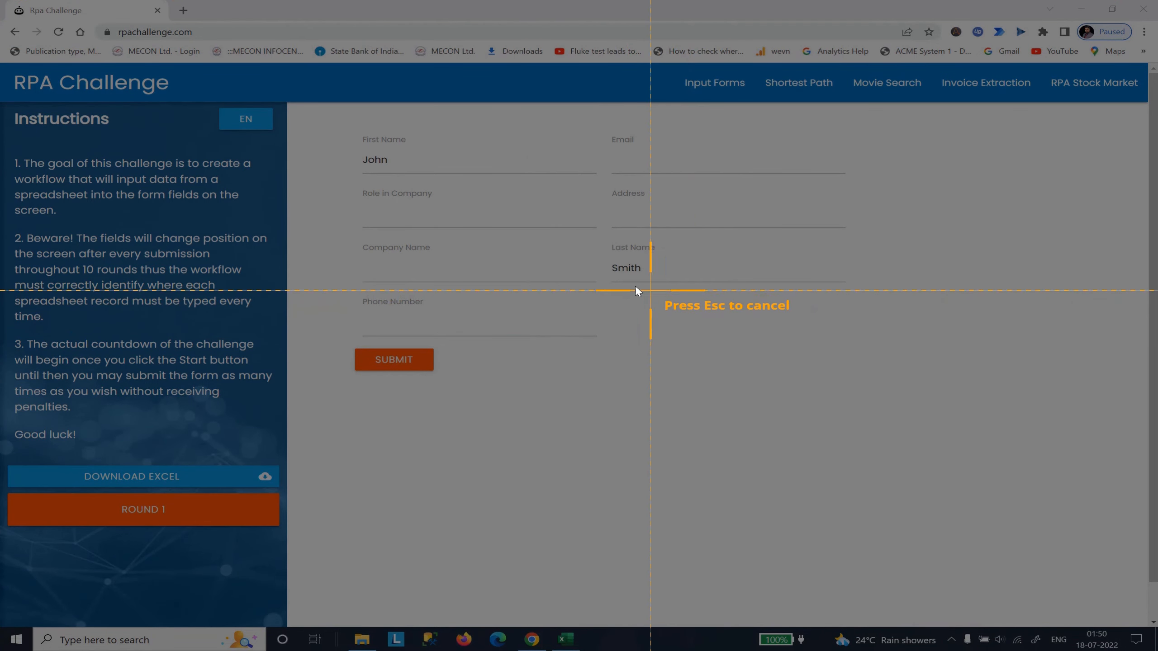
pyautogui.press('Escape')
# Clear the Last Name field on the RPA Challenge page in Chrome, put the cursor in First Name, and return to Task Capture.
pyautogui.hotkey('alt', 'Tab')
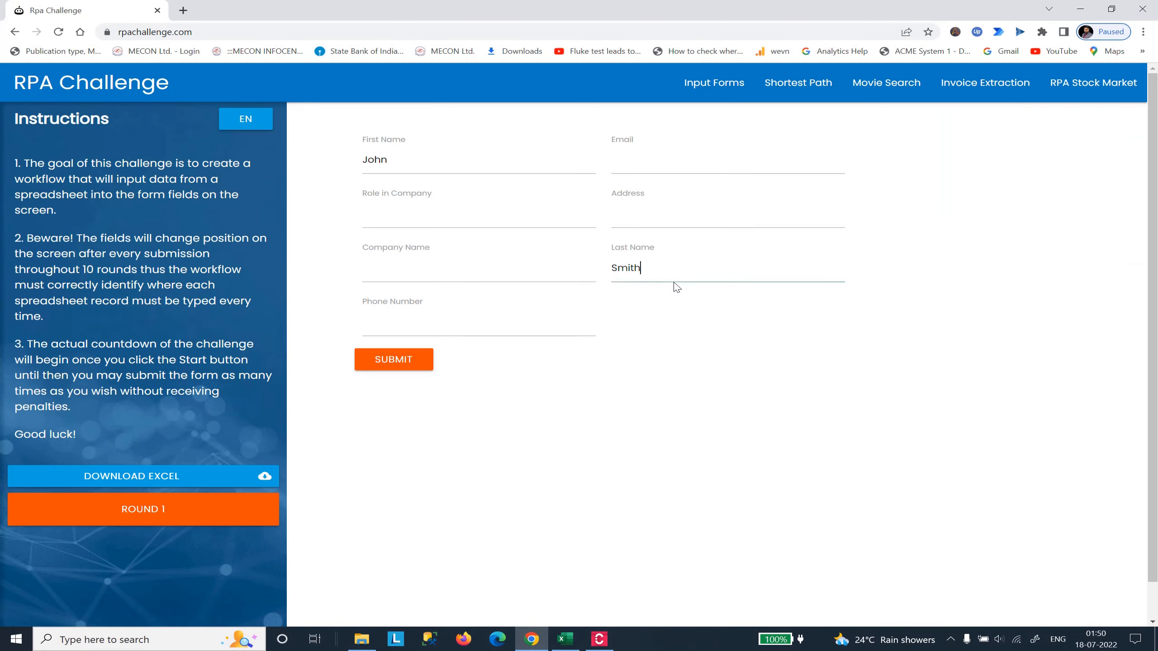
pyautogui.moveTo(656, 268); pyautogui.dragTo(590, 259)
pyautogui.press('BackSpace')
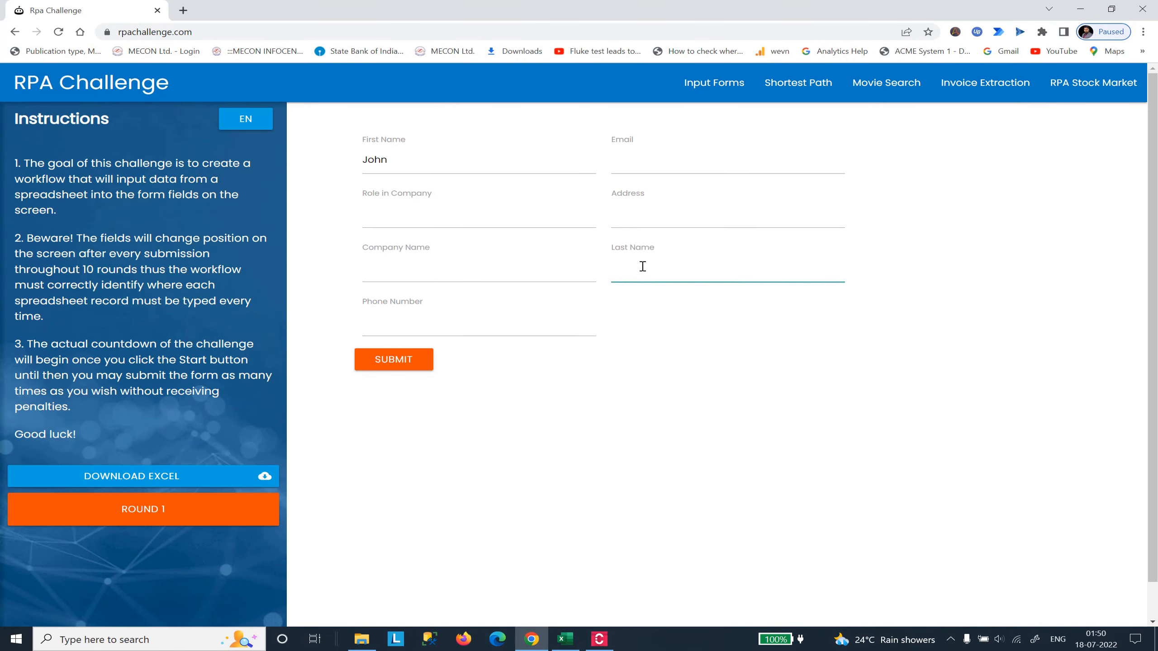
pyautogui.hotkey('alt', 'Tab')
pyautogui.hotkey('alt', 'Tab')
pyautogui.click(404, 157)
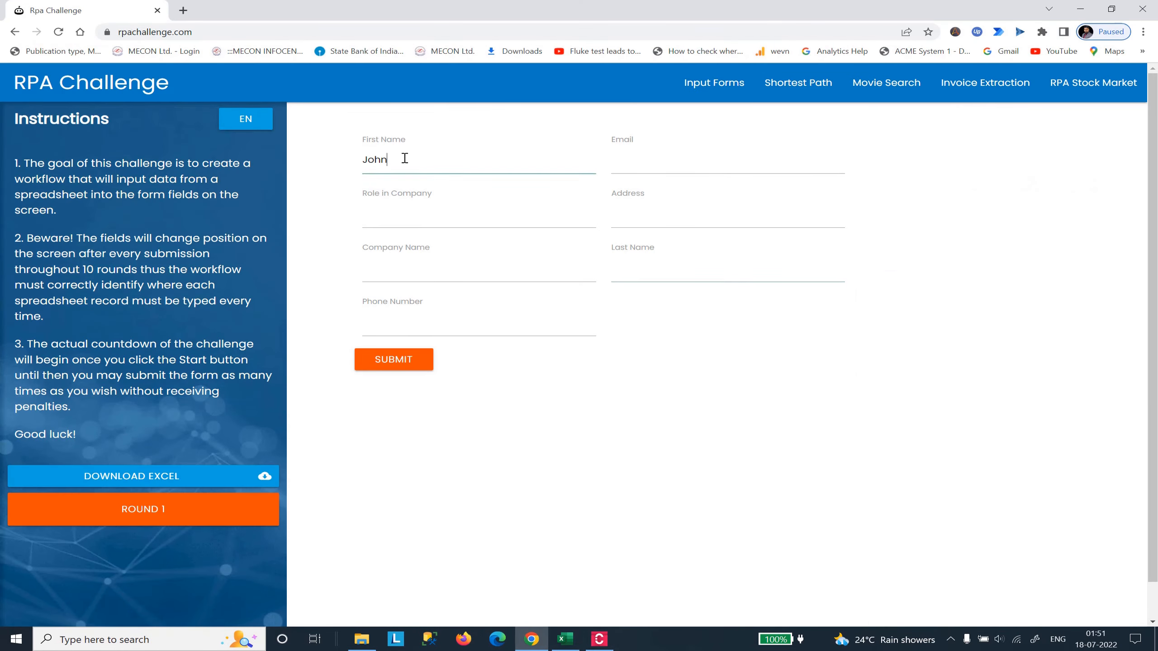
pyautogui.hotkey('alt', 'Tab')
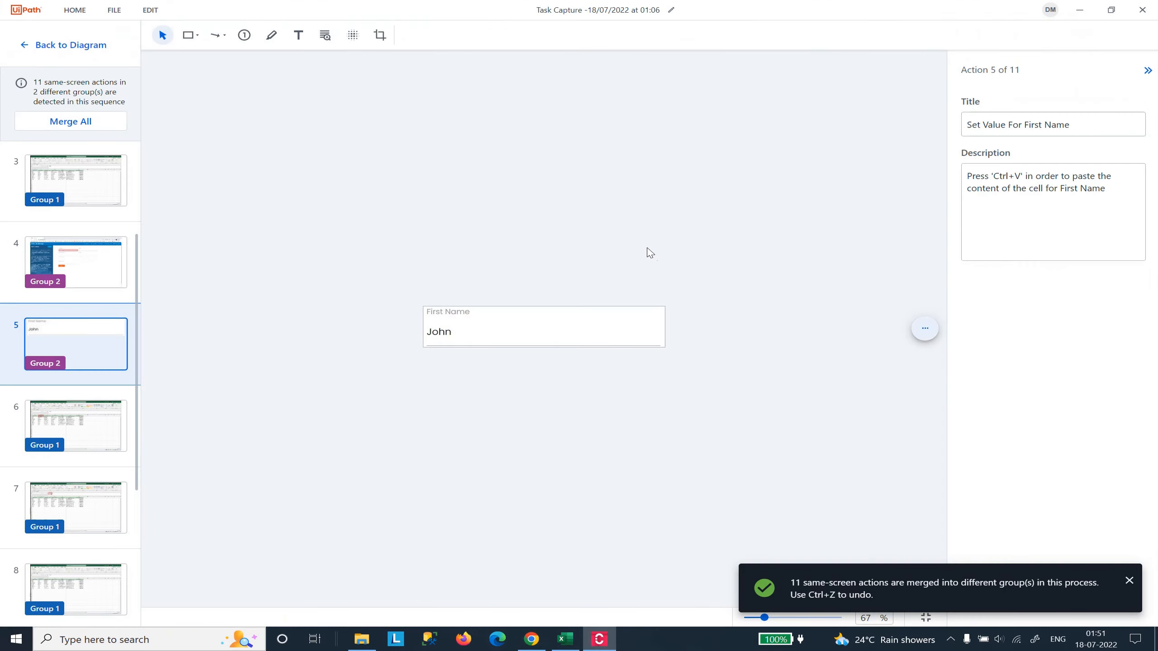
# Replace the Set Value For First Name action's image with a screenshot of the whole browser window without the taskbar.
pyautogui.click(925, 329)
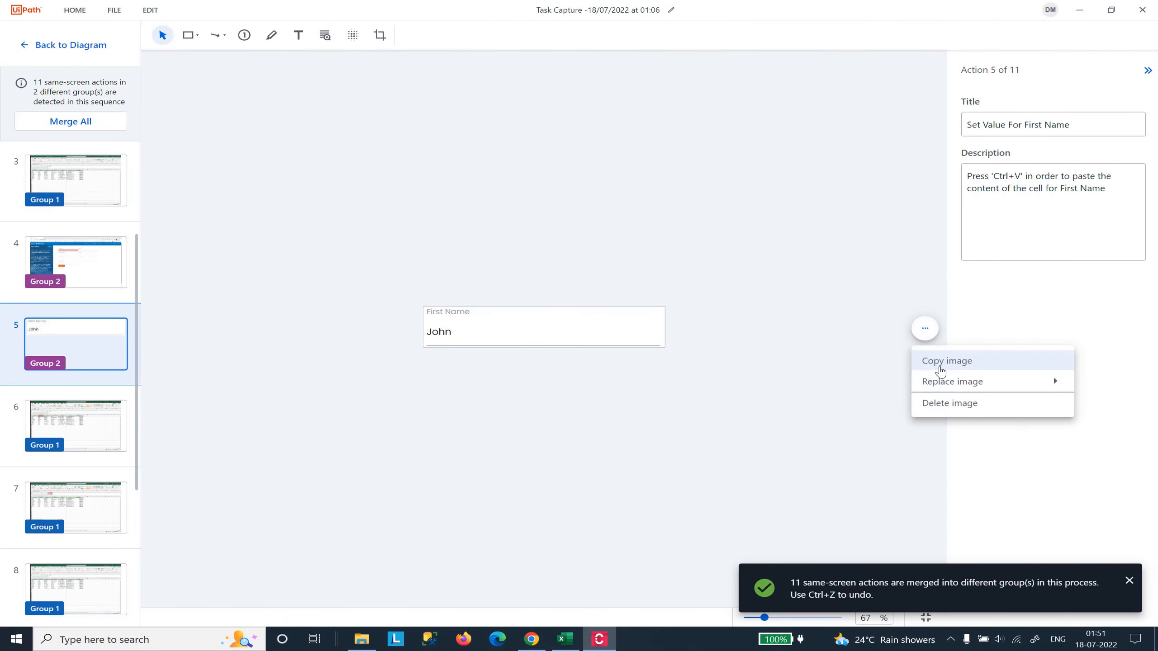
pyautogui.moveTo(957, 382)
pyautogui.click(1089, 404)
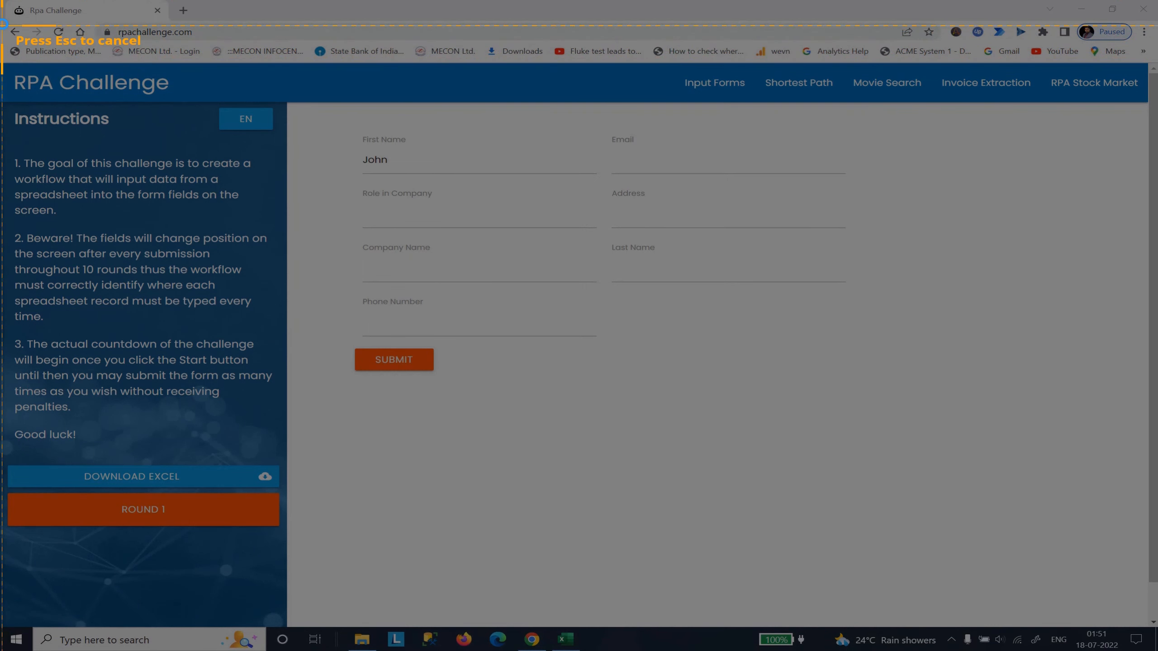
pyautogui.moveTo(2, 1); pyautogui.dragTo(1157, 626)
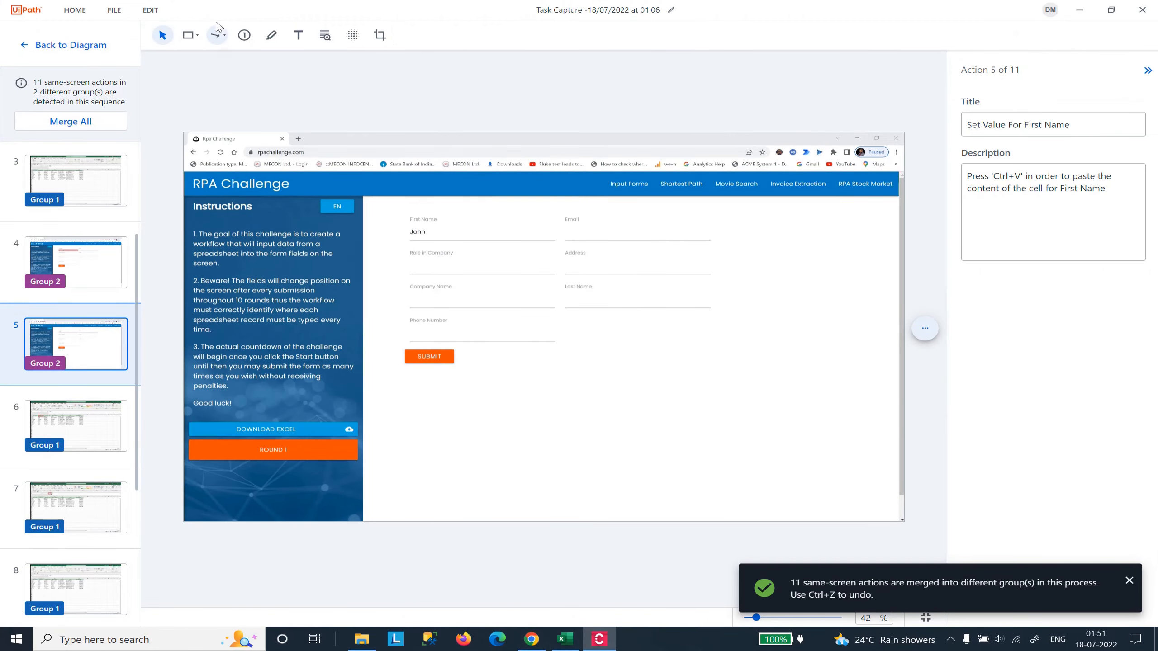
# Draw a rectangle around the filled First Name field in the new screenshot of action 5.
pyautogui.click(188, 35)
pyautogui.moveTo(402, 224); pyautogui.dragTo(553, 241)
pyautogui.click(518, 379)
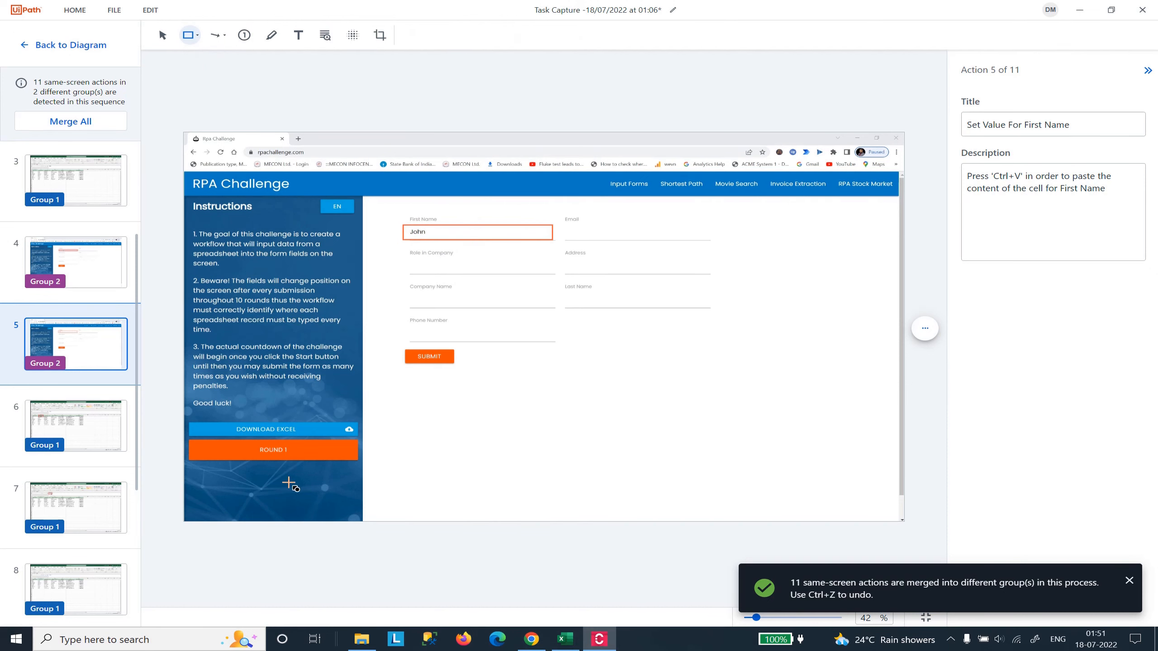
# Delete the redundant "Click on 'Last Name'" action, the sixth in the sequence.
pyautogui.click(86, 433)
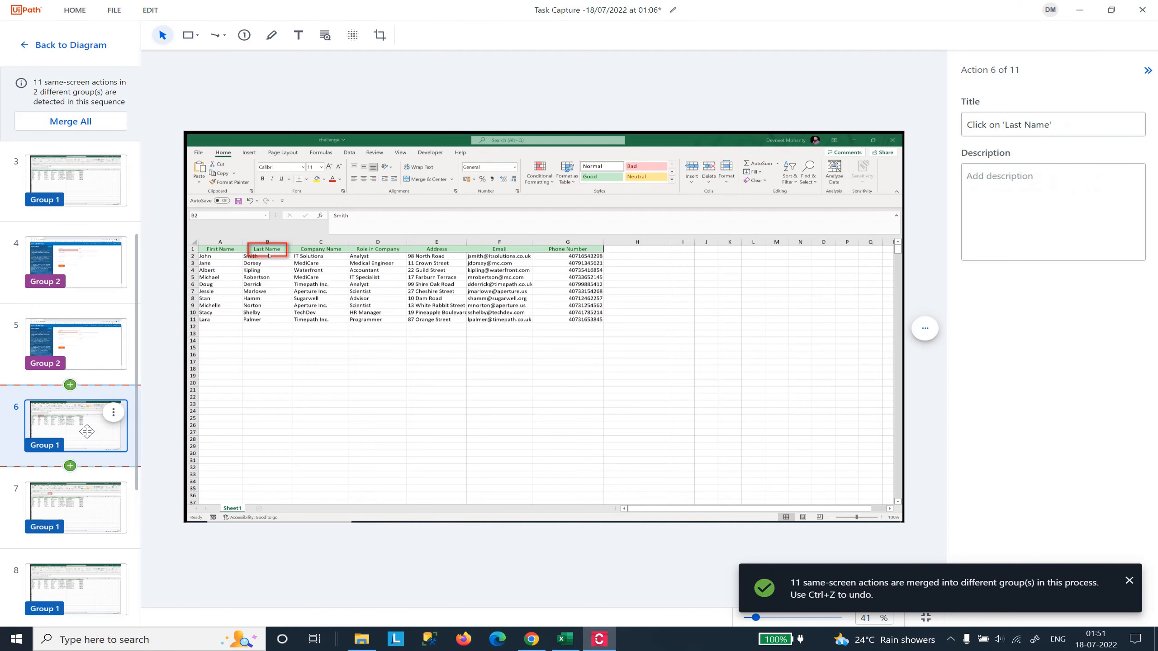
pyautogui.click(94, 507)
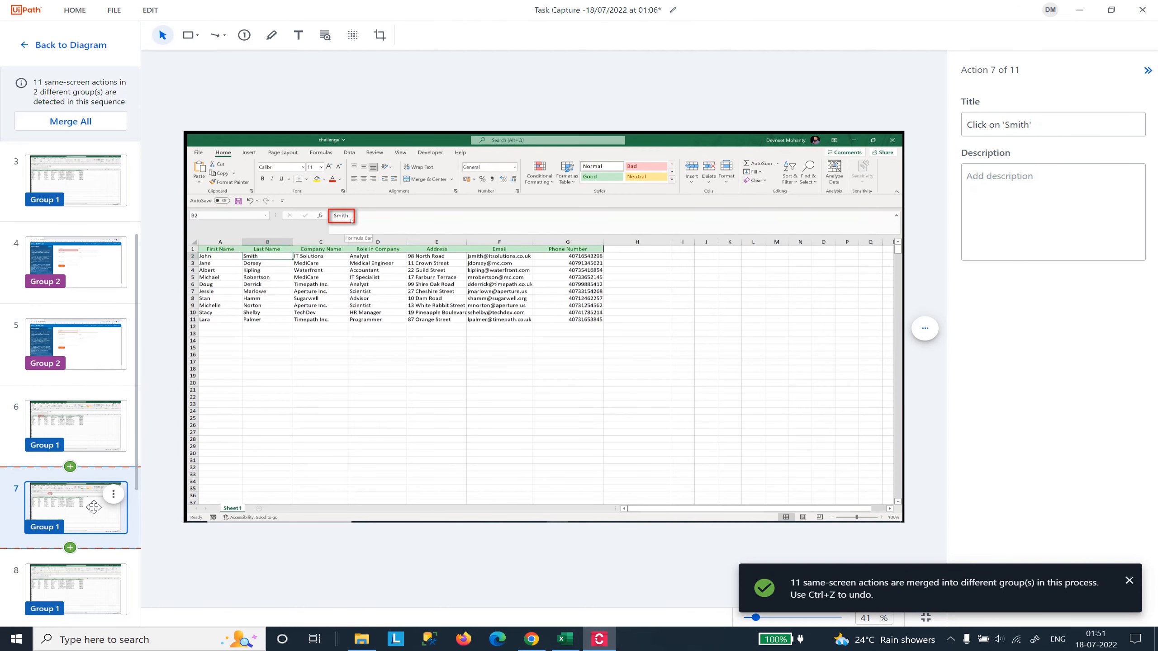
pyautogui.scroll(-2, 94, 506)
pyautogui.click(89, 366)
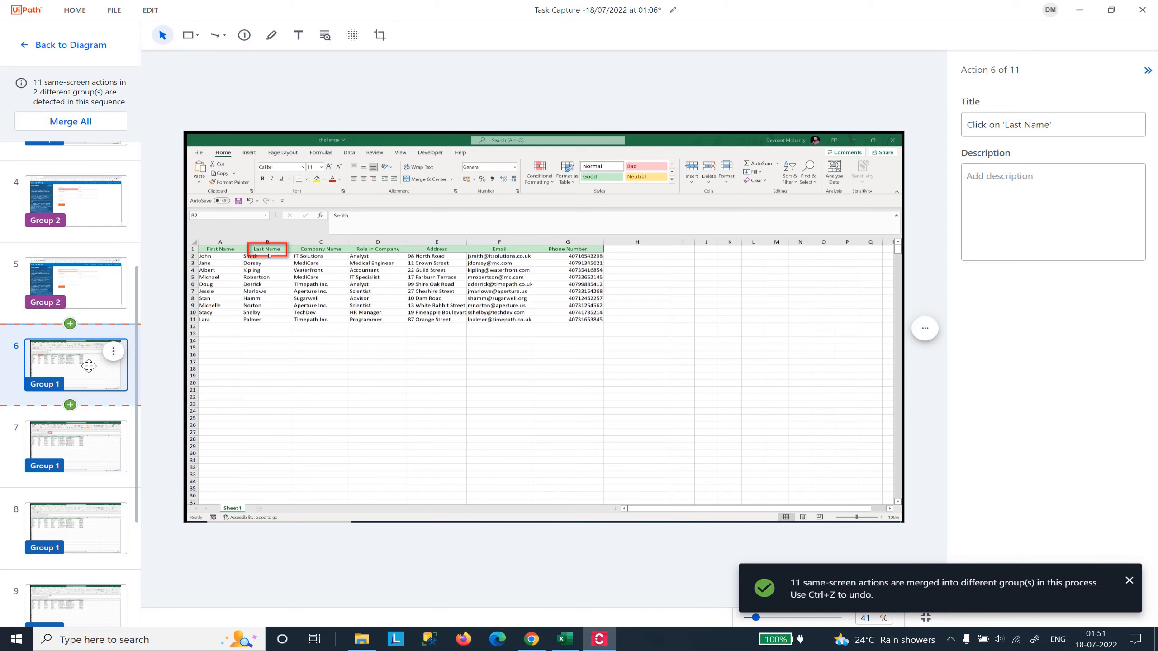
pyautogui.click(113, 351)
pyautogui.click(147, 480)
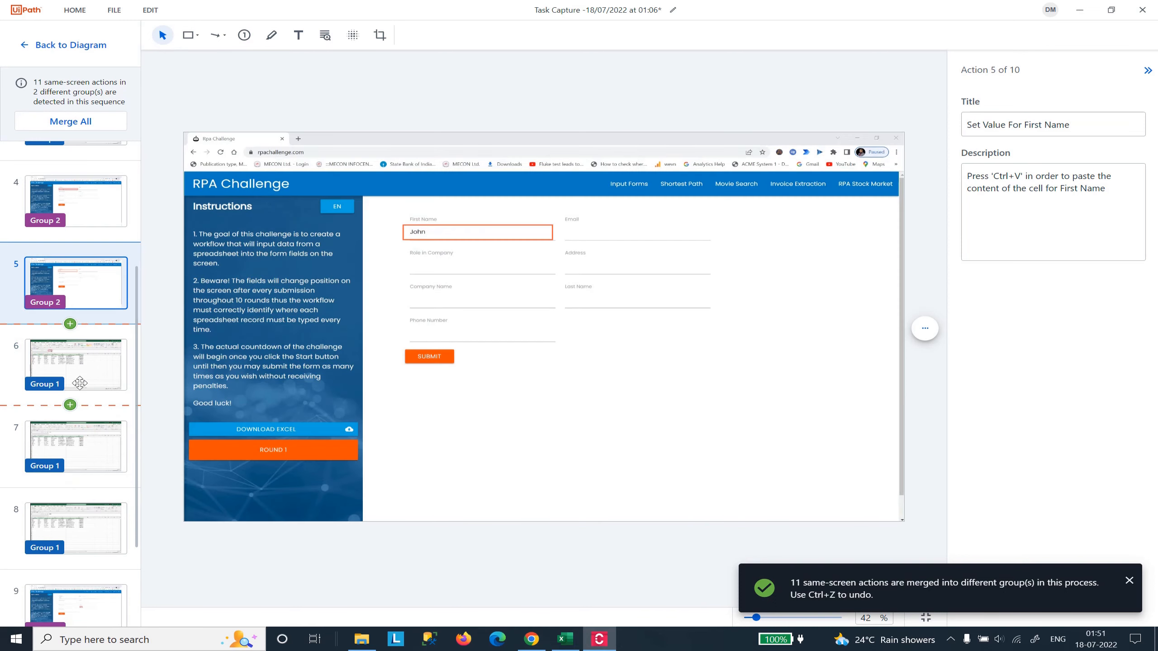
# Reuse the first action's title for the sixth action, changed to "Select Last Name Cell For Current Record".
pyautogui.click(75, 364)
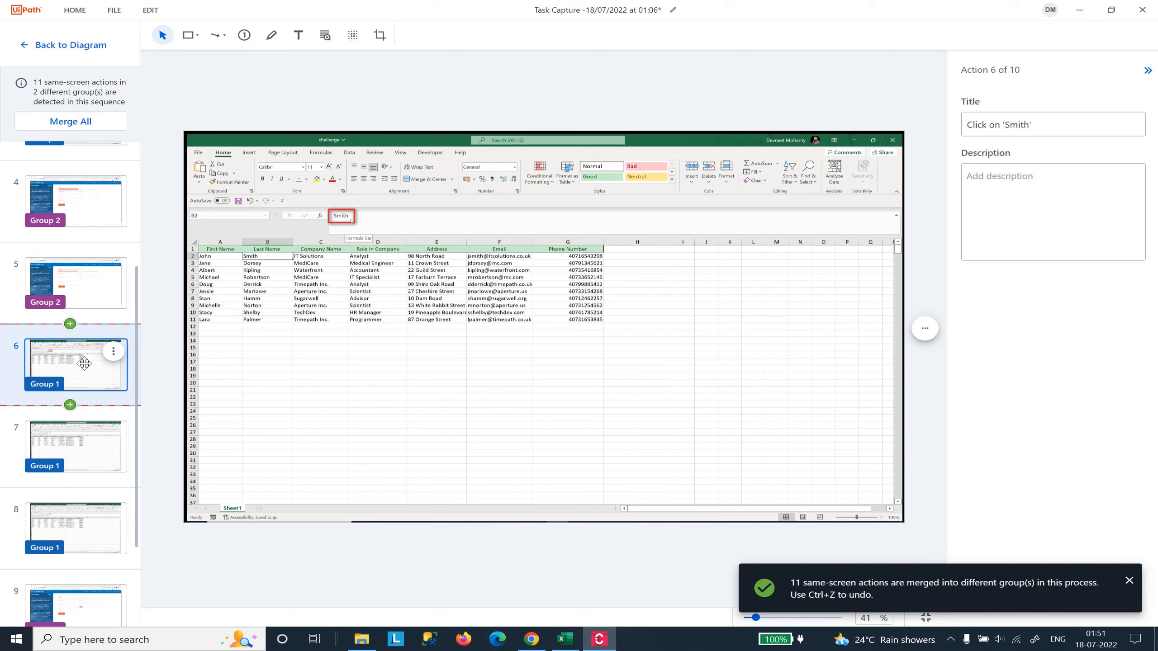
pyautogui.scroll(6, 84, 364)
pyautogui.click(91, 201)
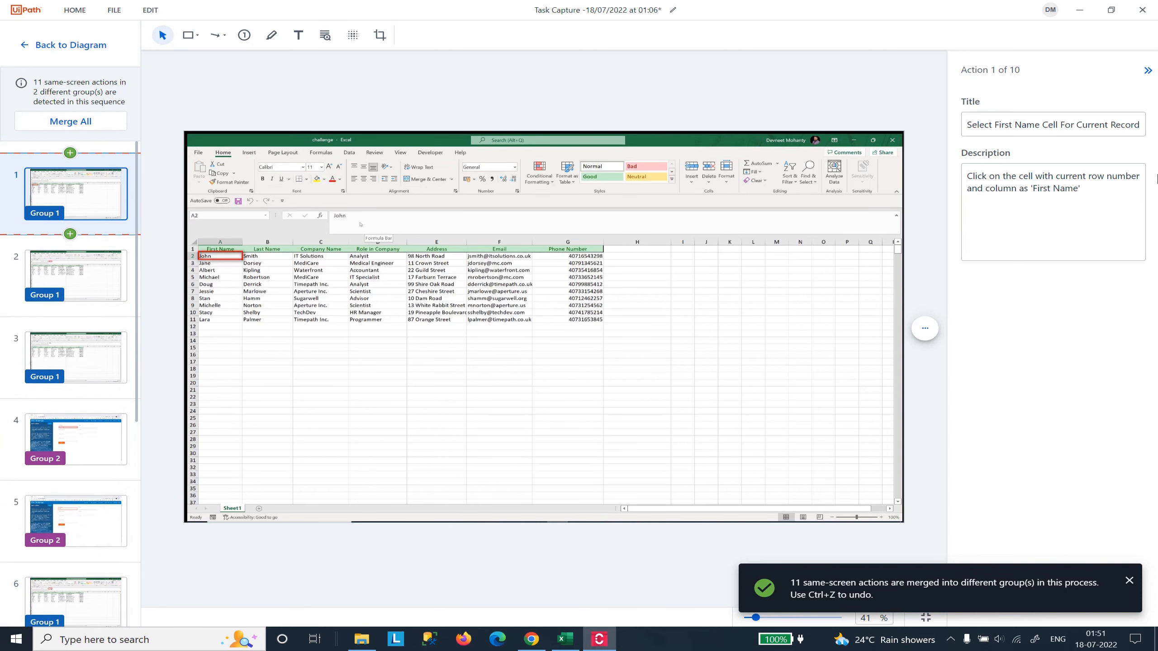
pyautogui.tripleClick(1067, 125)
pyautogui.hotkey('ctrl', 'c')
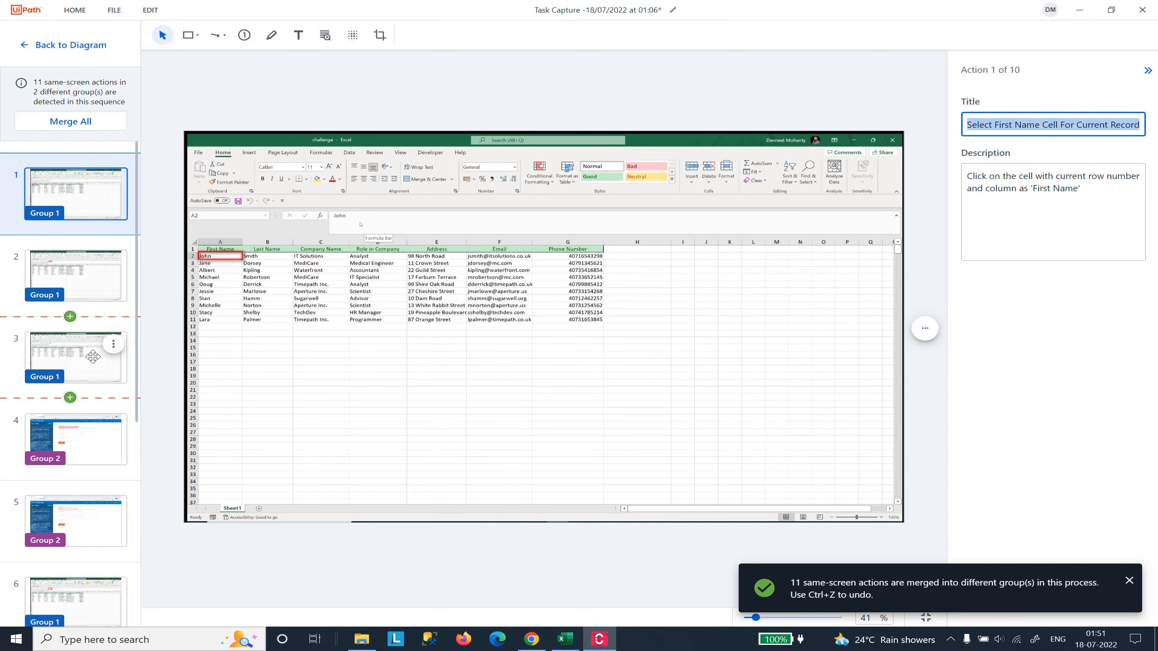
pyautogui.scroll(-3, 86, 456)
pyautogui.click(75, 479)
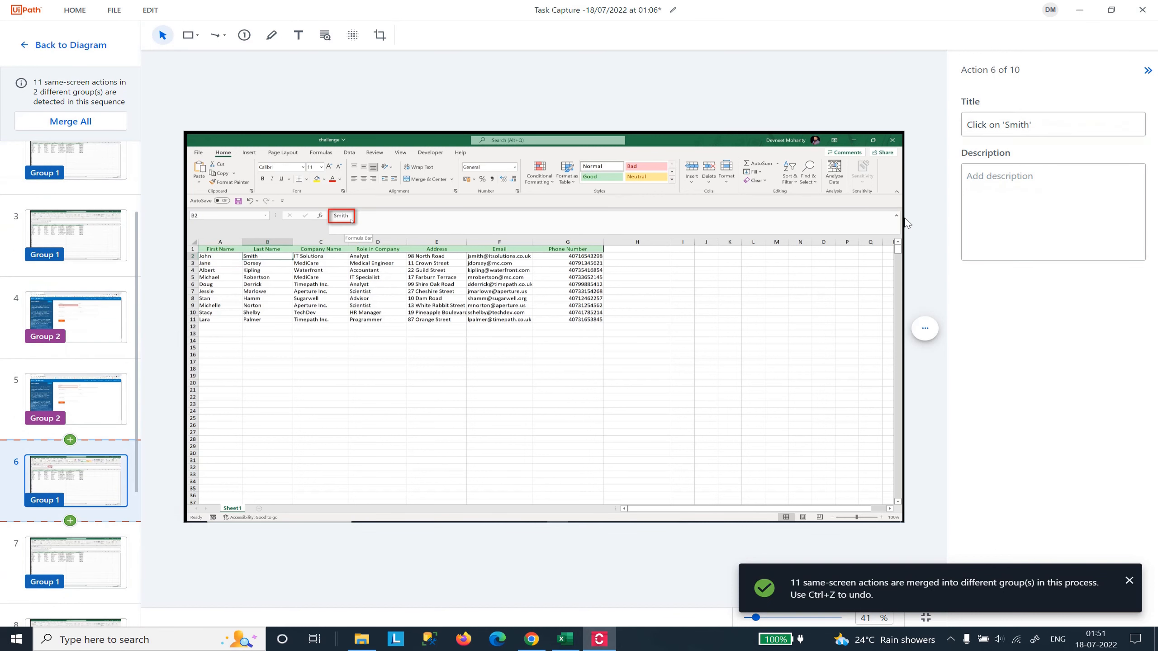
pyautogui.tripleClick(1074, 125)
pyautogui.hotkey('ctrl', 'v')
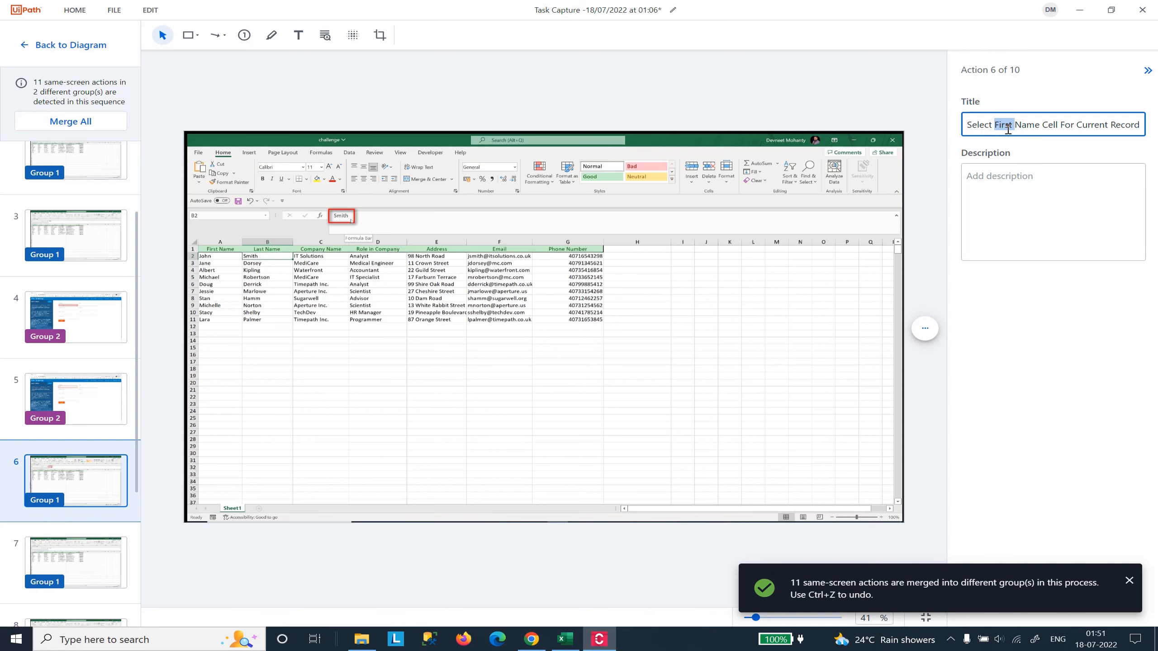
pyautogui.write('Last')
pyautogui.click(1028, 180)
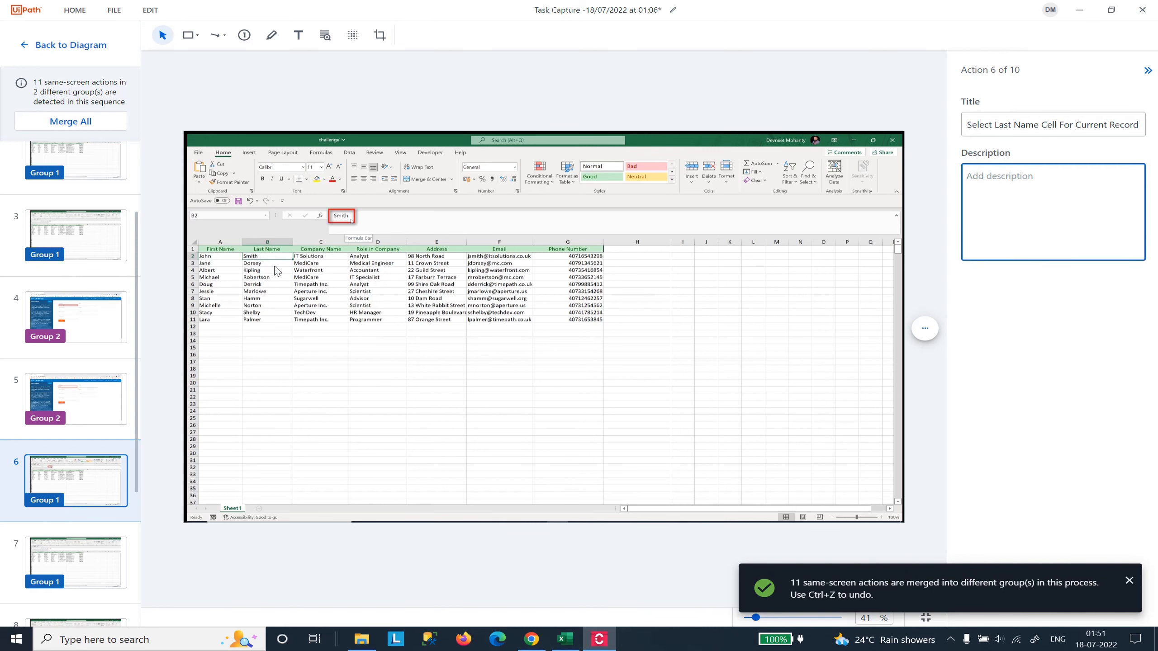
# Move action 6's highlight rectangle from the formula bar onto cell B2 and resize it to fit the cell.
pyautogui.click(348, 223)
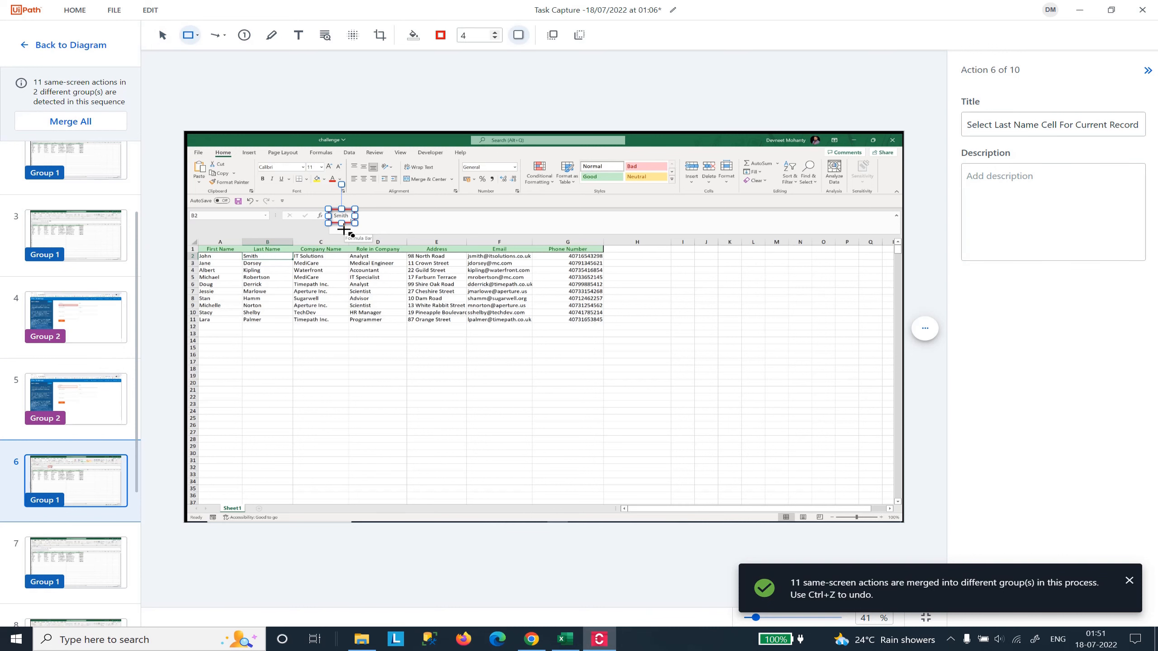
pyautogui.moveTo(347, 221)
pyautogui.mouseDown()
pyautogui.moveTo(303, 279)
pyautogui.moveTo(259, 263)
pyautogui.moveTo(297, 262)
pyautogui.mouseUp()
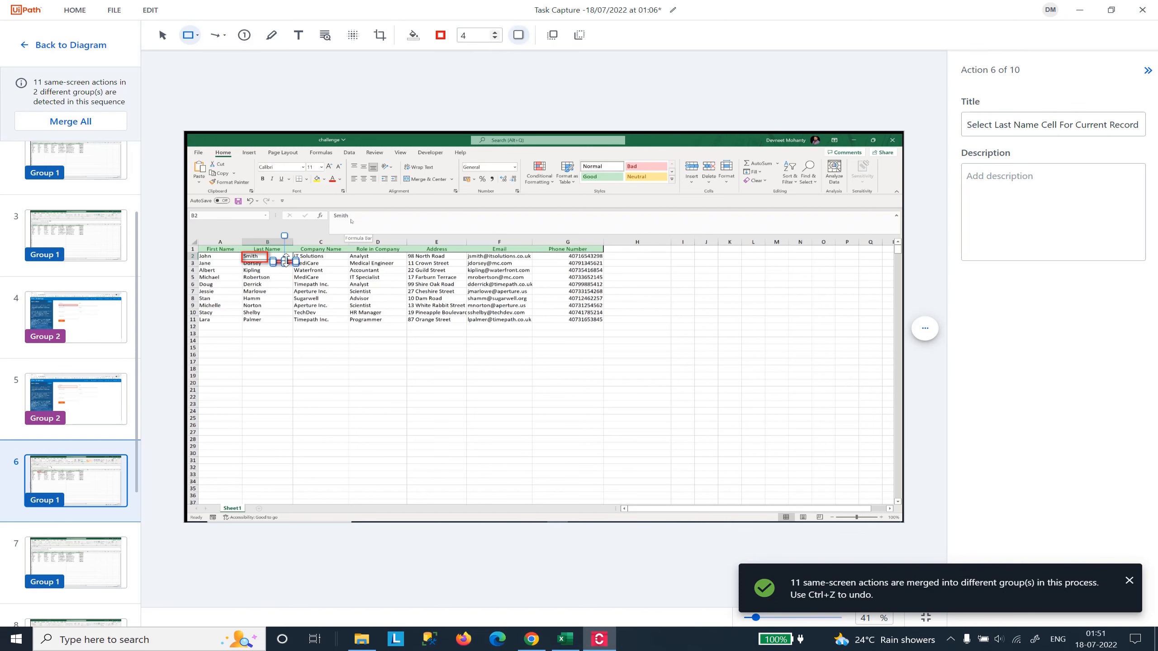
pyautogui.hotkey('ctrl', 'z')
pyautogui.scroll(3, 265, 262)
pyautogui.scroll(2, 235, 277)
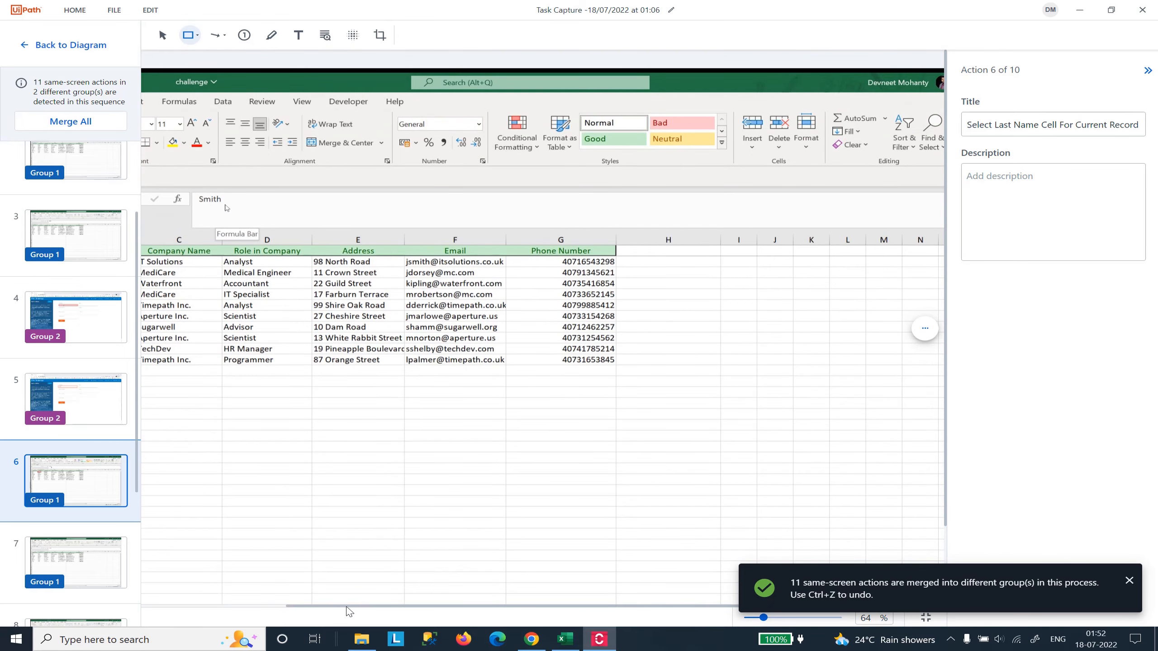
pyautogui.moveTo(348, 611); pyautogui.dragTo(204, 608)
pyautogui.click(297, 267)
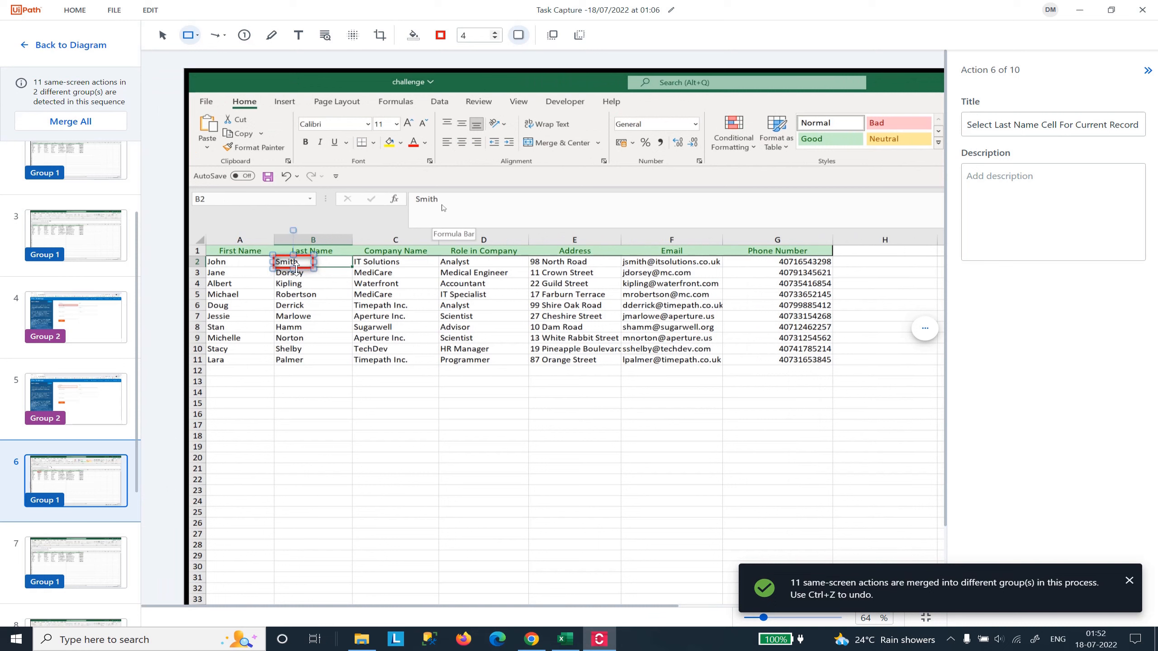
pyautogui.moveTo(314, 272); pyautogui.dragTo(354, 269)
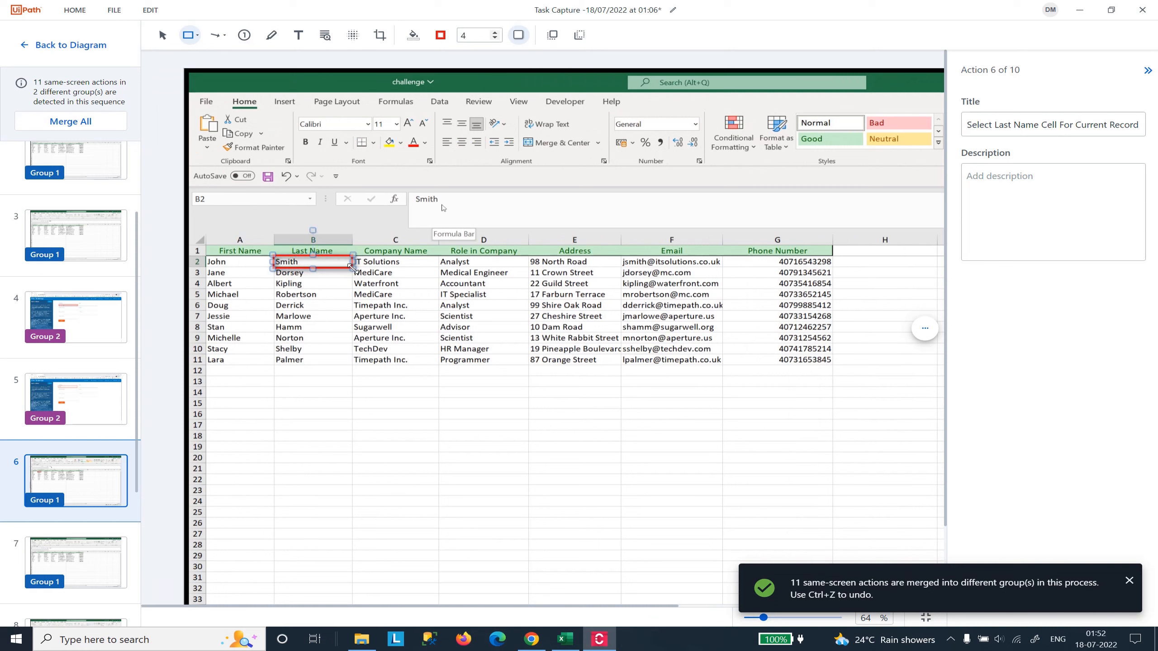
pyautogui.click(353, 345)
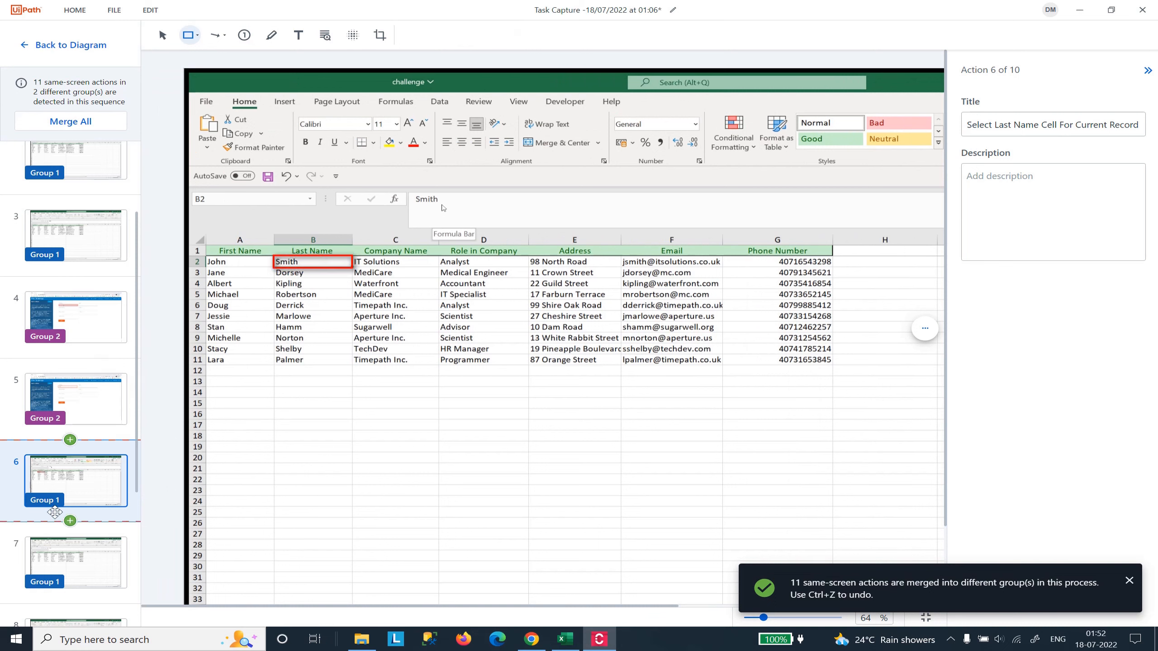
# Draw a rectangle around the last-name value in the formula bar in the "Press 'Ctrl+a'" action's image.
pyautogui.click(76, 563)
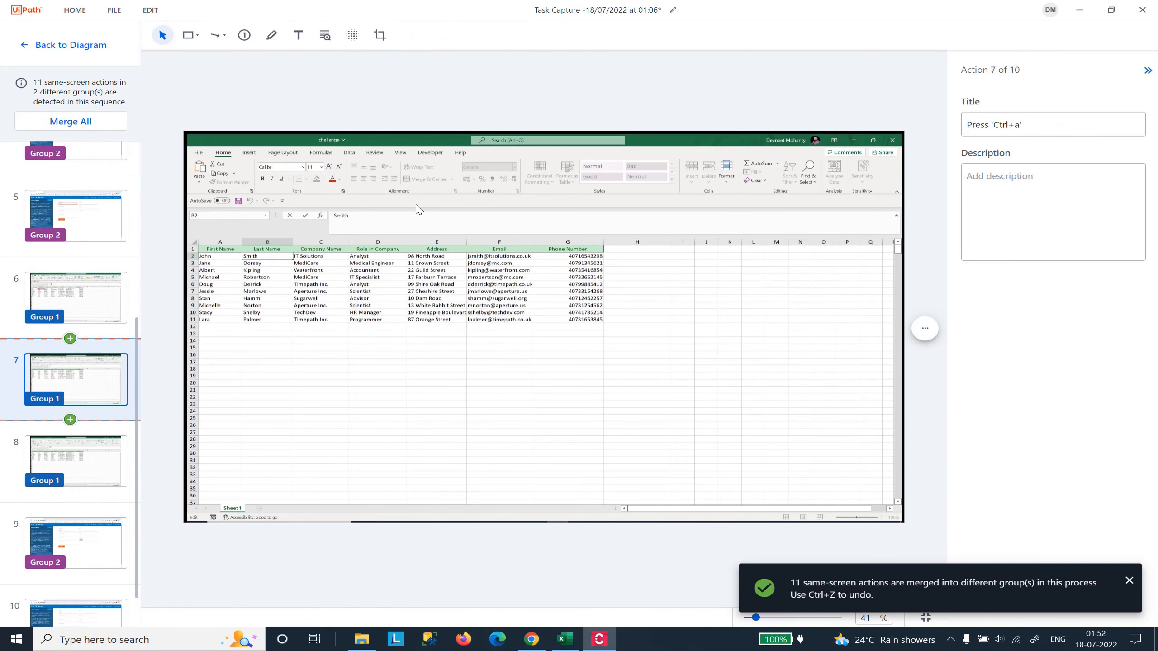
pyautogui.click(63, 449)
pyautogui.click(80, 387)
pyautogui.click(188, 35)
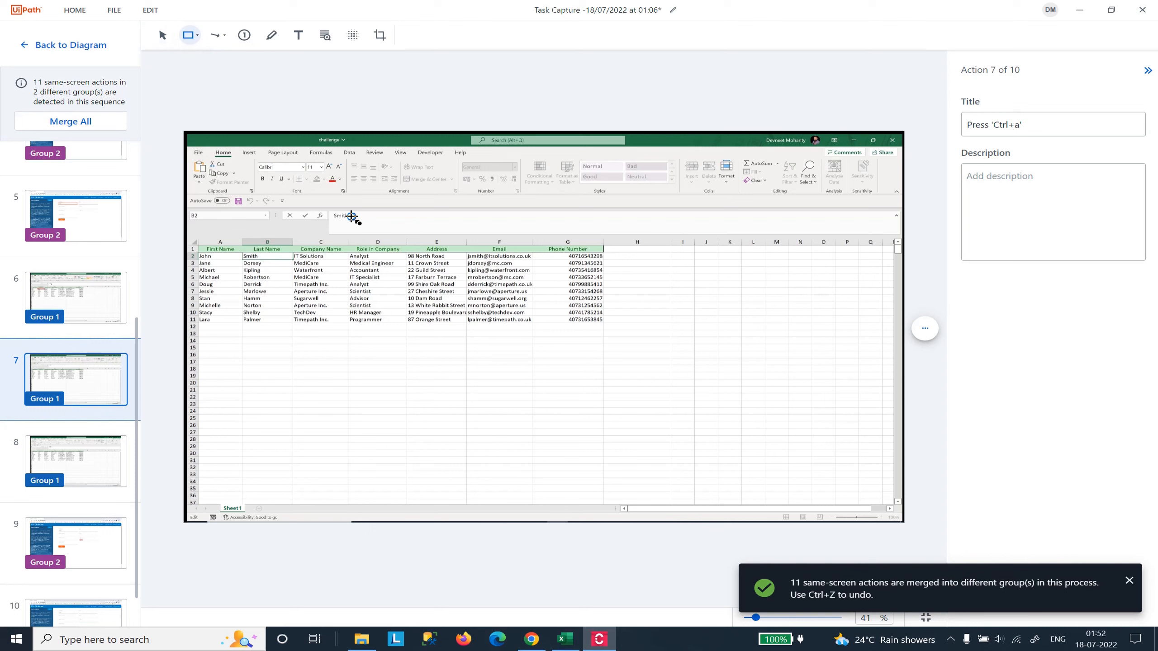
pyautogui.moveTo(352, 216)
pyautogui.mouseDown()
pyautogui.moveTo(323, 209)
pyautogui.moveTo(341, 221)
pyautogui.moveTo(328, 220)
pyautogui.mouseUp()
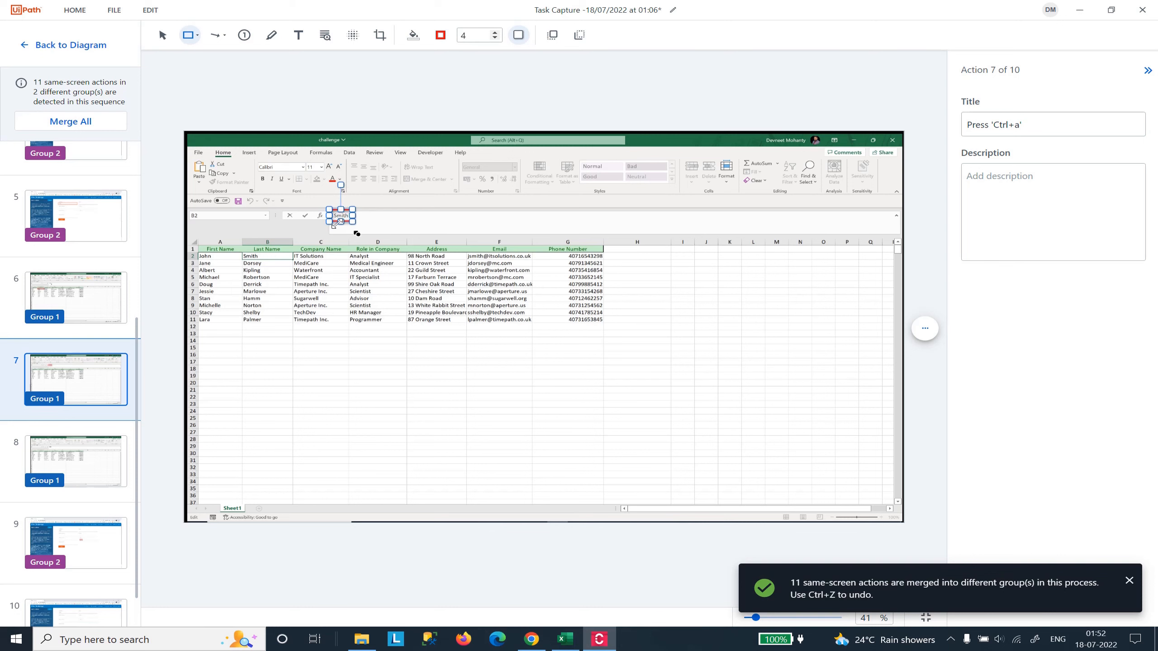
pyautogui.click(398, 233)
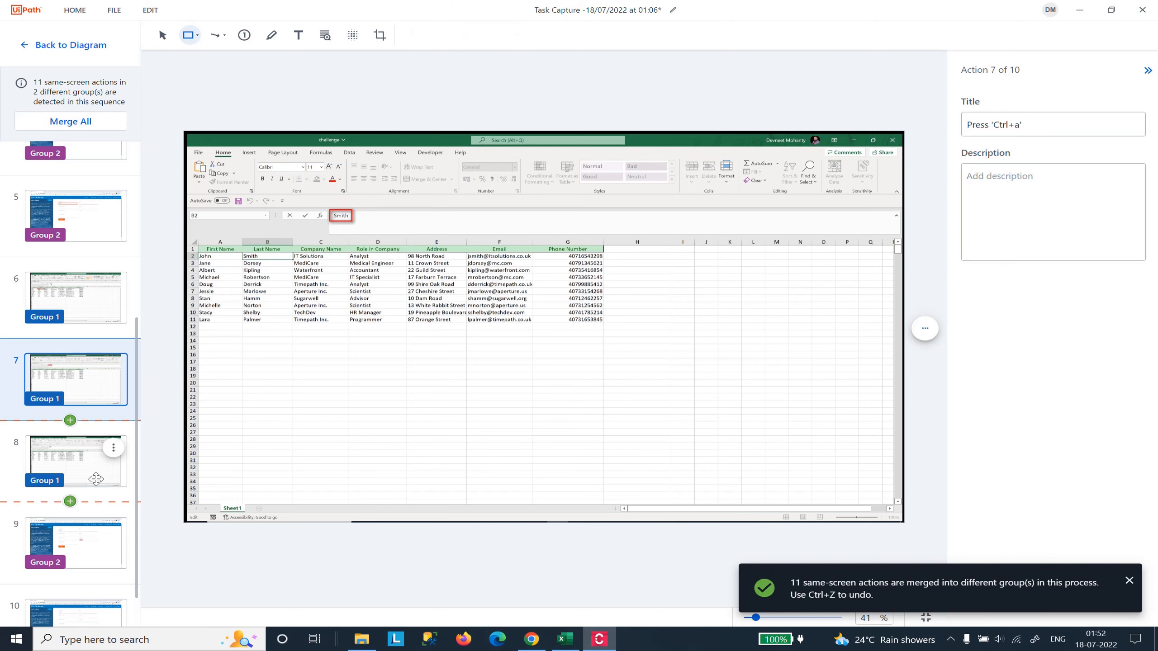
# Reuse action 2's title for action 7, changed to "Select The Content For Last Name".
pyautogui.scroll(7, 80, 255)
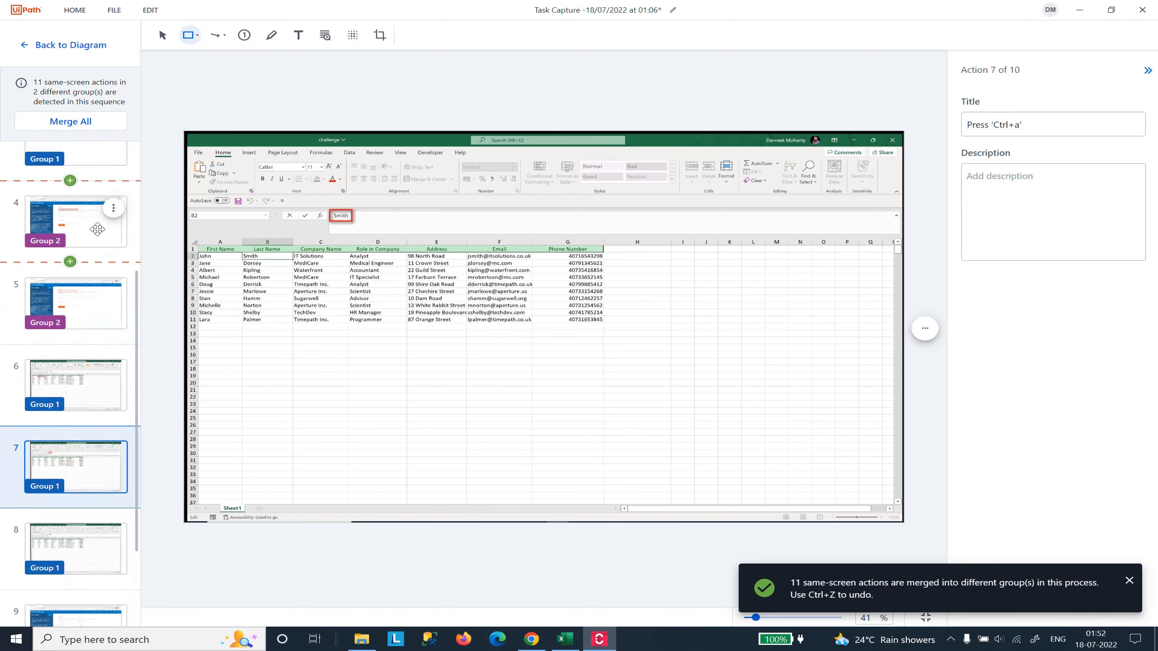
pyautogui.click(80, 254)
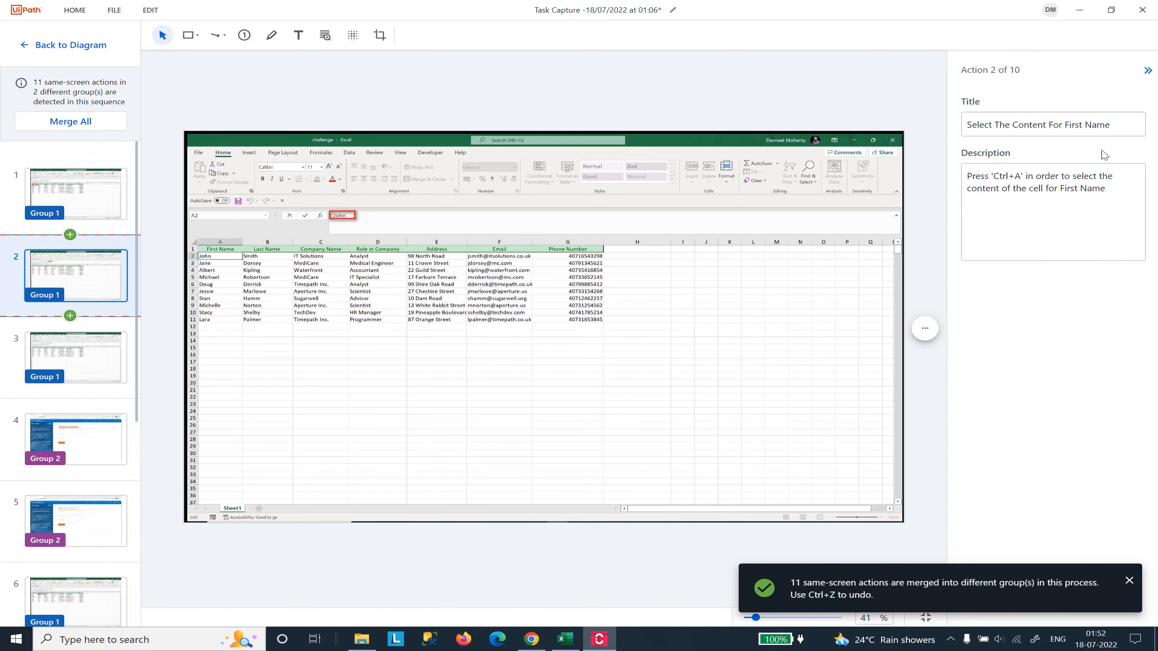
pyautogui.tripleClick(1052, 129)
pyautogui.press('BackSpace')
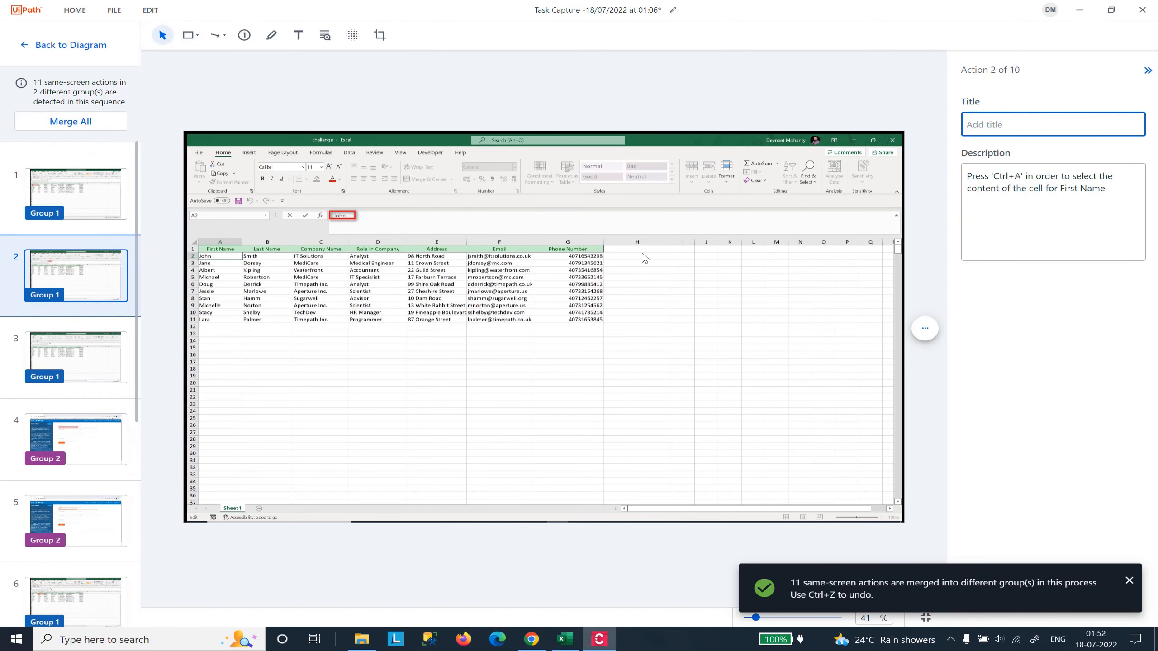
pyautogui.hotkey('ctrl', 'z')
pyautogui.hotkey('ctrl', 'c')
pyautogui.scroll(-6, 101, 451)
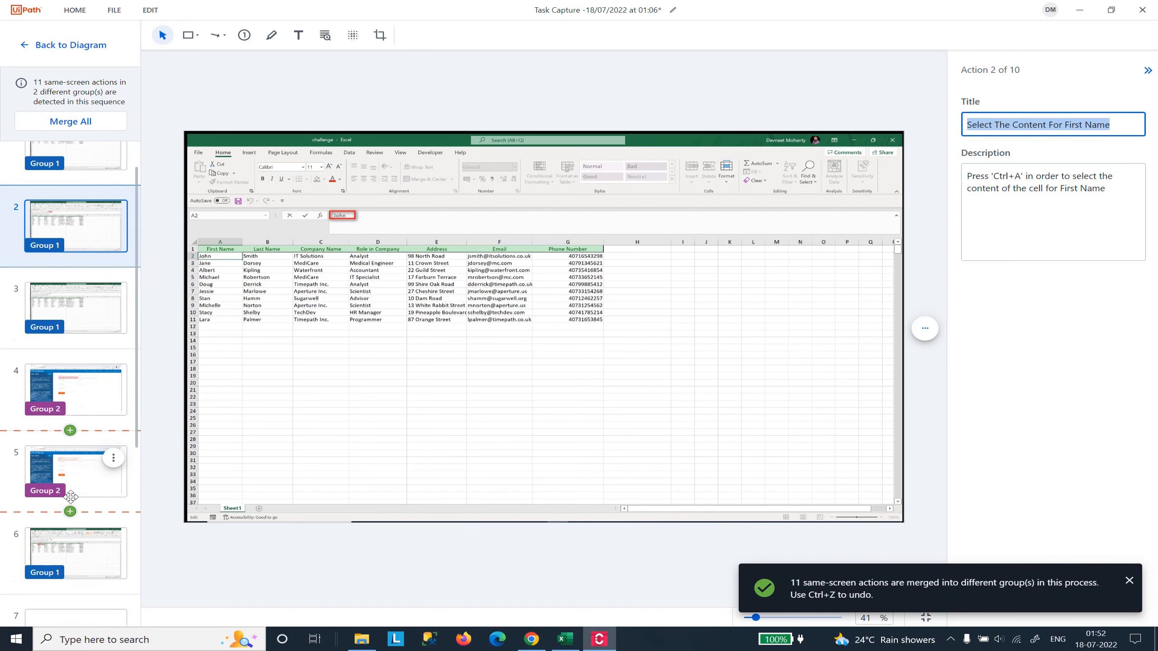
pyautogui.click(86, 378)
pyautogui.tripleClick(997, 126)
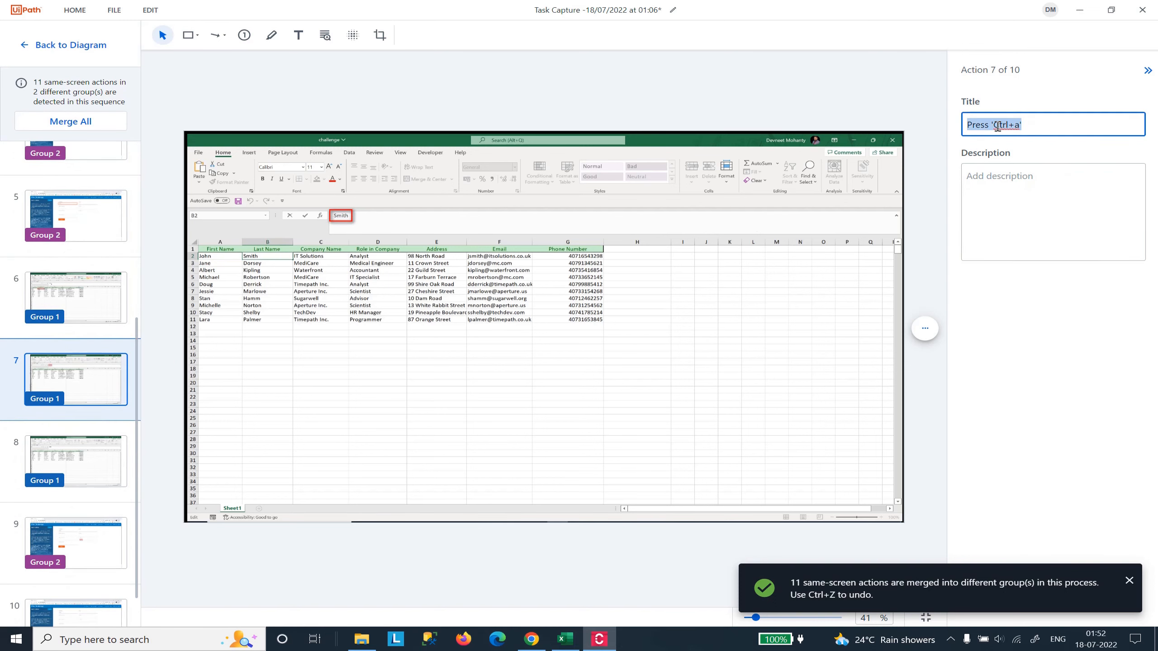
pyautogui.hotkey('ctrl', 'v')
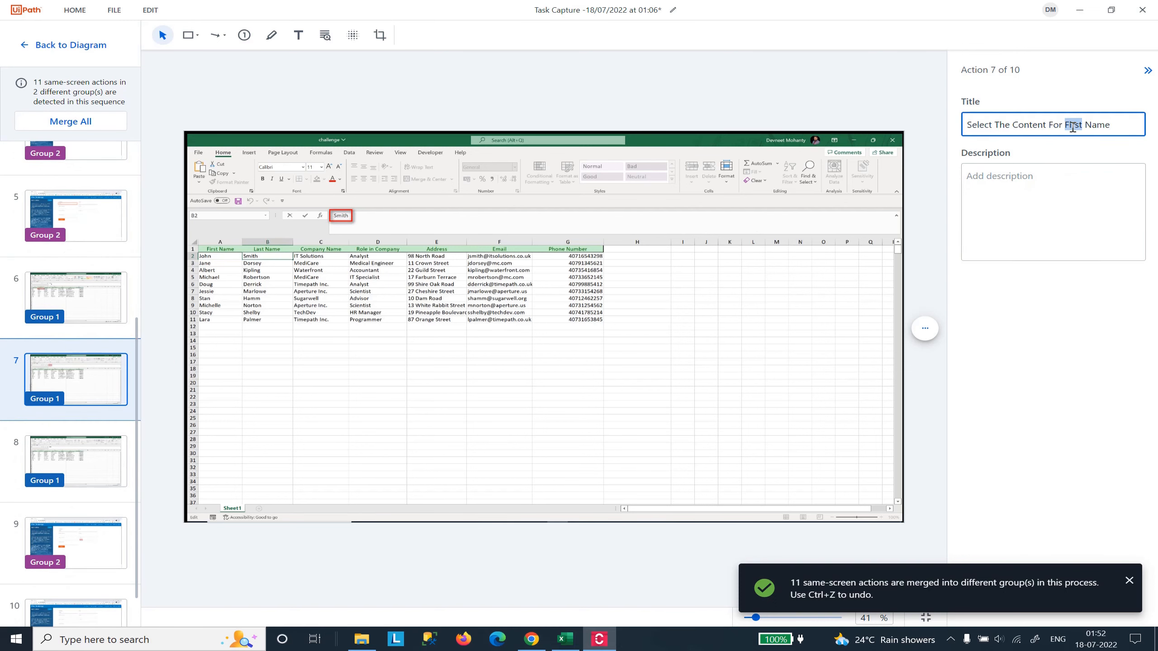
pyautogui.write('Las')
# Reuse action 2's description for action 7, changed to "Press 'Ctrl+A' in order to select the content of the cell for Last Name".
pyautogui.scroll(6, 107, 283)
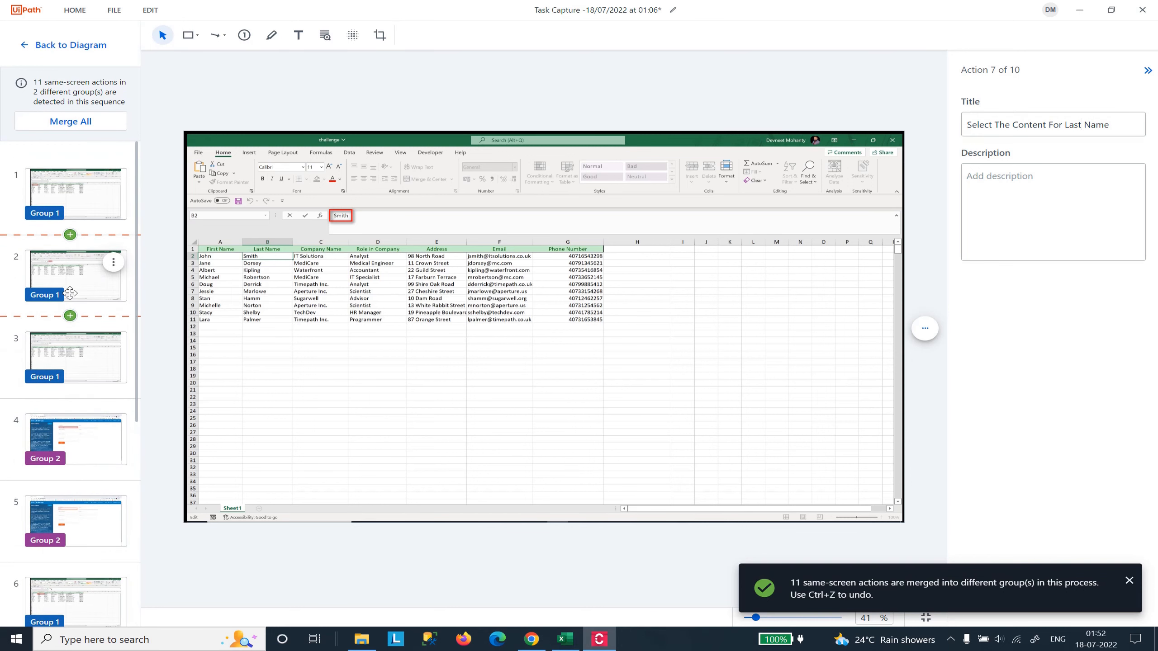
pyautogui.click(110, 270)
pyautogui.hotkey('ctrl', 'a')
pyautogui.hotkey('ctrl', 'c')
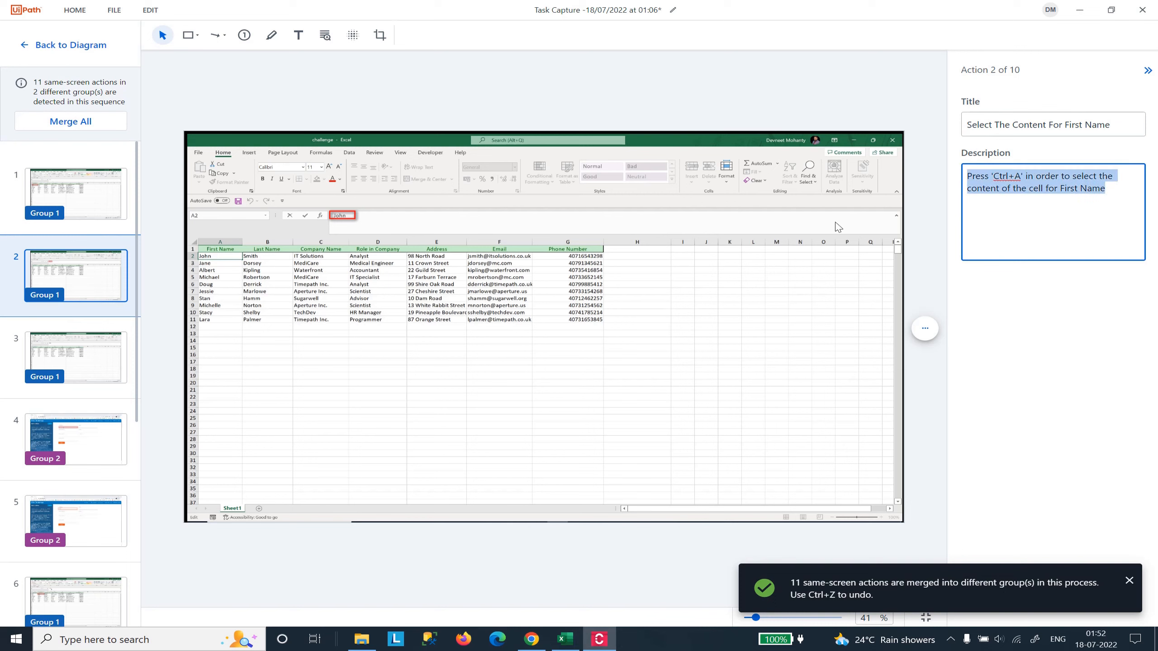
pyautogui.scroll(-5, 86, 347)
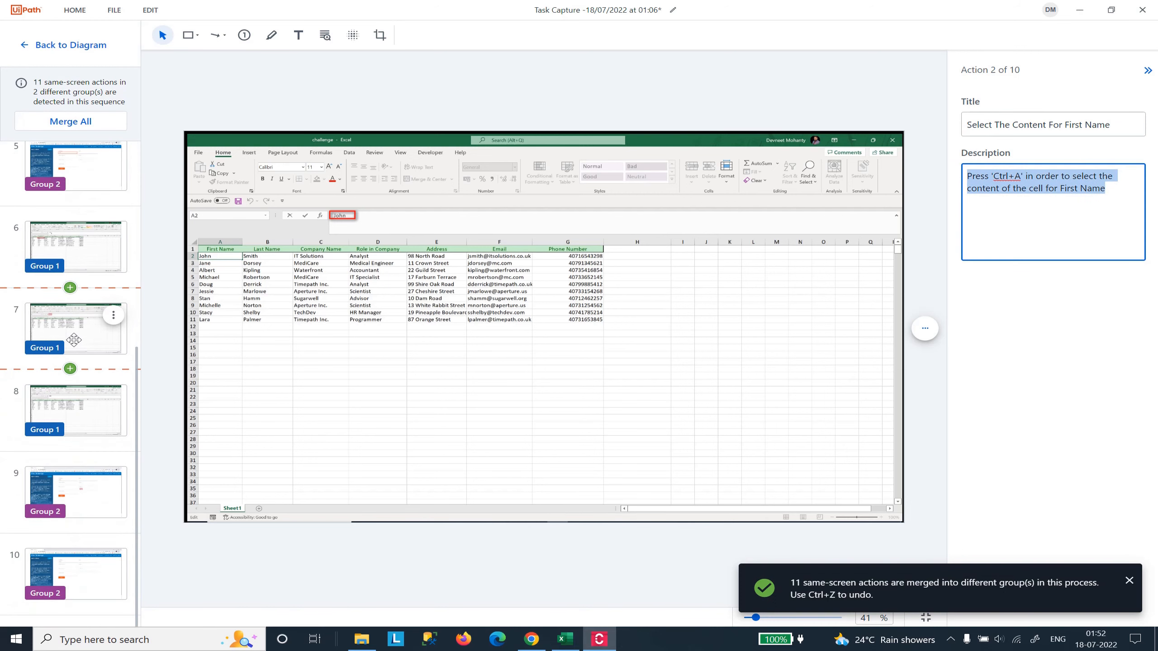
pyautogui.click(74, 339)
pyautogui.click(985, 206)
pyautogui.hotkey('ctrl', 'v')
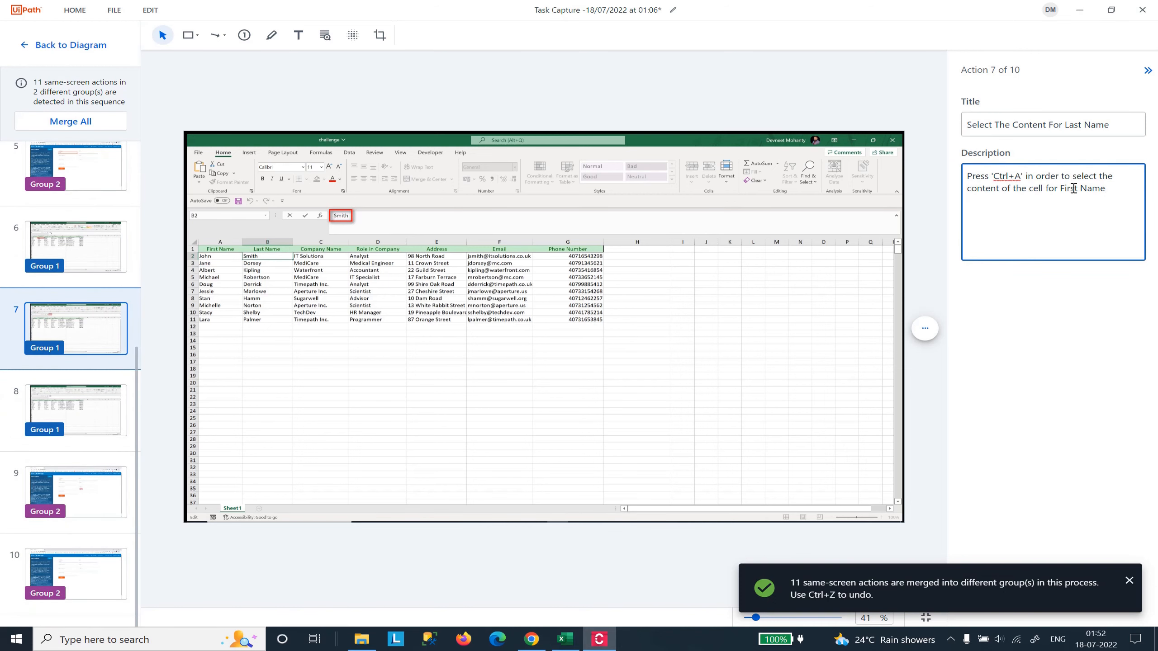
pyautogui.write('Last')
# Reuse action 3's title for action 8, changed to "Copy Content For Last Name".
pyautogui.scroll(5, 91, 329)
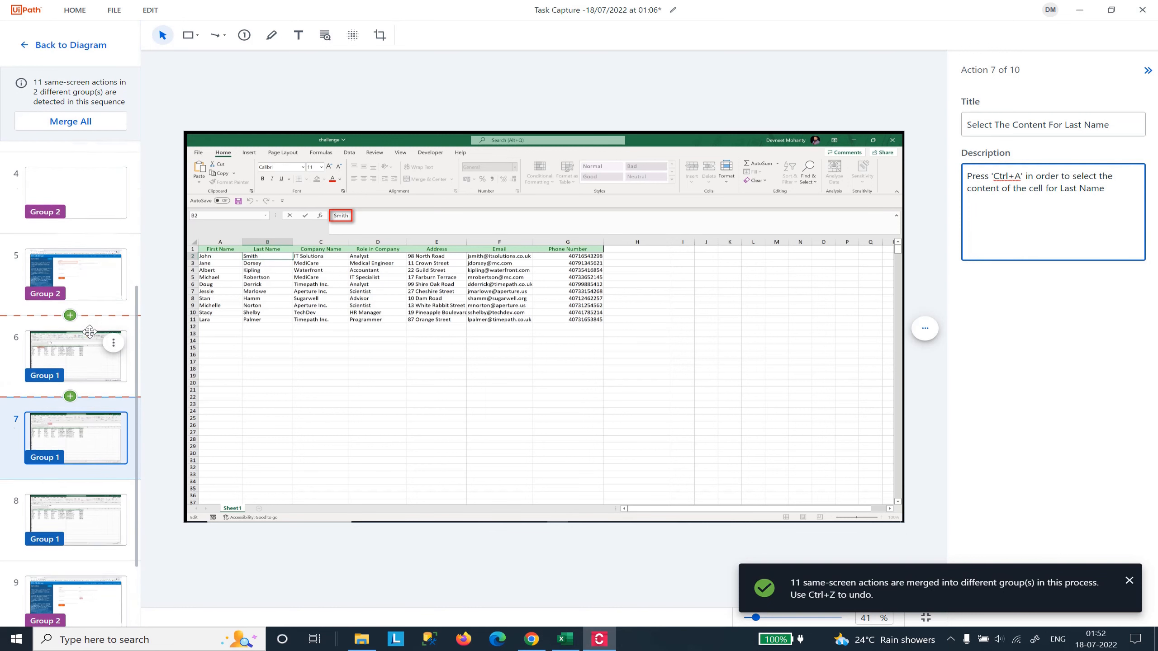
pyautogui.click(78, 314)
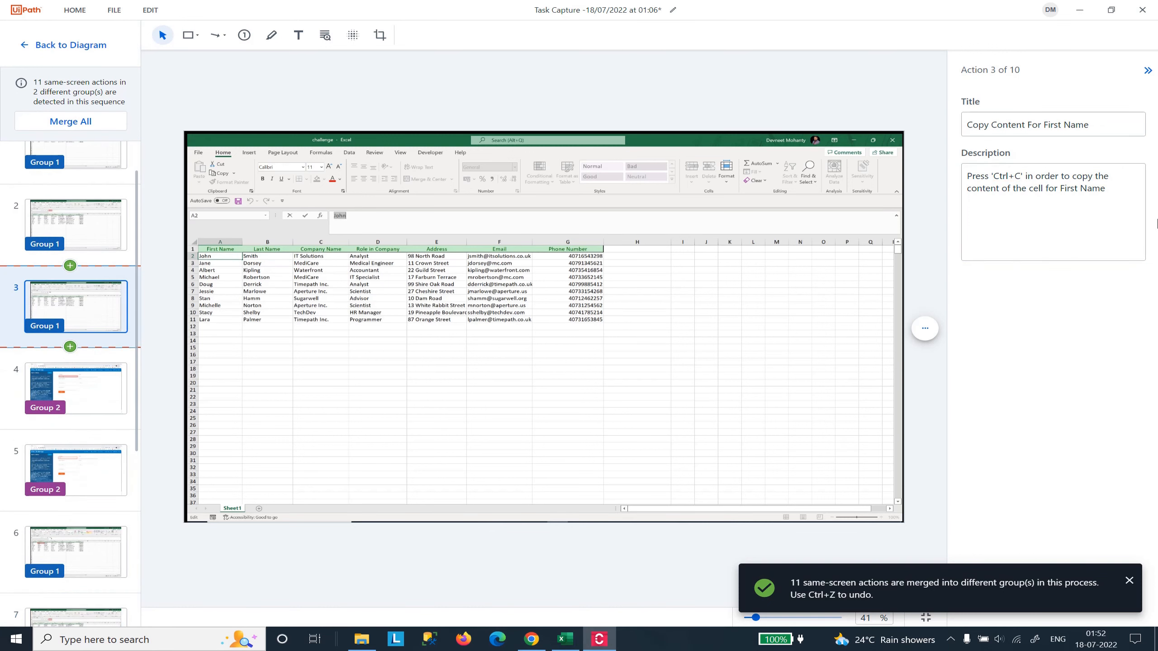
pyautogui.tripleClick(1058, 130)
pyautogui.hotkey('ctrl', 'c')
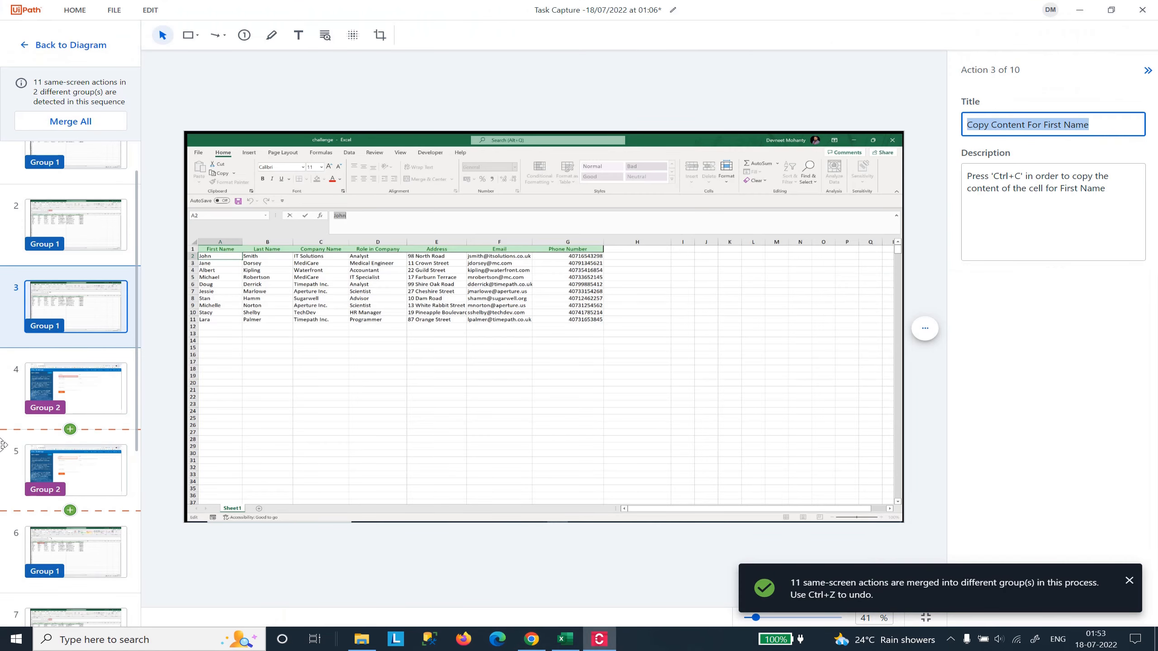
pyautogui.scroll(-5, 73, 346)
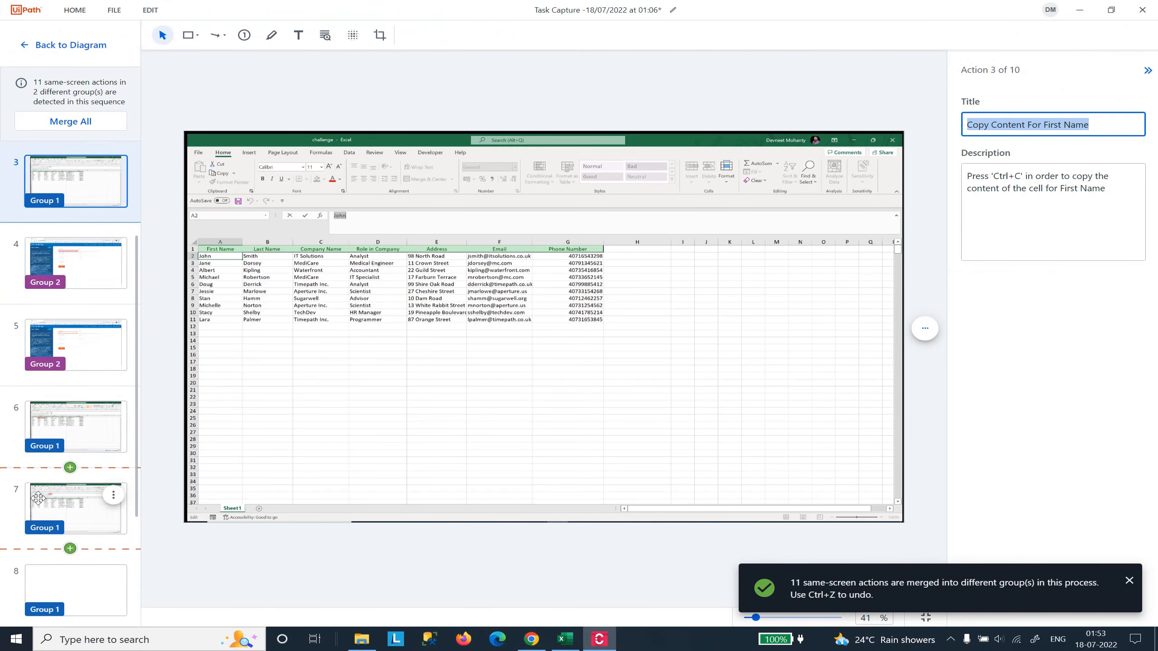
pyautogui.click(91, 320)
pyautogui.click(91, 399)
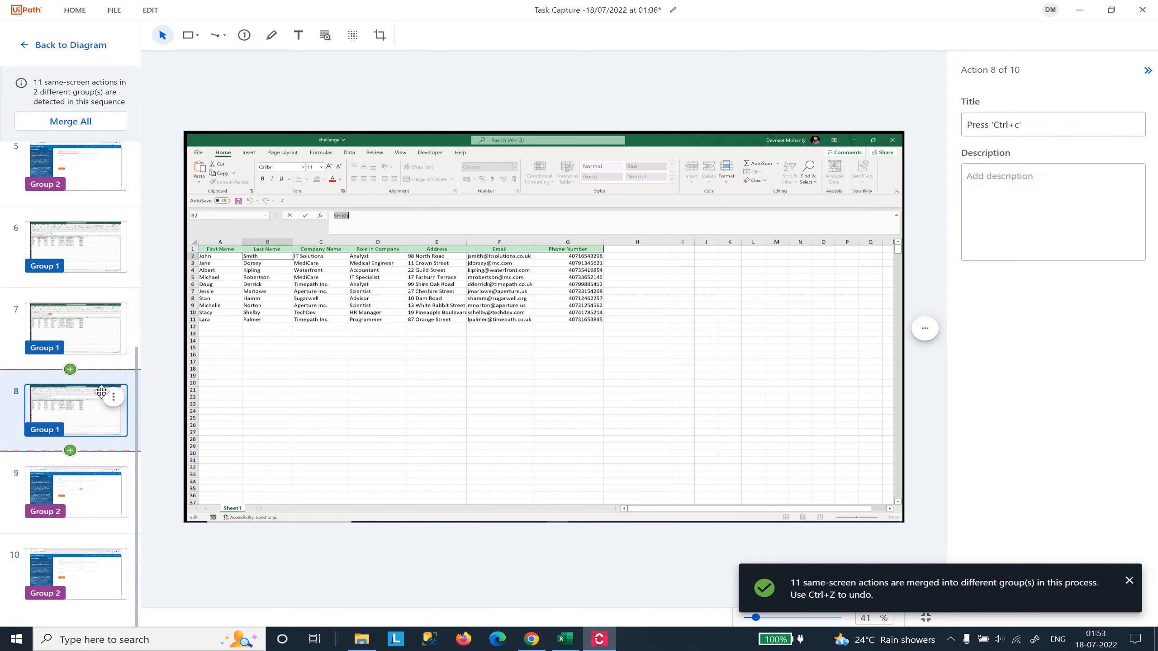
pyautogui.click(1013, 122)
pyautogui.hotkey('ctrl', 'a')
pyautogui.hotkey('ctrl', 'v')
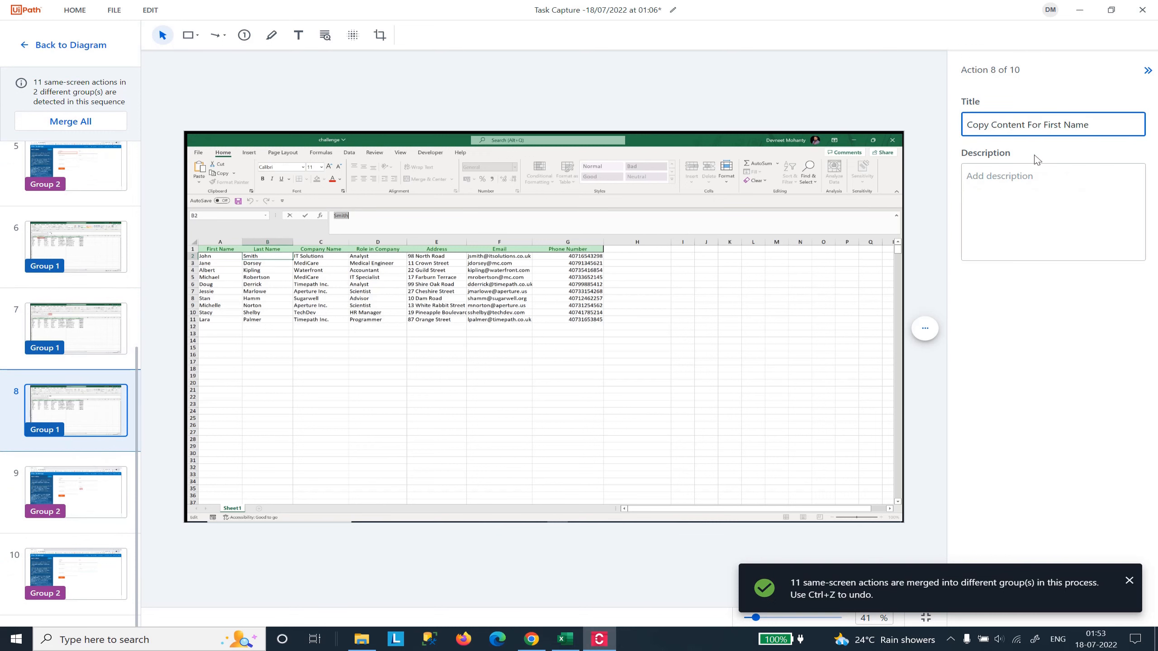
pyautogui.doubleClick(1051, 122)
pyautogui.write('Last')
# Reuse action 3's description for action 8, changed to "Press 'Ctrl+C' in order to copy the content of the cell for Last Name".
pyautogui.click(1058, 212)
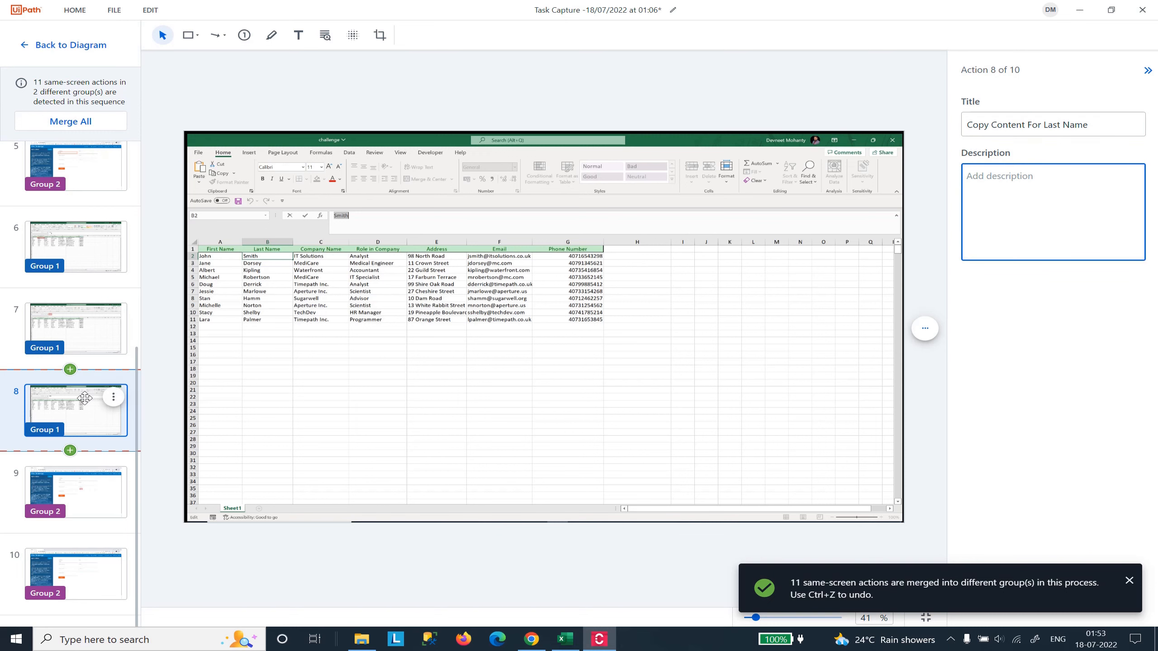
pyautogui.scroll(6, 68, 367)
pyautogui.click(60, 302)
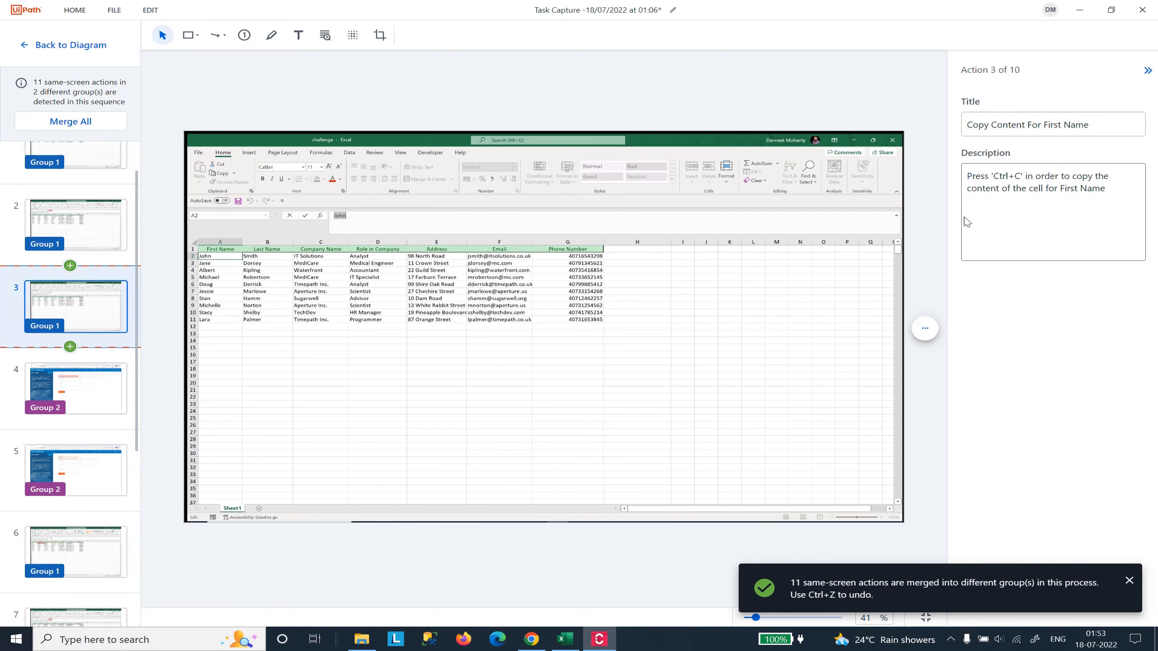
pyautogui.tripleClick(1043, 171)
pyautogui.hotkey('ctrl', 'c')
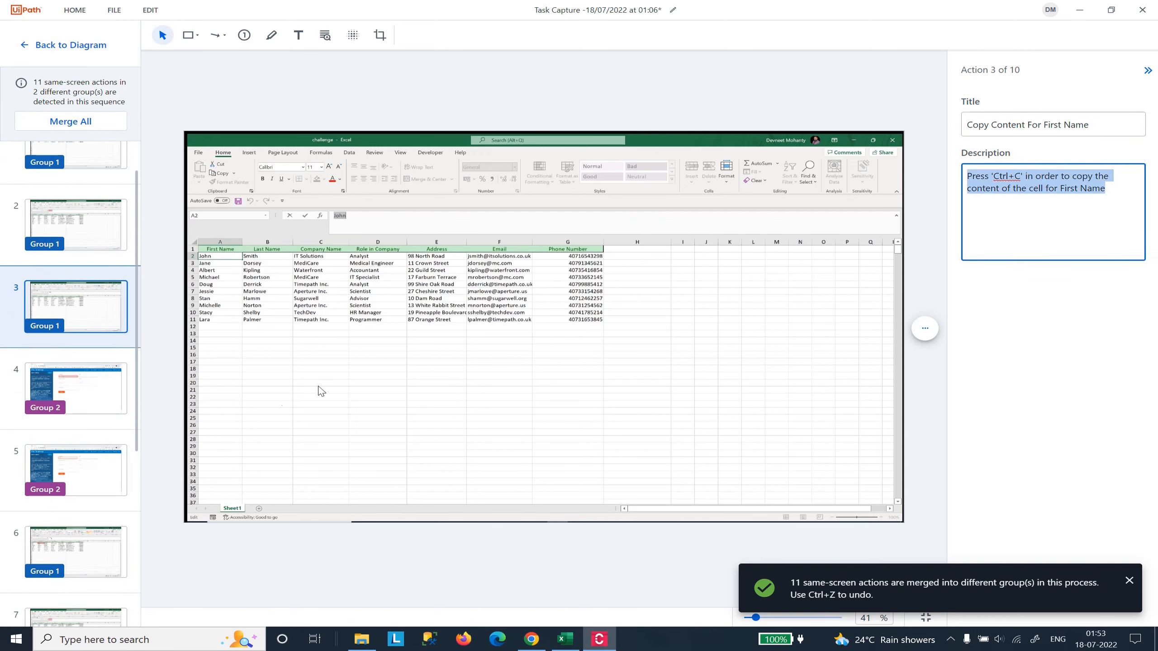
pyautogui.scroll(-6, 99, 420)
pyautogui.click(99, 420)
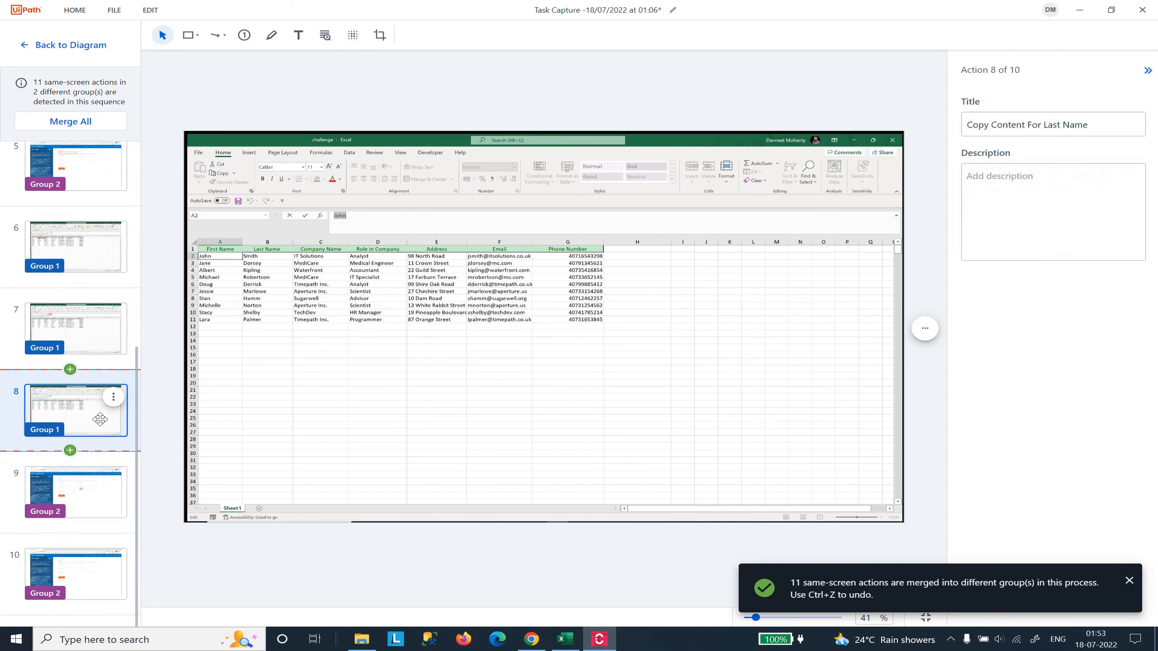
pyautogui.click(1025, 211)
pyautogui.hotkey('ctrl', 'v')
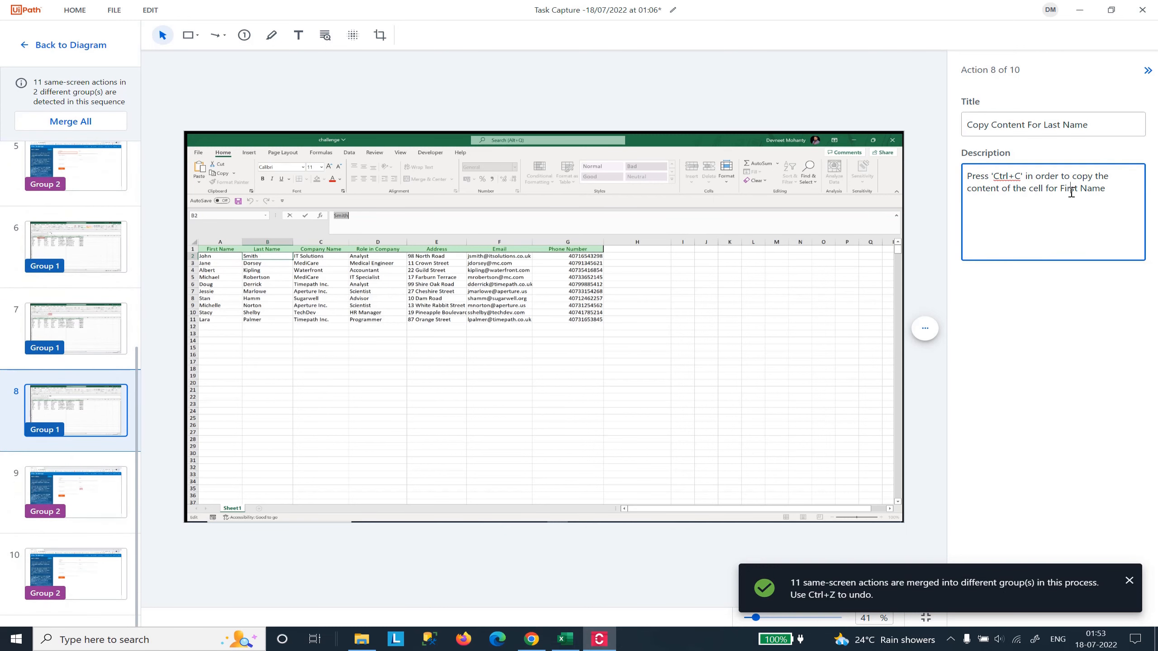
pyautogui.doubleClick(1072, 192)
pyautogui.write('Last')
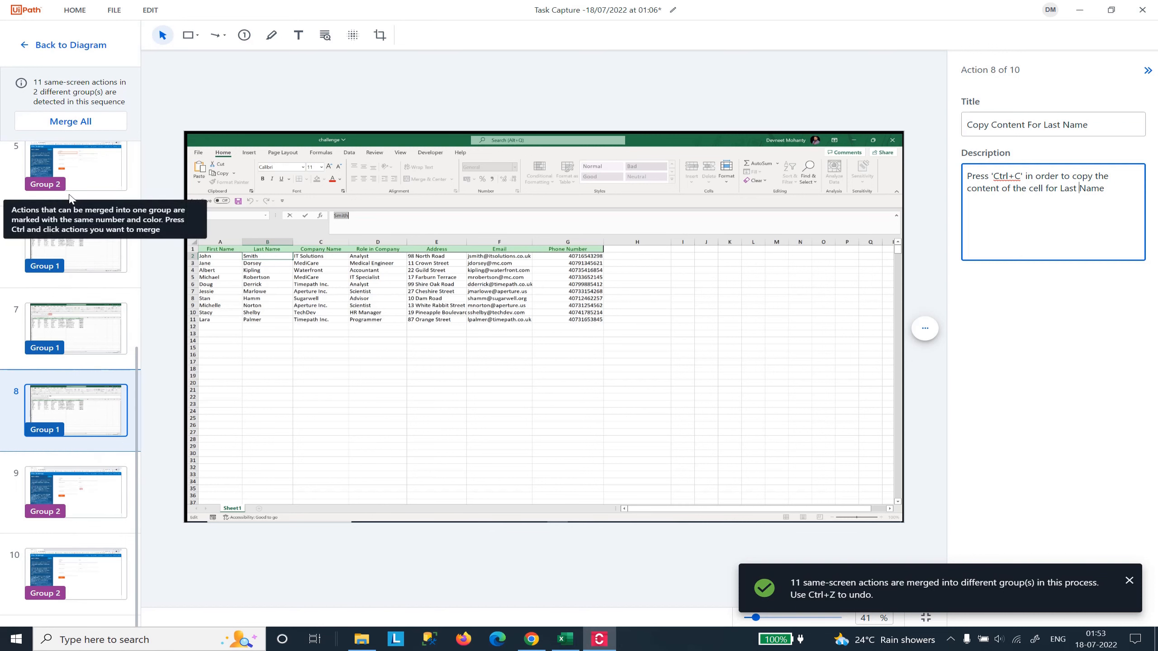
# Copy action 4's title "Click On First Name Field" and open action 9.
pyautogui.scroll(3, 68, 192)
pyautogui.click(77, 174)
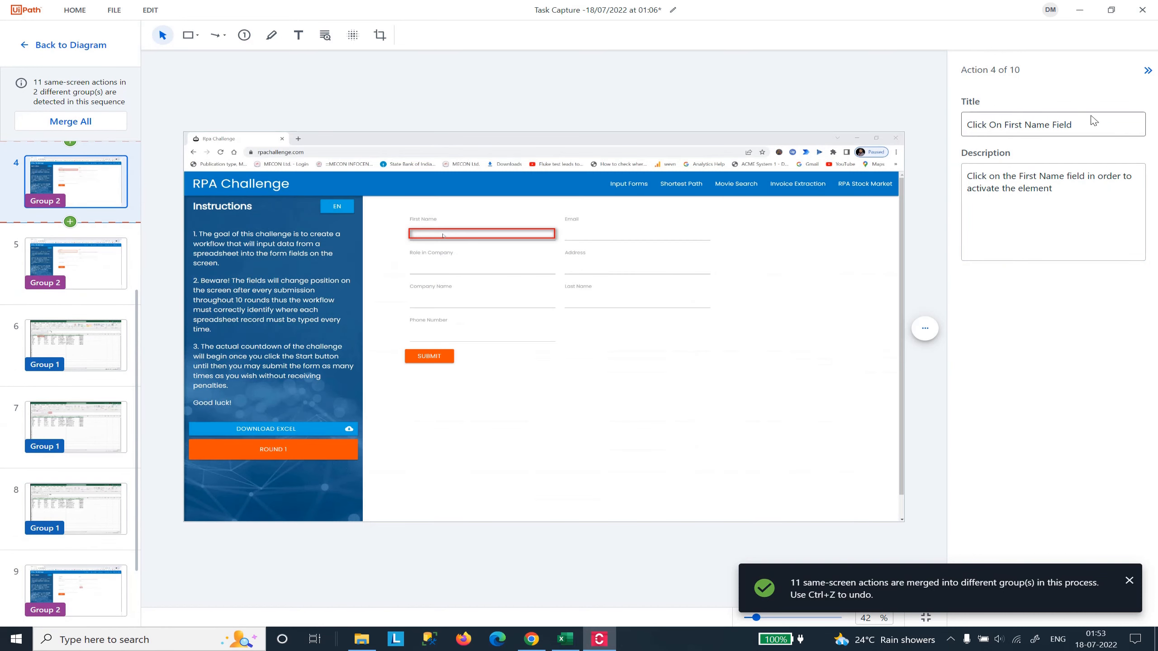
pyautogui.click(1063, 124)
pyautogui.hotkey('ctrl', 'a')
pyautogui.hotkey('ctrl', 'c')
pyautogui.scroll(-3, 13, 440)
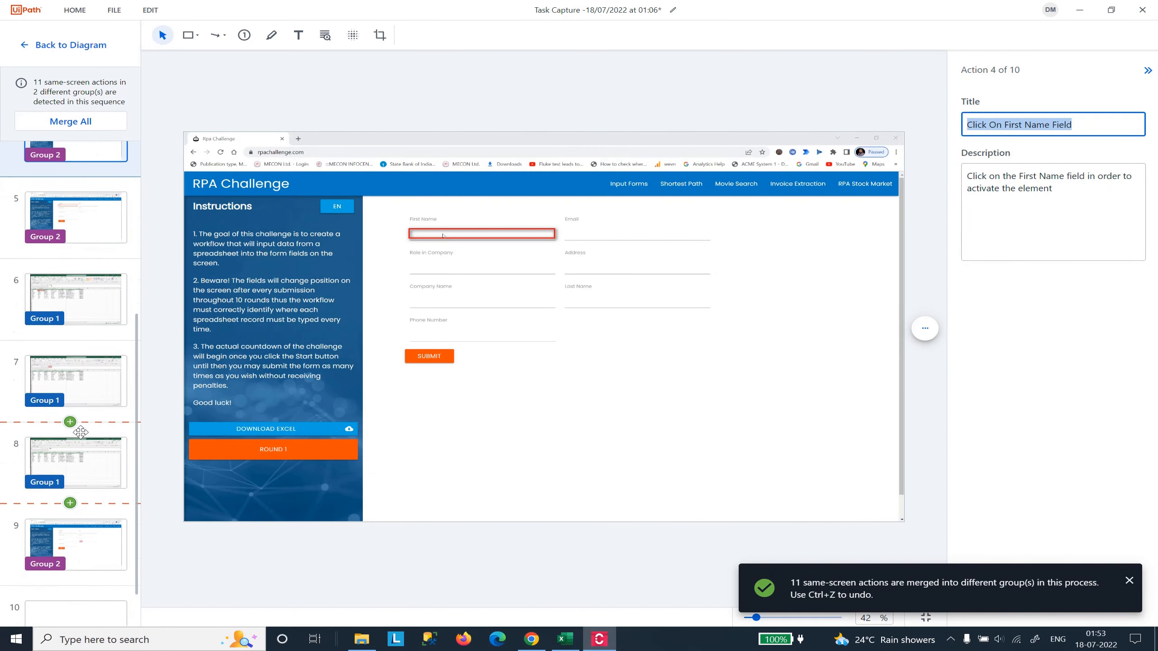
pyautogui.click(75, 491)
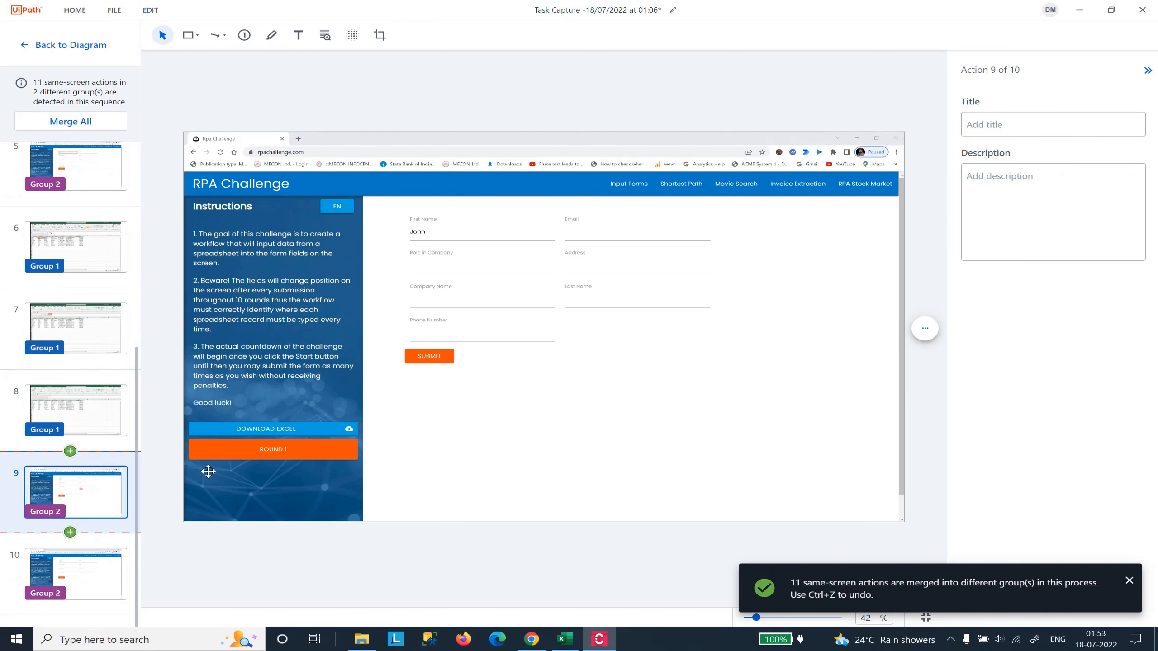
# Fit the rectangle in action 9's image around the whole Last Name input field of the form.
pyautogui.click(585, 305)
pyautogui.click(580, 301)
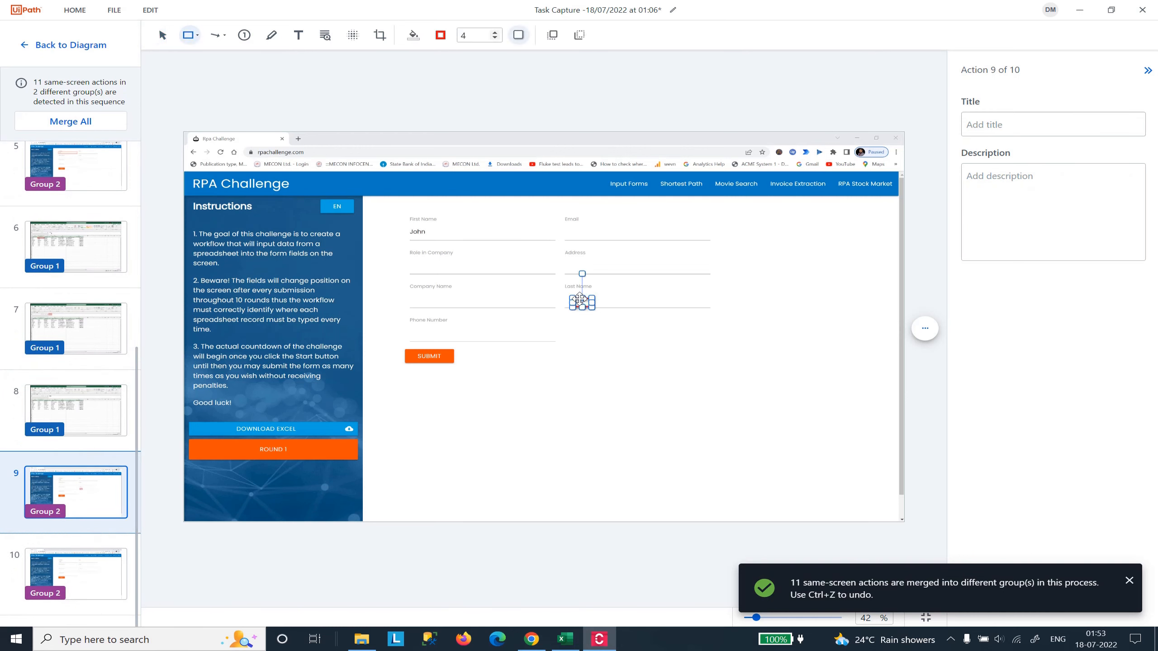
pyautogui.click(592, 296)
pyautogui.click(578, 302)
pyautogui.moveTo(592, 299); pyautogui.dragTo(708, 292)
pyautogui.moveTo(573, 293); pyautogui.dragTo(564, 296)
# Paste the copied title into action 9 and change it to "Click On Last Name Field".
pyautogui.click(1023, 130)
pyautogui.hotkey('ctrl', 'v')
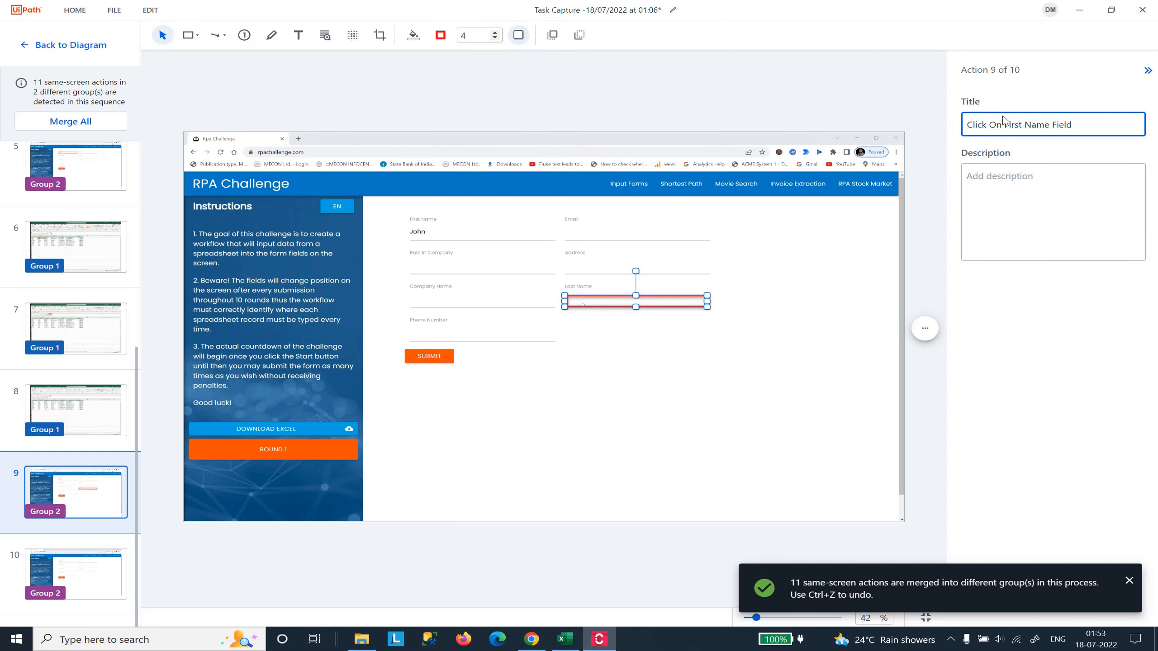
pyautogui.doubleClick(1013, 121)
pyautogui.write('Last')
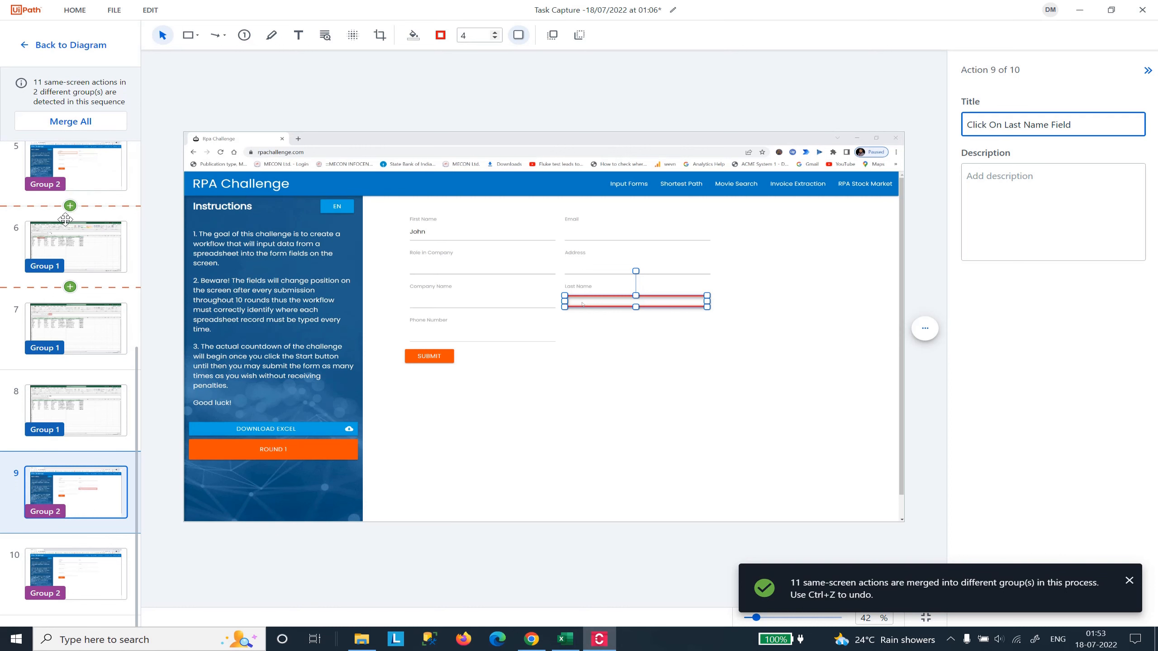
# Reuse action 4's description for action 9, changed to "Click on the Last Name field in order to activate the element".
pyautogui.scroll(3, 73, 273)
pyautogui.click(75, 203)
pyautogui.click(1026, 188)
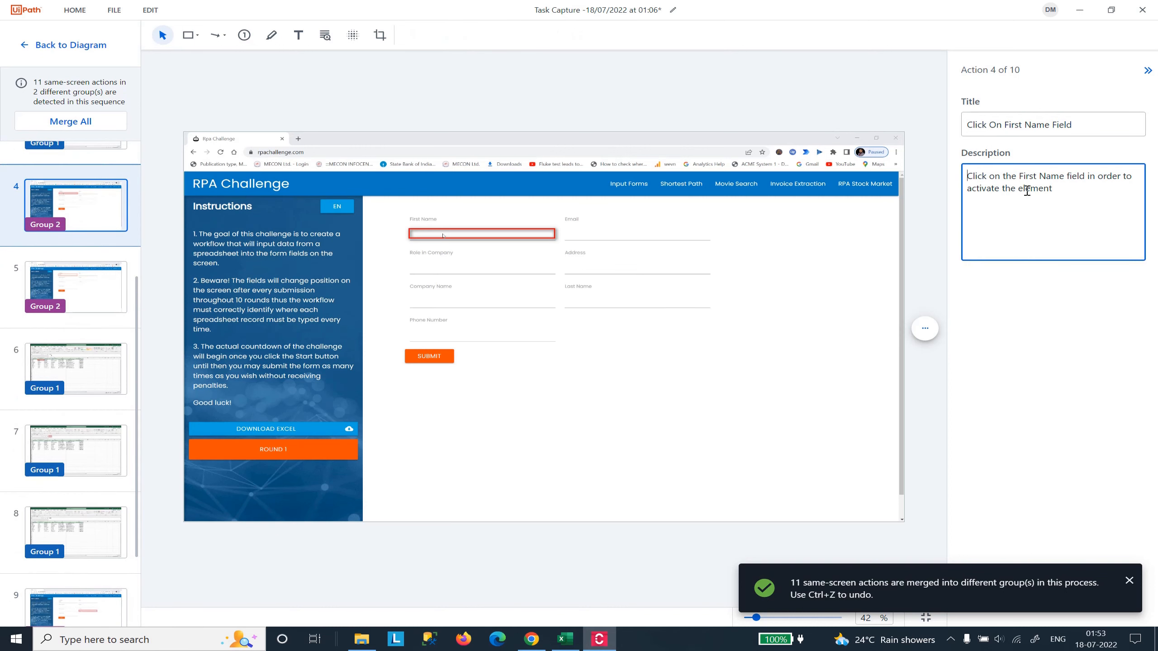
pyautogui.hotkey('ctrl', 'a')
pyautogui.hotkey('ctrl', 'c')
pyautogui.scroll(-2, 67, 522)
pyautogui.click(73, 497)
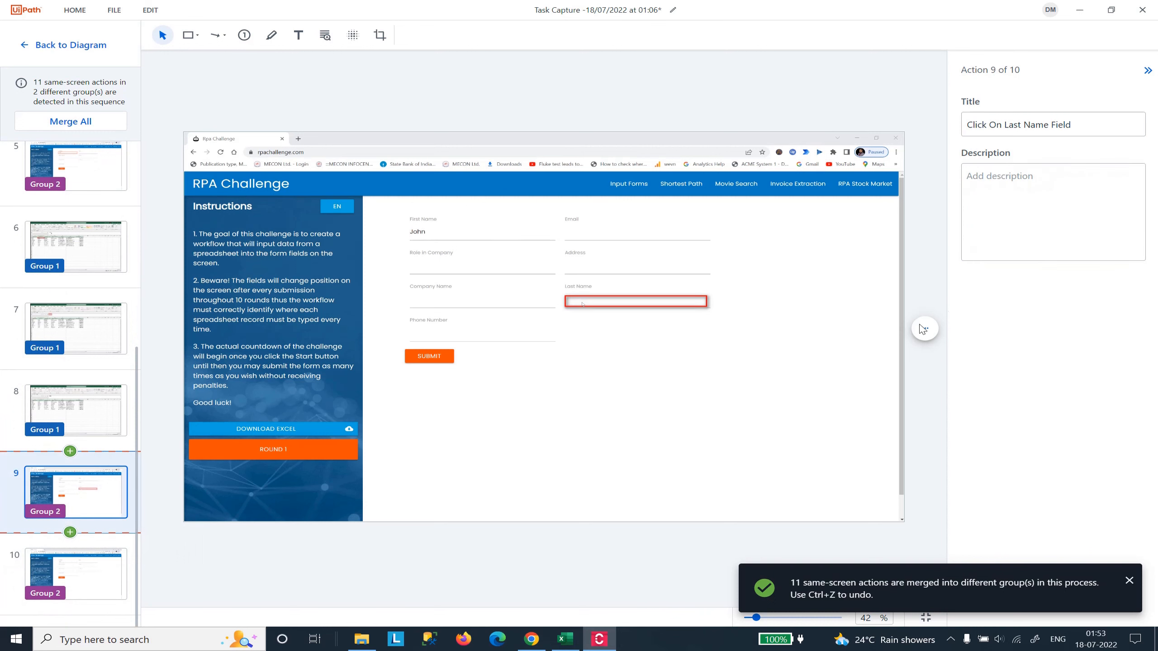
pyautogui.click(1032, 227)
pyautogui.hotkey('ctrl', 'v')
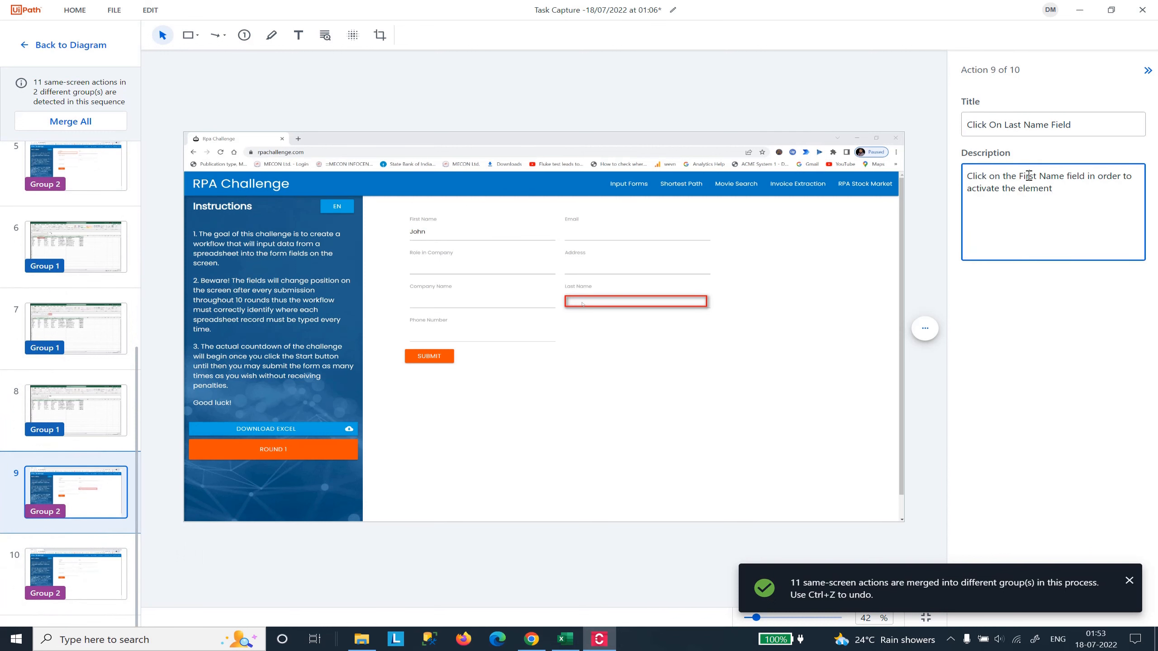
pyautogui.doubleClick(1029, 176)
pyautogui.write('Last')
# Copy action 5's title "Set Value For First Name" and open action 10.
pyautogui.click(109, 560)
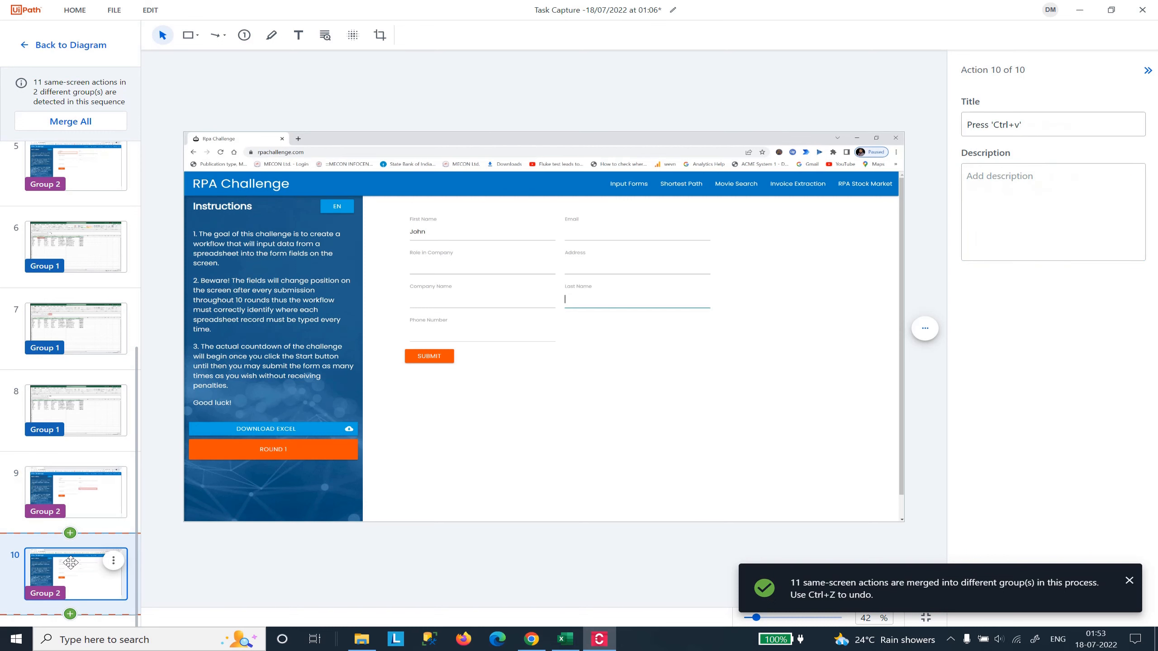
pyautogui.click(89, 500)
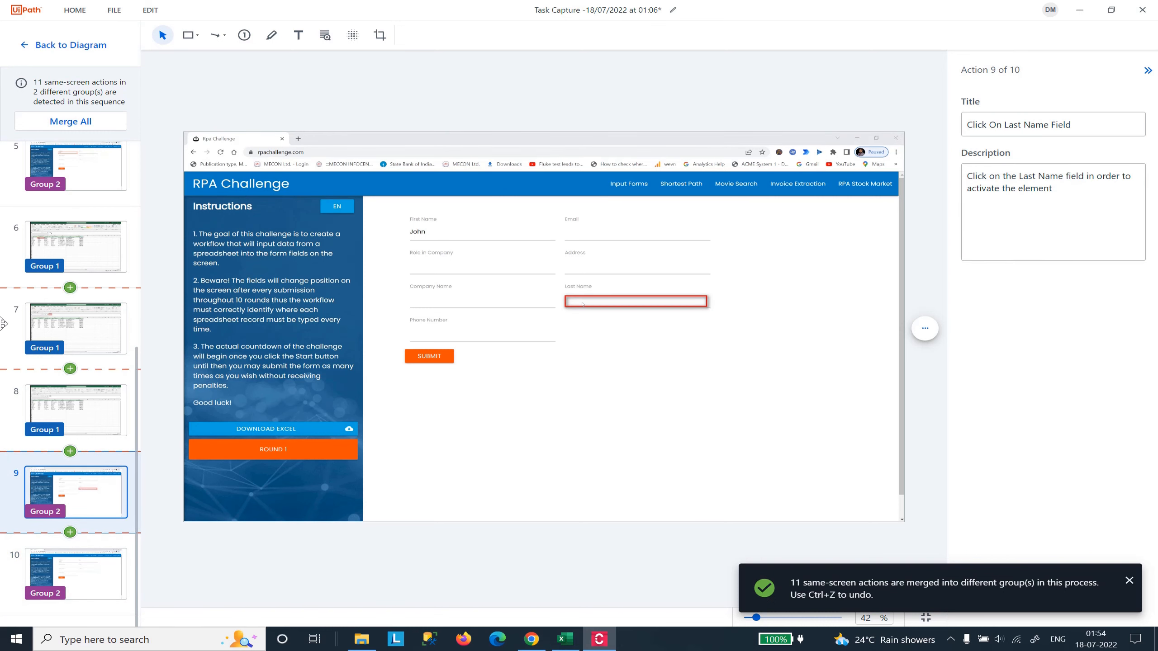
pyautogui.click(75, 166)
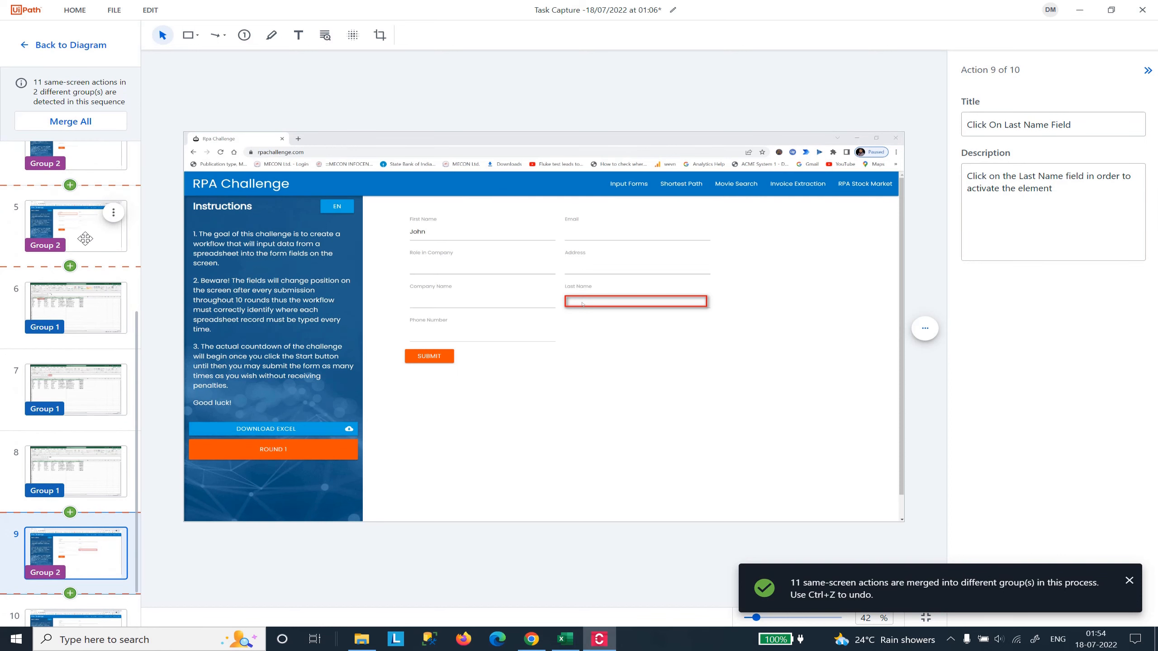
pyautogui.tripleClick(1057, 123)
pyautogui.hotkey('ctrl', 'c')
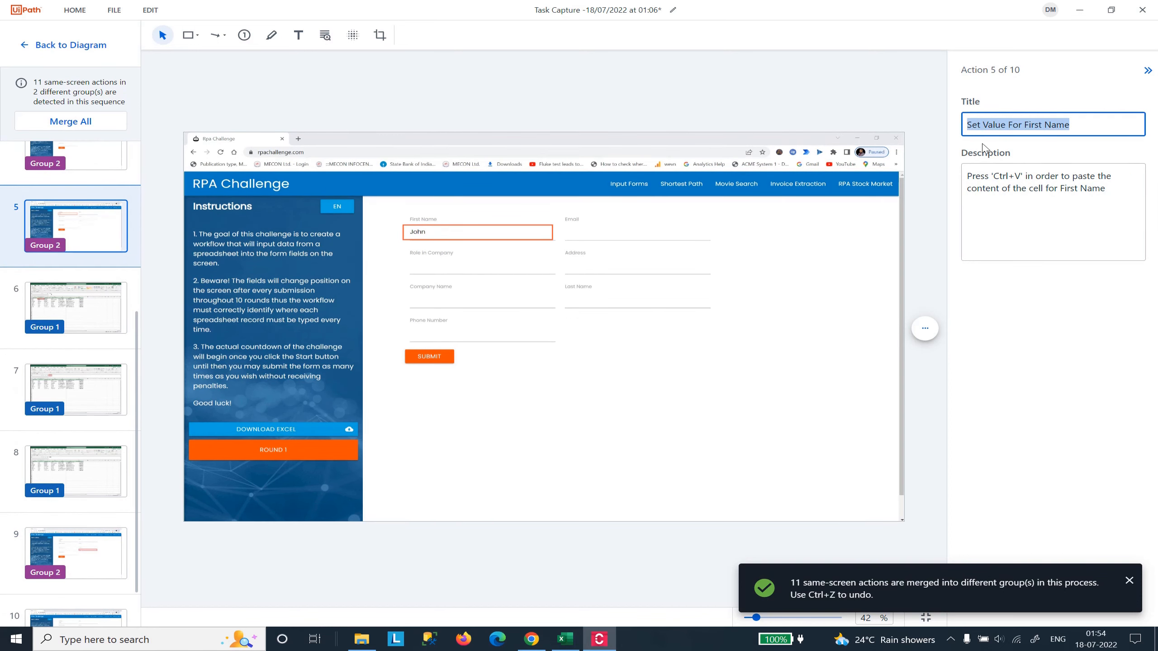
pyautogui.scroll(-3, 75, 502)
pyautogui.click(75, 571)
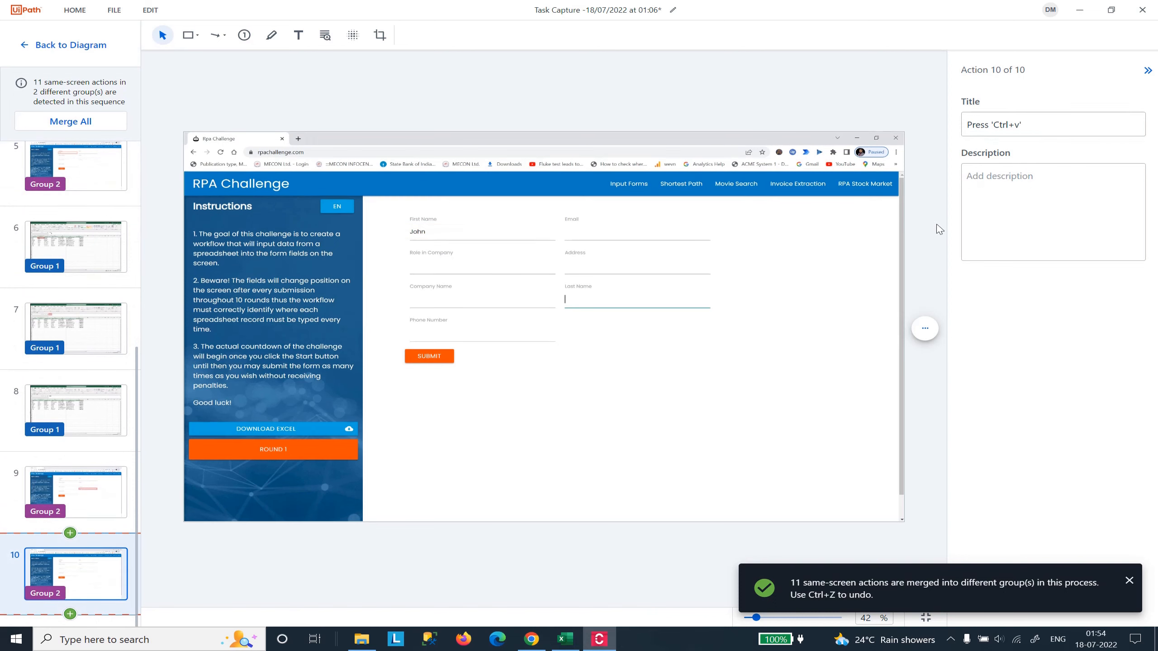
# Replace action 10's title with the copied one, changed to "Set Value For Last Name".
pyautogui.tripleClick(1038, 122)
pyautogui.hotkey('ctrl', 's')
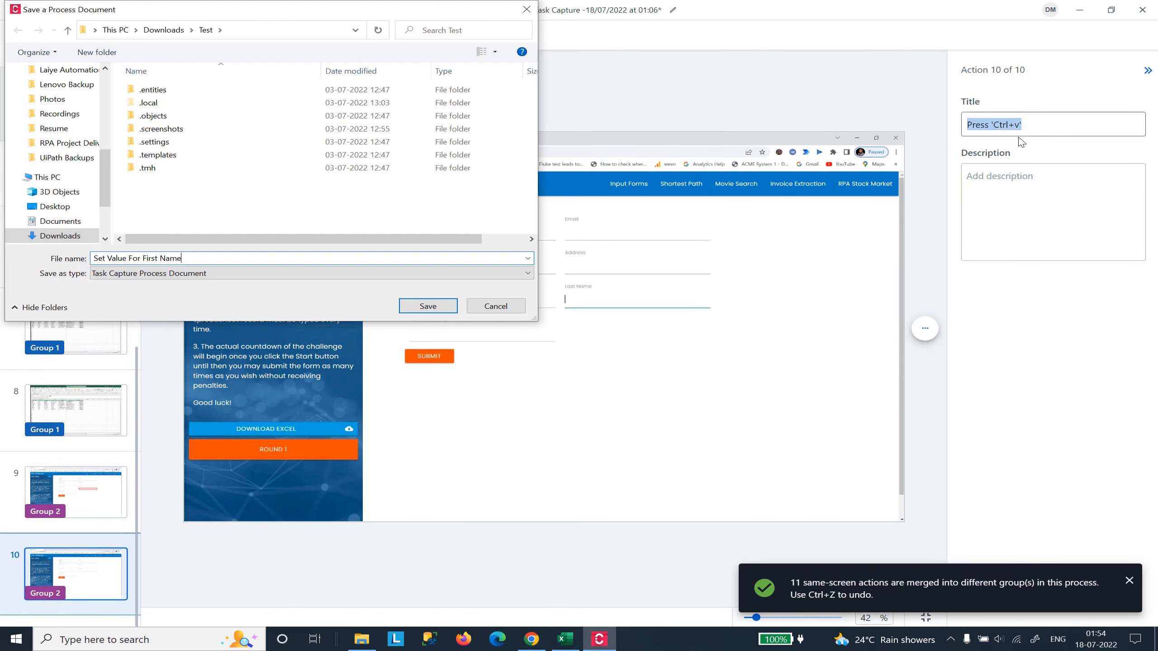
pyautogui.press('Escape')
pyautogui.click(1026, 120)
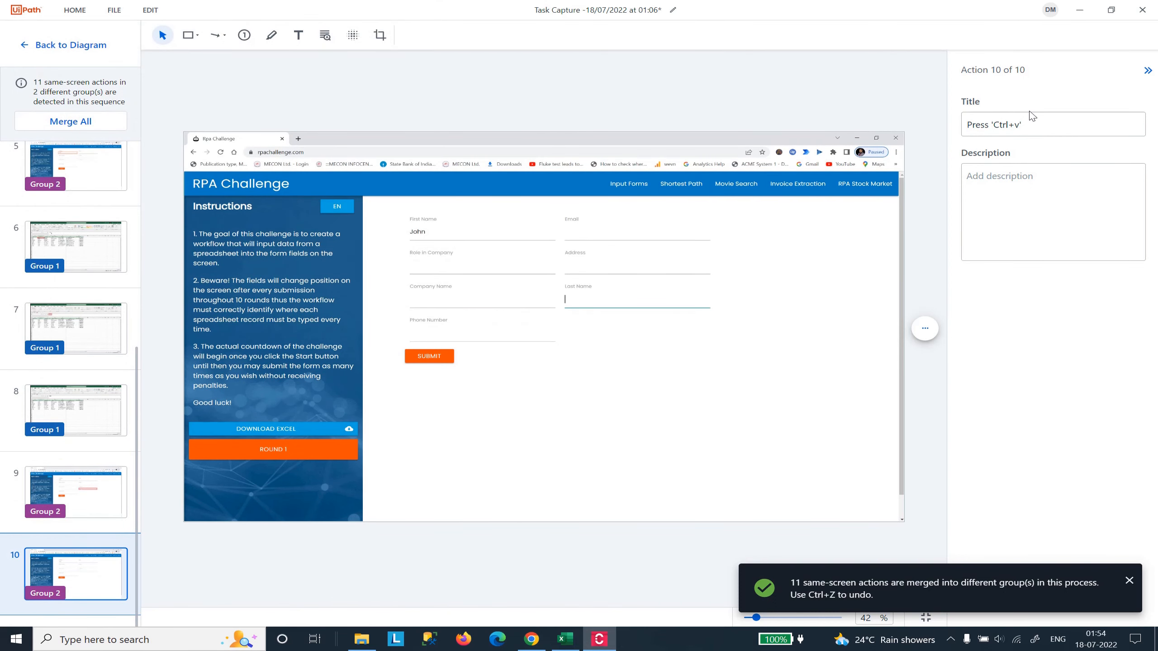
pyautogui.hotkey('ctrl', 'a')
pyautogui.hotkey('ctrl', 'v')
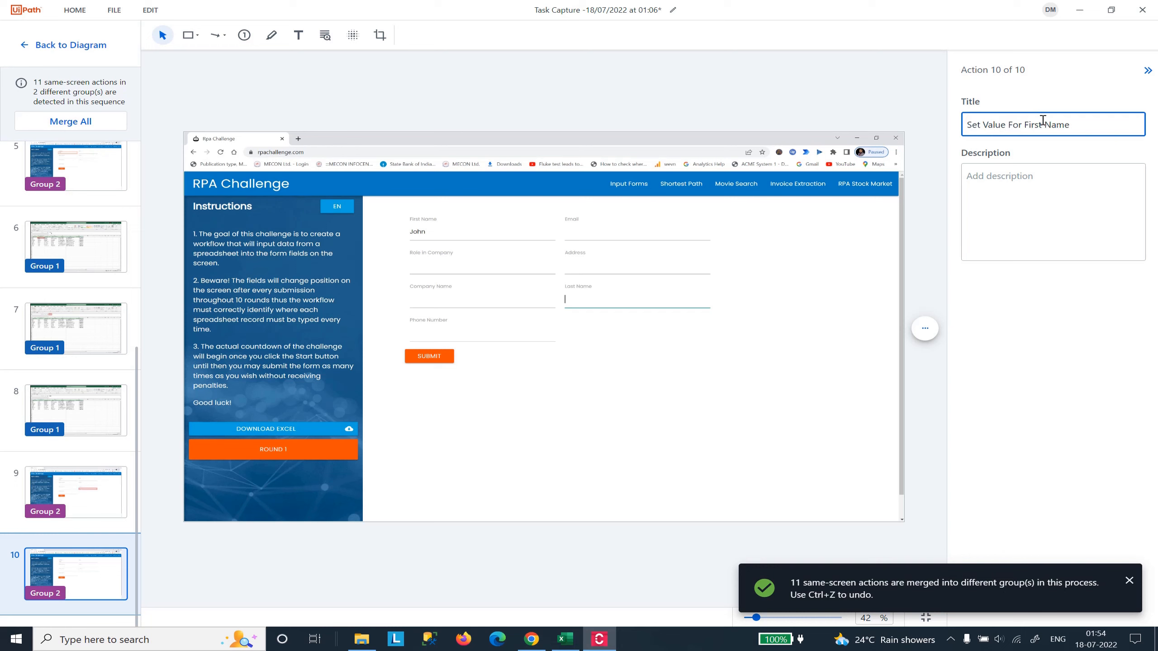
pyautogui.doubleClick(1035, 122)
pyautogui.write('Last')
pyautogui.press('Tab')
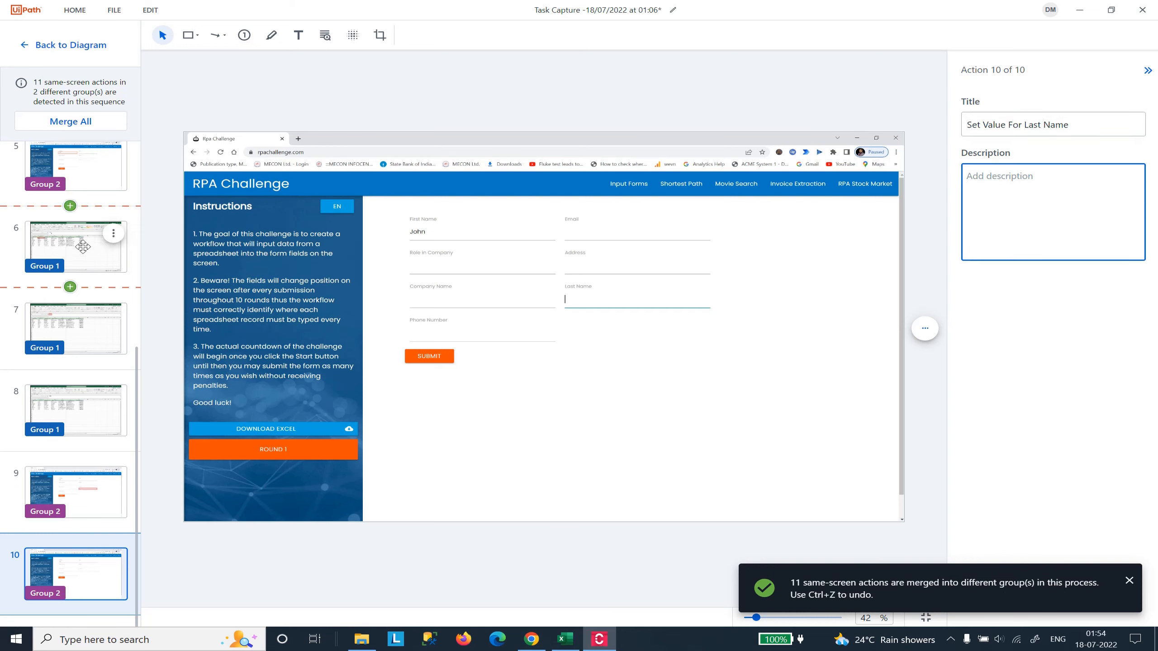
# Reuse action 5's description for action 10, changed to "Press 'Ctrl+V' in order to paste the content of the cell for Last Name".
pyautogui.click(113, 157)
pyautogui.click(1115, 204)
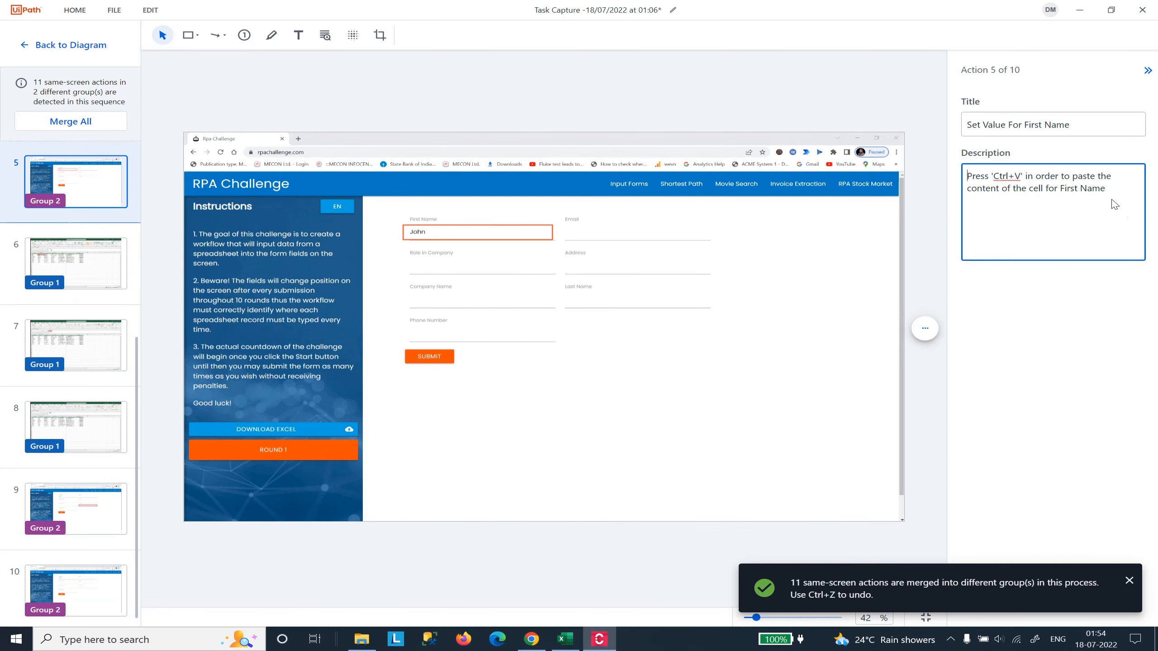
pyautogui.tripleClick(1093, 183)
pyautogui.hotkey('ctrl', 'c')
pyautogui.scroll(-1, 87, 566)
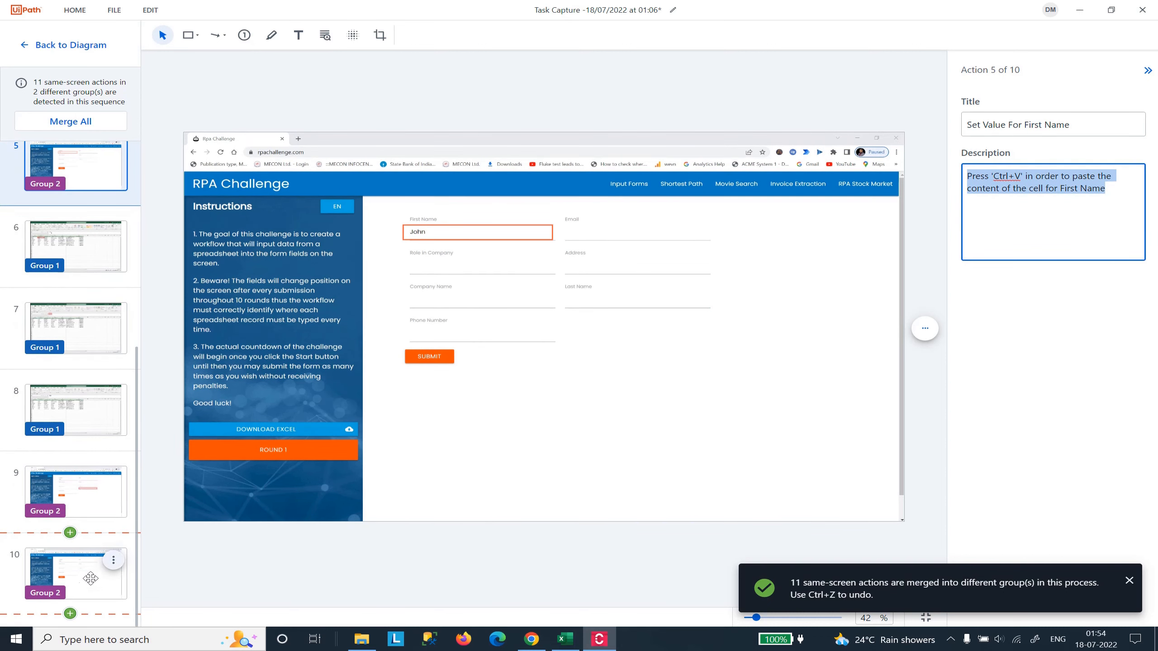
pyautogui.click(84, 591)
pyautogui.click(85, 591)
pyautogui.click(1027, 219)
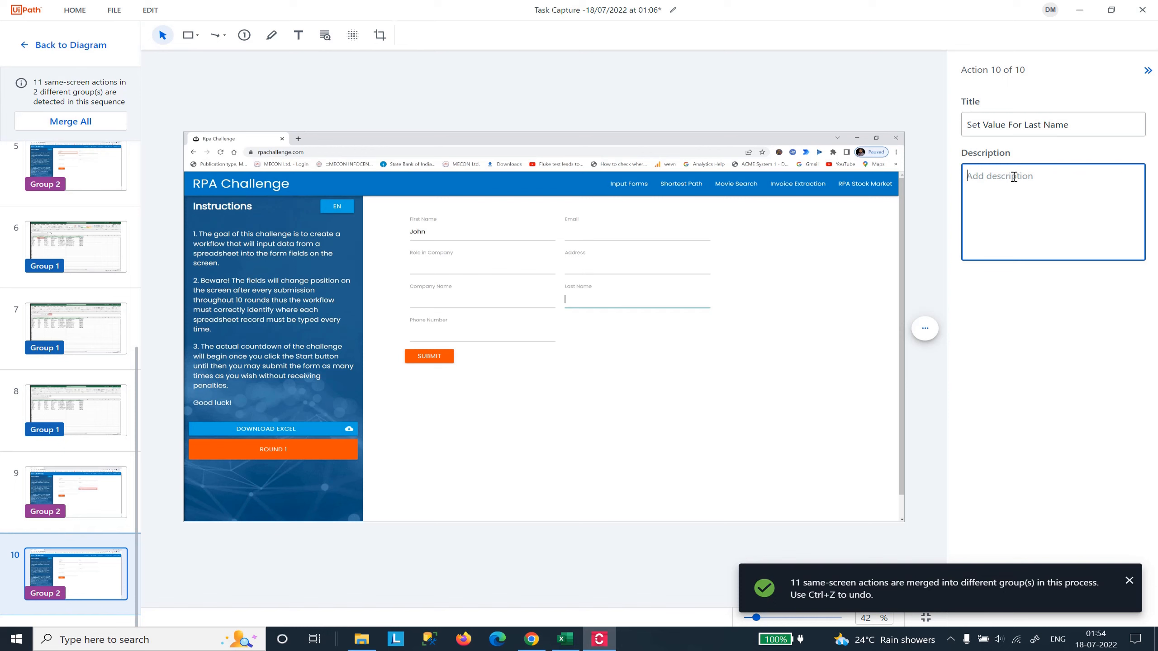
pyautogui.hotkey('ctrl', 'v')
pyautogui.doubleClick(1068, 187)
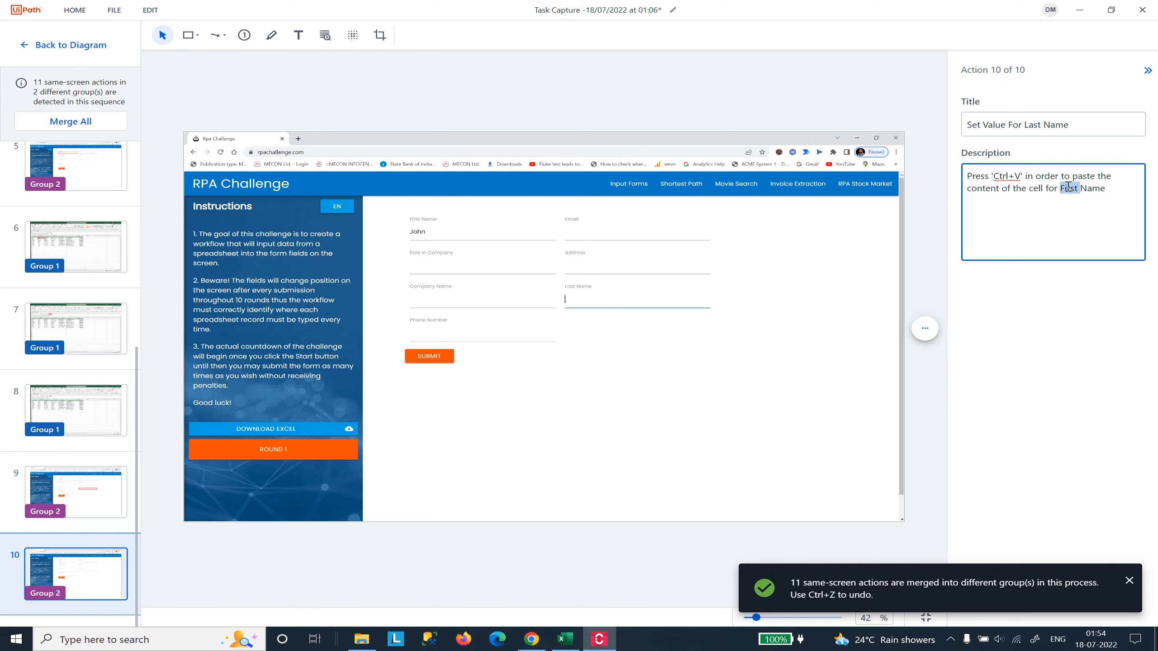
pyautogui.write('Last')
pyautogui.click(734, 282)
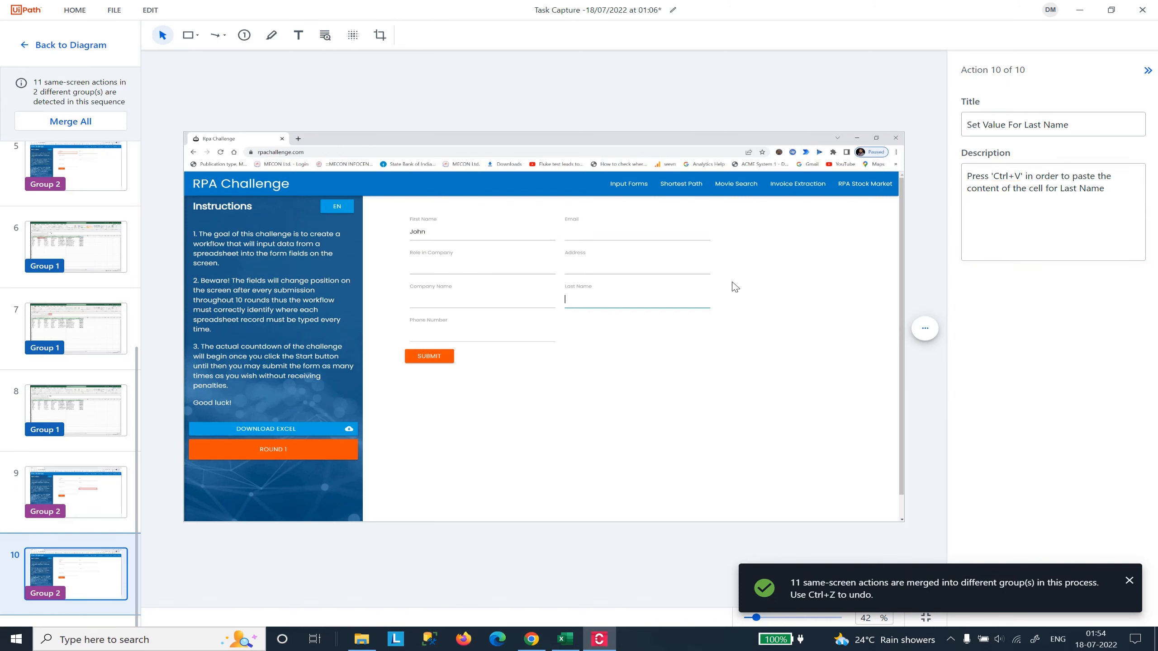
# Start a new capture after action 10 and record submitting the RPA Challenge form.
pyautogui.click(108, 511)
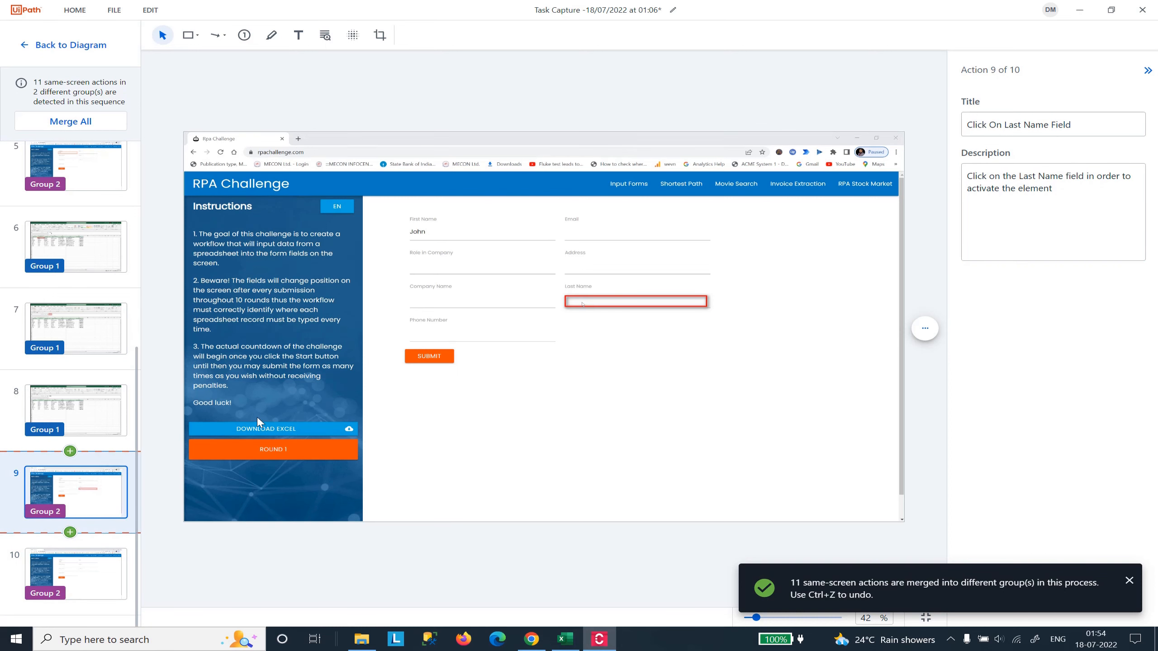
pyautogui.click(94, 584)
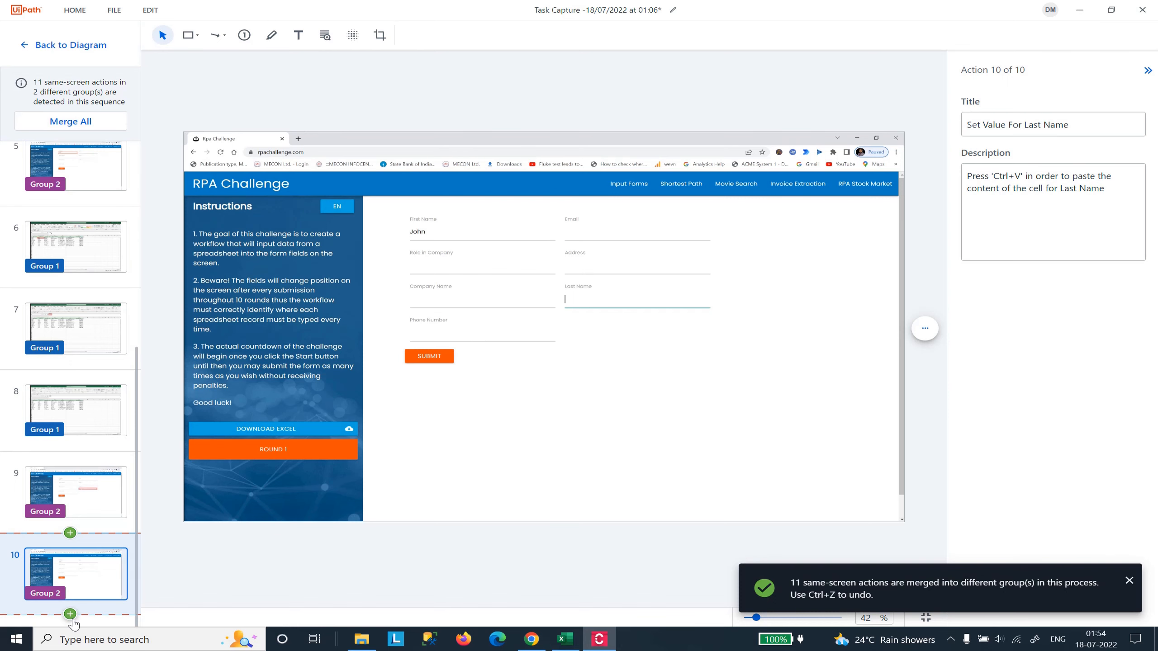
pyautogui.moveTo(72, 620)
pyautogui.click(60, 597)
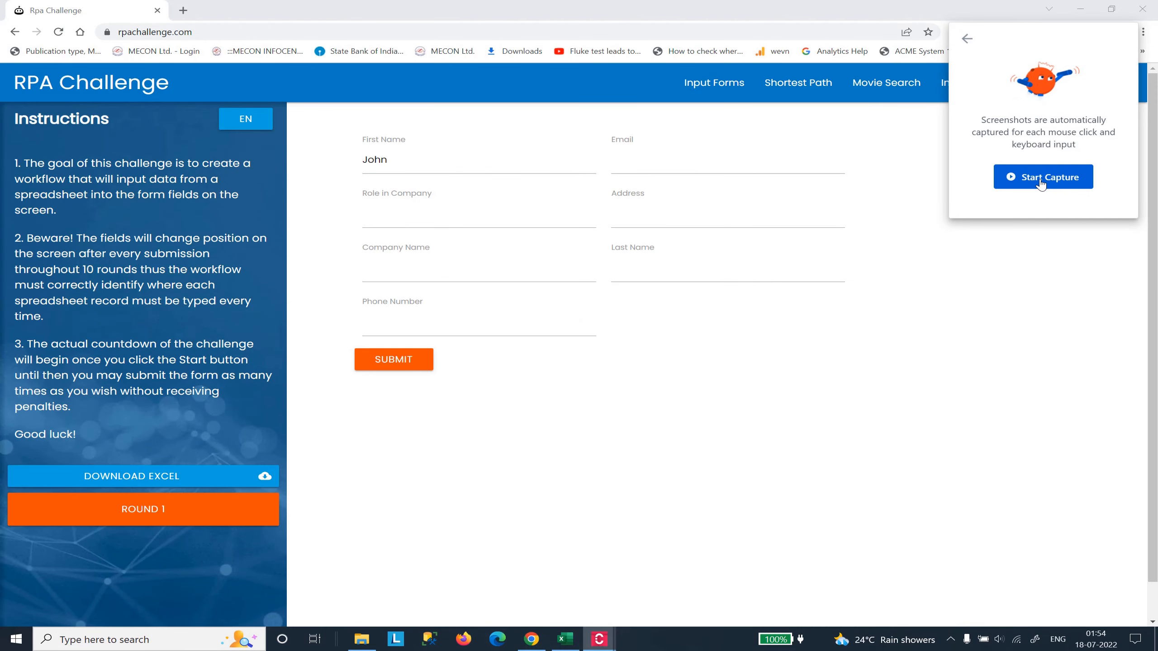
pyautogui.click(1029, 185)
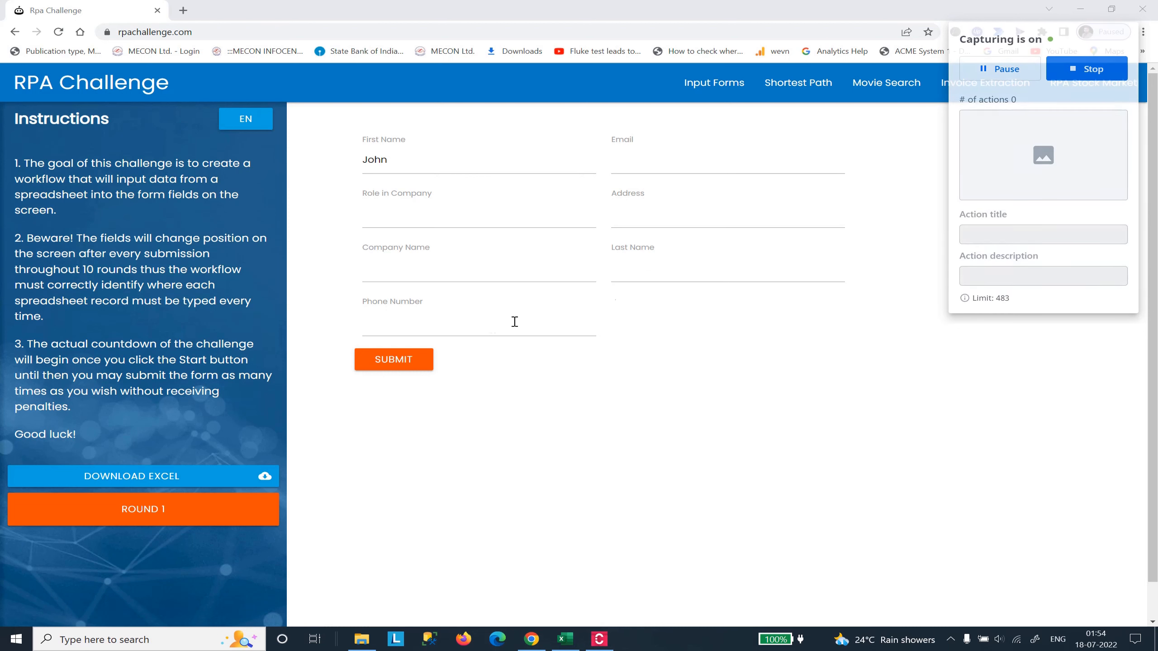
pyautogui.click(379, 368)
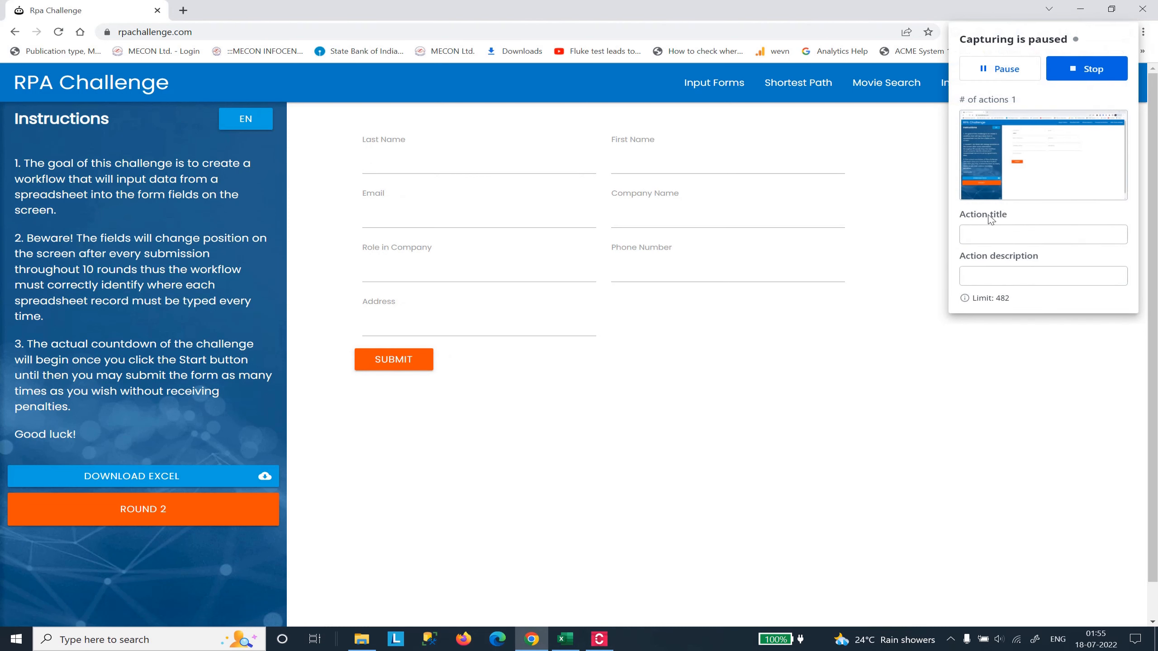
# Title the captured action "Submit the form", describe it as "Click on the 'Submit' button" and end the capture.
pyautogui.click(994, 235)
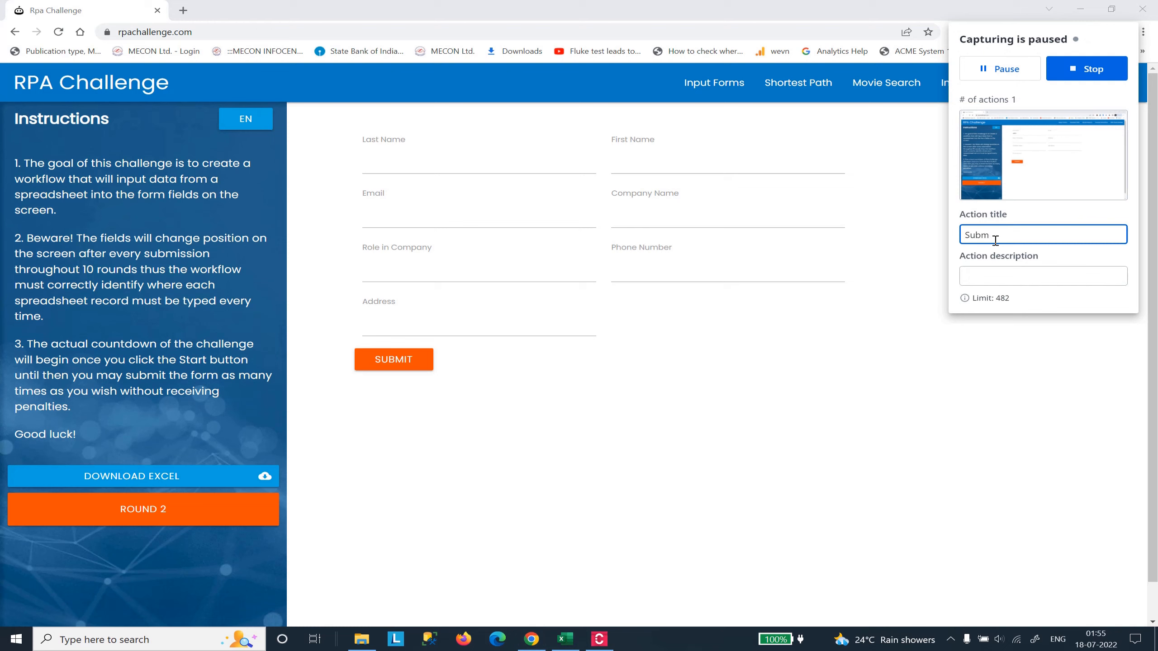
pyautogui.write('it the form')
pyautogui.click(1044, 276)
pyautogui.write("Click on the 'Submit' buttonSubm")
pyautogui.click(1087, 69)
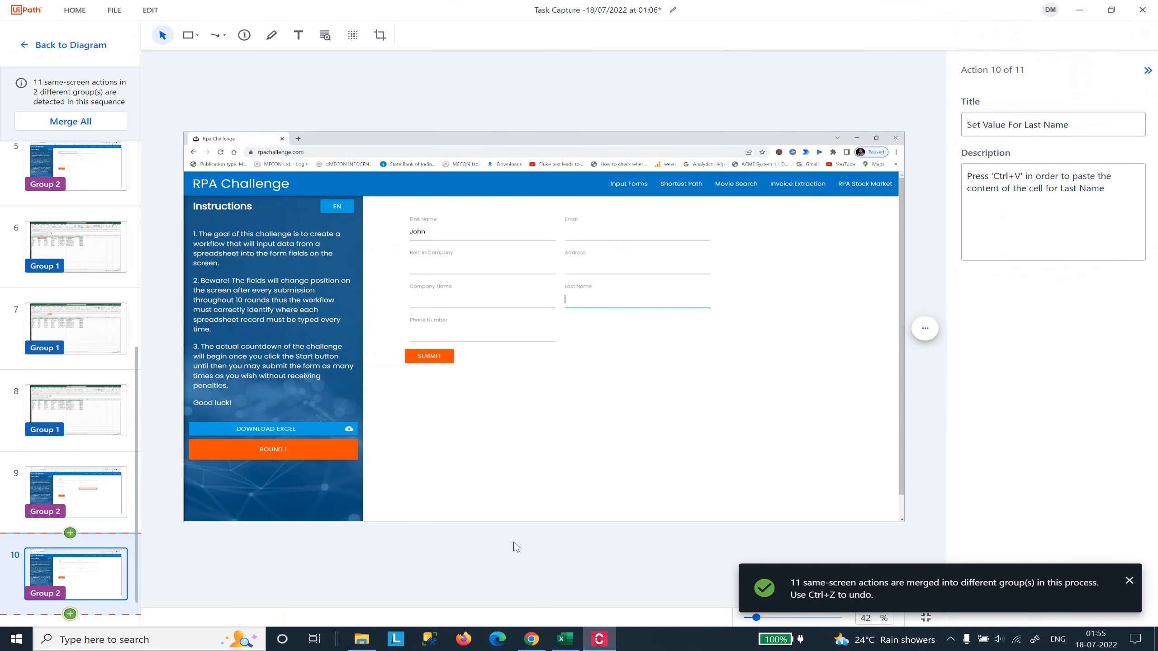
# Fit the rectangle in action 11's image around the whole Submit button of the form.
pyautogui.click(414, 364)
pyautogui.moveTo(407, 353); pyautogui.dragTo(388, 343)
pyautogui.scroll(3, 420, 361)
pyautogui.moveTo(216, 343); pyautogui.dragTo(293, 371)
pyautogui.click(333, 361)
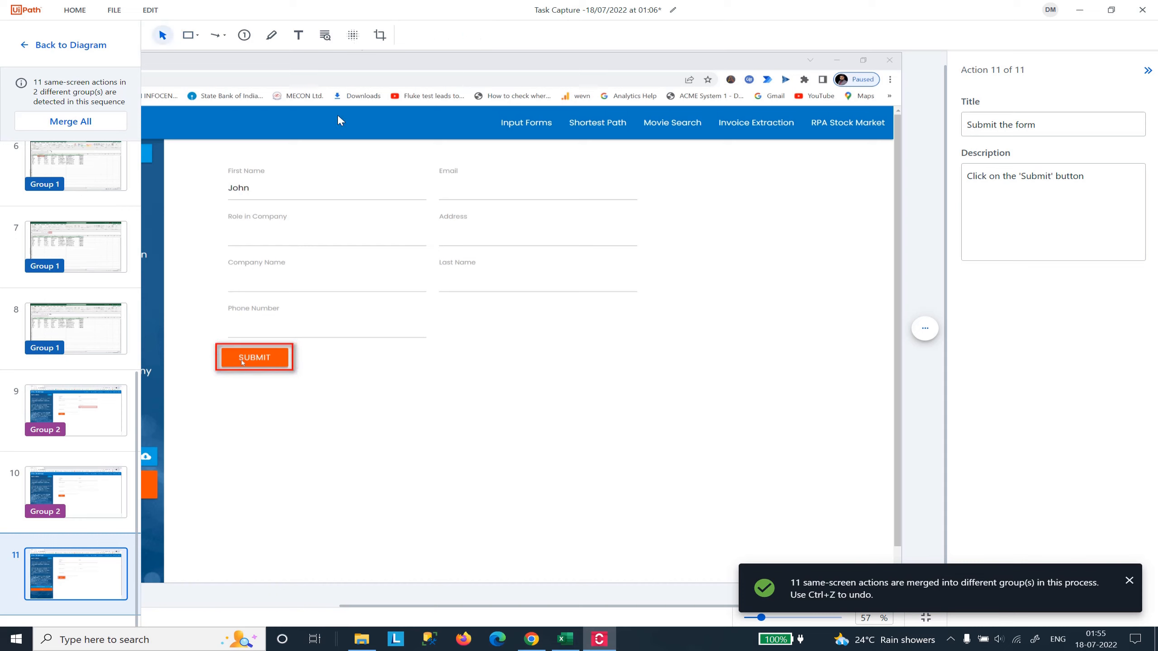
# Add a highlighter mark over the Submit button in action 11's image, fitted inside the red rectangle.
pyautogui.click(274, 39)
pyautogui.moveTo(301, 371); pyautogui.dragTo(220, 358)
pyautogui.moveTo(301, 357); pyautogui.dragTo(292, 357)
pyautogui.moveTo(255, 342); pyautogui.dragTo(258, 368)
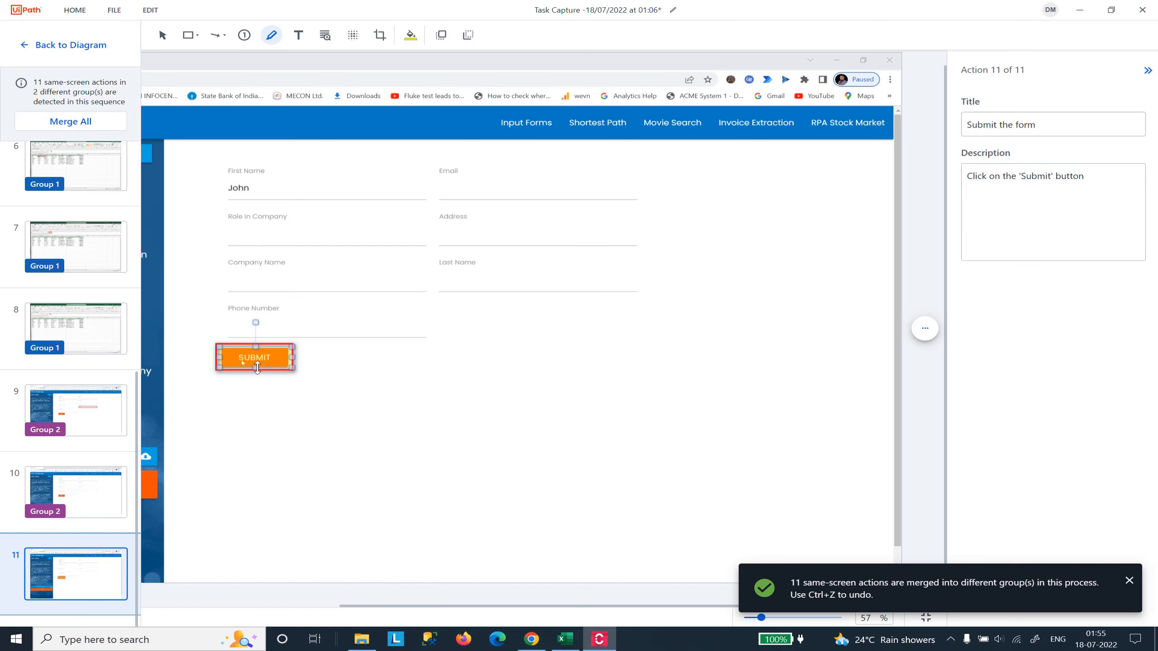
pyautogui.click(465, 414)
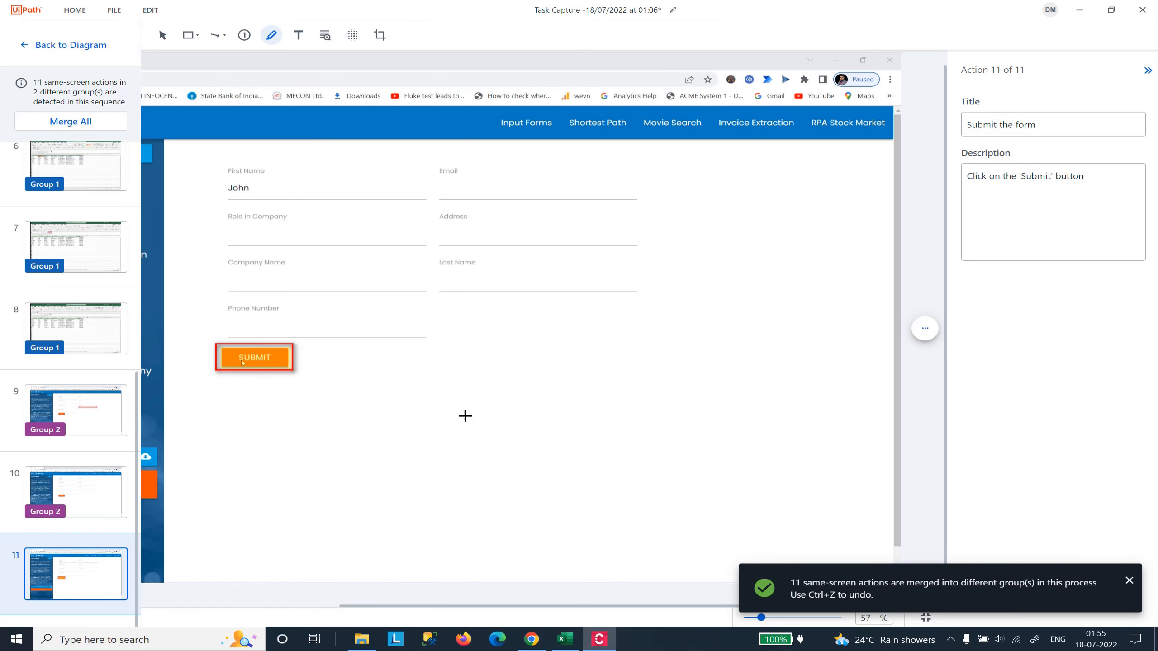
pyautogui.scroll(1, 460, 416)
pyautogui.moveTo(46, 545)
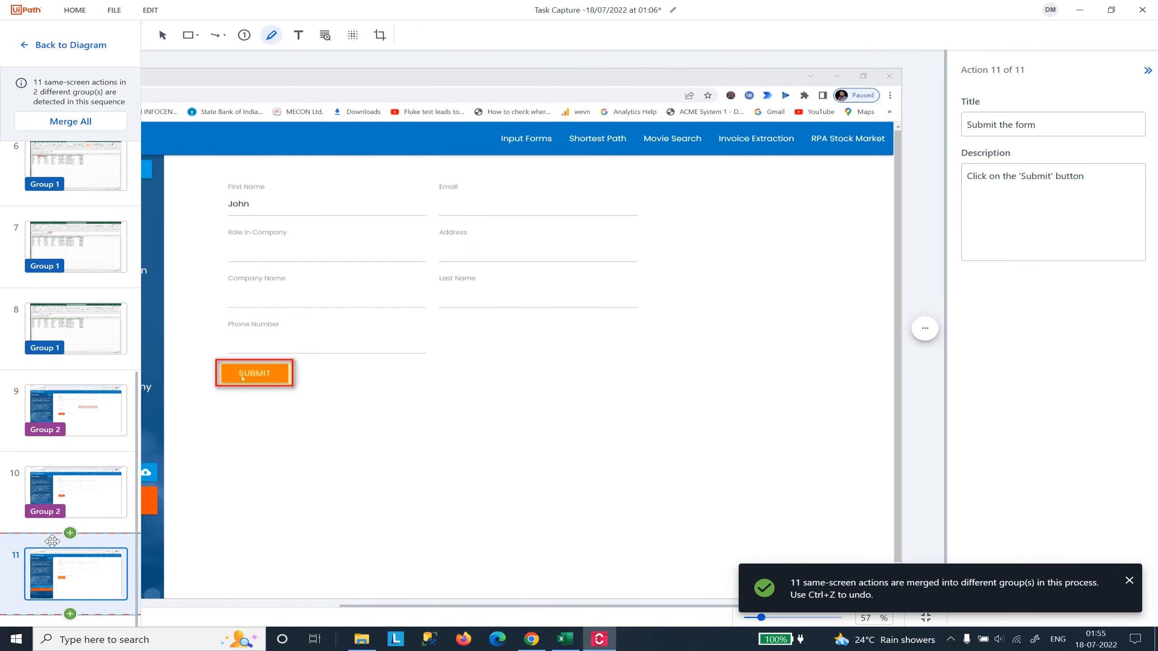
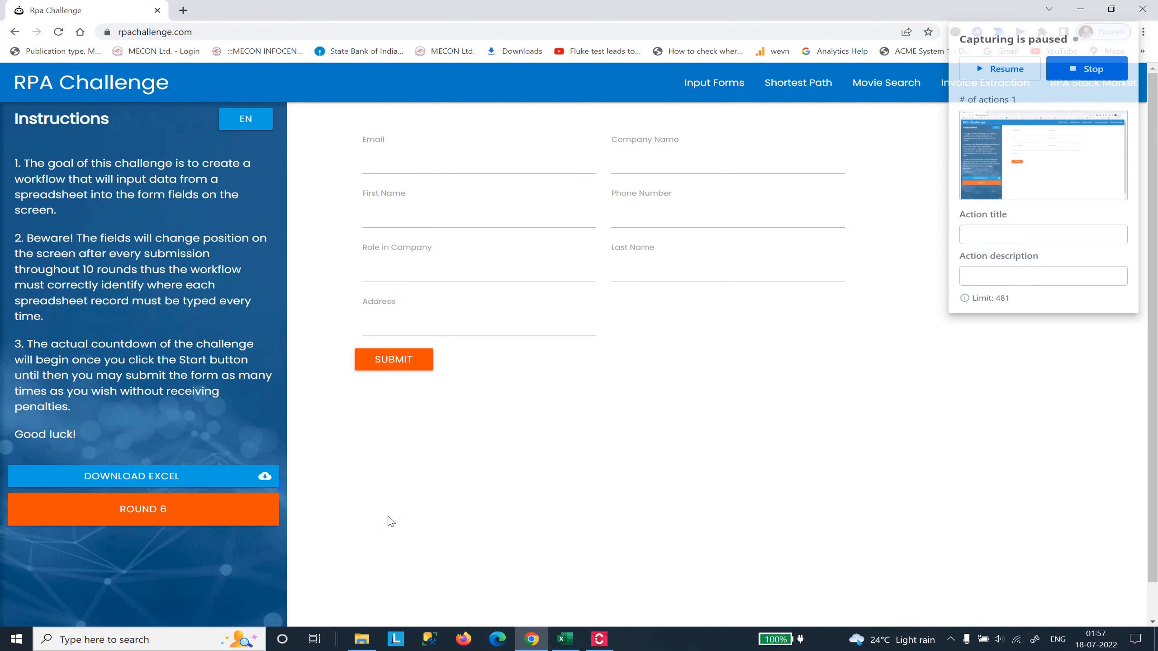
# With capturing paused, submit the empty form repeatedly until all rounds of the RPA Challenge are completed.
pyautogui.click(405, 369)
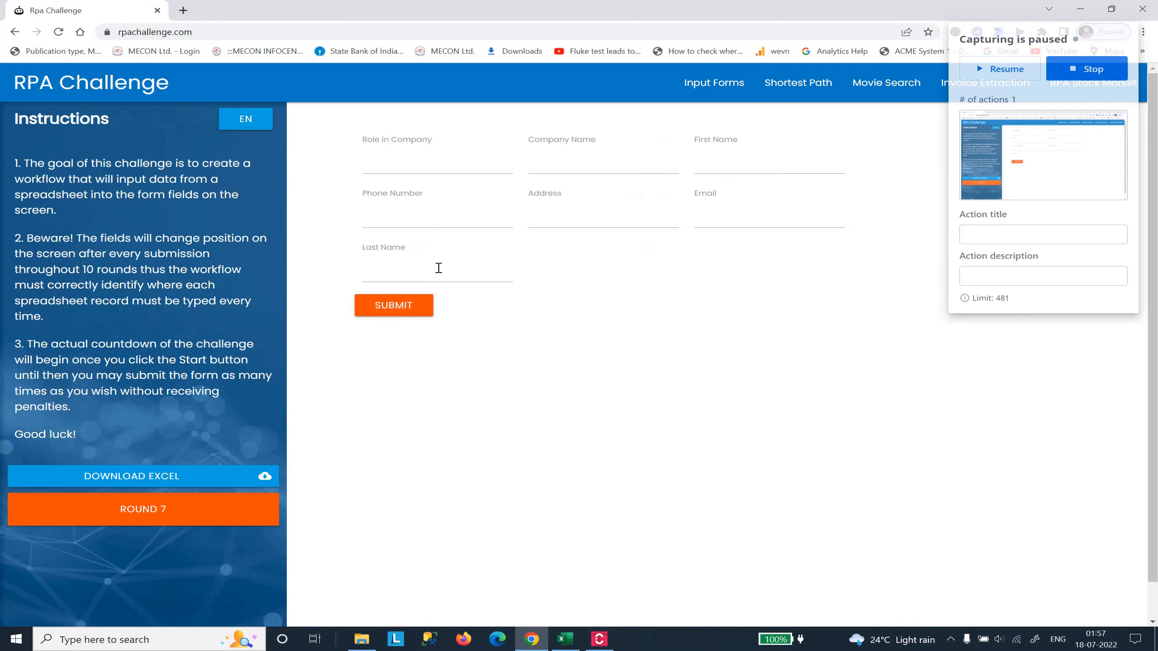
pyautogui.click(389, 305)
pyautogui.click(398, 521)
pyautogui.click(393, 523)
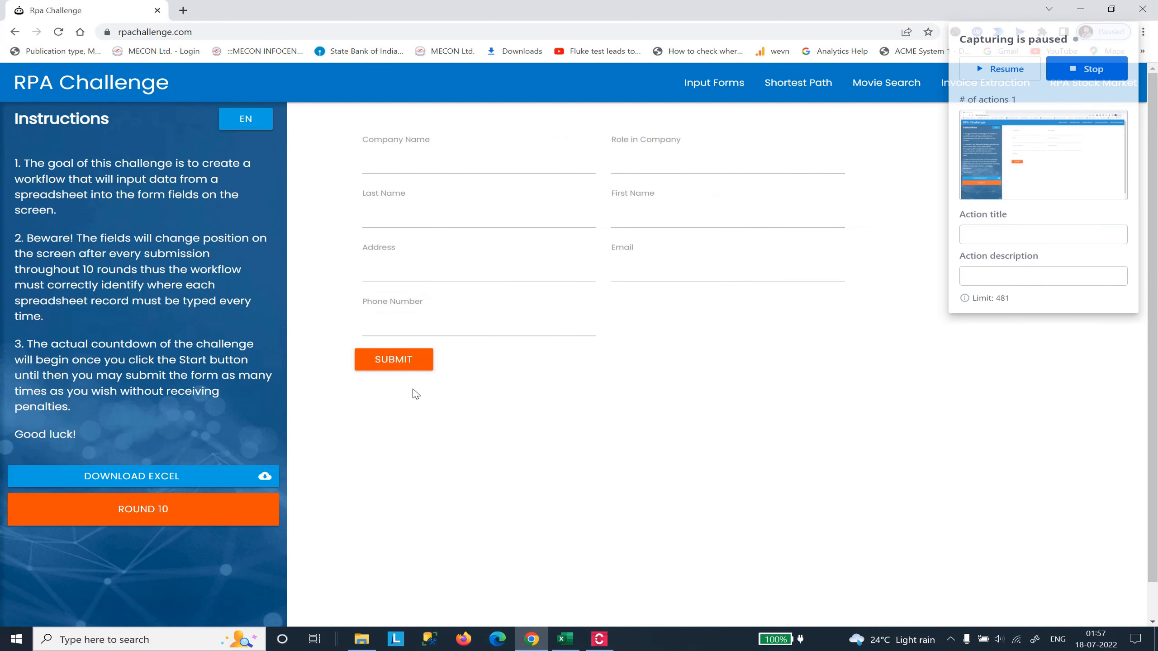
pyautogui.click(407, 366)
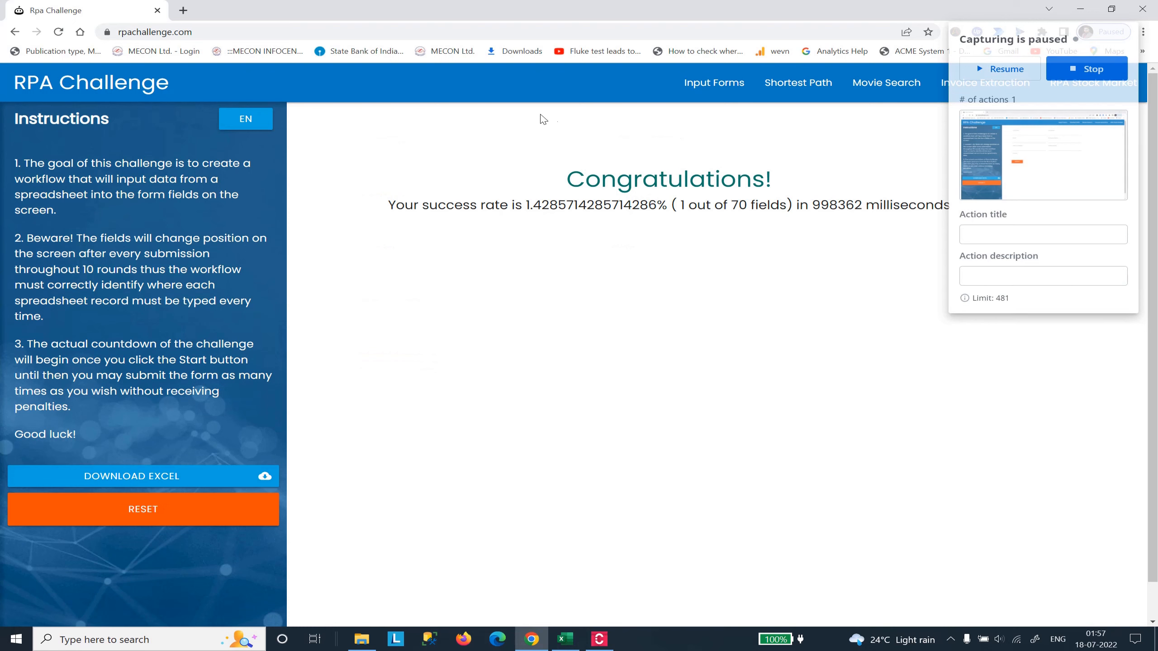
# Resume capturing and snip nearly the whole screen showing the challenge's result page.
pyautogui.click(1009, 77)
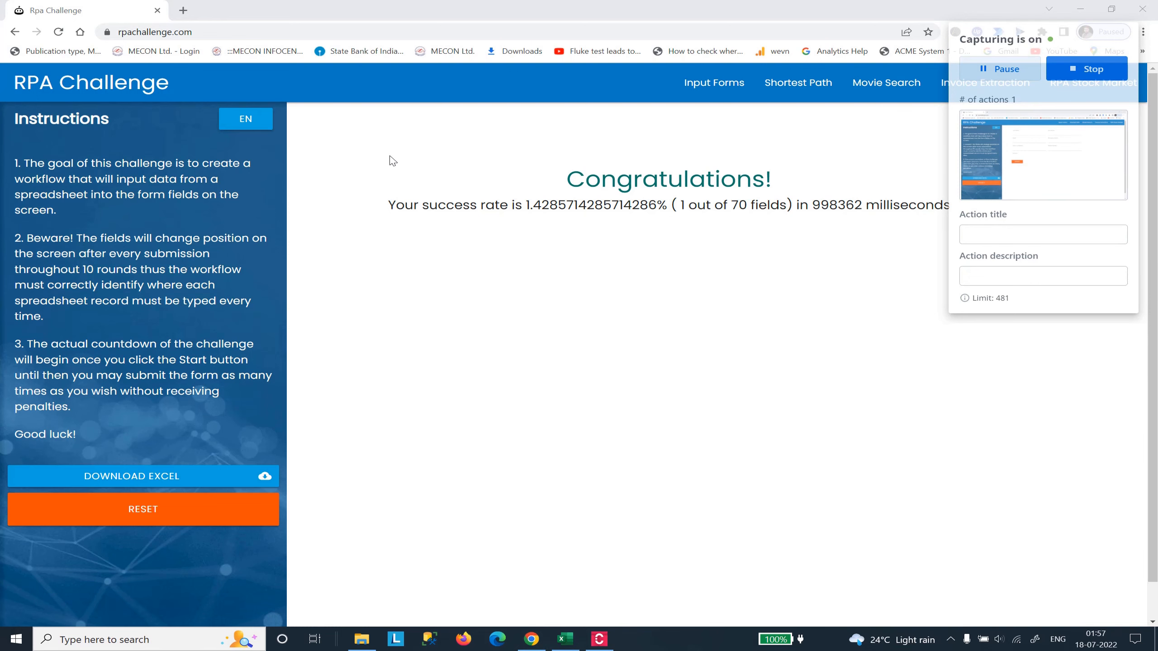
pyautogui.press('super+shift+s')
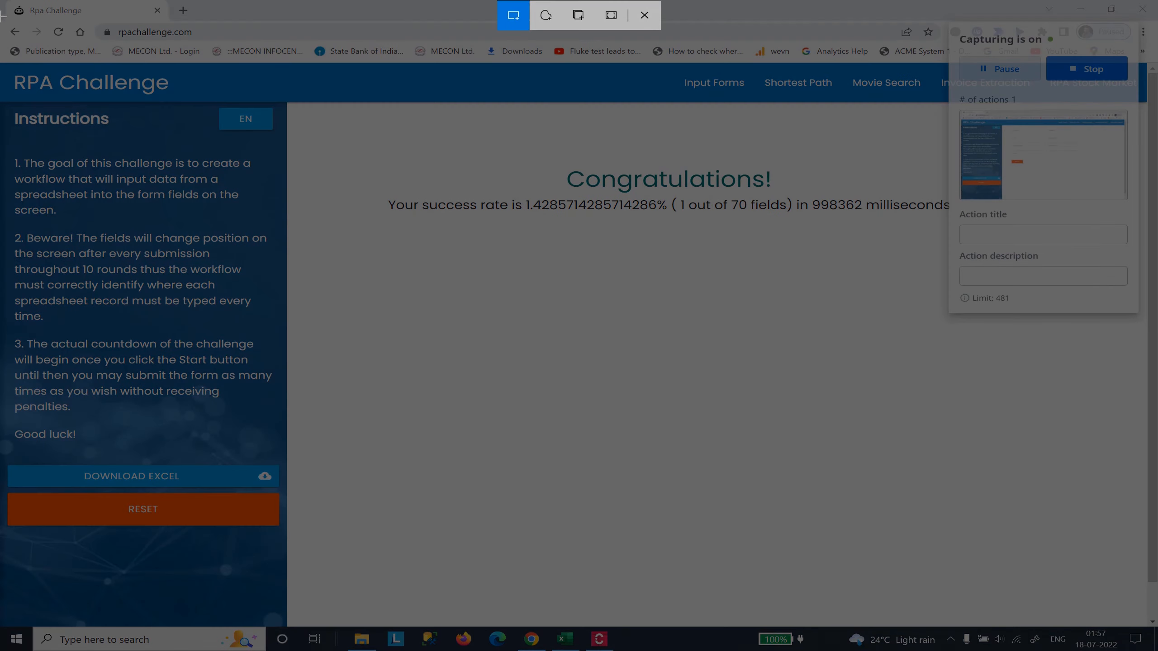
pyautogui.moveTo(5, 4); pyautogui.dragTo(1144, 607)
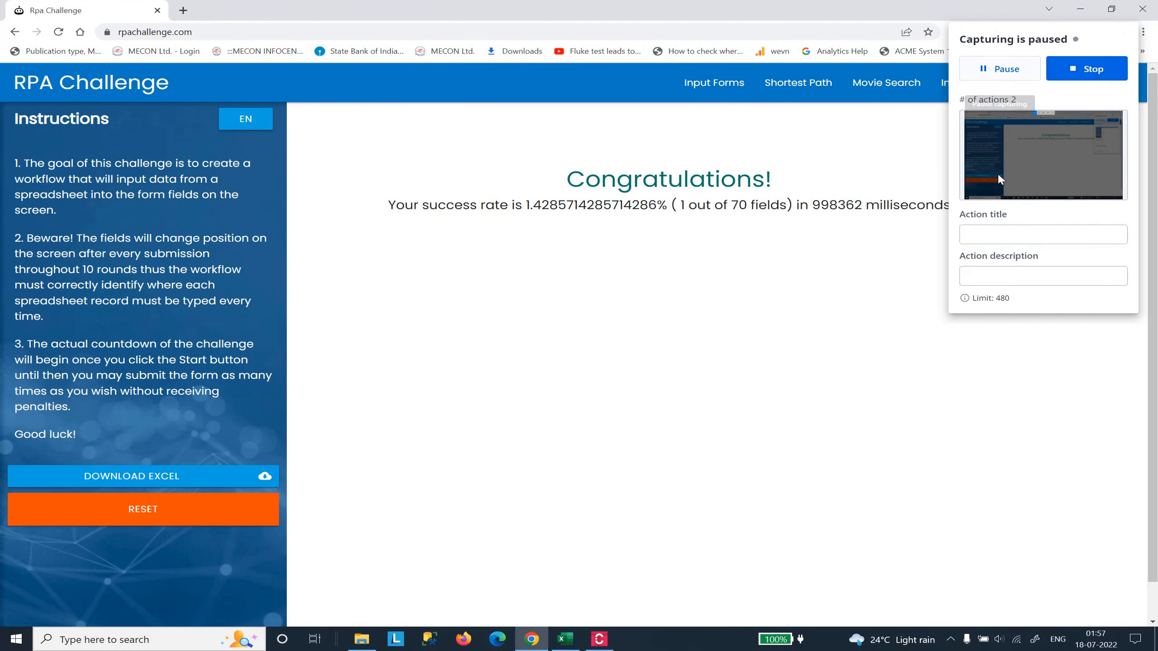
# Title the captured action "Take Screenshot" and describe it as taking the screenshot by pressing 'Win+Shift+S'.
pyautogui.click(1011, 229)
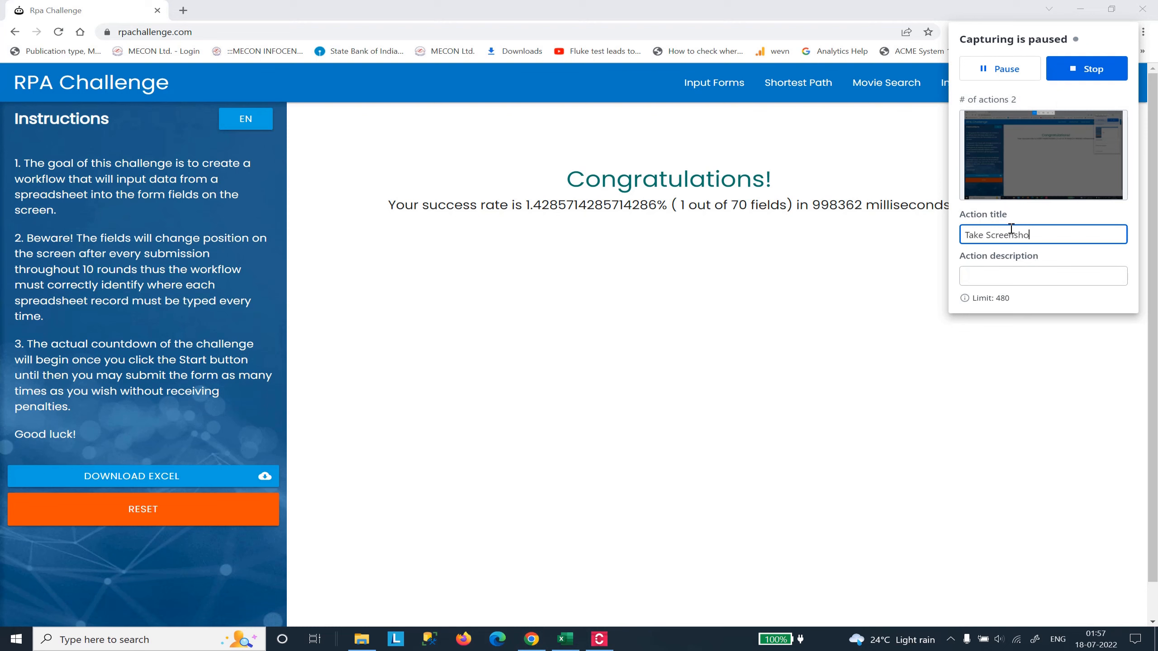
pyautogui.click(1005, 278)
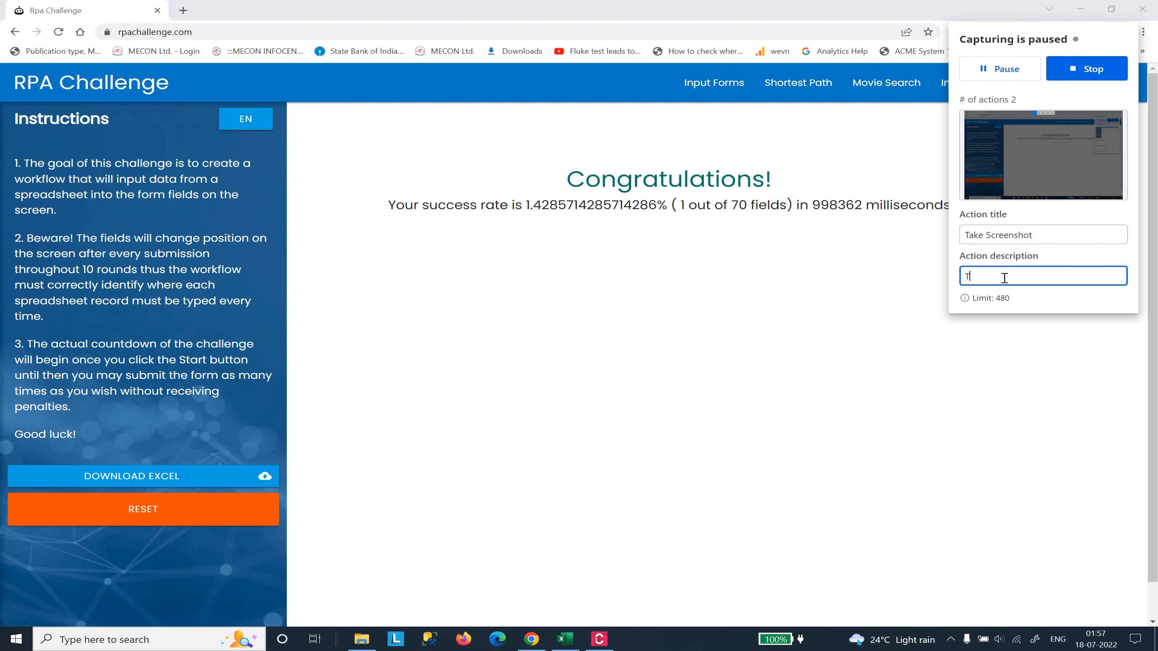
pyautogui.write('W')
pyautogui.press('BackSpace')
pyautogui.write('T')
pyautogui.write("eenshot by pressing 'Win")
pyautogui.write('+Shift')
pyautogui.write('+S')
pyautogui.write("'")
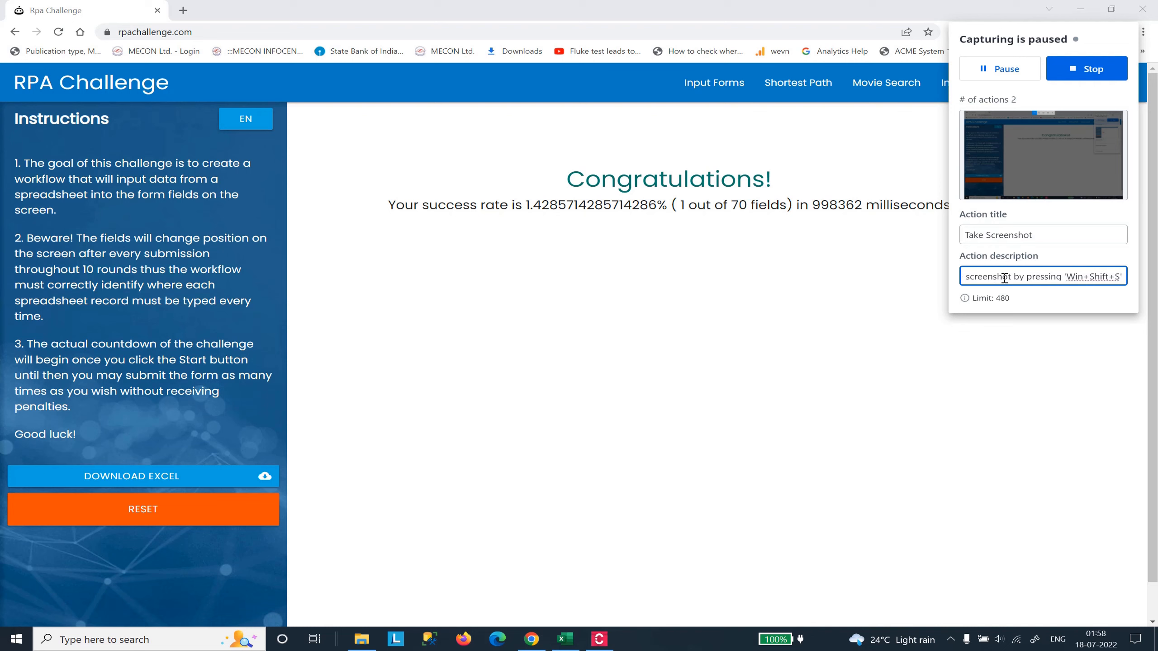
# Finish the Take Screenshot action's description with a closing quote after 'Win+Shift+S' and stop capturing.
pyautogui.press('BackSpace')
pyautogui.write("'")
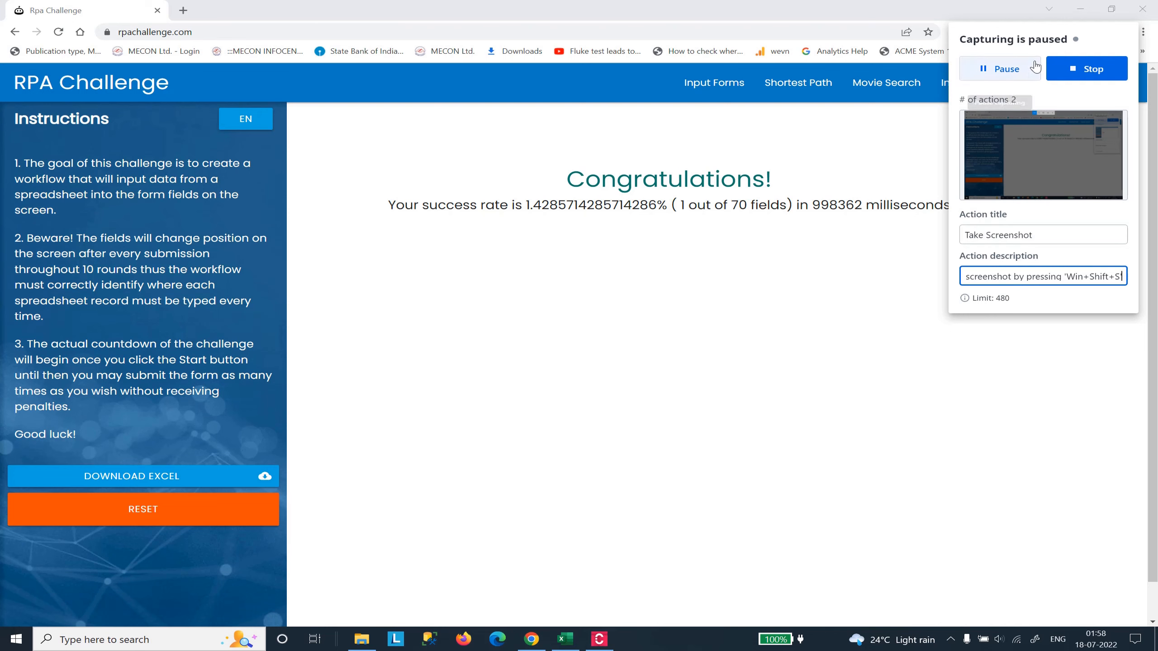
pyautogui.click(1072, 73)
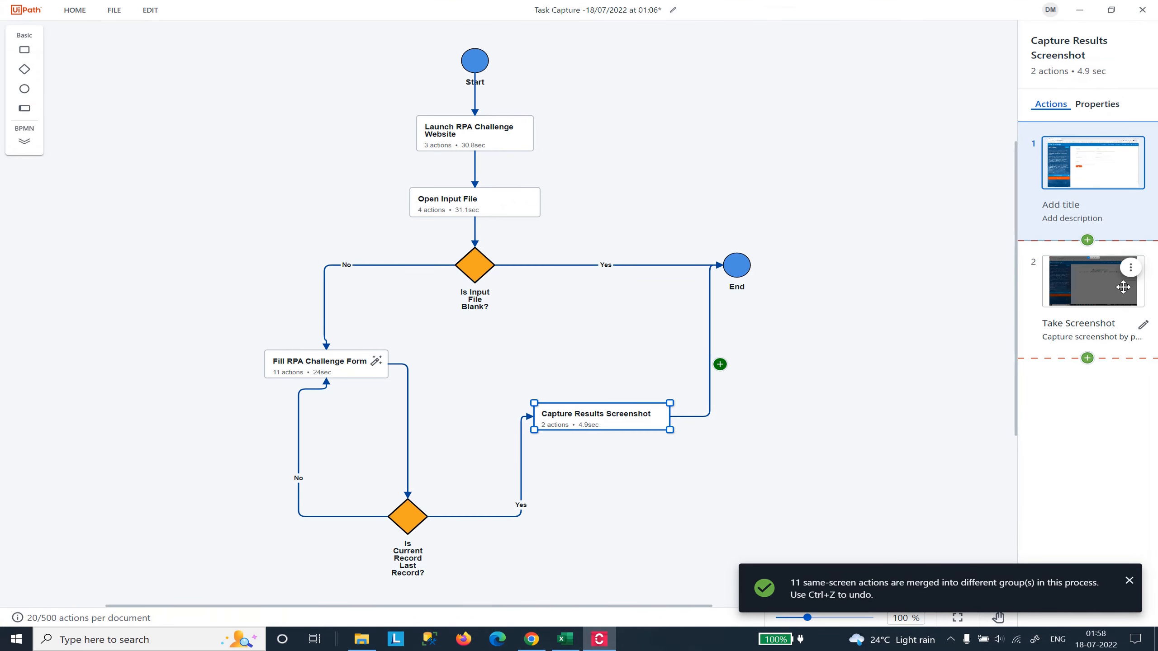
# Start a new capture after the second action of Capture Results Screenshot and record closing the RPA Challenge browser window.
pyautogui.doubleClick(1094, 288)
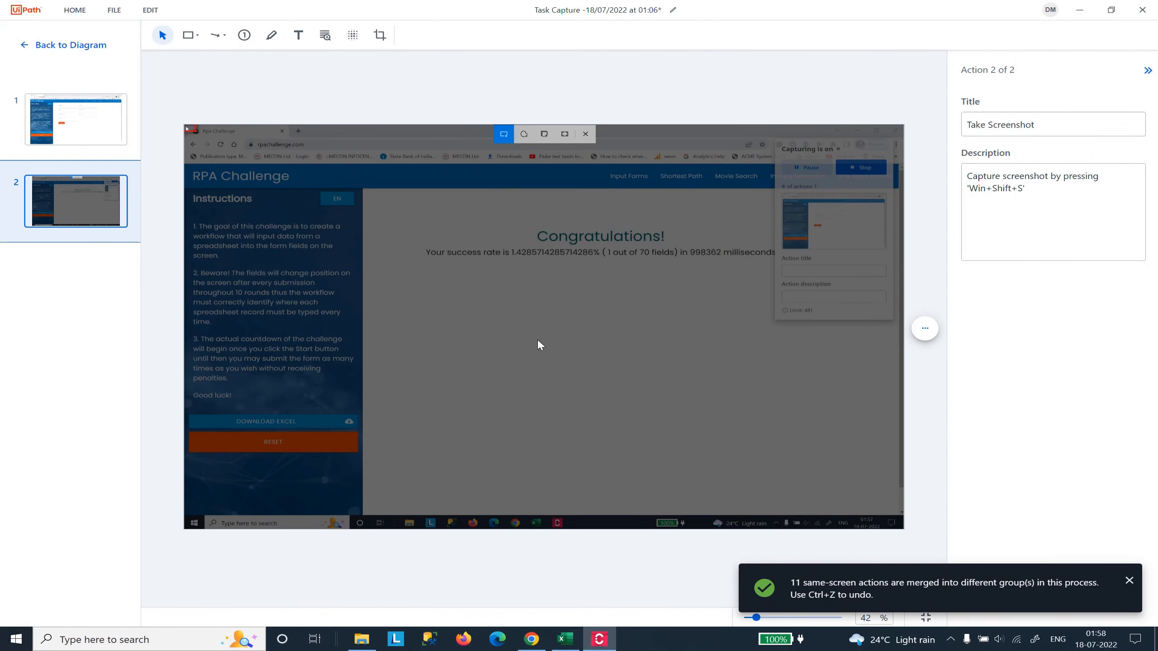
pyautogui.click(72, 116)
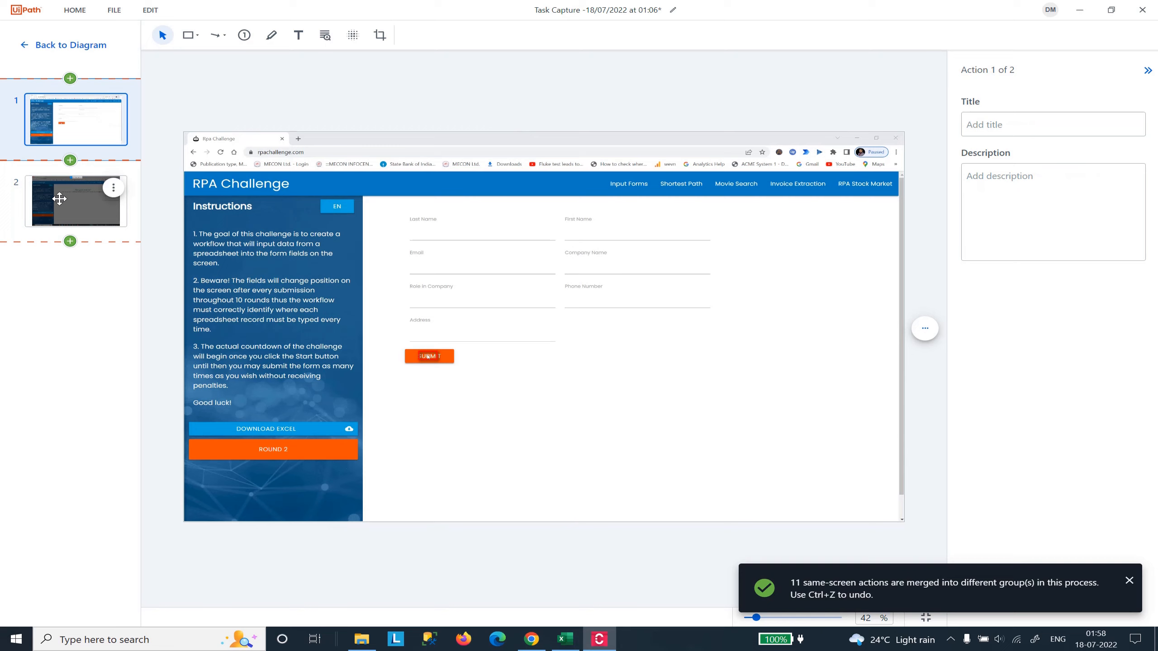
pyautogui.click(43, 216)
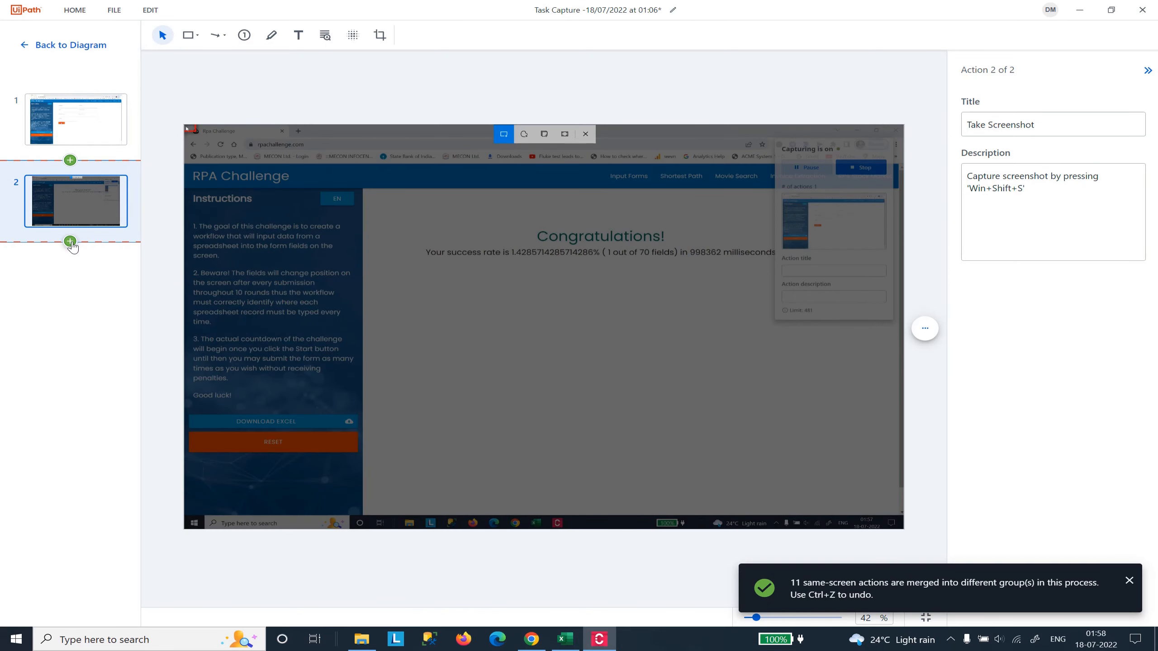
pyautogui.click(58, 225)
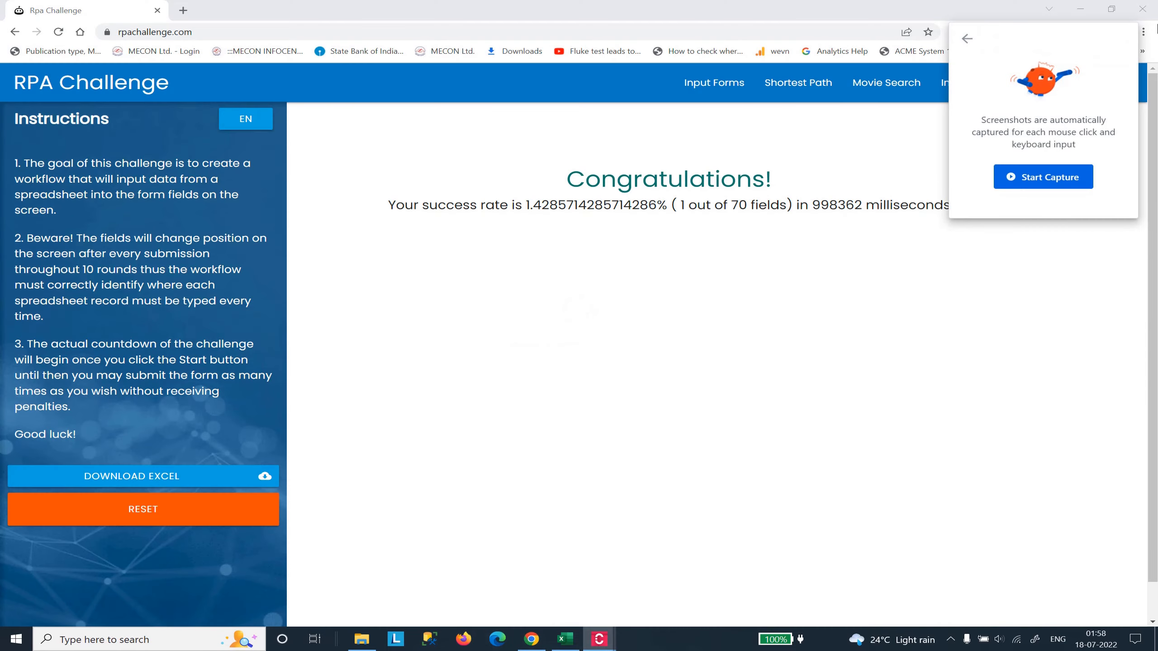
pyautogui.click(1062, 178)
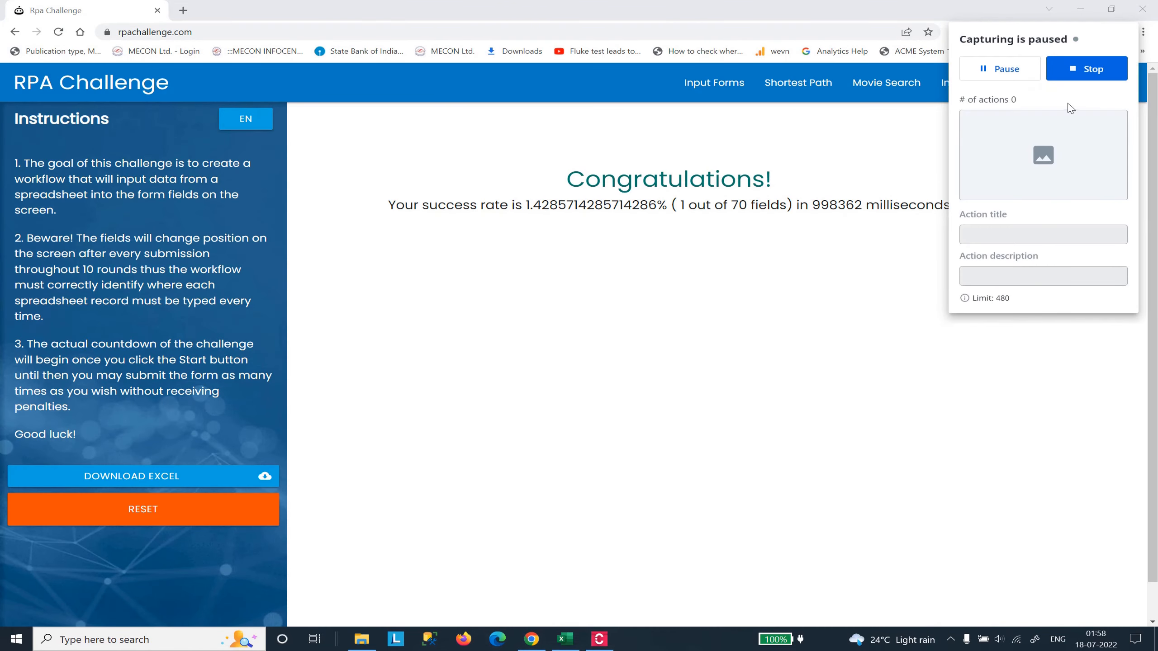
pyautogui.click(1143, 9)
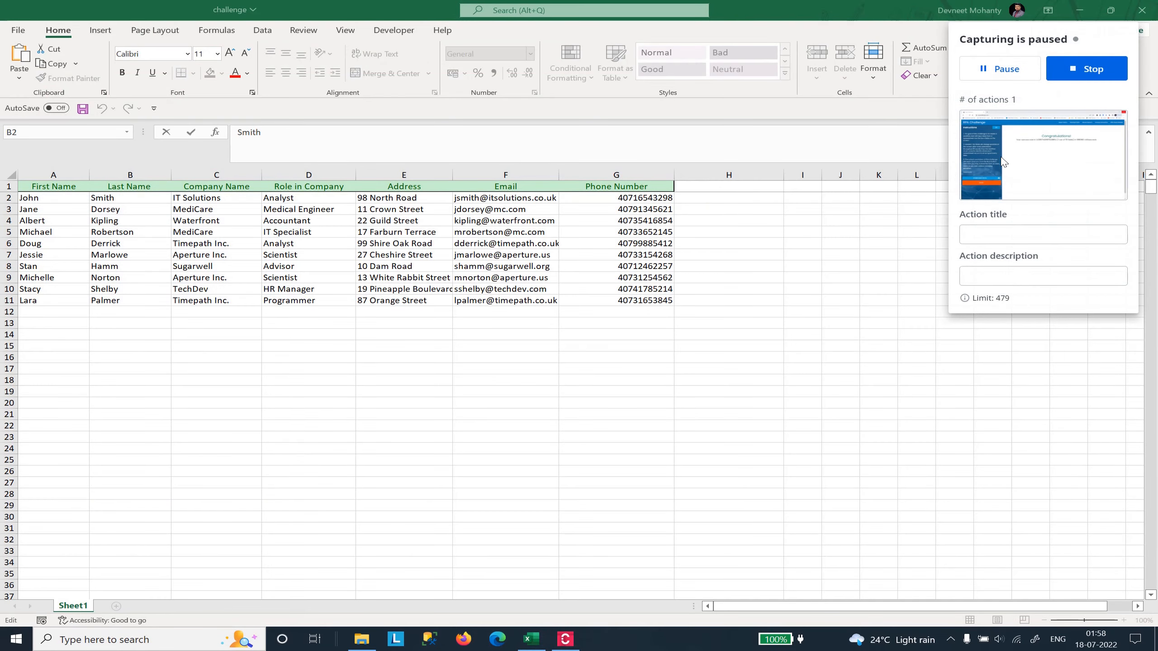
# Title the captured action "Close RPA Challenge Application", describe it as "Click on the Close button for RPA Challenge application", and stop capturing.
pyautogui.click(998, 239)
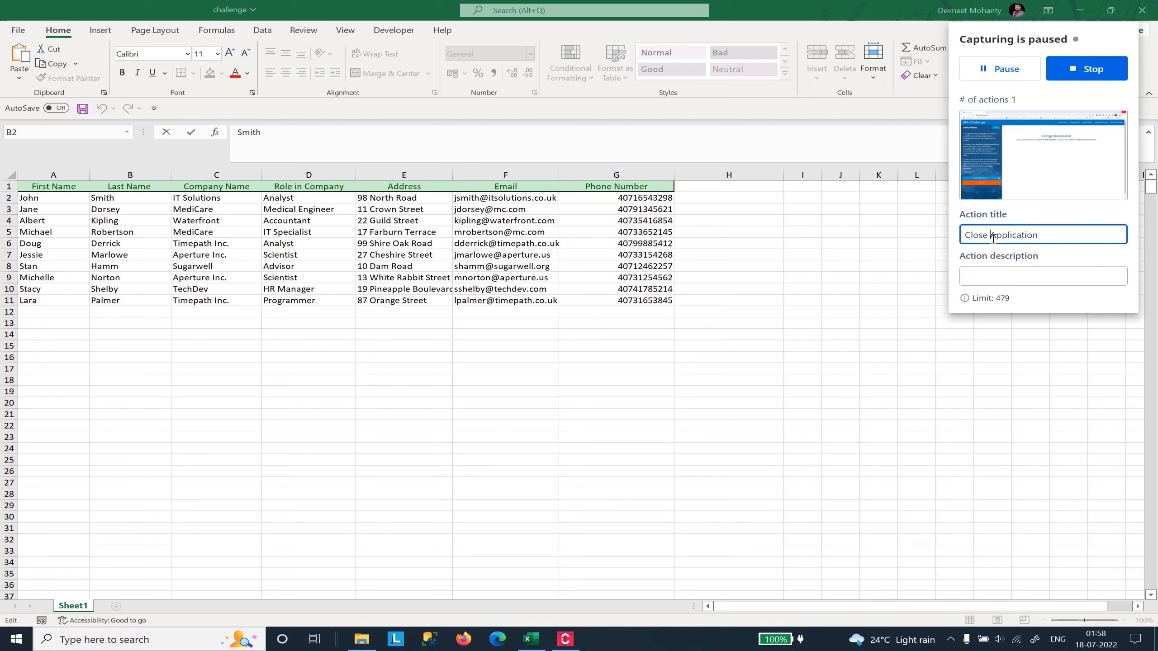
pyautogui.write('RPA Challenge')
pyautogui.click(1018, 273)
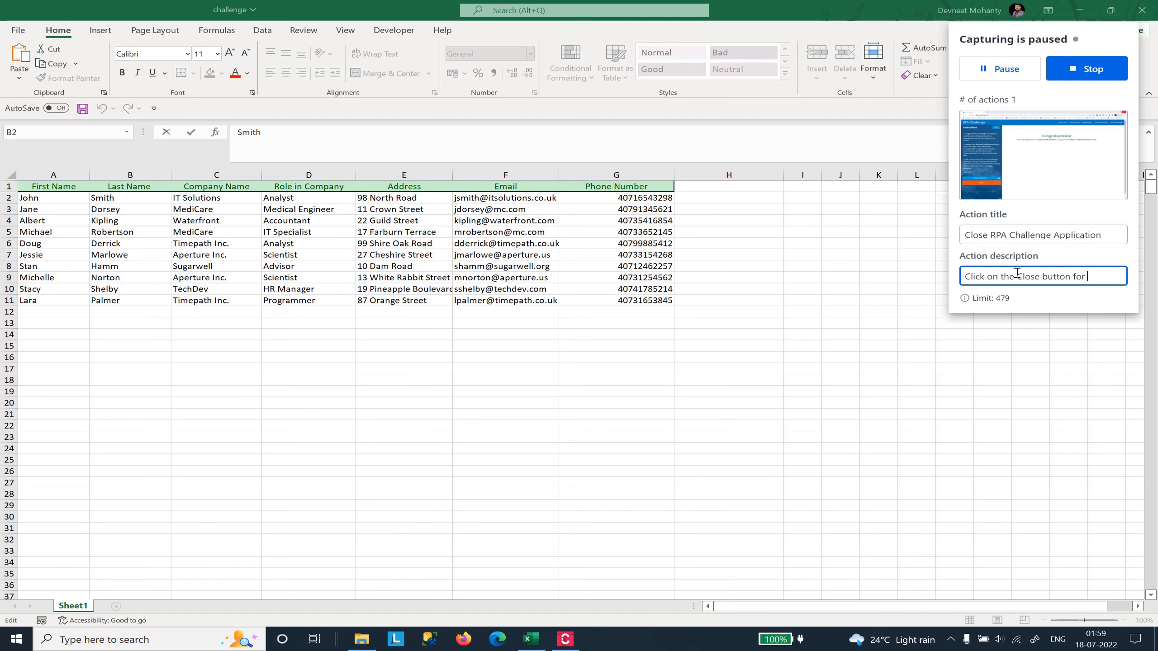
pyautogui.write('hallen')
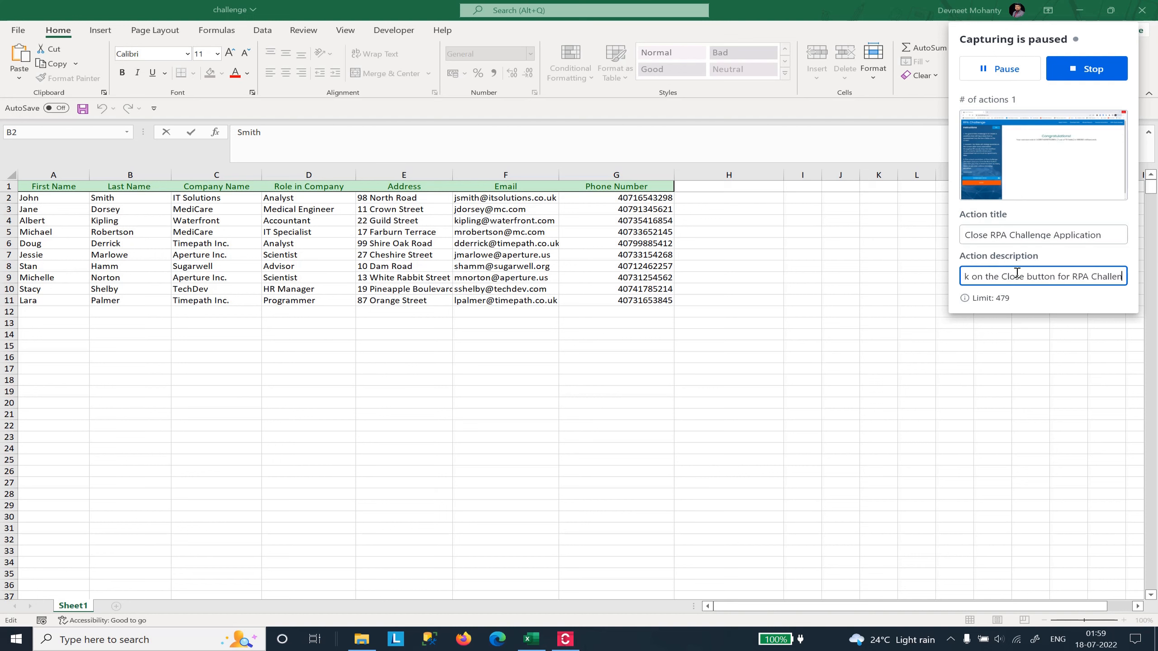
pyautogui.write('ge application')
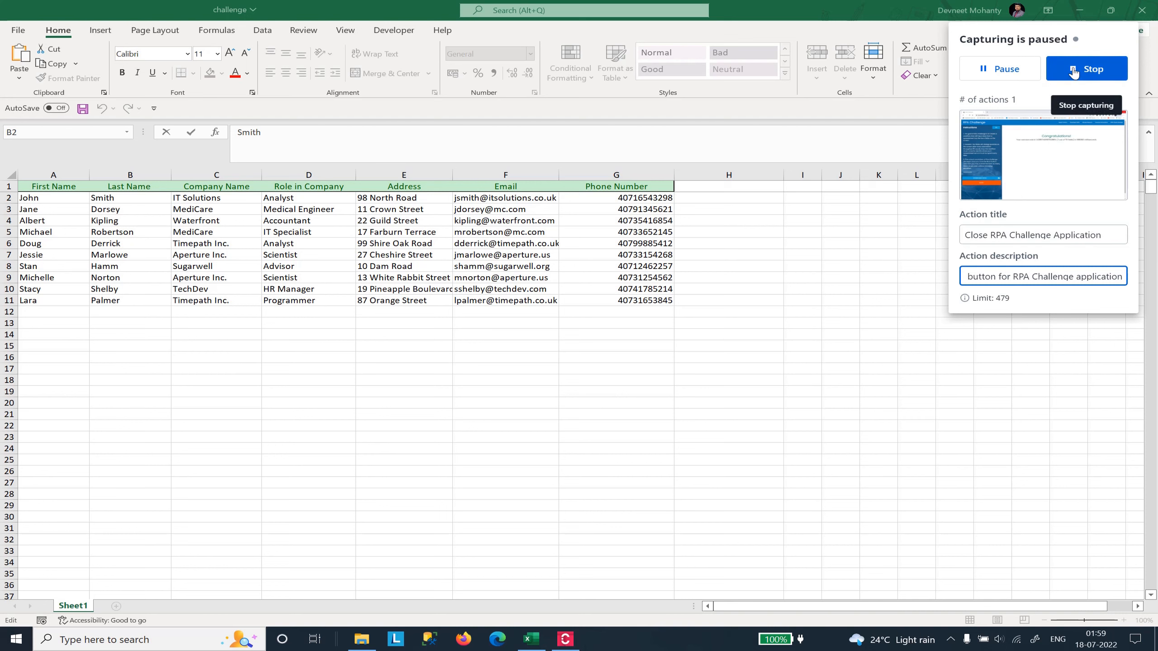
pyautogui.click(1078, 73)
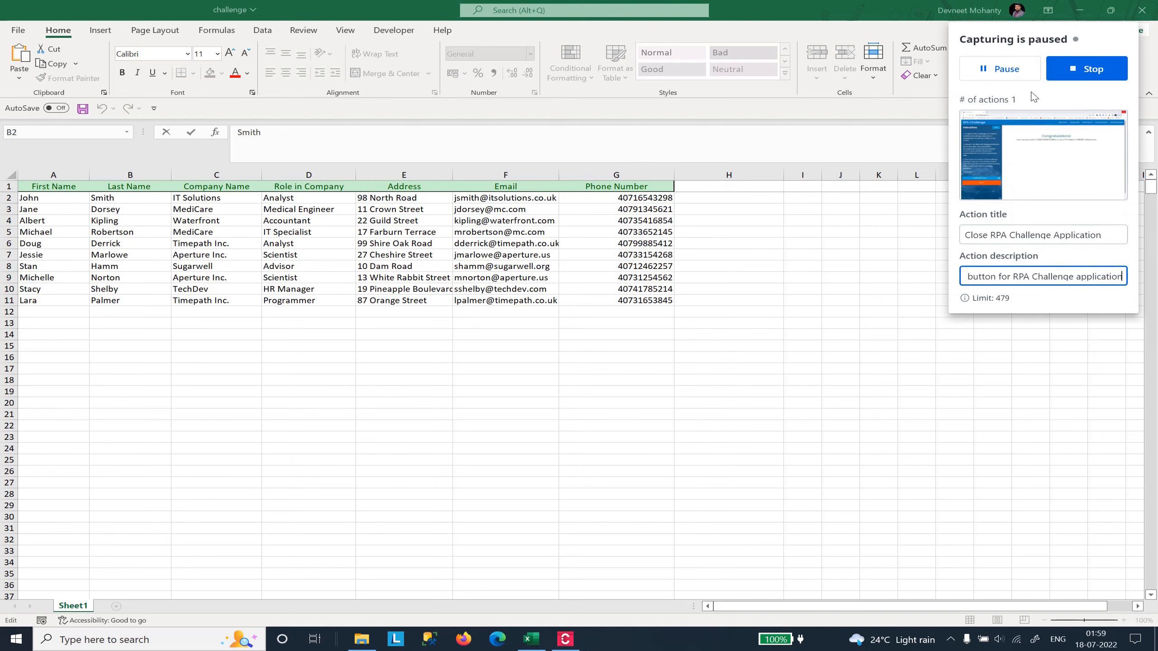
pyautogui.click(1072, 77)
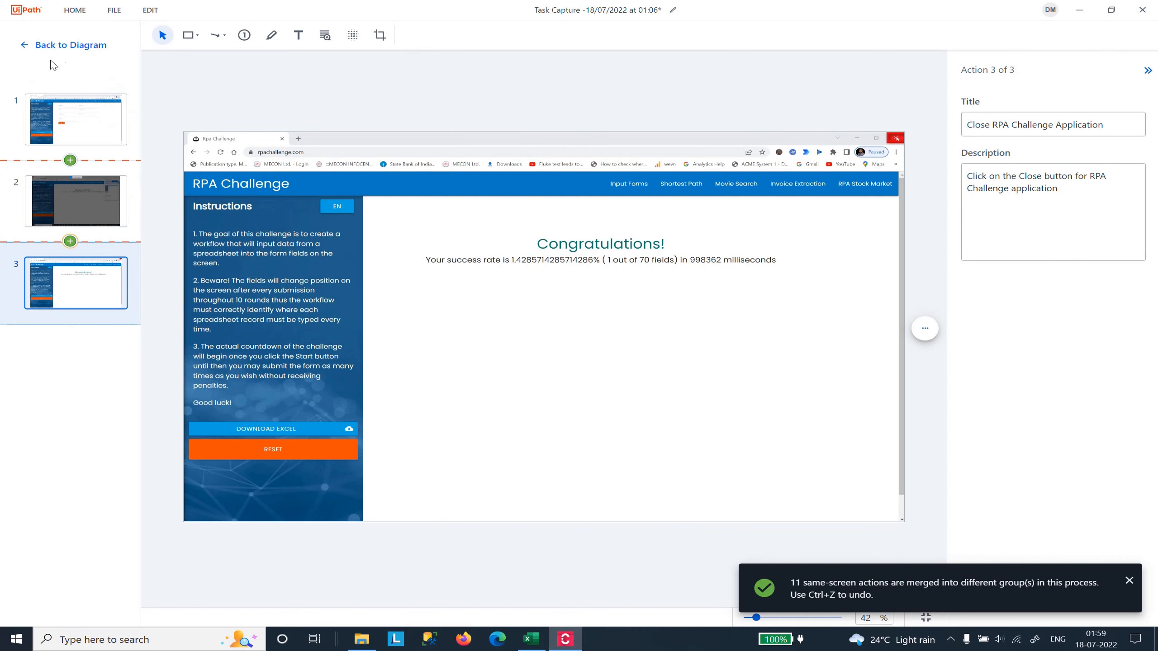
# Return to the diagram and review the whole process flow, including both decision elements.
pyautogui.click(64, 45)
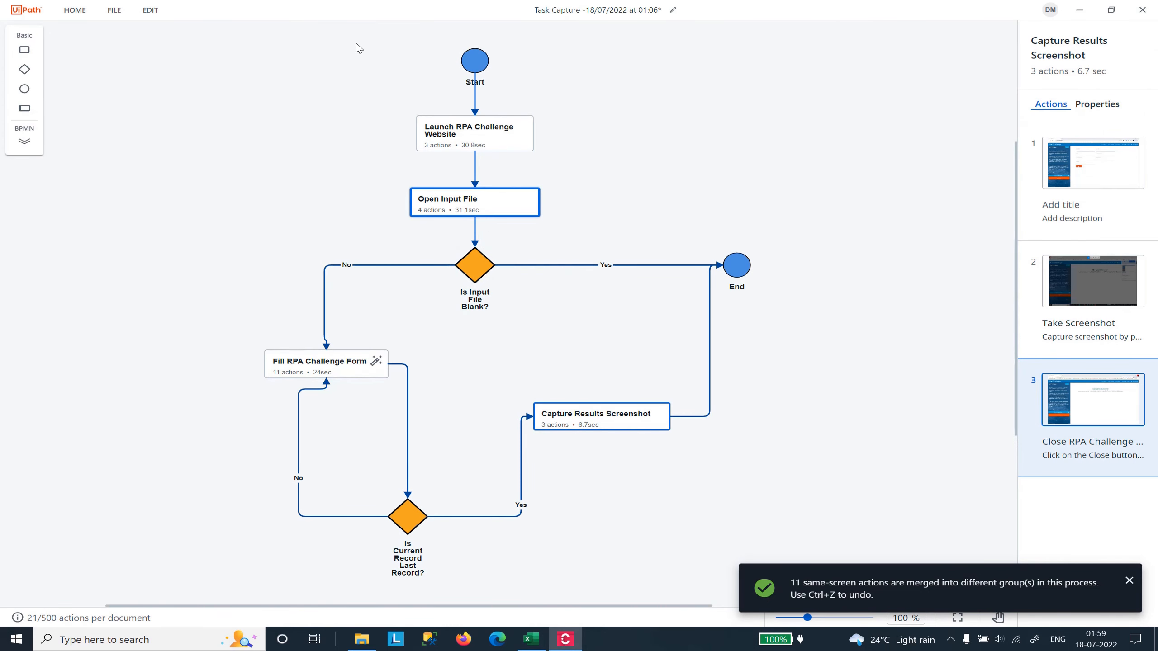
pyautogui.scroll(-3, 539, 344)
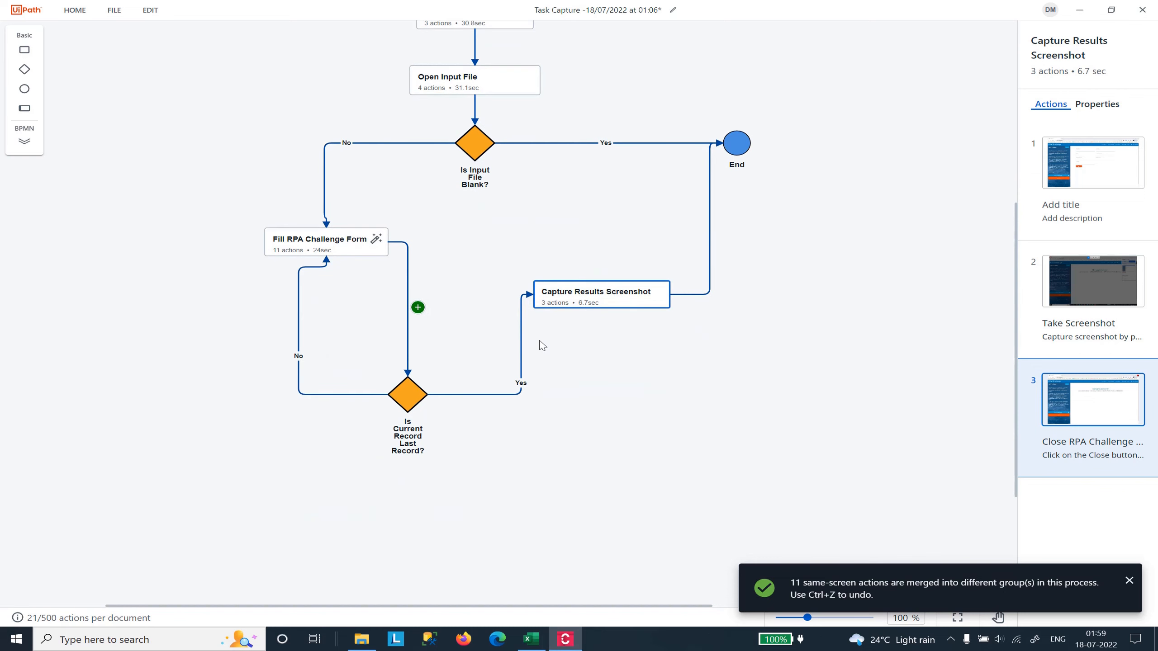
pyautogui.scroll(7, 539, 345)
pyautogui.scroll(-4, 543, 346)
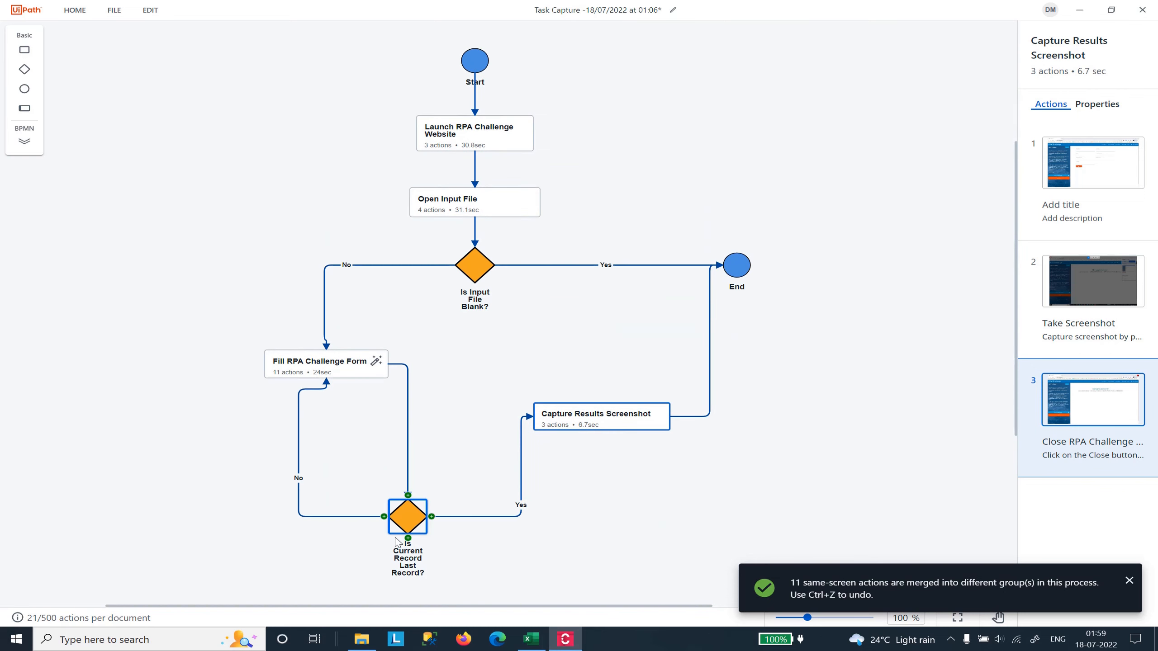
pyautogui.click(413, 520)
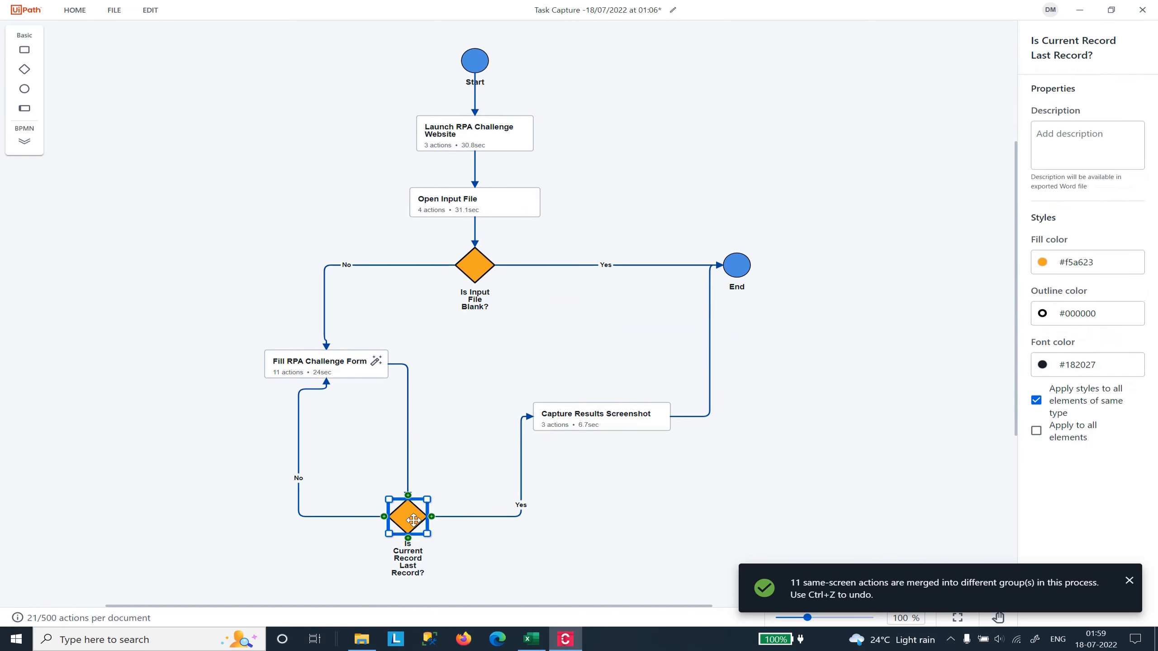
pyautogui.click(476, 267)
pyautogui.click(408, 532)
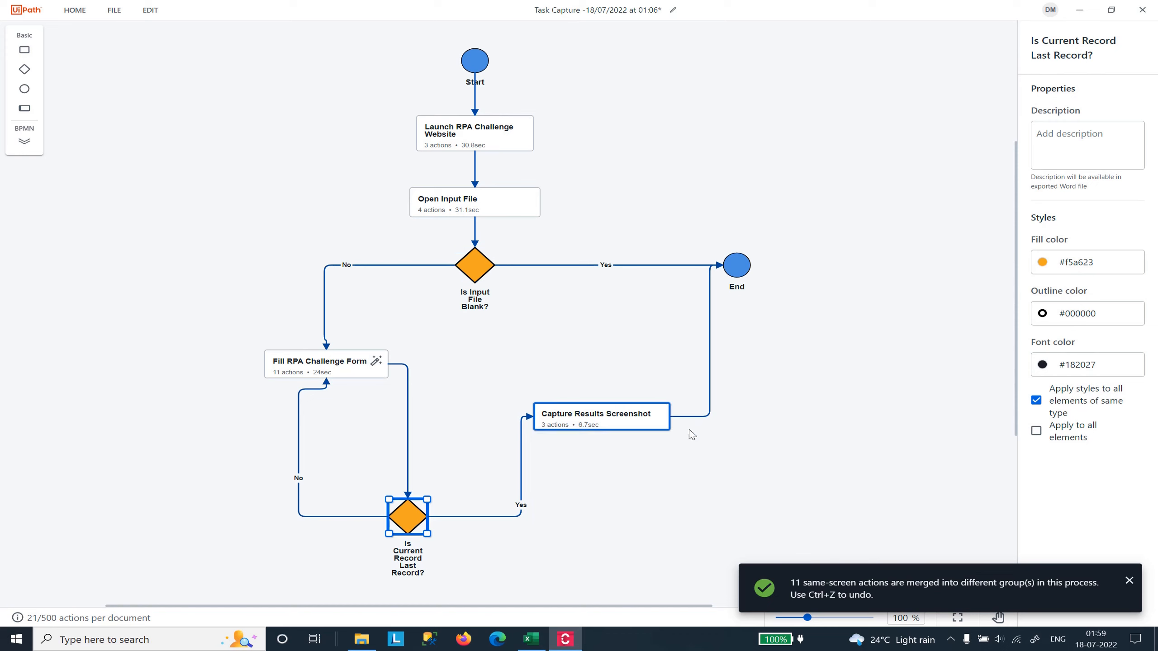
pyautogui.click(741, 462)
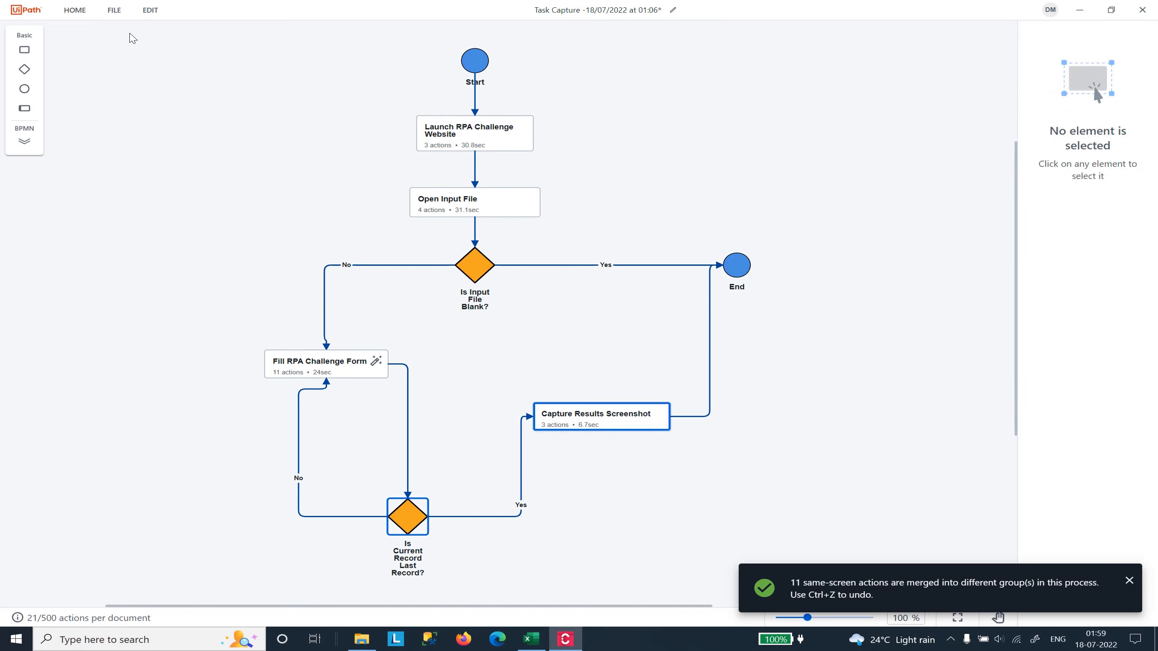
# Start saving the process document and choose the Task Capture Projects folder in Documents as its location.
pyautogui.click(106, 19)
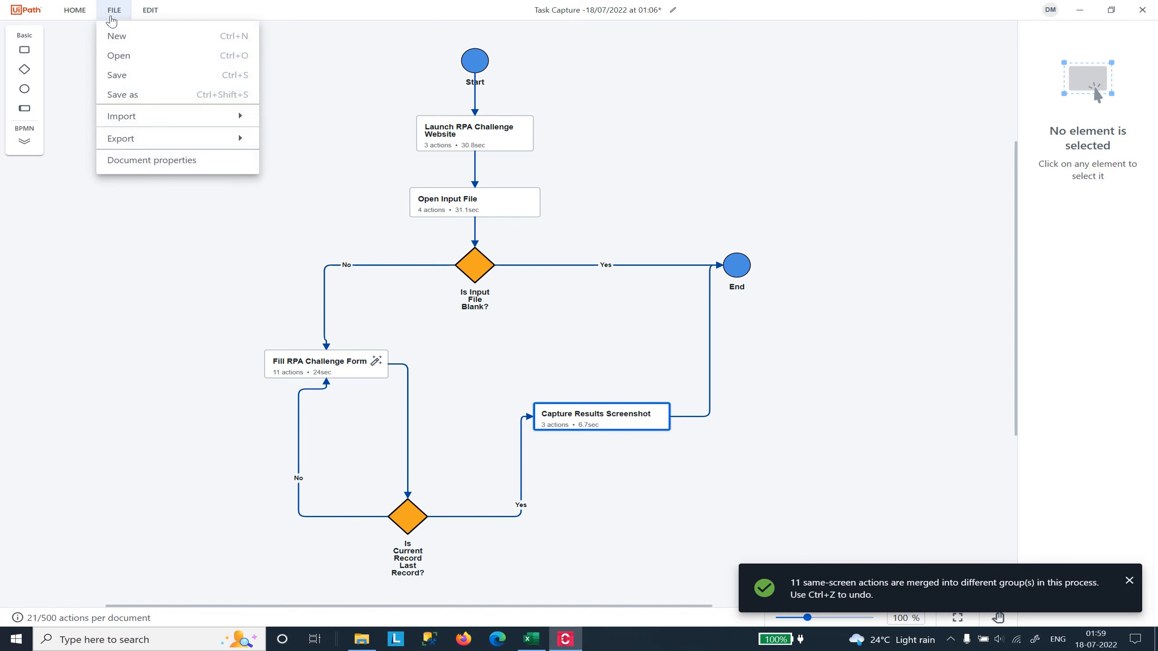
pyautogui.click(144, 82)
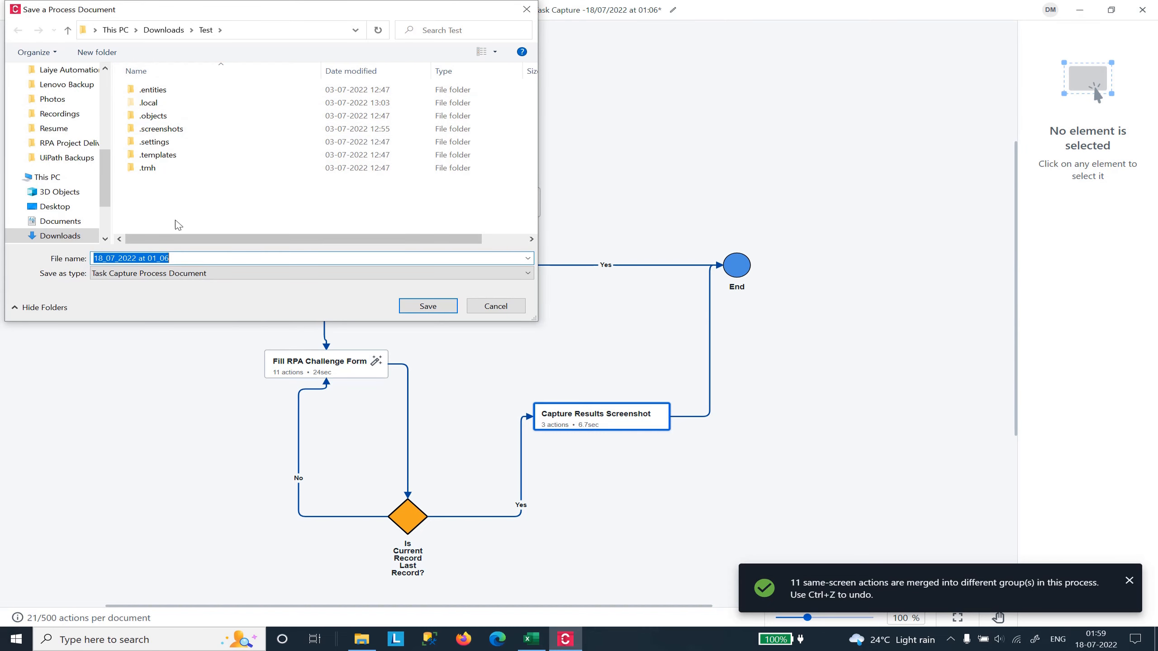
pyautogui.scroll(5, 75, 167)
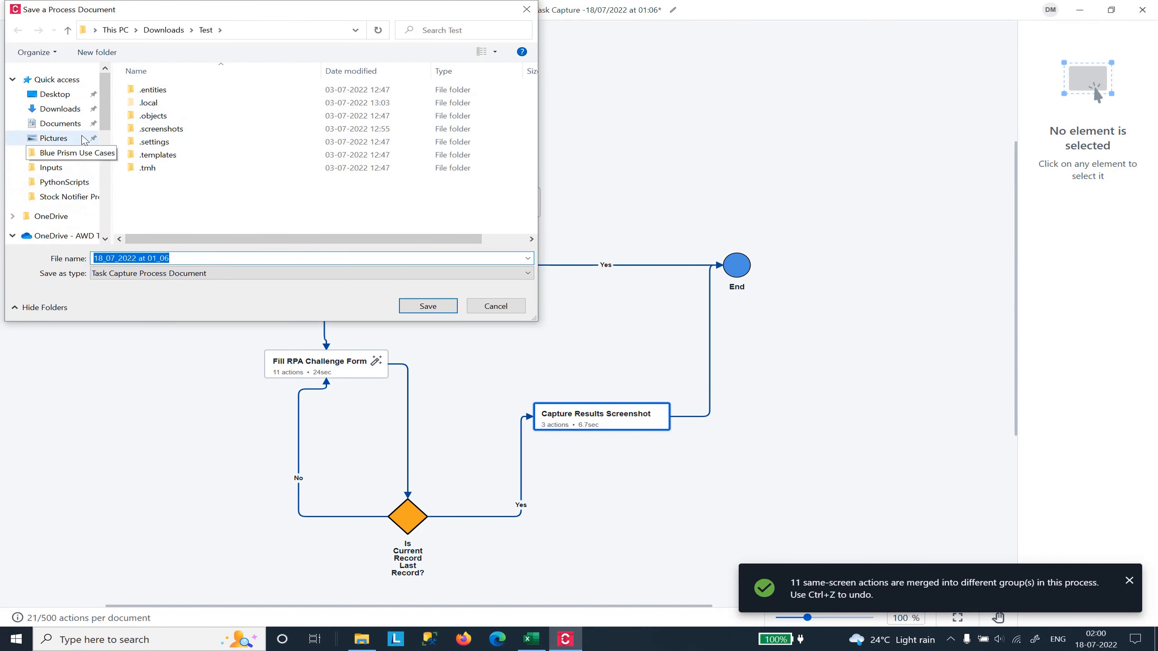
pyautogui.click(64, 123)
pyautogui.scroll(-3, 272, 195)
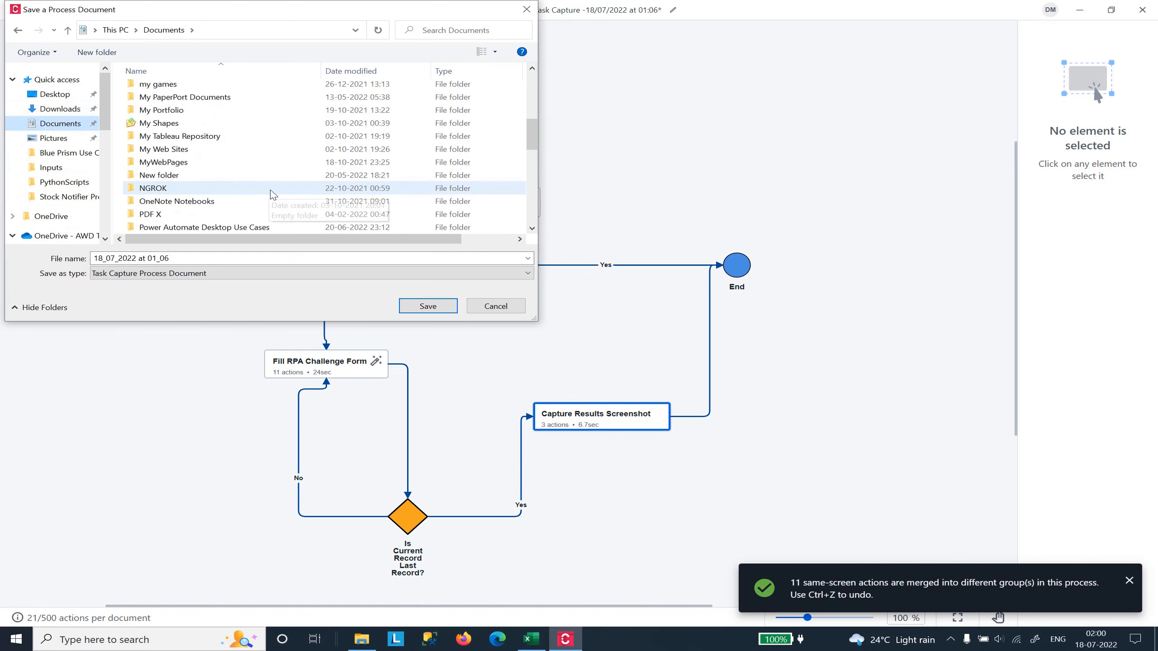
pyautogui.scroll(-7, 273, 195)
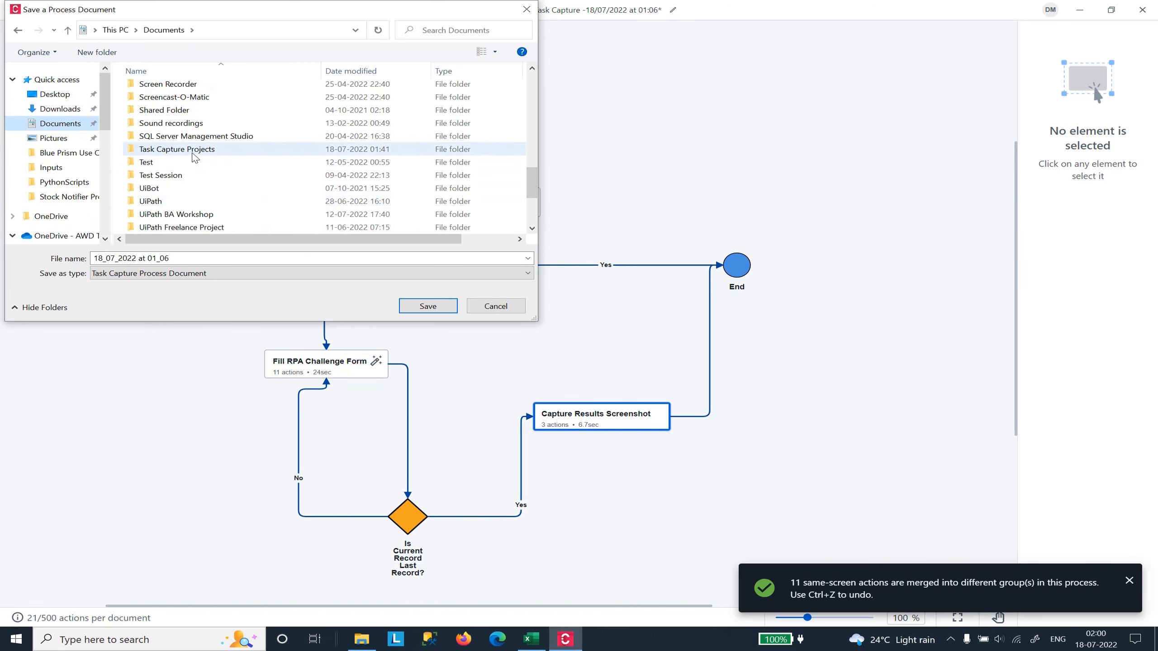
pyautogui.doubleClick(193, 152)
# Save the file as "RPA Challenge - Task Capture" of type Task Capture Process Document and dismiss the merge notification.
pyautogui.click(177, 261)
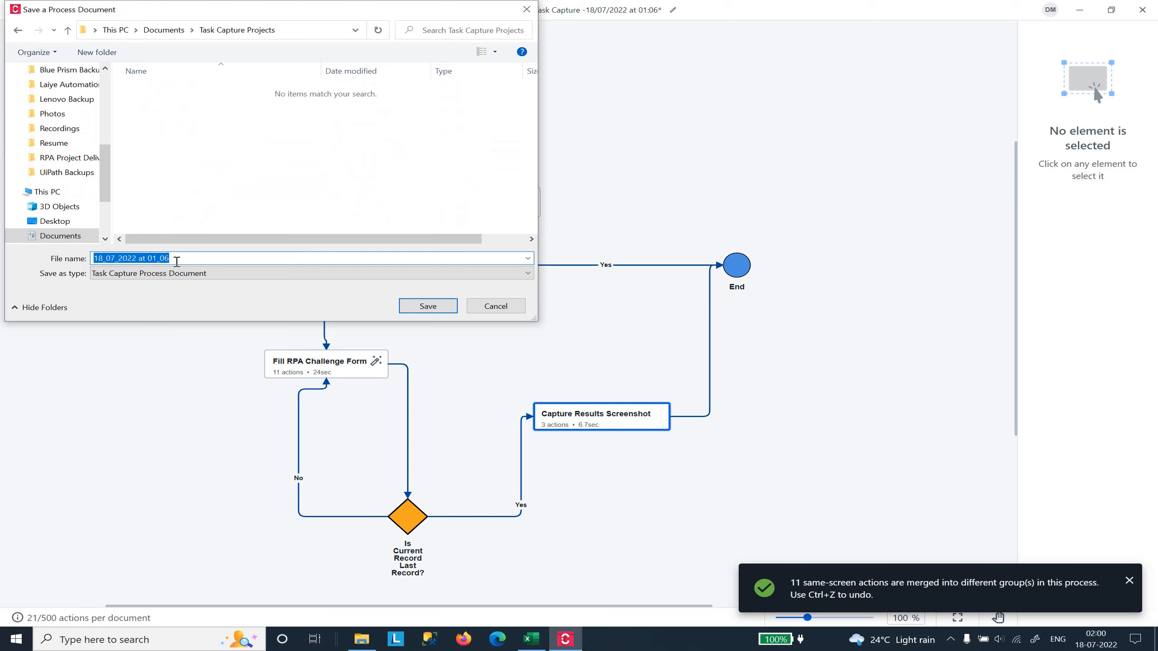
pyautogui.write('A Challenge - Task Capture')
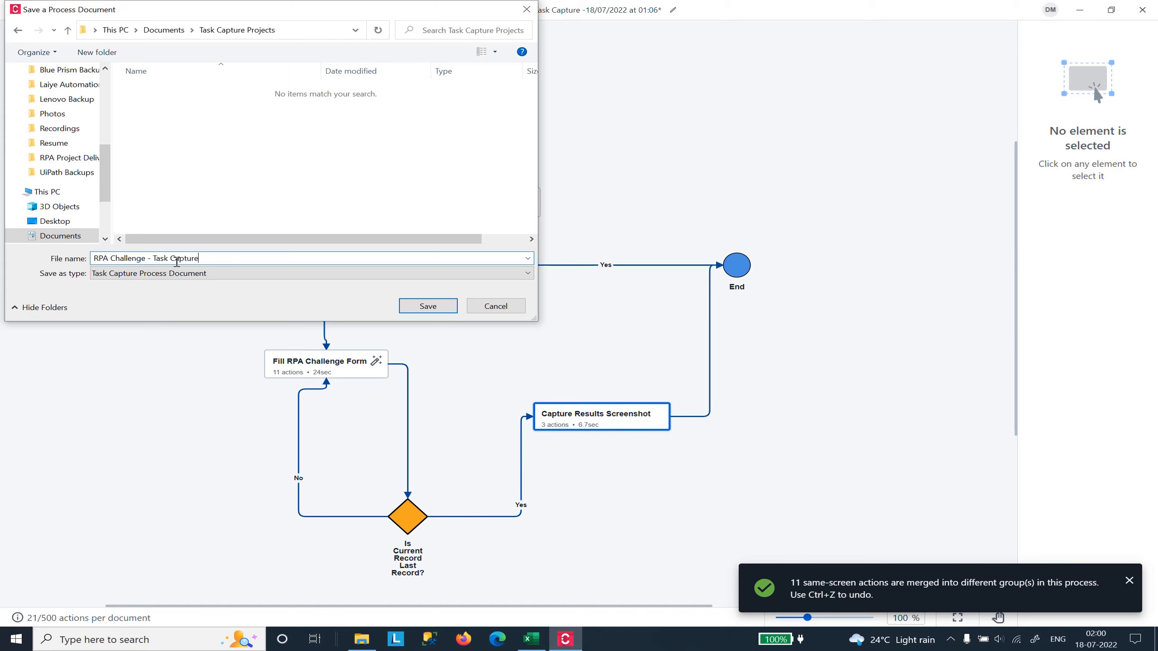
pyautogui.click(186, 274)
pyautogui.click(188, 275)
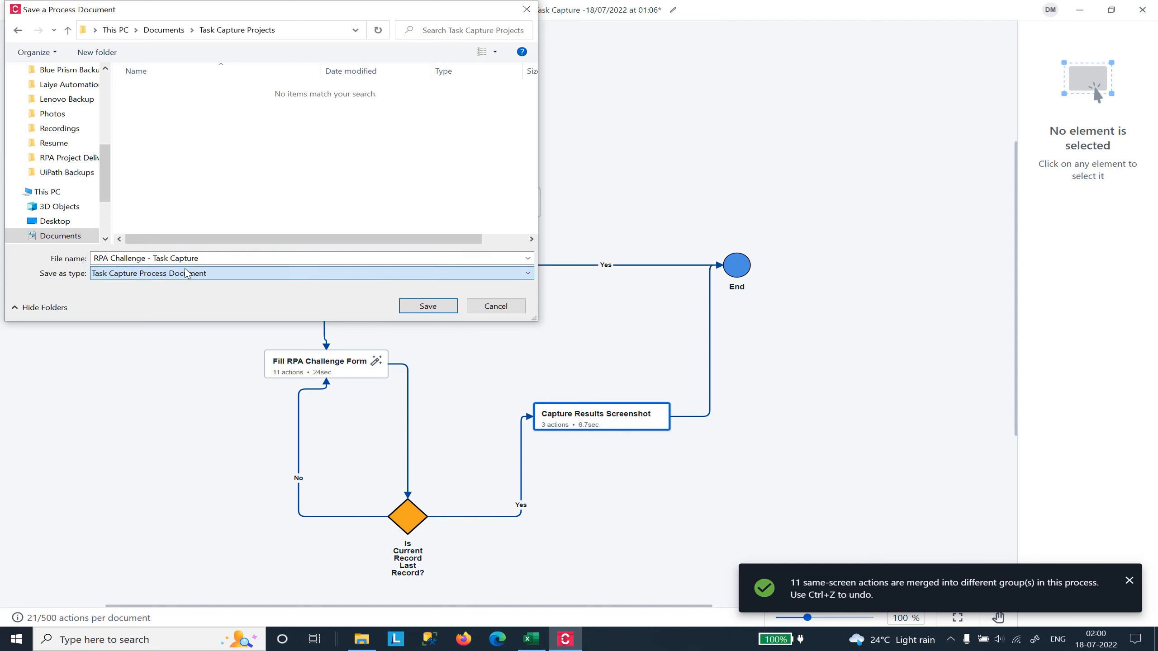
pyautogui.click(415, 304)
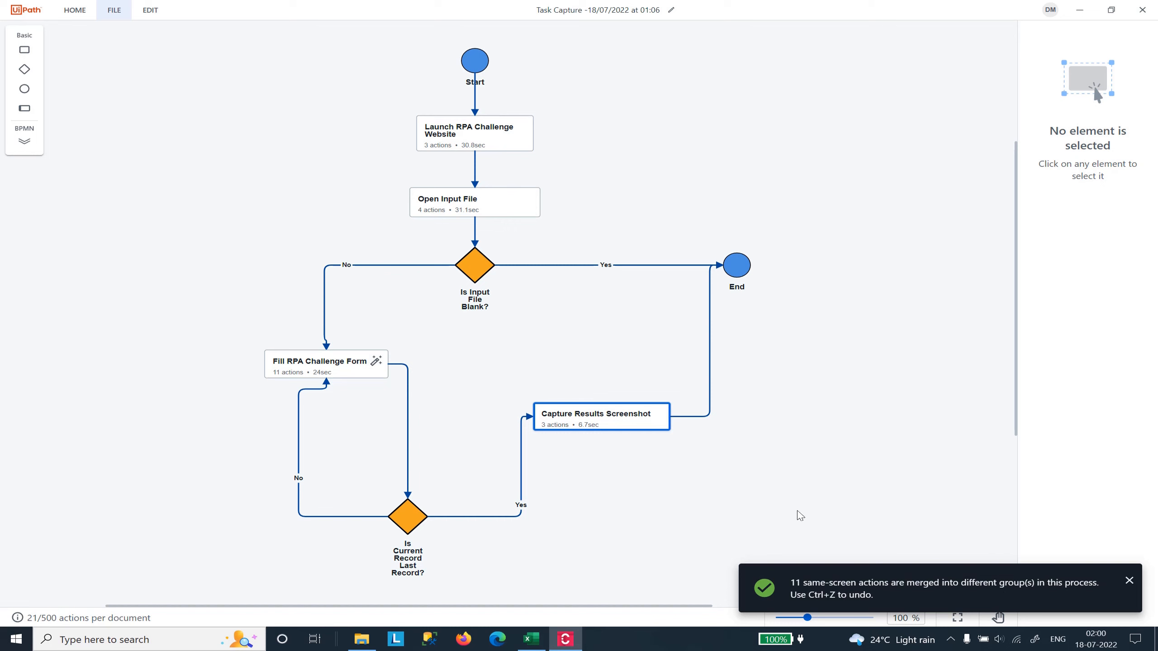
pyautogui.click(1130, 581)
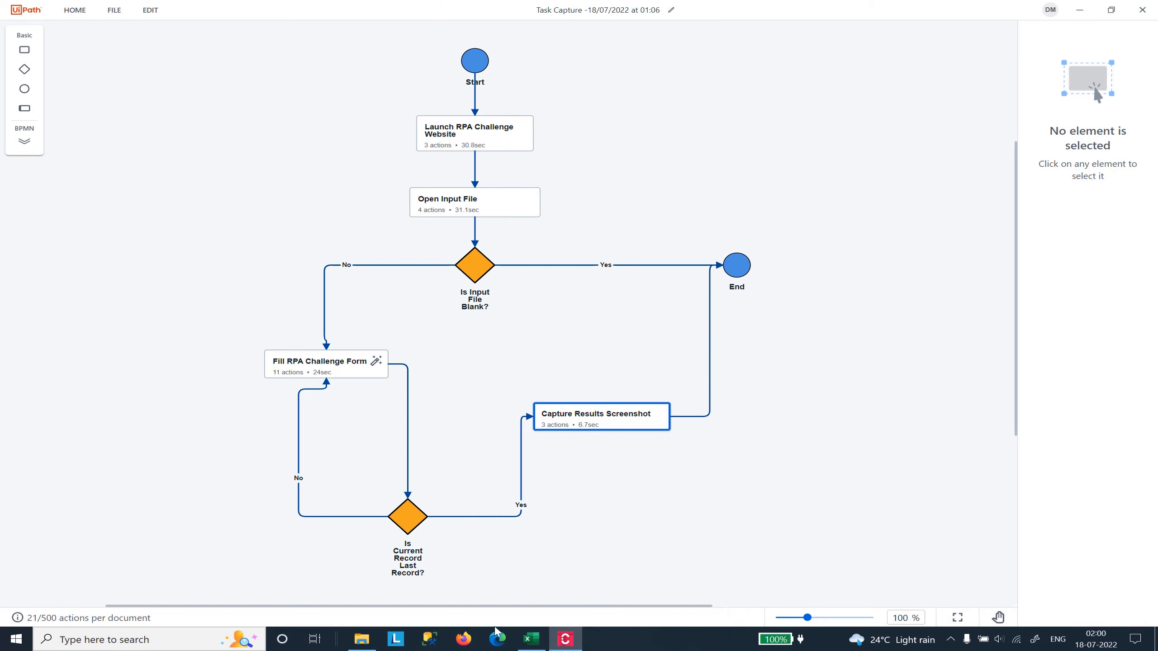
# Switch to File Explorer and check the saved "RPA Challenge - Task Capture" file in the Task Capture Projects folder.
pyautogui.click(362, 639)
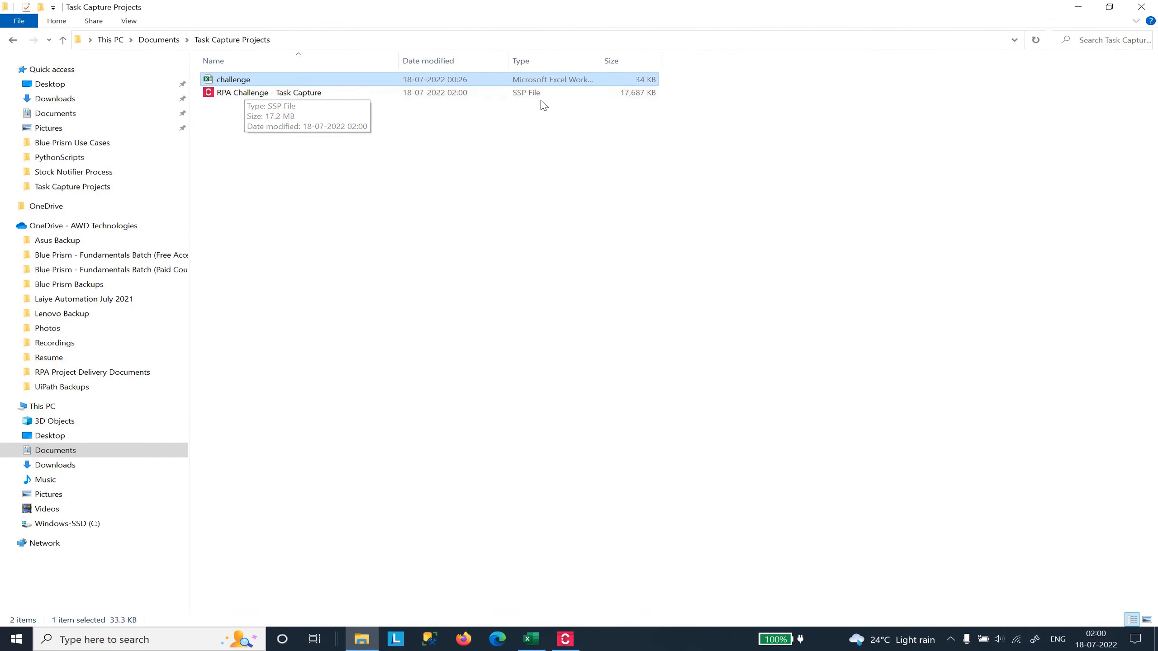
pyautogui.click(525, 97)
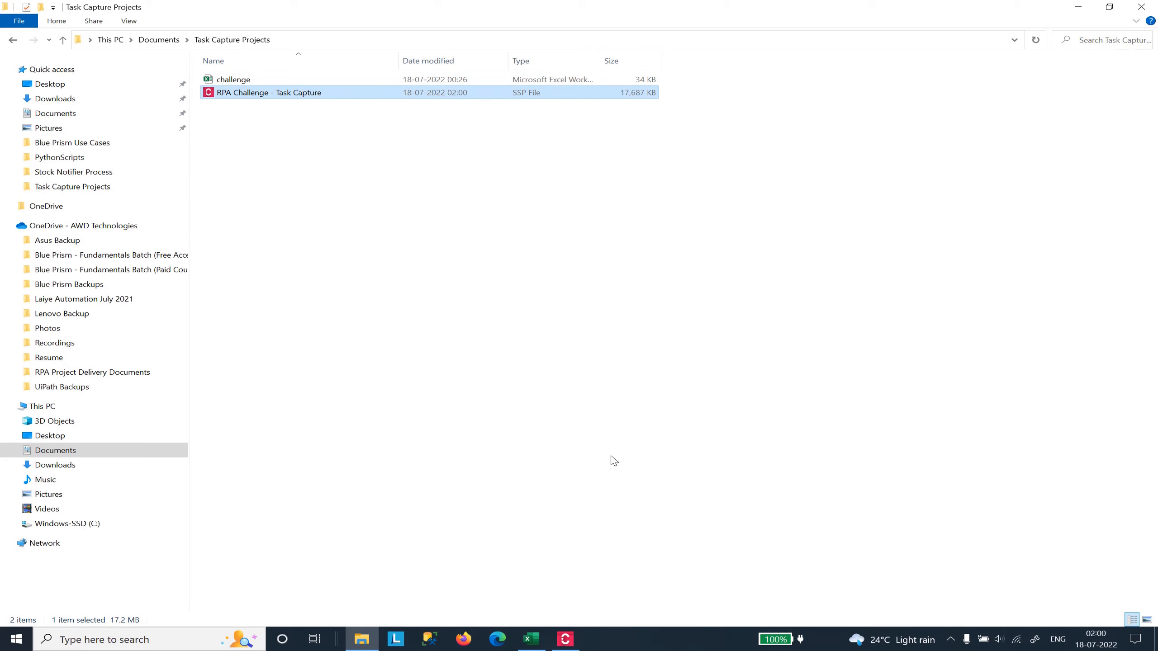
# Switch to Task Capture, start exporting the process document to Word (.docx) and look over the available export templates.
pyautogui.click(573, 640)
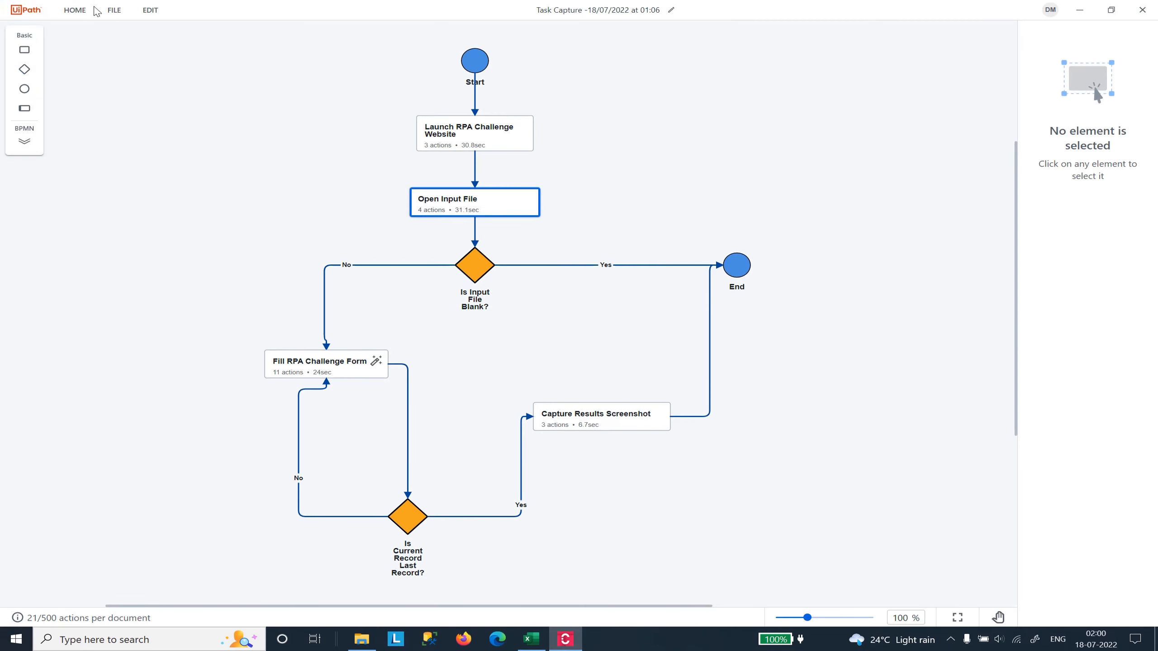
pyautogui.click(114, 12)
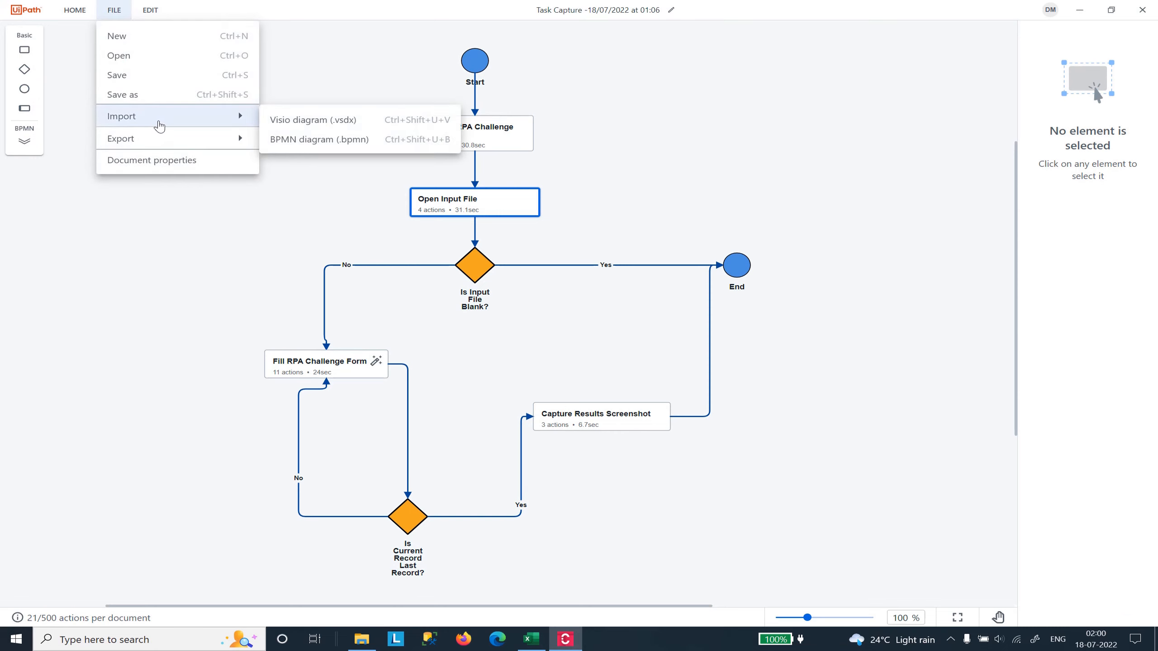
pyautogui.moveTo(178, 140)
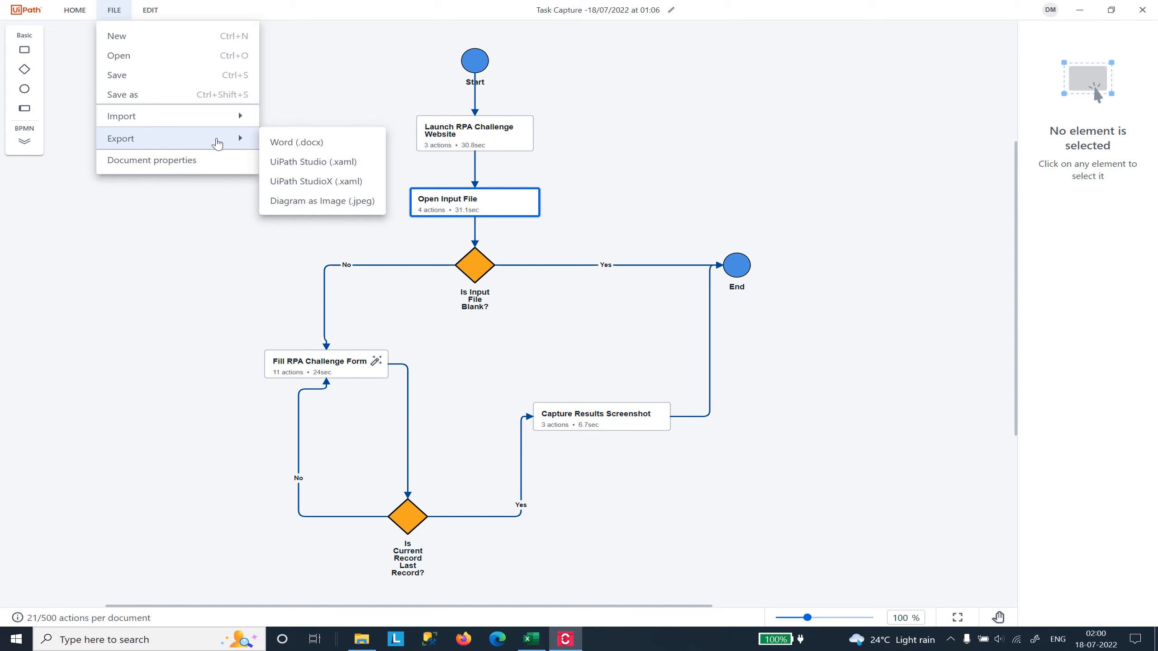
pyautogui.moveTo(220, 114)
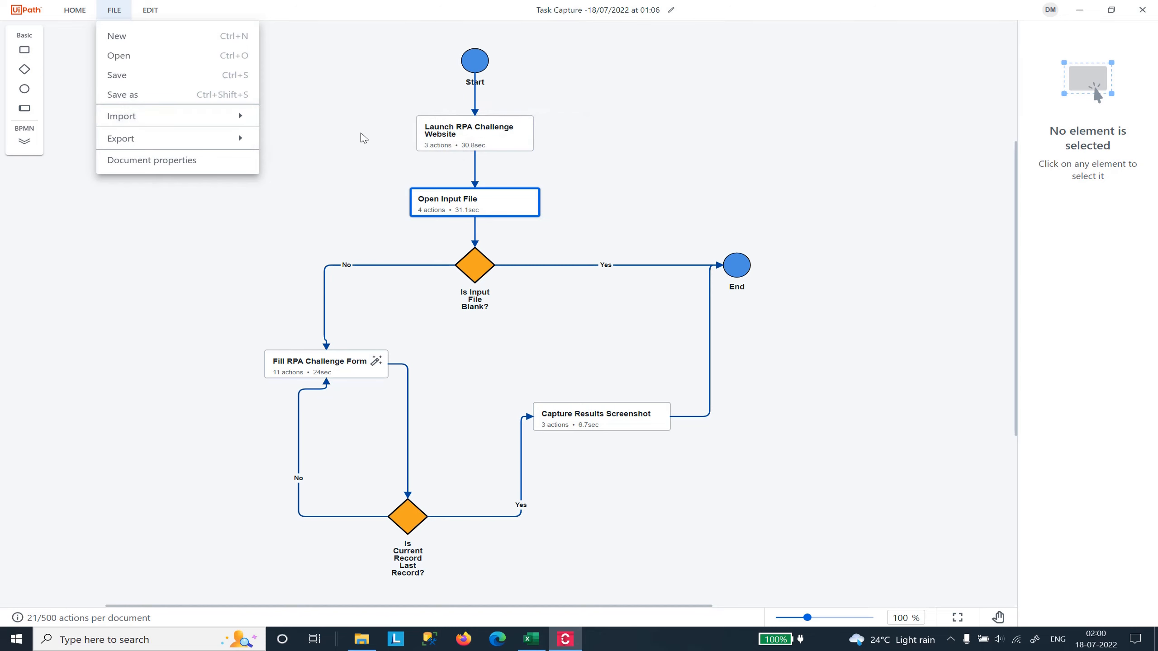
pyautogui.moveTo(224, 114)
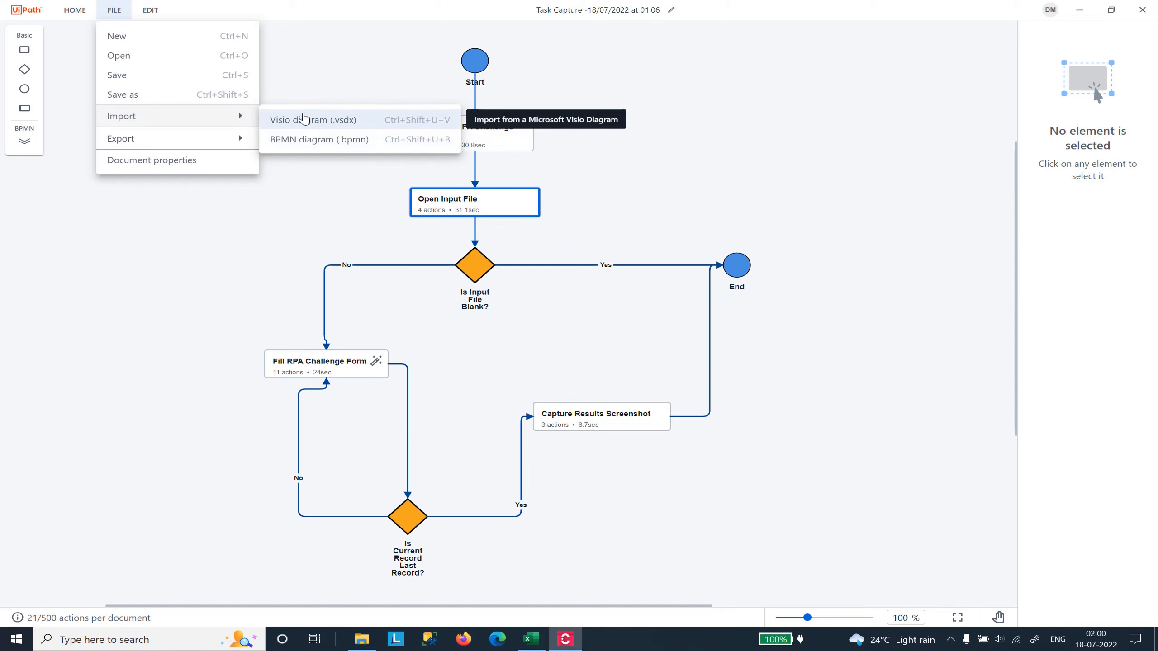
pyautogui.moveTo(197, 136)
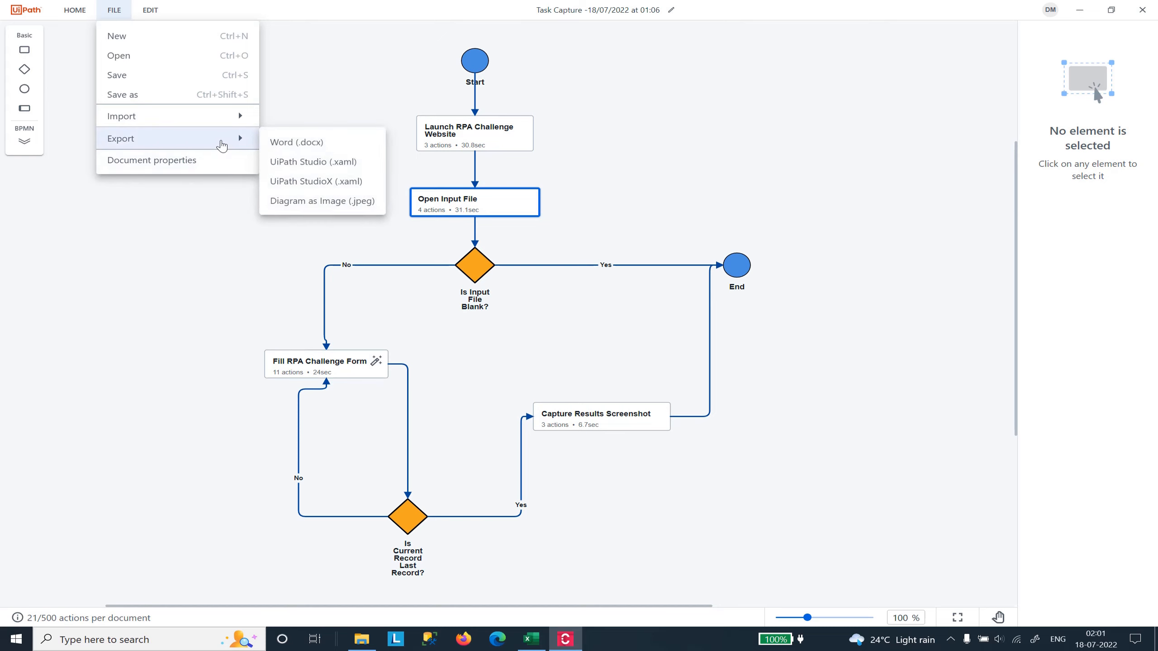
pyautogui.click(334, 144)
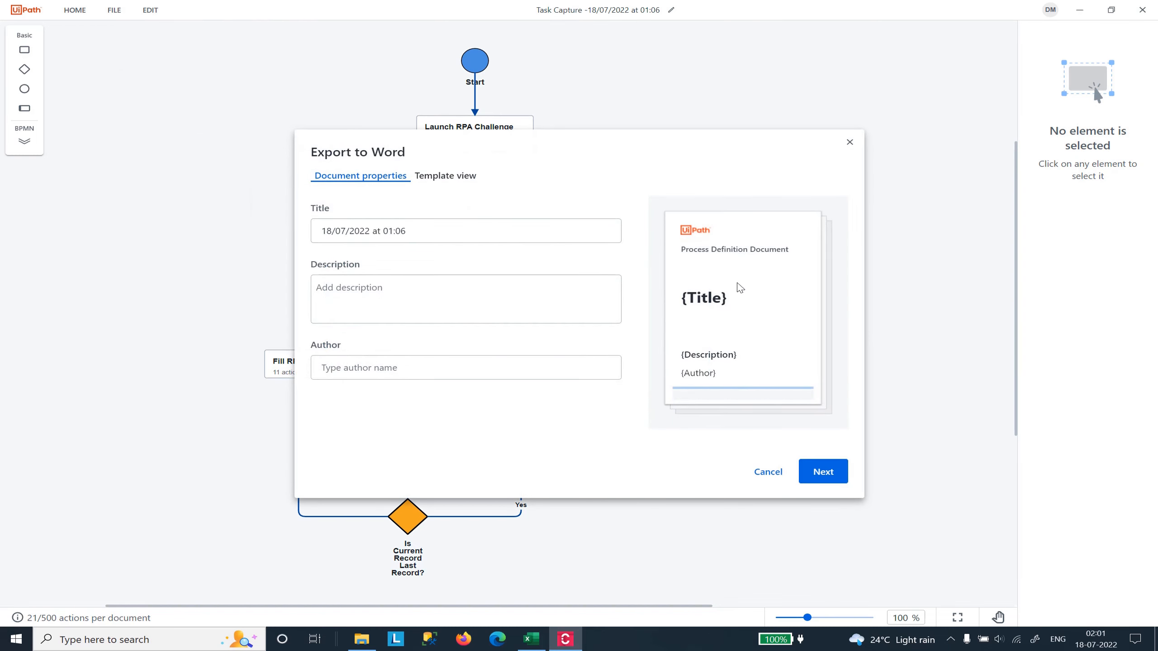
pyautogui.click(445, 177)
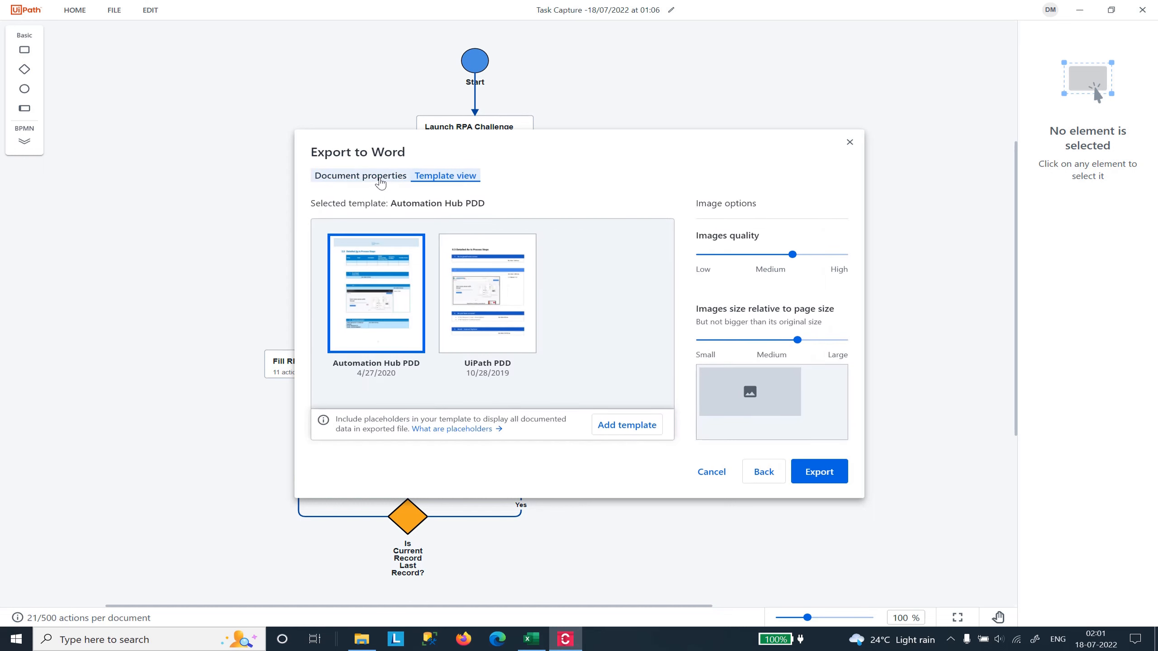
pyautogui.click(373, 177)
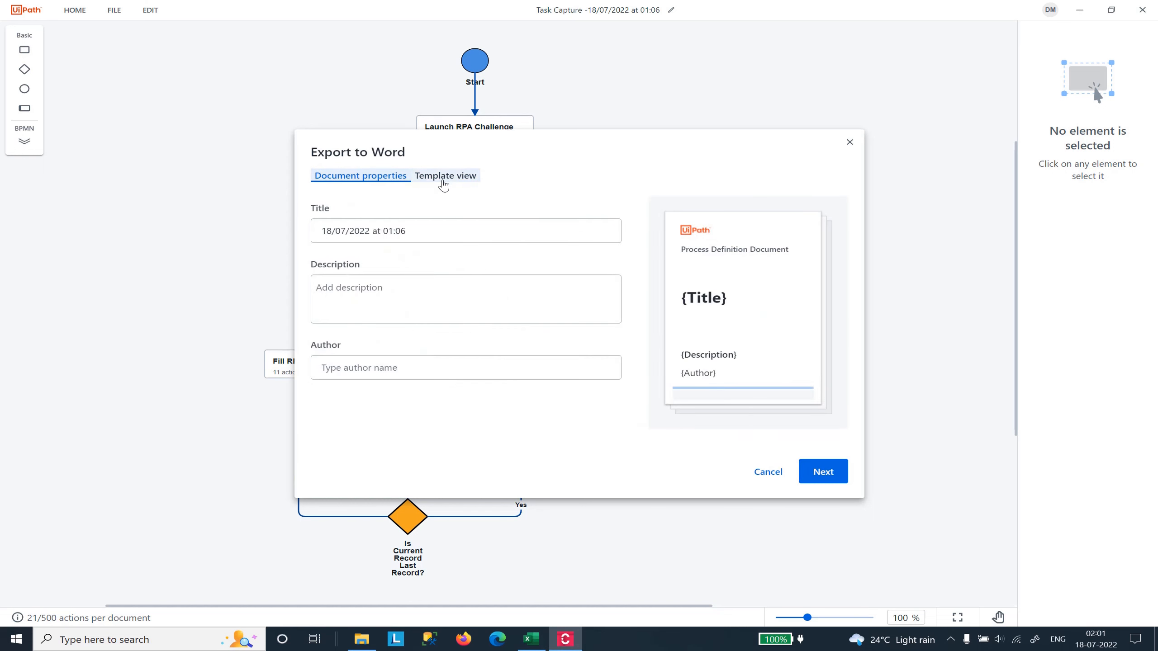
# Set the title in the Word export's document properties to "RPA Challenge Automation Process".
pyautogui.moveTo(426, 224); pyautogui.dragTo(324, 242)
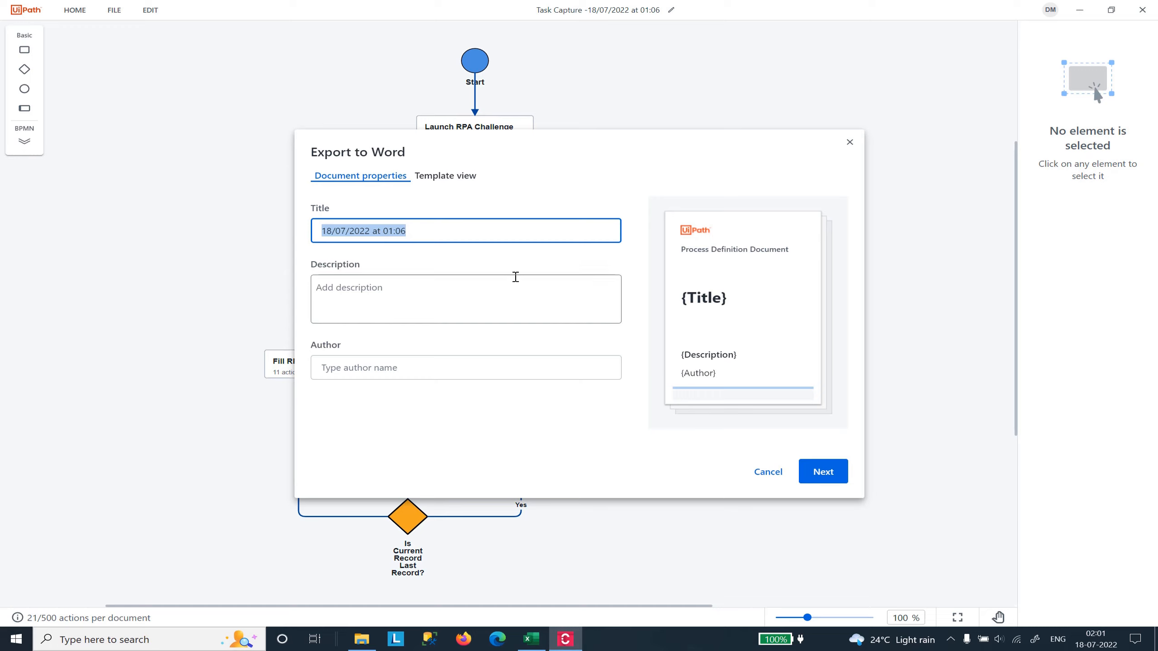
pyautogui.write('ROPA')
pyautogui.press('BackSpace')
pyautogui.write('P')
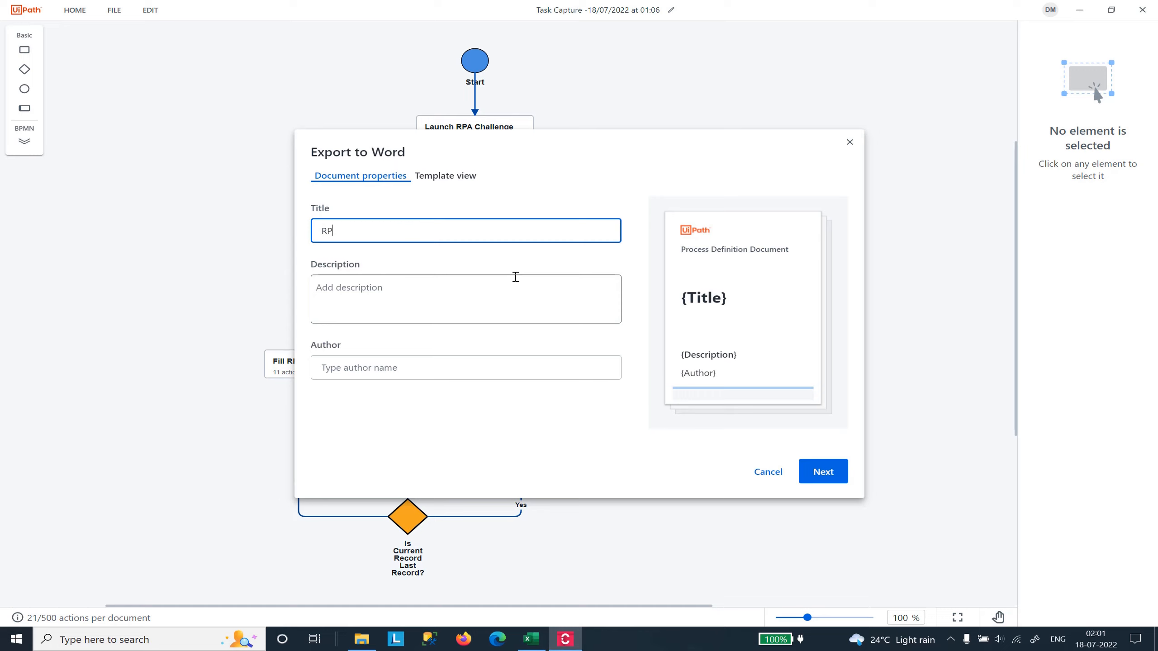
pyautogui.write('A Challenge Automation Process')
# Begin the export document's description with "This is the process definition document for defining".
pyautogui.click(518, 283)
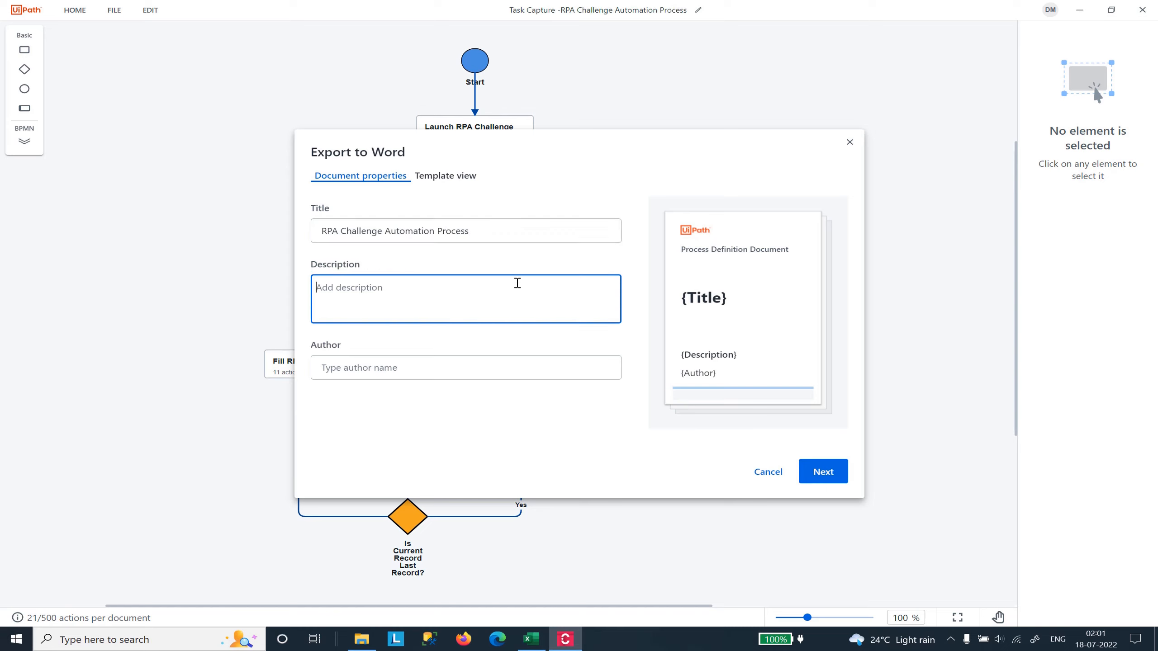
pyautogui.write('R')
pyautogui.press('BackSpace')
pyautogui.write('This is the process definition document for')
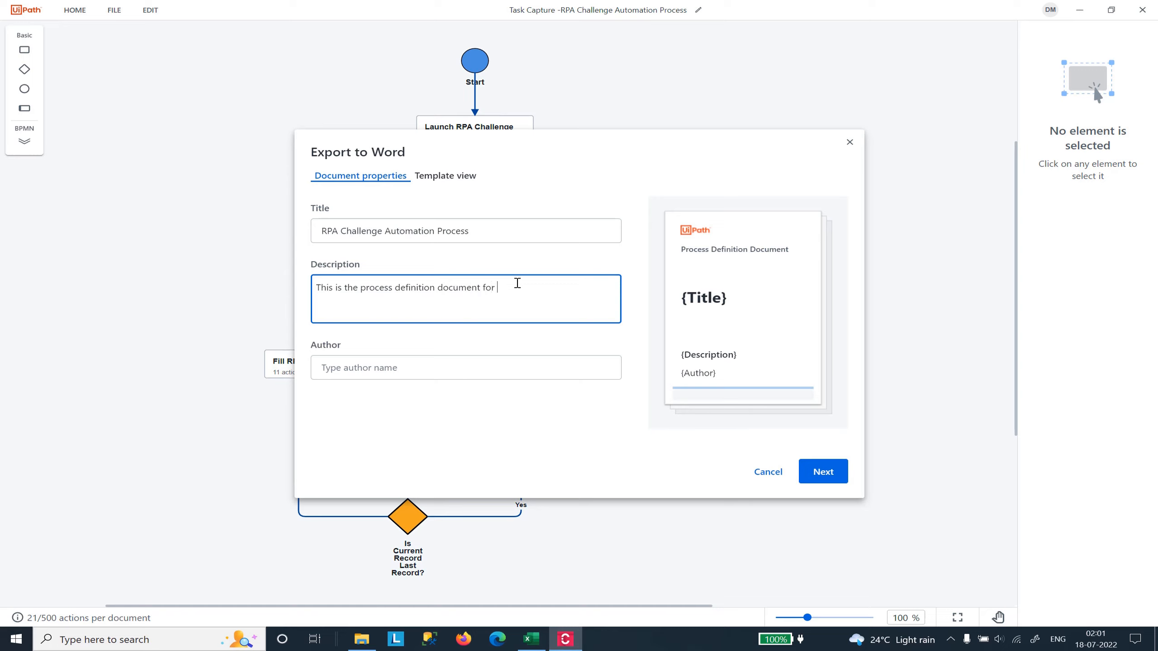
pyautogui.write(' f')
pyautogui.press('BackSpace')
pyautogui.press('BackSpace')
pyautogui.write('efining')
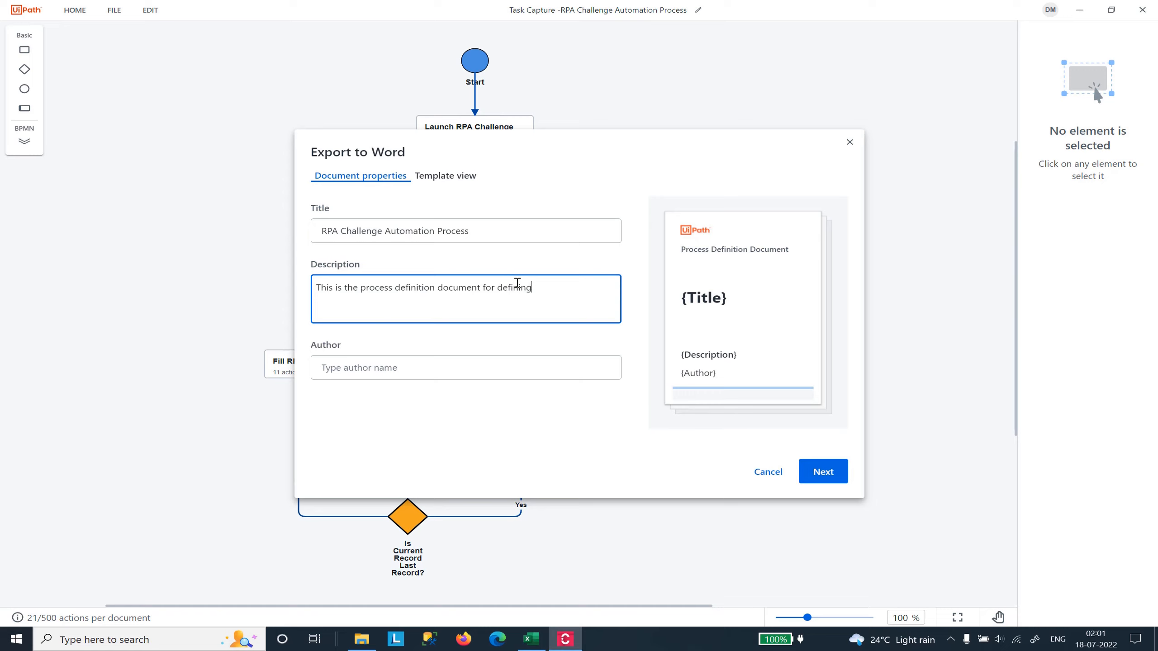